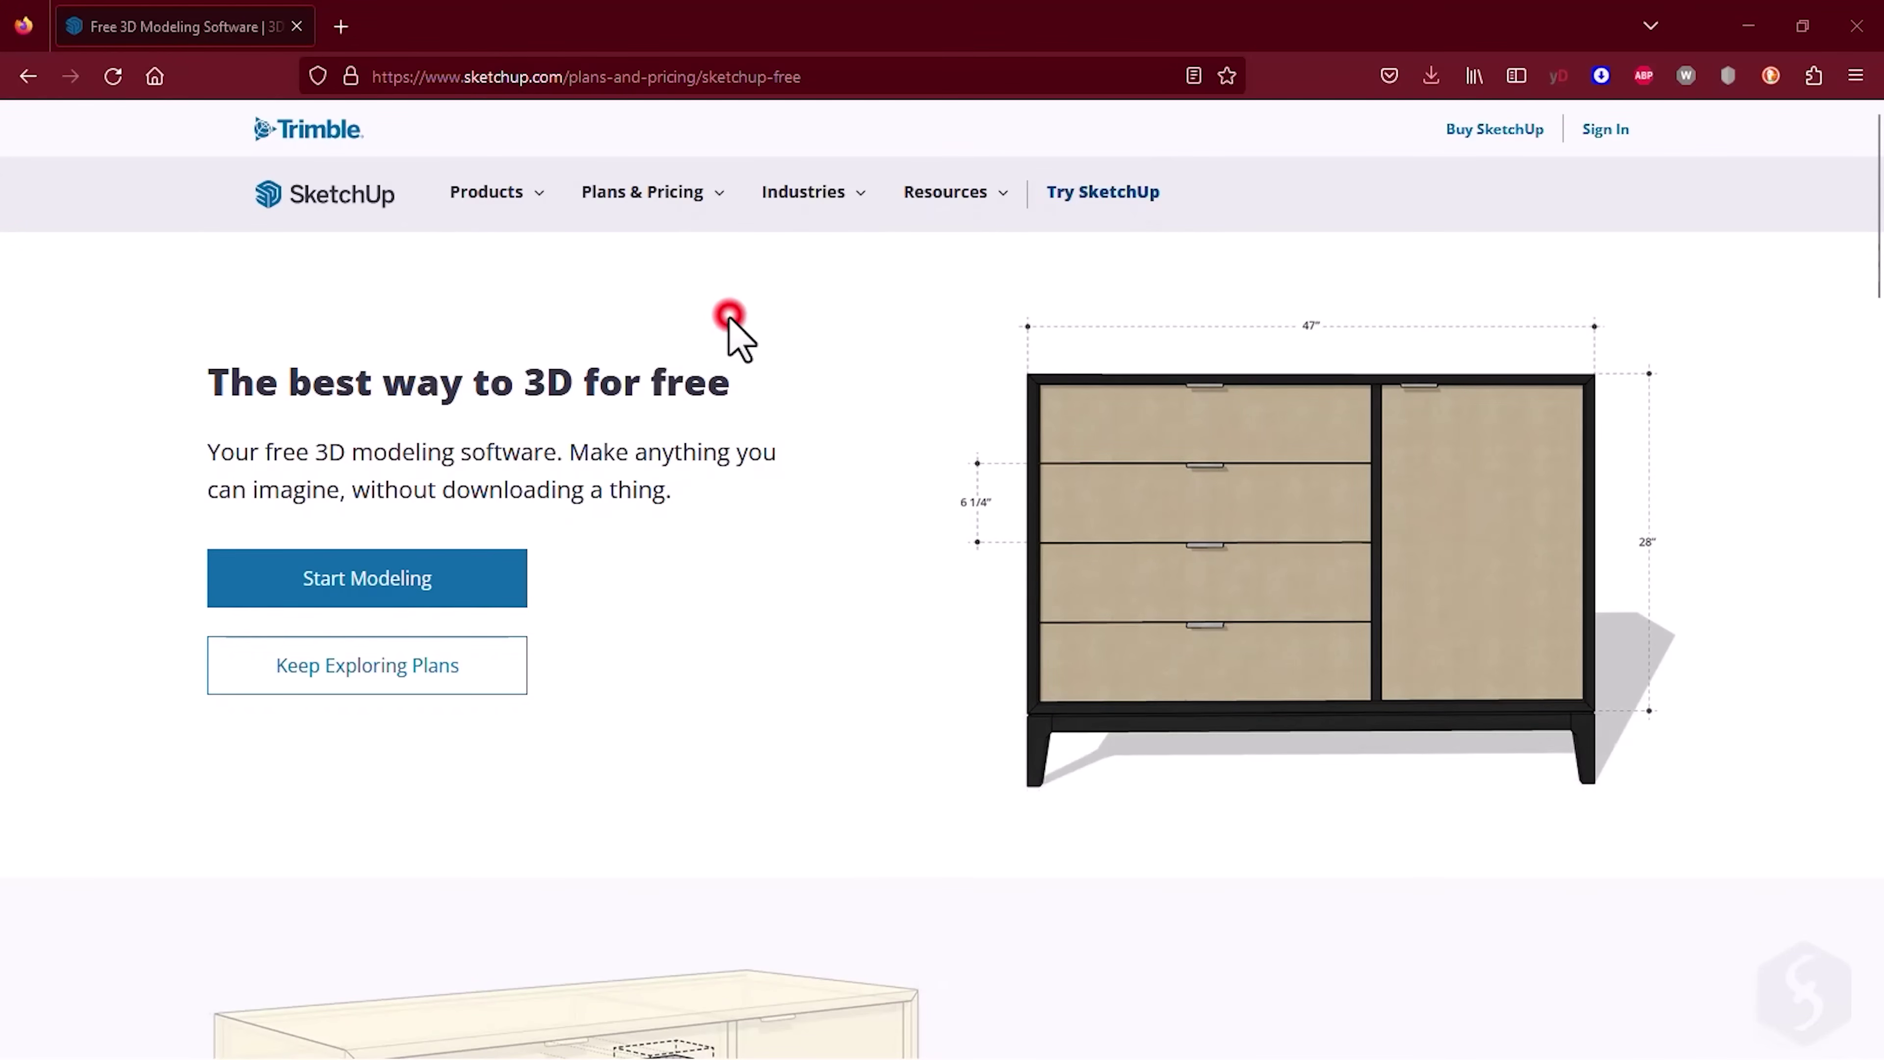
- Scroll the SketchUp home page and highlight the 10 GB cloud storage line
scroll(771, 455, down, 6)
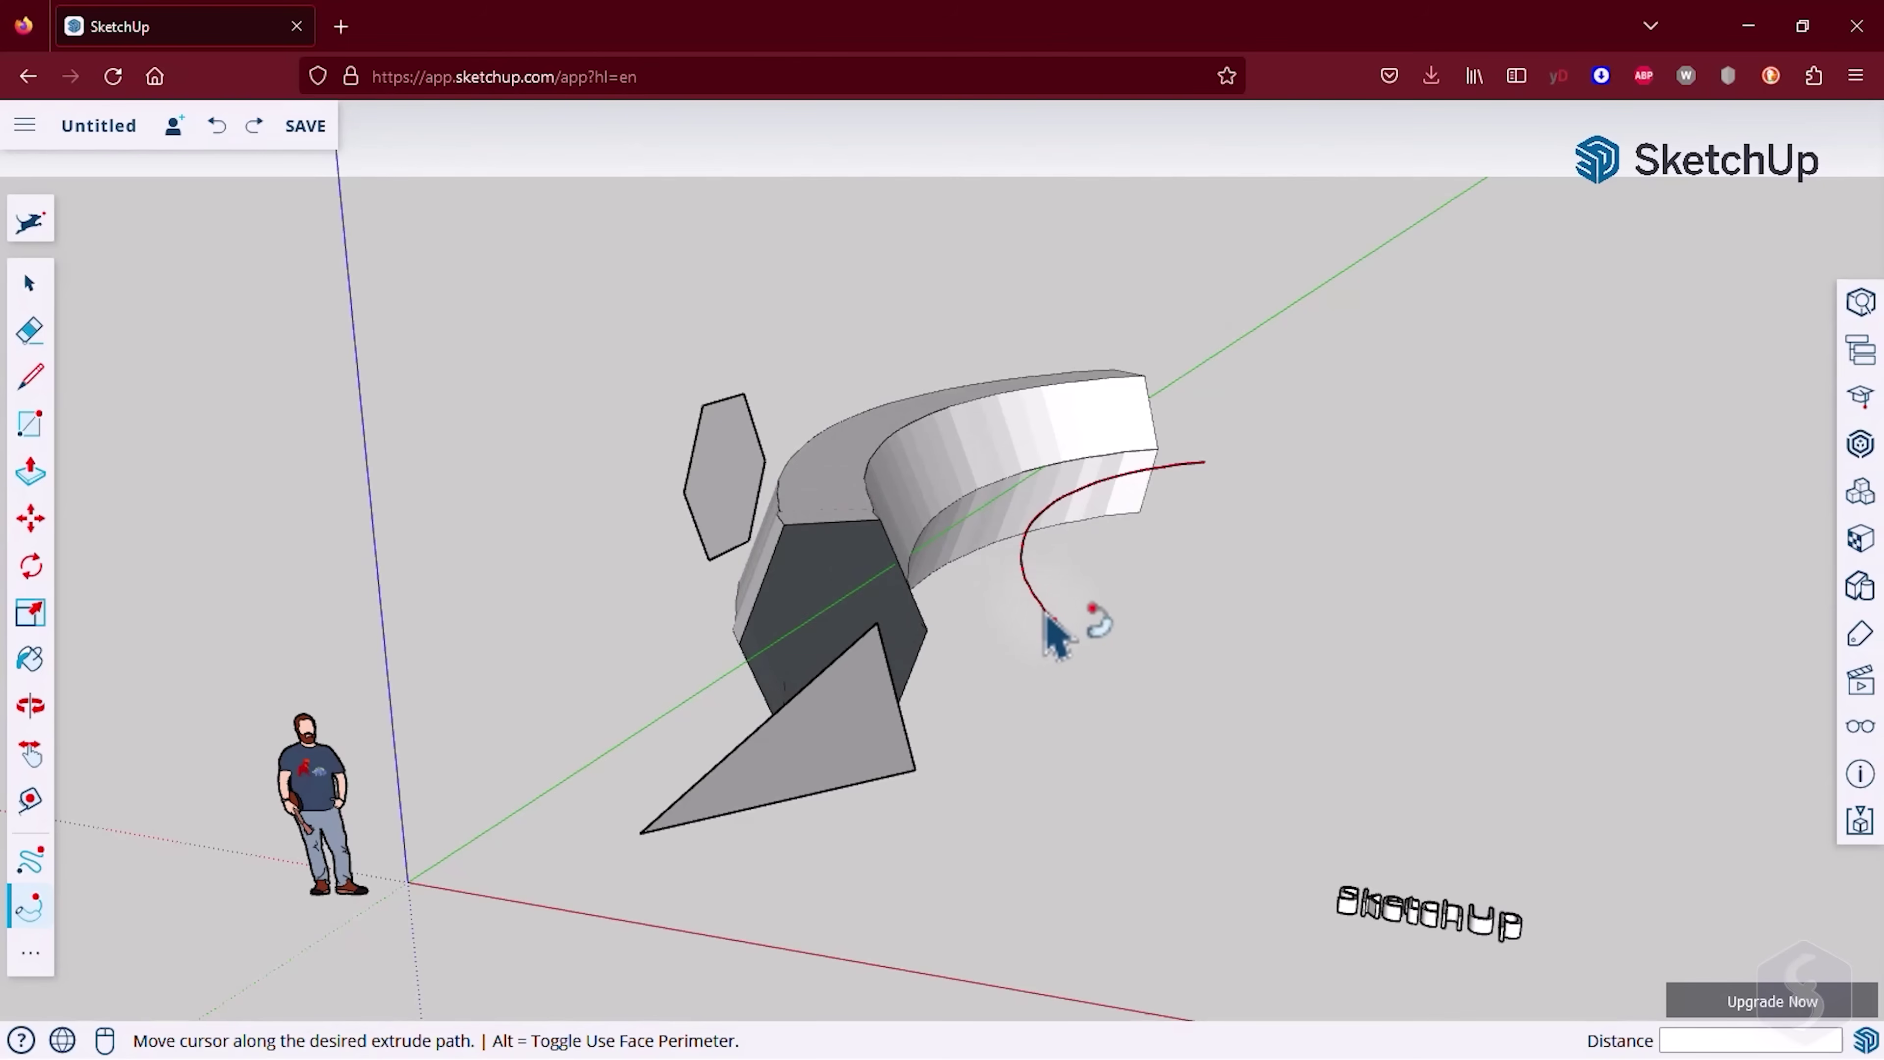
click(1023, 567)
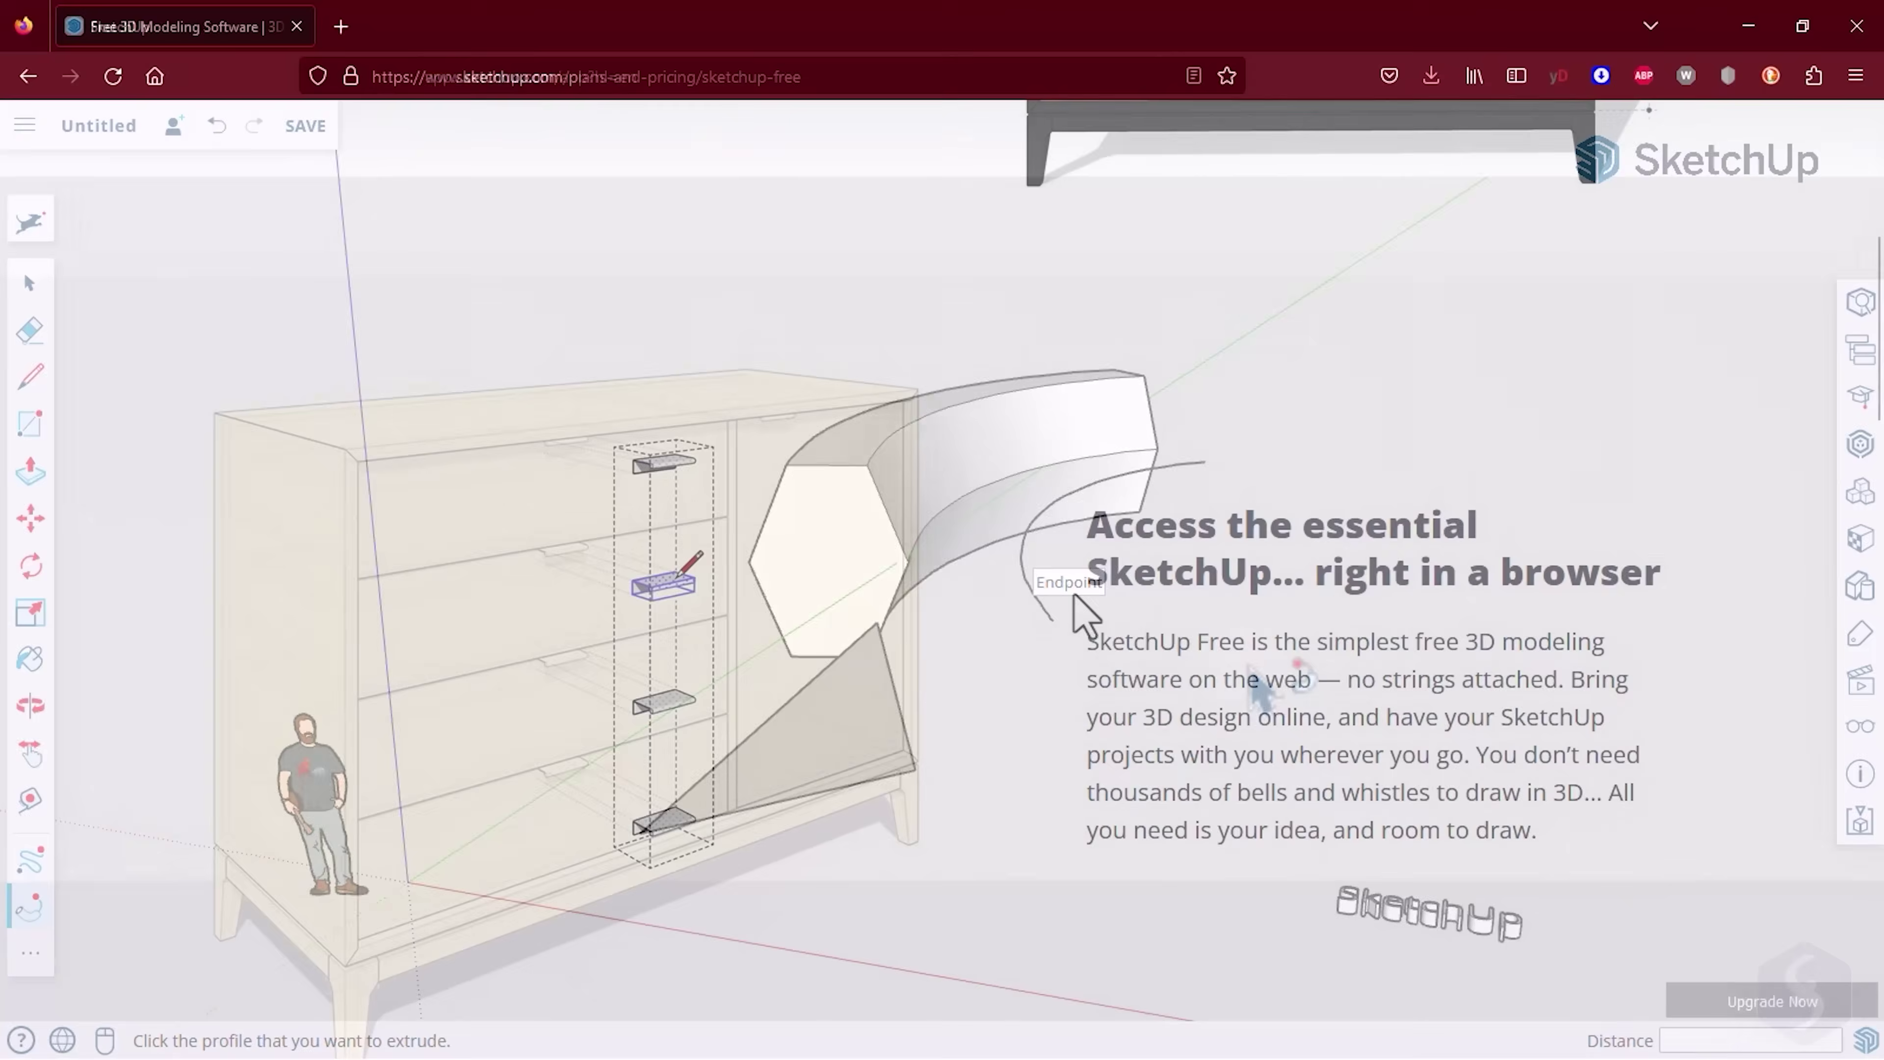
scroll(1016, 608, down, 6)
scroll(593, 549, down, 3)
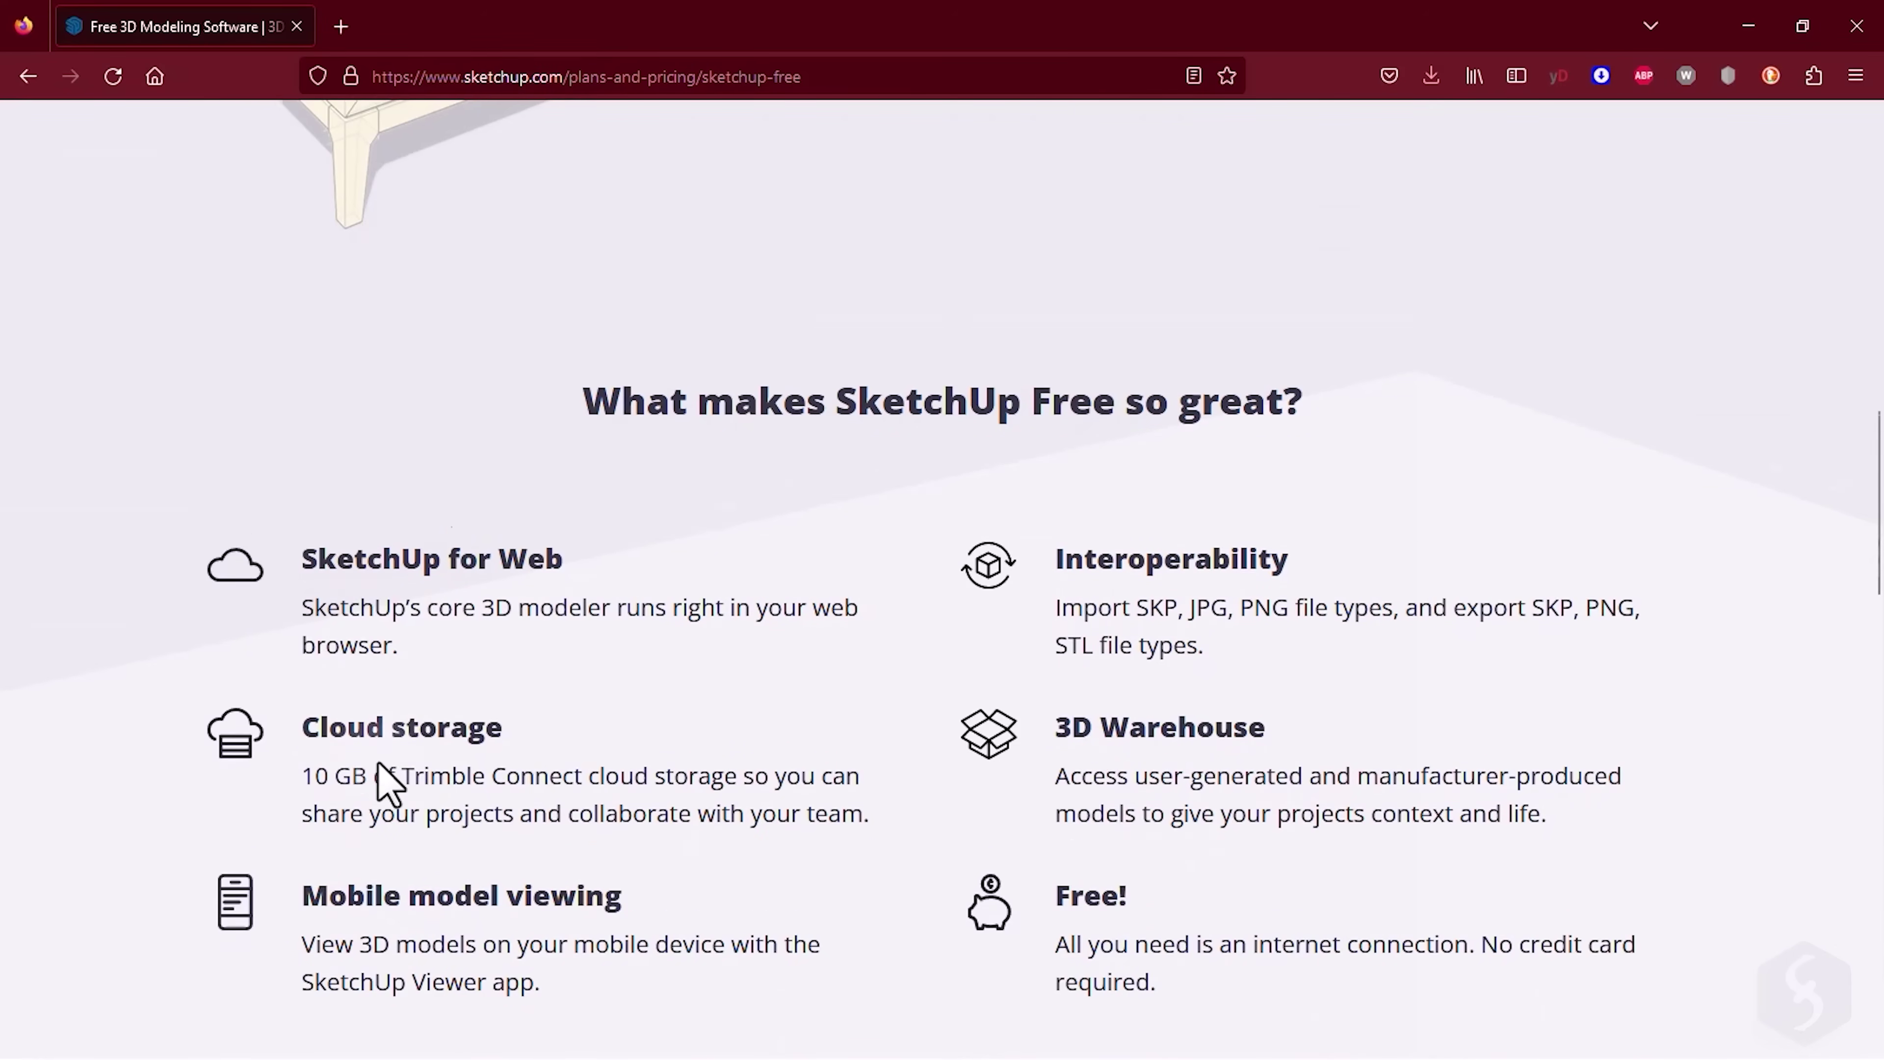
scroll(816, 705, down, 2)
drag(304, 663, 756, 665)
click(749, 662)
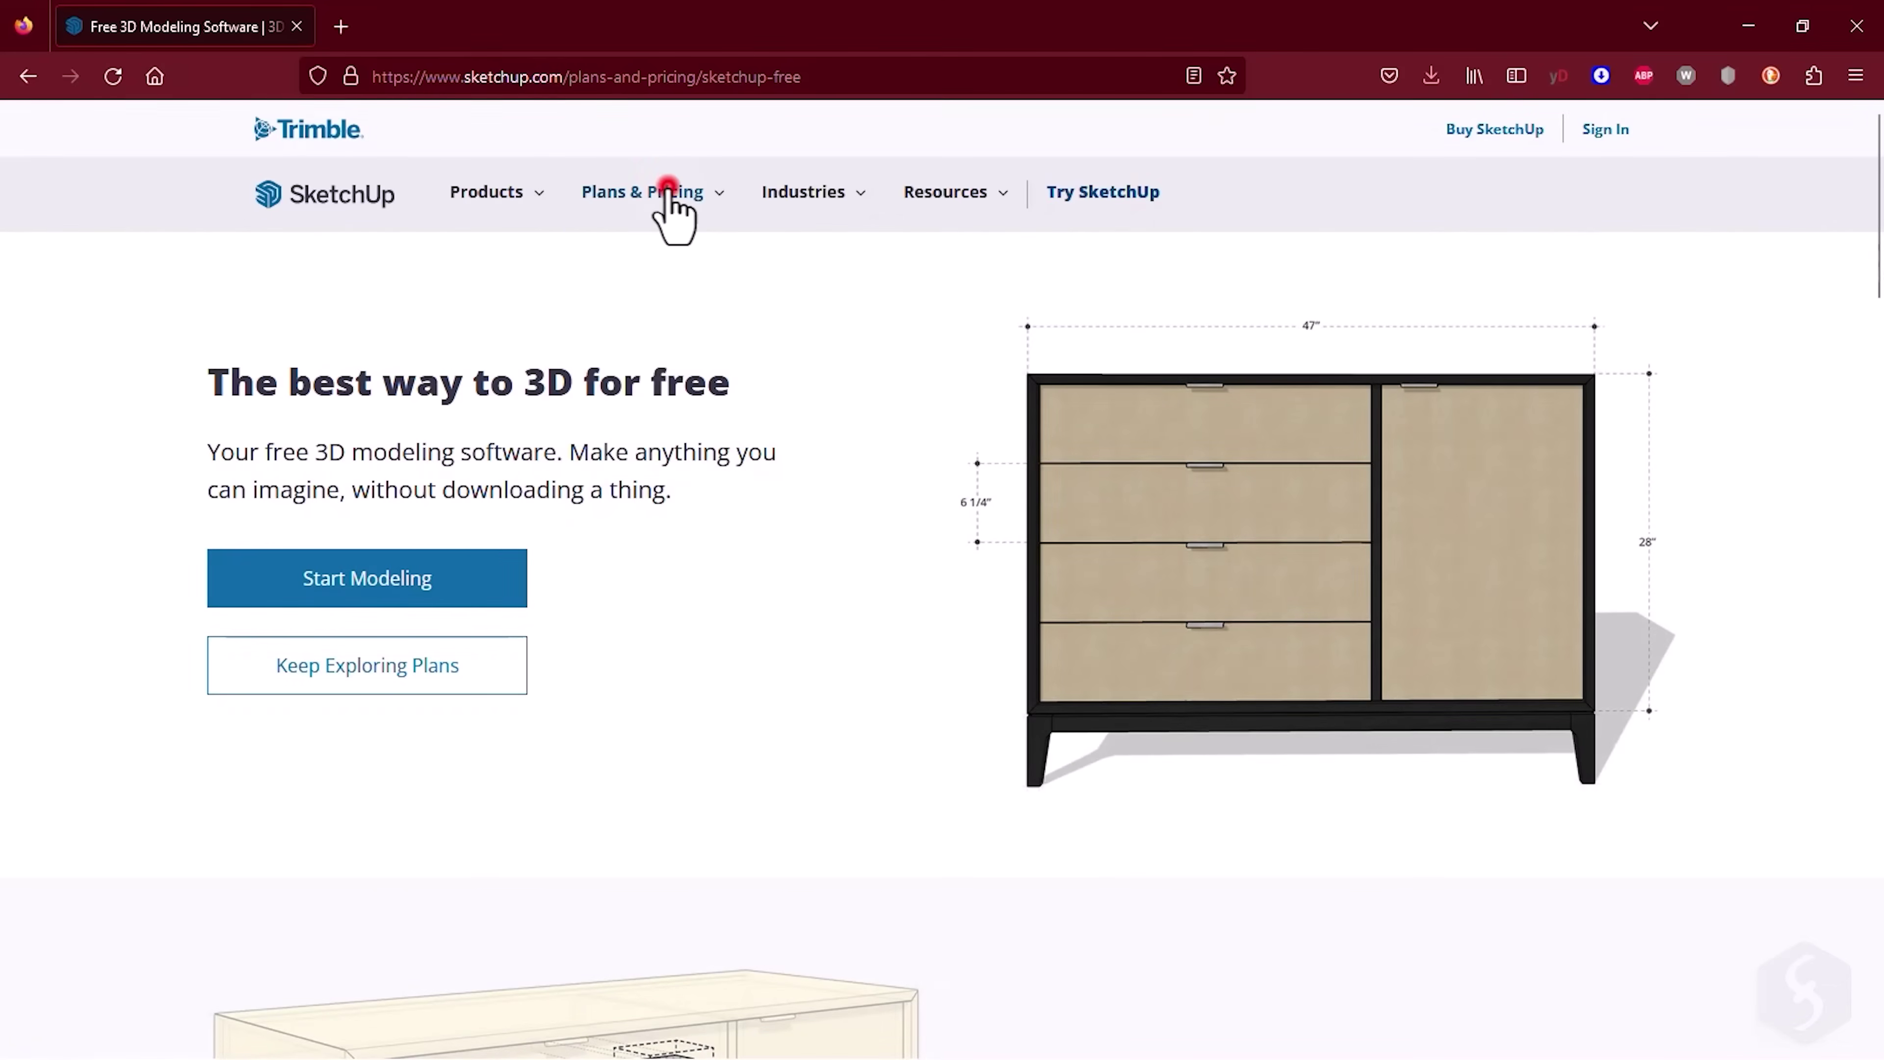
- Browse the plans and pricing page and its full feature comparison
click(671, 194)
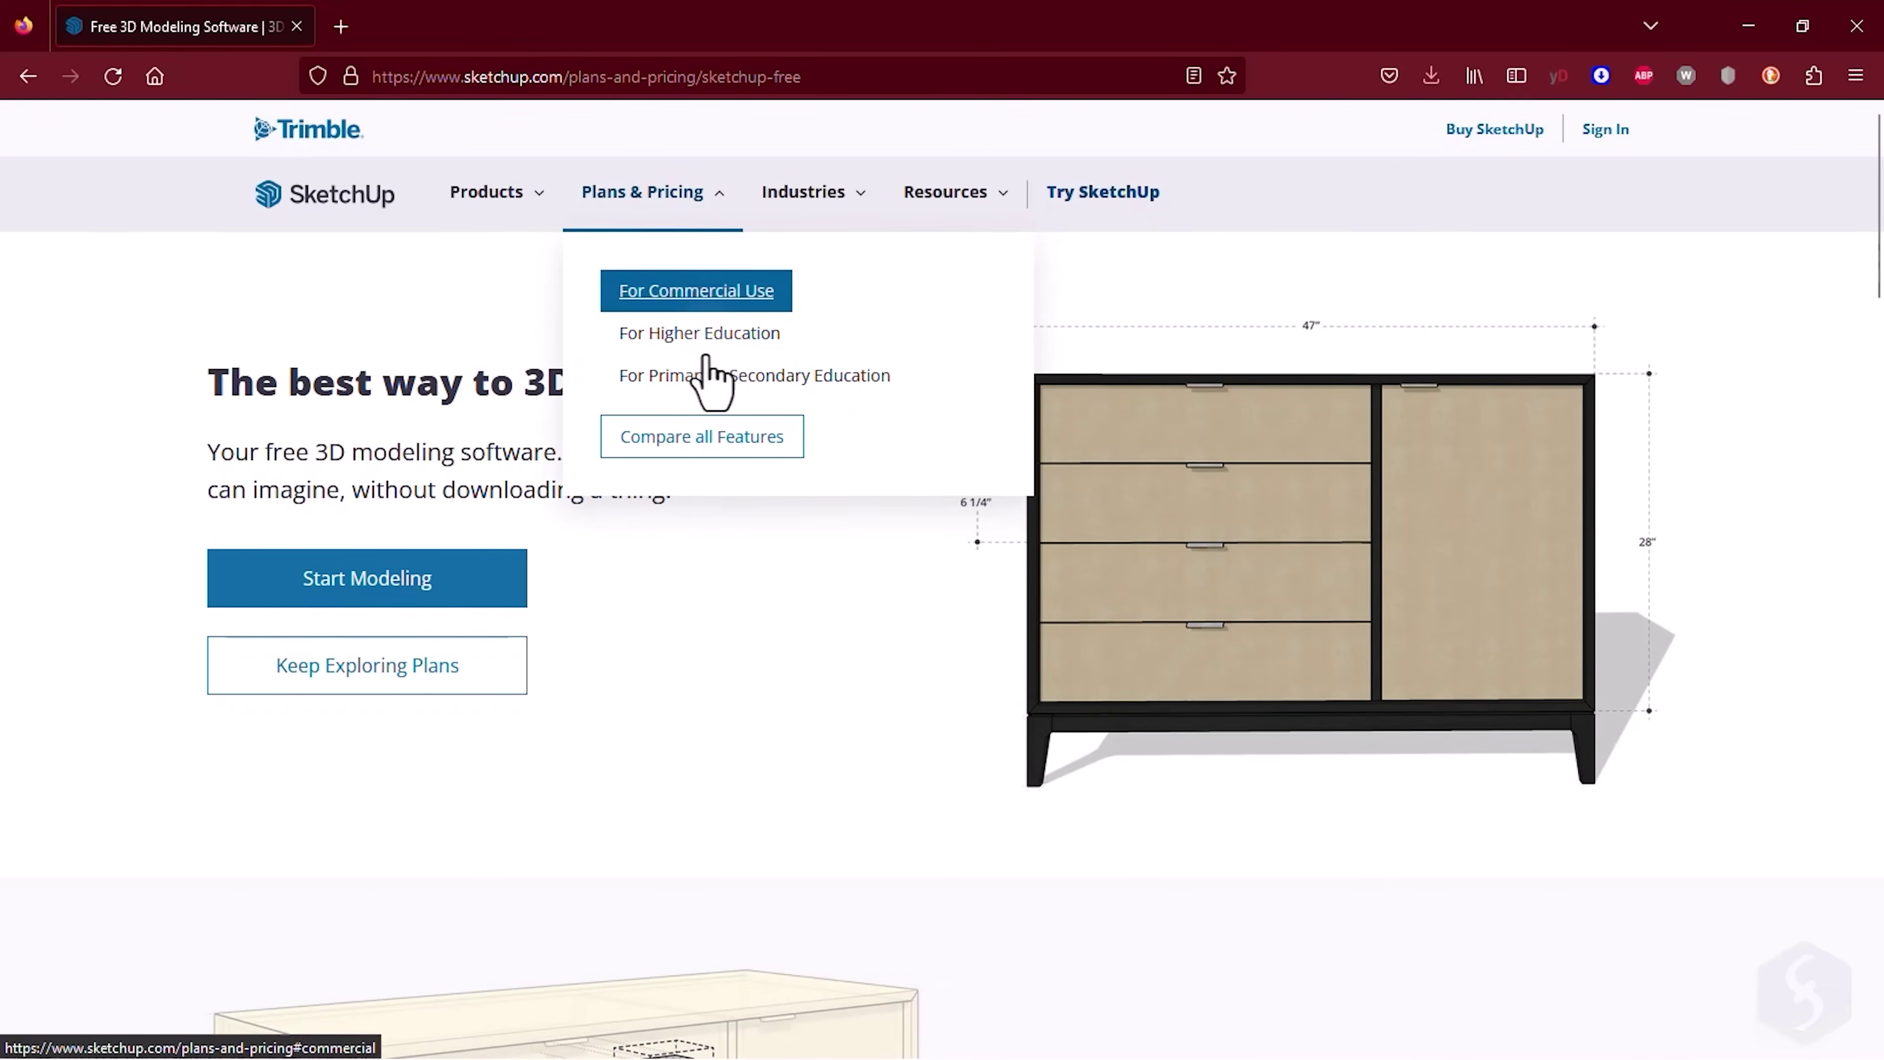
click(723, 436)
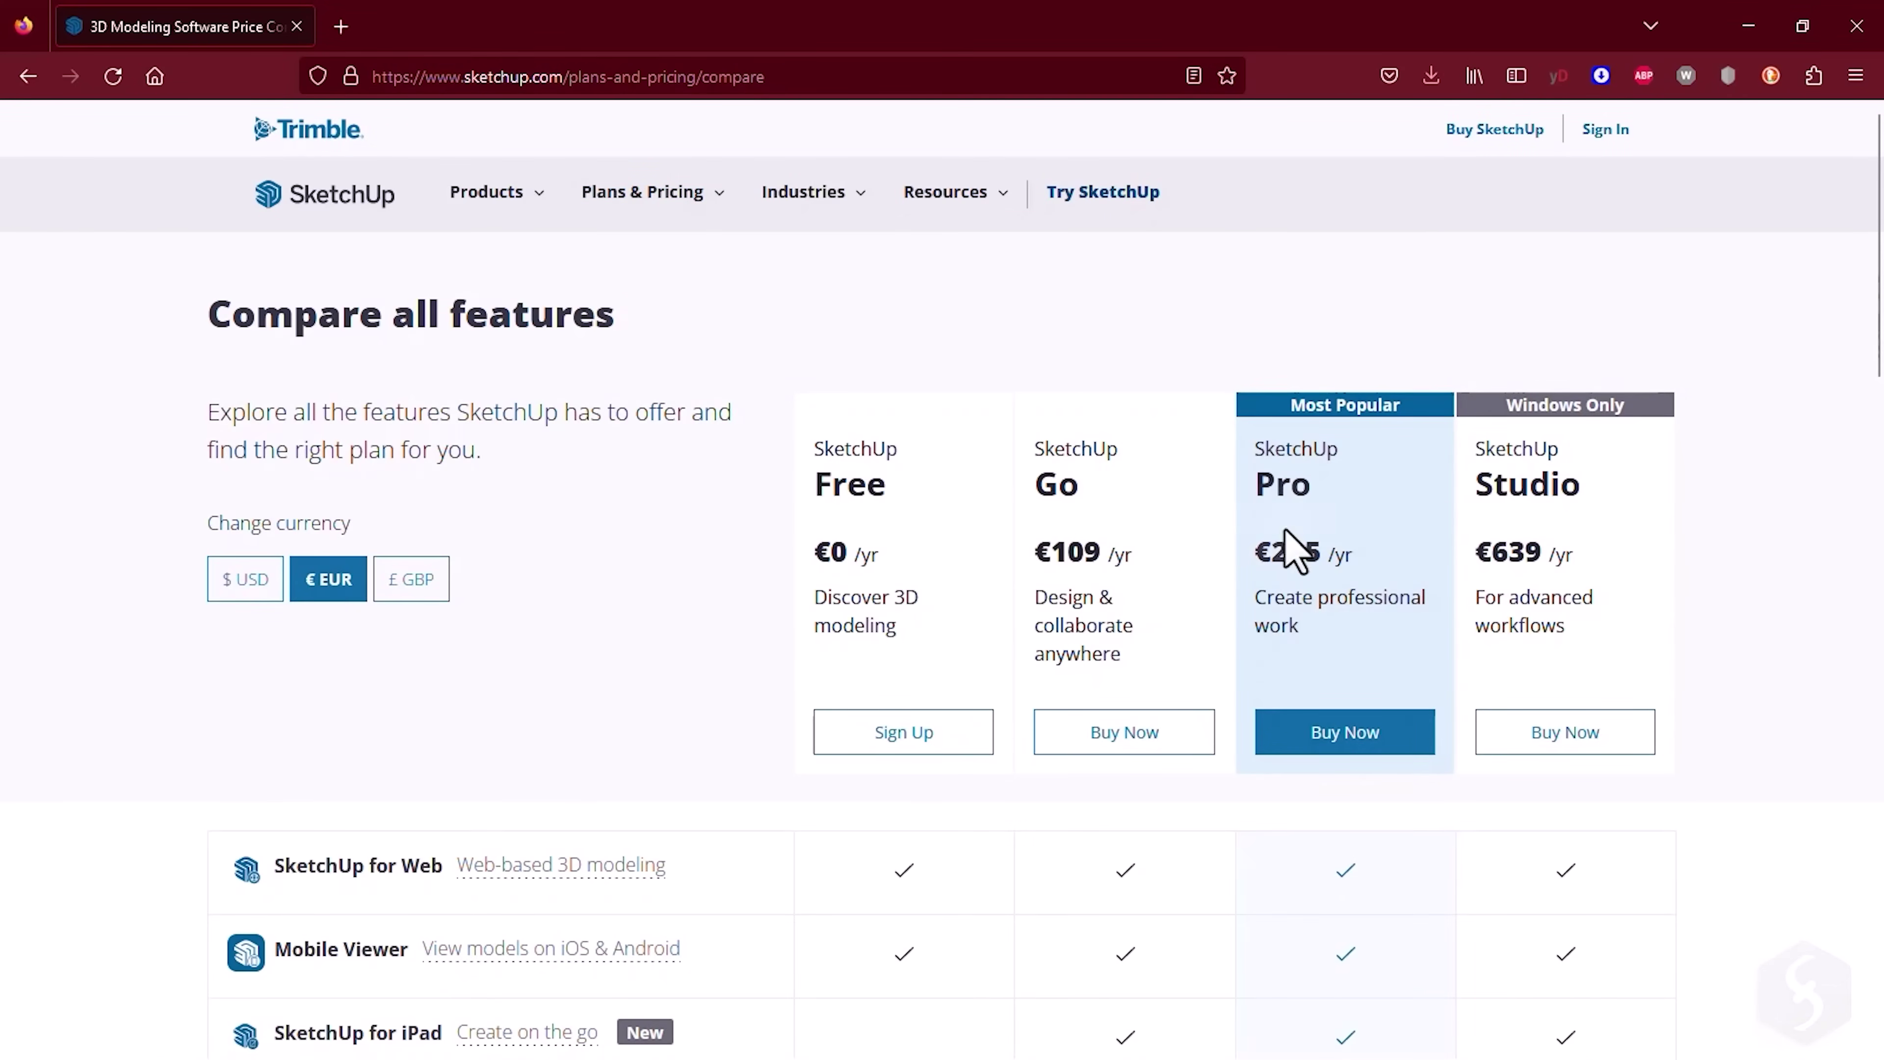
scroll(1111, 571, down, 2)
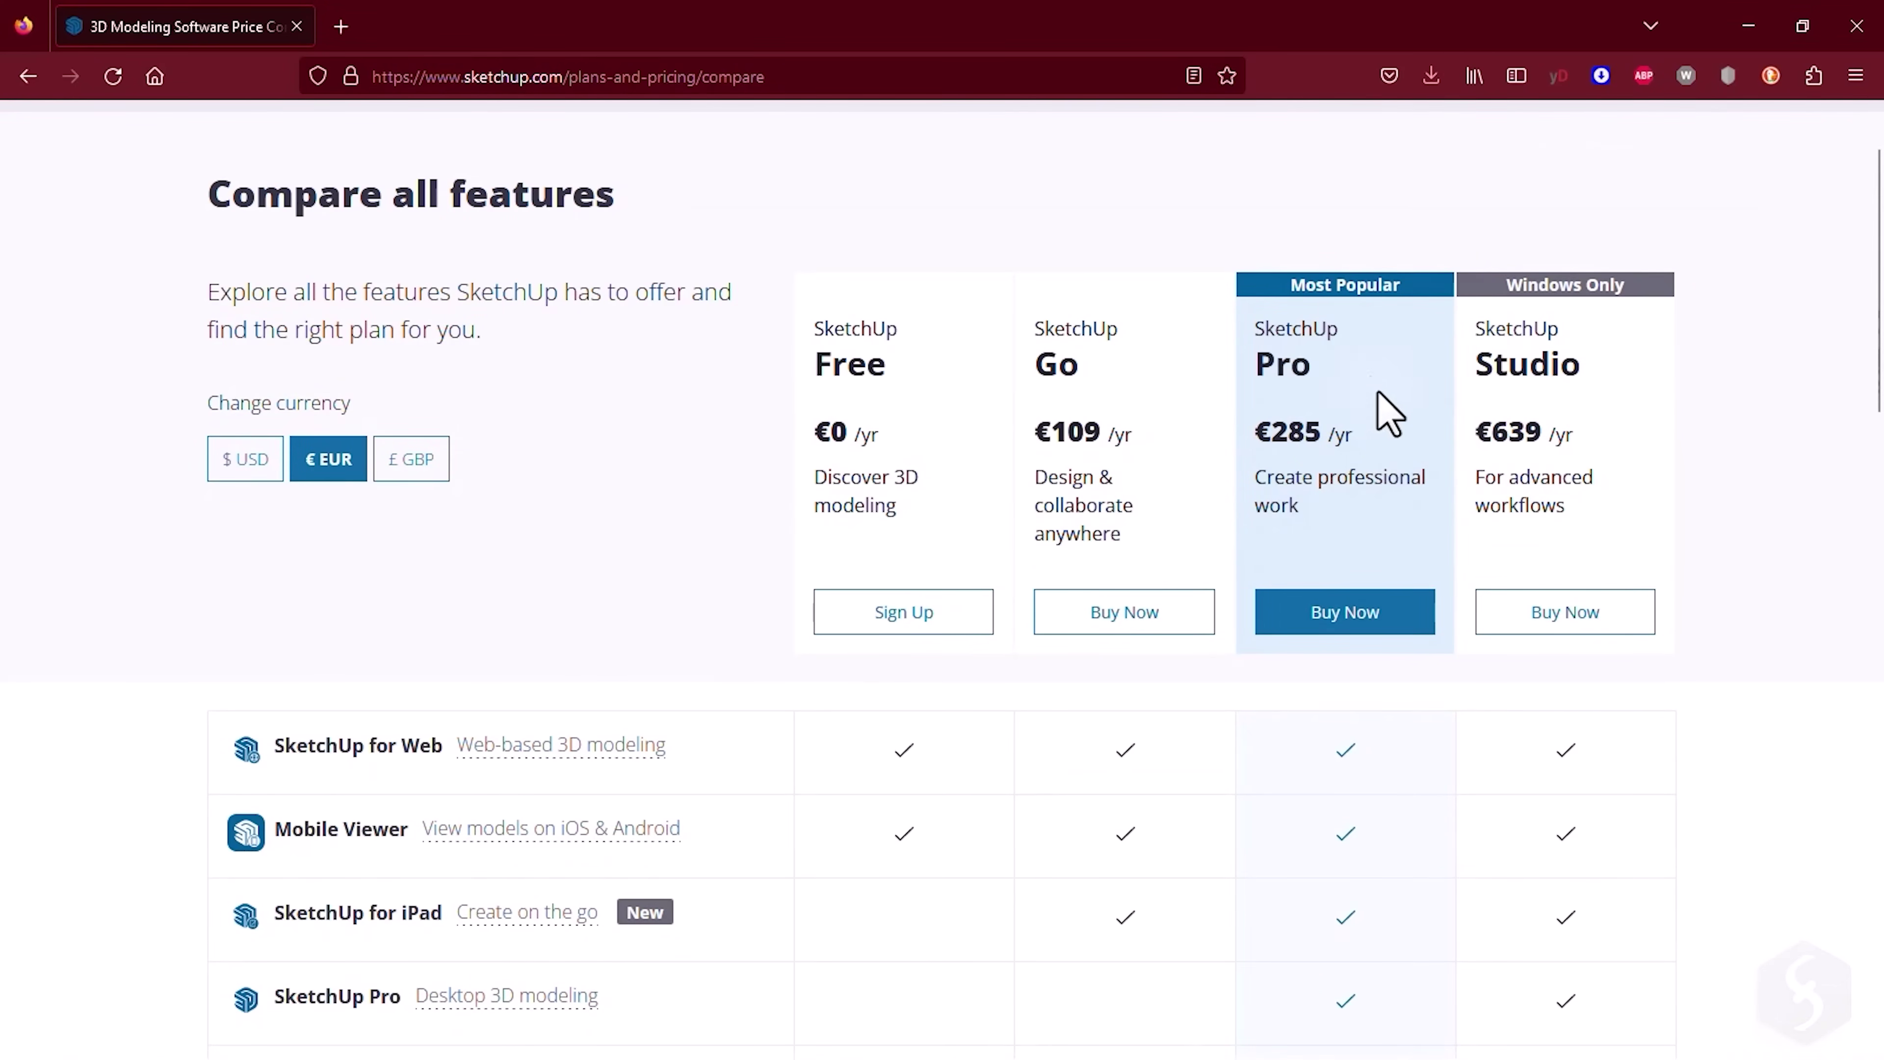
scroll(1175, 619, down, 10)
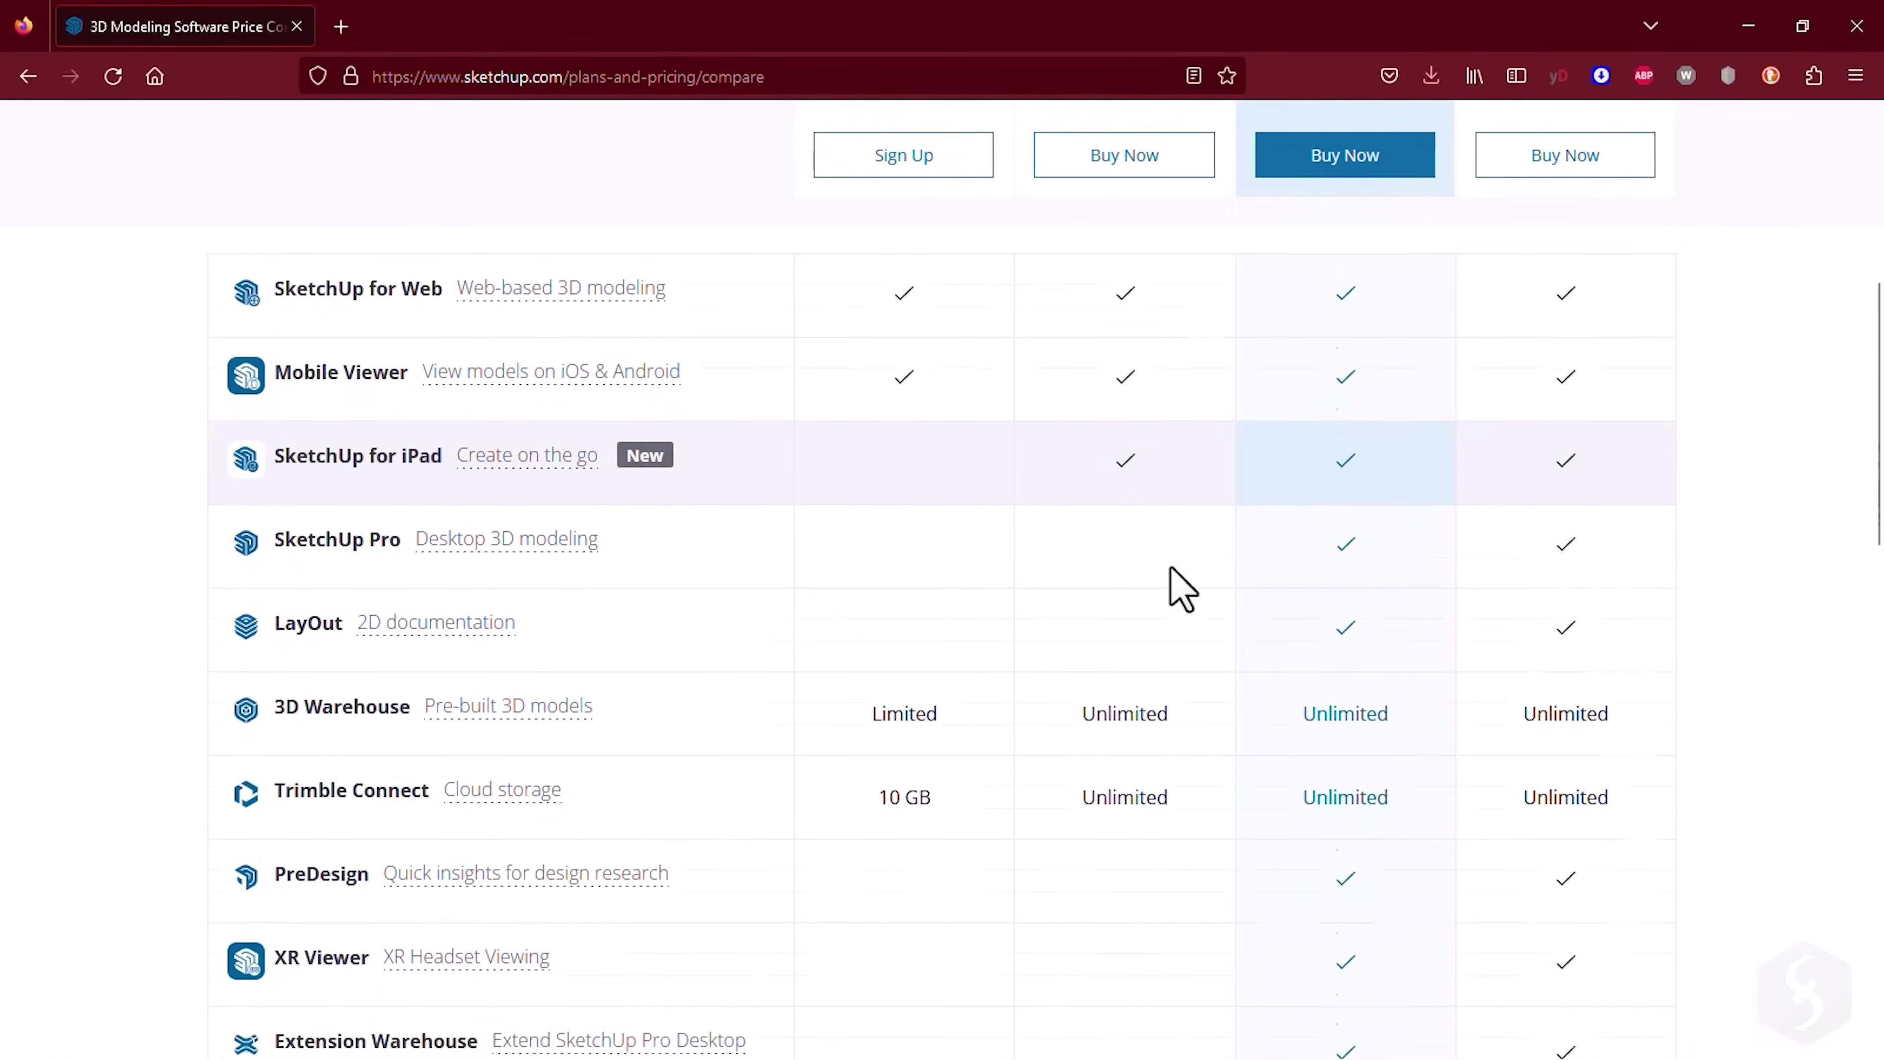
scroll(1180, 586, down, 6)
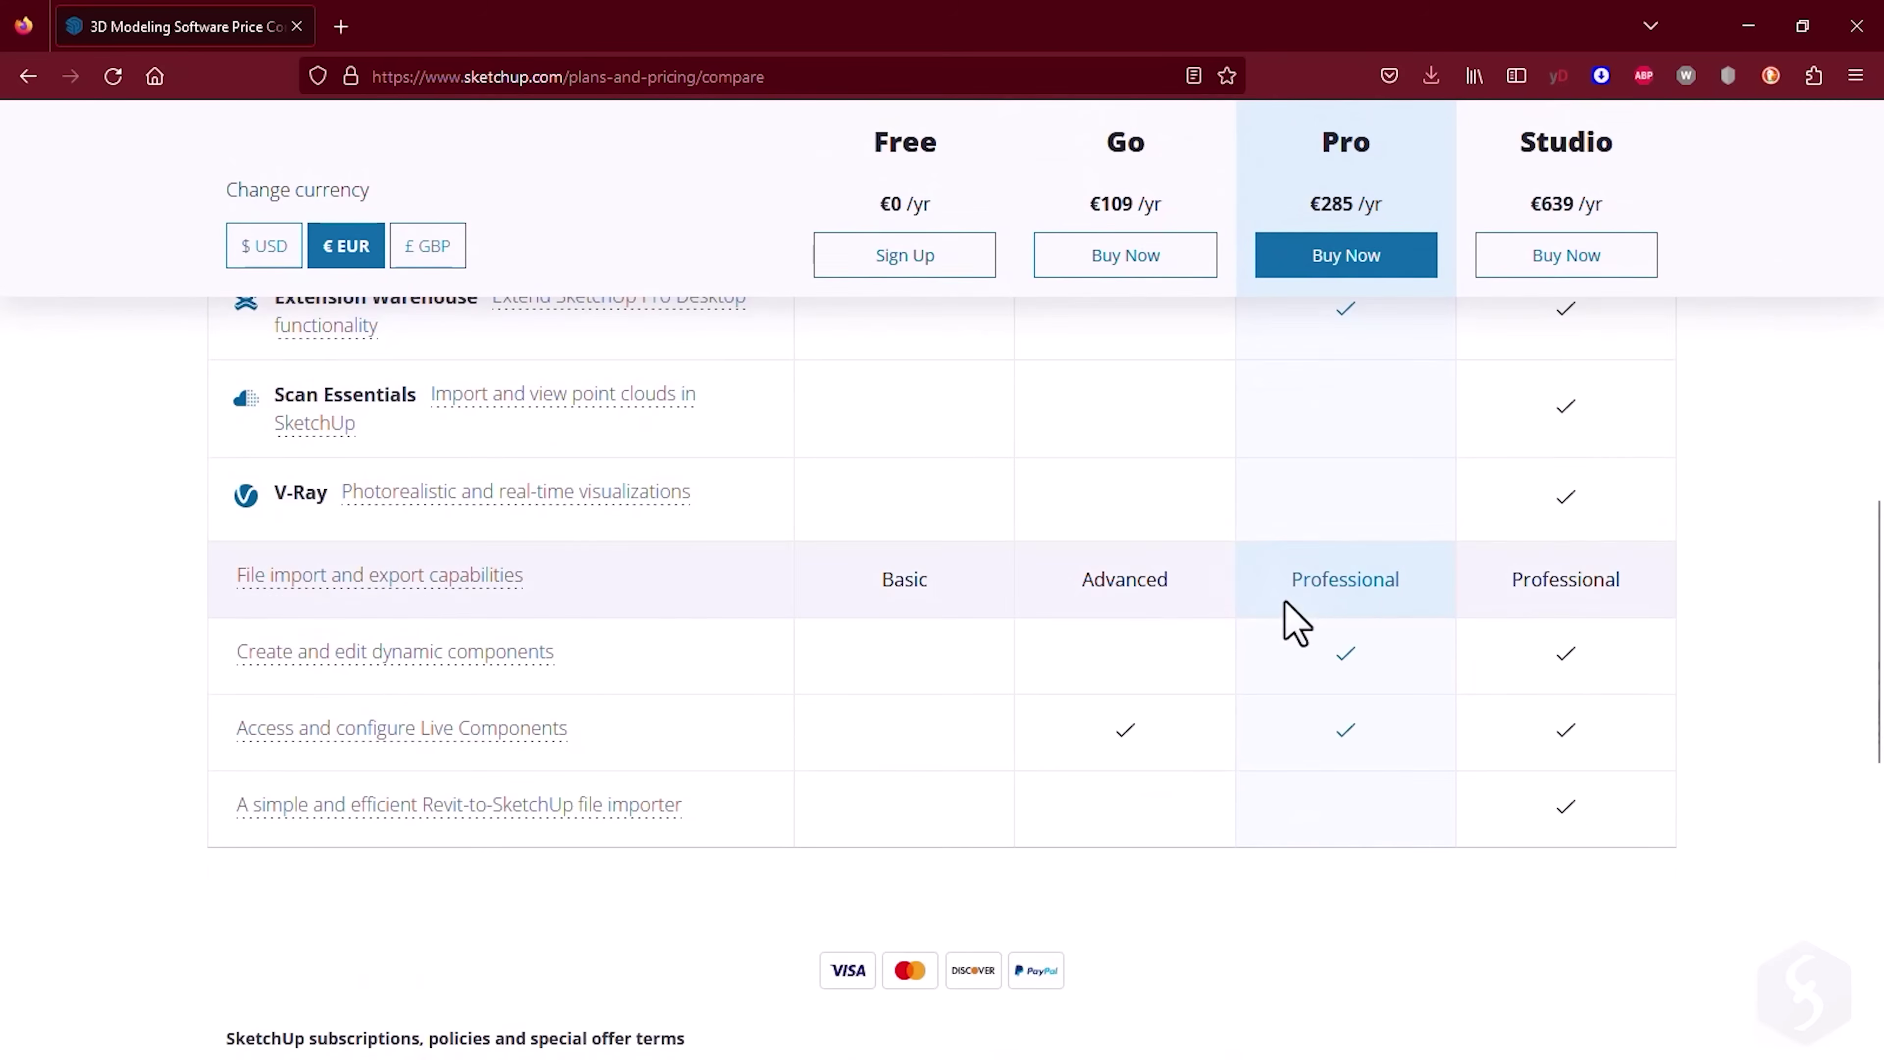
scroll(1062, 658, up, 10)
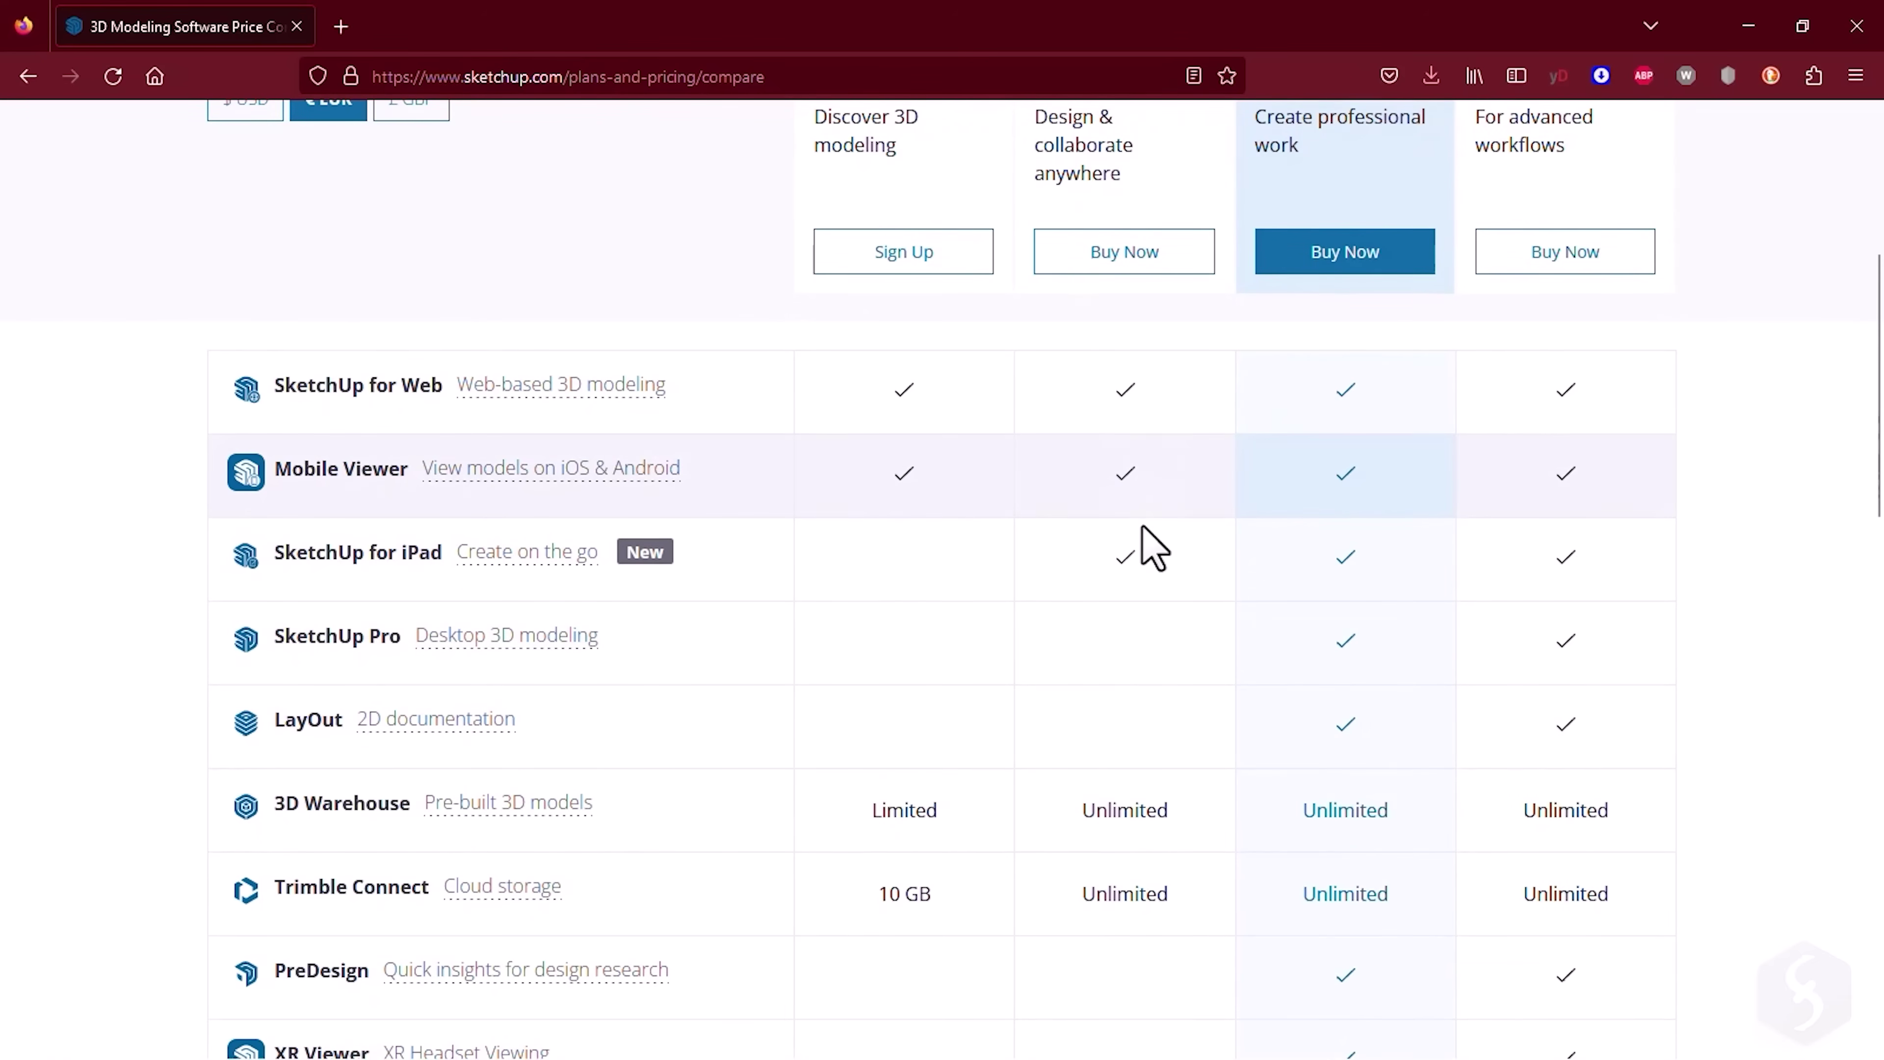
scroll(1142, 550, up, 5)
scroll(1116, 508, down, 4)
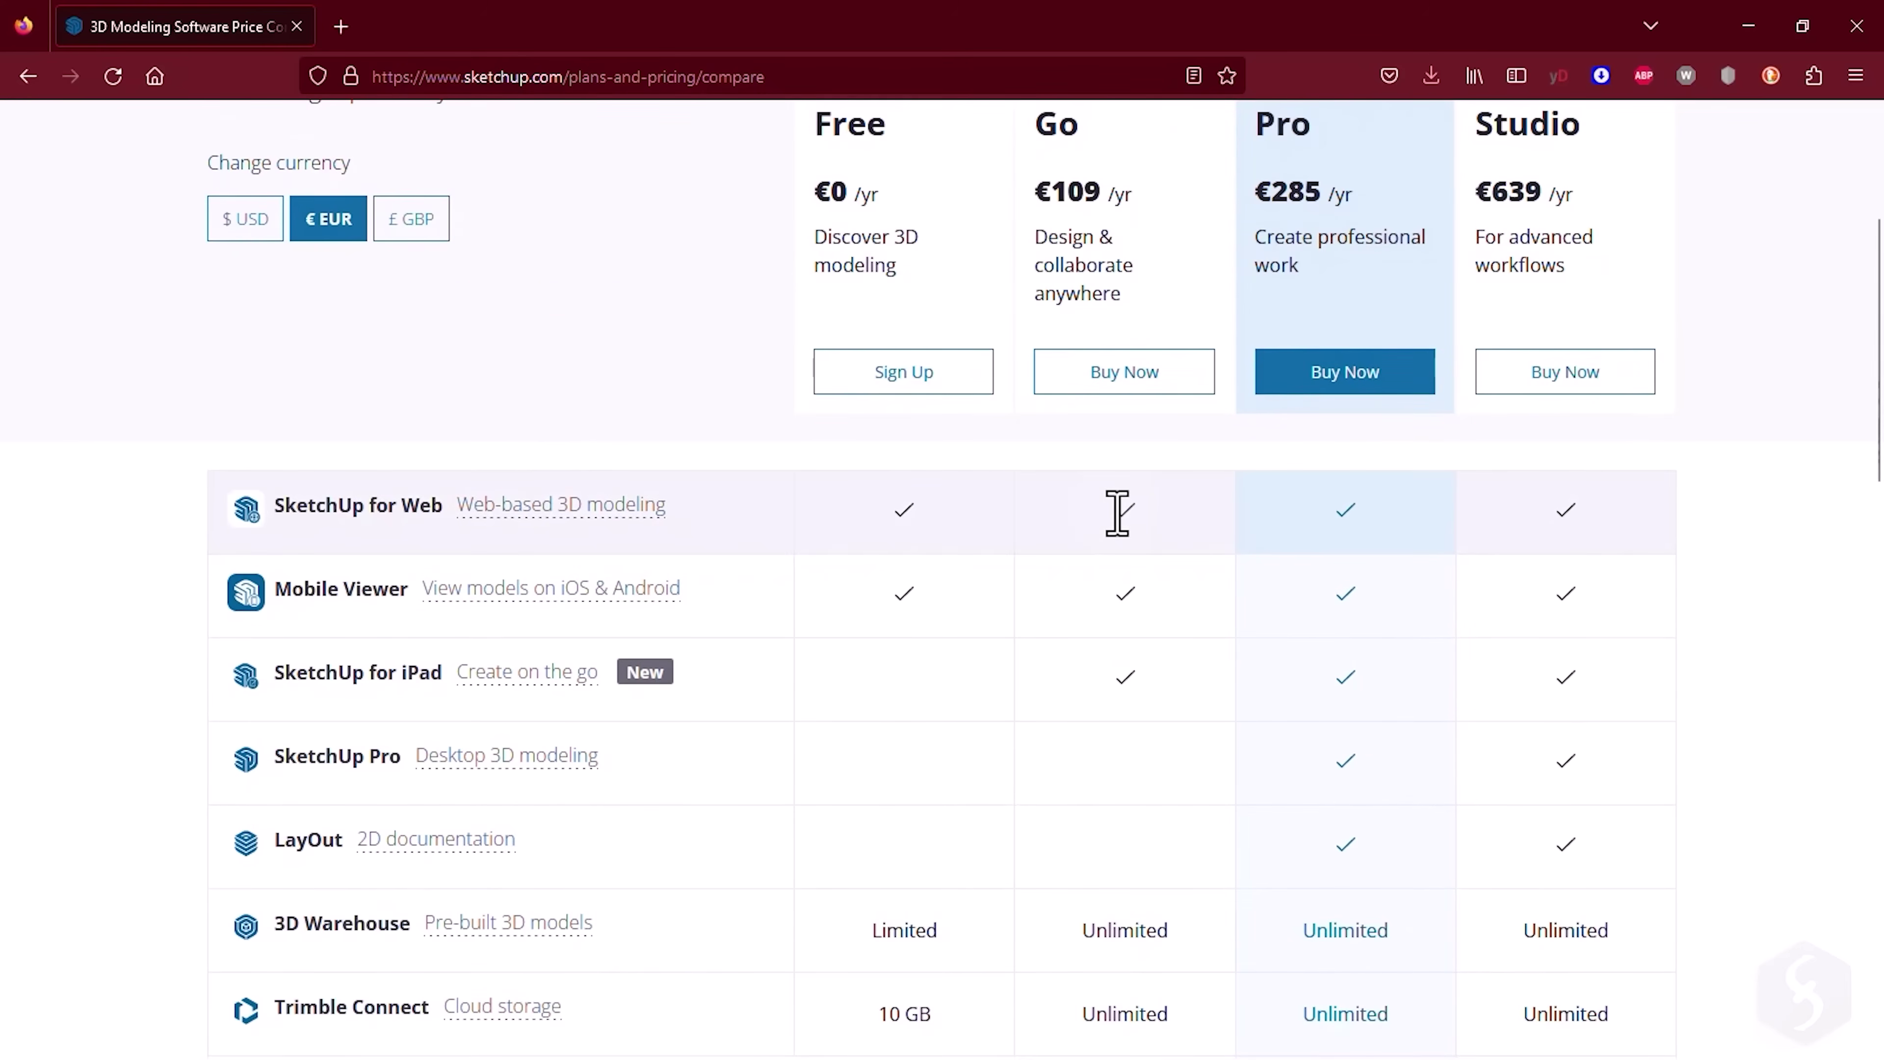
scroll(1116, 513, up, 5)
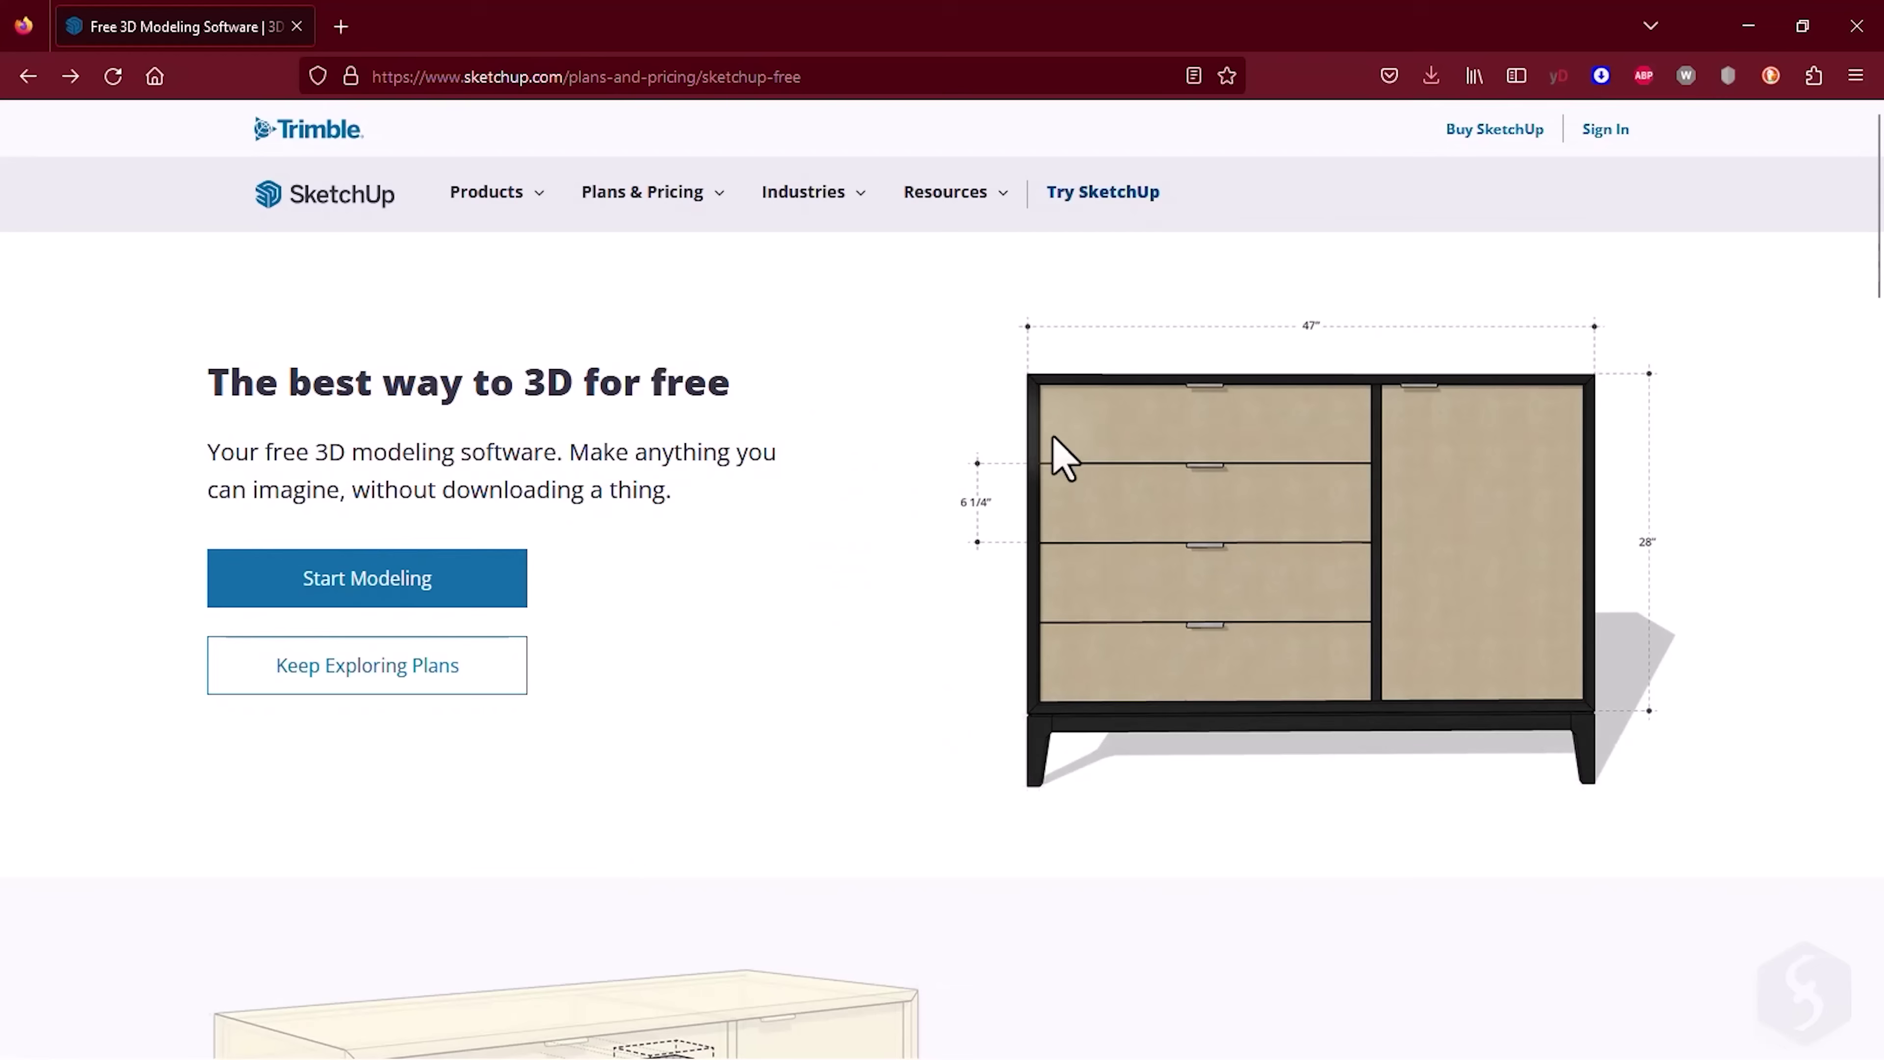
- Start modeling, cancel opening a file from the device, and create a Decimal - Inches model
click(366, 592)
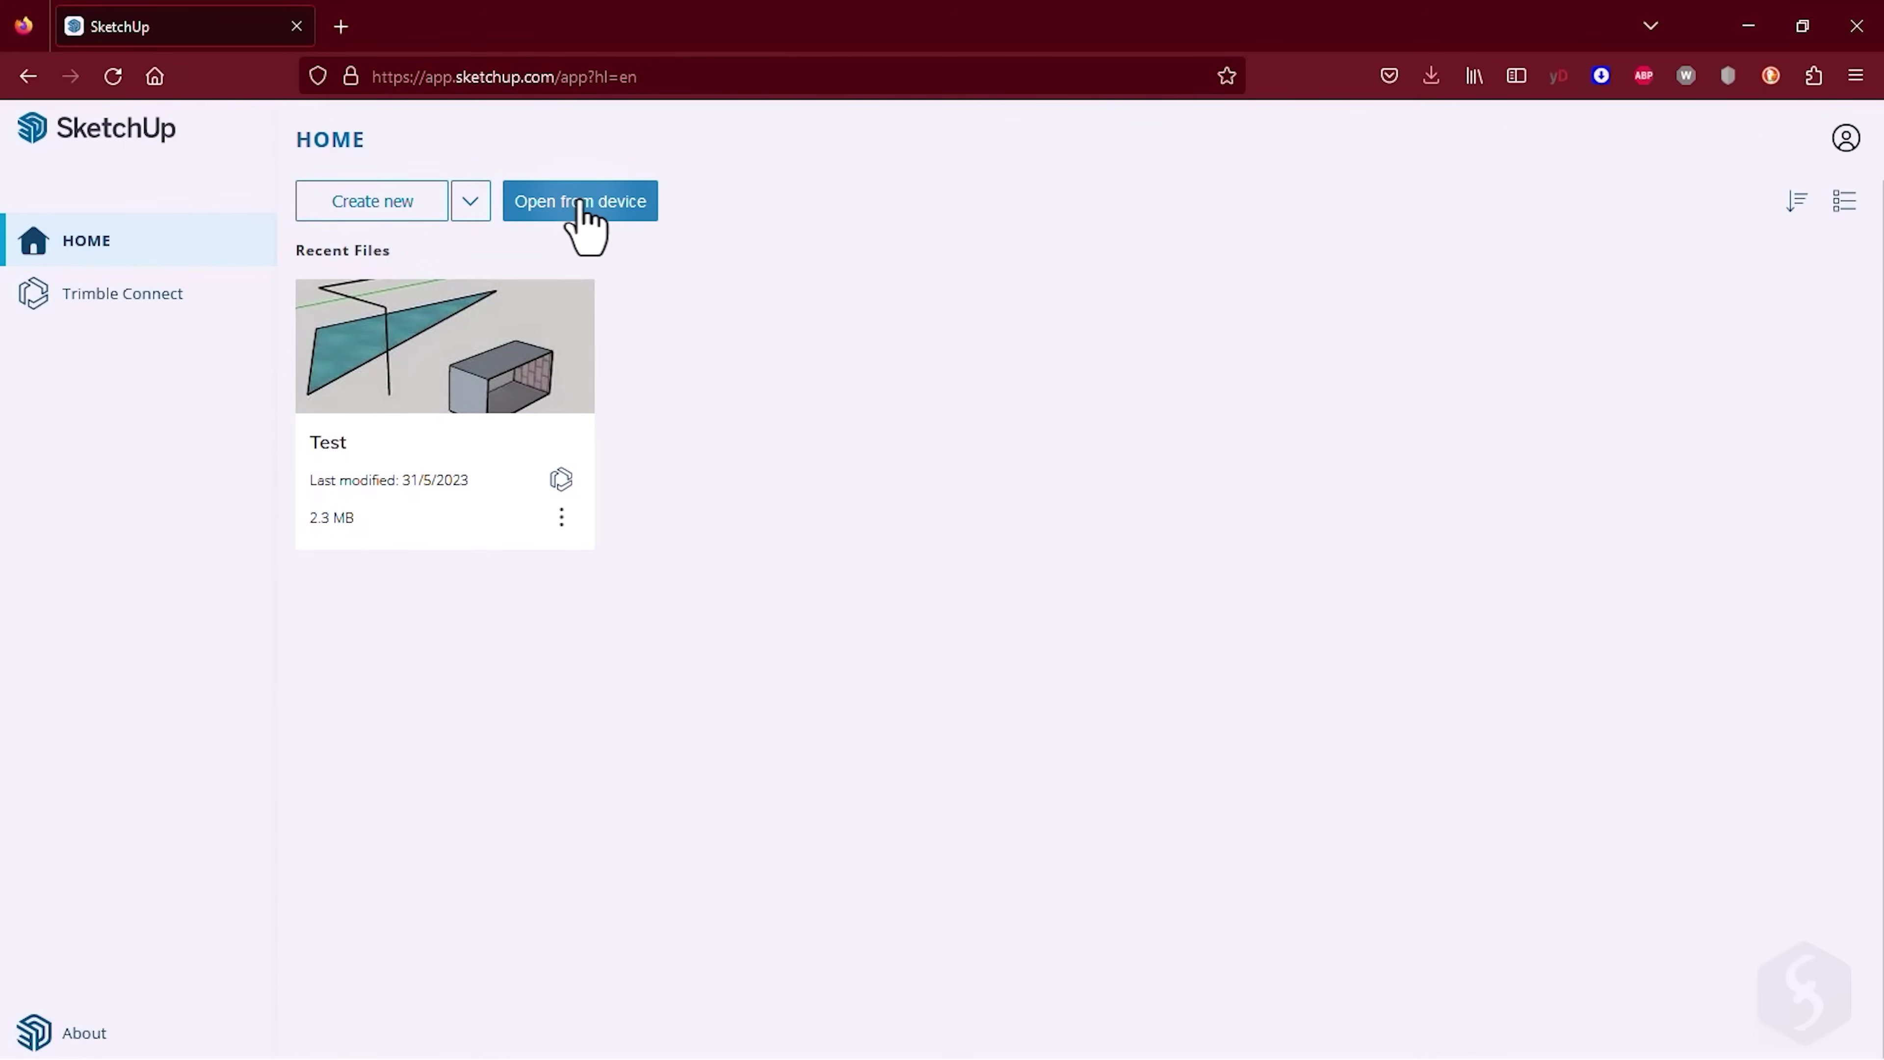
click(600, 214)
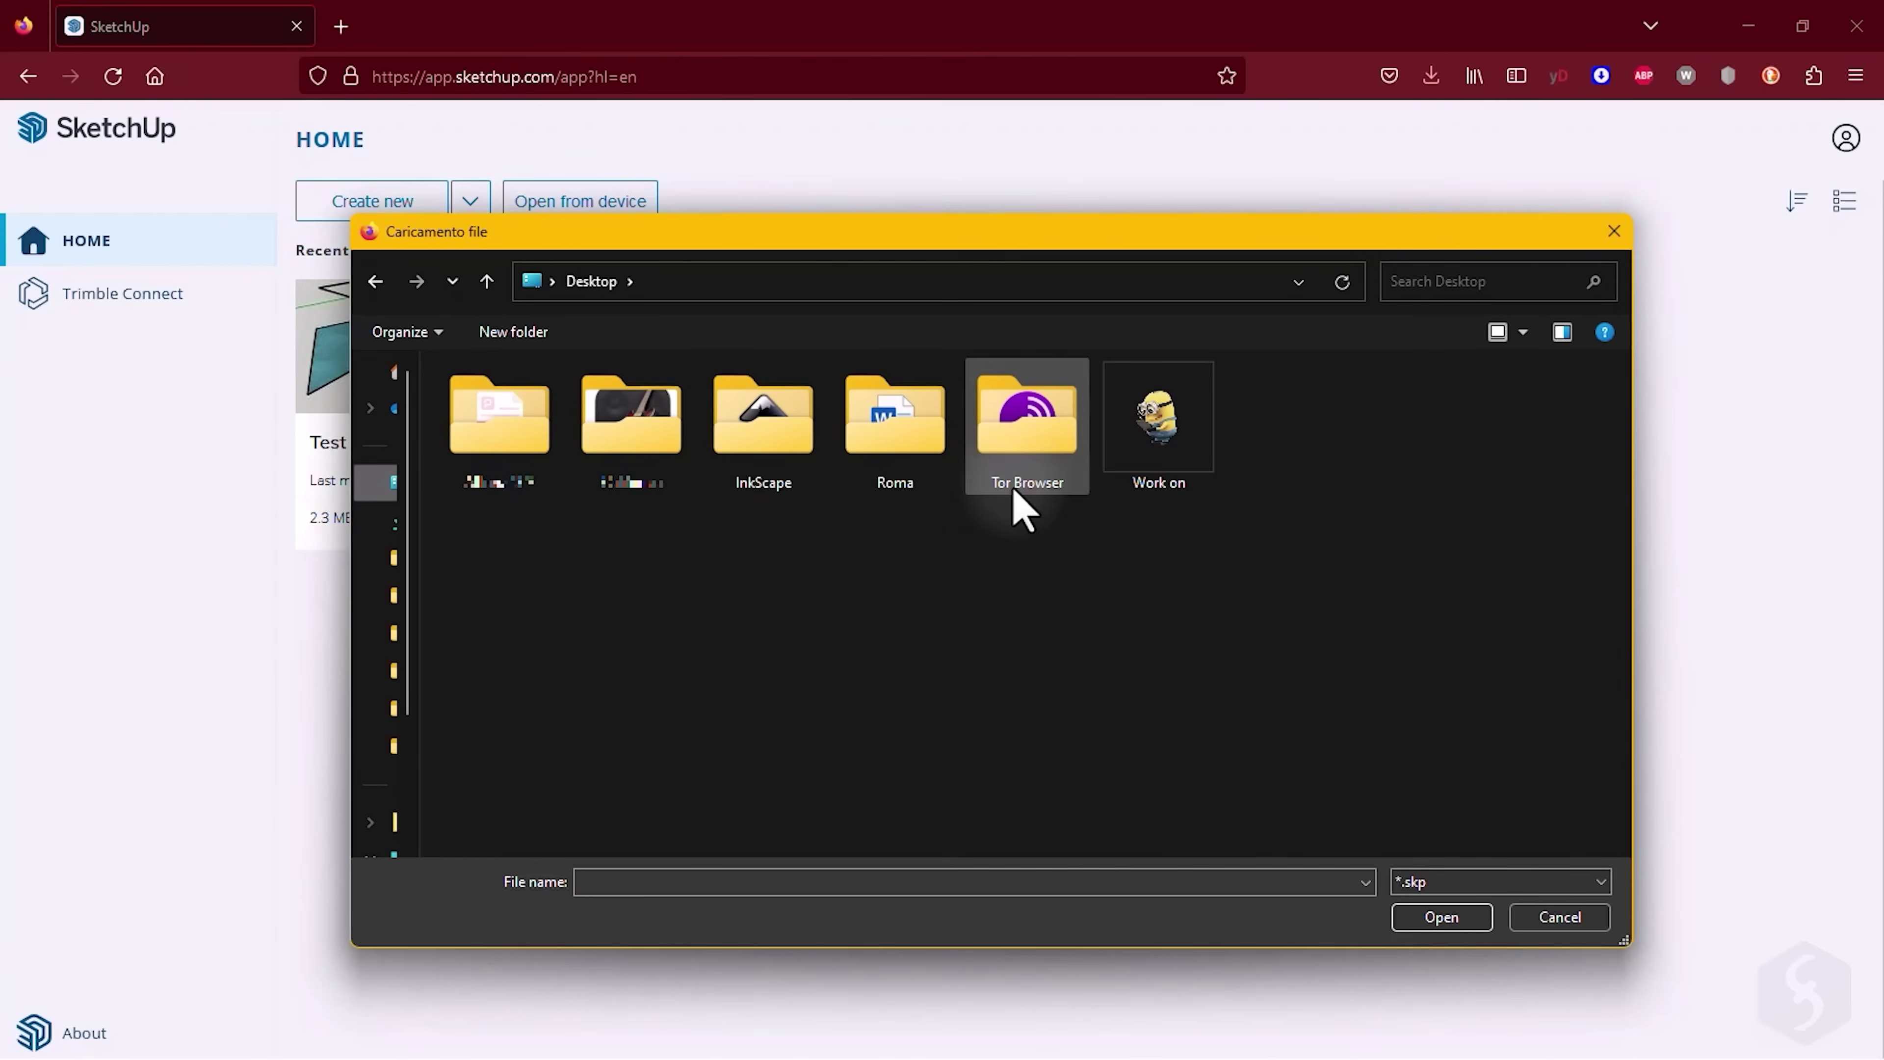
click(1447, 884)
click(1438, 817)
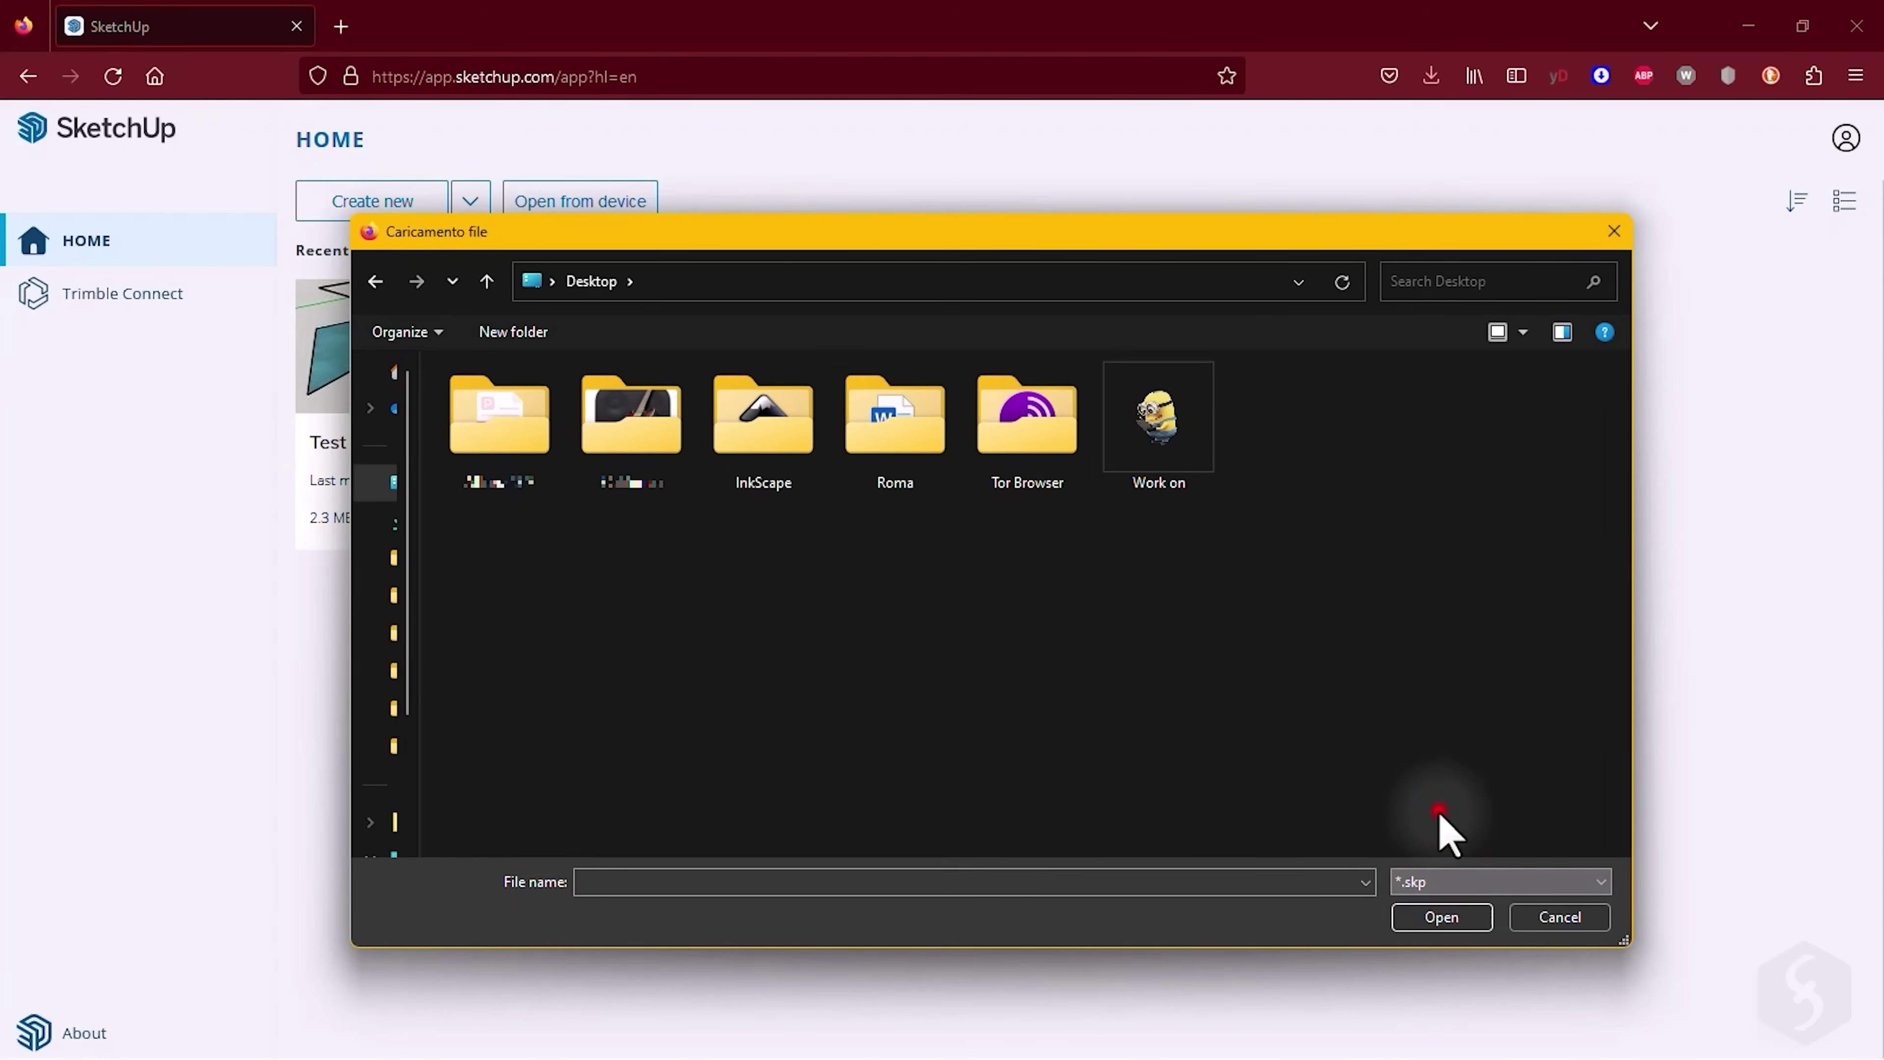
click(1565, 920)
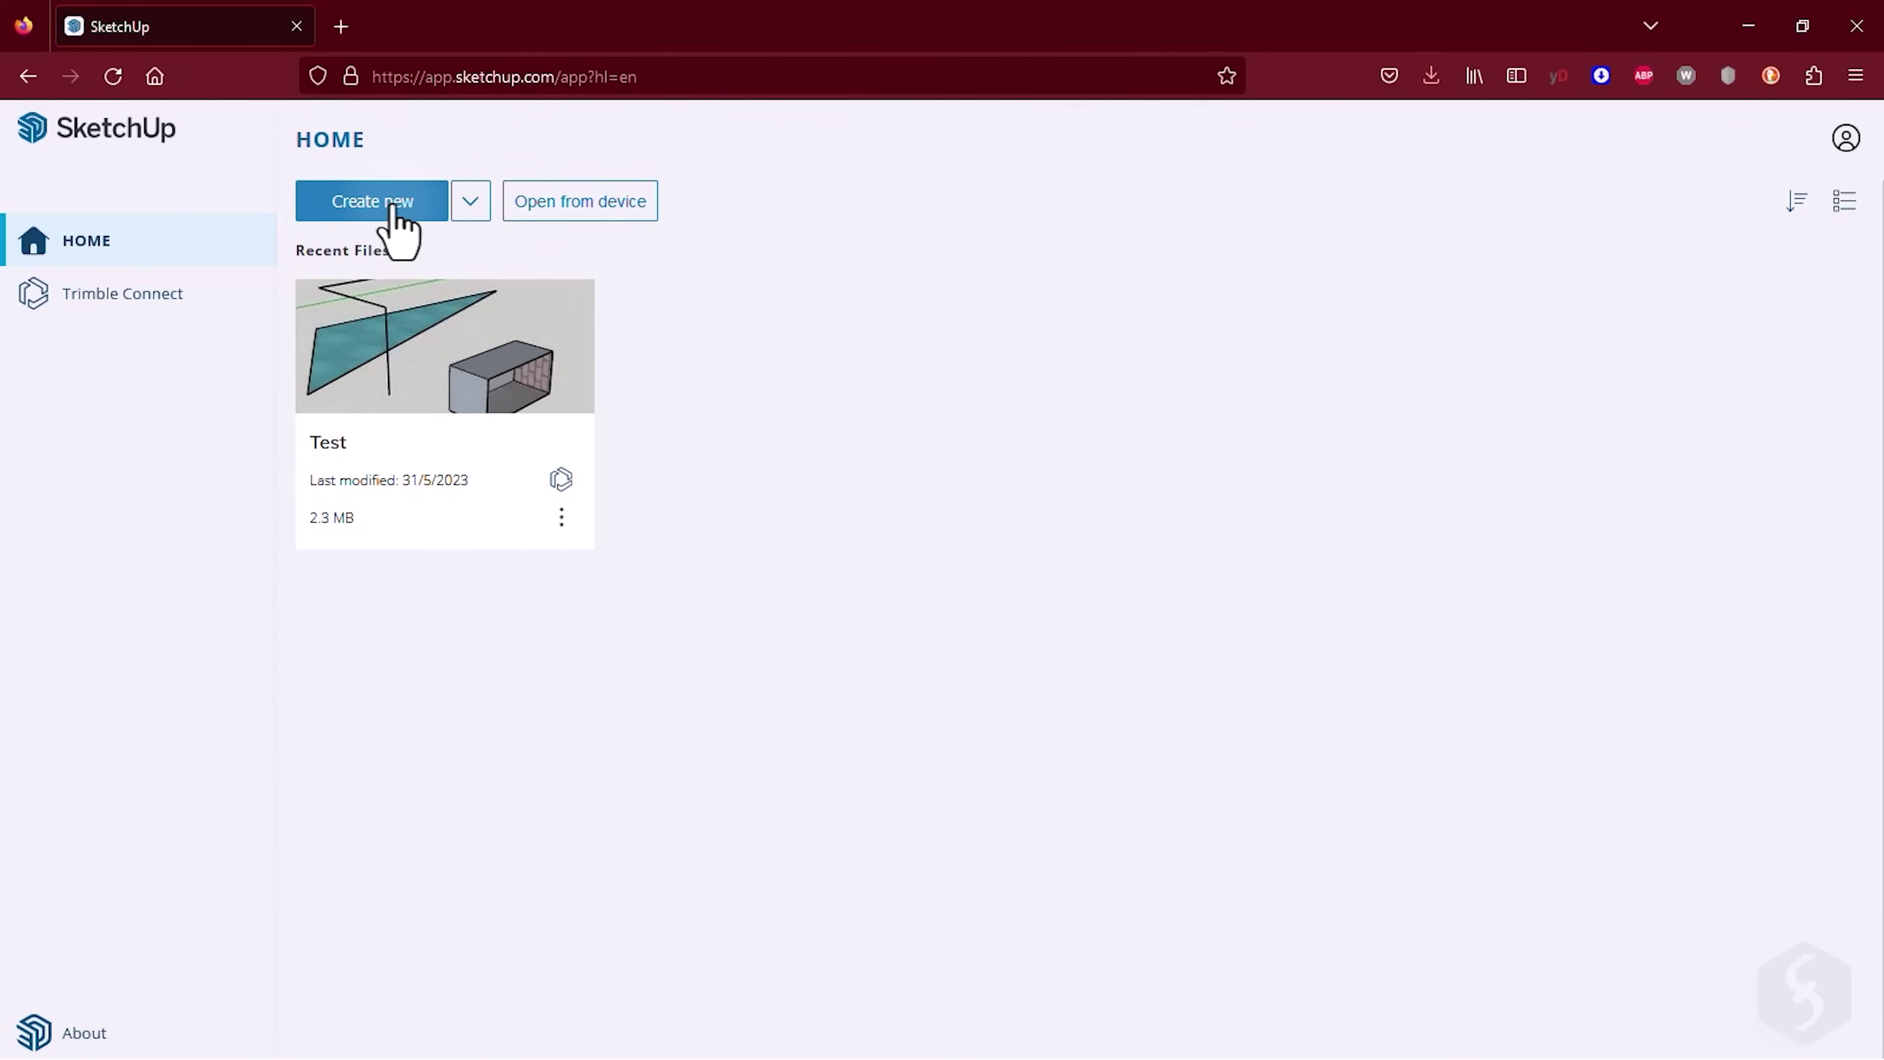
click(469, 208)
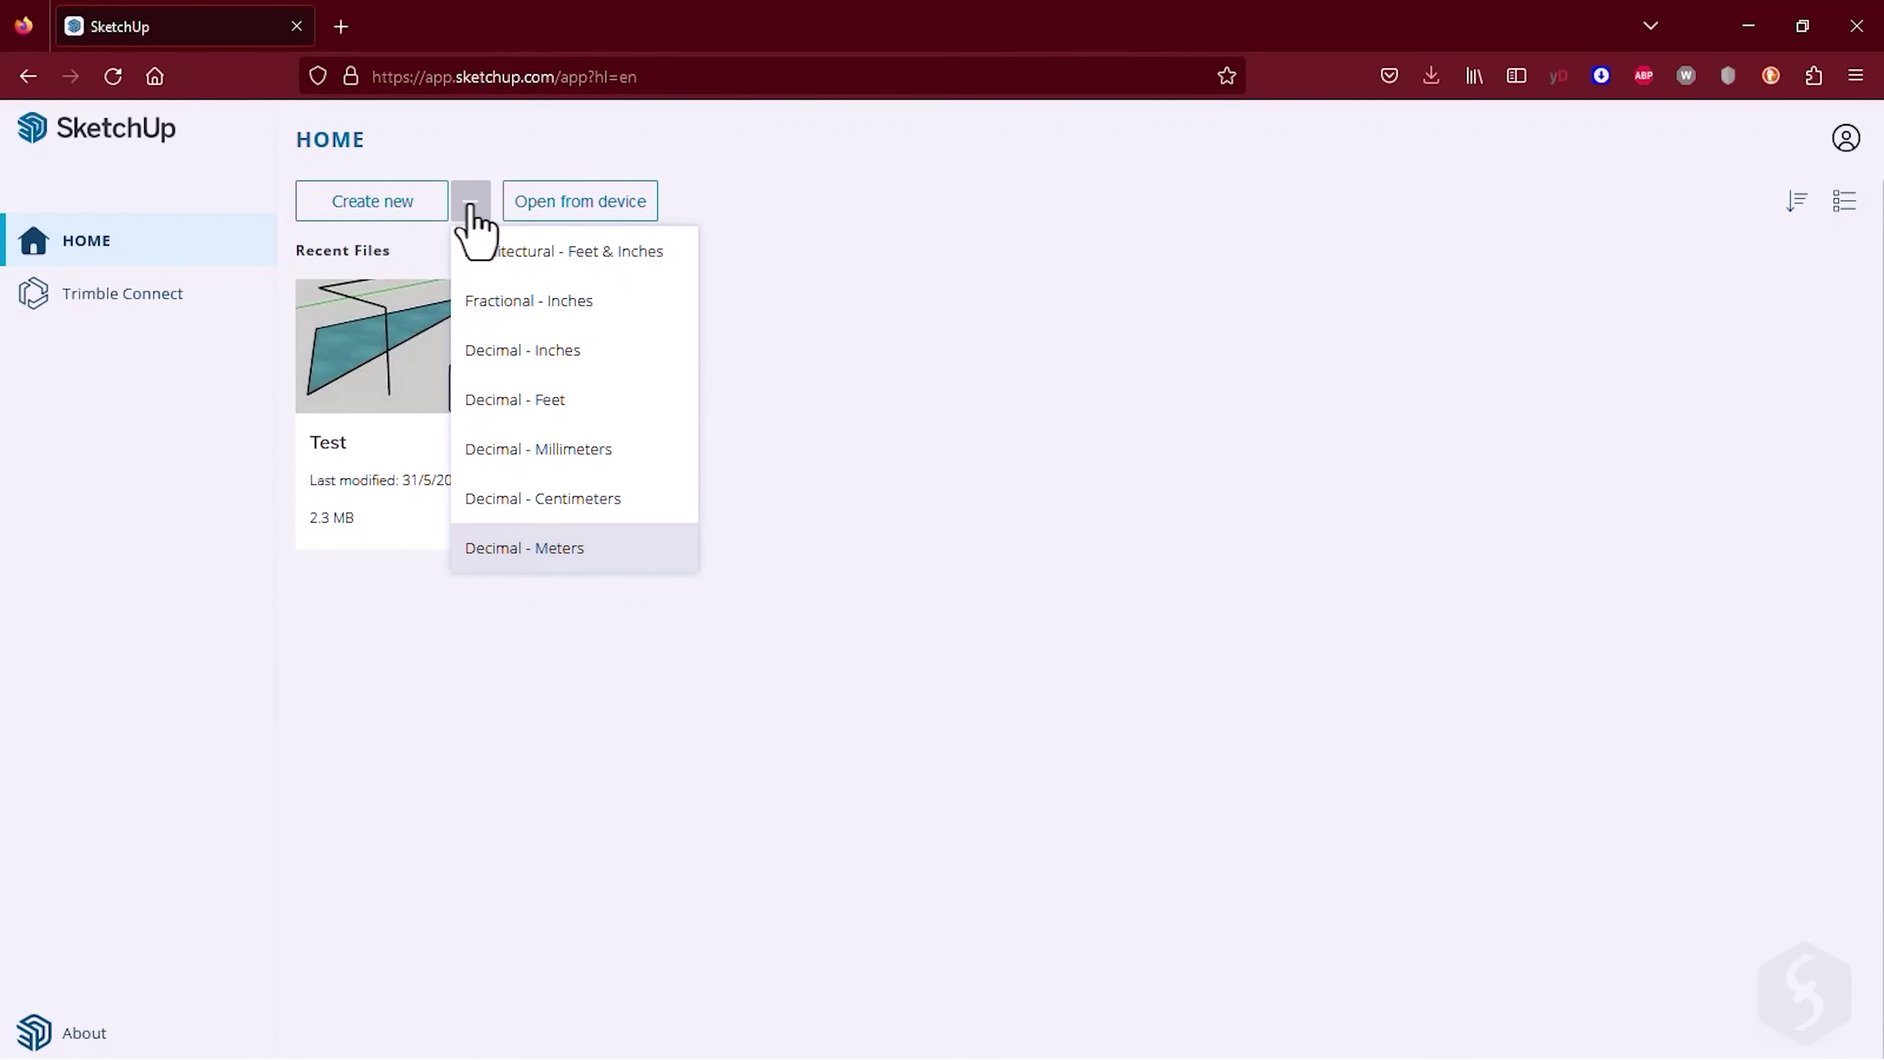
click(527, 354)
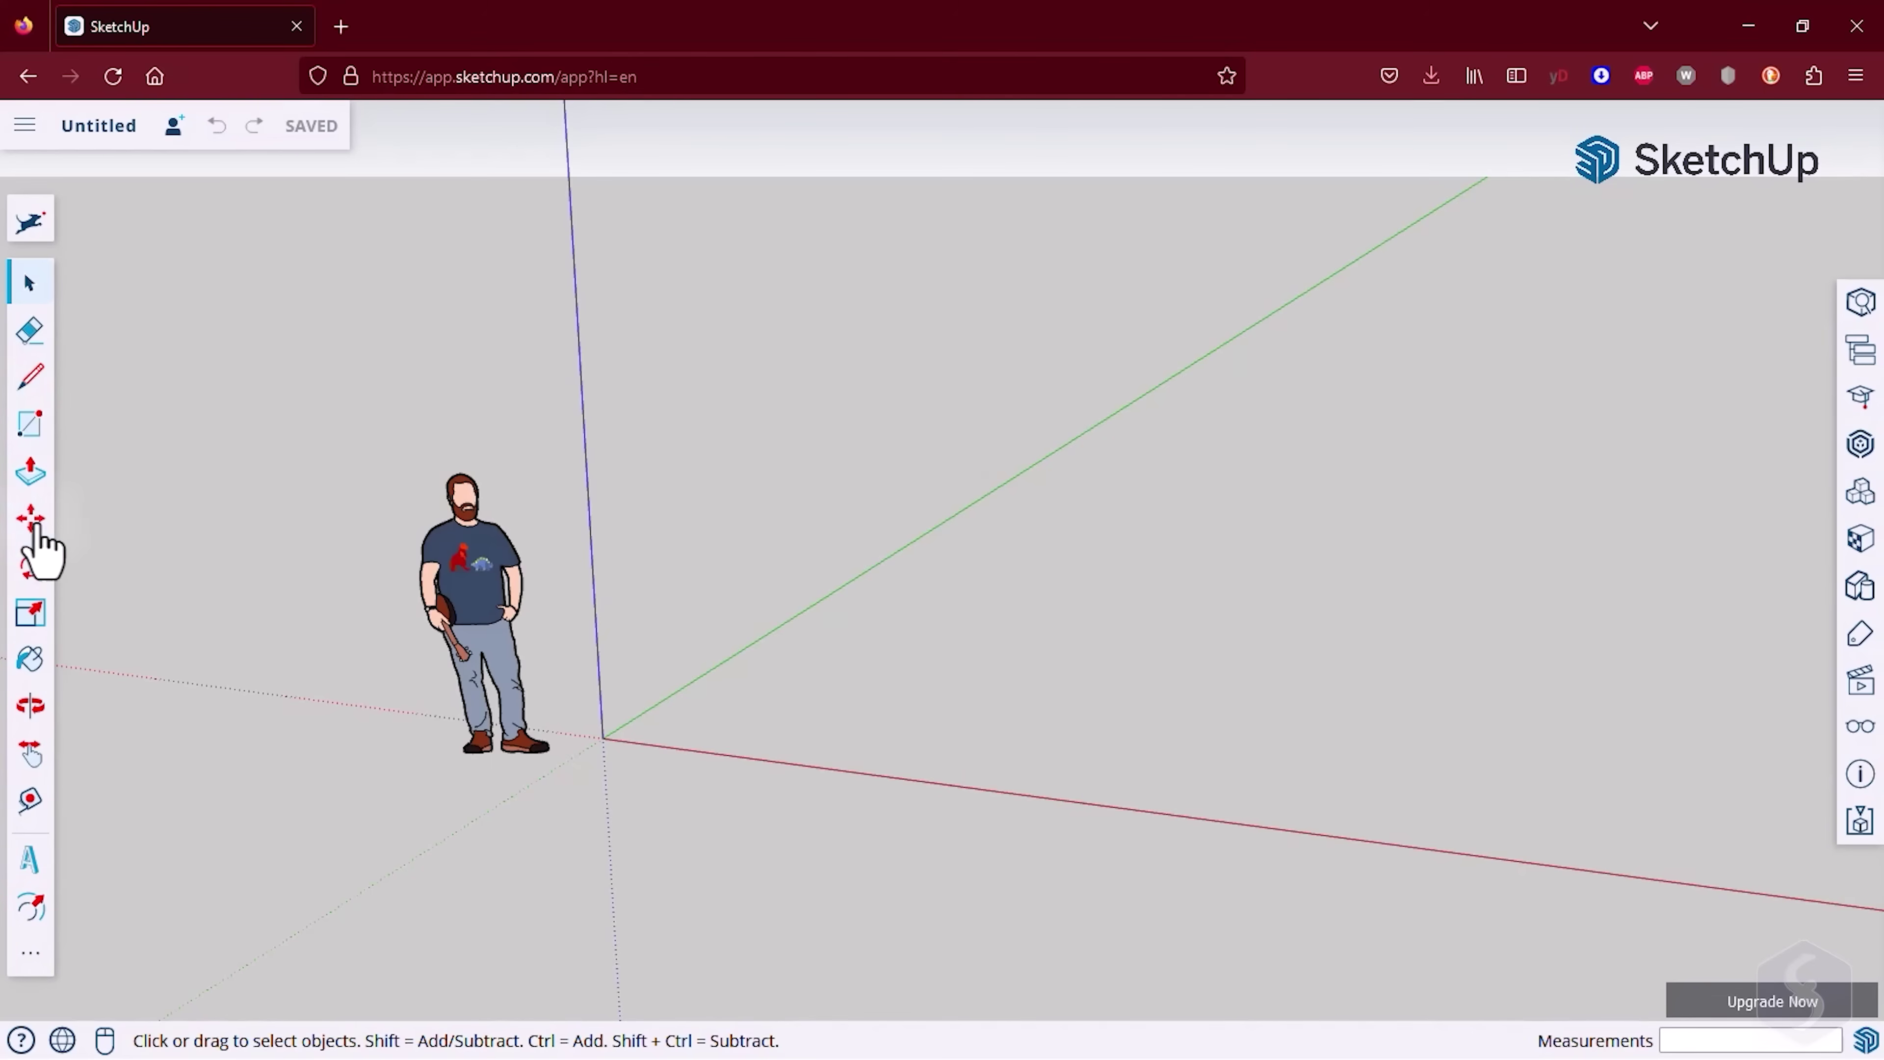
click(1858, 304)
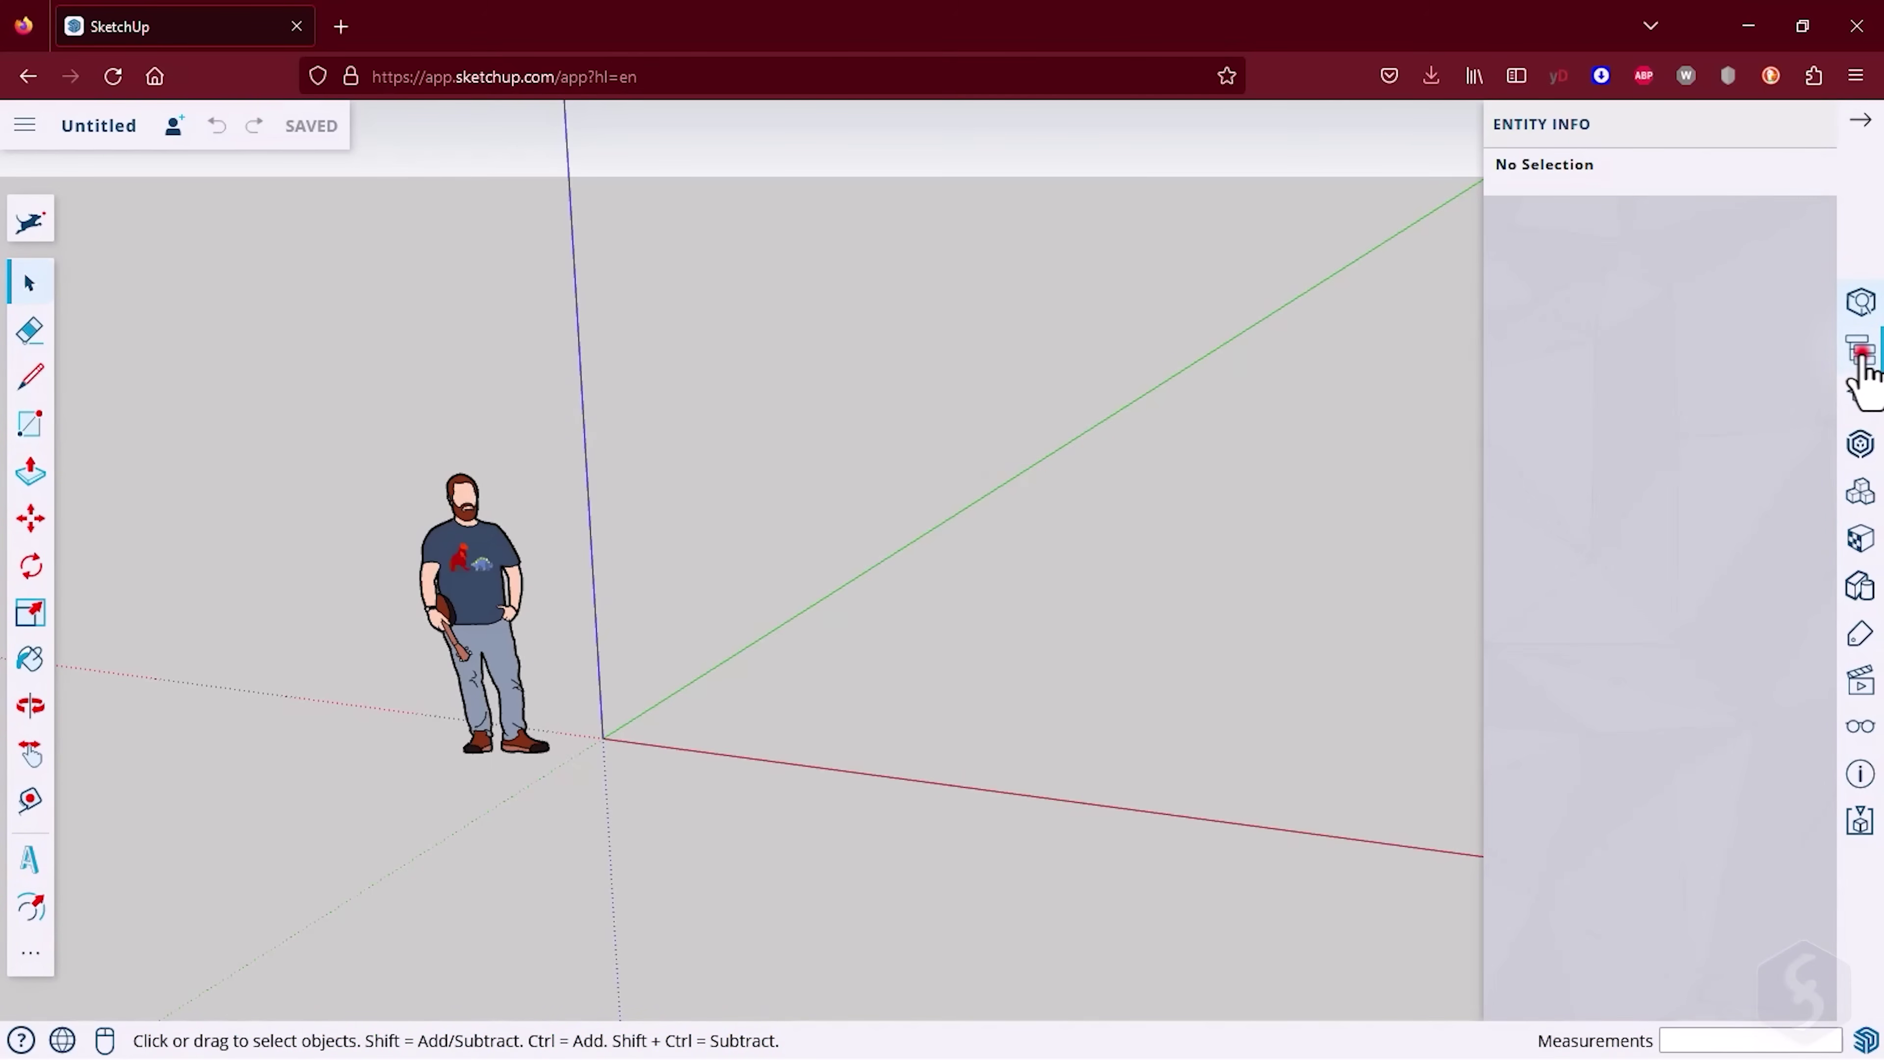
click(1858, 352)
click(1860, 395)
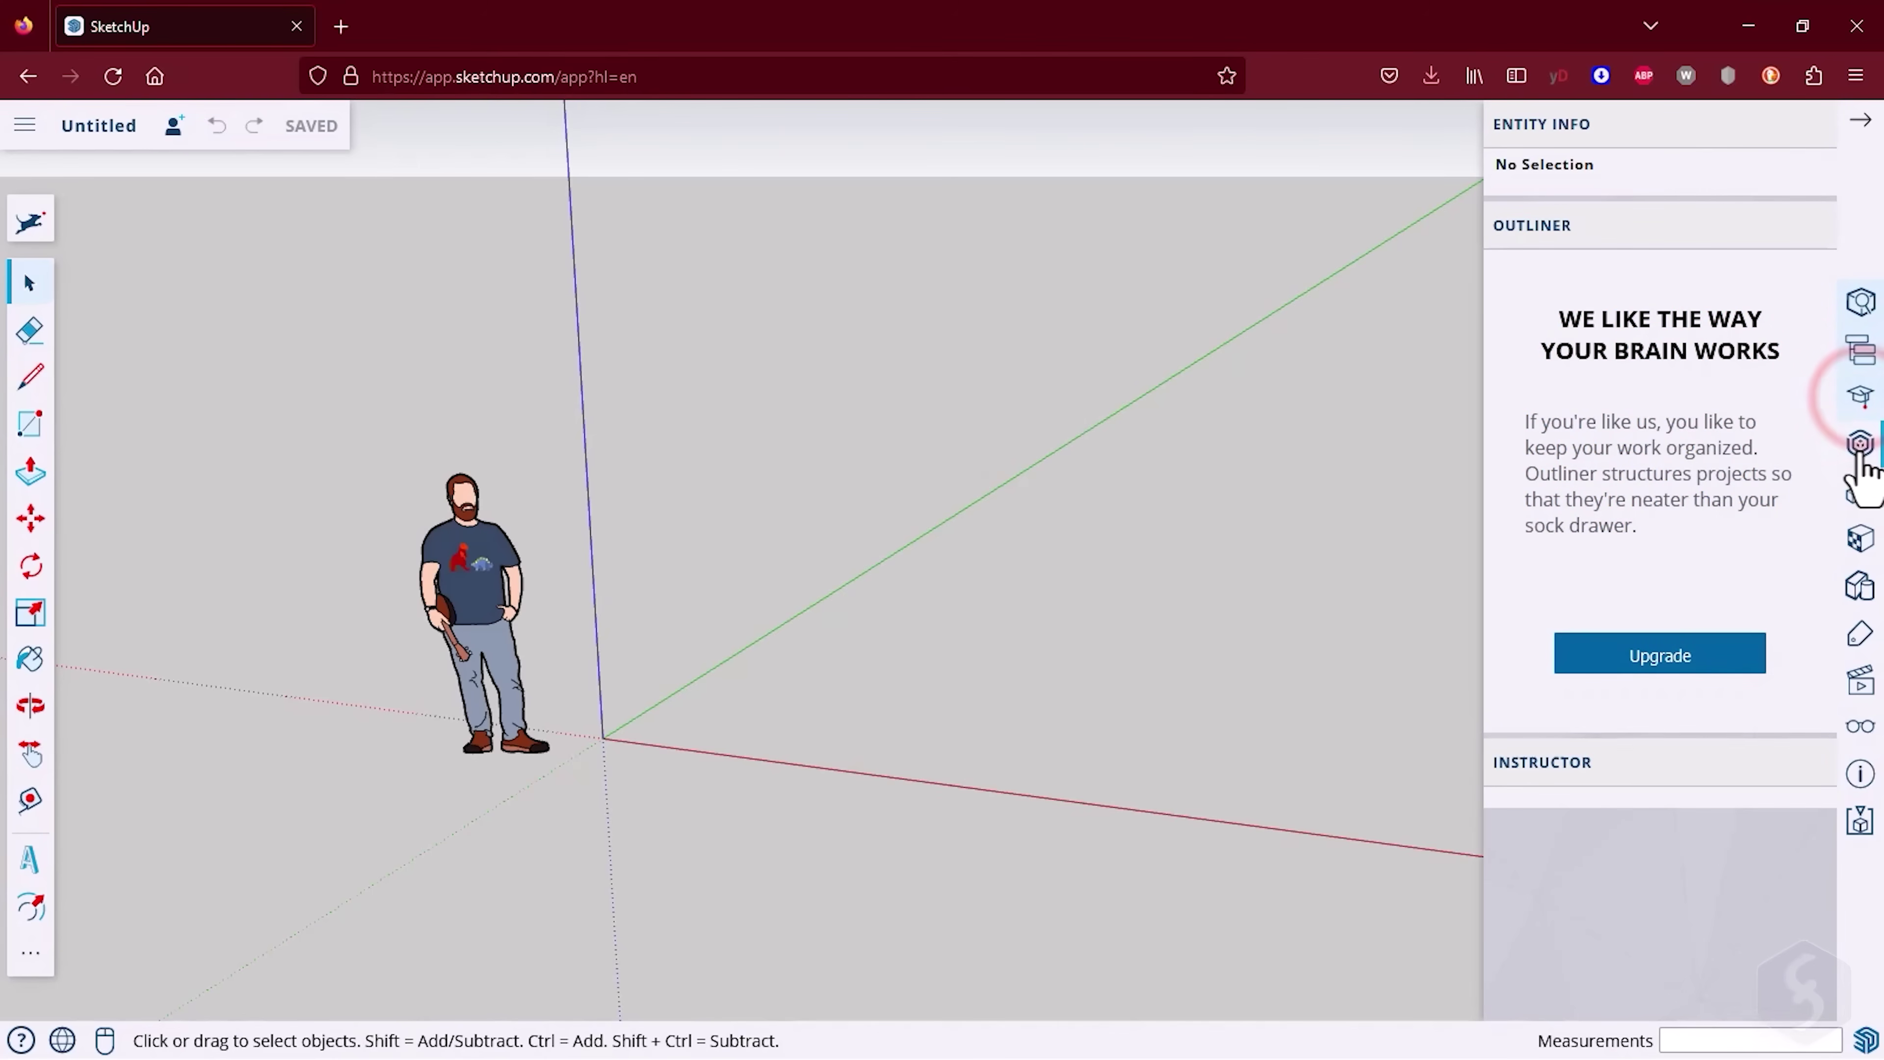
click(517, 504)
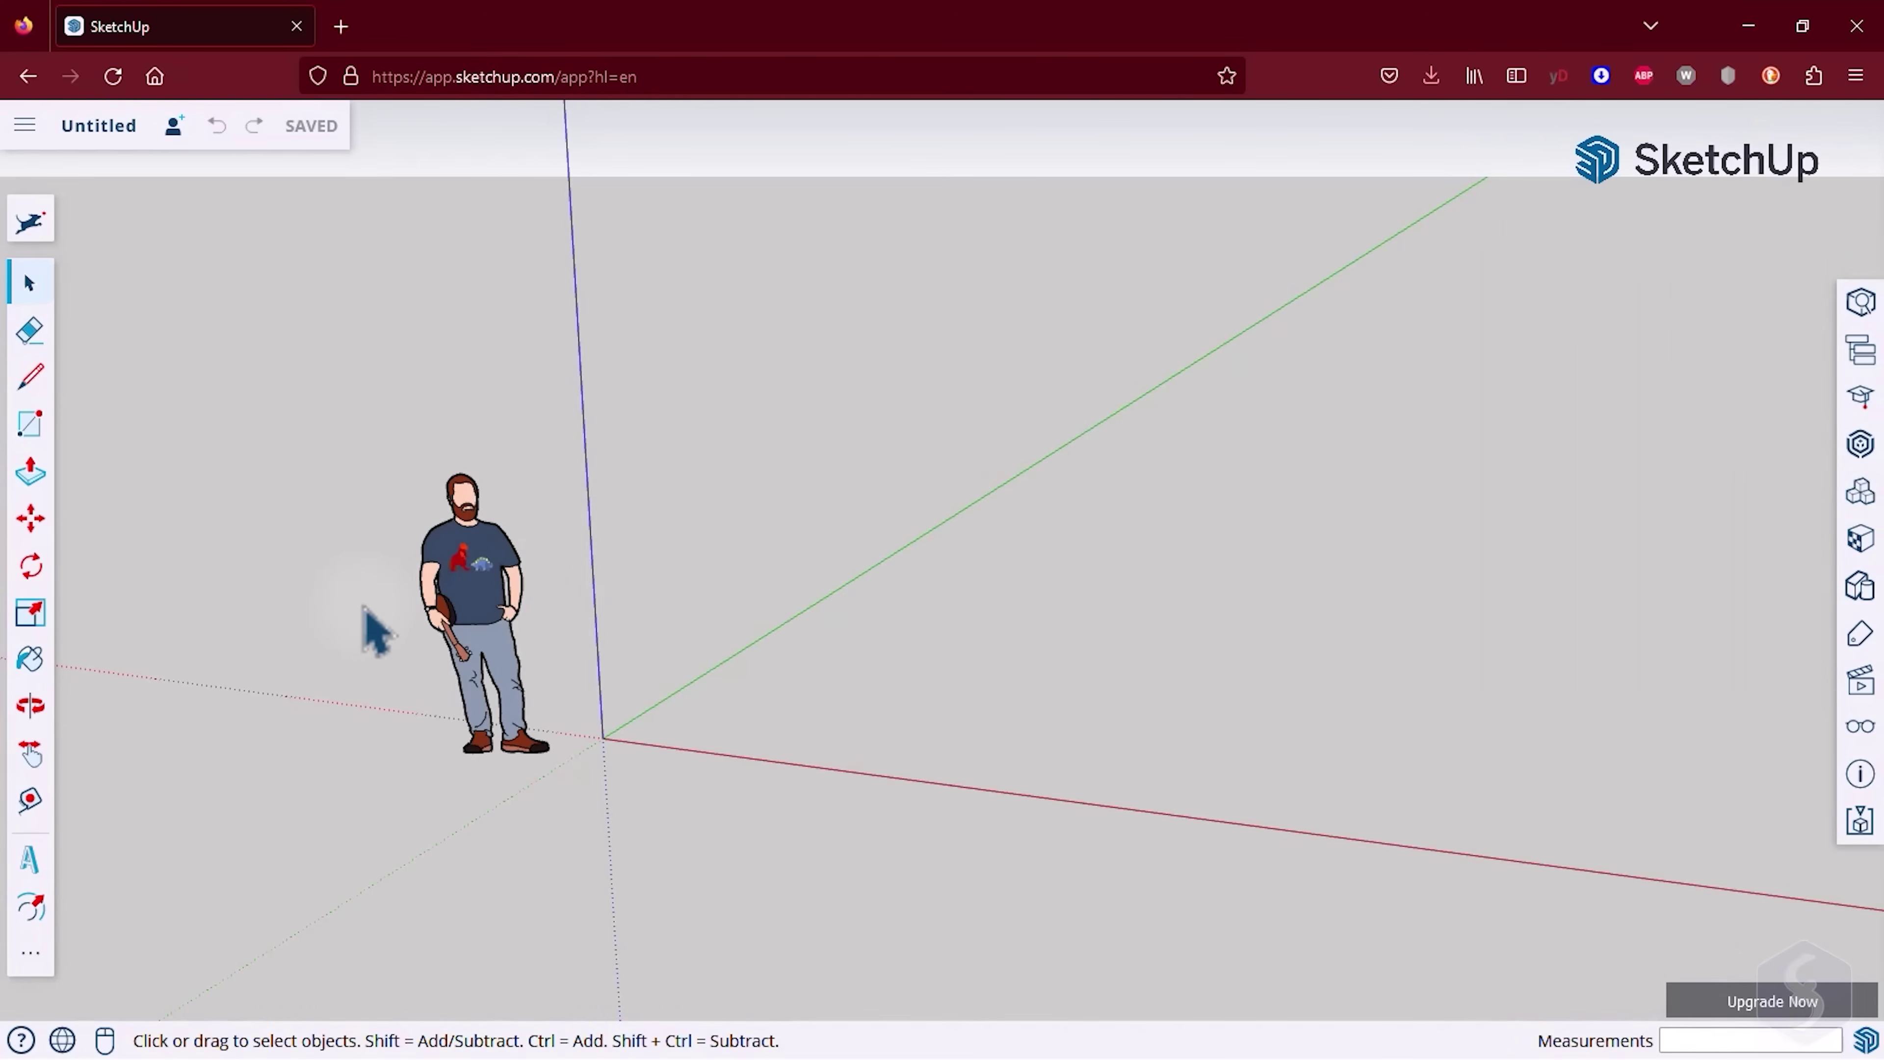
scroll(378, 631, up, 4)
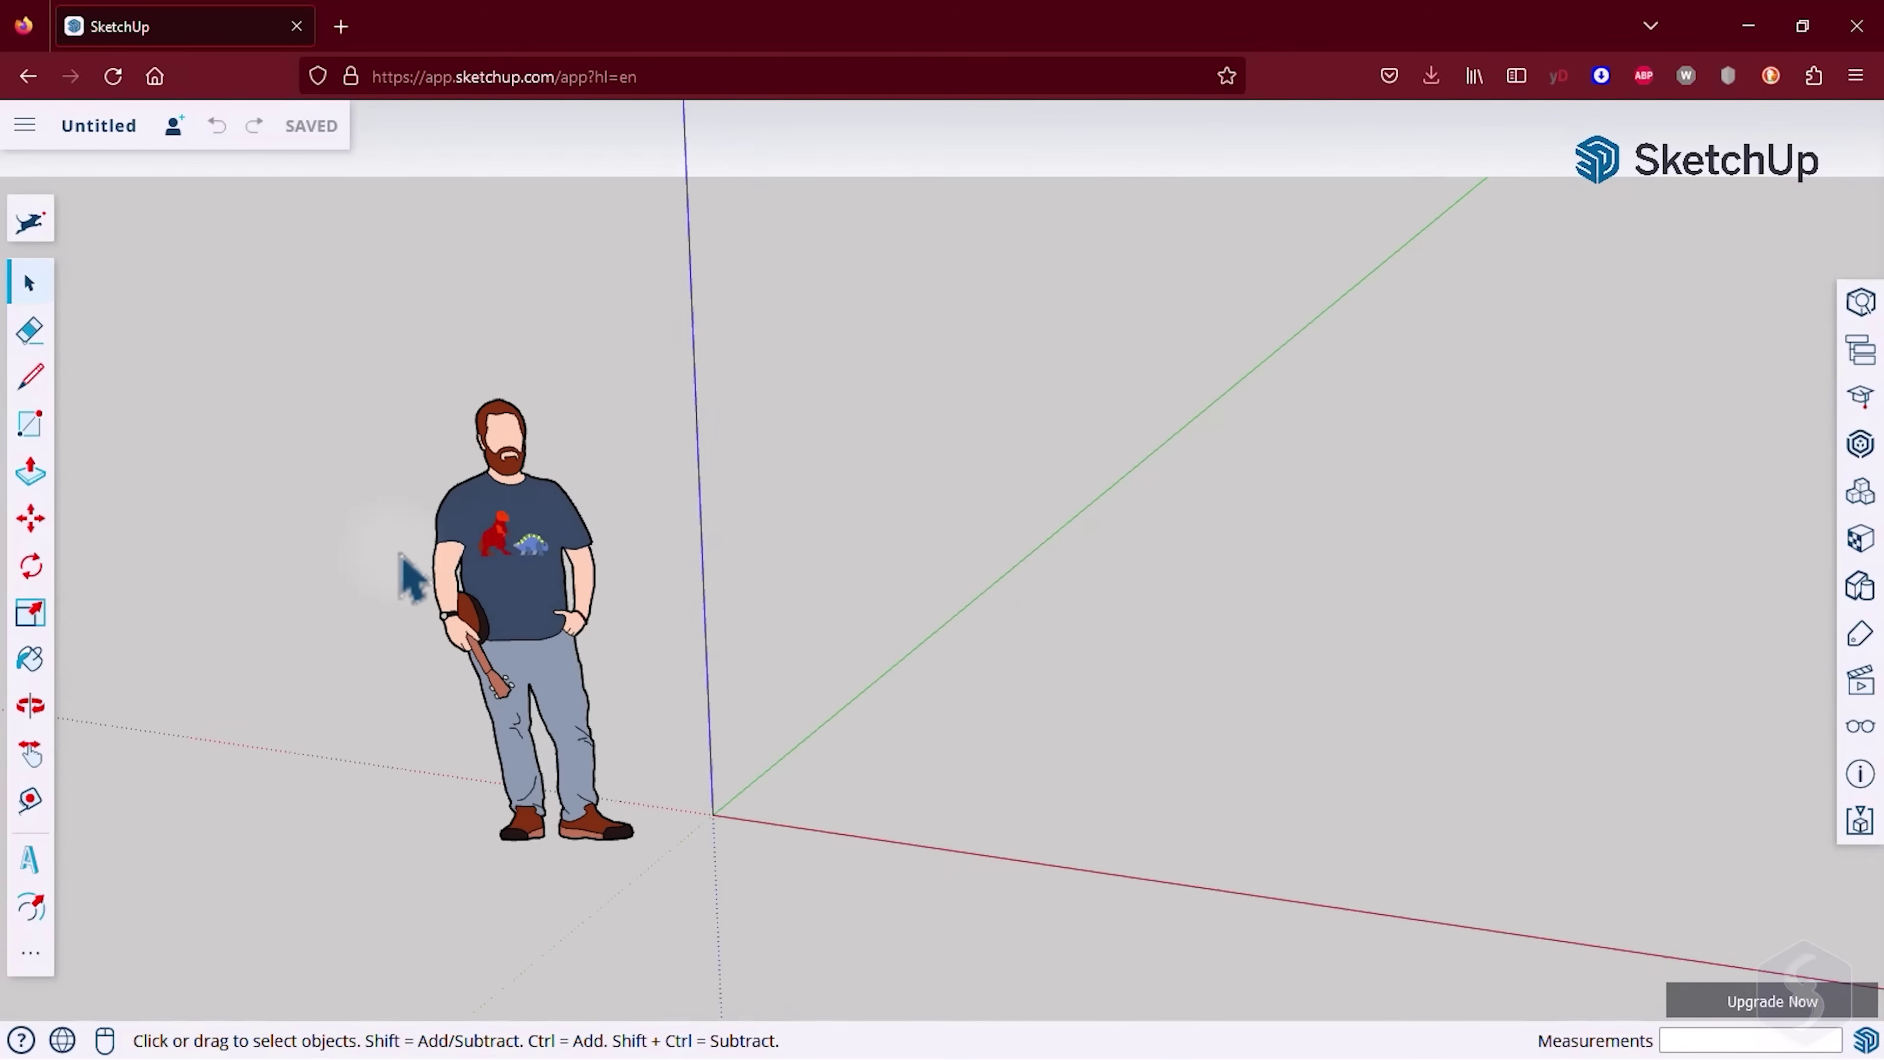
scroll(404, 560, down, 3)
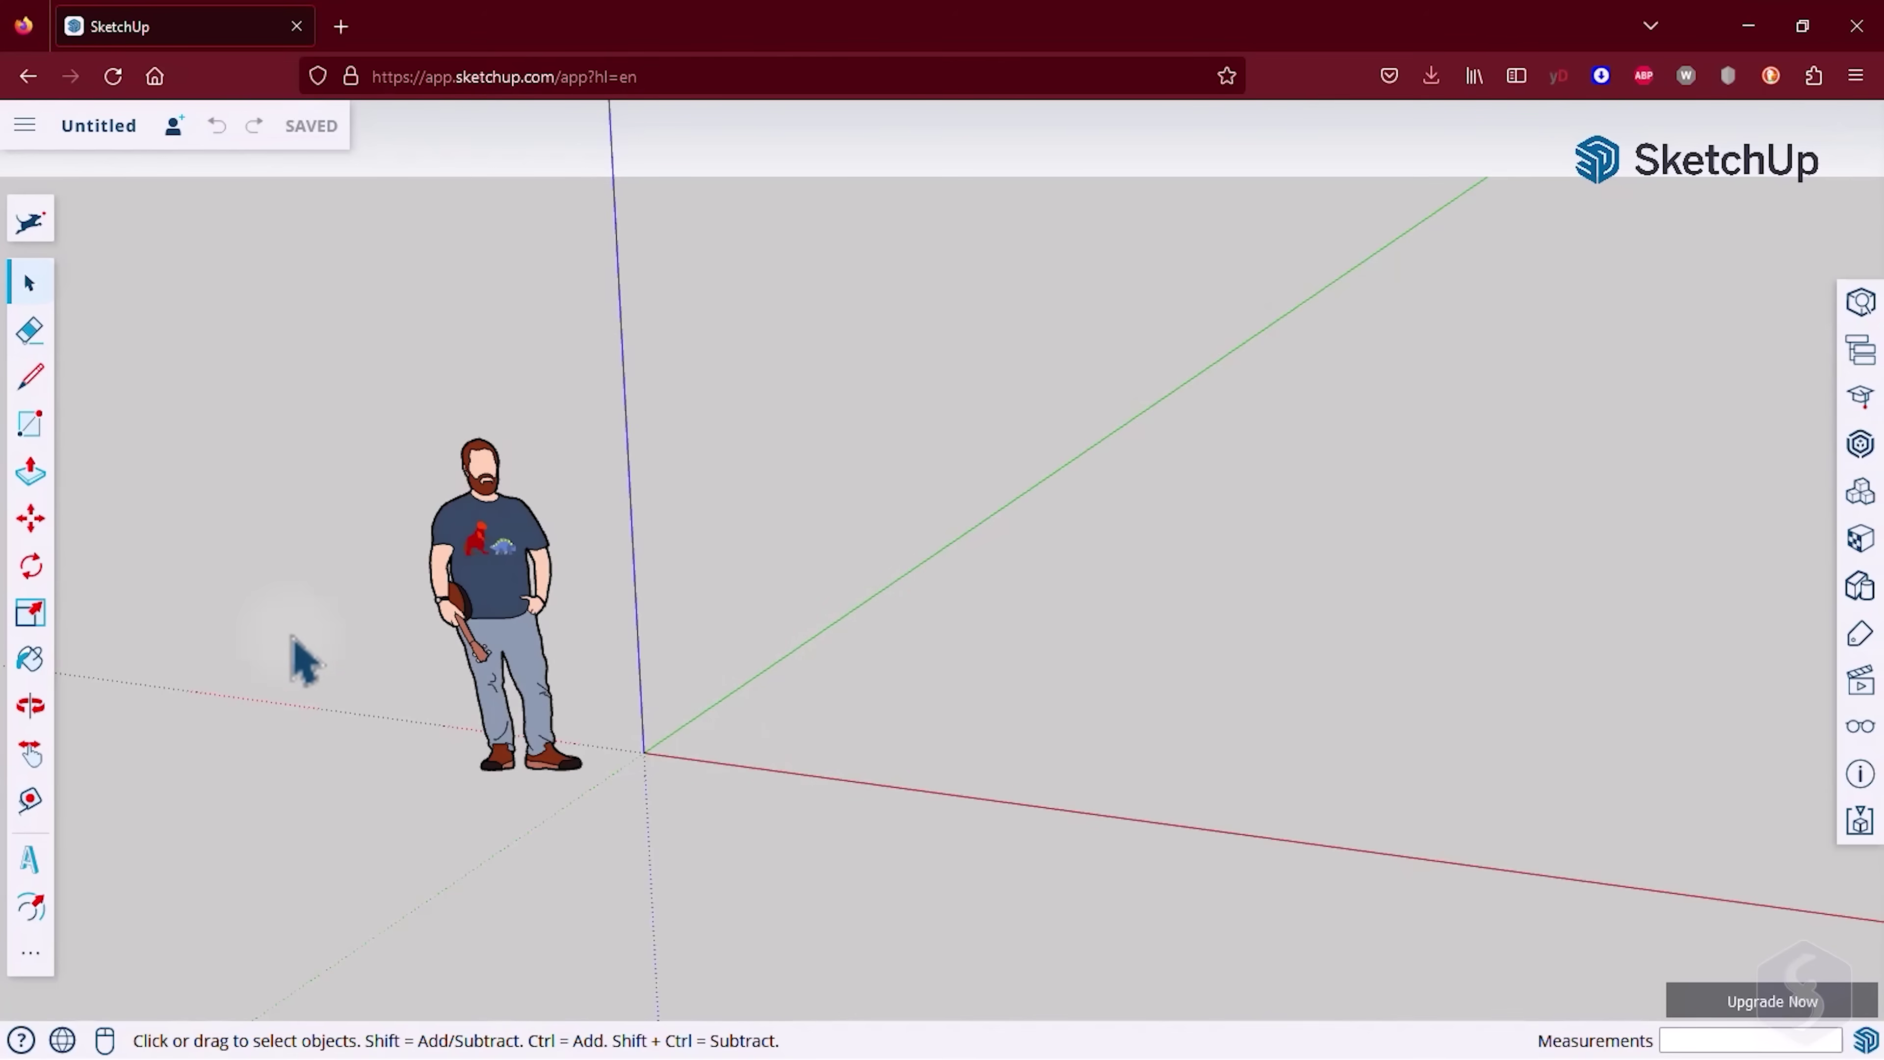
- Draw a rectangle near the origin and push it up into a 73.60-inch box
click(25, 429)
click(869, 717)
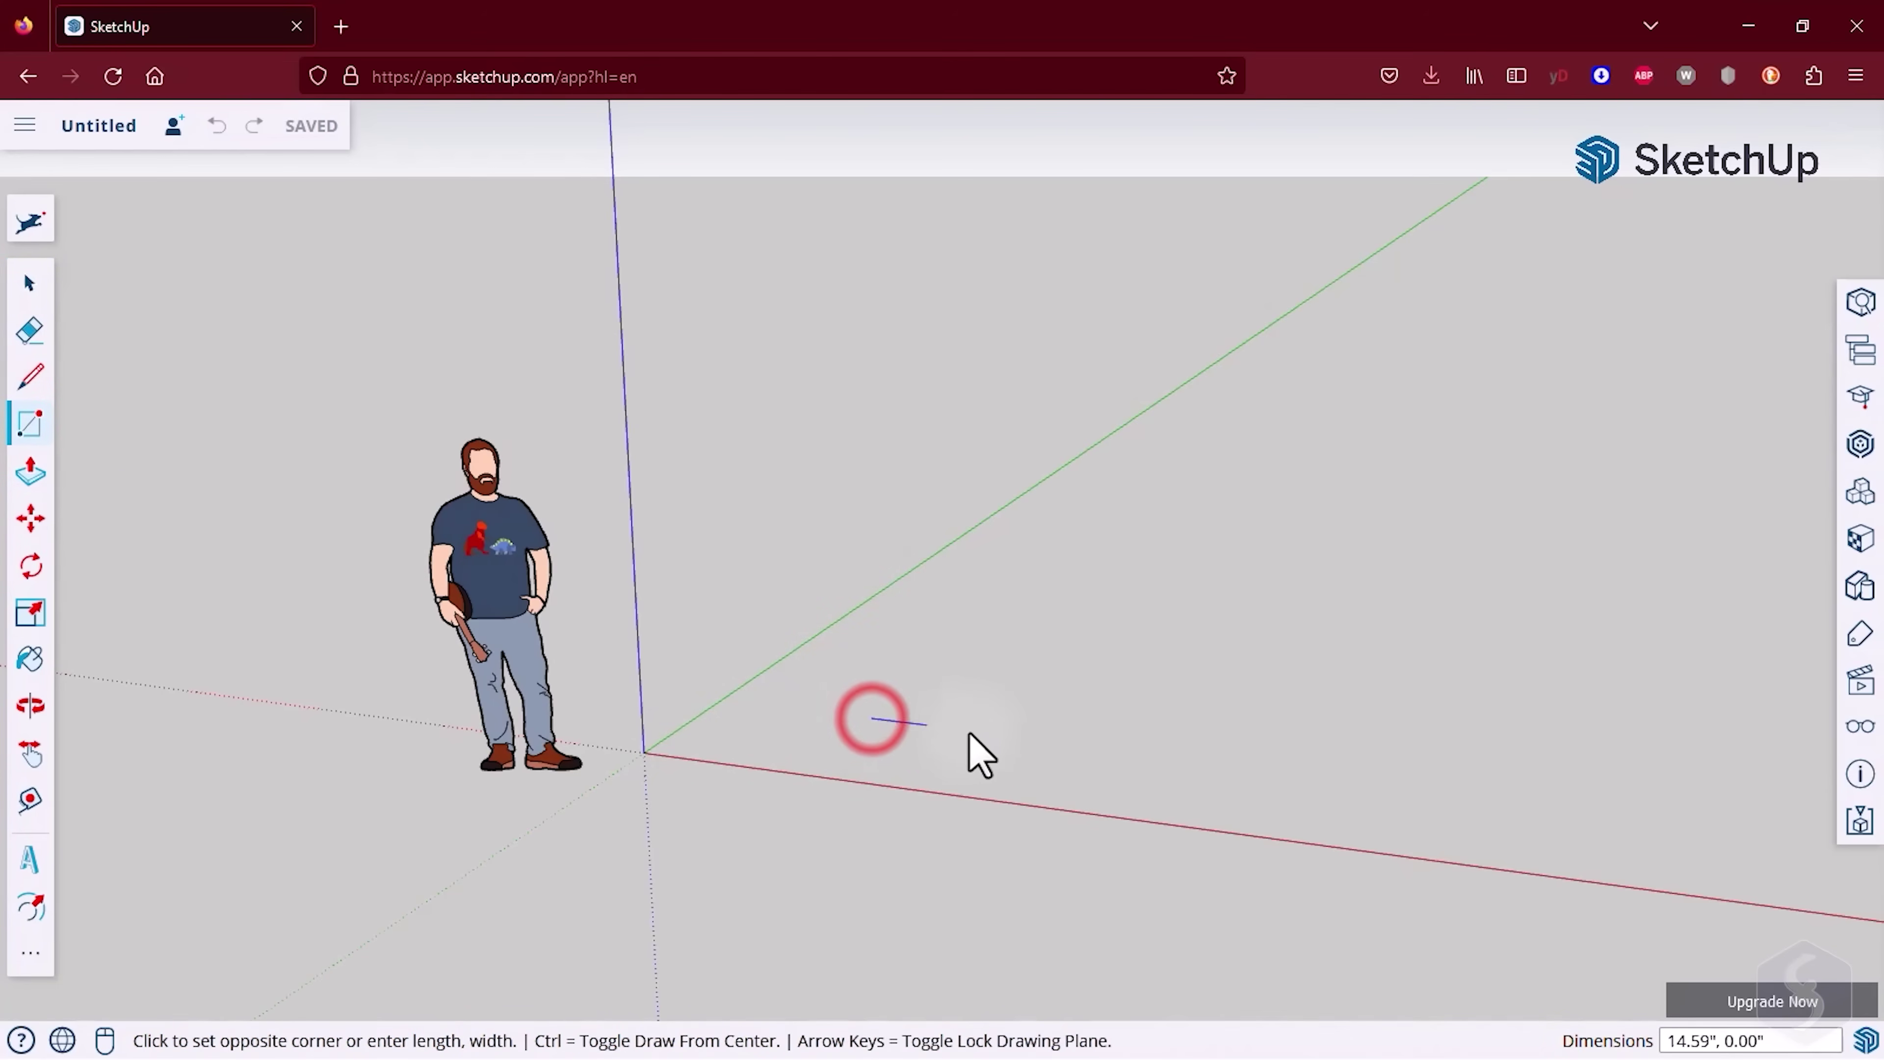
click(1224, 599)
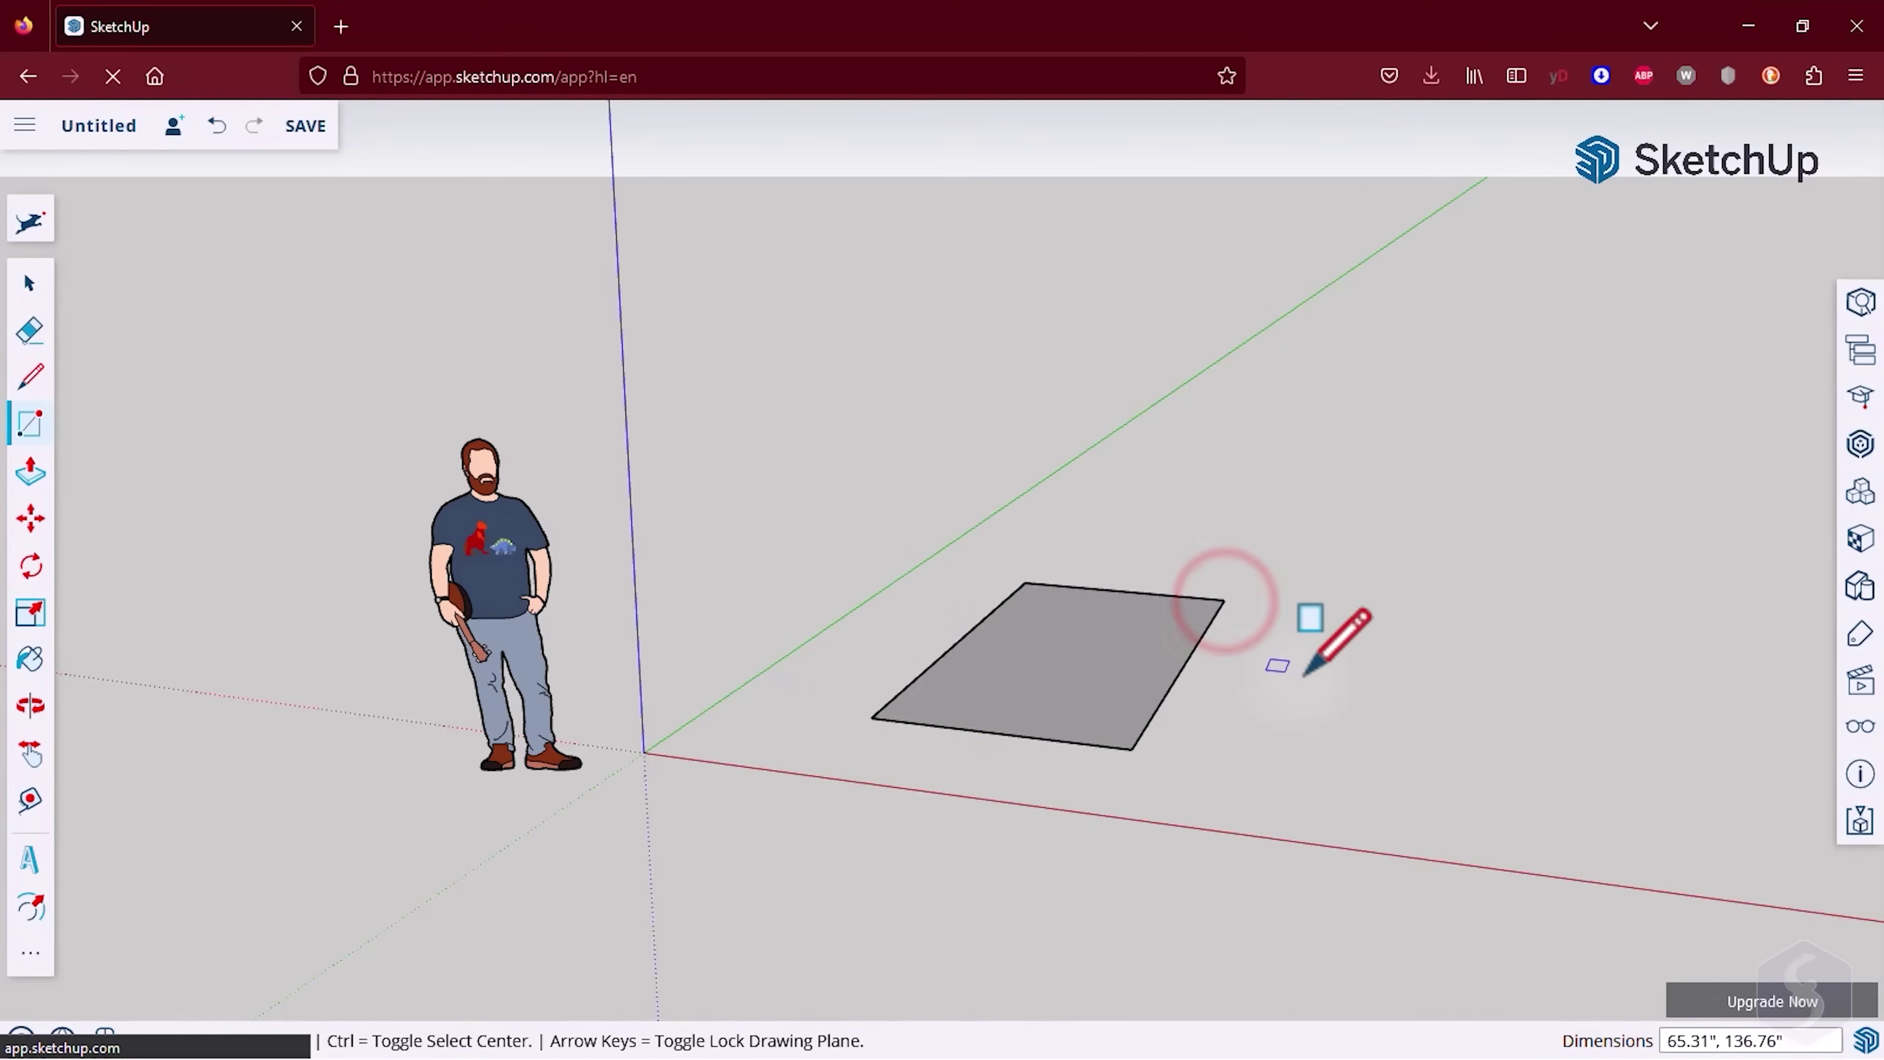
click(22, 475)
click(1030, 652)
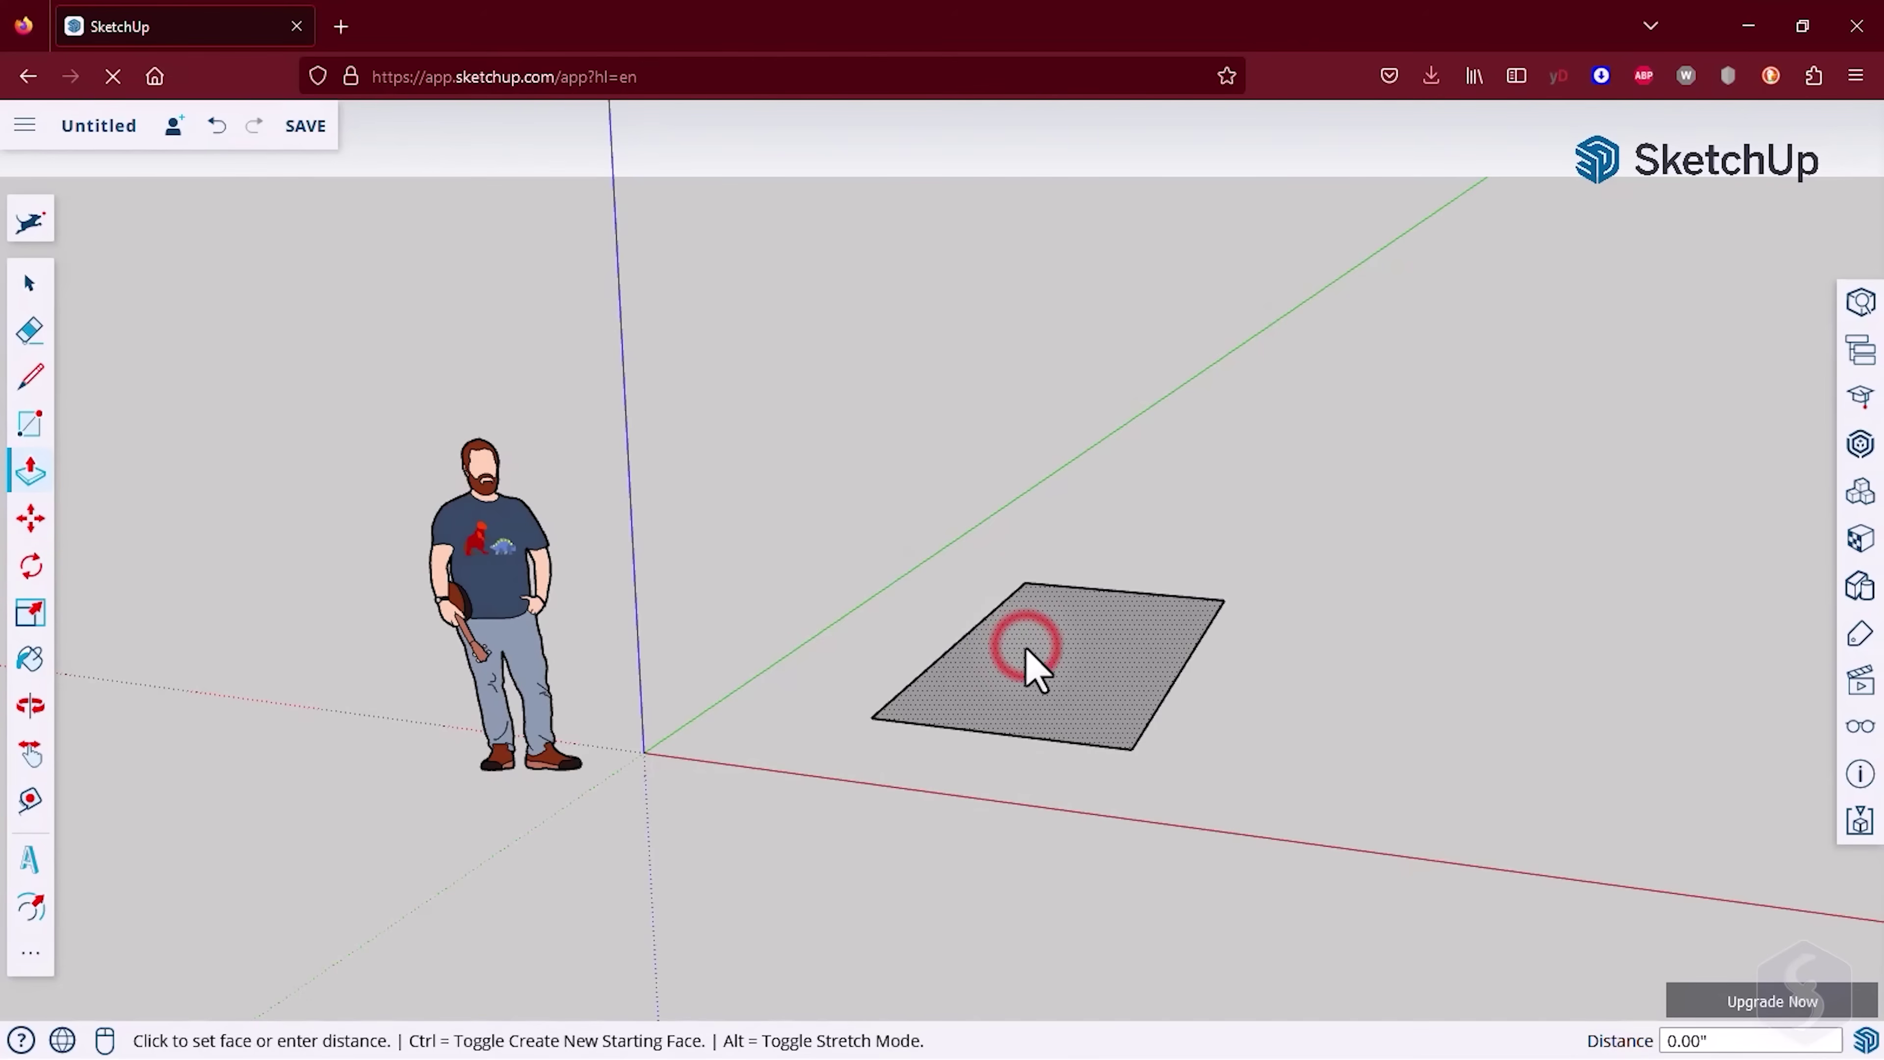
click(1017, 411)
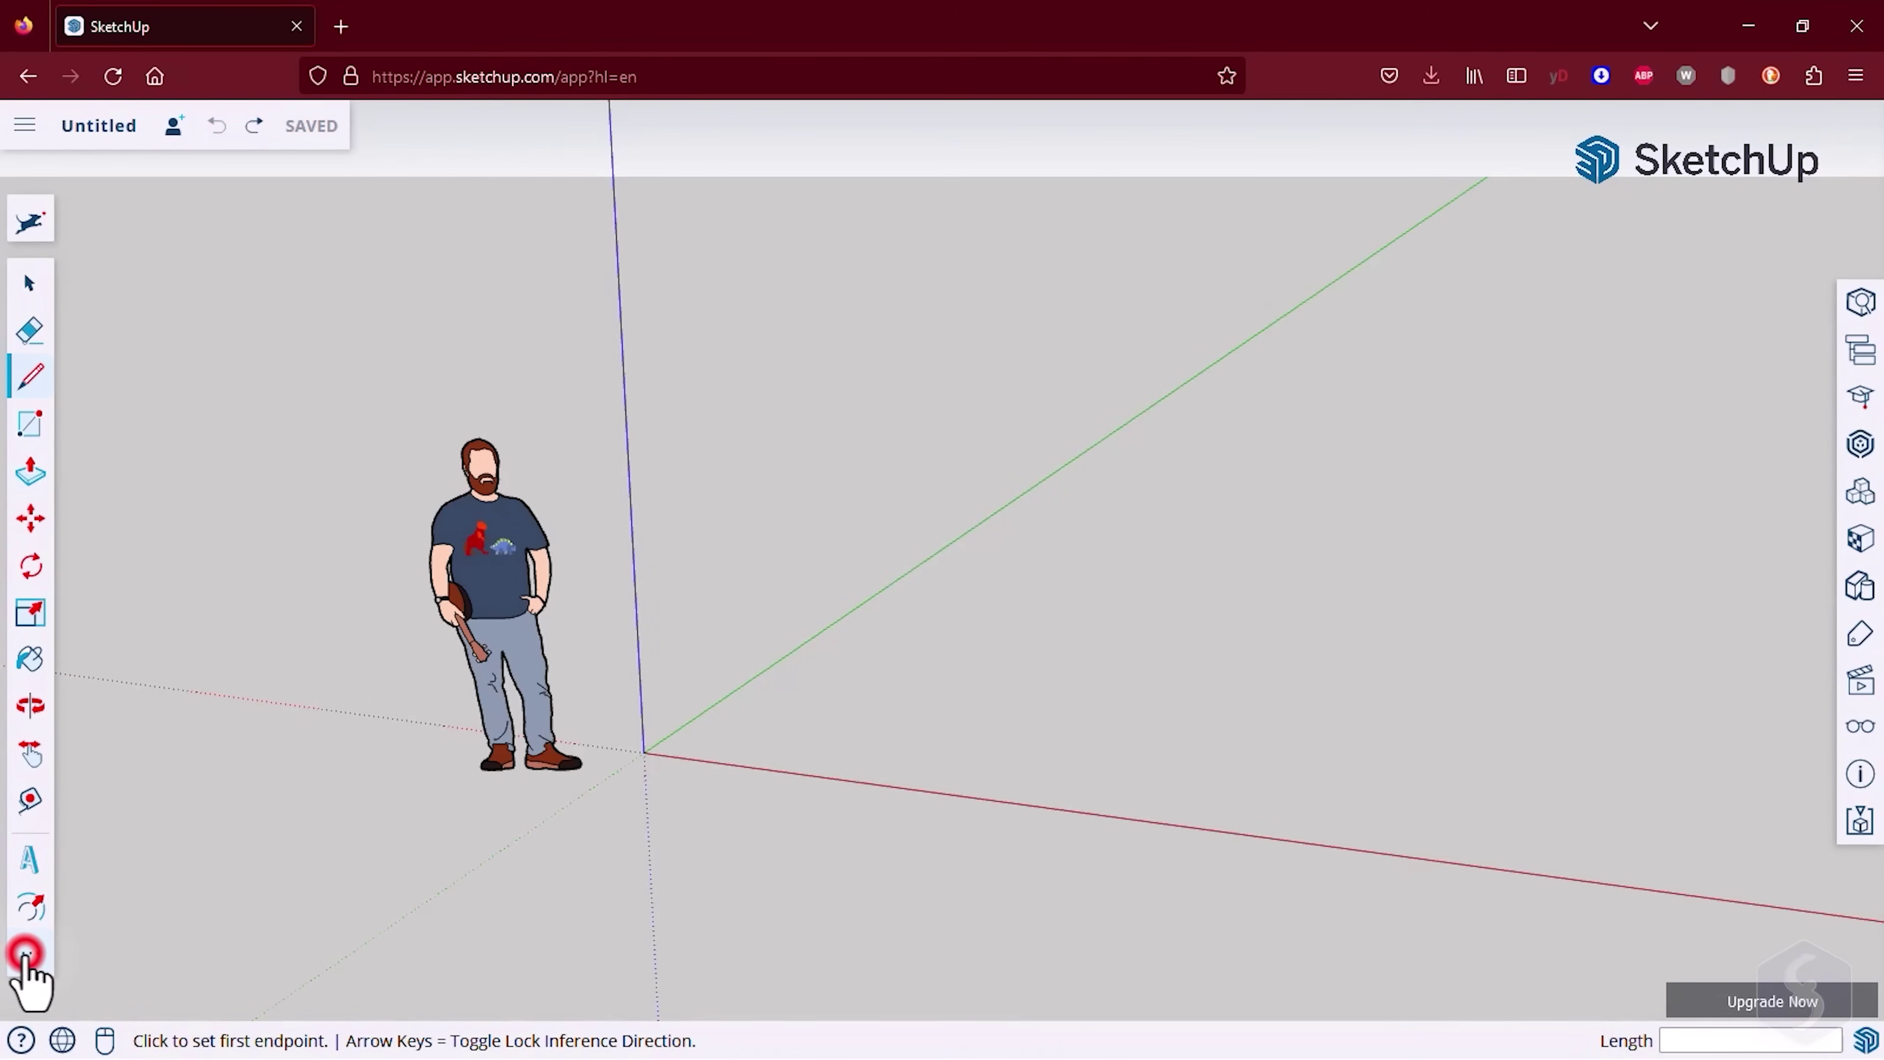
- Draw a first chain of connected line segments in front of the origin
click(25, 955)
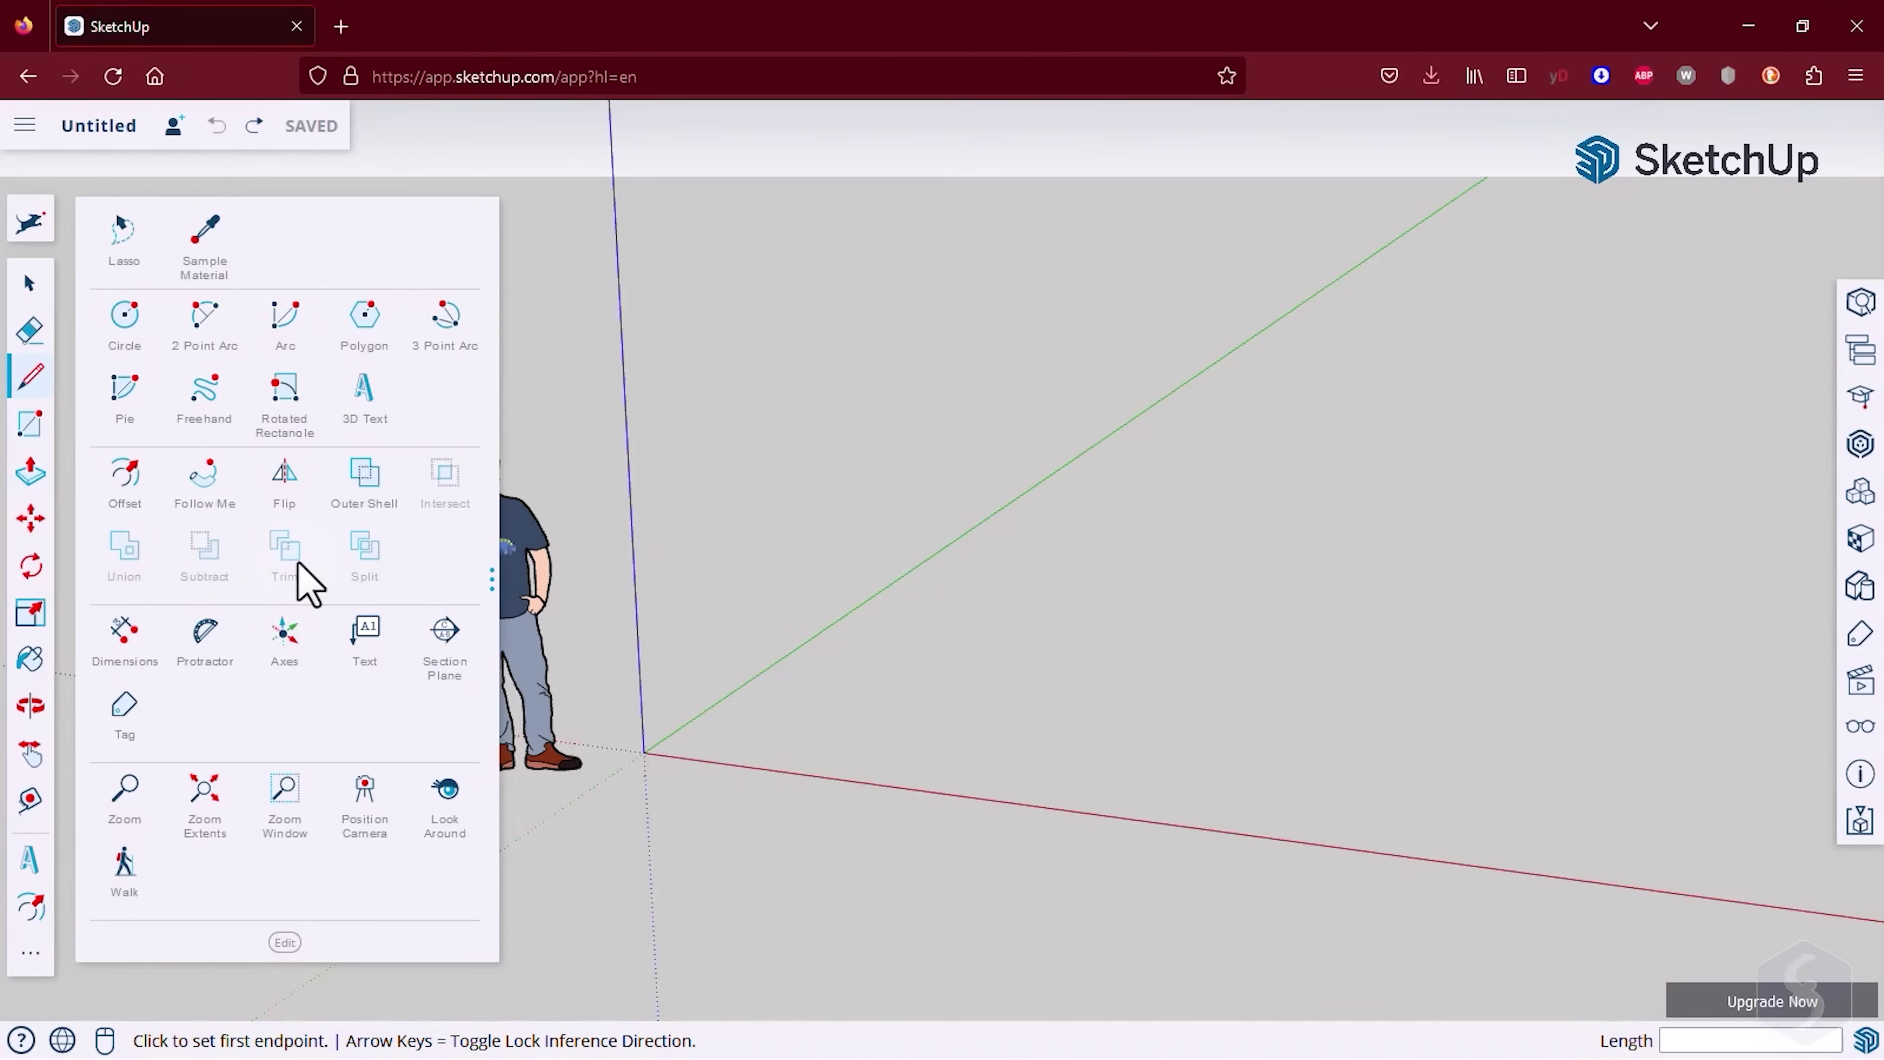
click(30, 376)
click(853, 702)
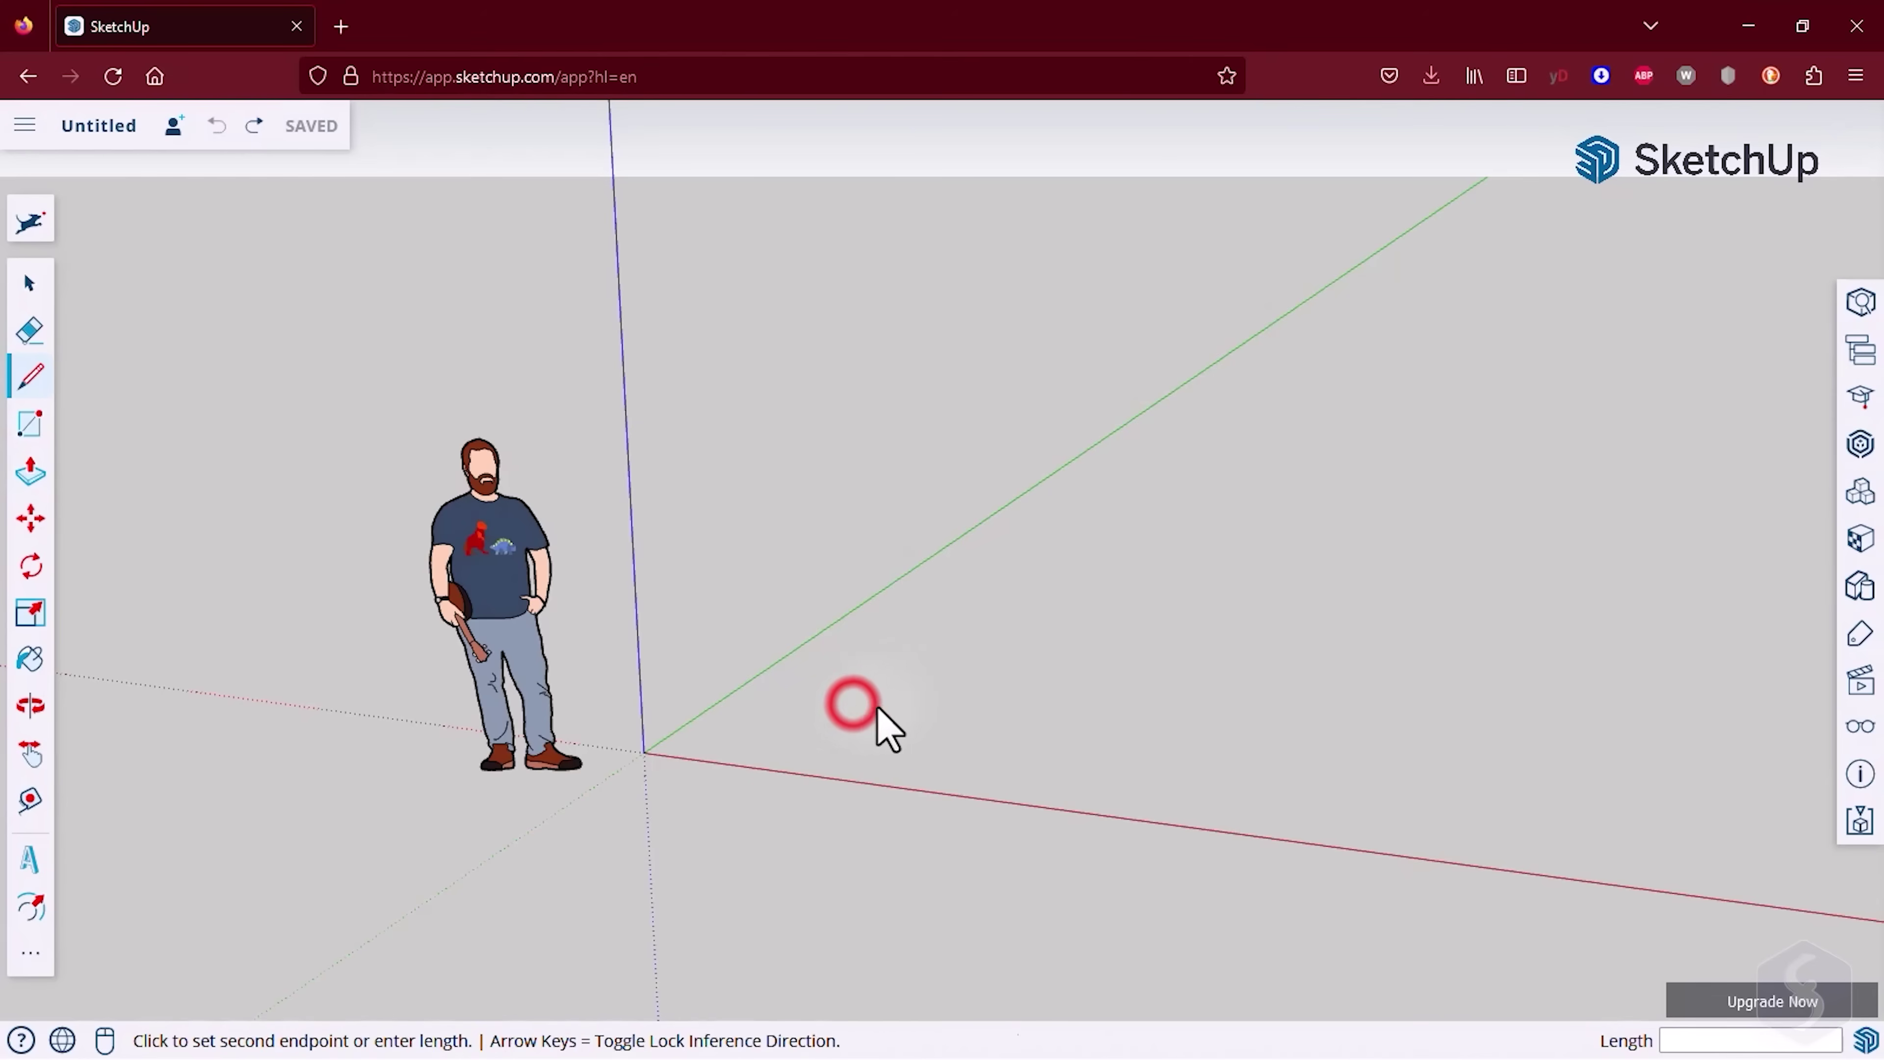
click(1136, 642)
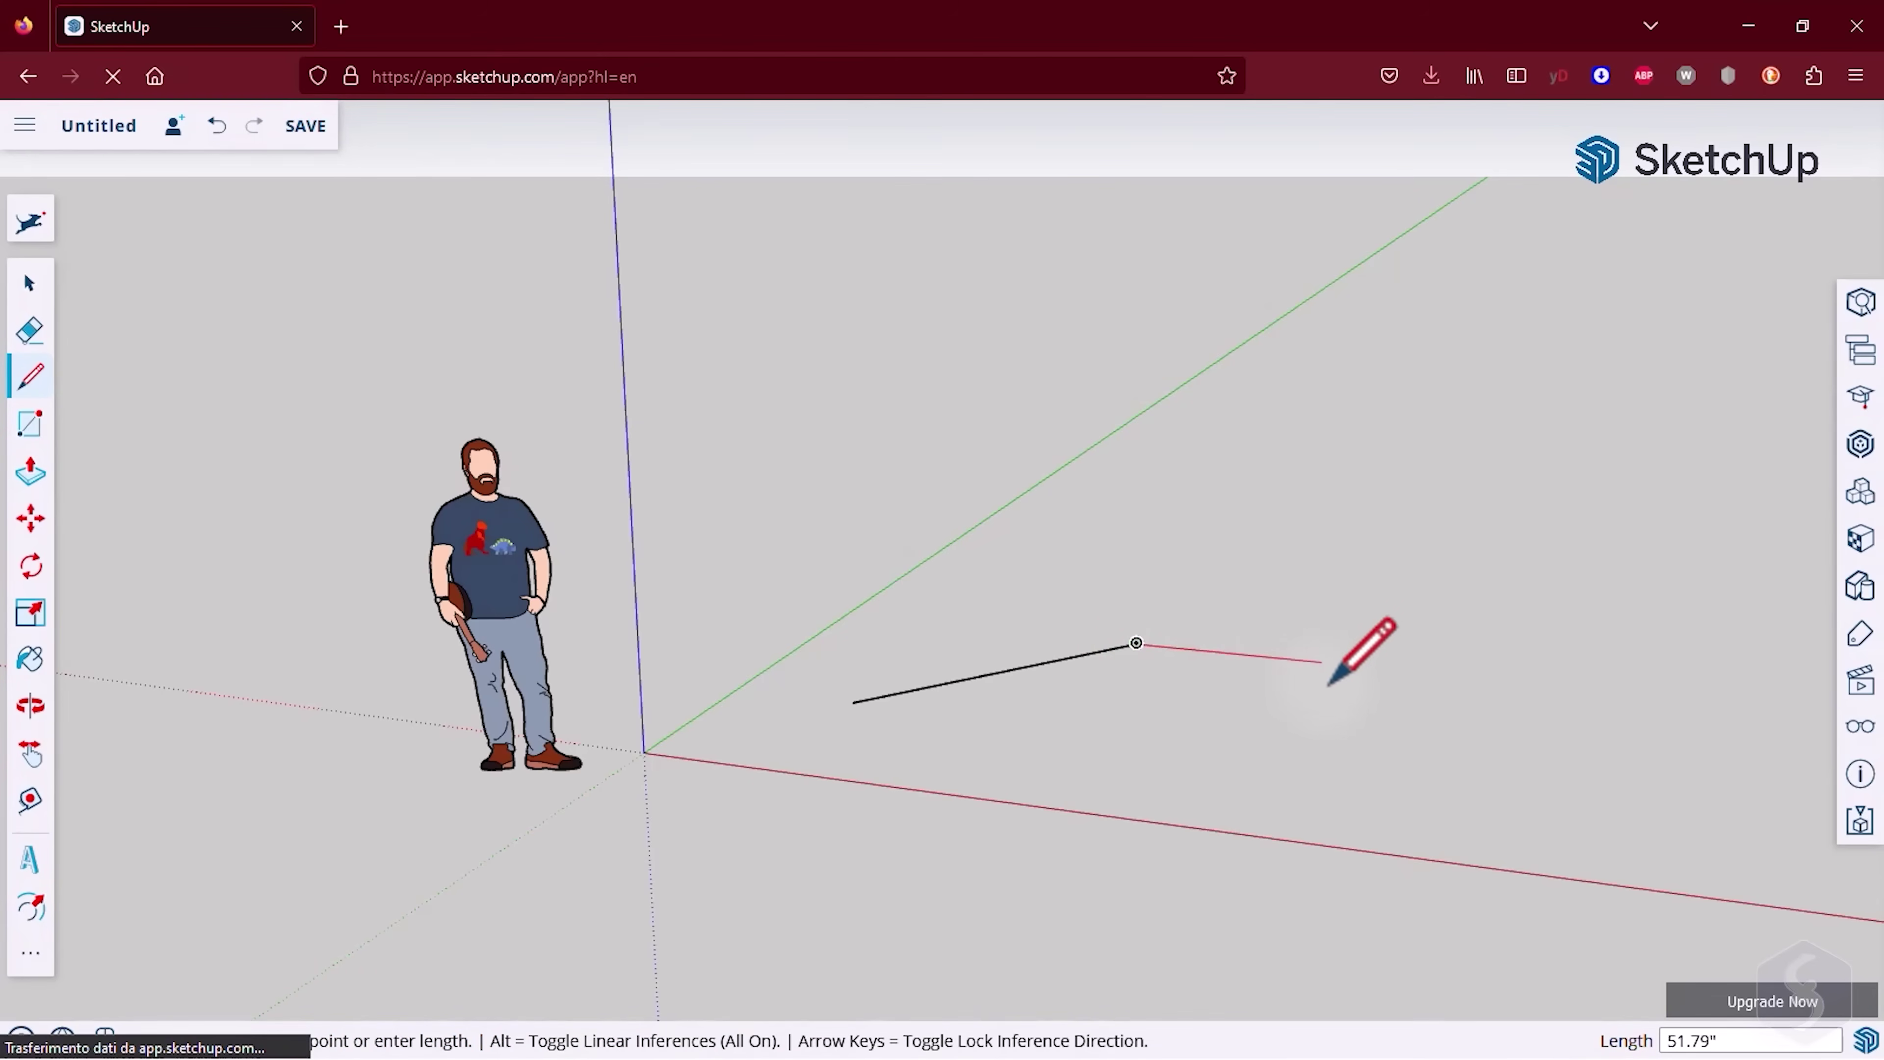
click(1340, 746)
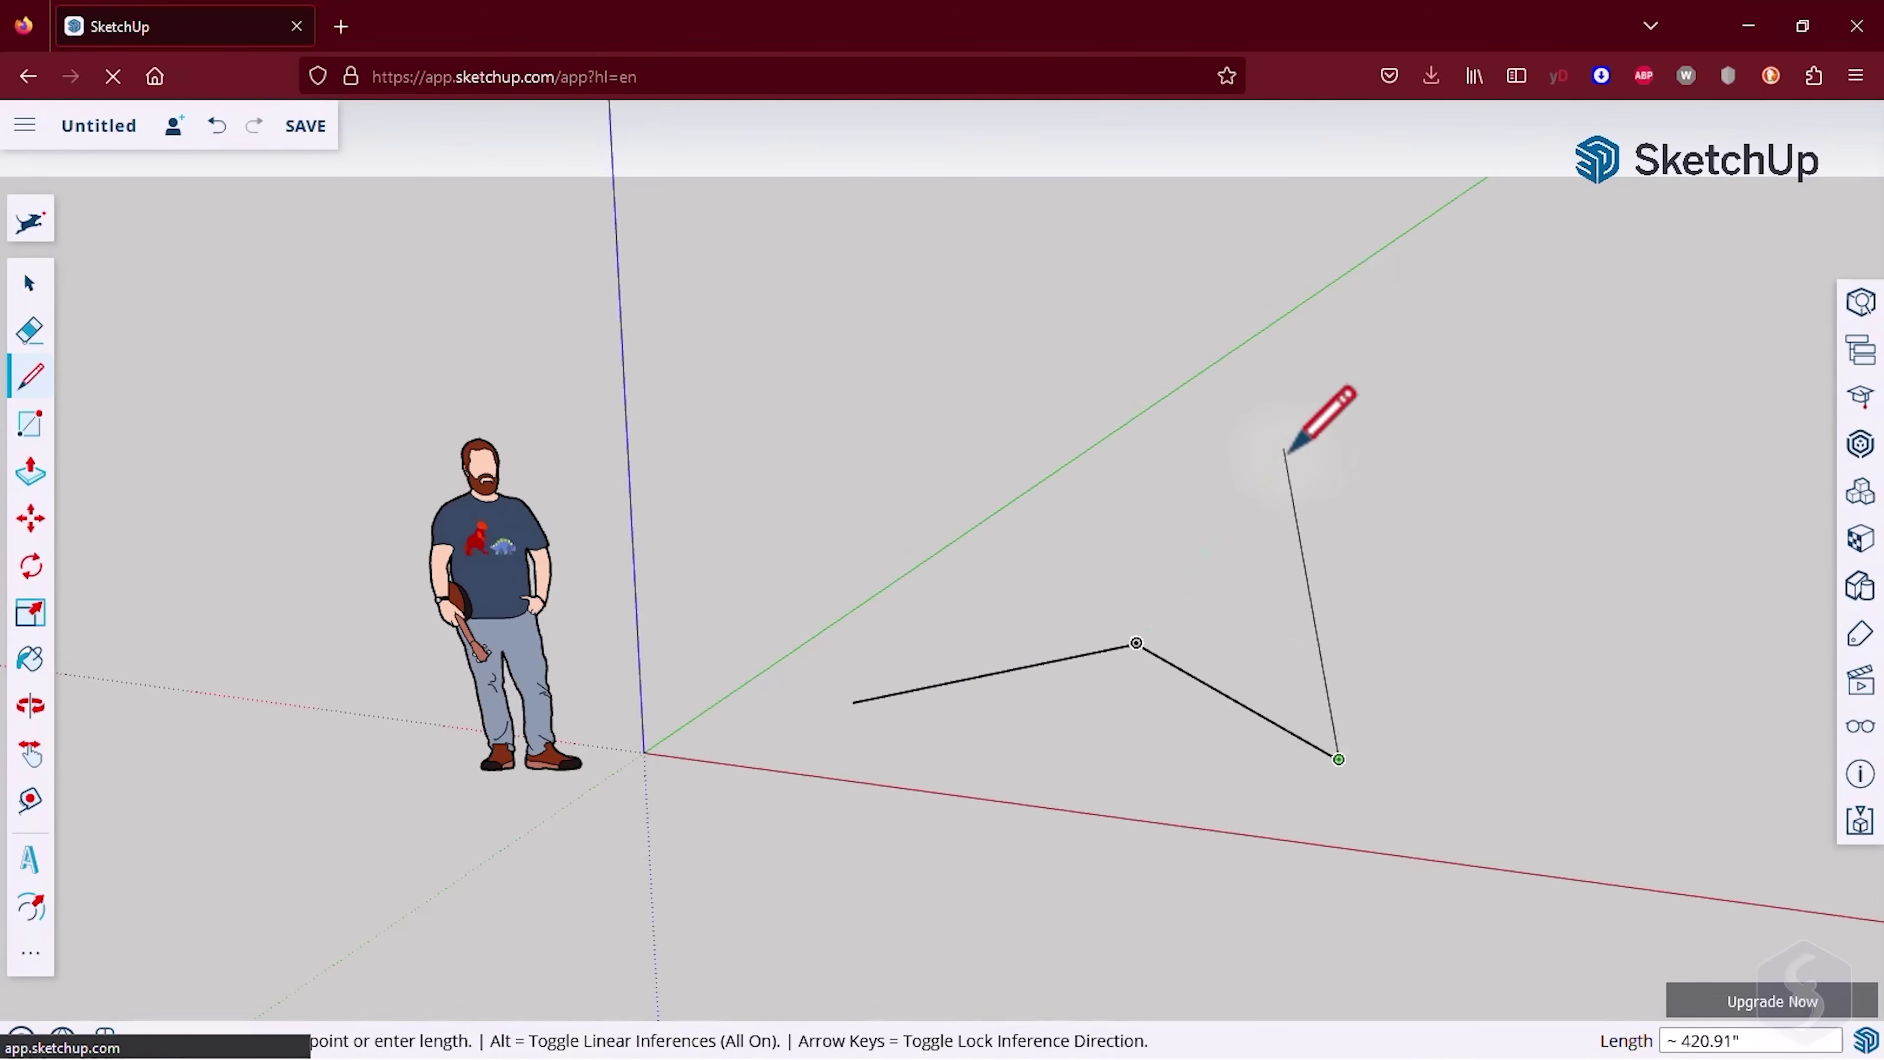
click(1237, 454)
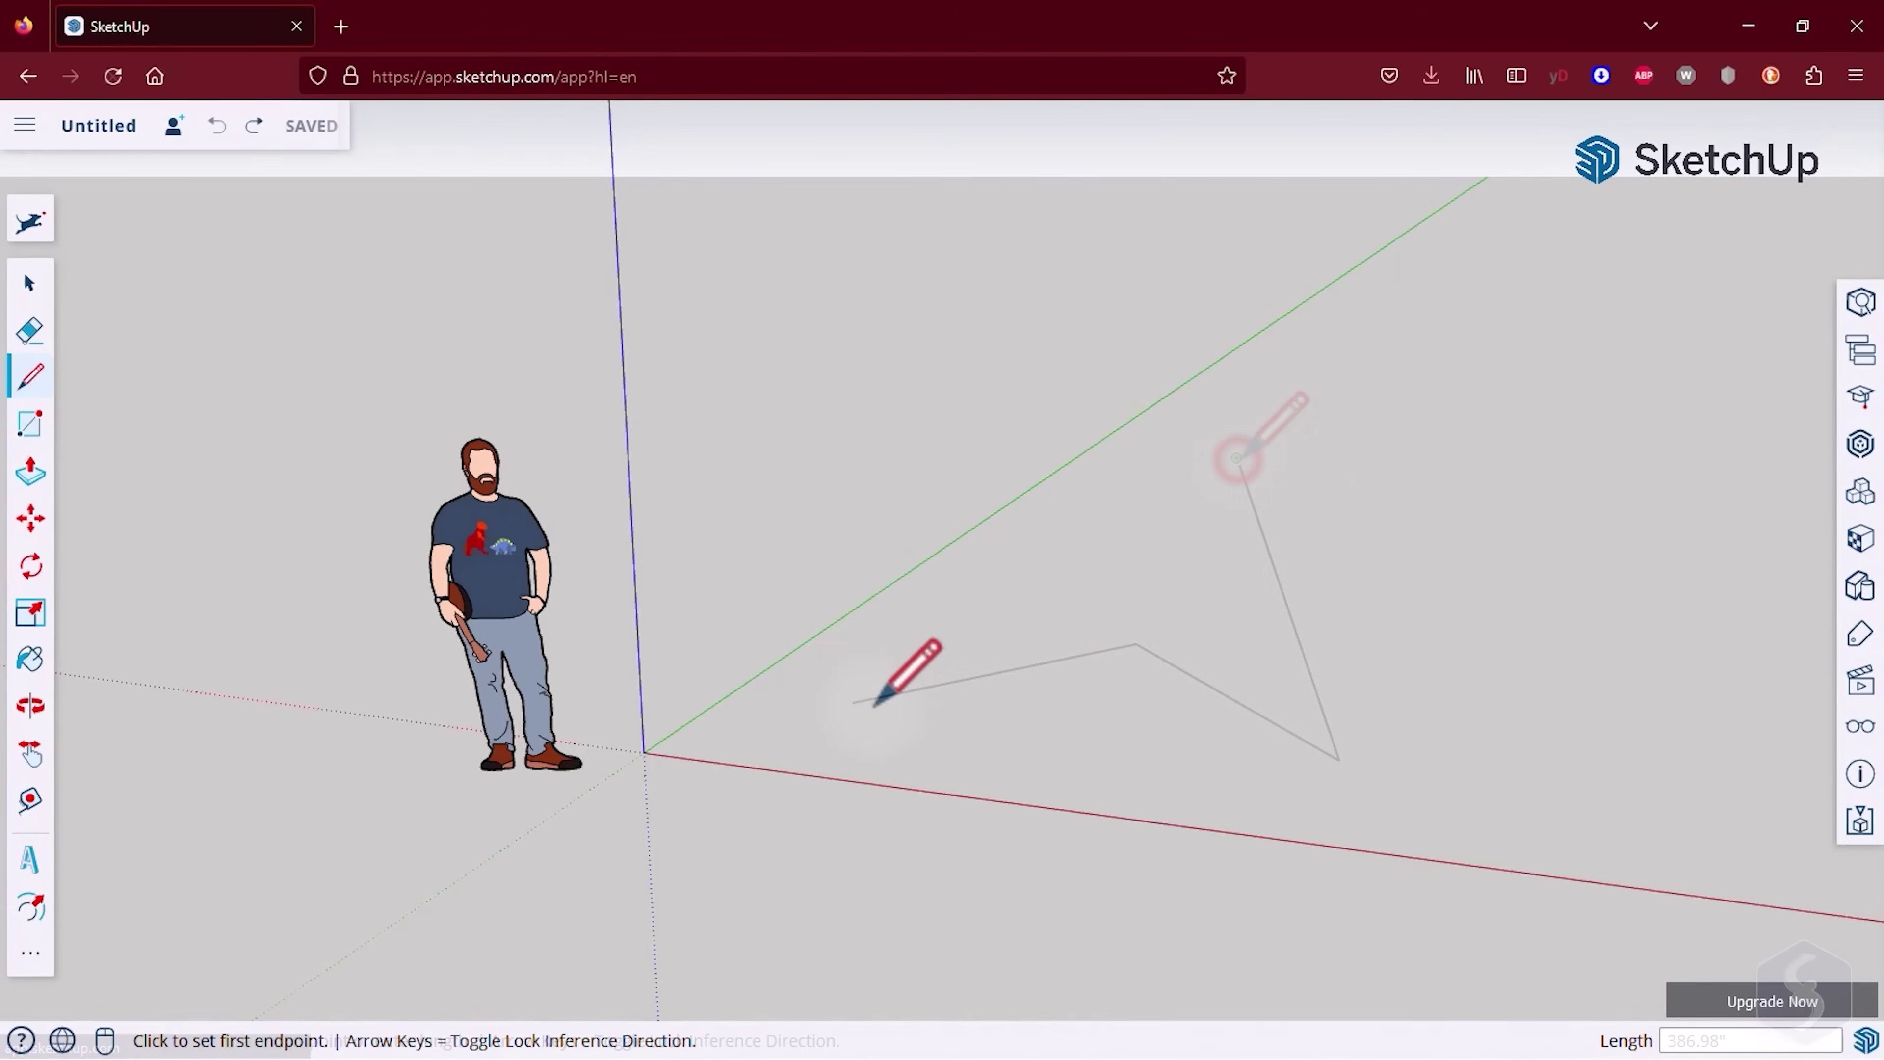
- Draw a fresh zigzag right of the figure ending in a 10-inch vertical segment
click(870, 706)
click(1213, 695)
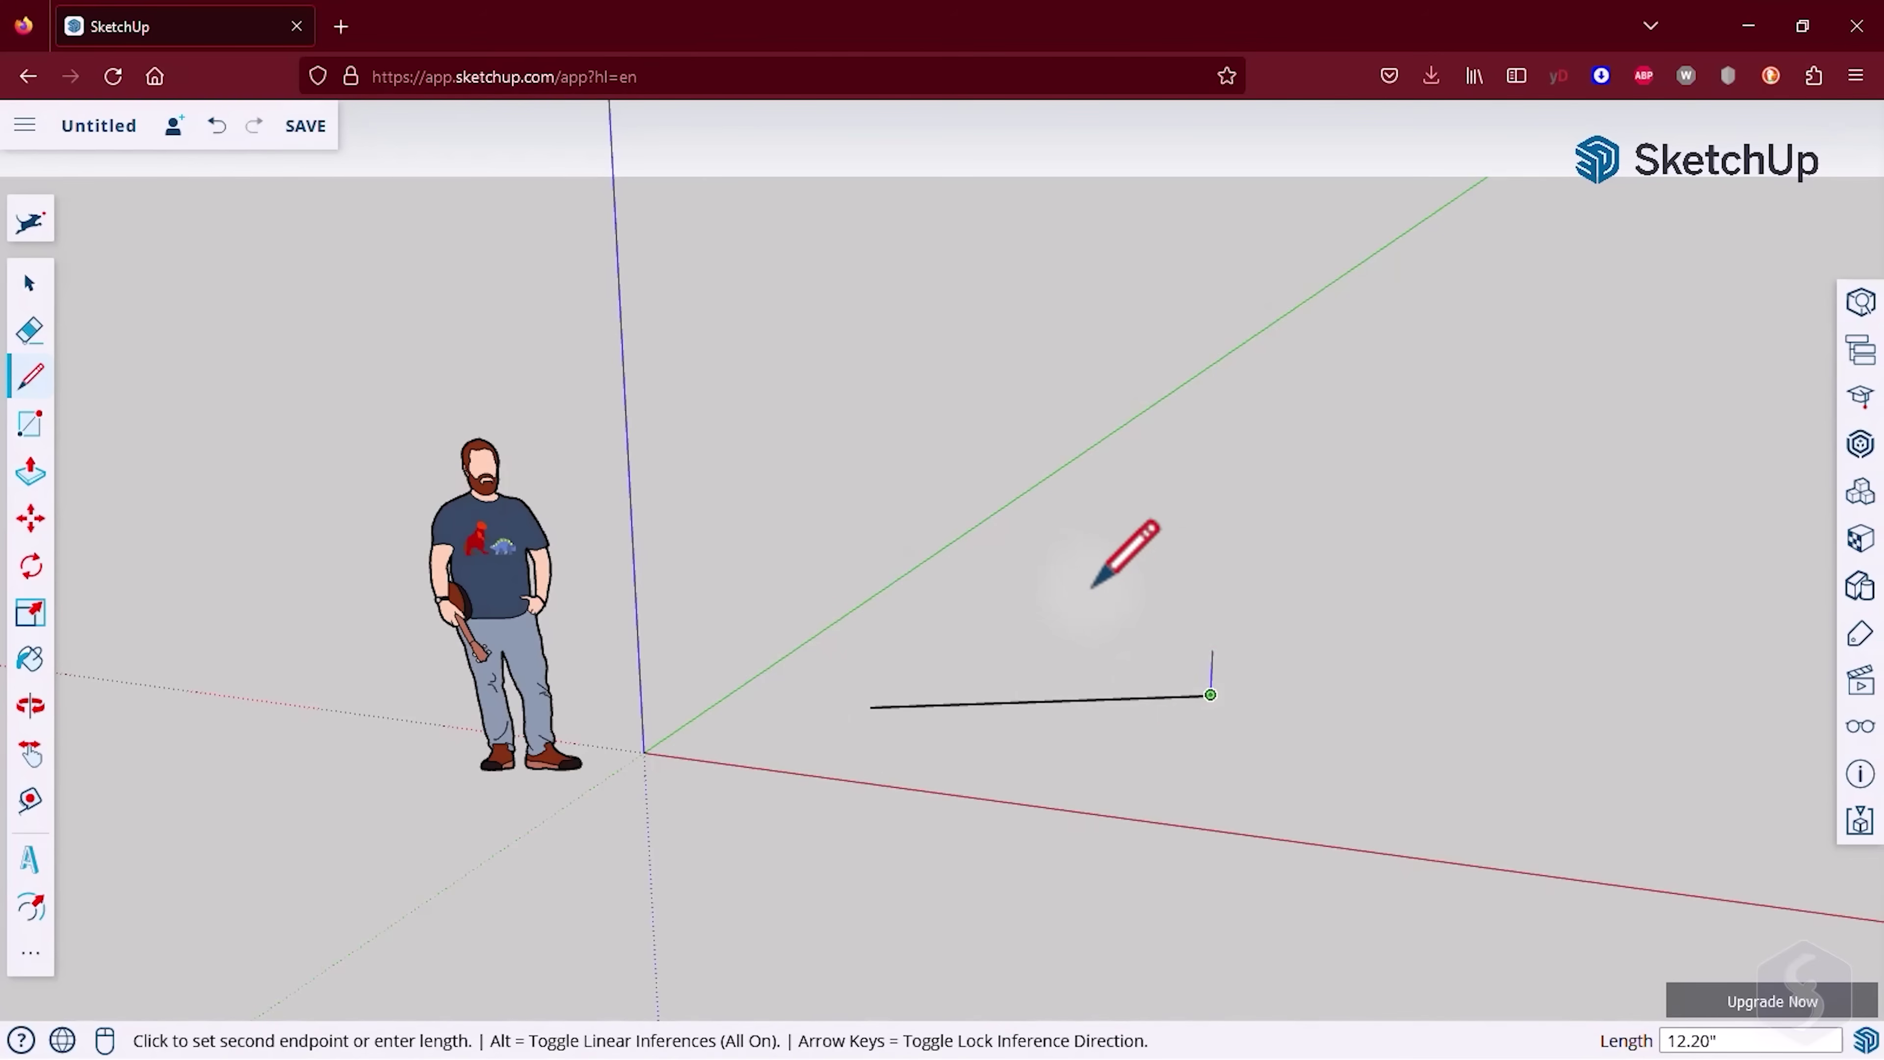
click(1035, 563)
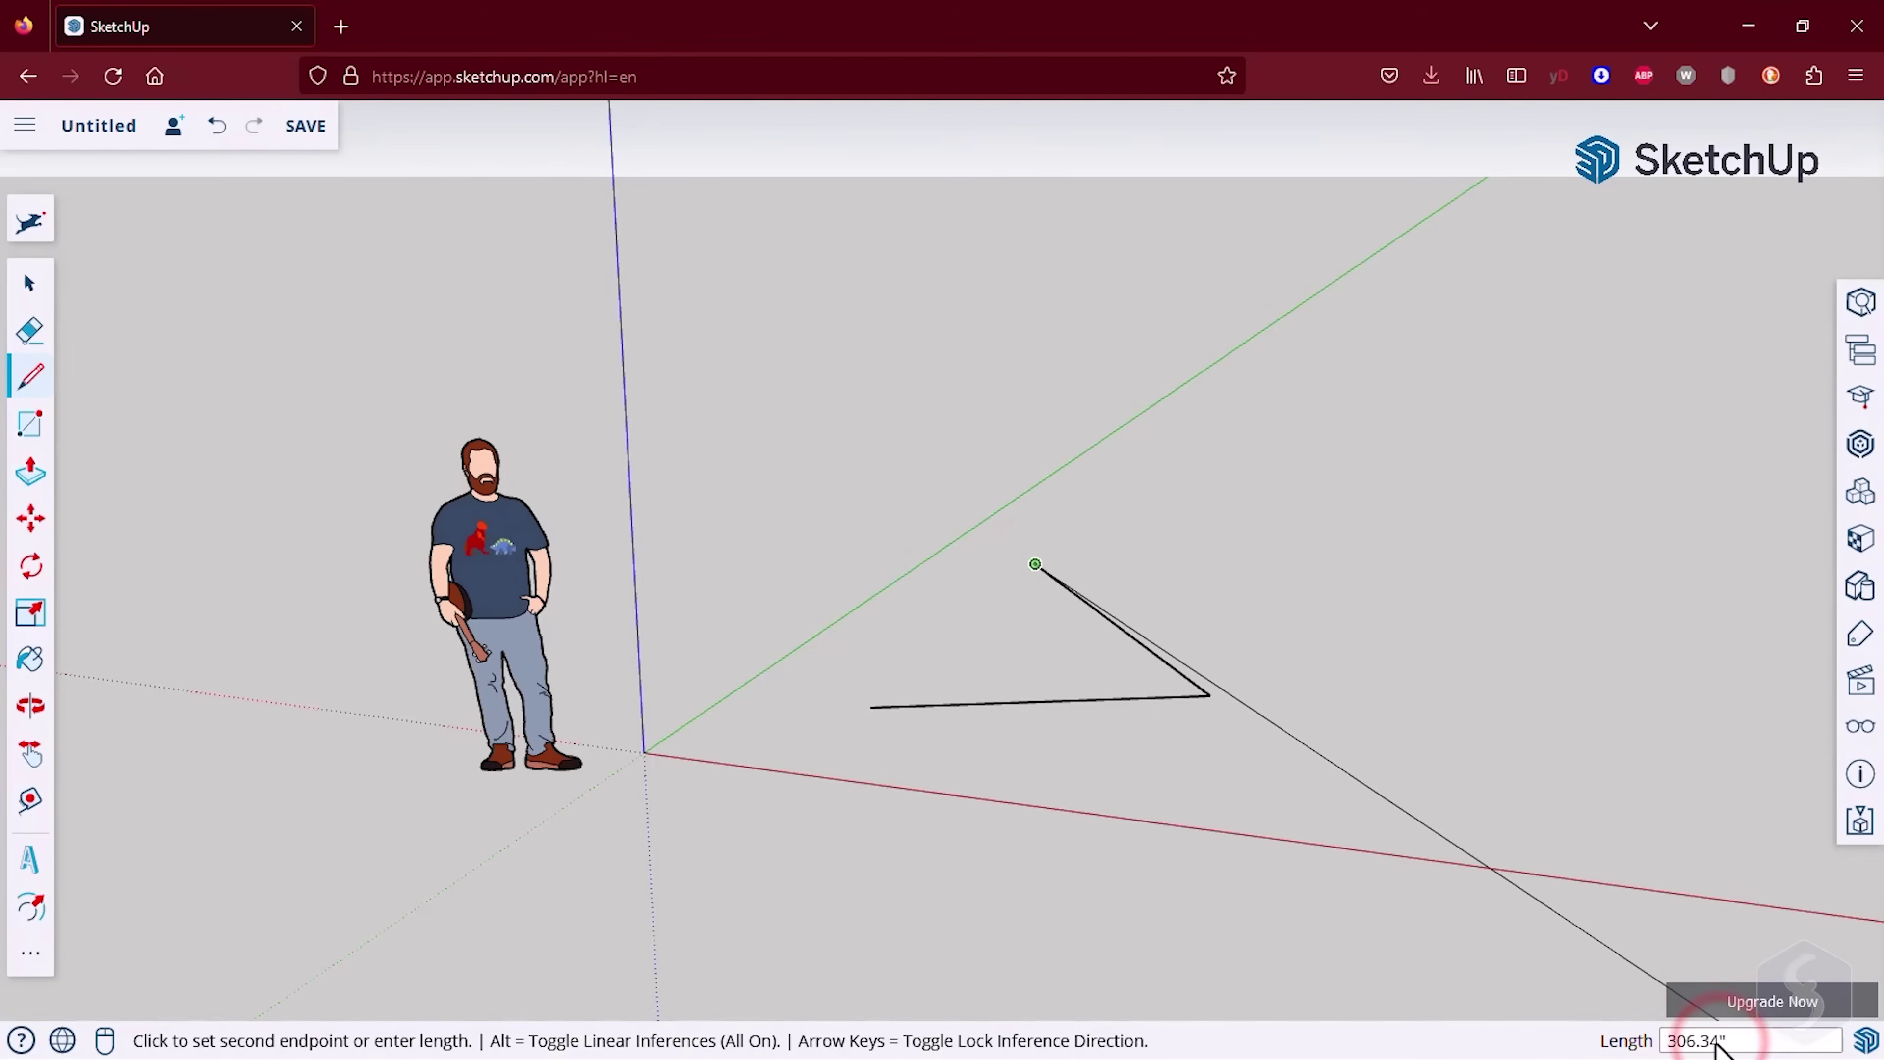
click(1288, 546)
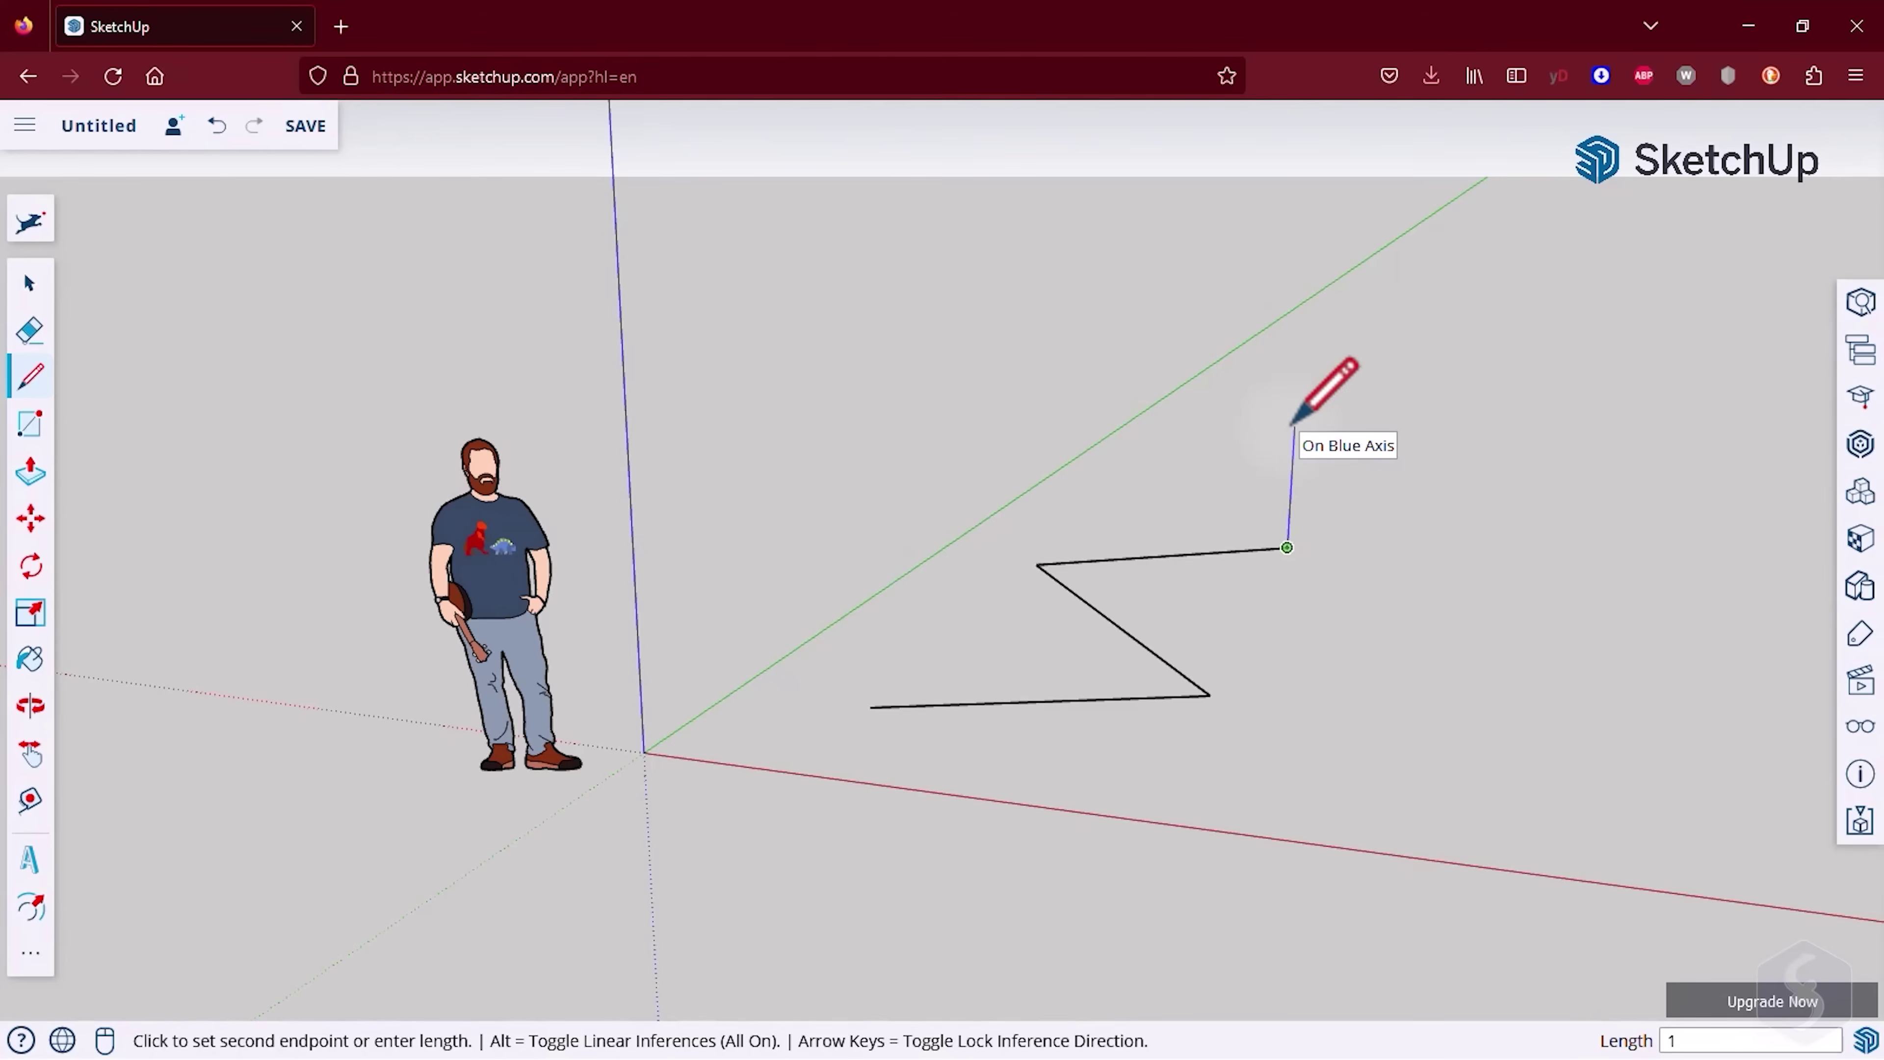
text(10)
key(Return)
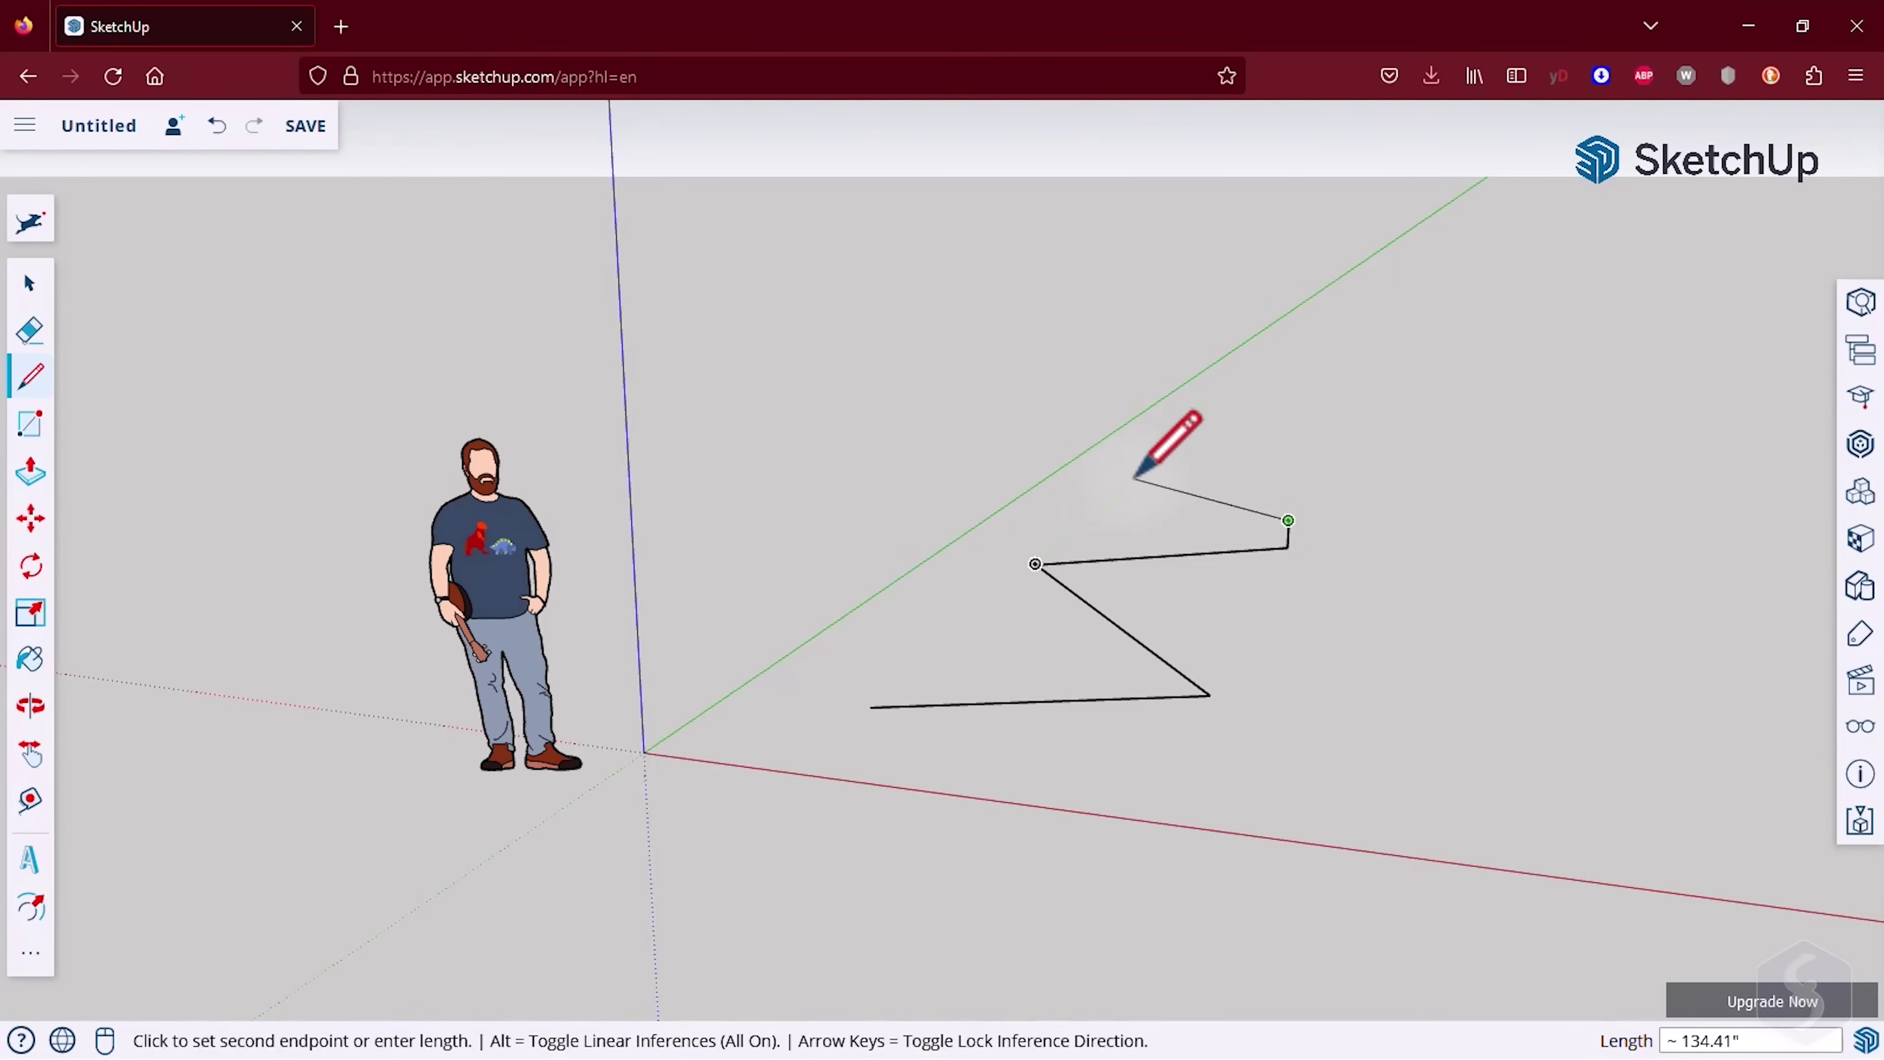
key(Escape)
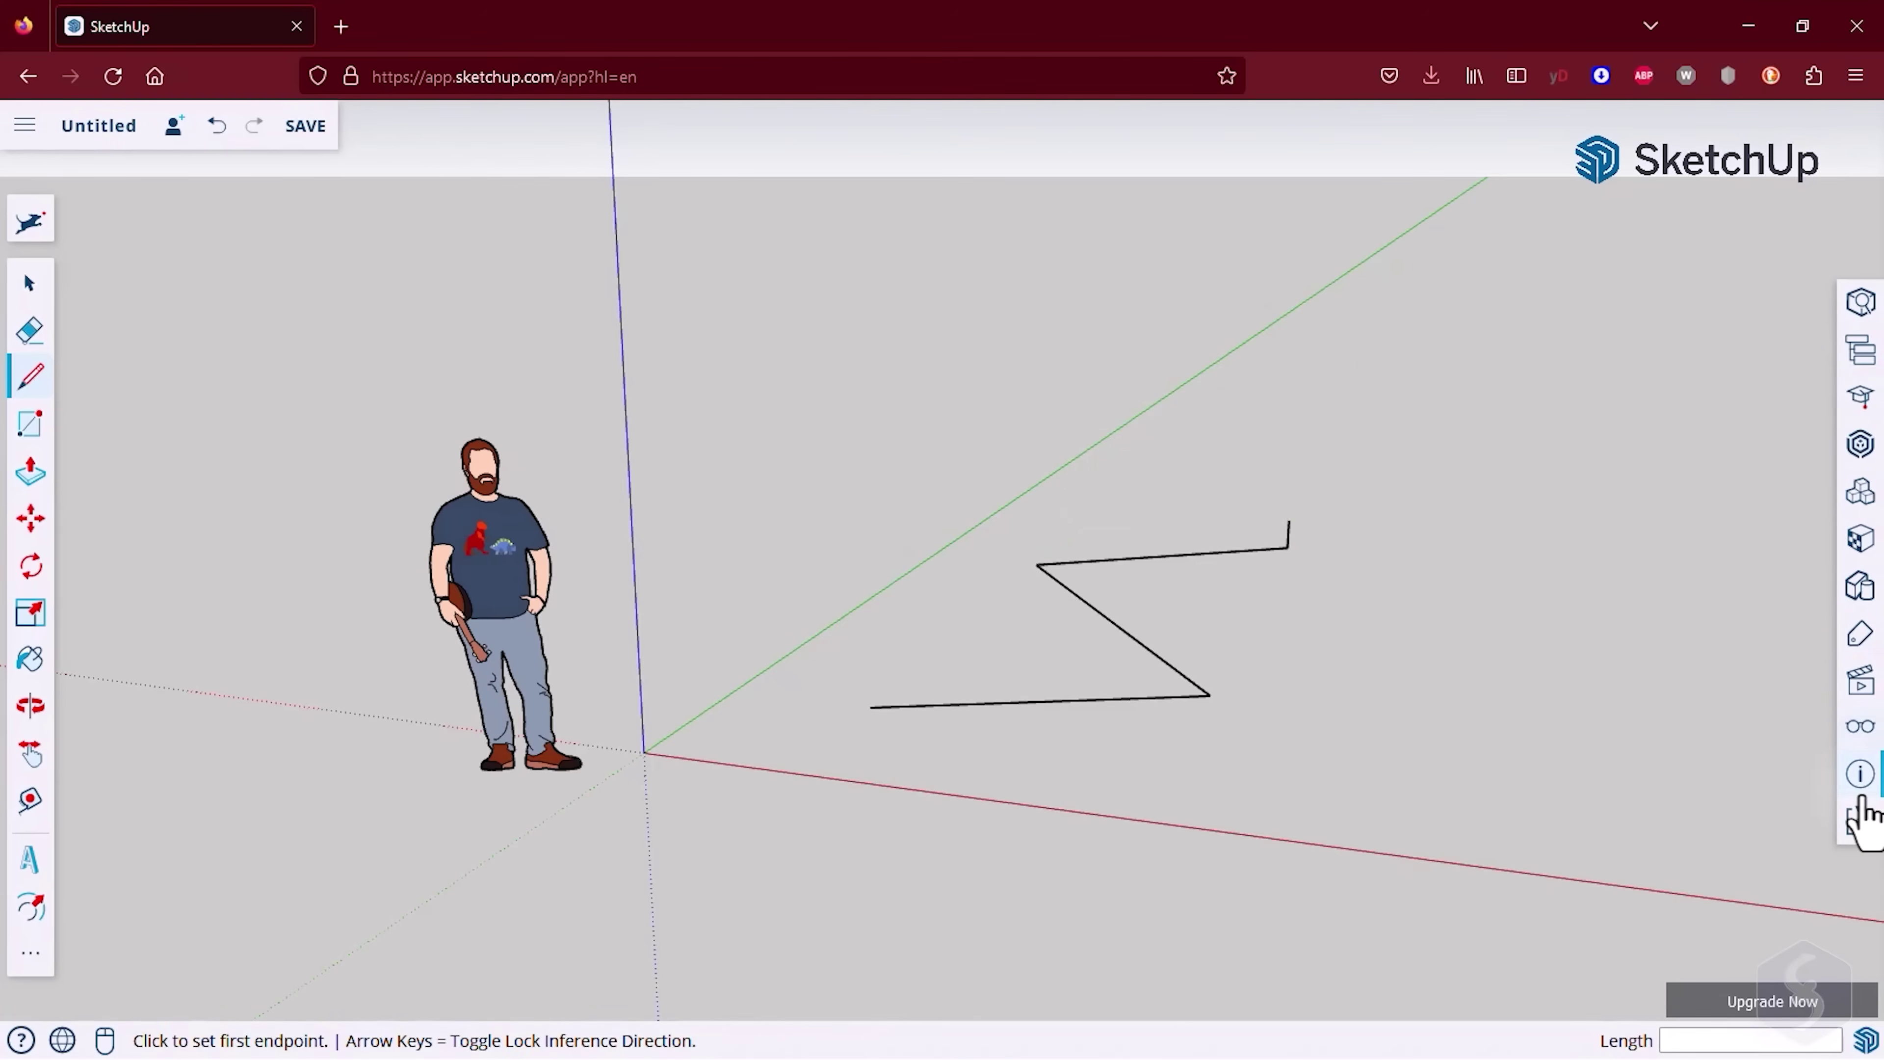
- In Model Info, set length units to centimetres and expand the Angle Units settings
click(1861, 775)
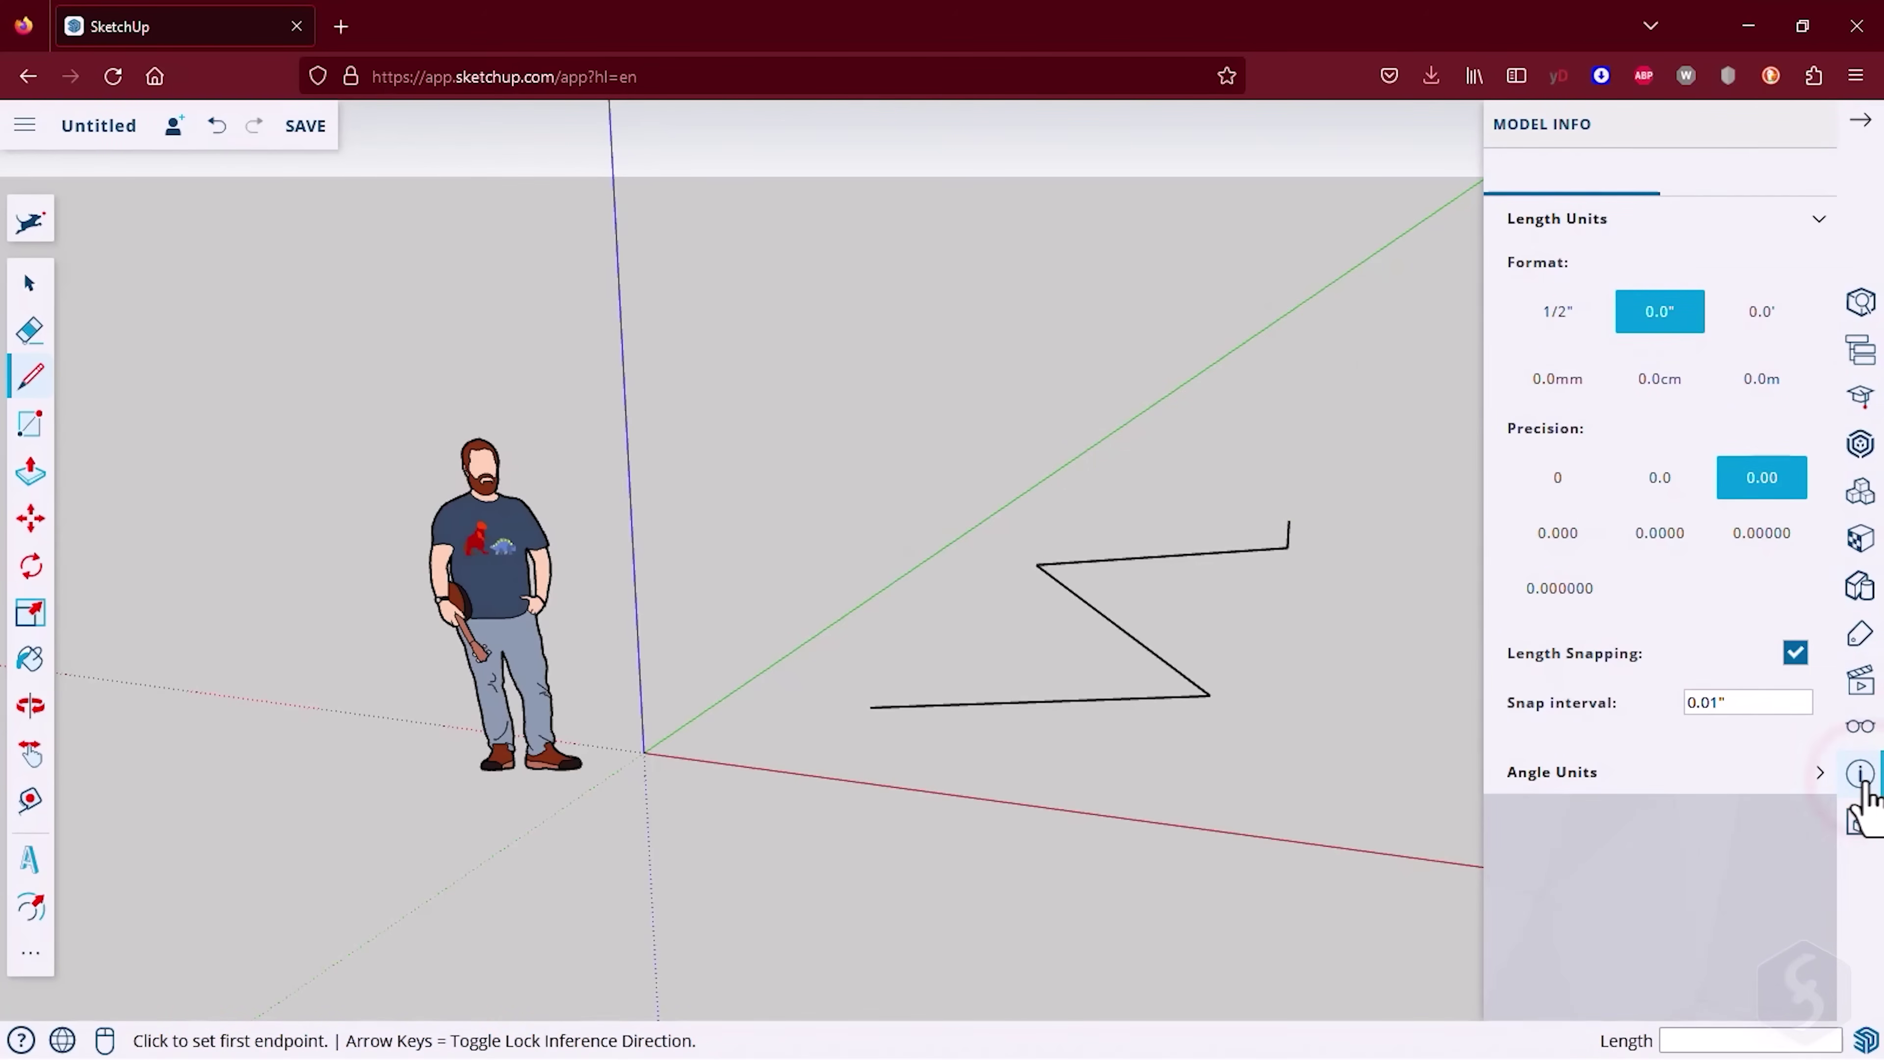
click(1659, 380)
click(1762, 380)
click(1660, 380)
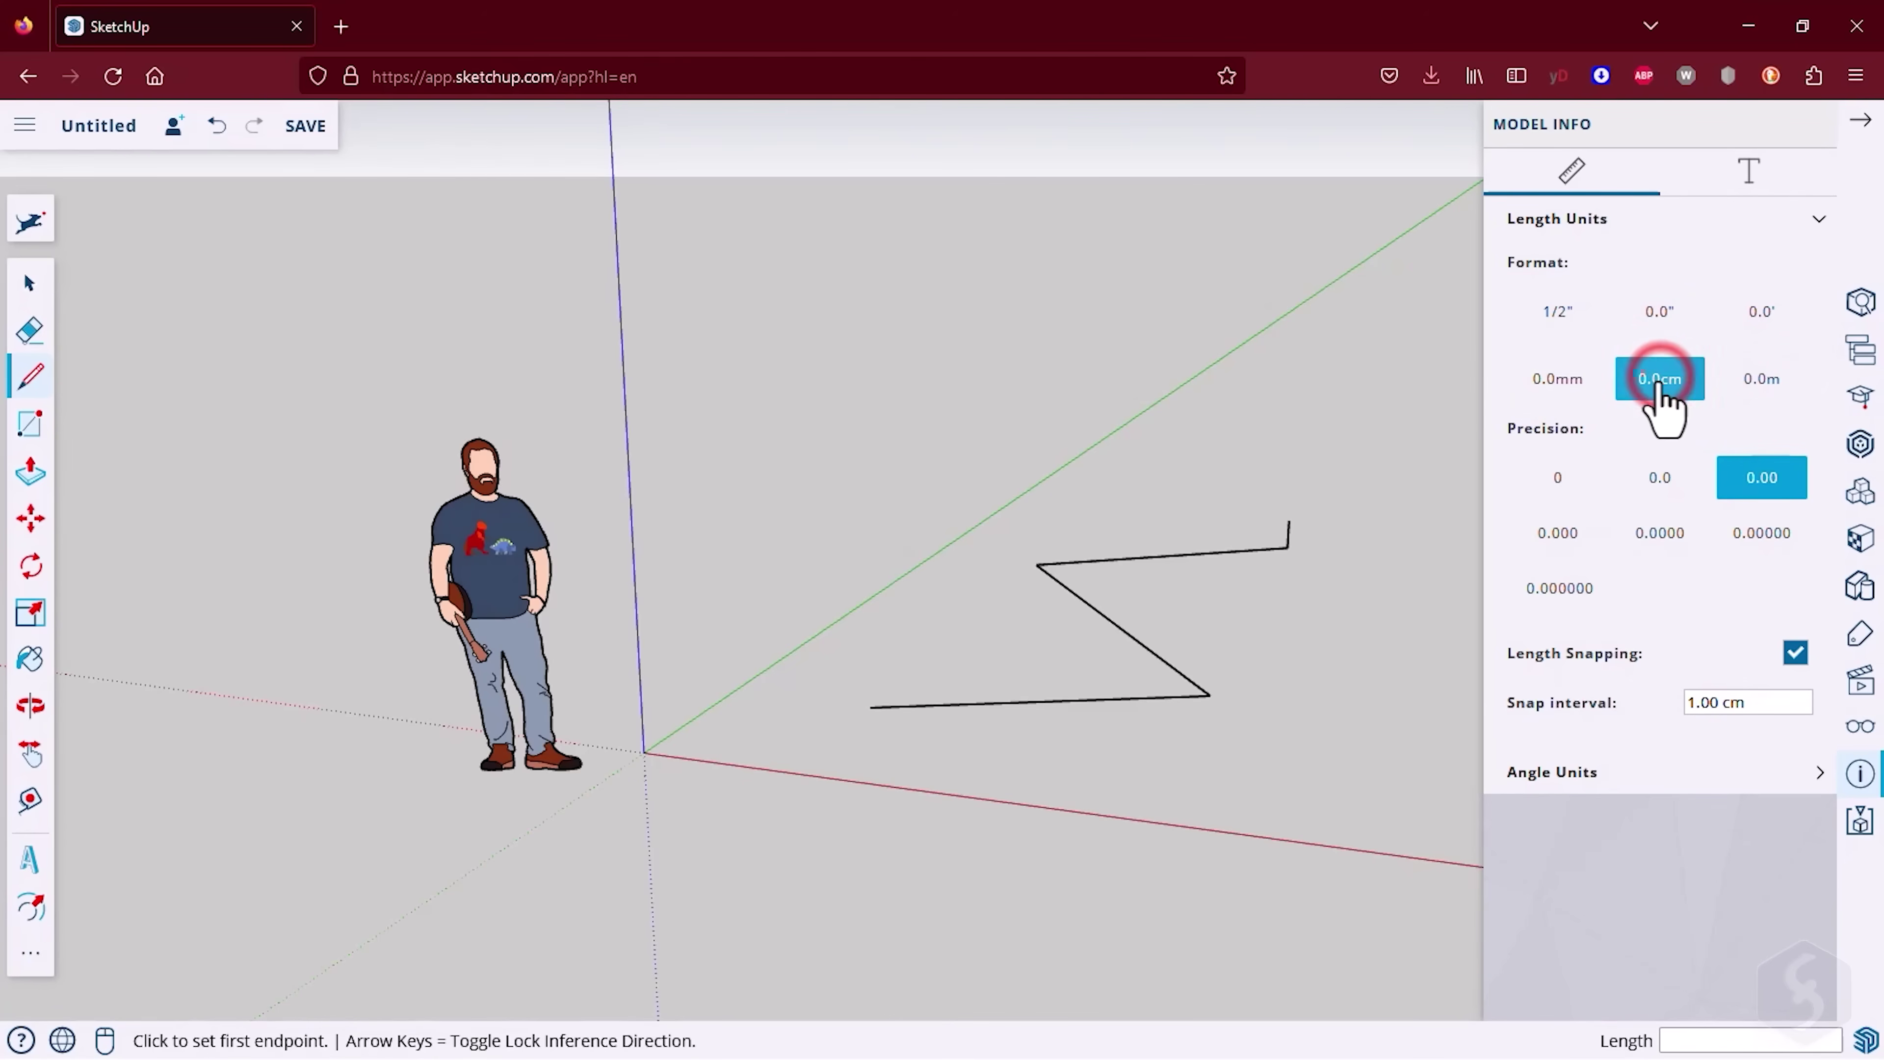
click(1798, 771)
scroll(1624, 860, down, 2)
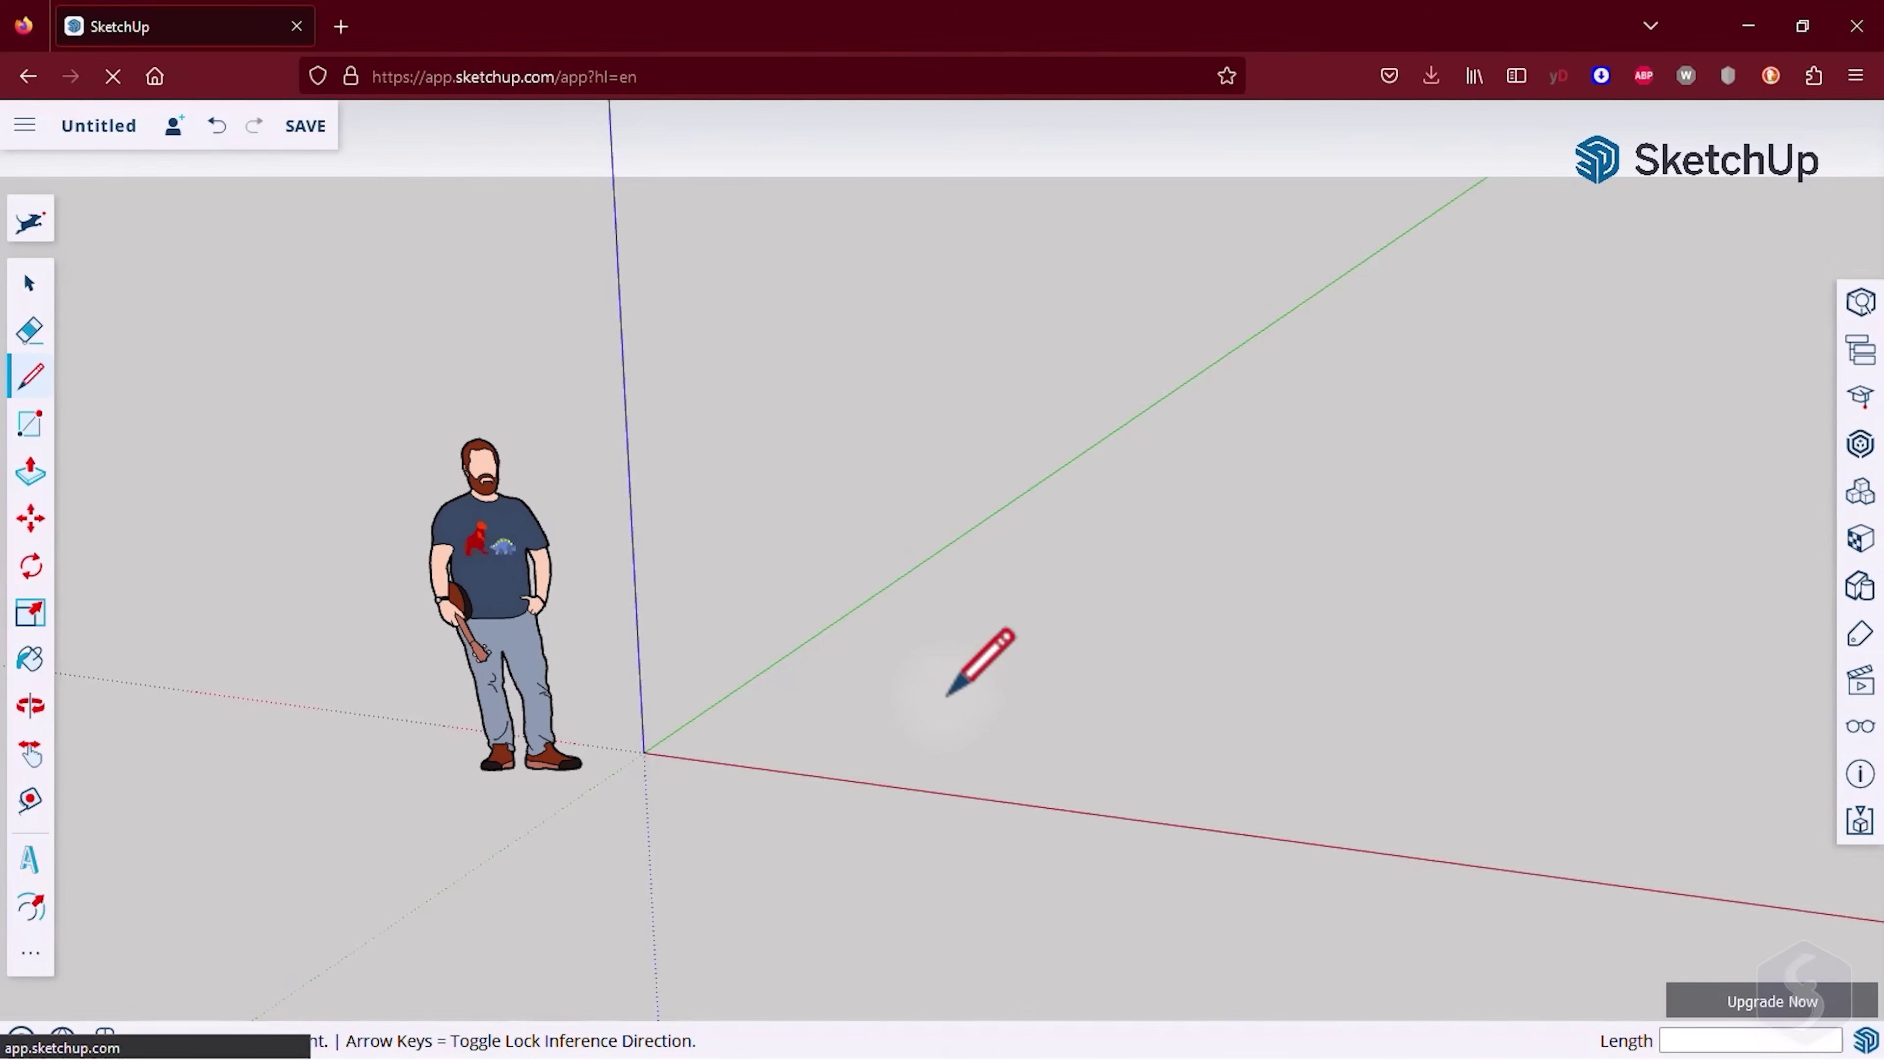
click(943, 696)
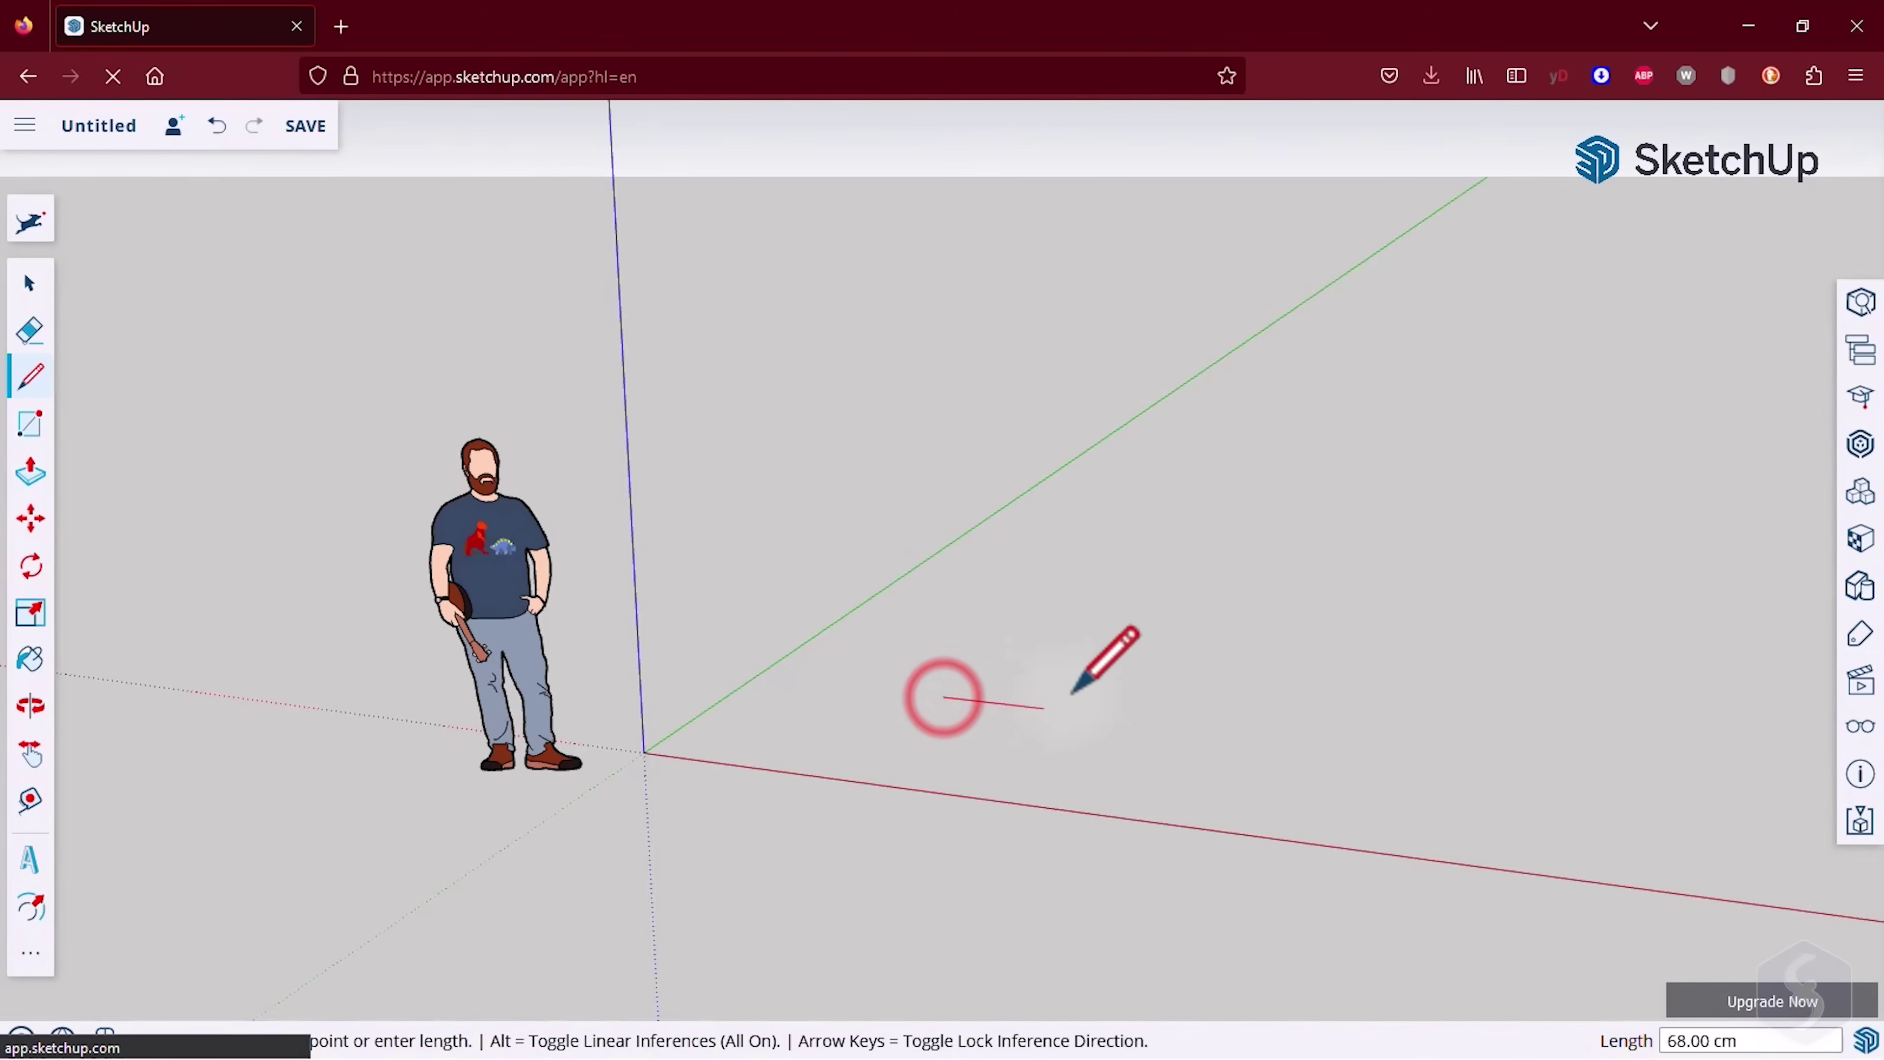
- Extend the started line by two segments, then cancel it
click(1281, 646)
click(1127, 519)
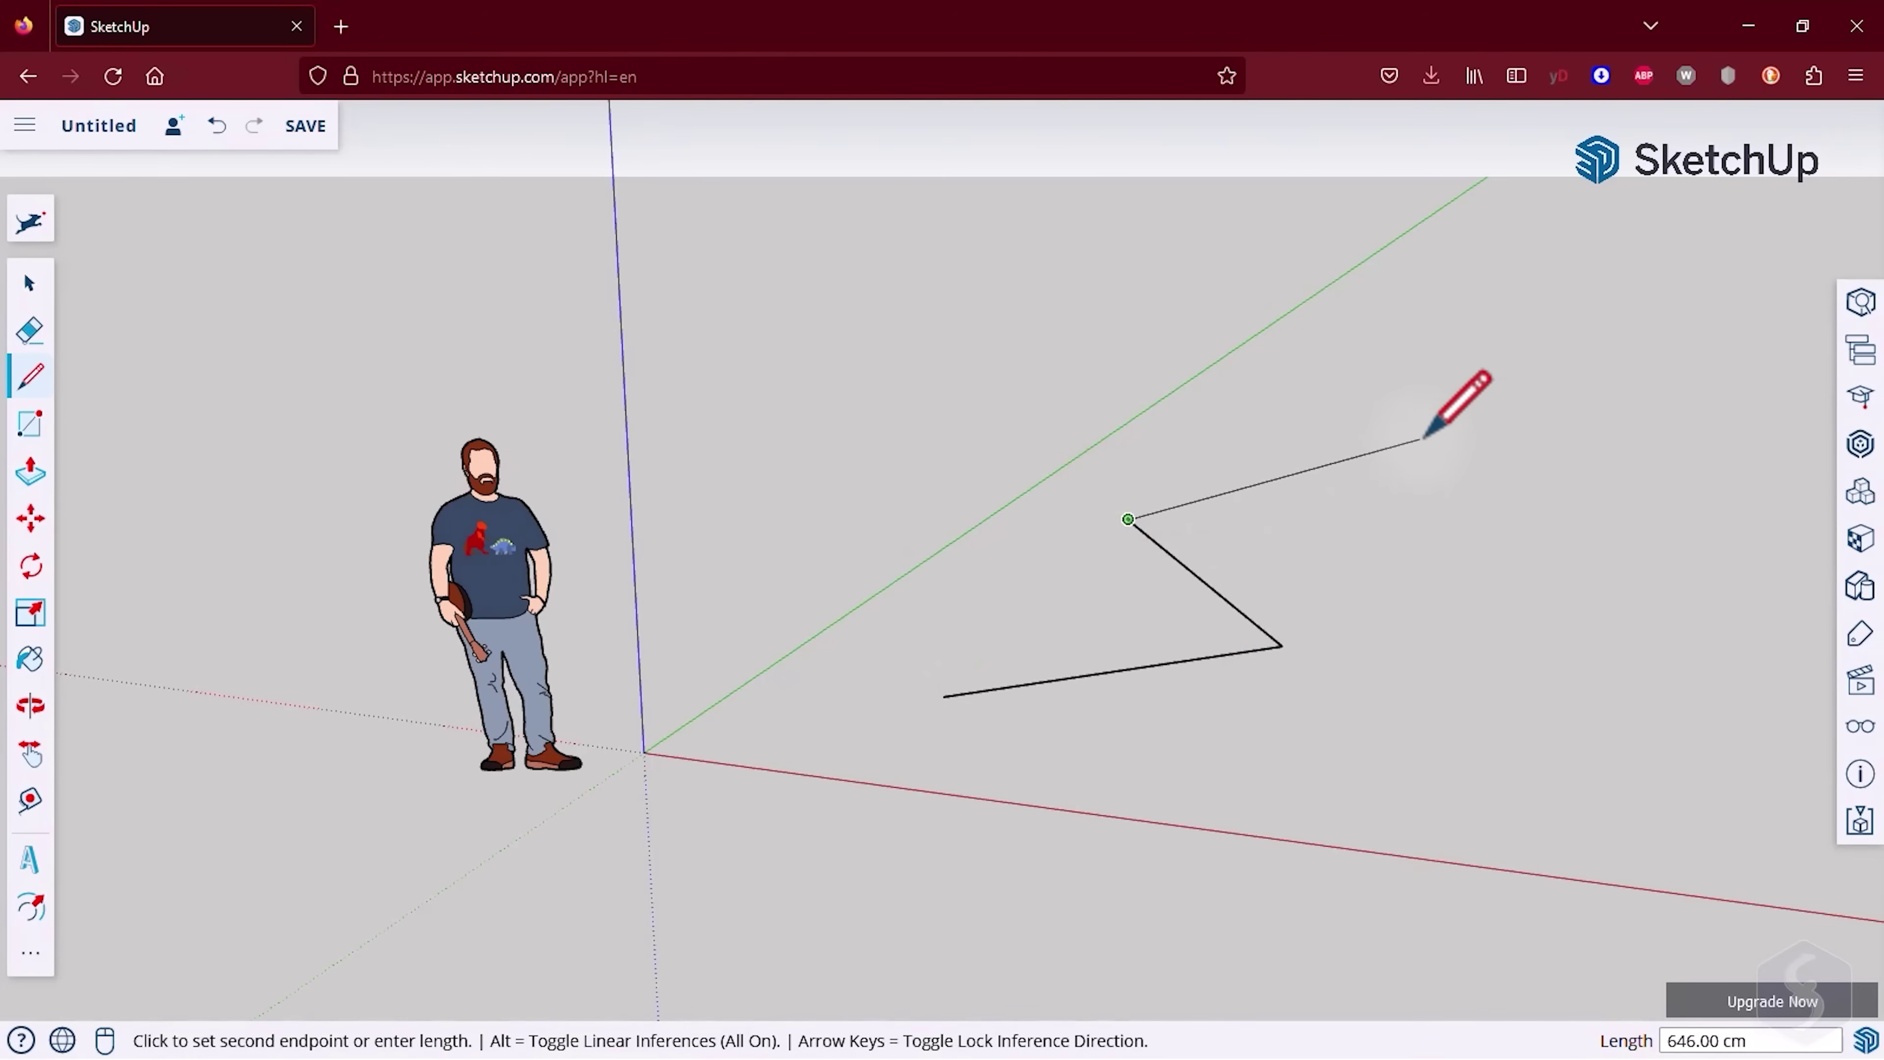
key(Escape)
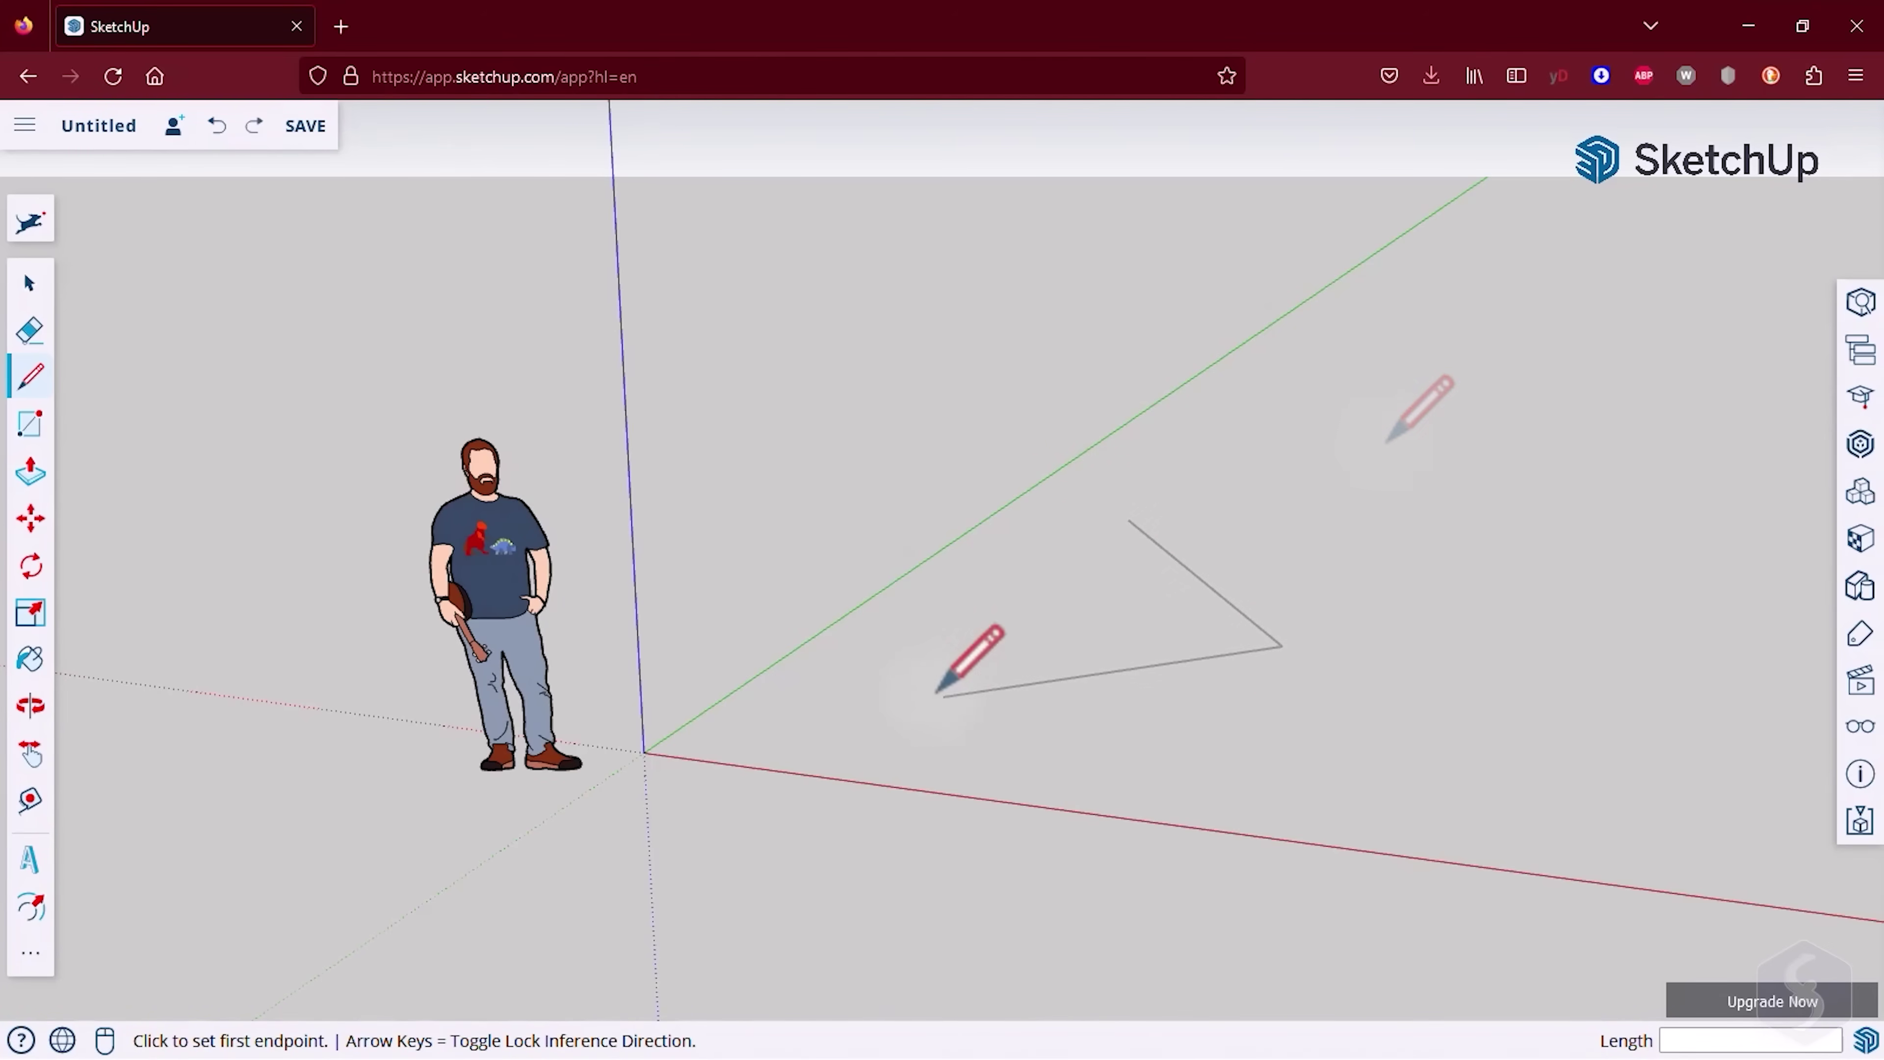
- Draw a three-sided triangle on the ground that closes into a grey face
click(998, 686)
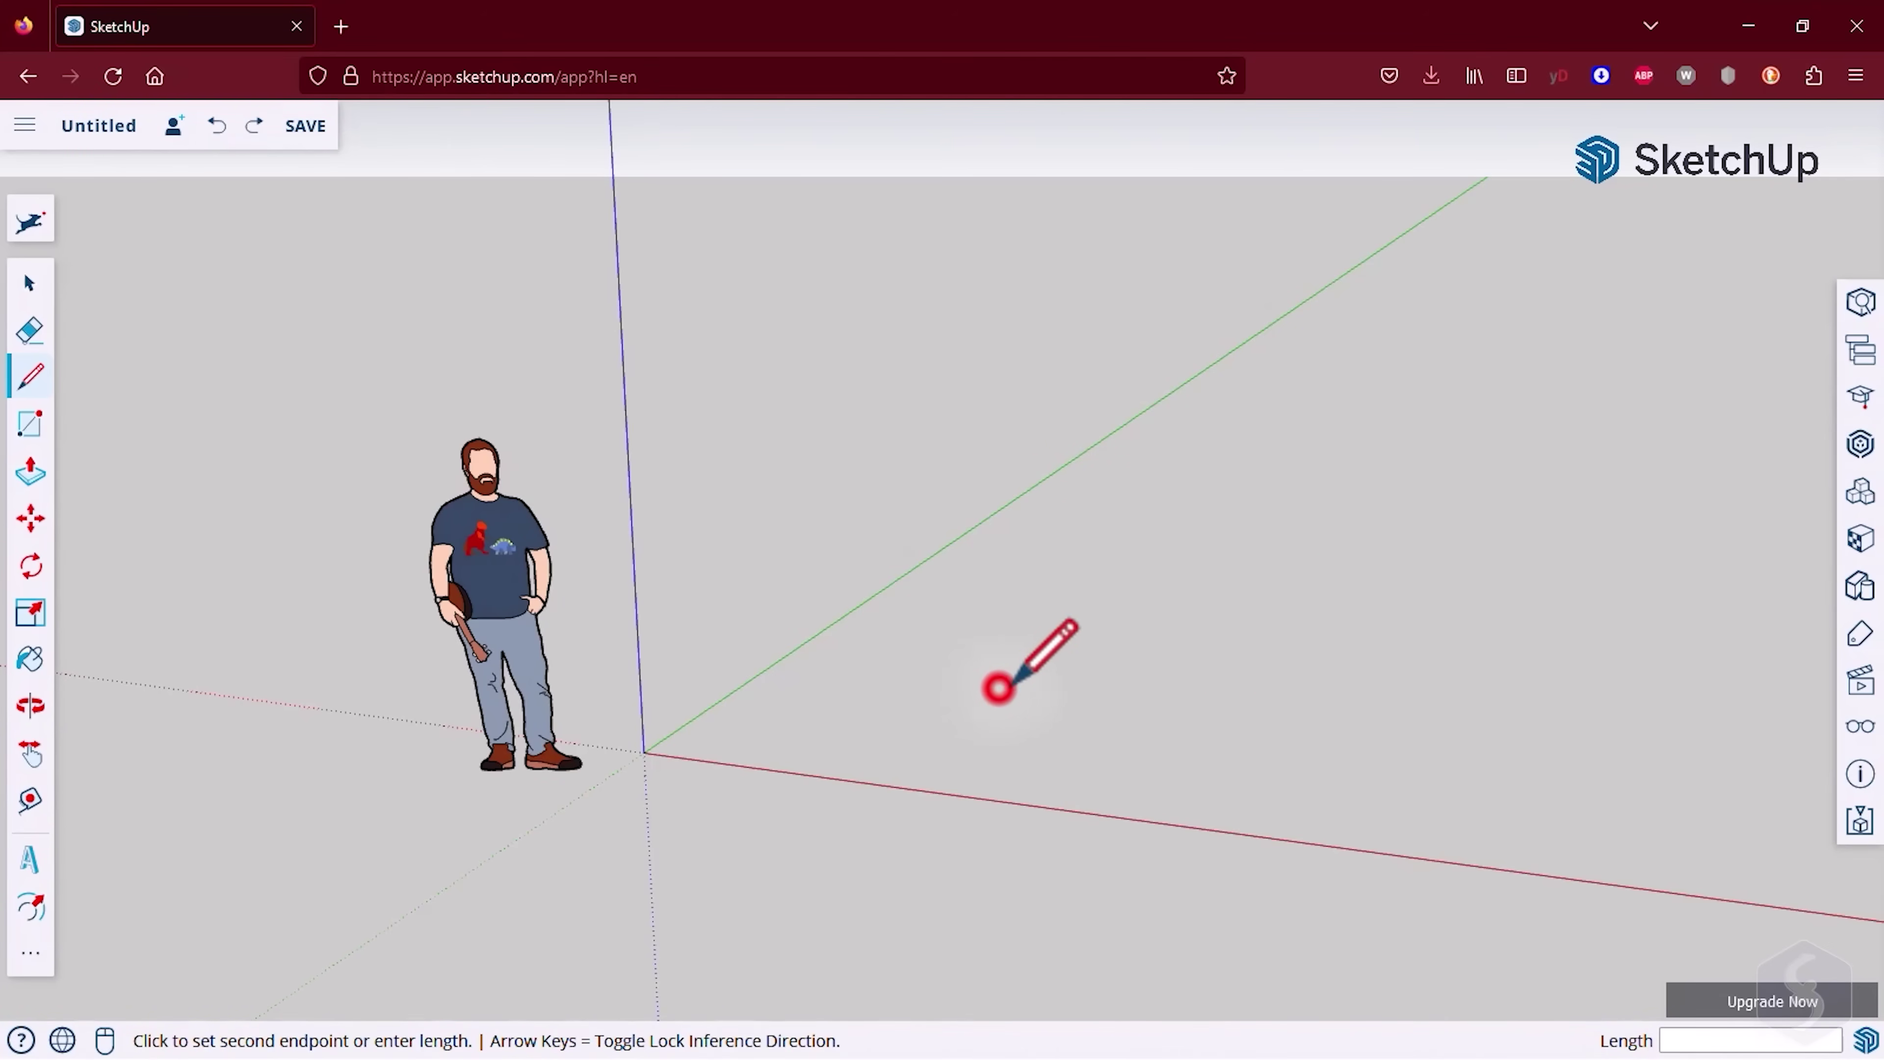
click(1369, 610)
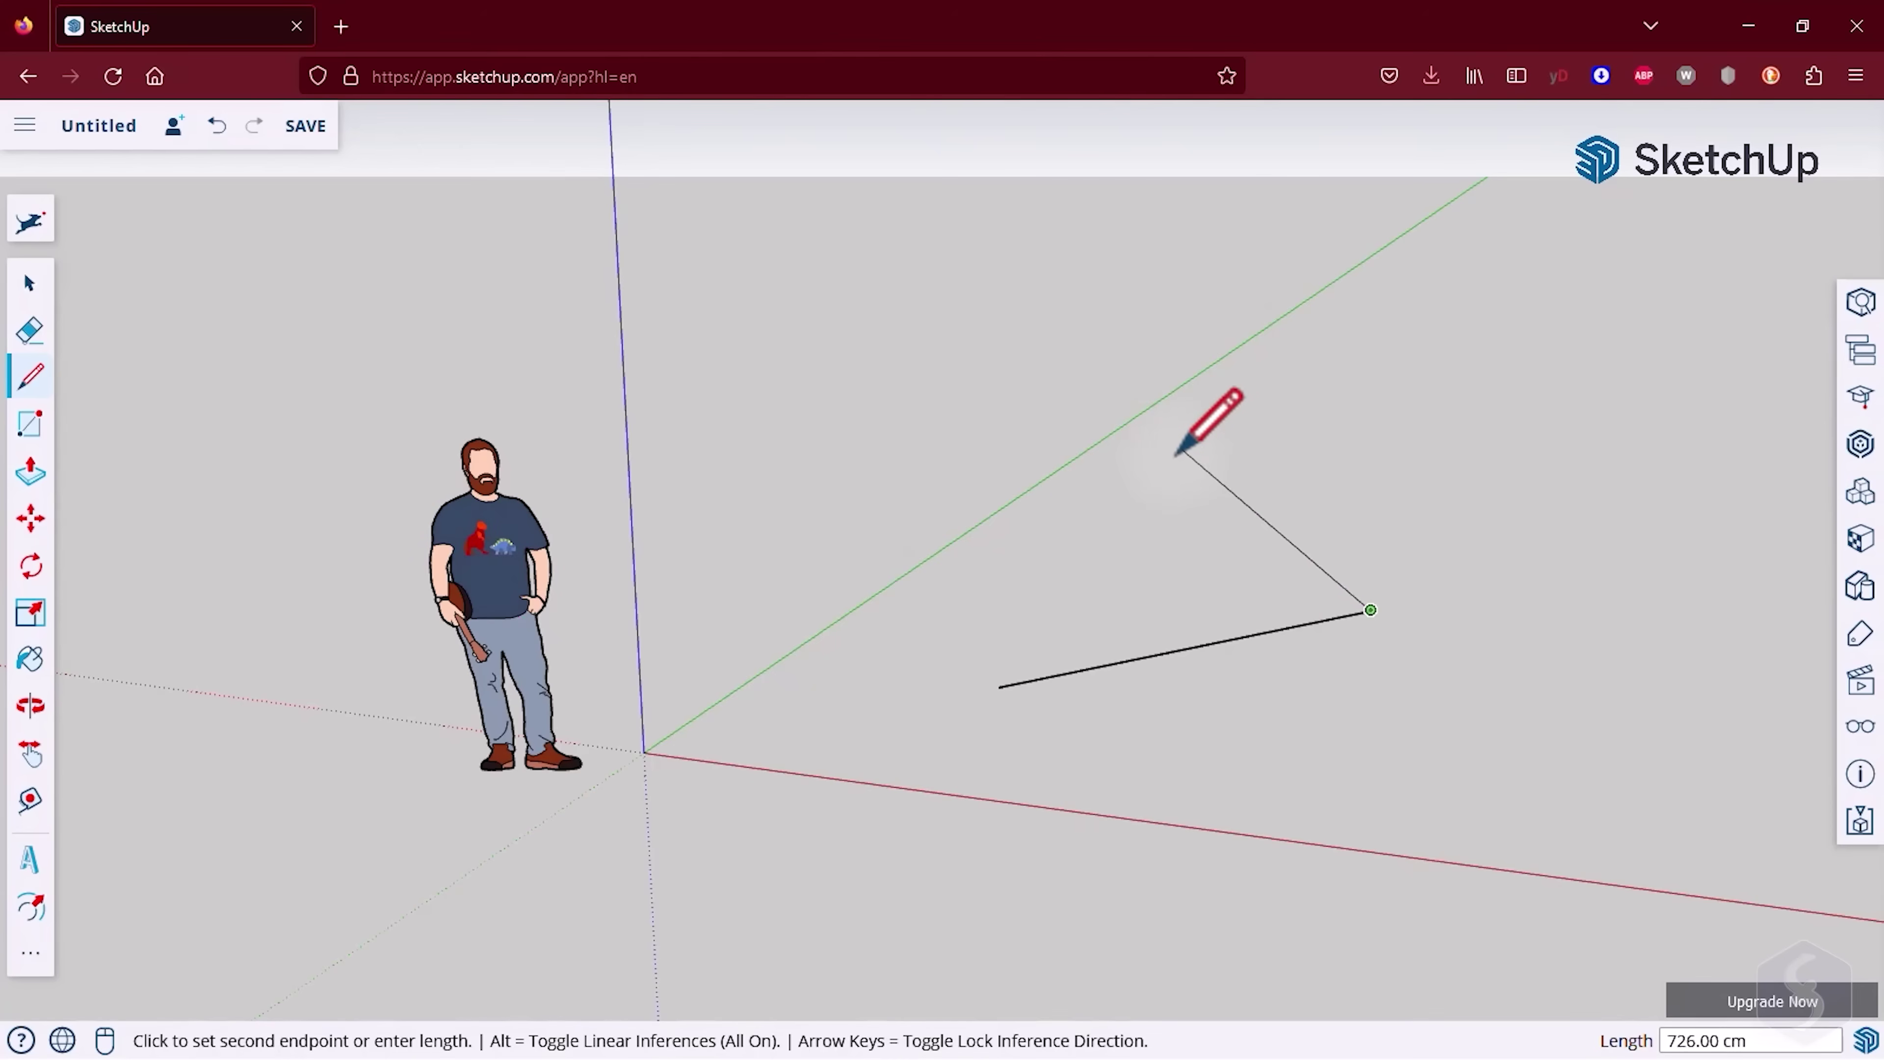
click(1164, 465)
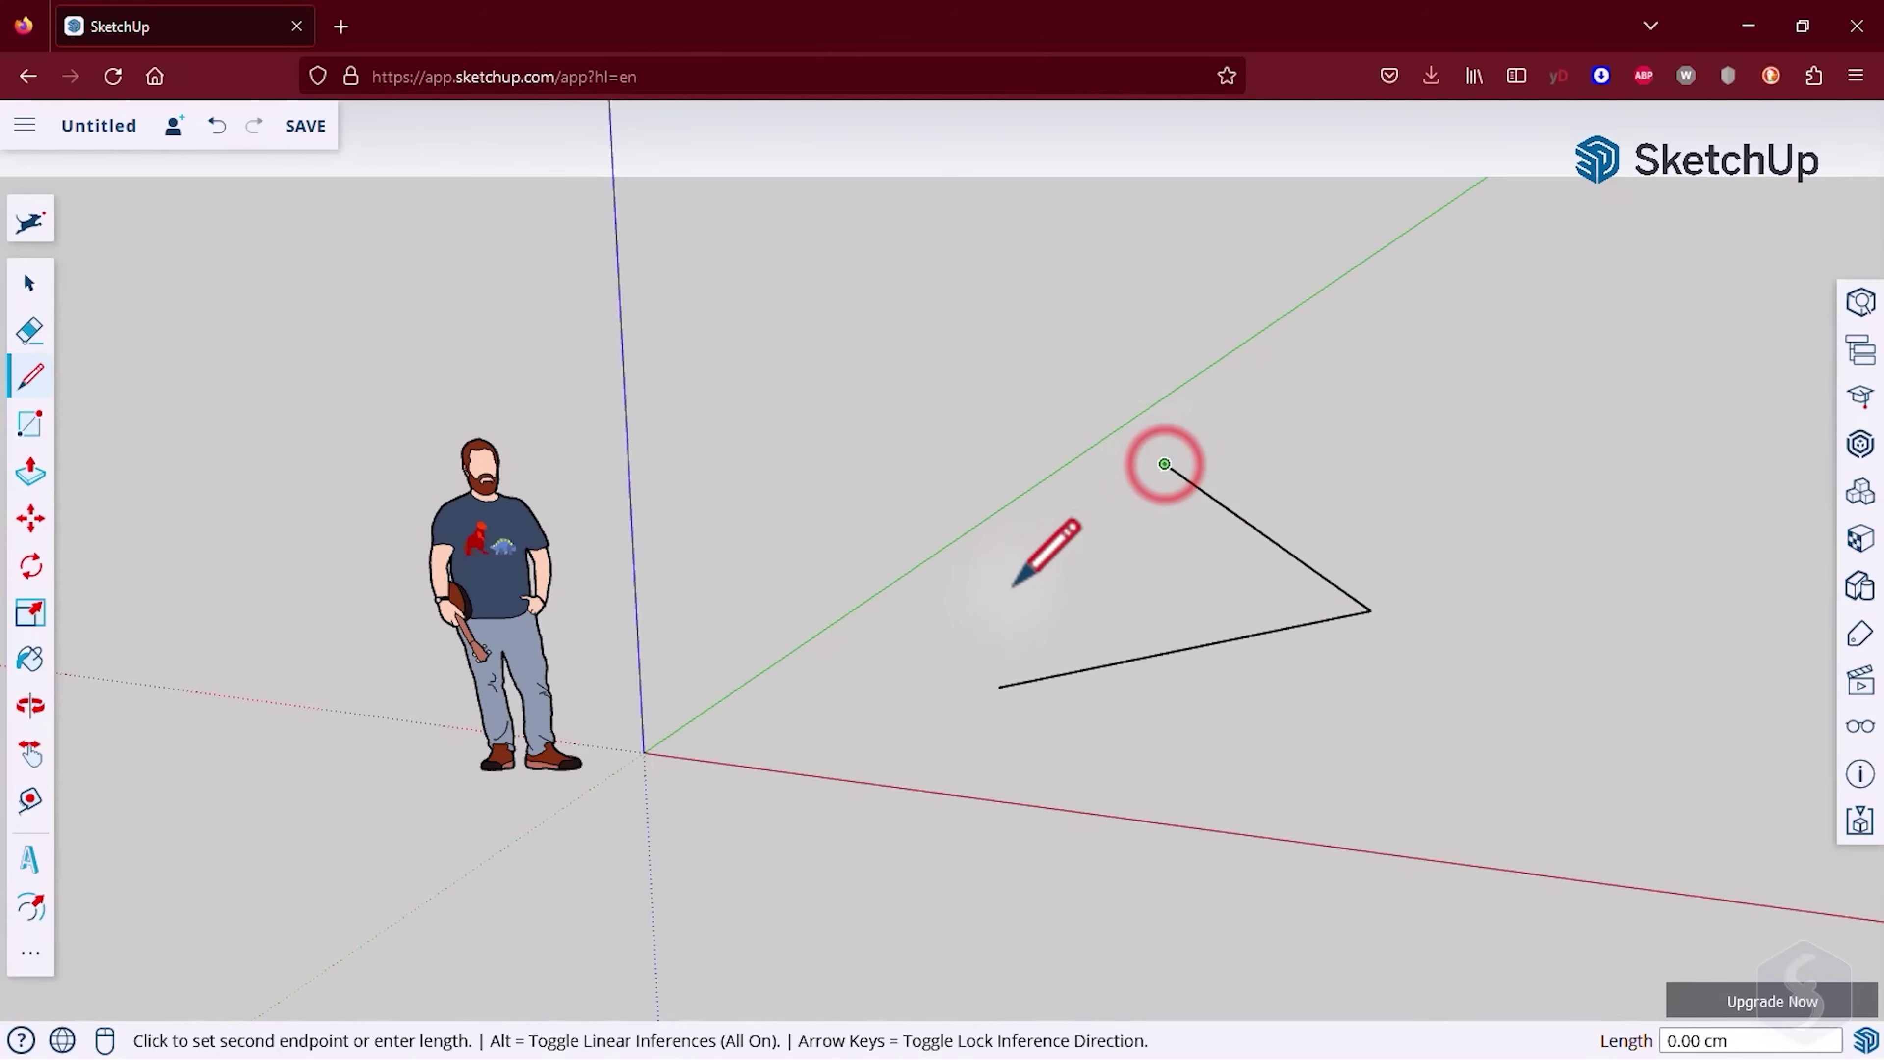
click(995, 684)
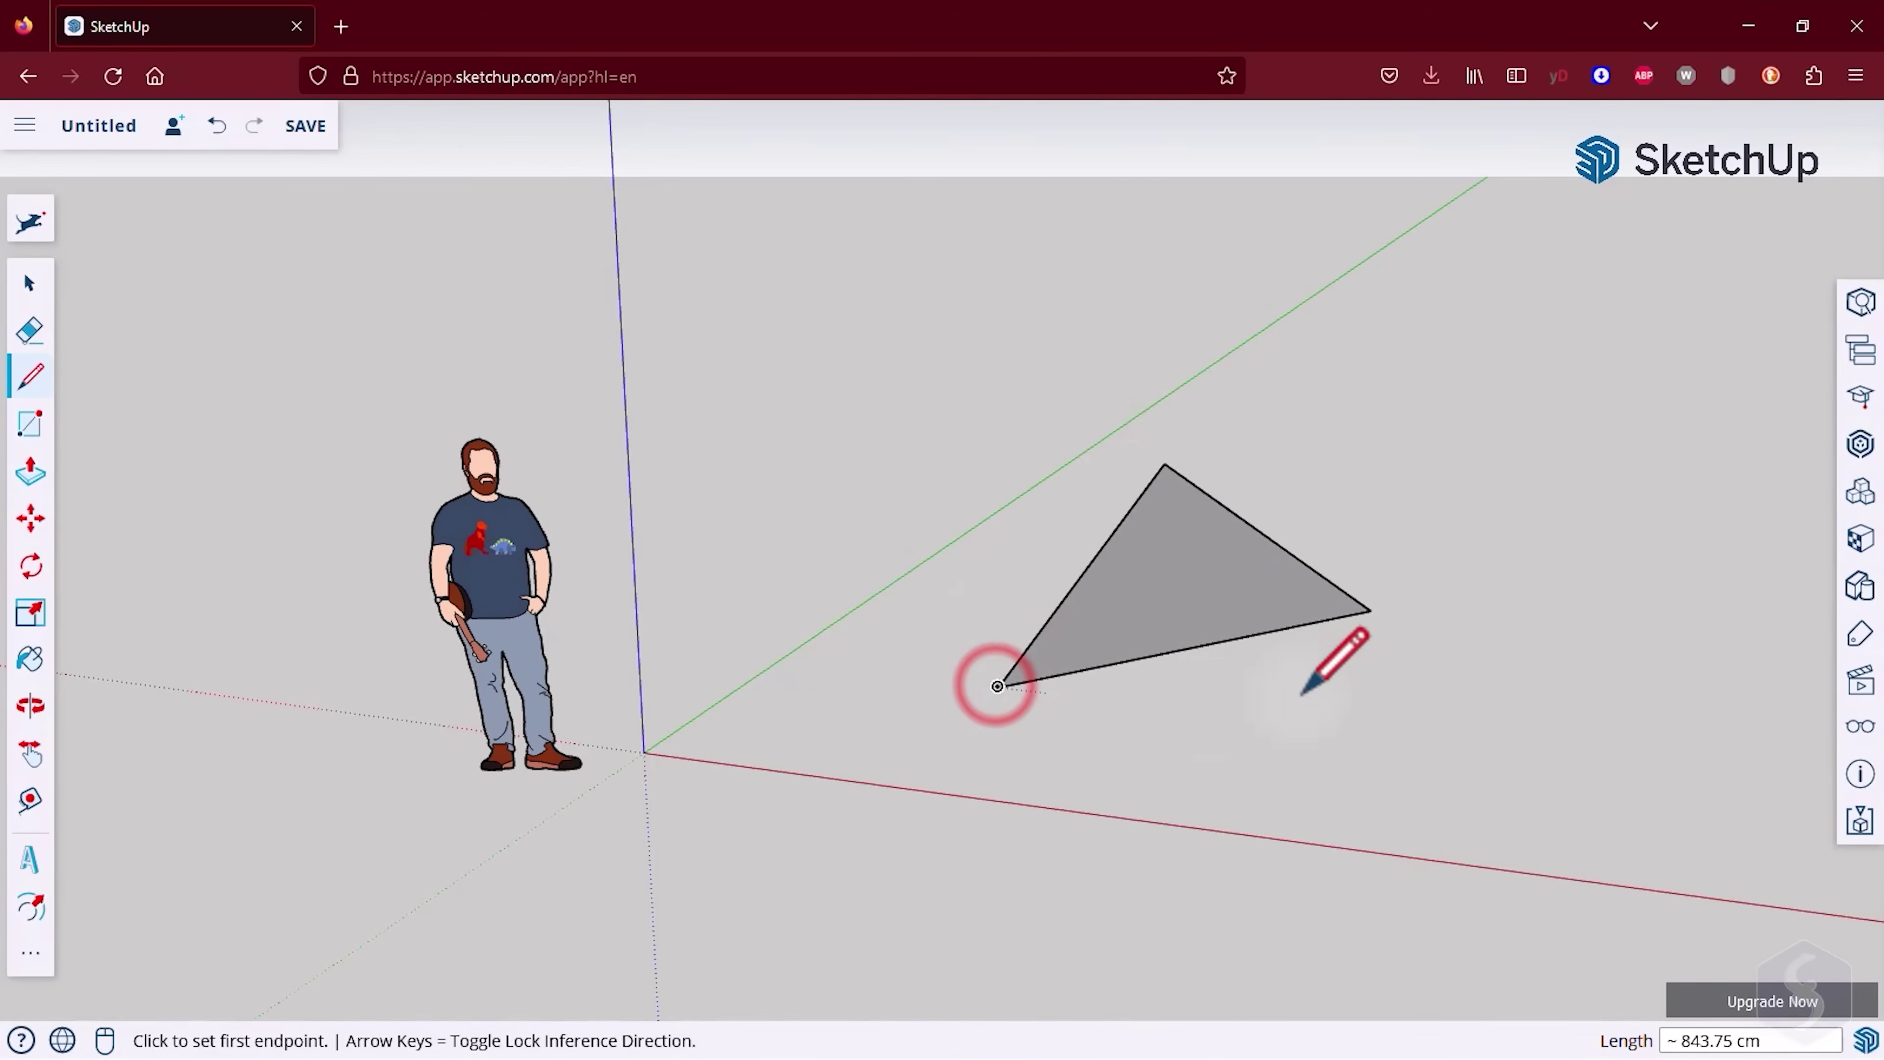
scroll(1261, 567, up, 5)
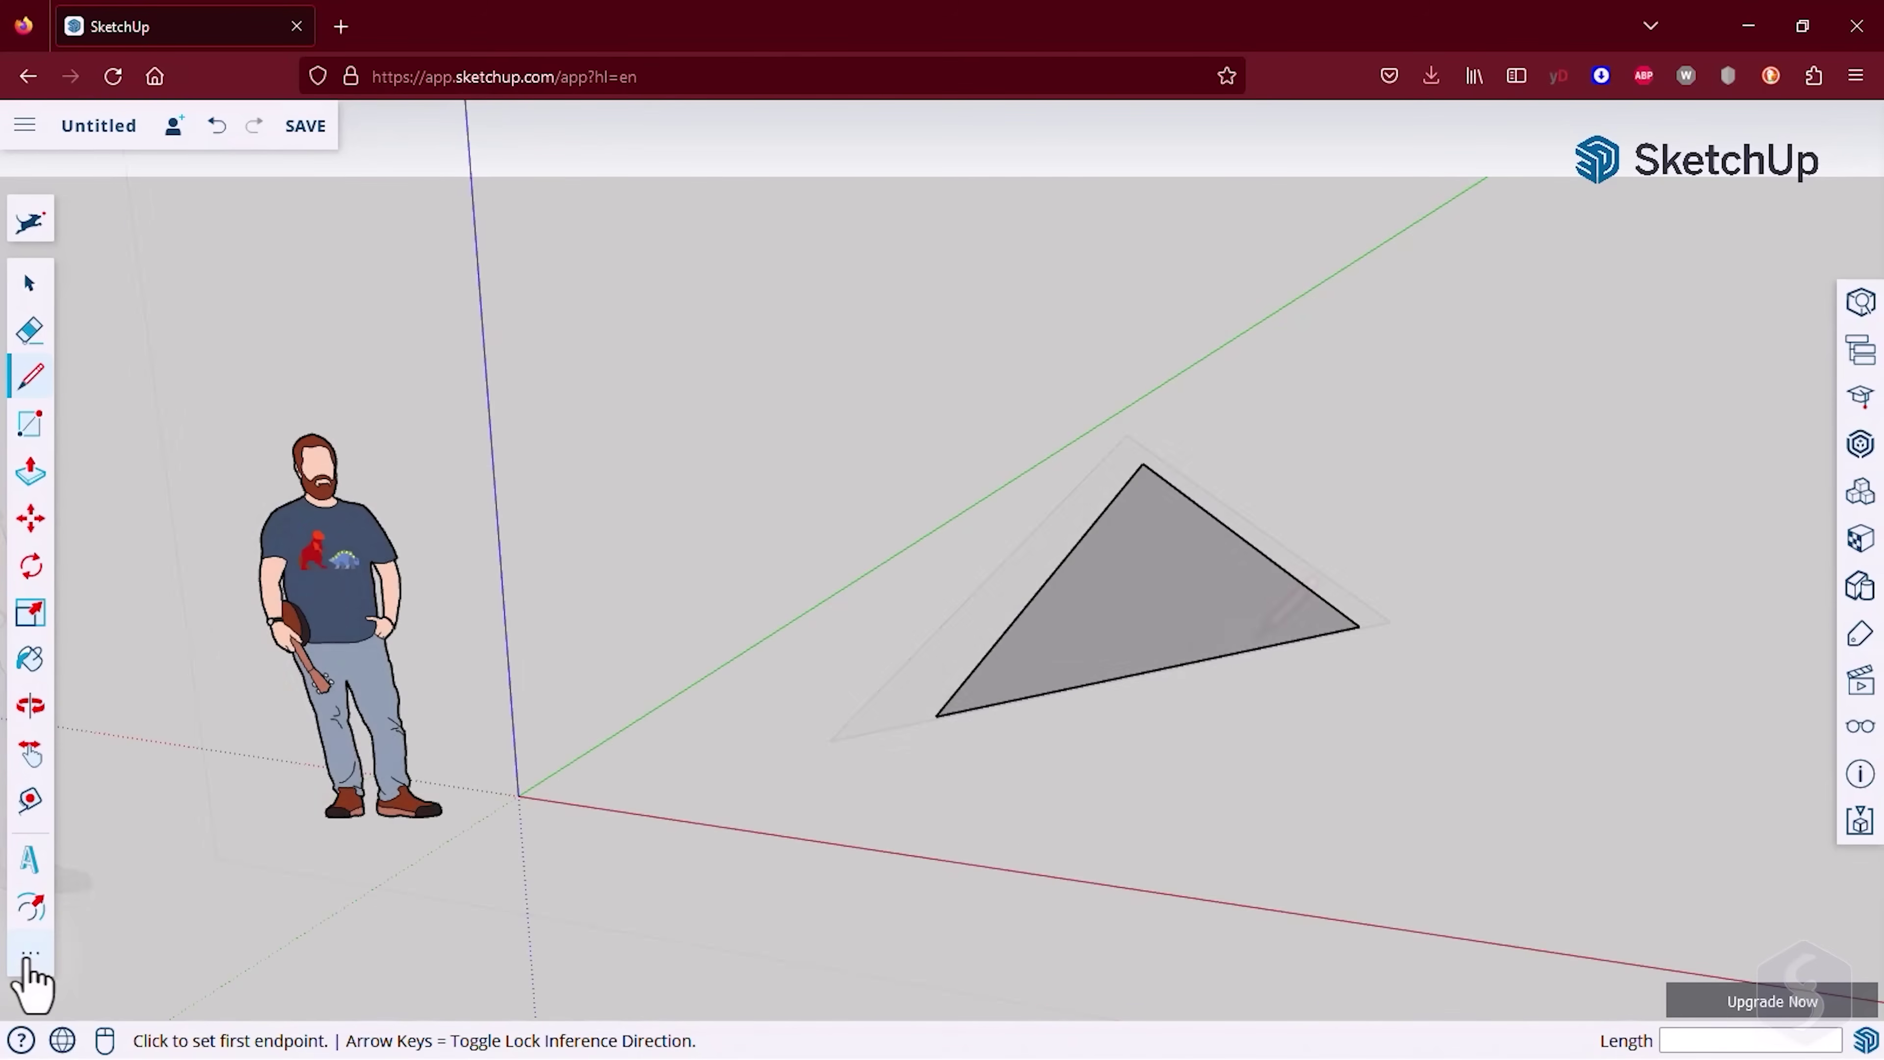
- Sketch a Freehand S-shaped curve and a looping curve beside the triangle
click(27, 957)
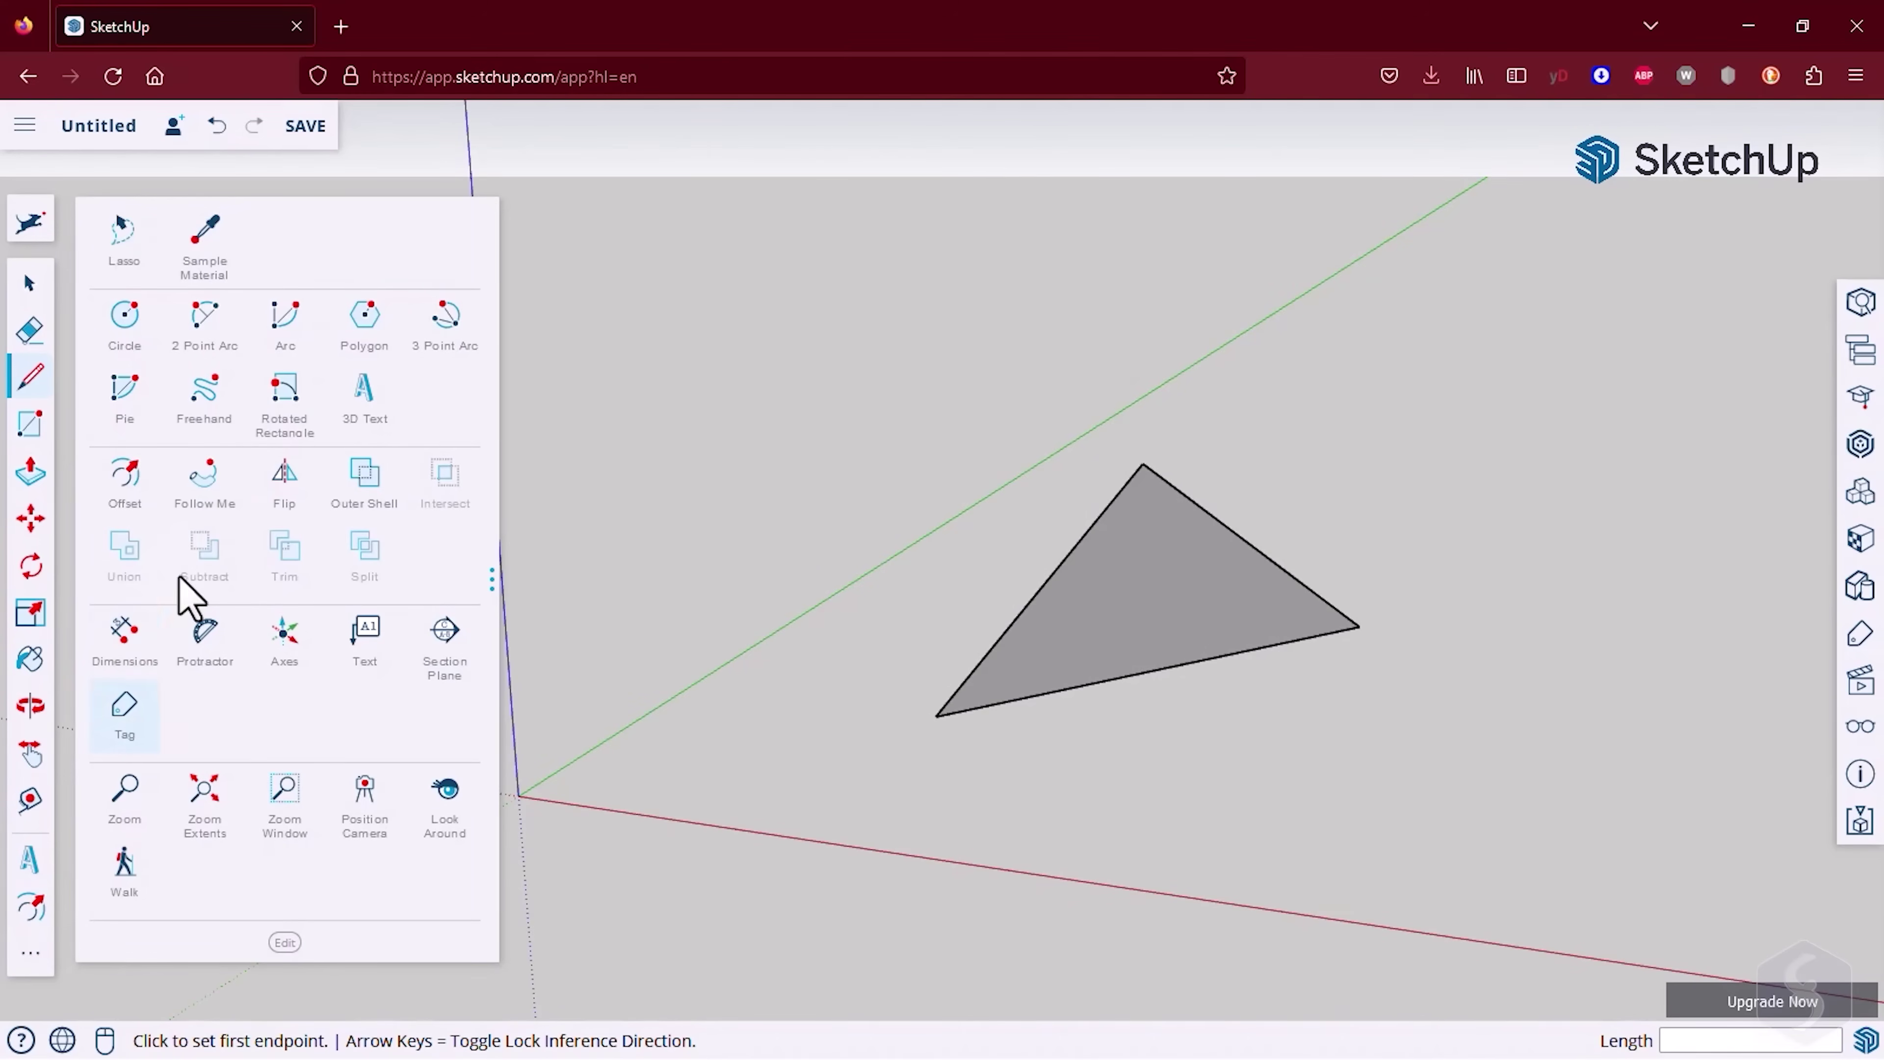
click(203, 392)
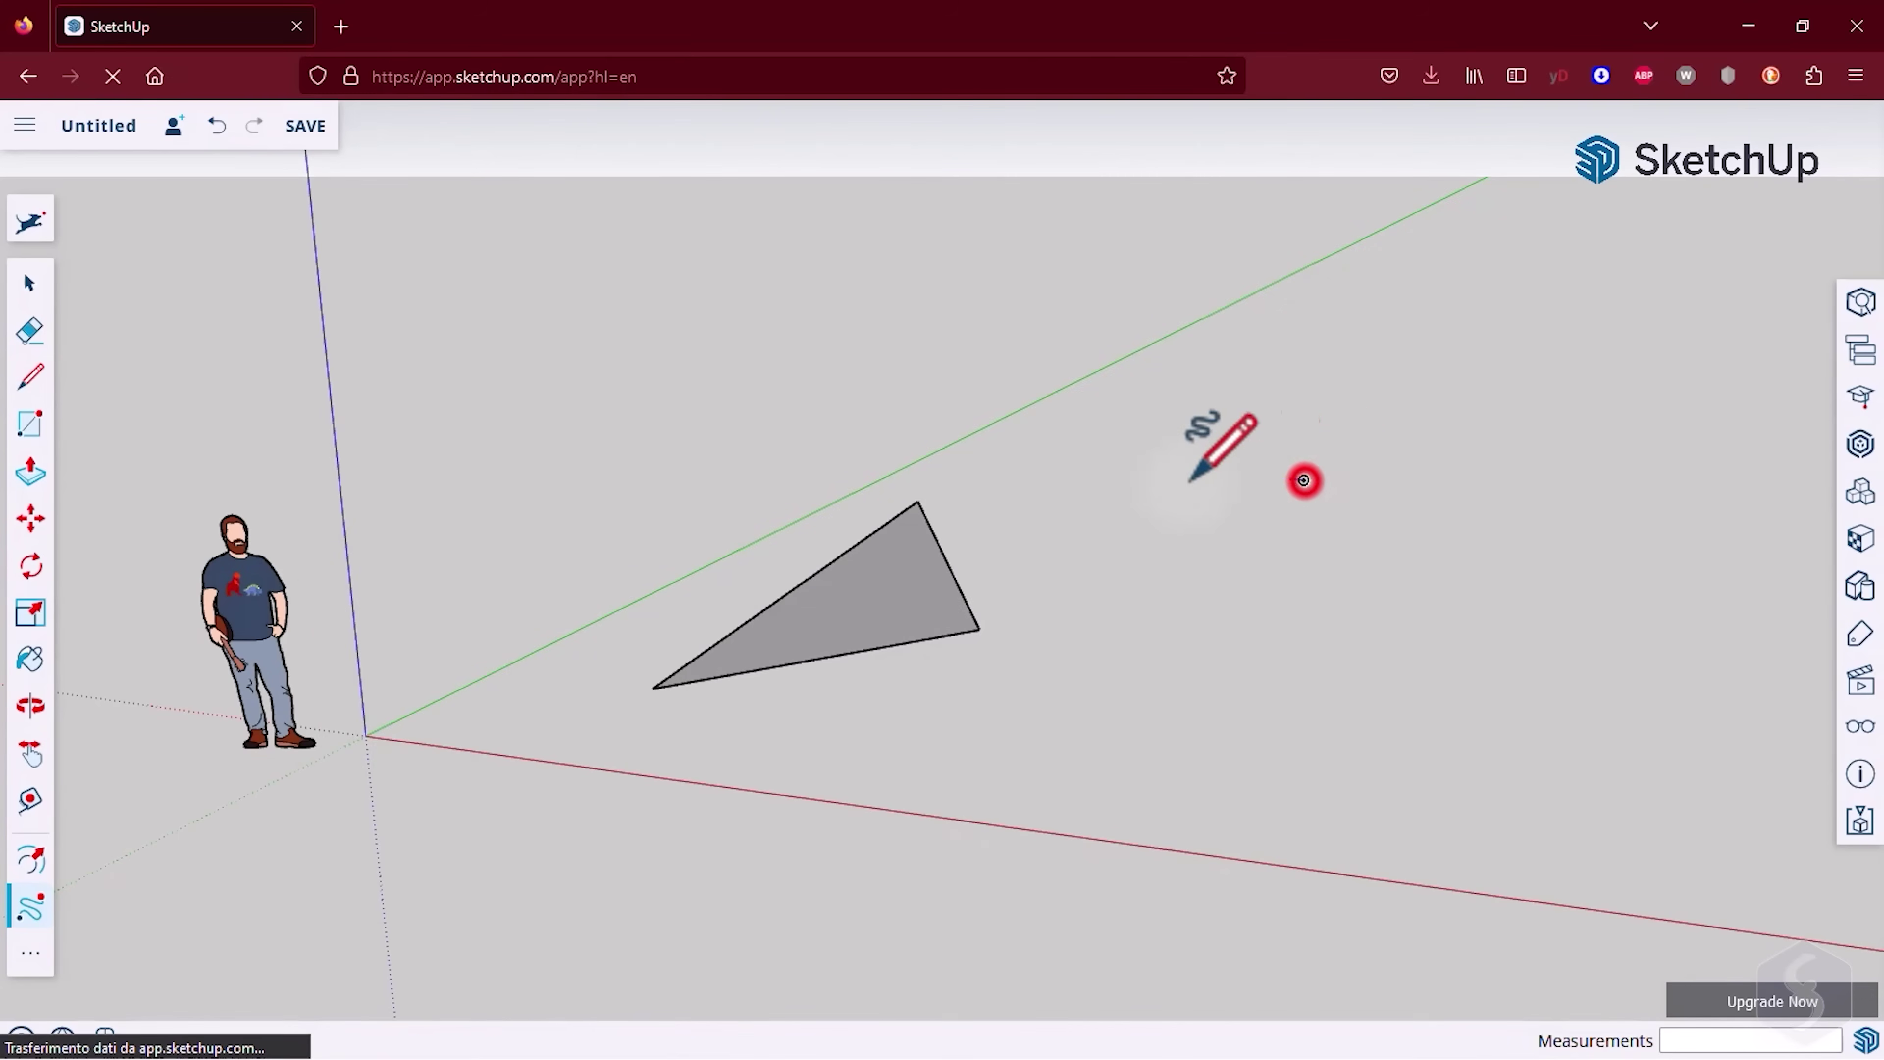
drag(1303, 480, 1268, 608)
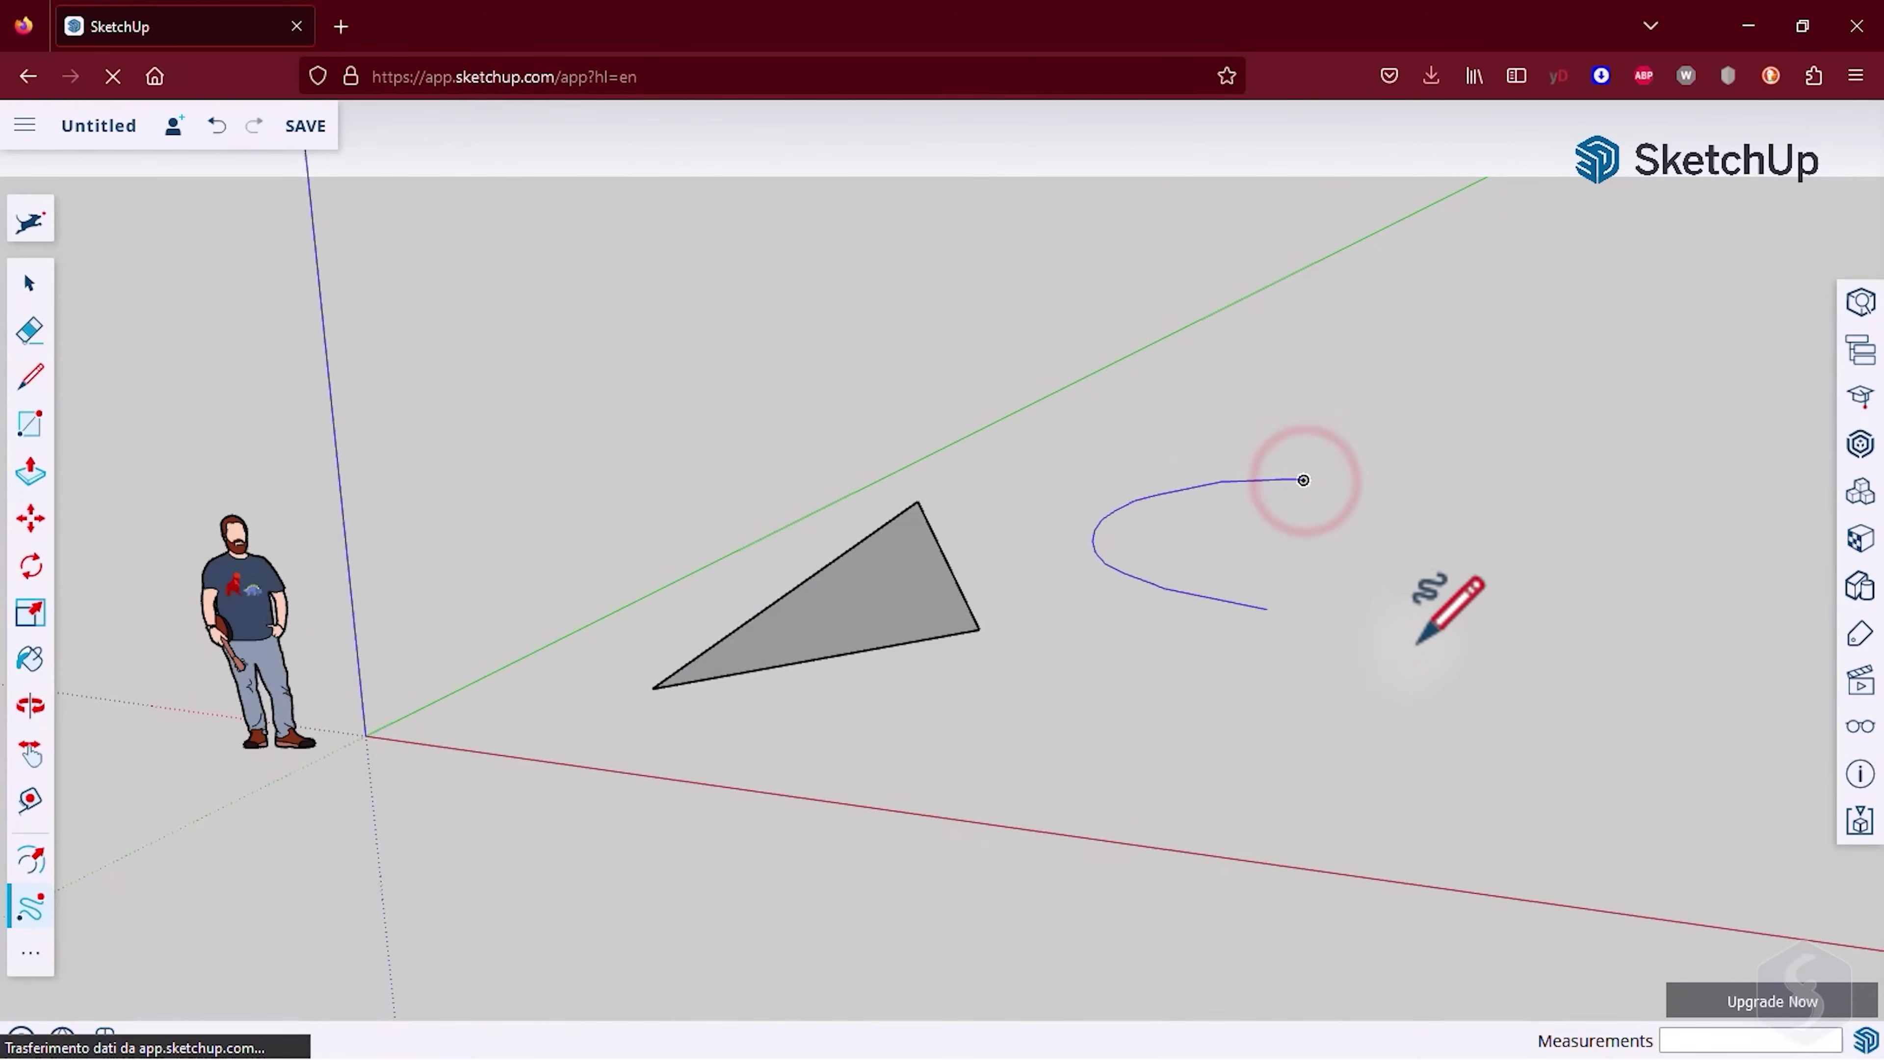
mouse_move(1418, 643)
mouse_down()
mouse_move(1308, 721)
mouse_move(1118, 723)
mouse_up()
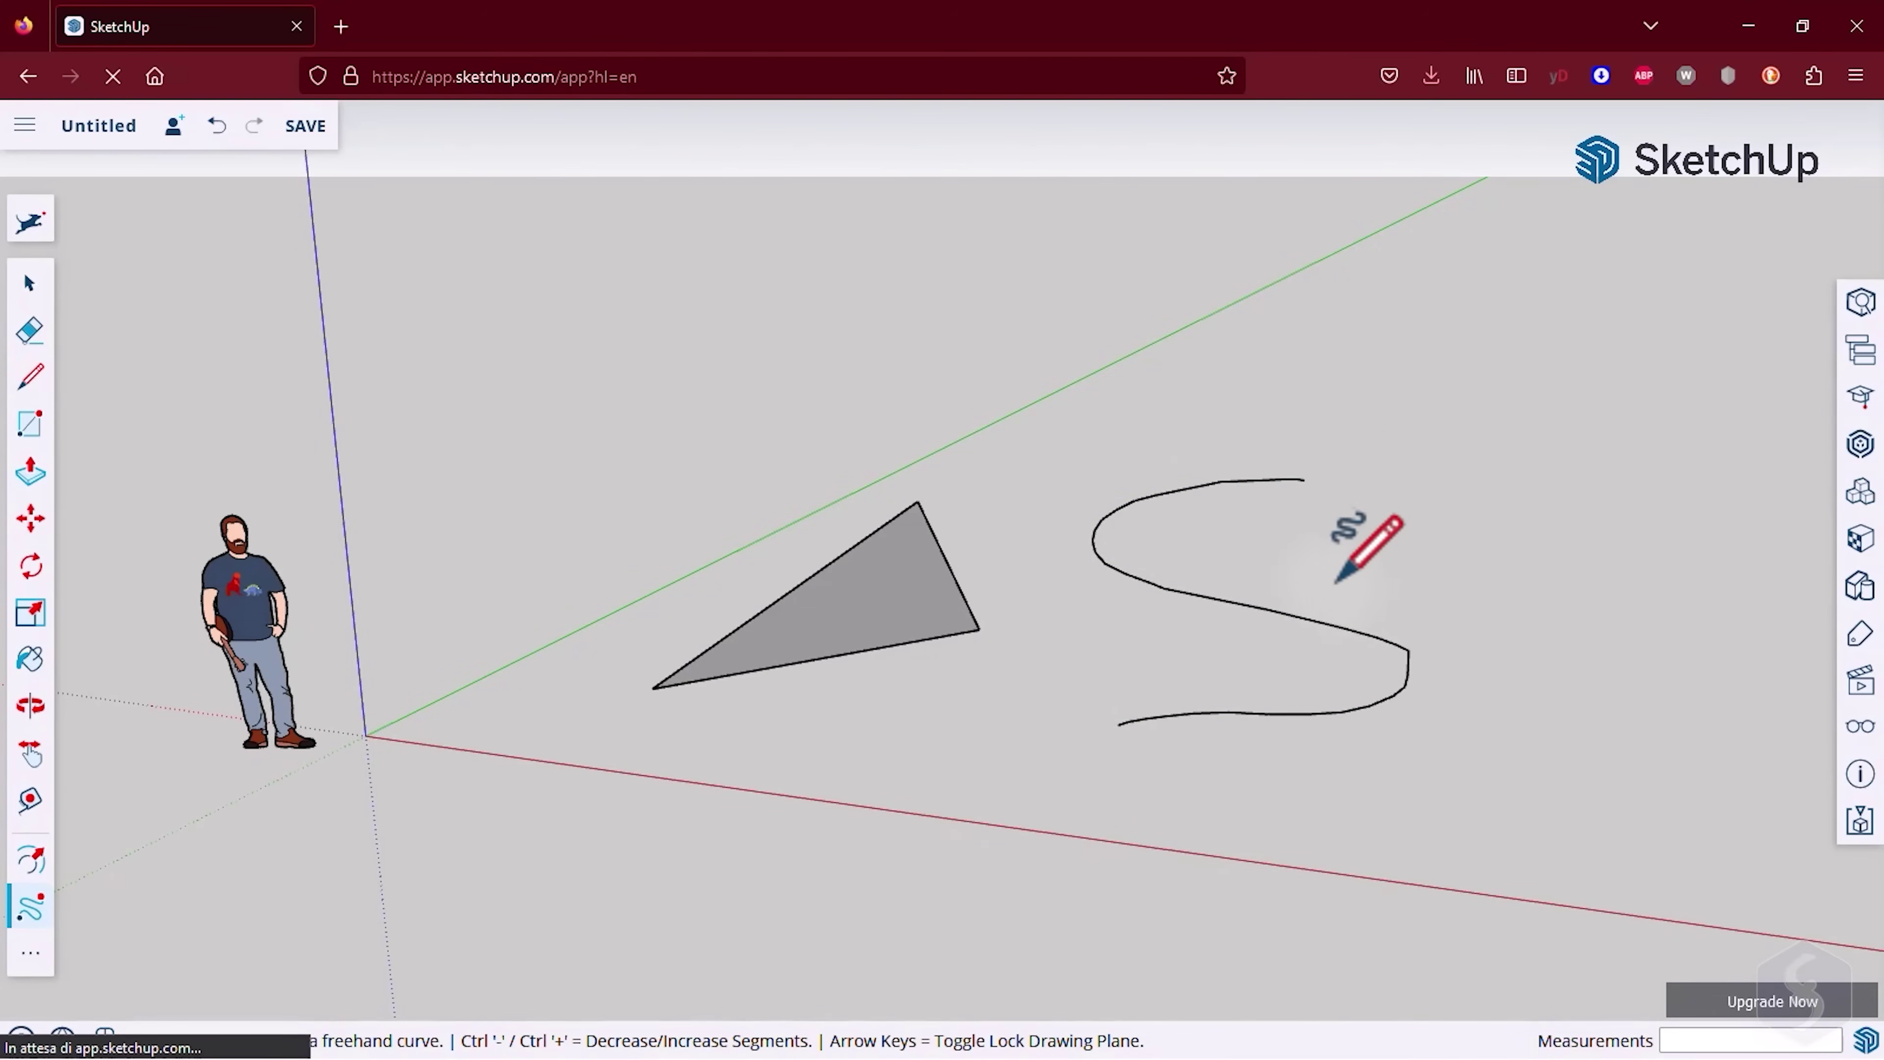
scroll(1335, 582, up, 10)
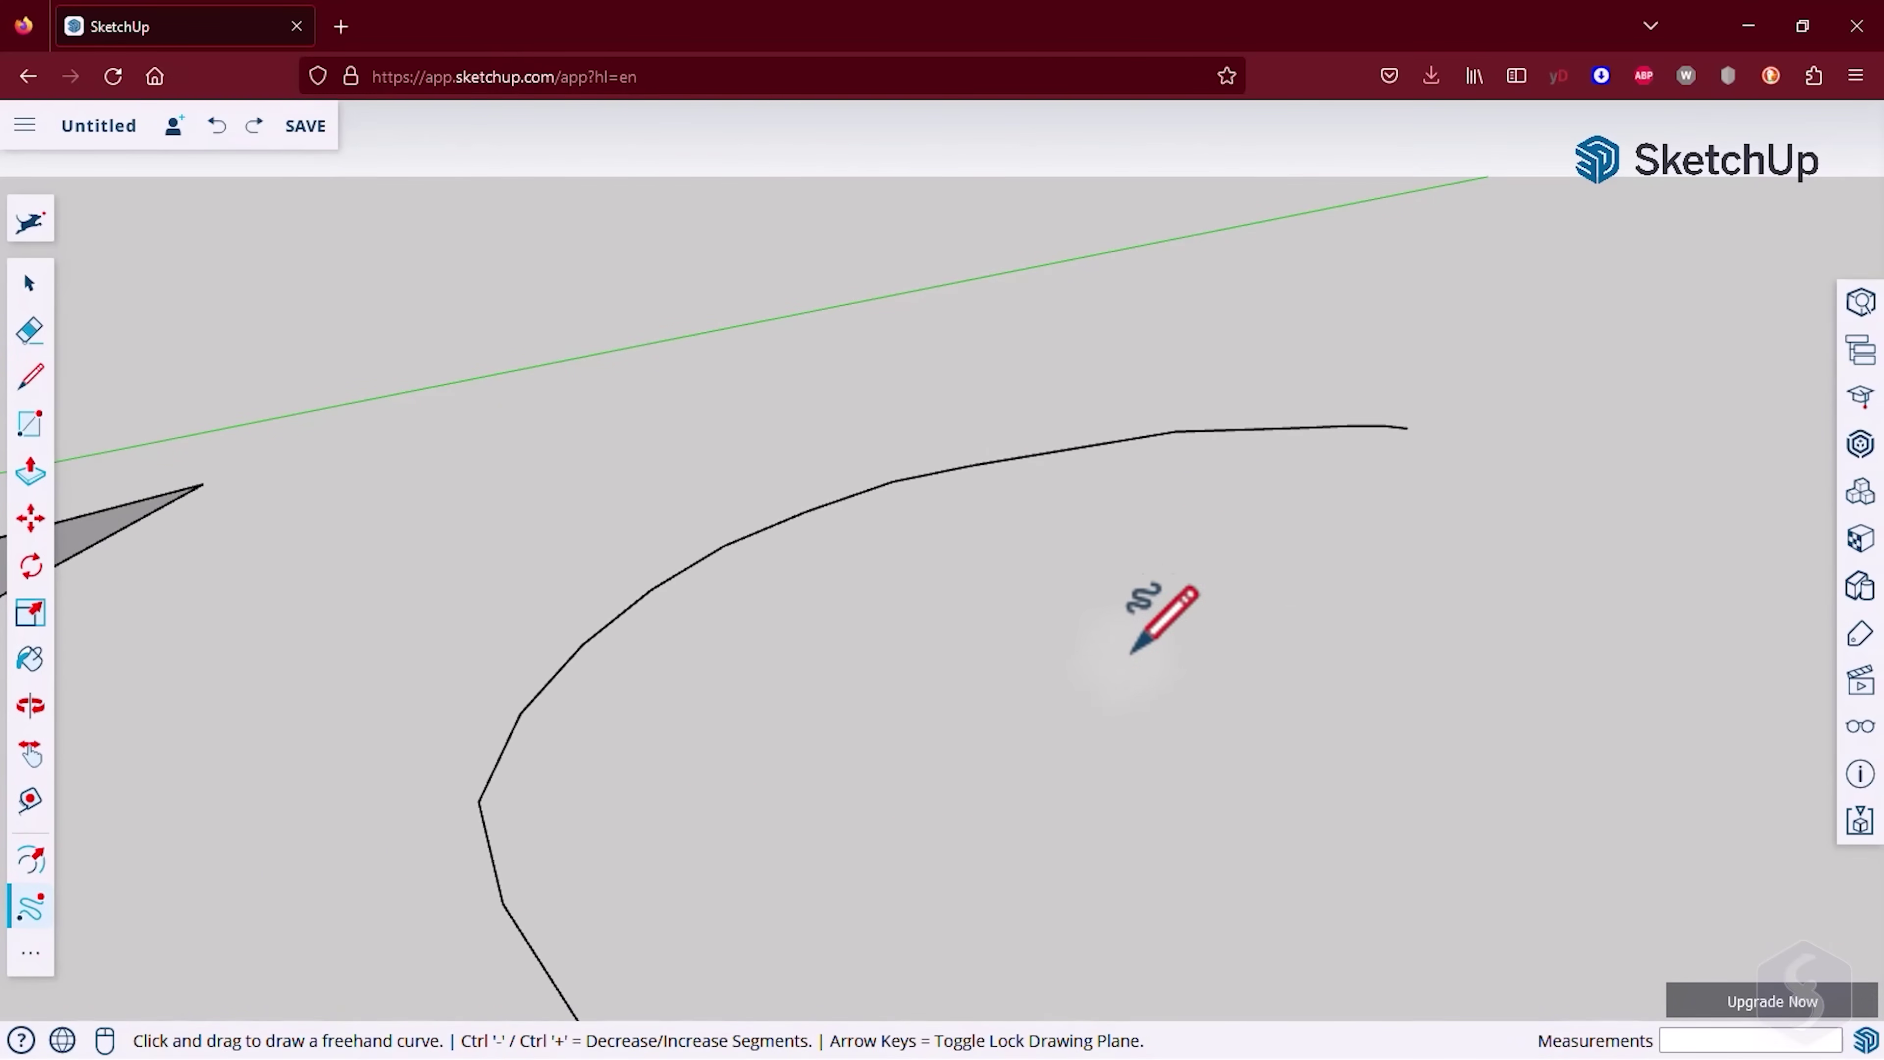
mouse_move(986, 555)
mouse_down()
mouse_move(881, 558)
mouse_move(787, 668)
mouse_move(886, 714)
mouse_move(943, 652)
mouse_move(845, 640)
mouse_move(769, 749)
mouse_move(1043, 795)
mouse_up()
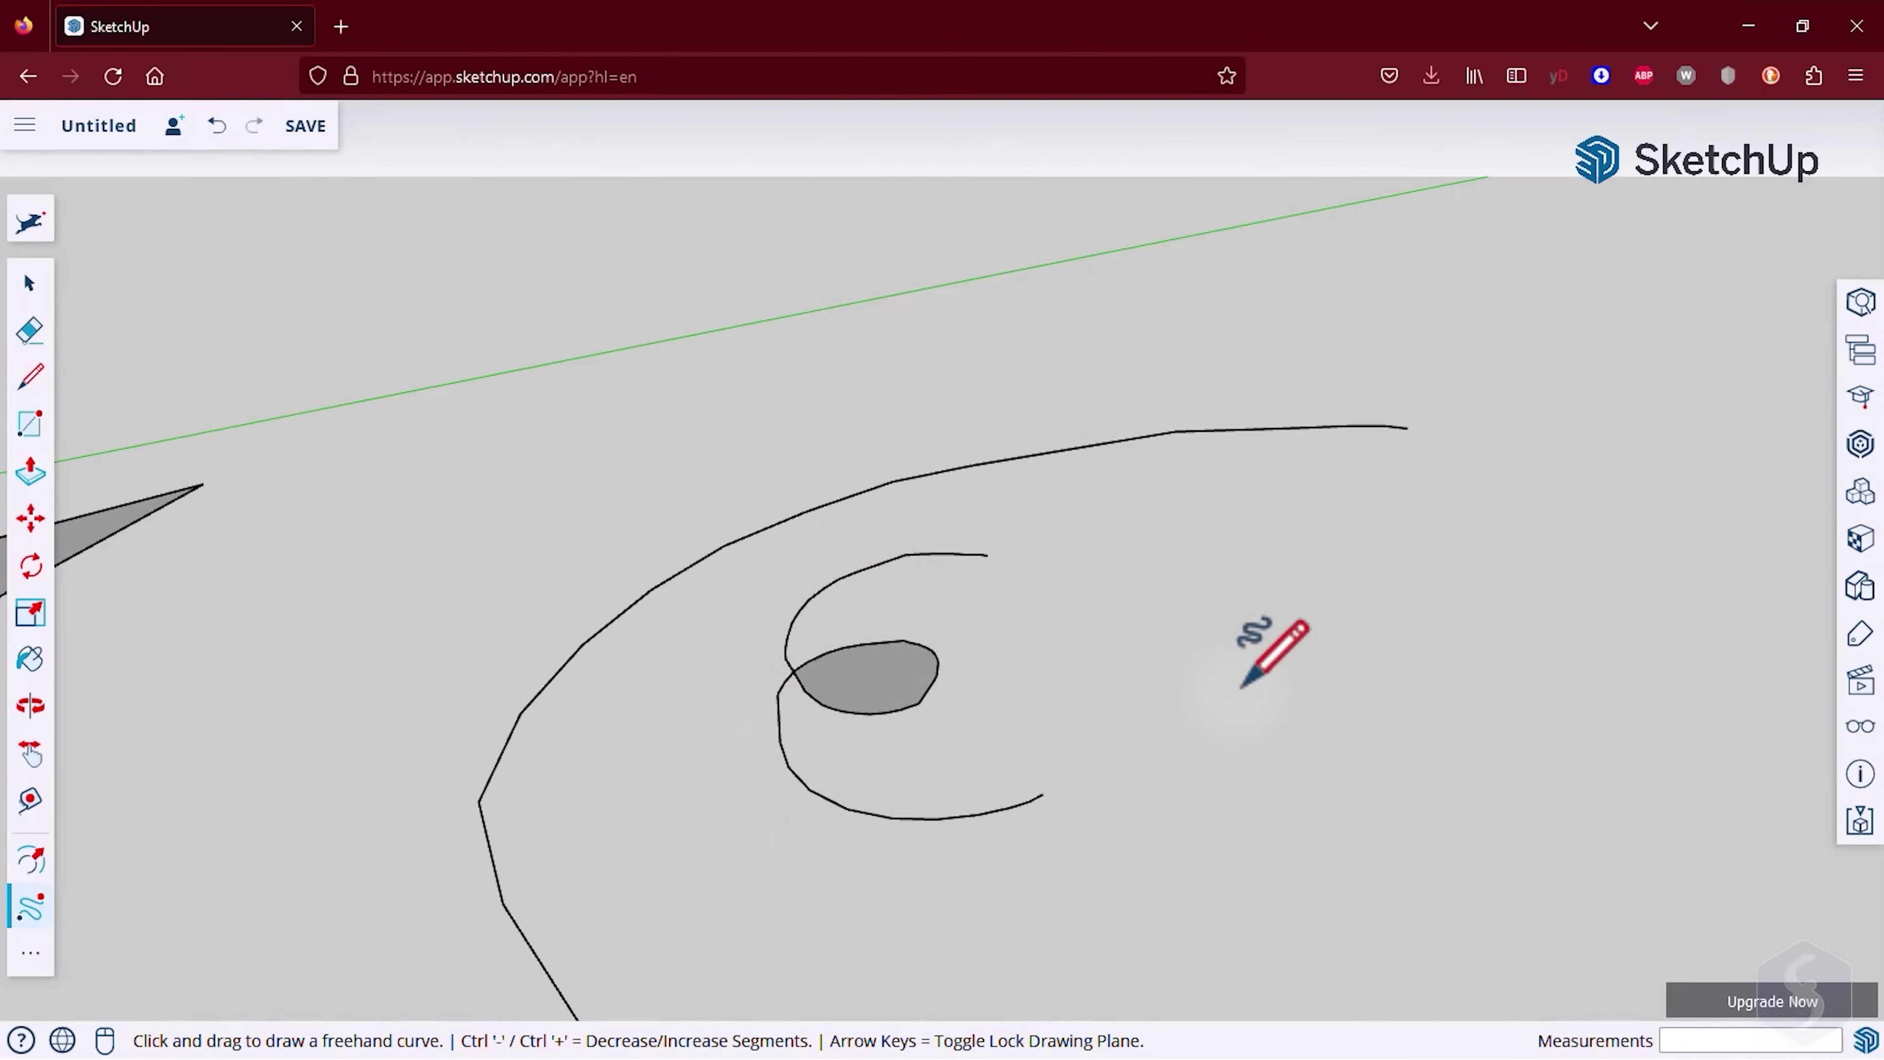
click(29, 953)
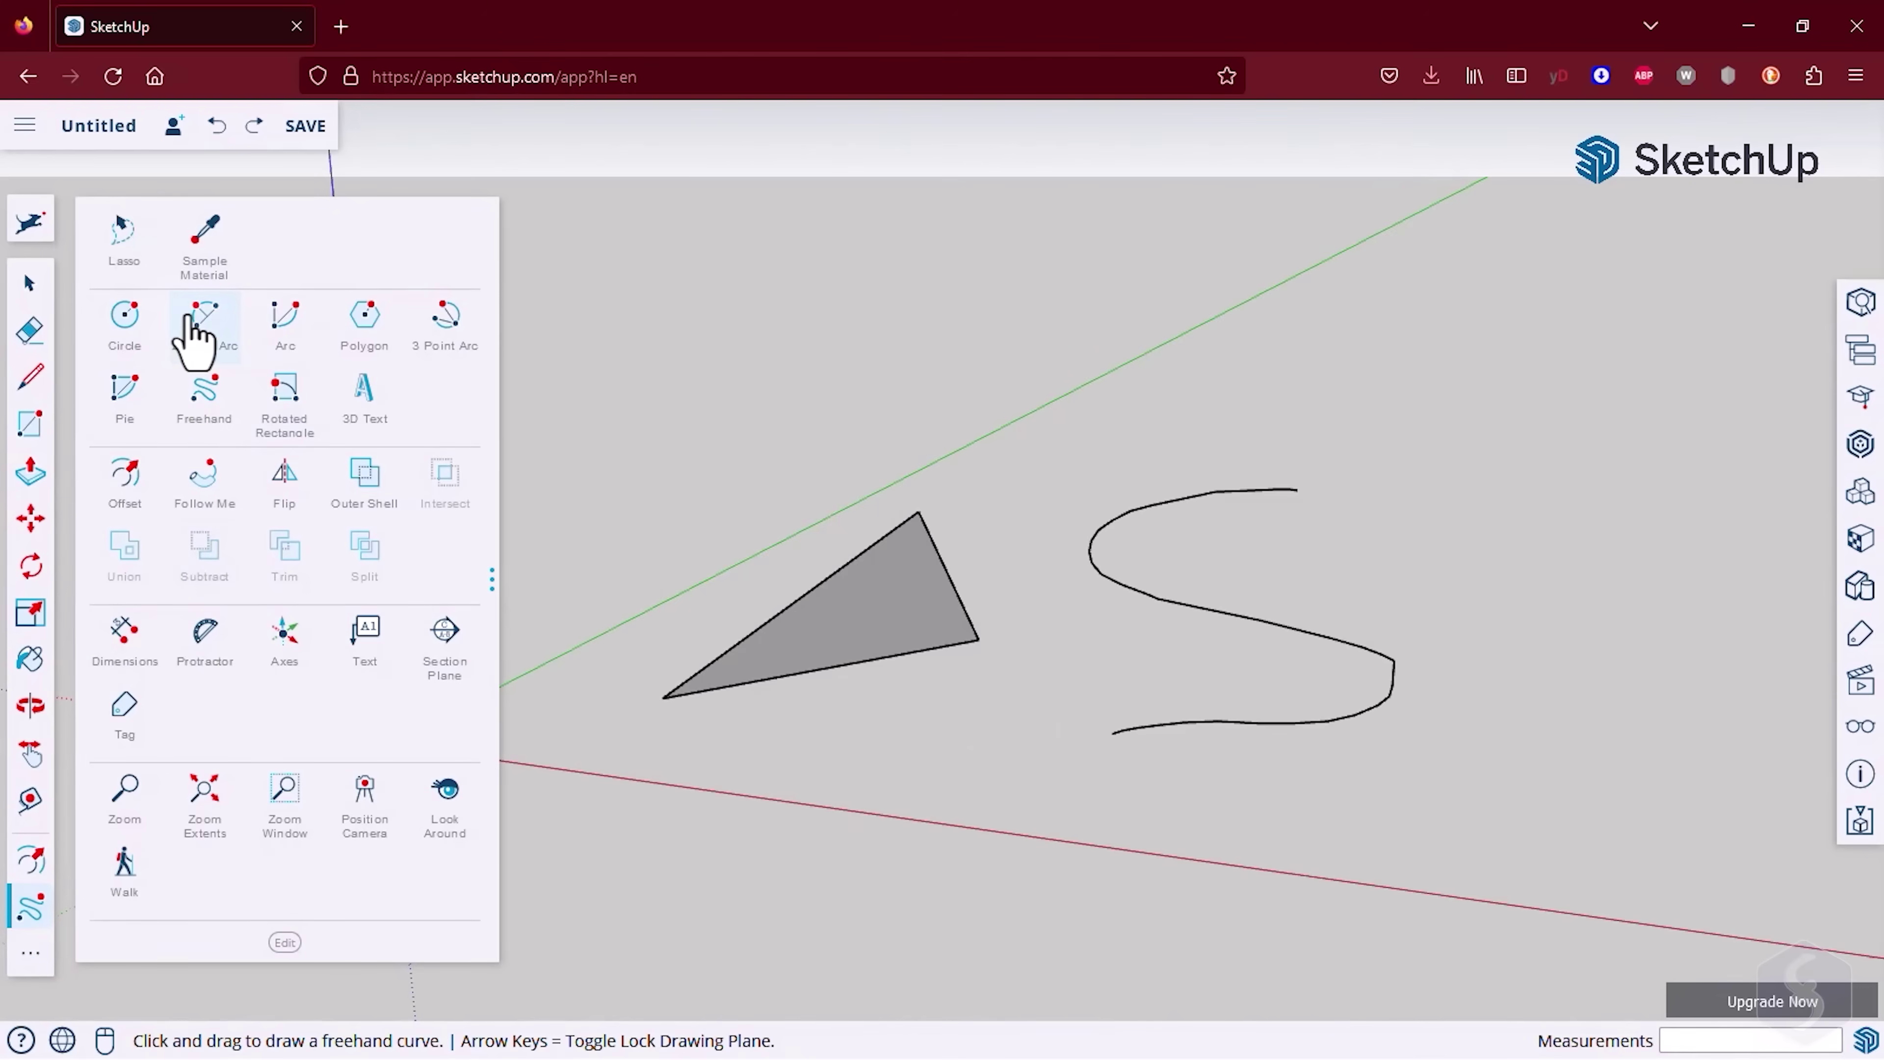
click(289, 327)
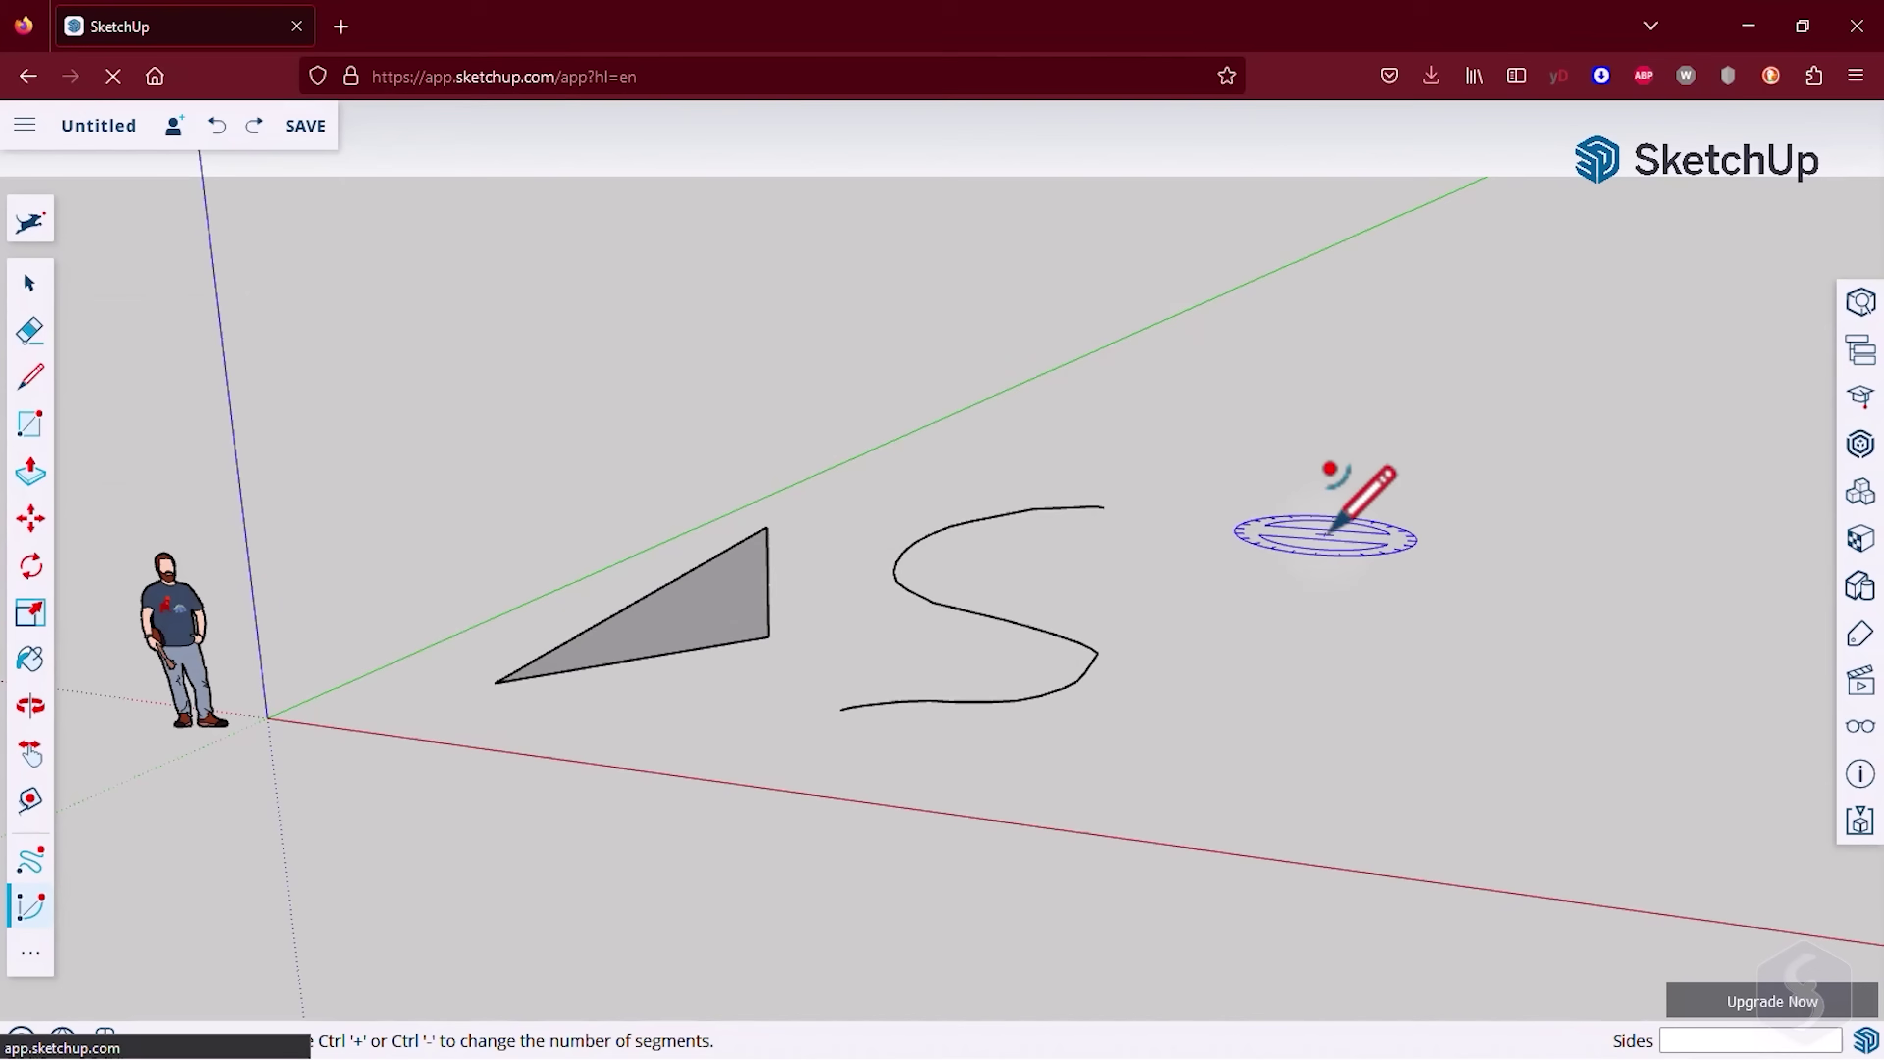
click(1332, 514)
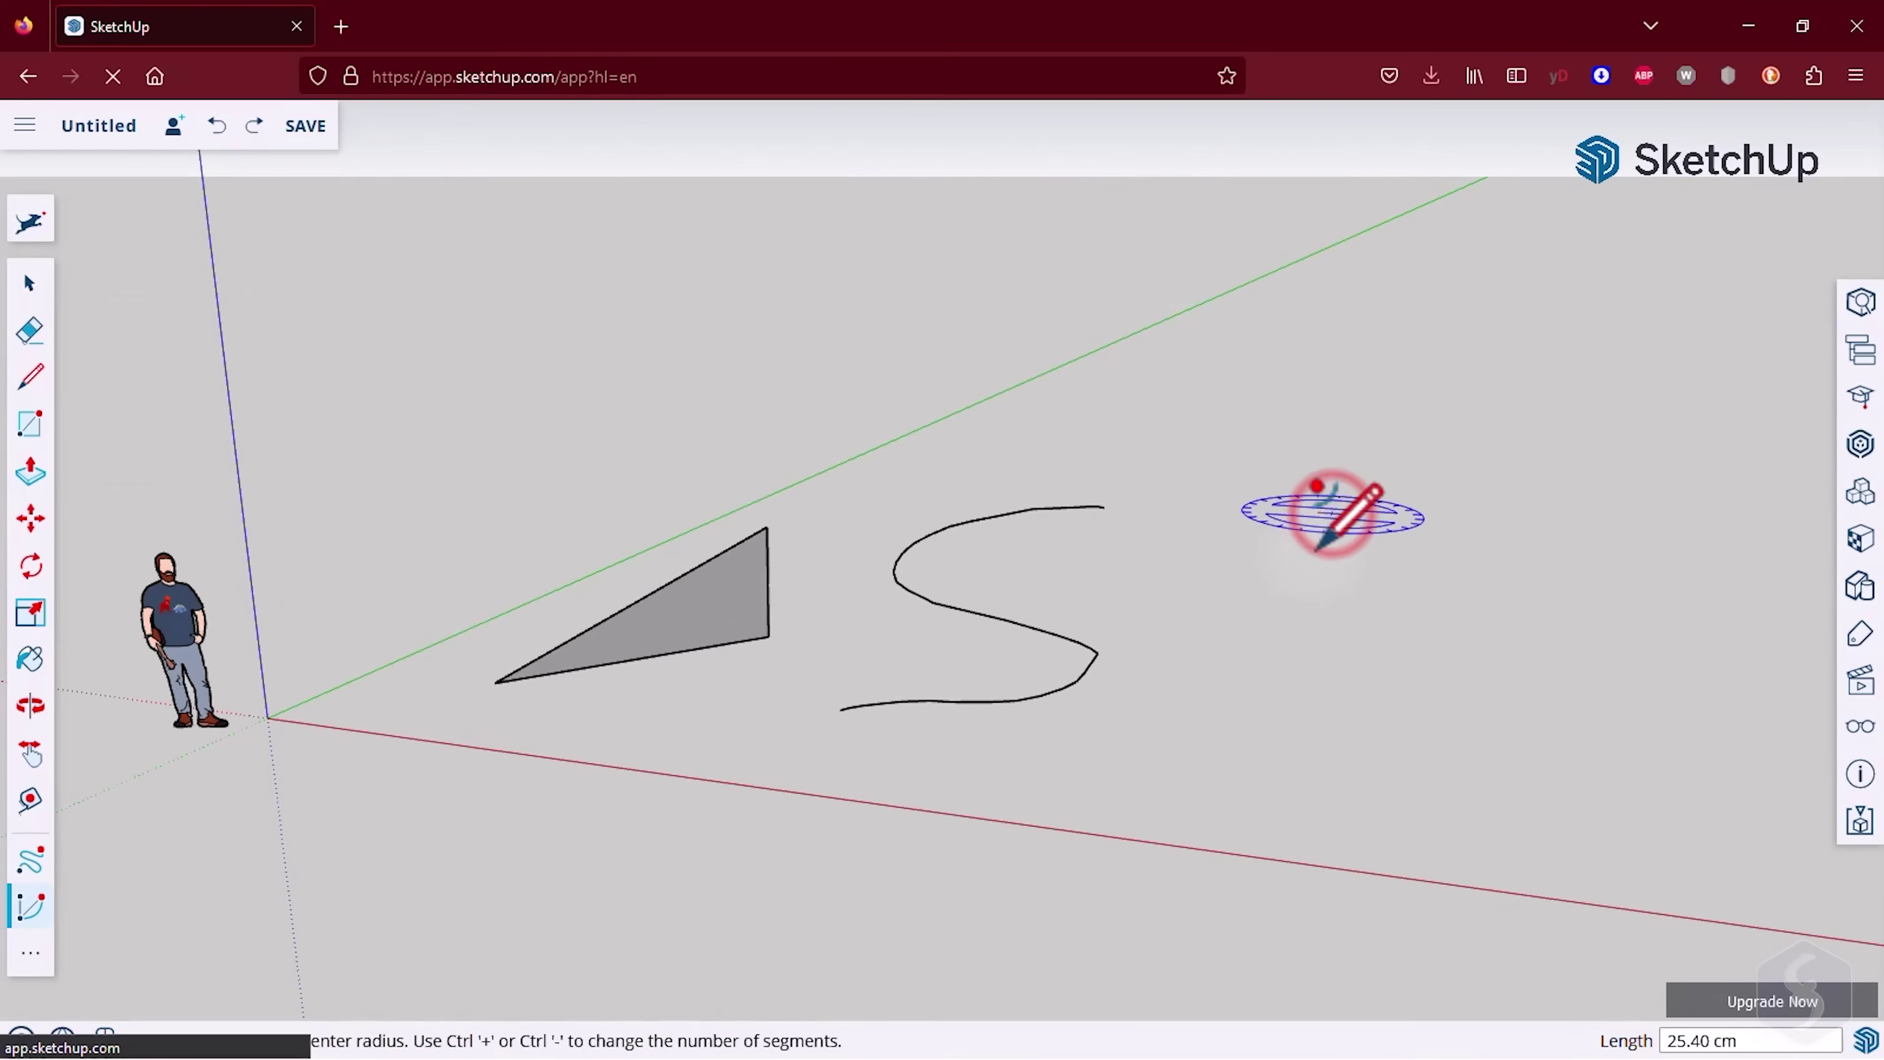
click(1263, 658)
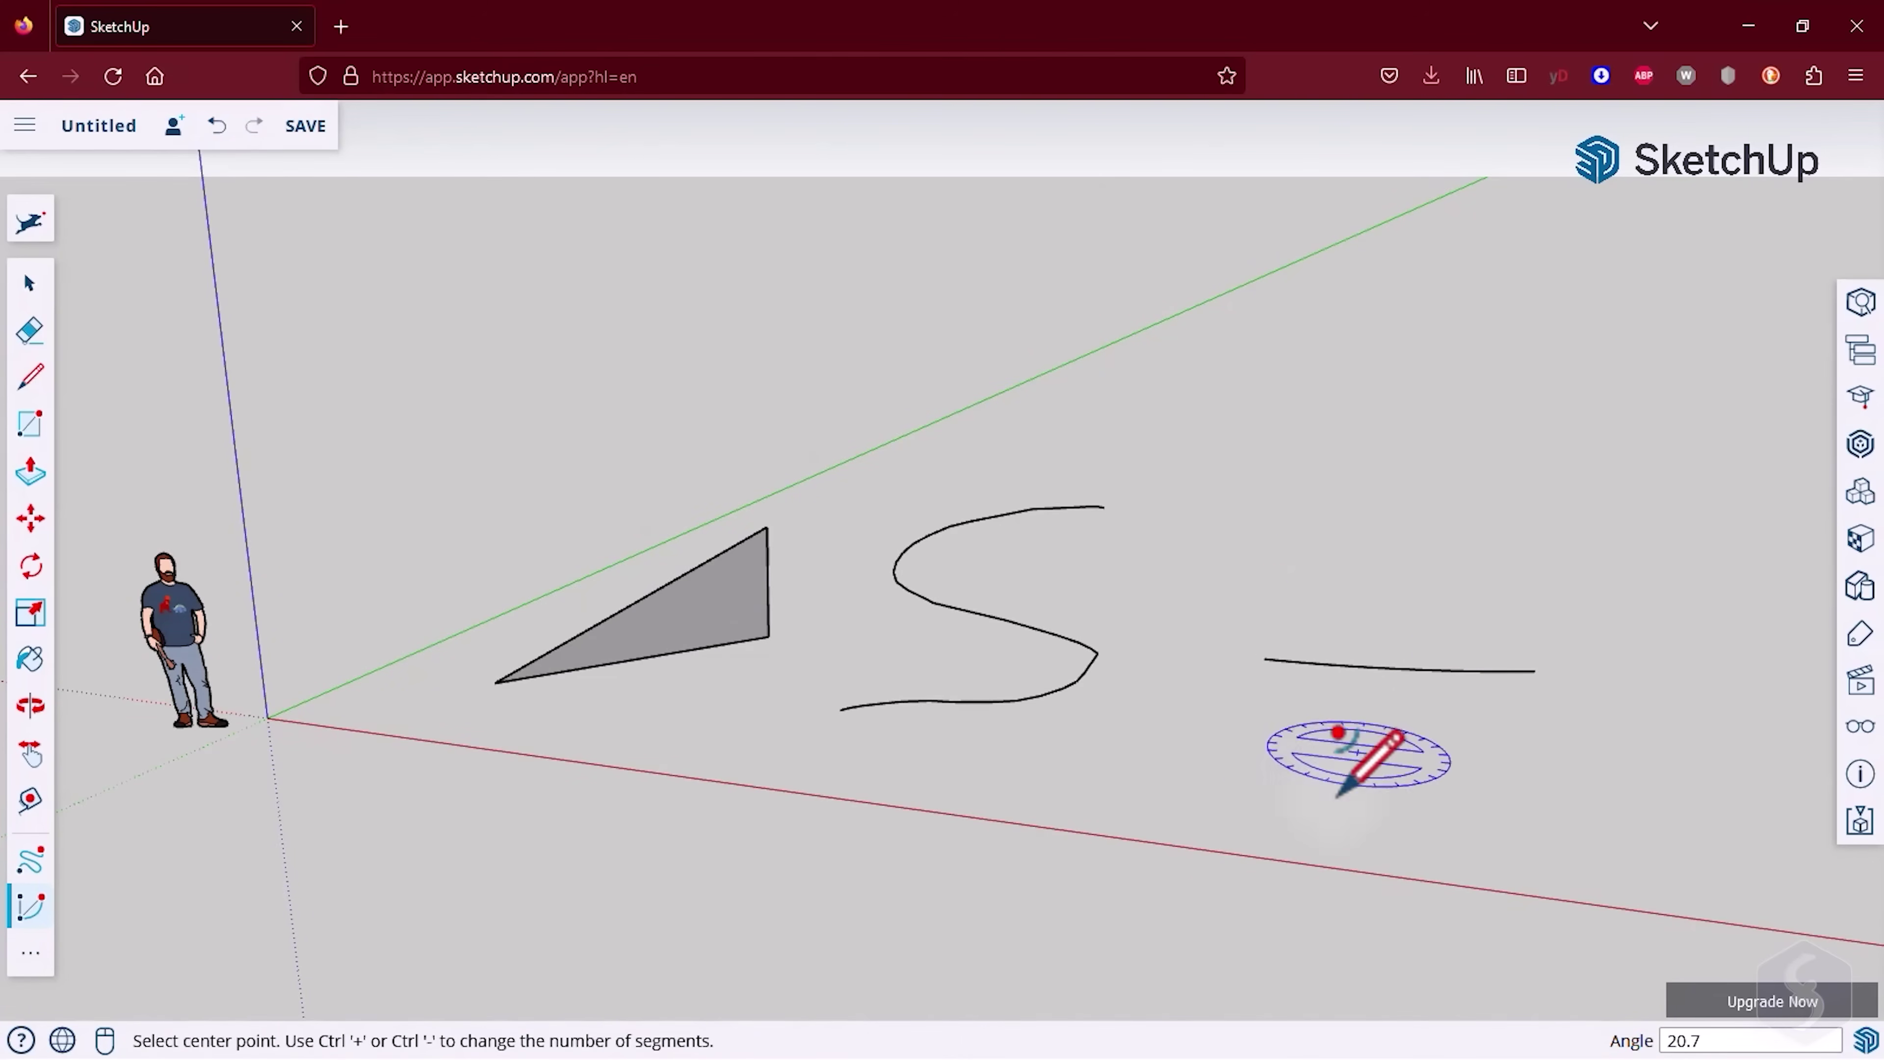
click(1860, 395)
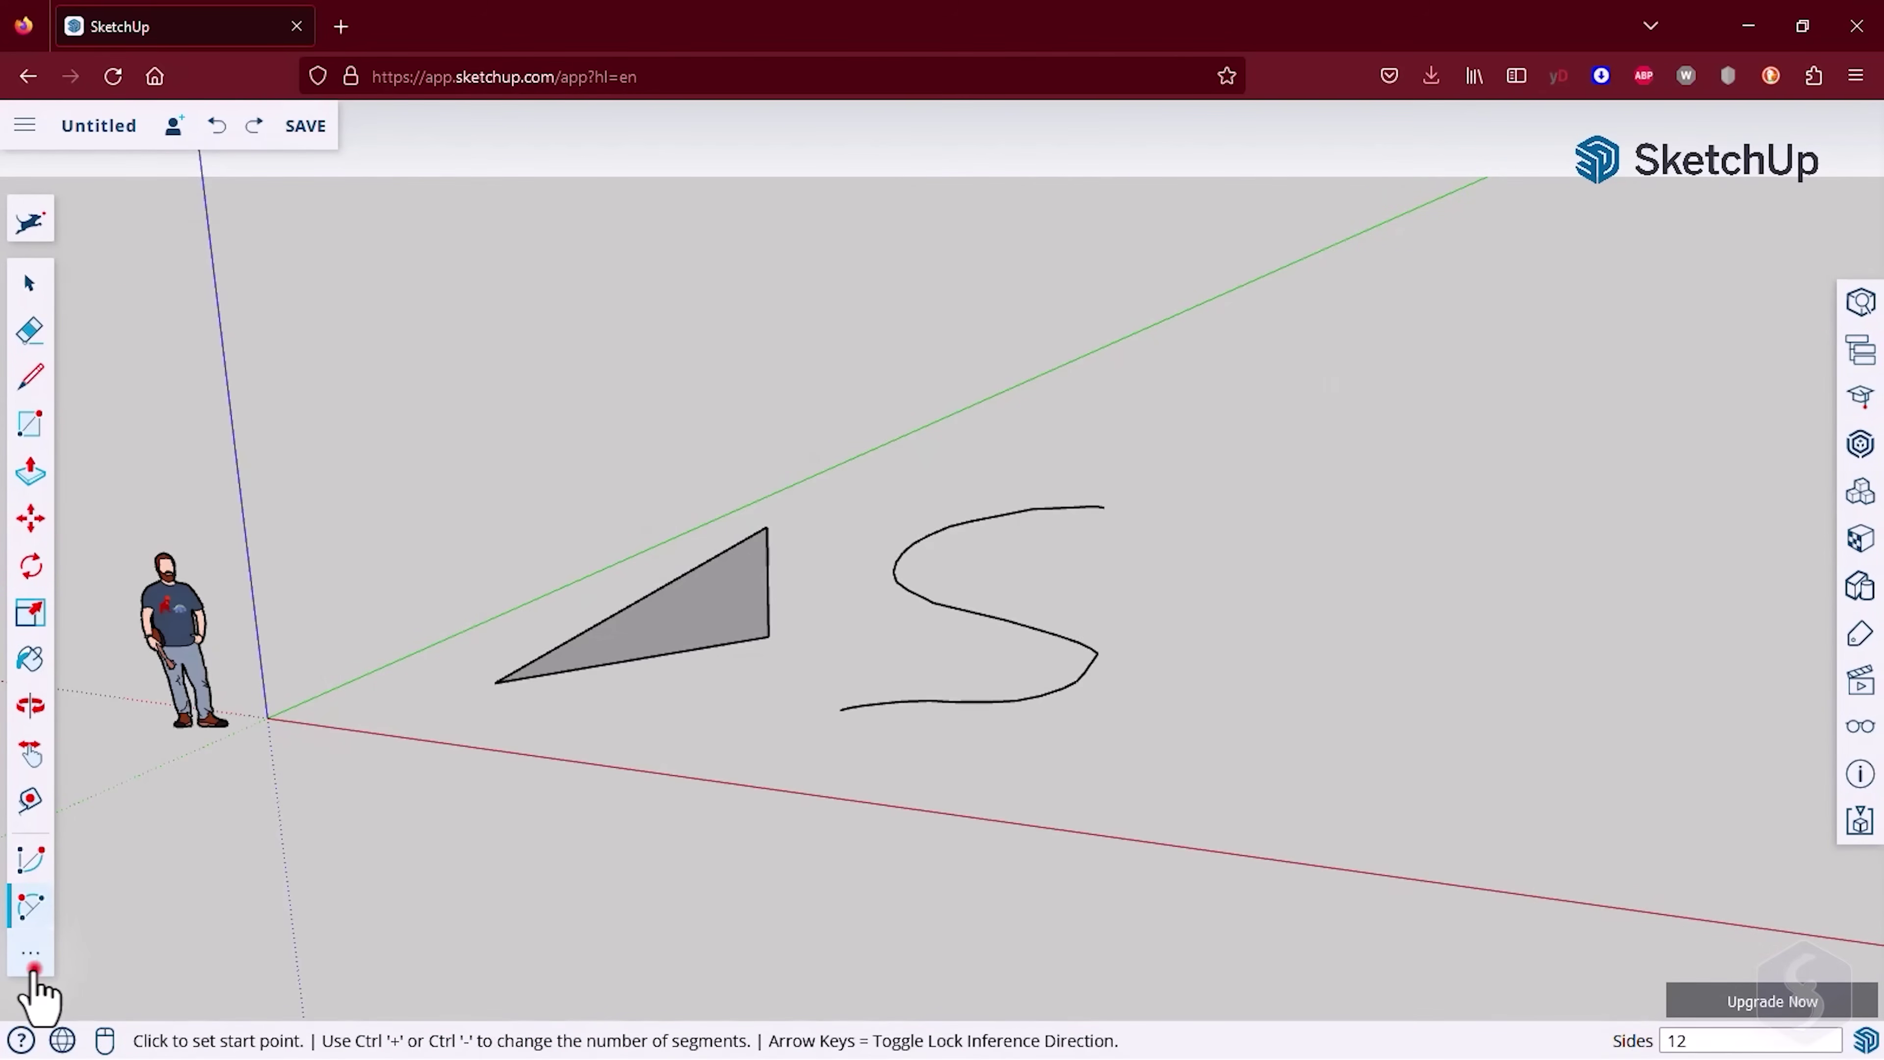
- Draw two hexagons with the Polygon tool to the right of the S curve
click(32, 964)
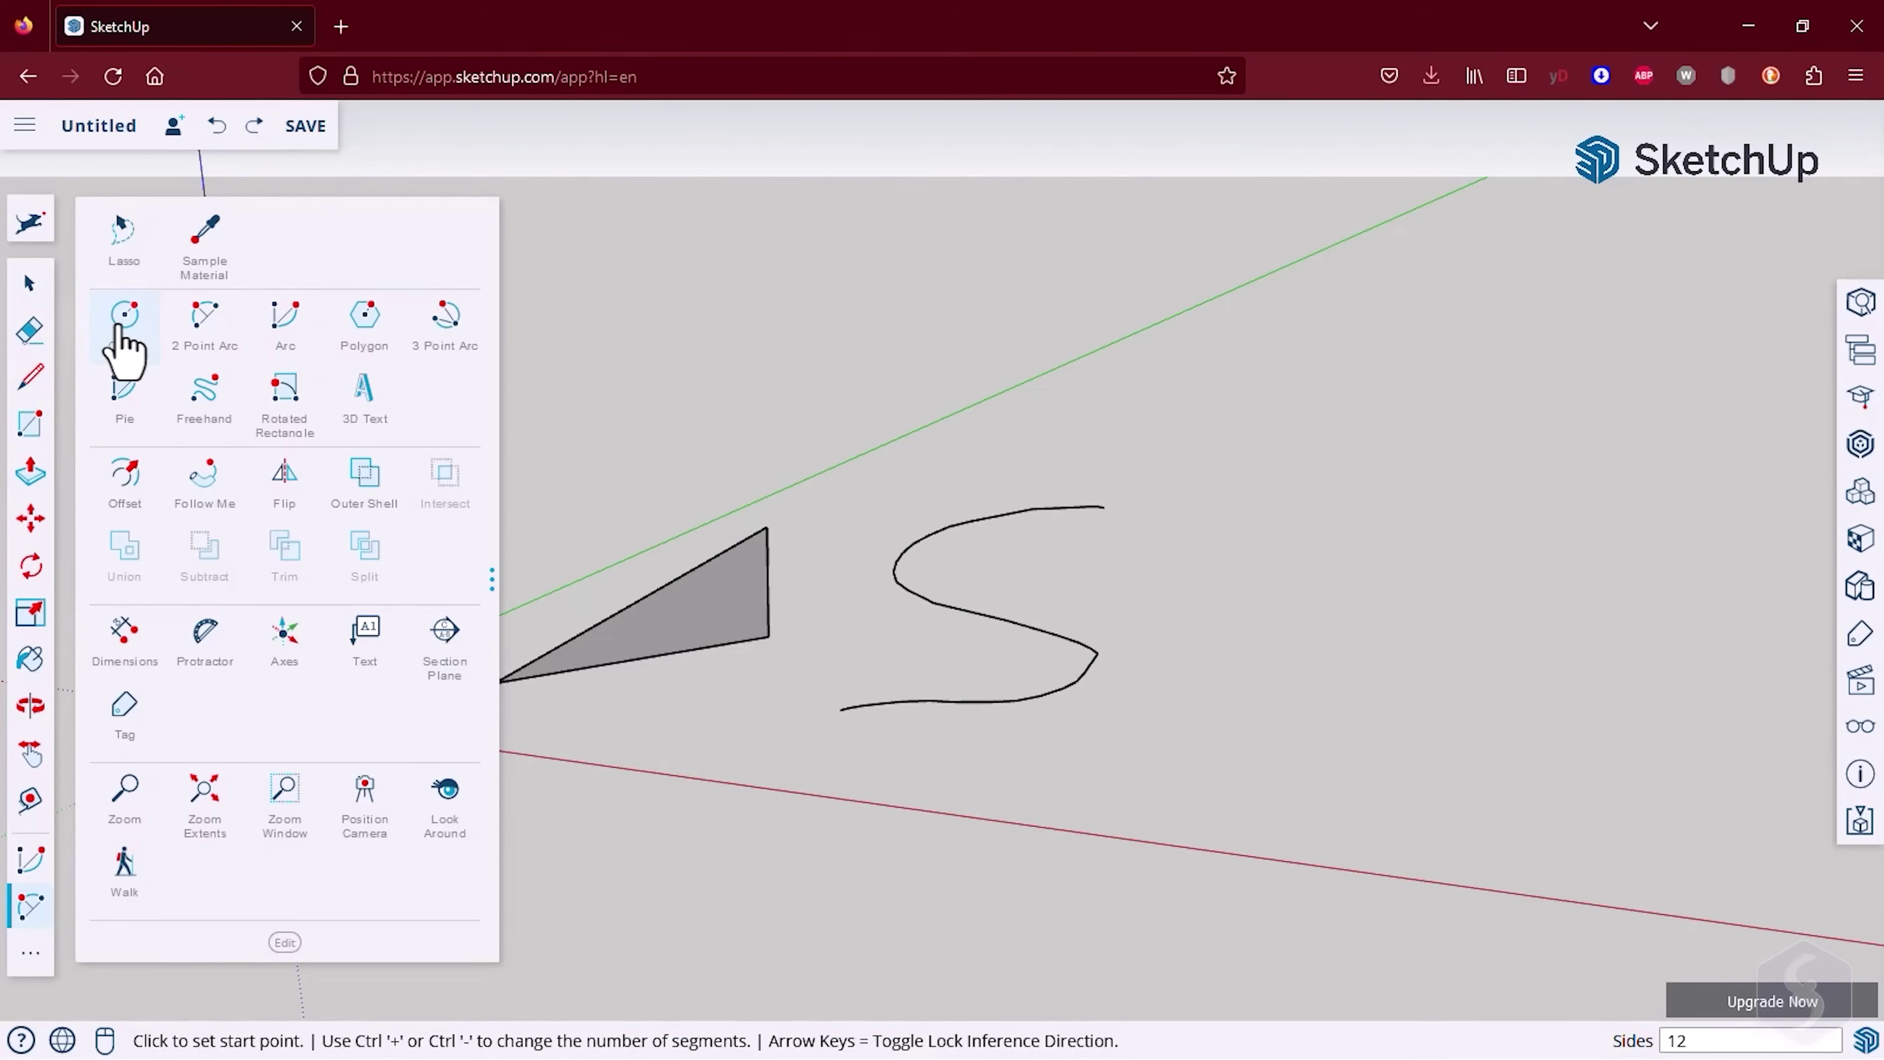
click(353, 326)
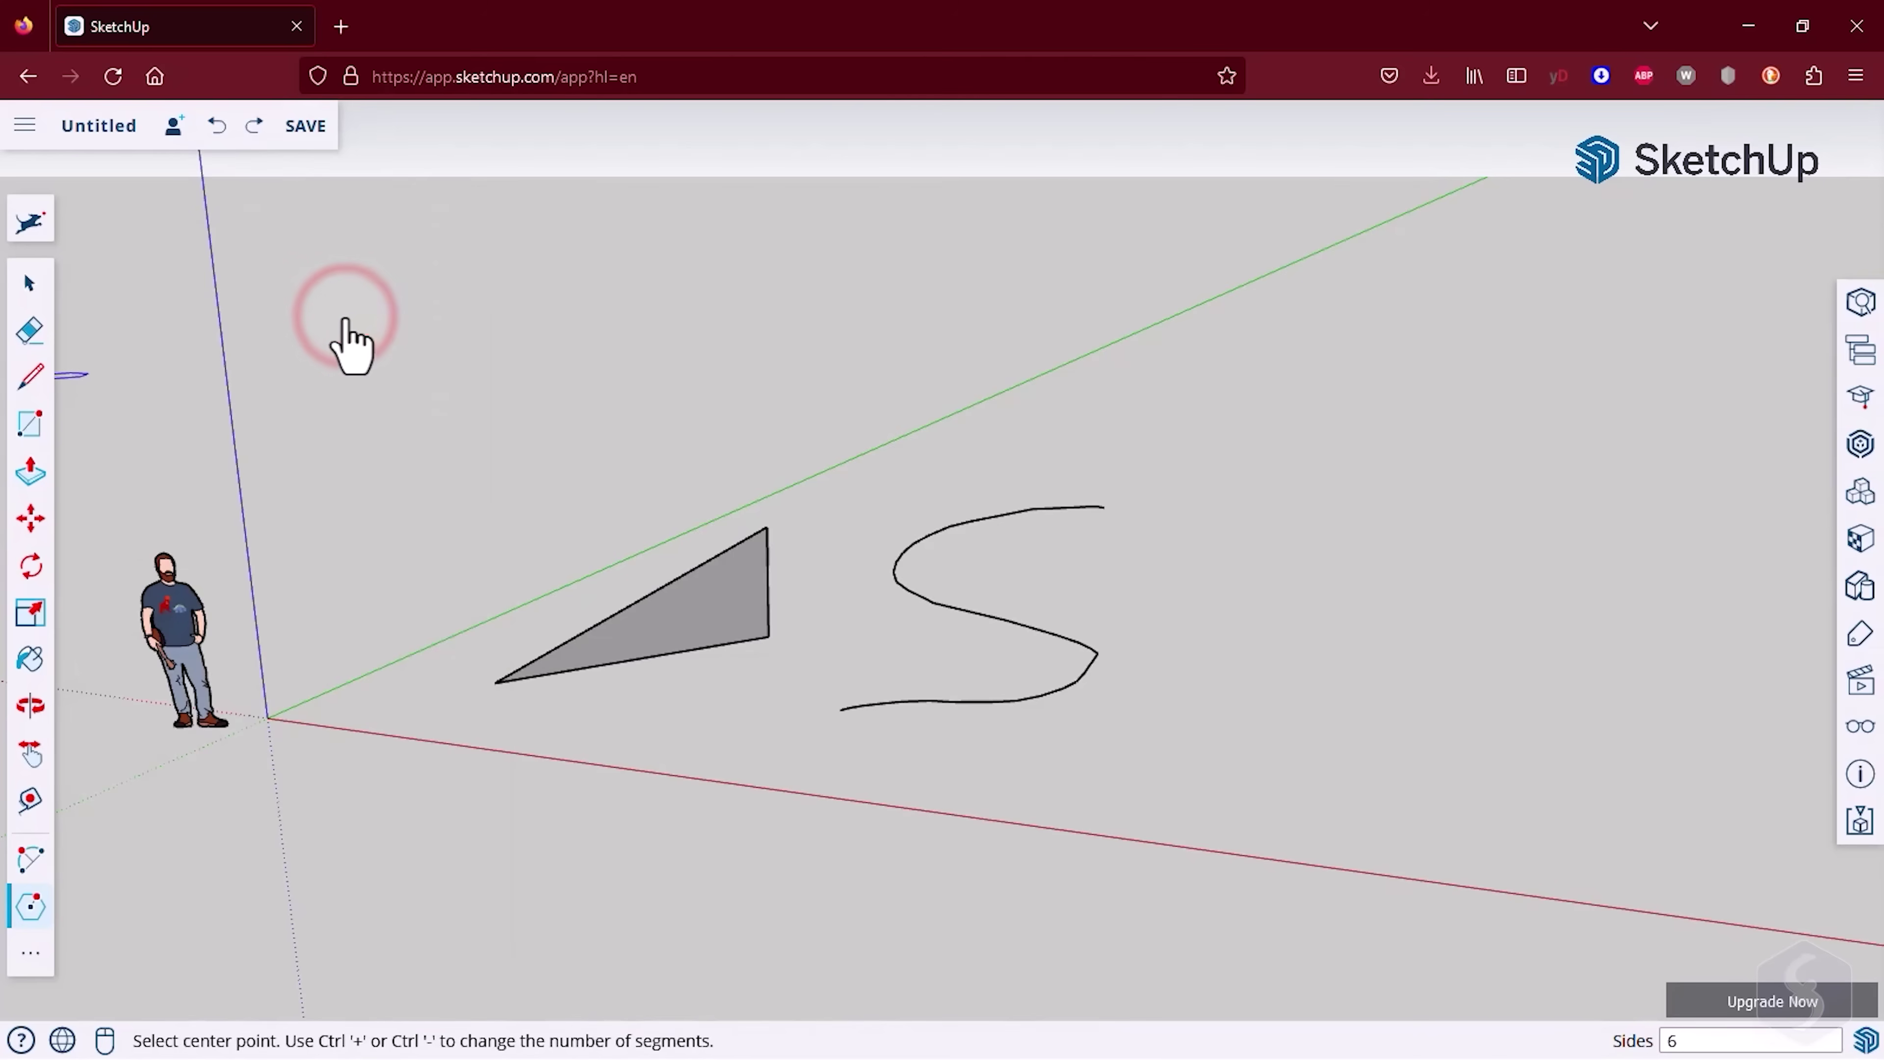
click(1294, 633)
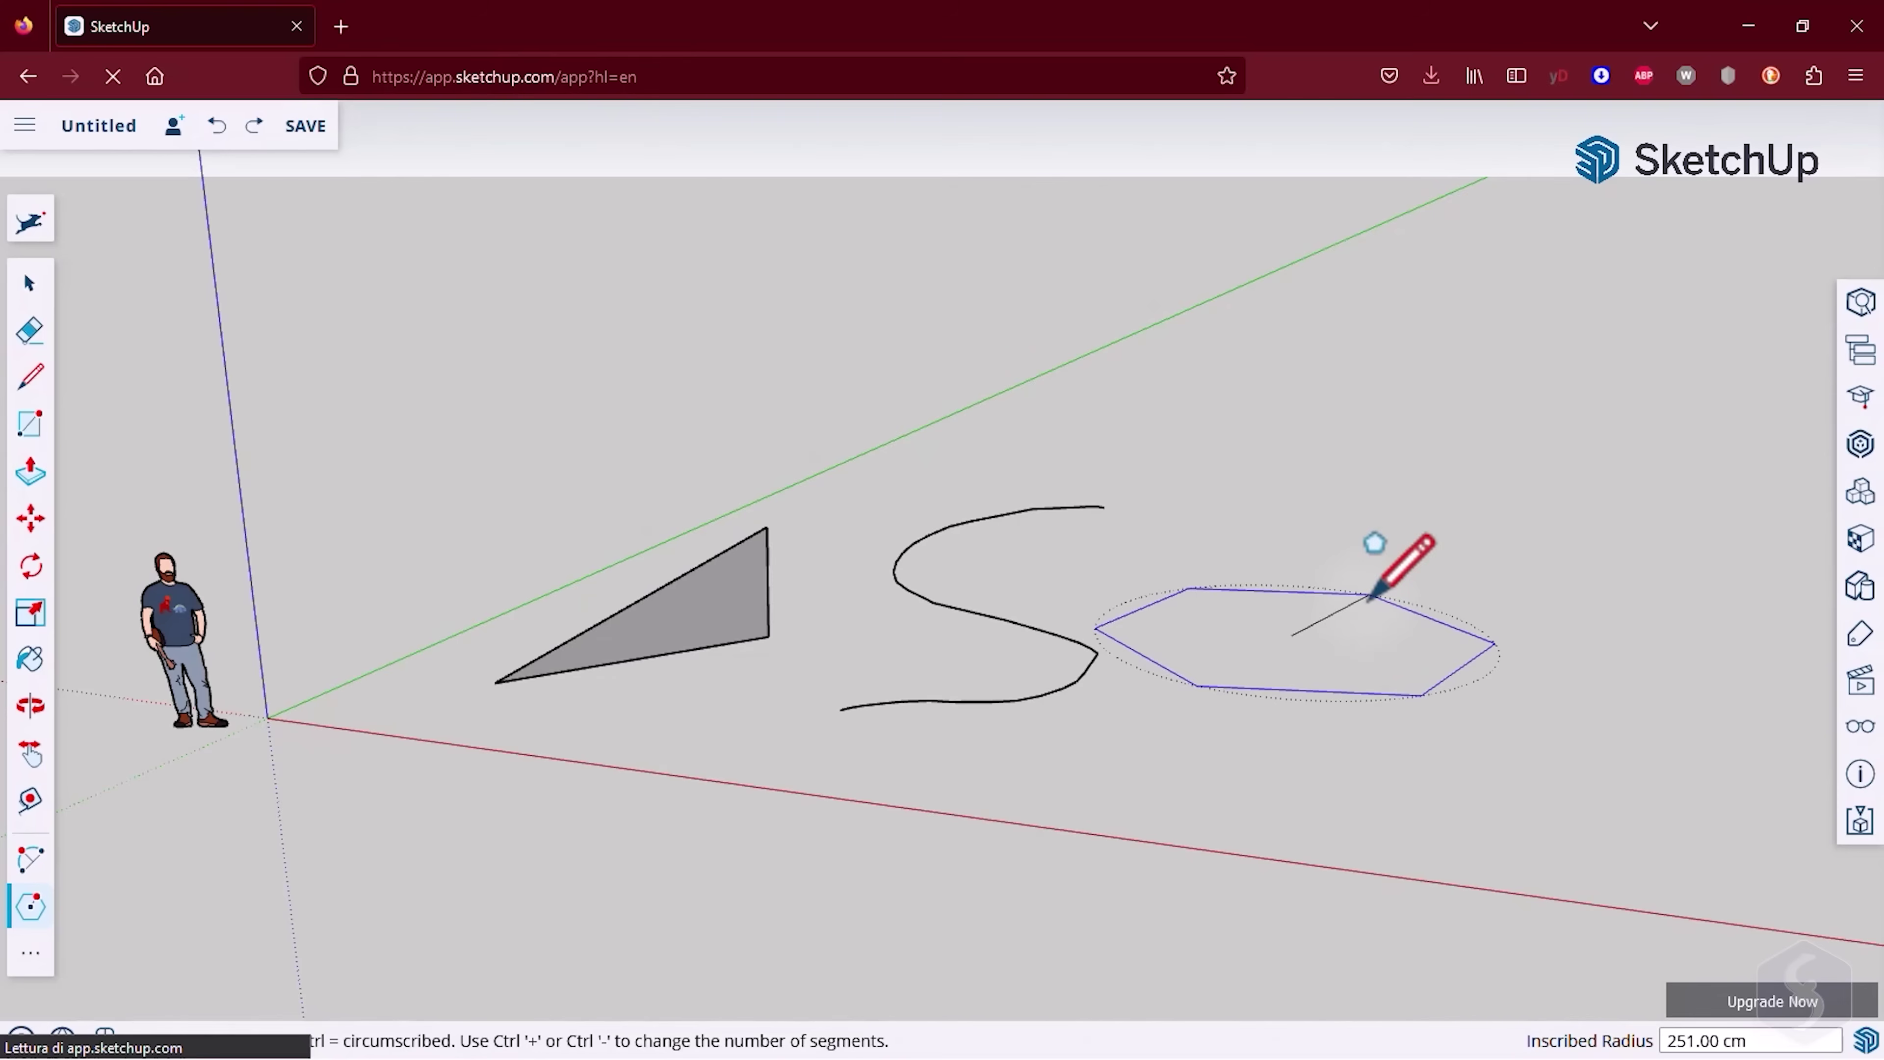
click(1363, 601)
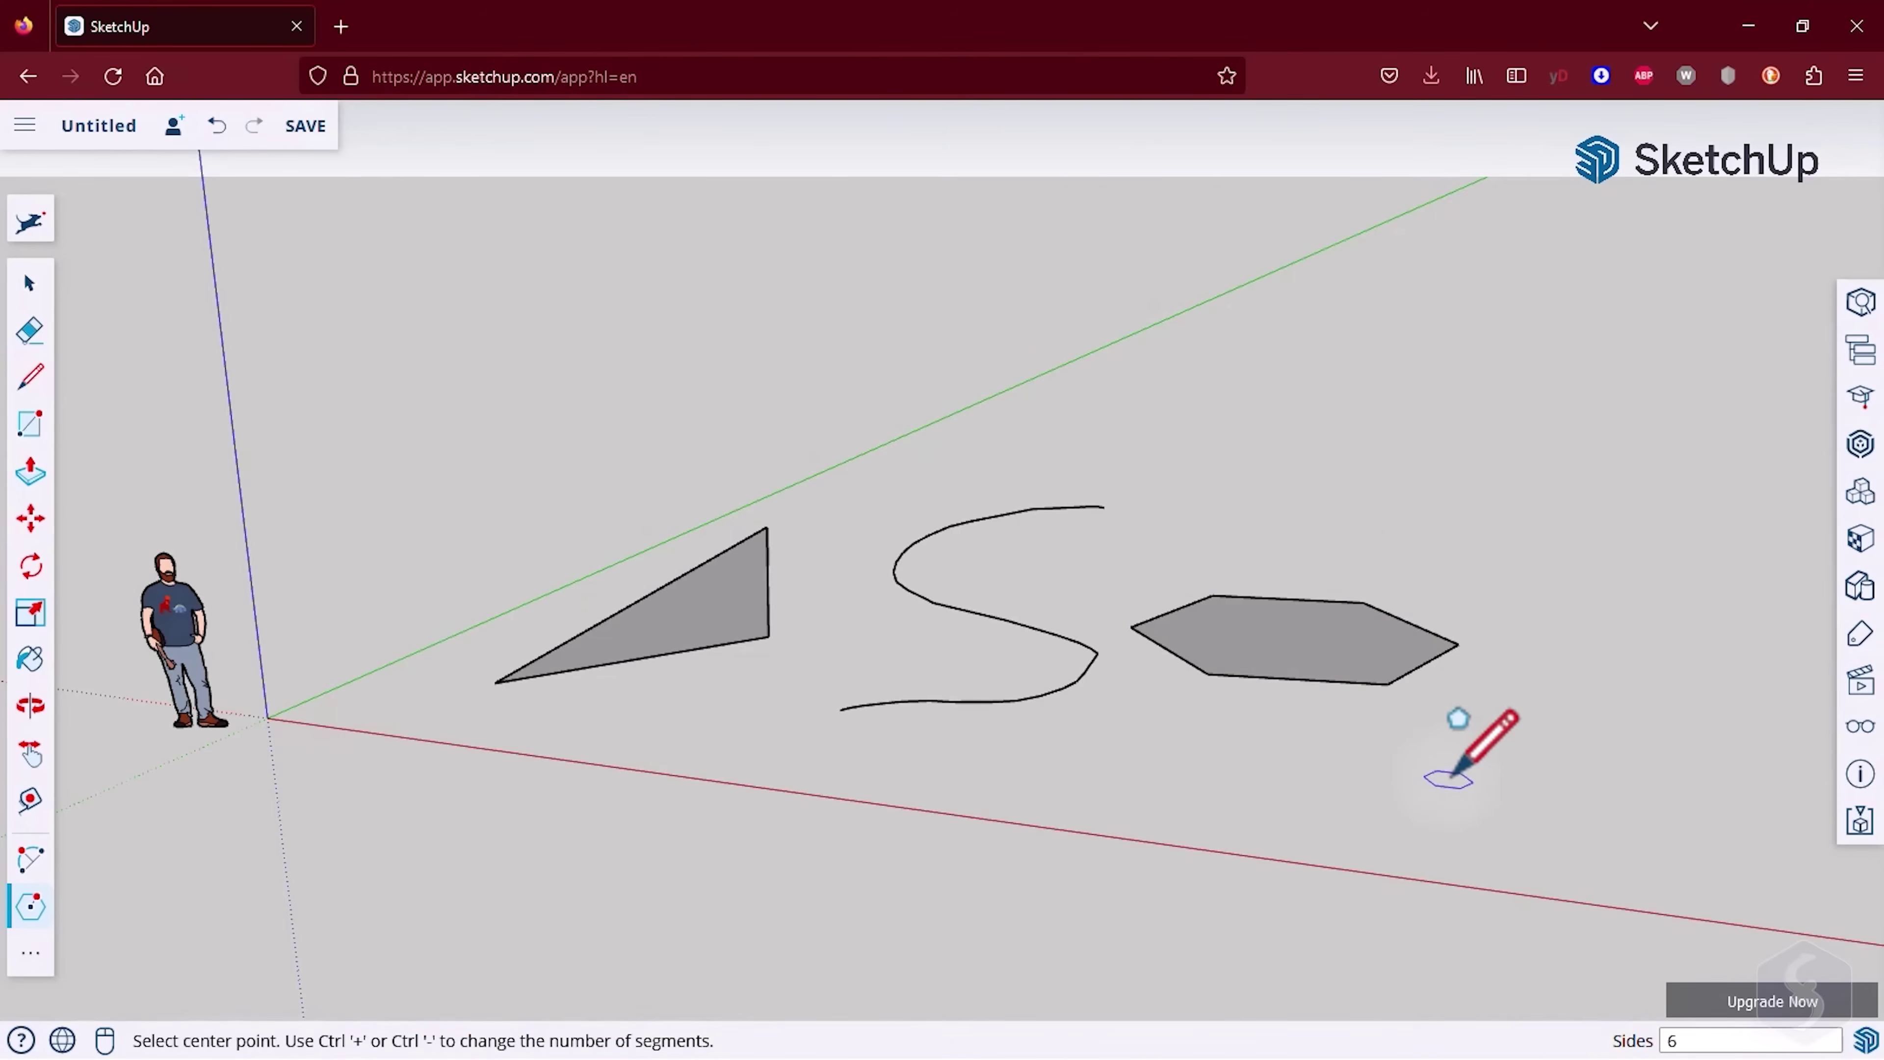
scroll(1450, 775, up, 3)
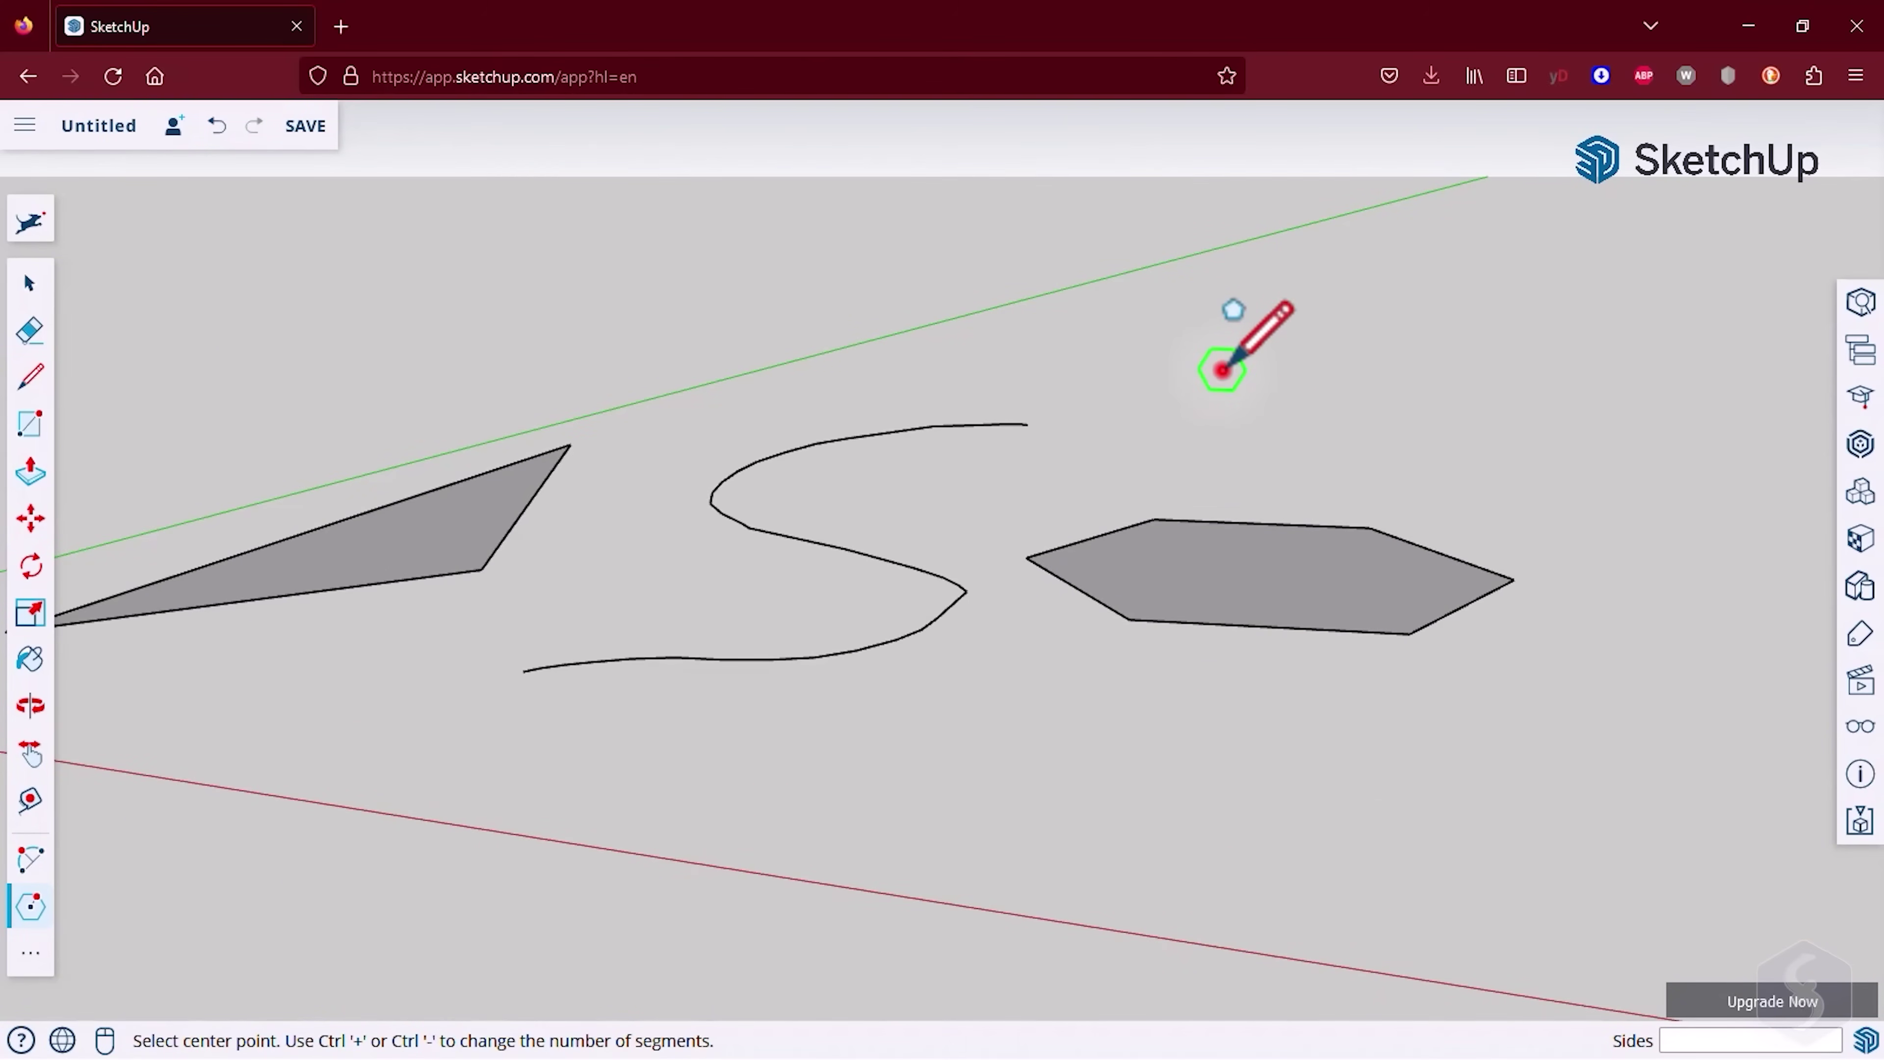
click(1222, 369)
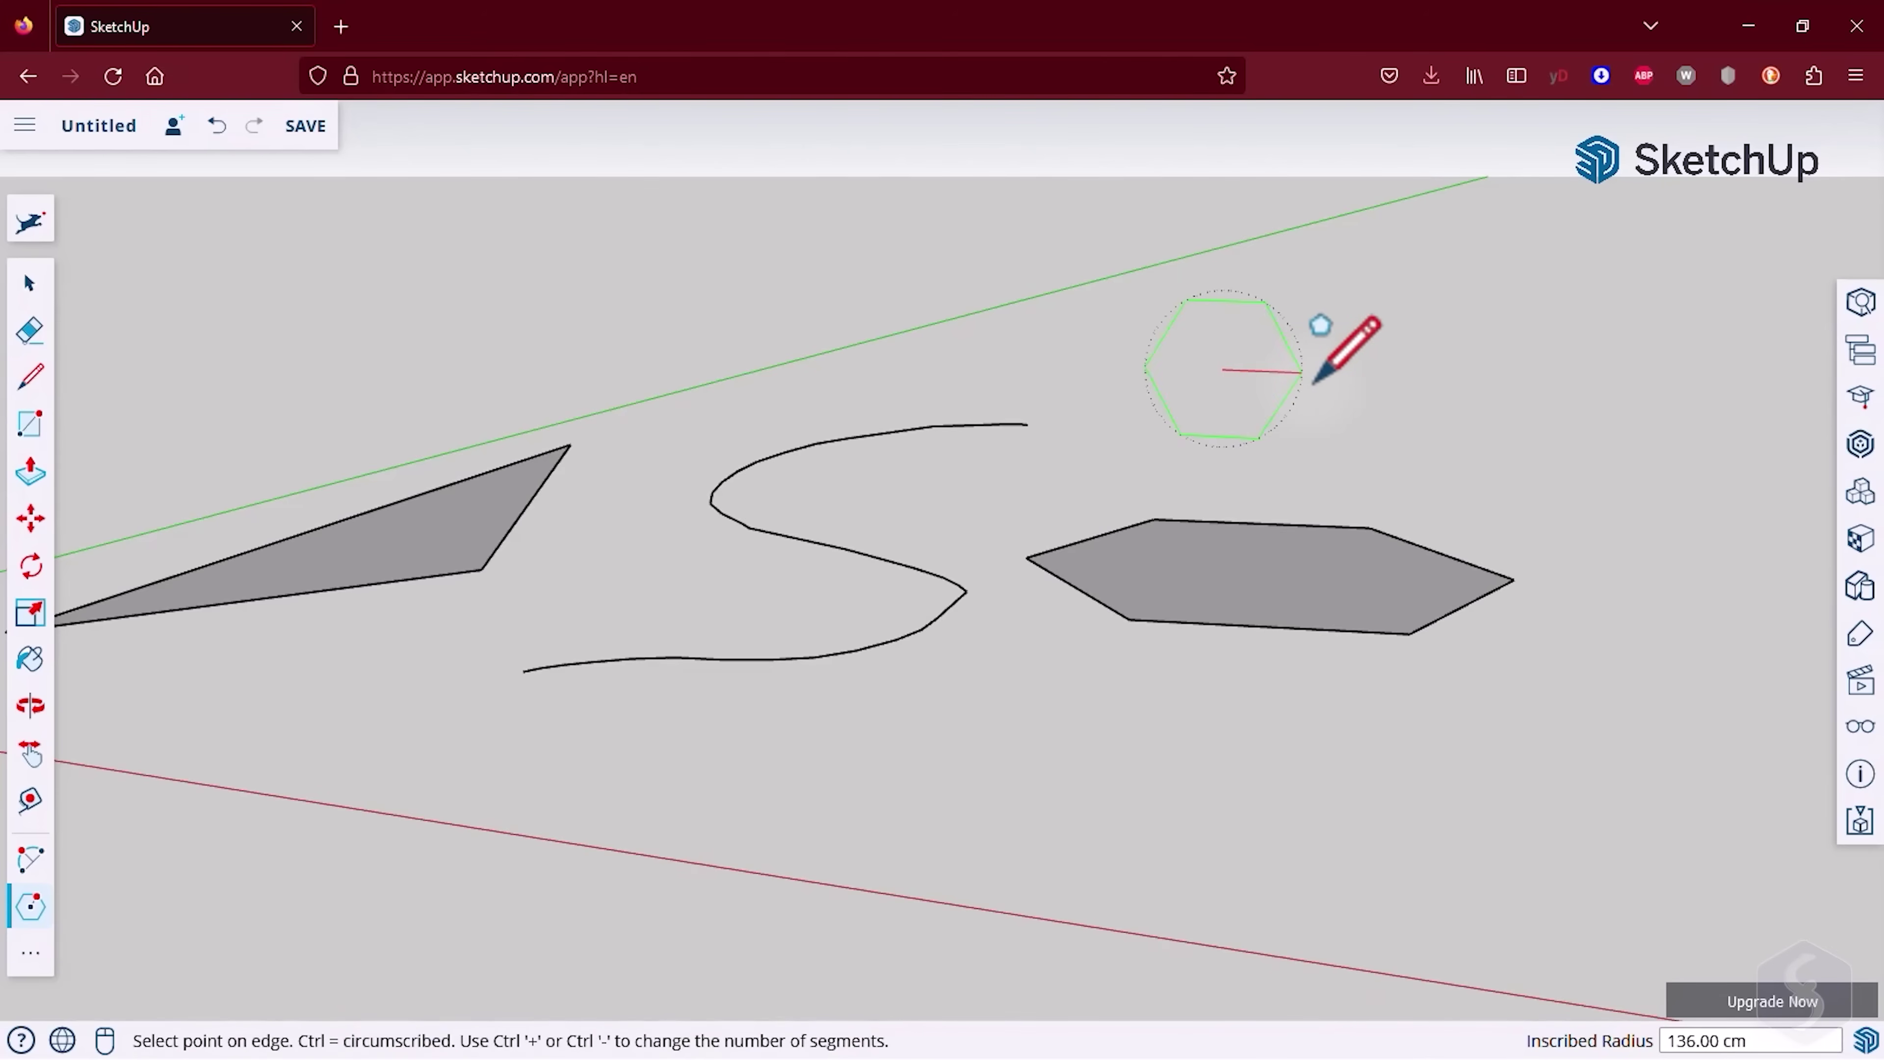
click(1335, 372)
scroll(1302, 512, down, 3)
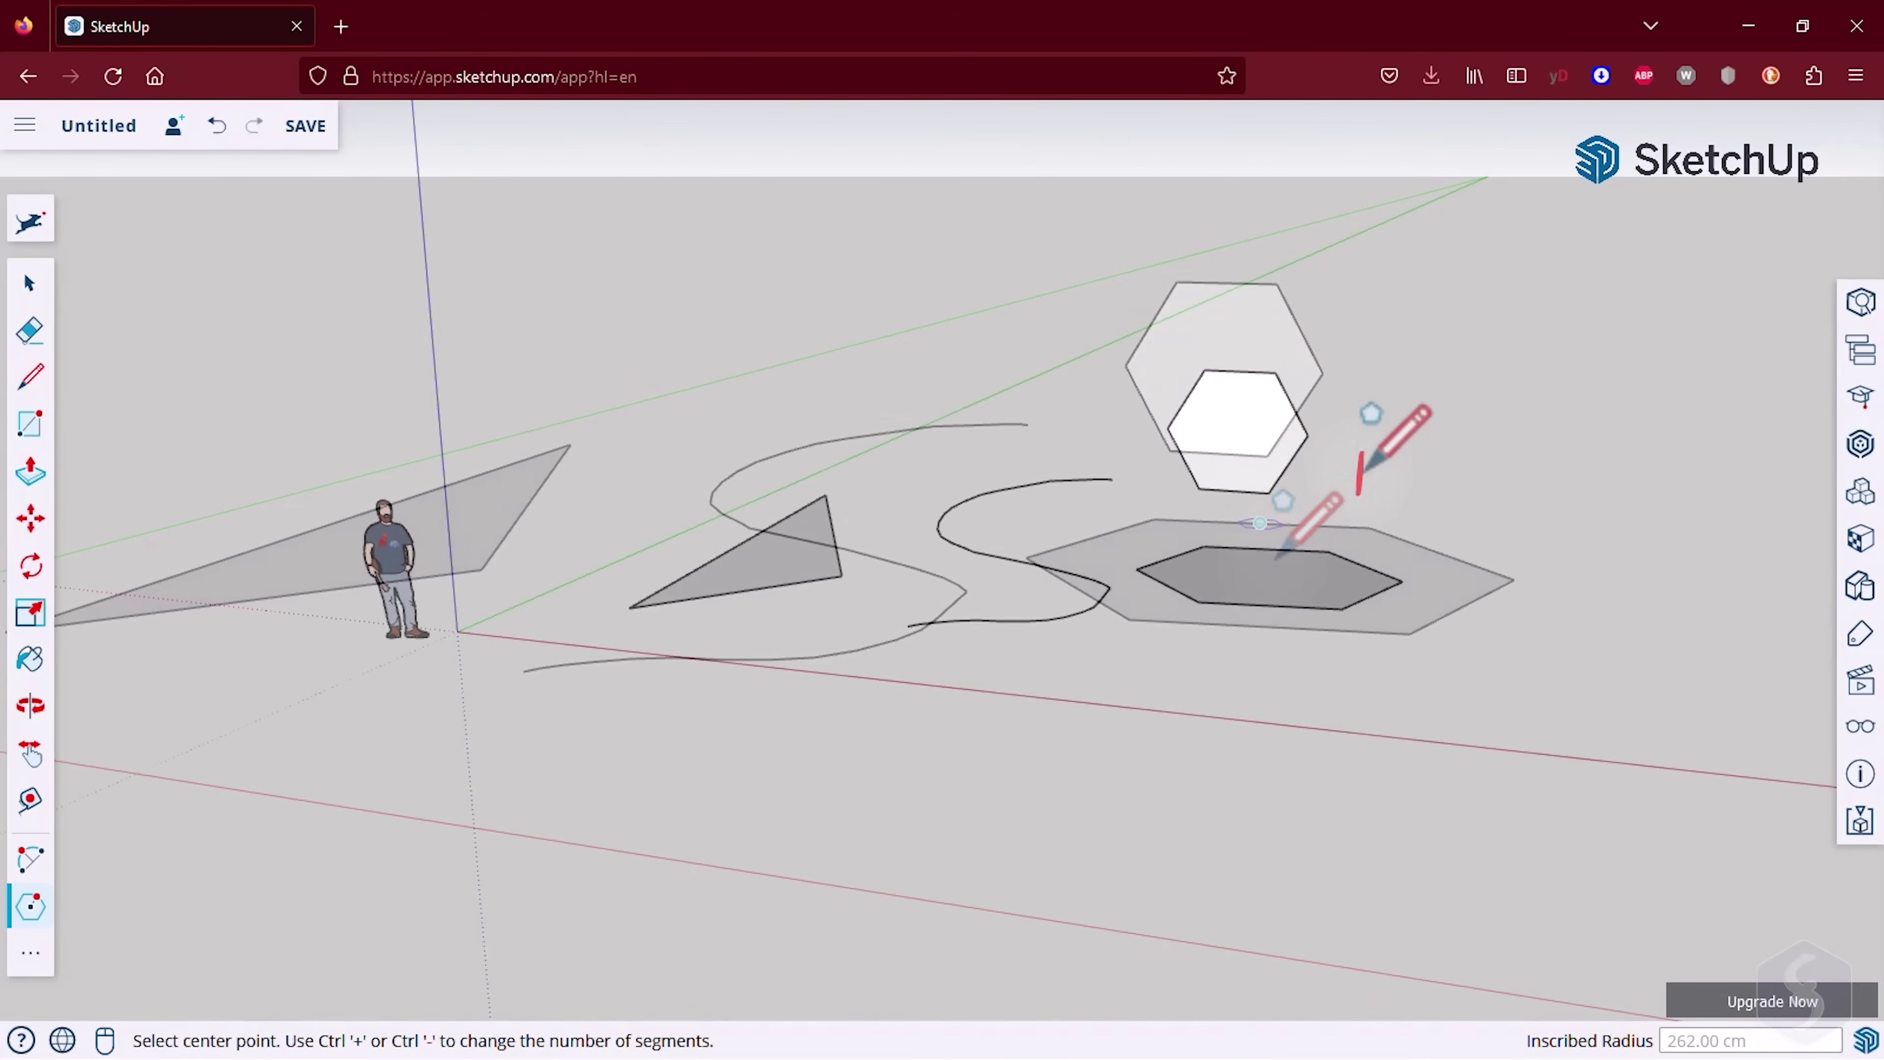
- Draw an upright hexagon above the triangle, cancel another, and undo the last hexagon
click(708, 404)
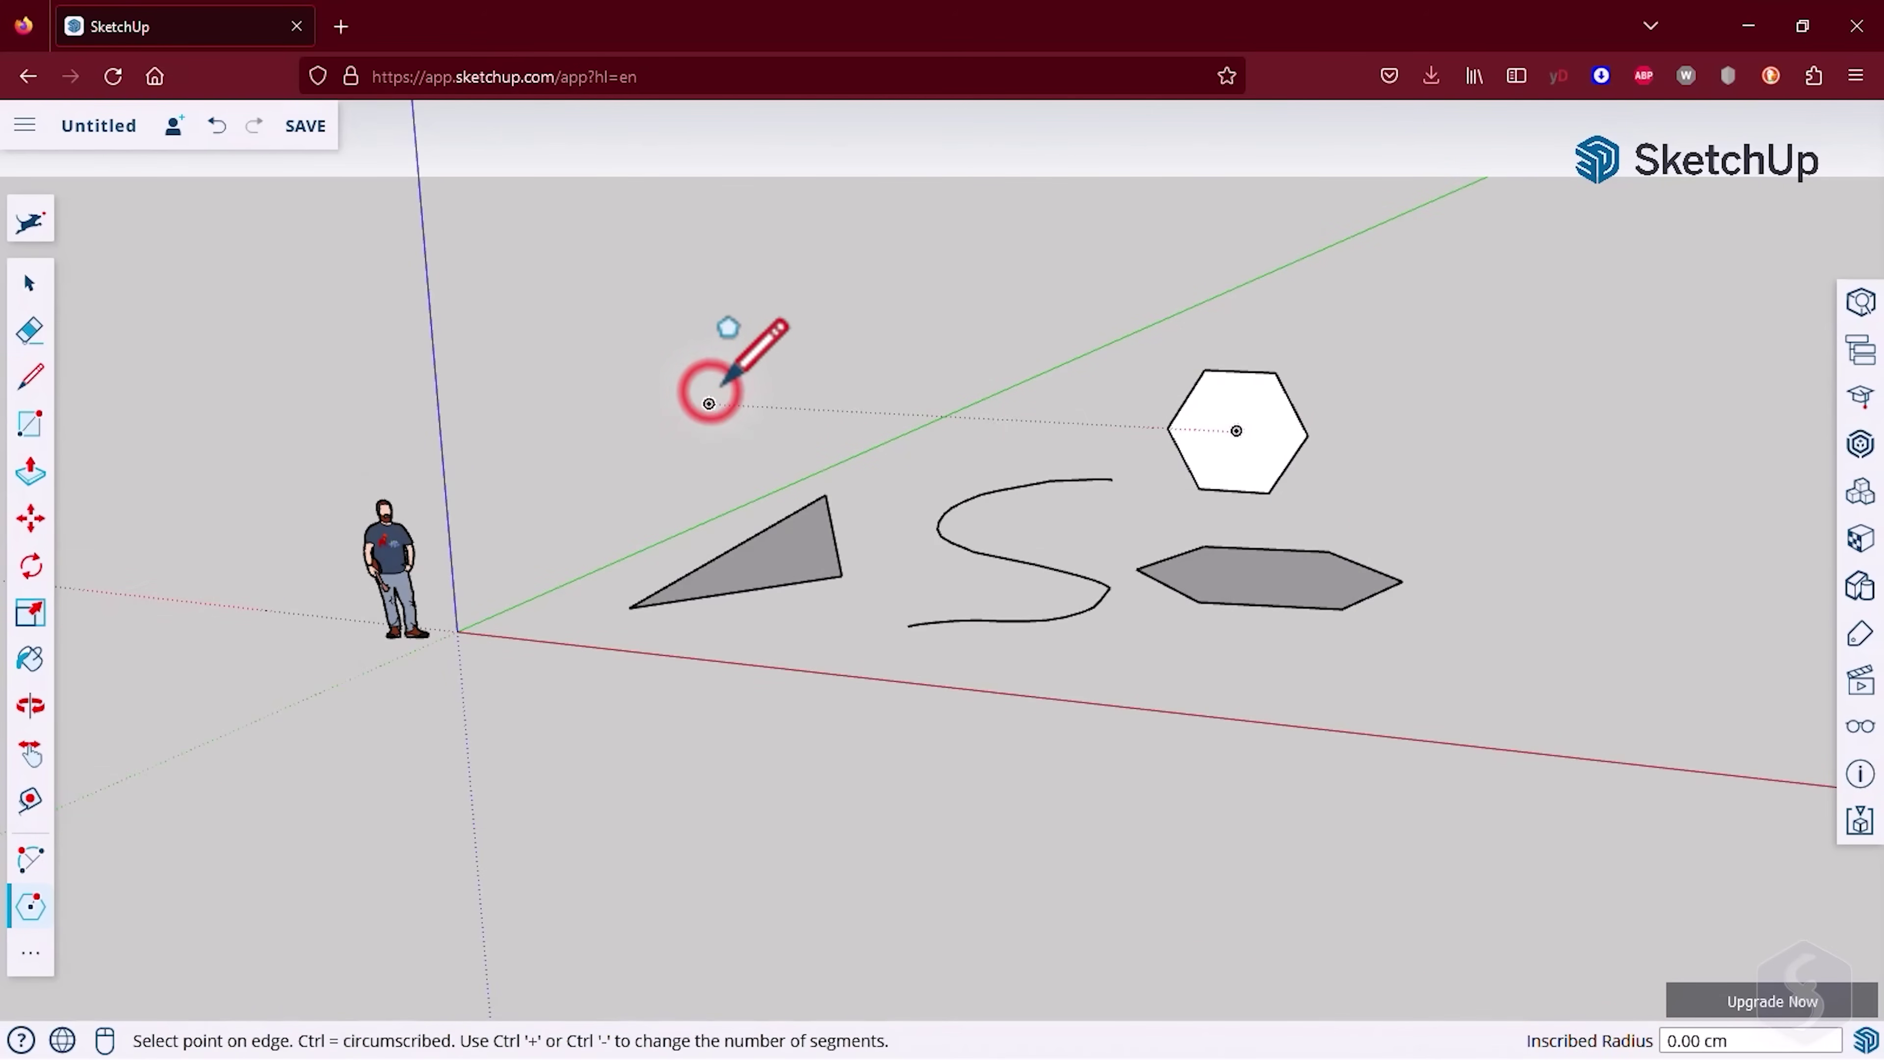
click(742, 389)
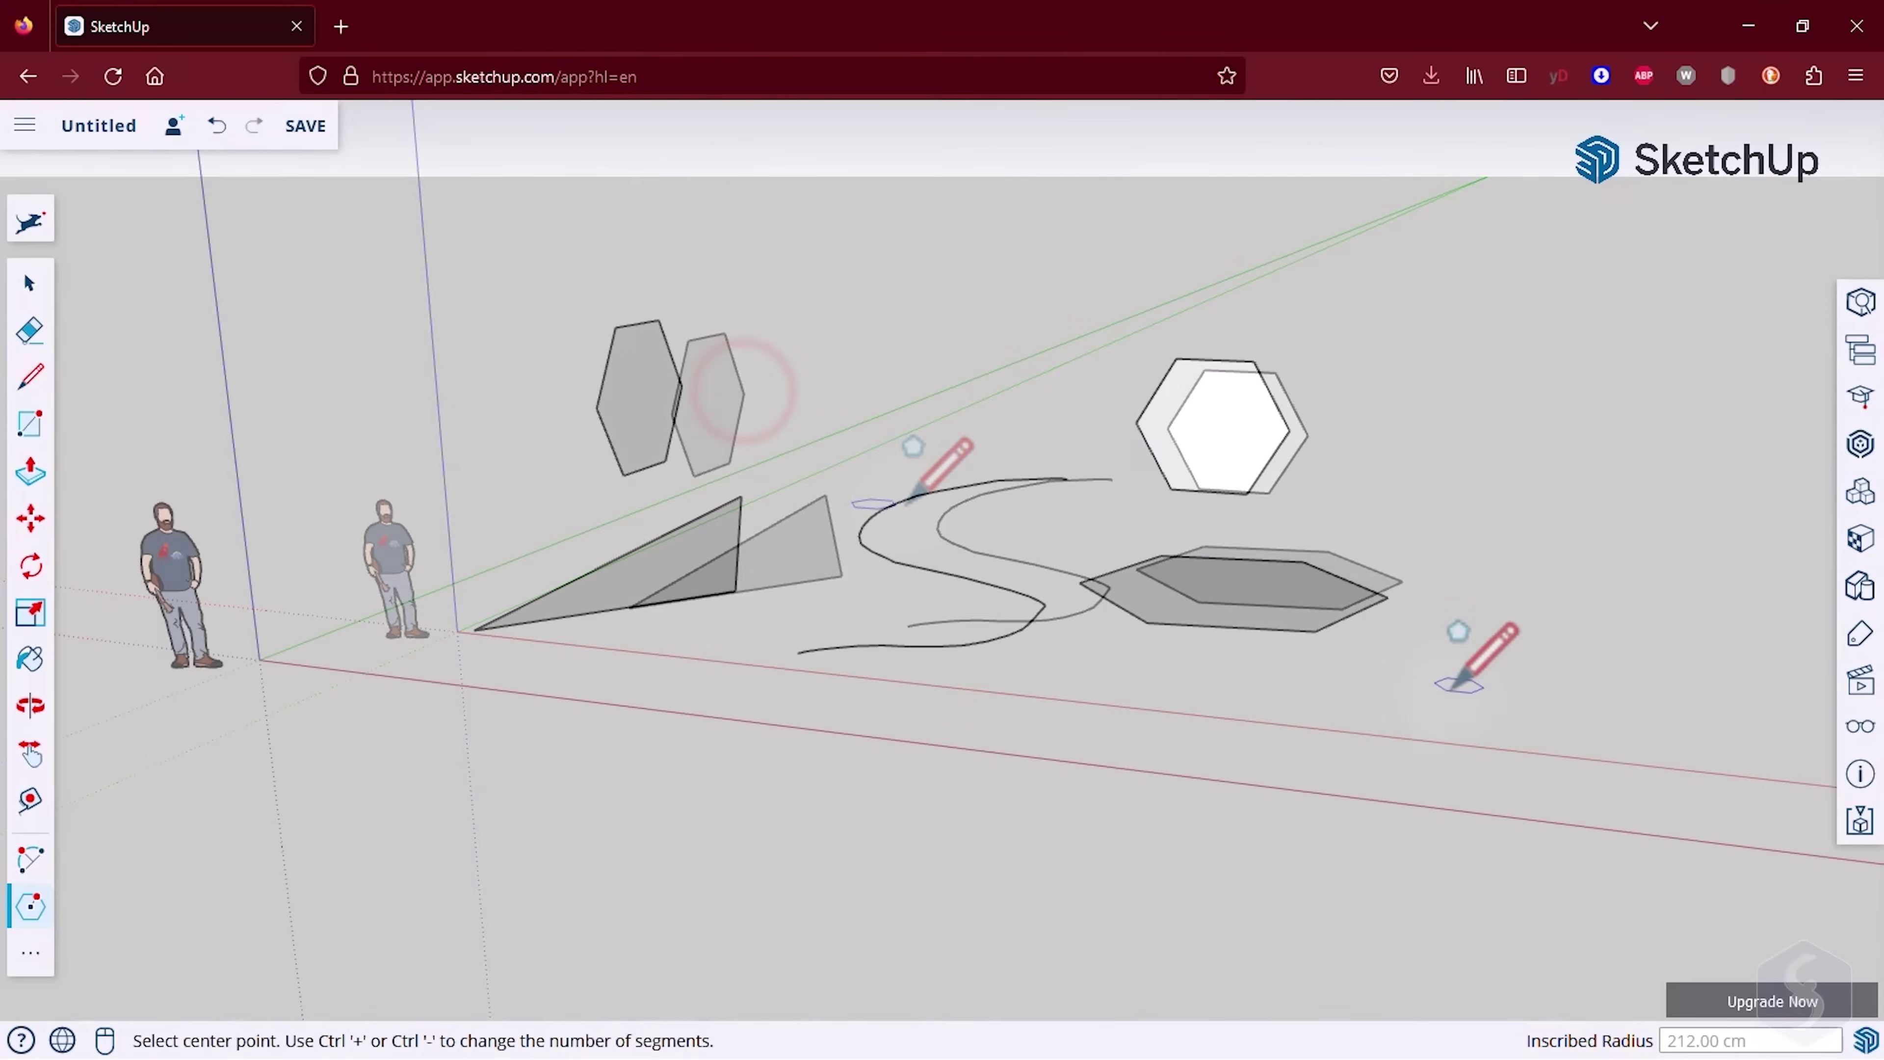
click(1443, 701)
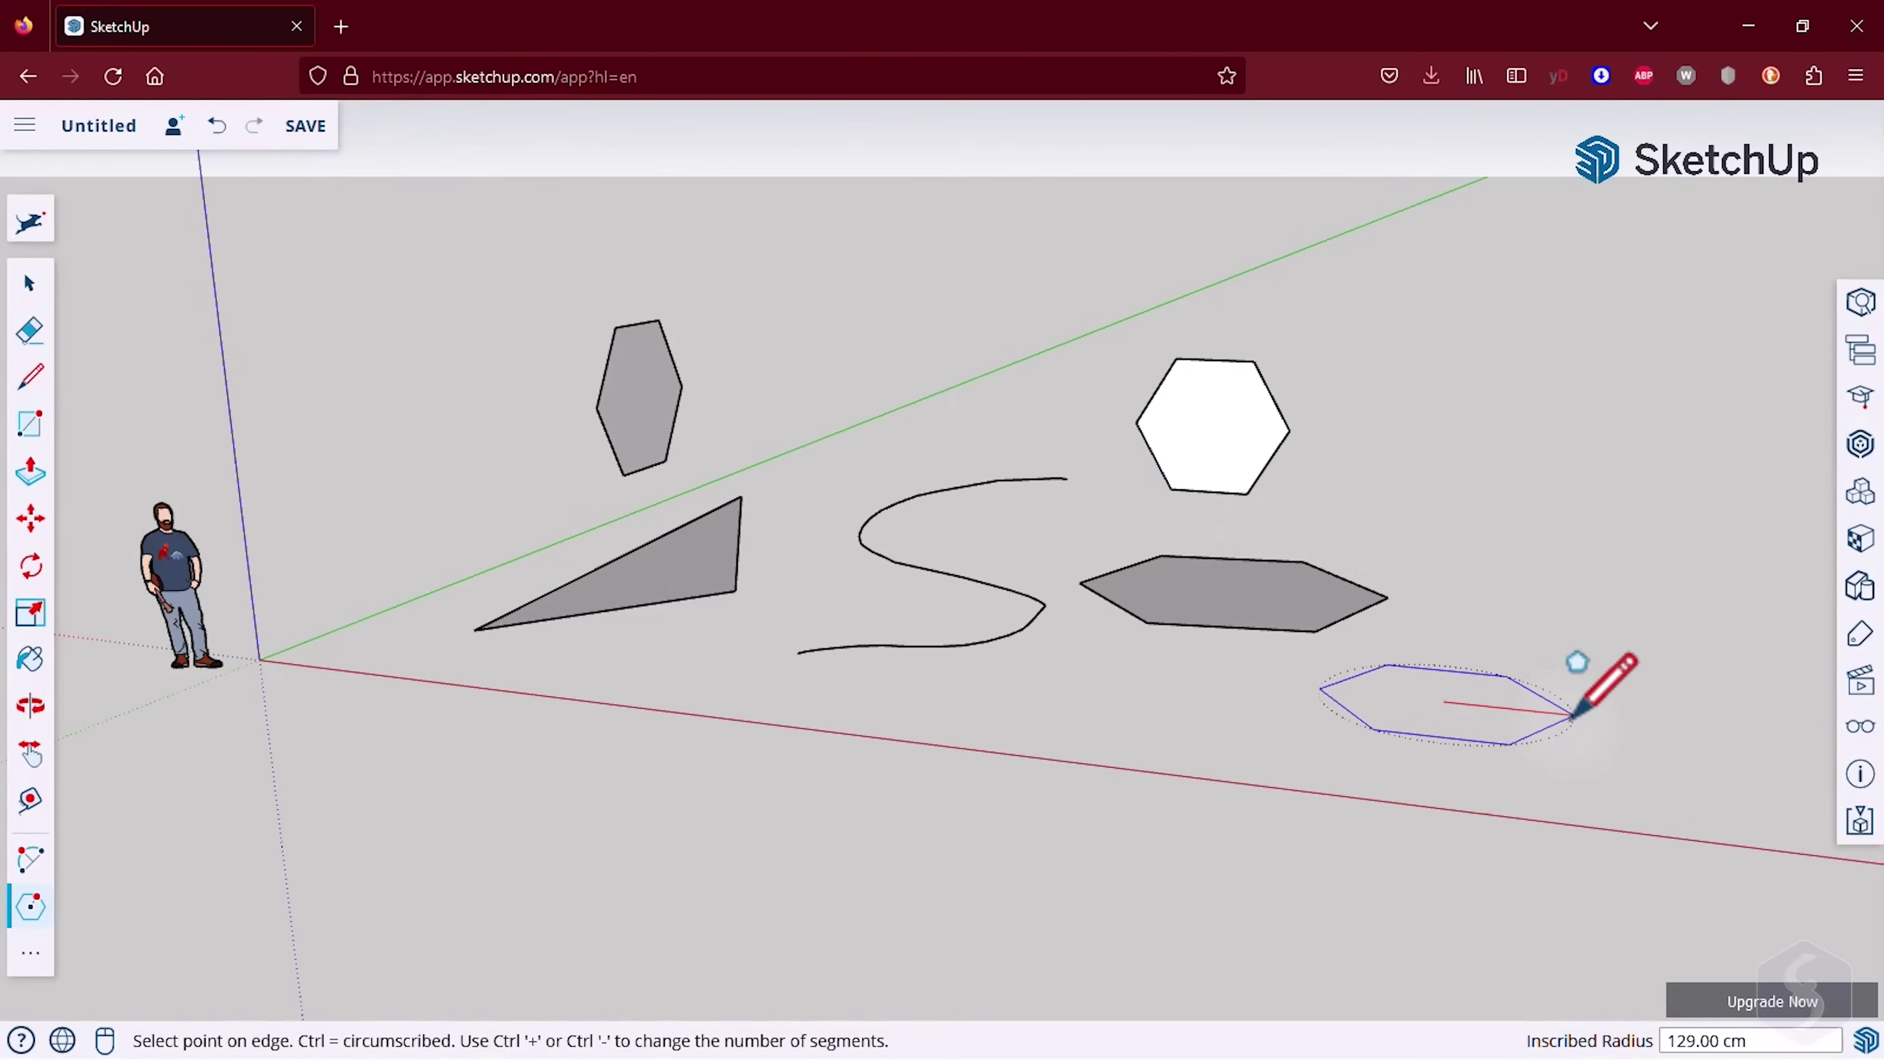
key(Escape)
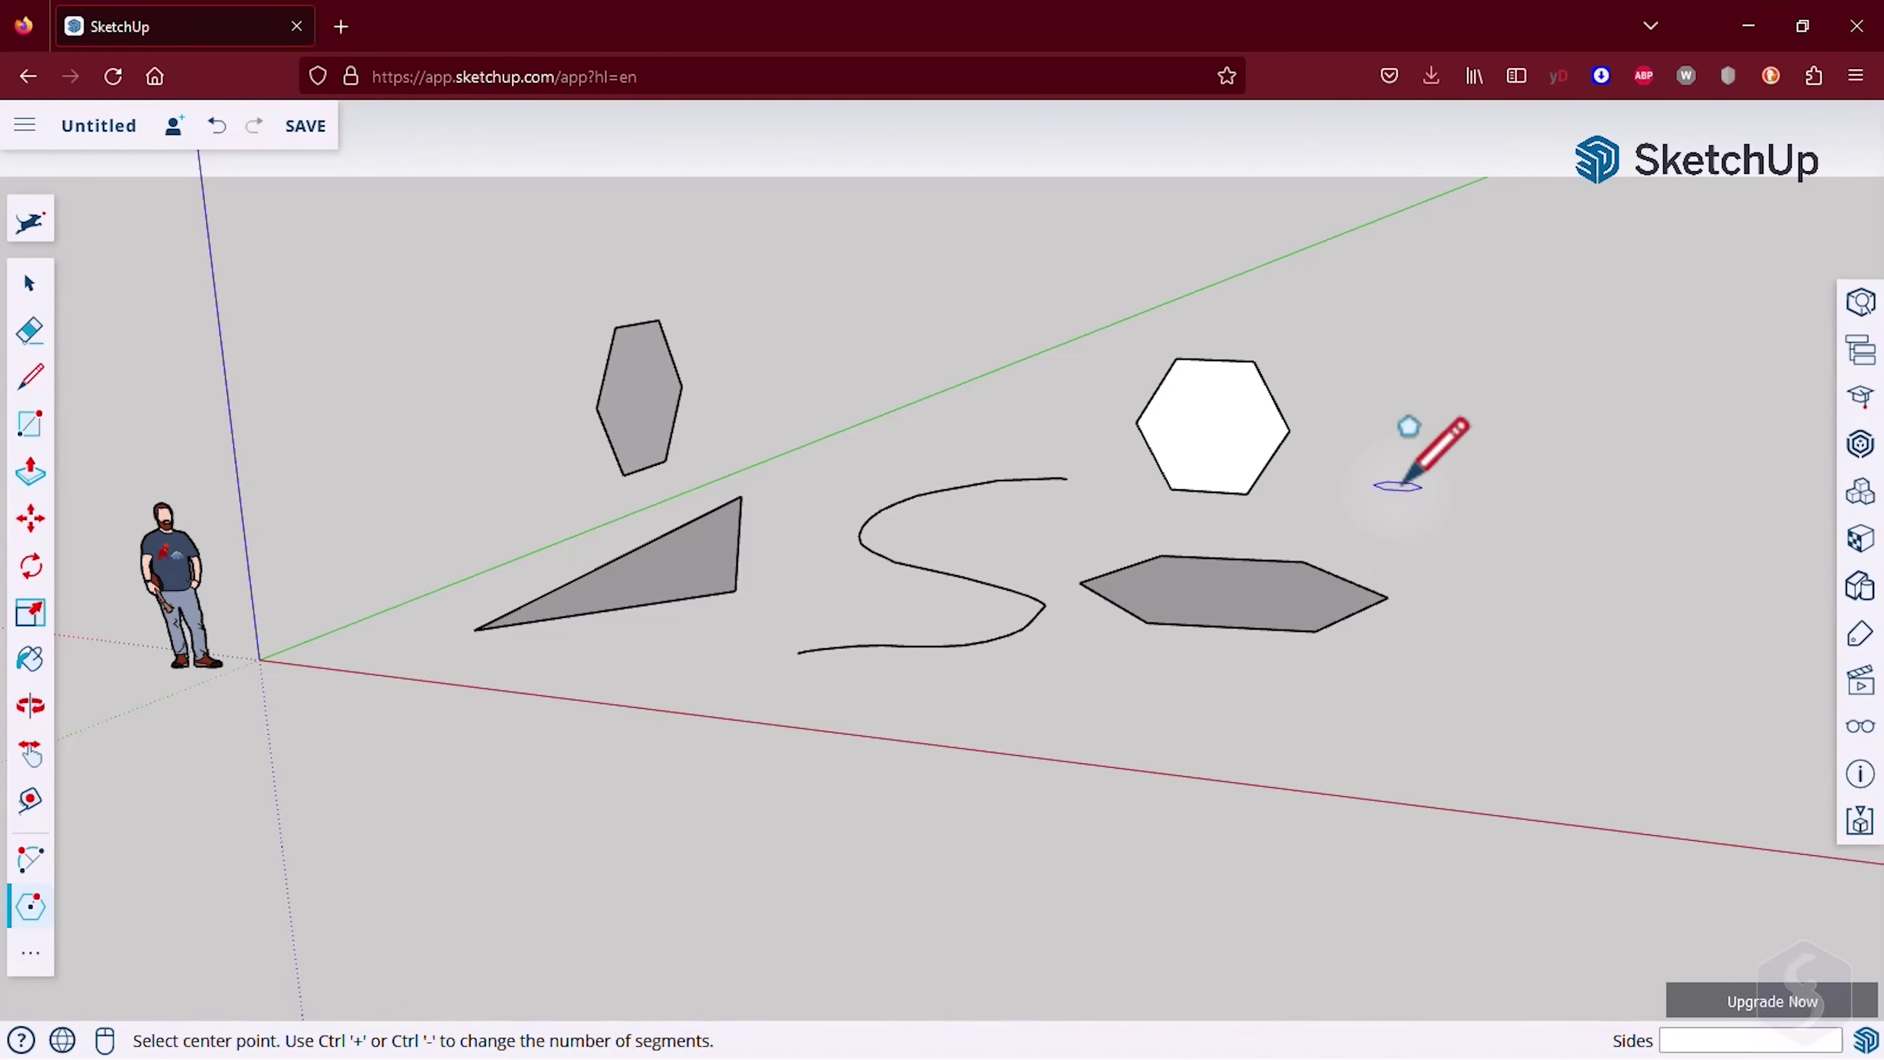
key(ctrl+z)
key(ctrl+z)
key(ctrl+z)
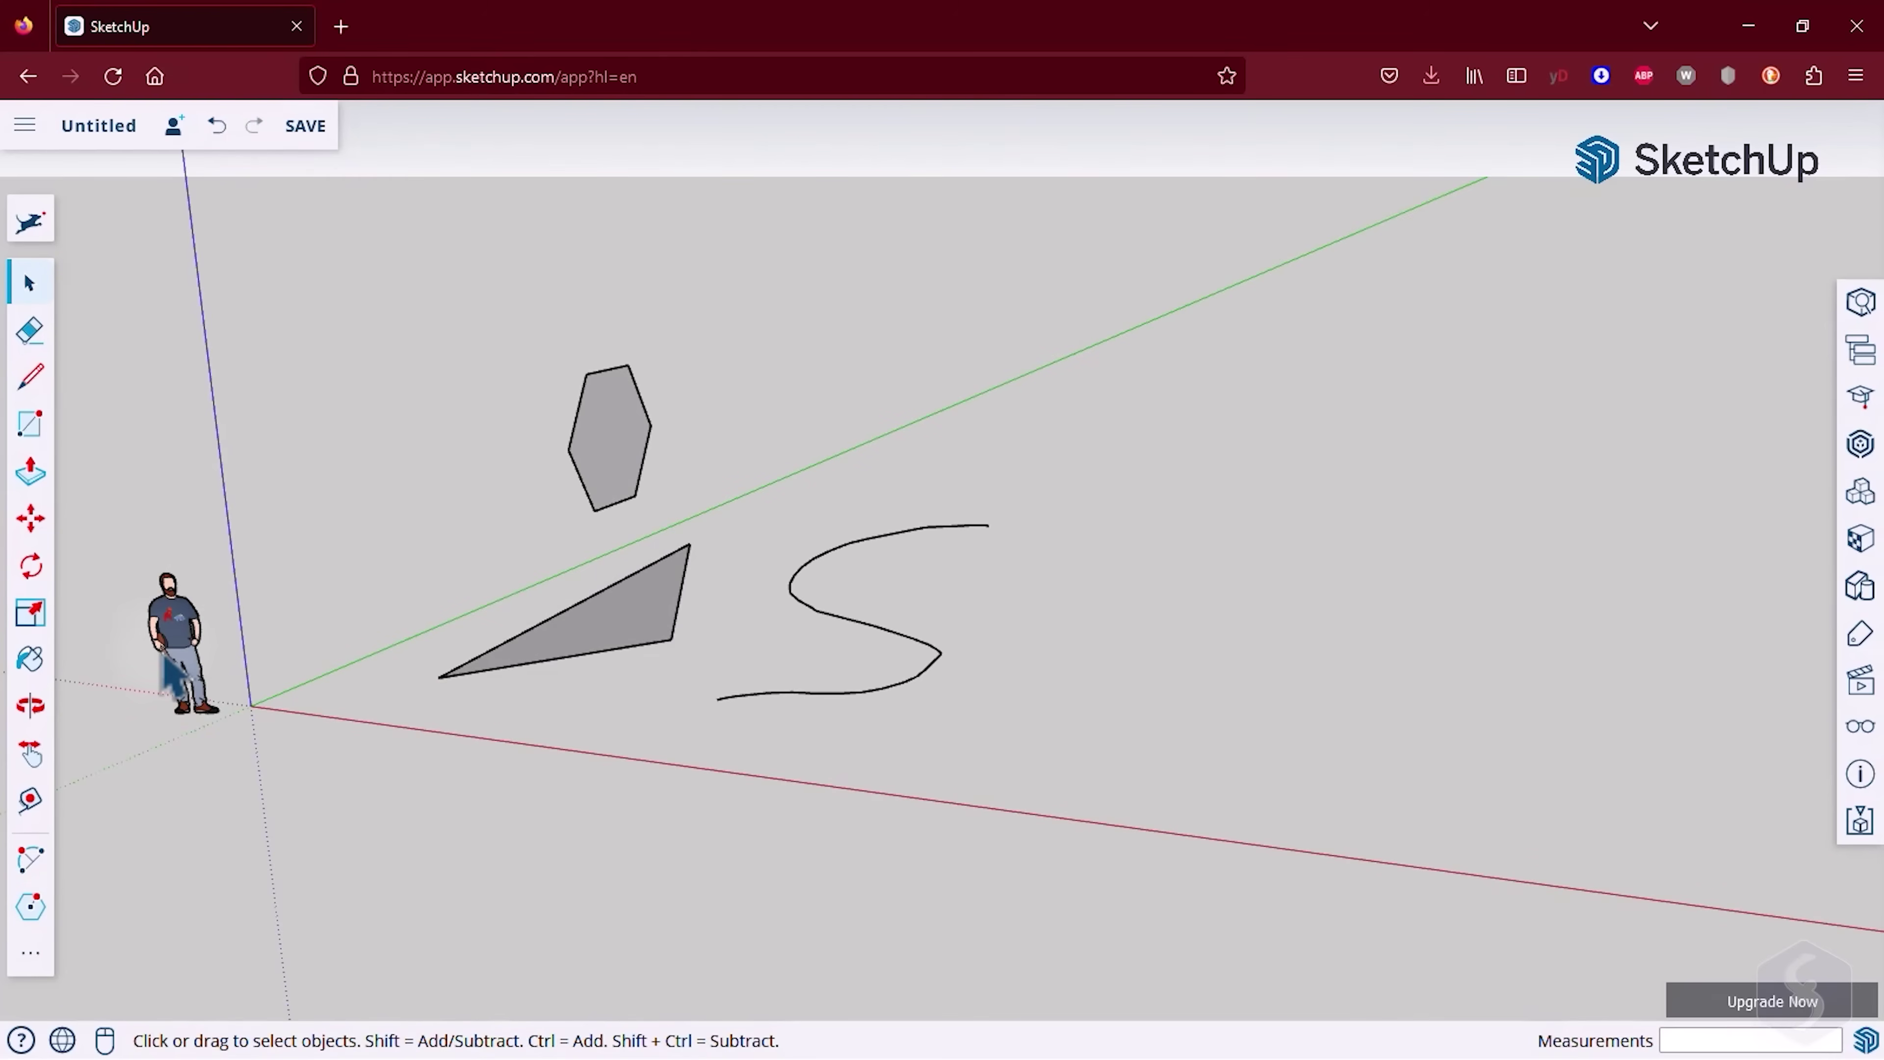
- Set up filled 3D text in Open Sans, 30.48 cm high with 15.24 cm extrusion
click(29, 957)
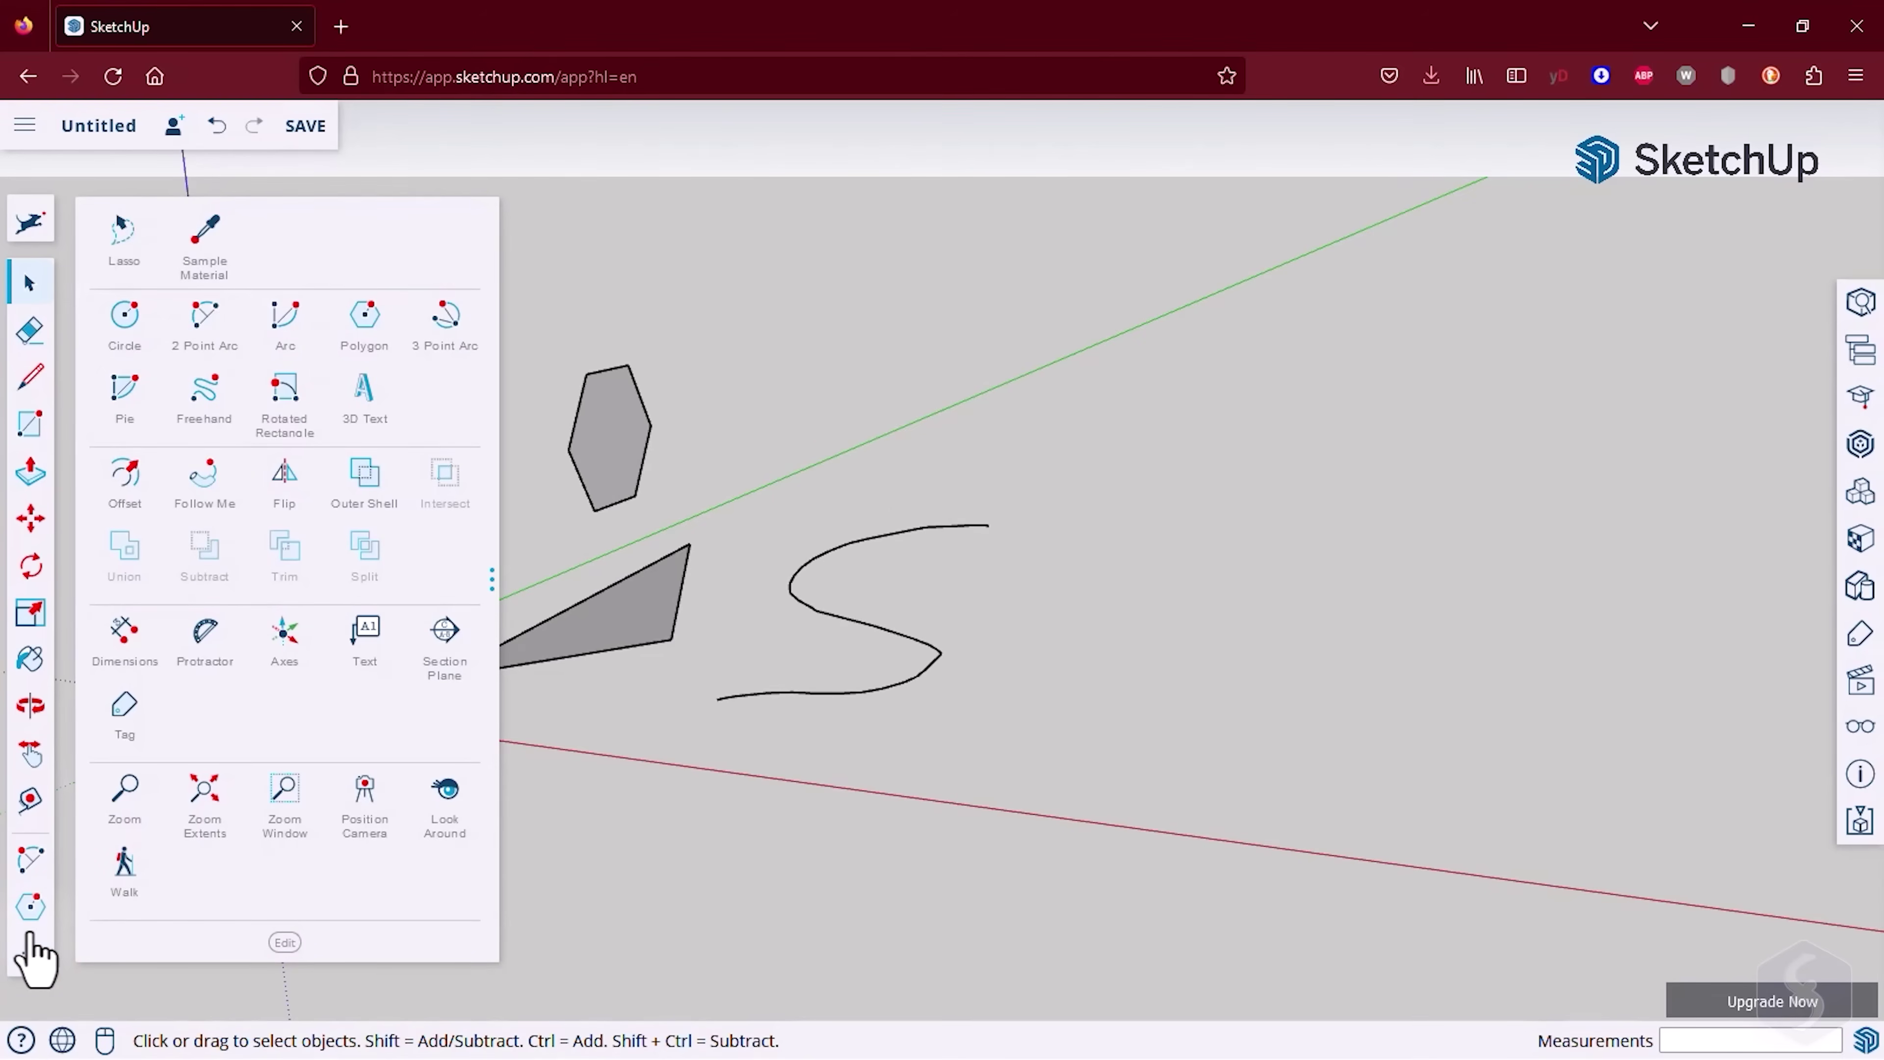
click(363, 393)
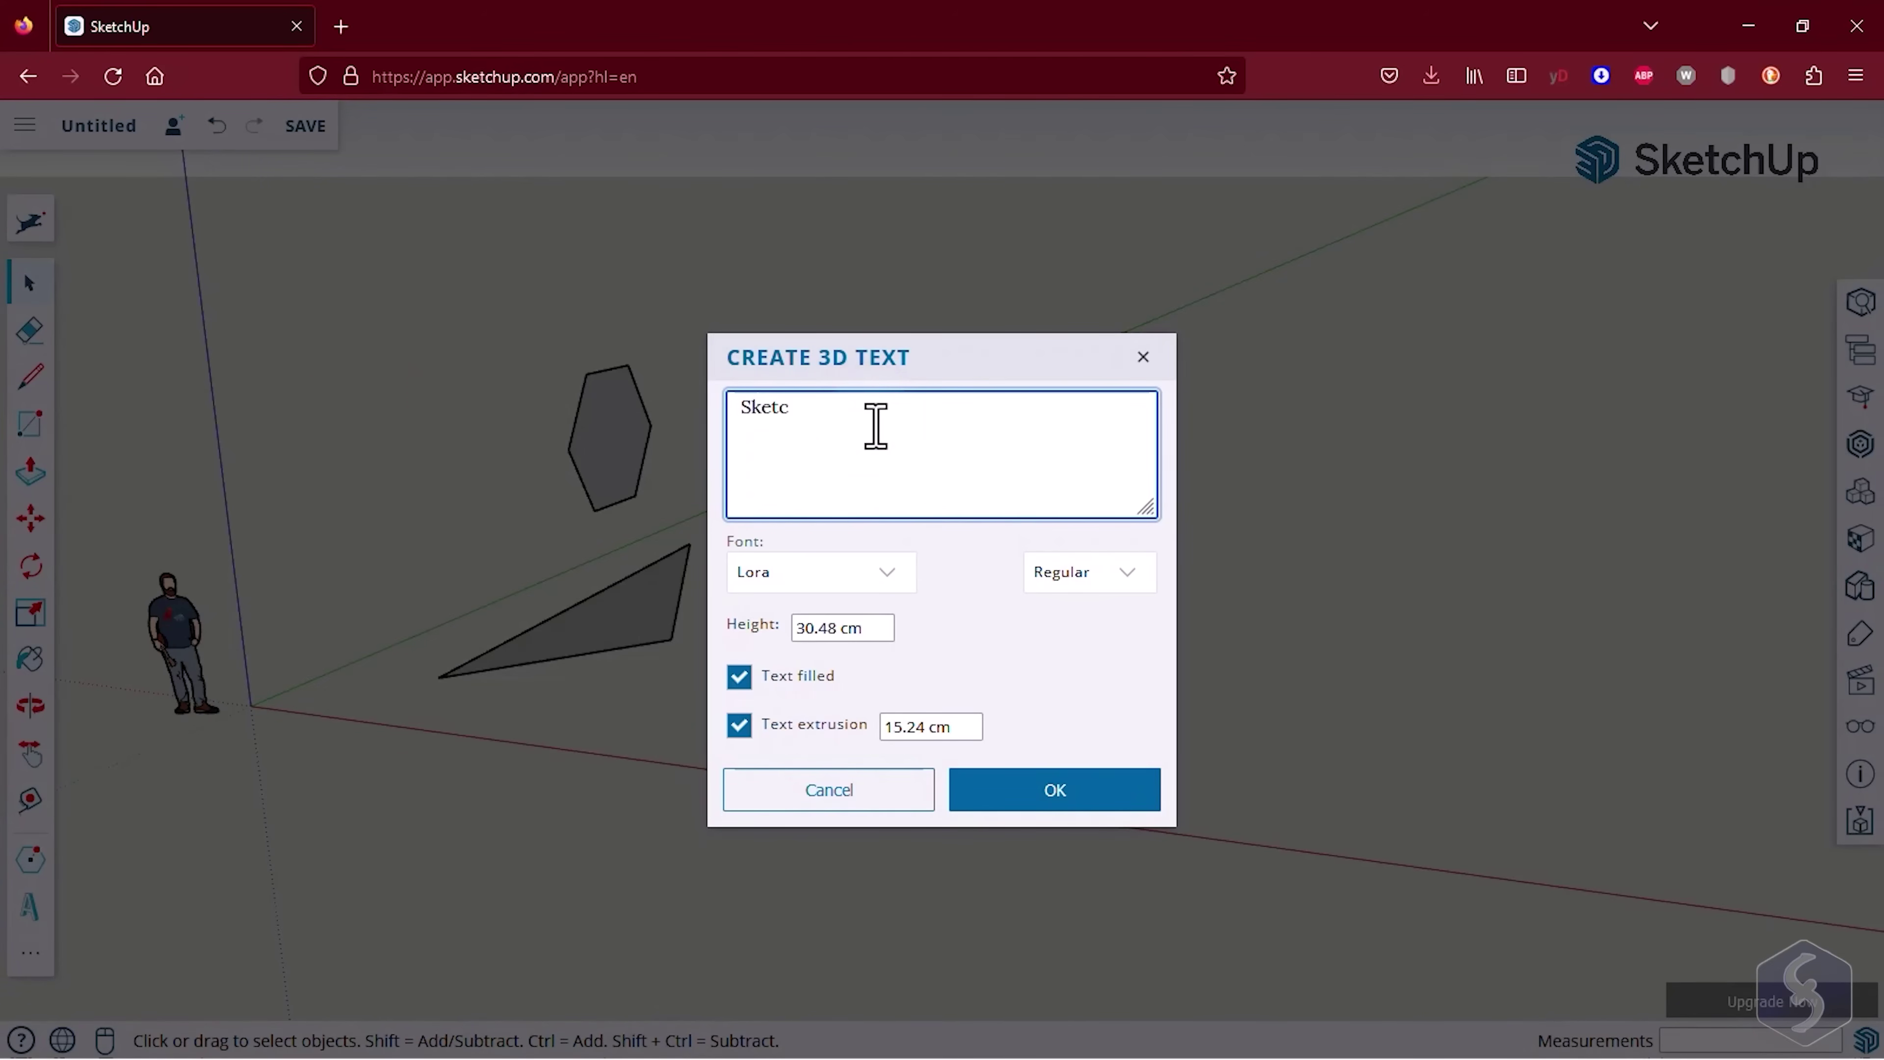
click(886, 573)
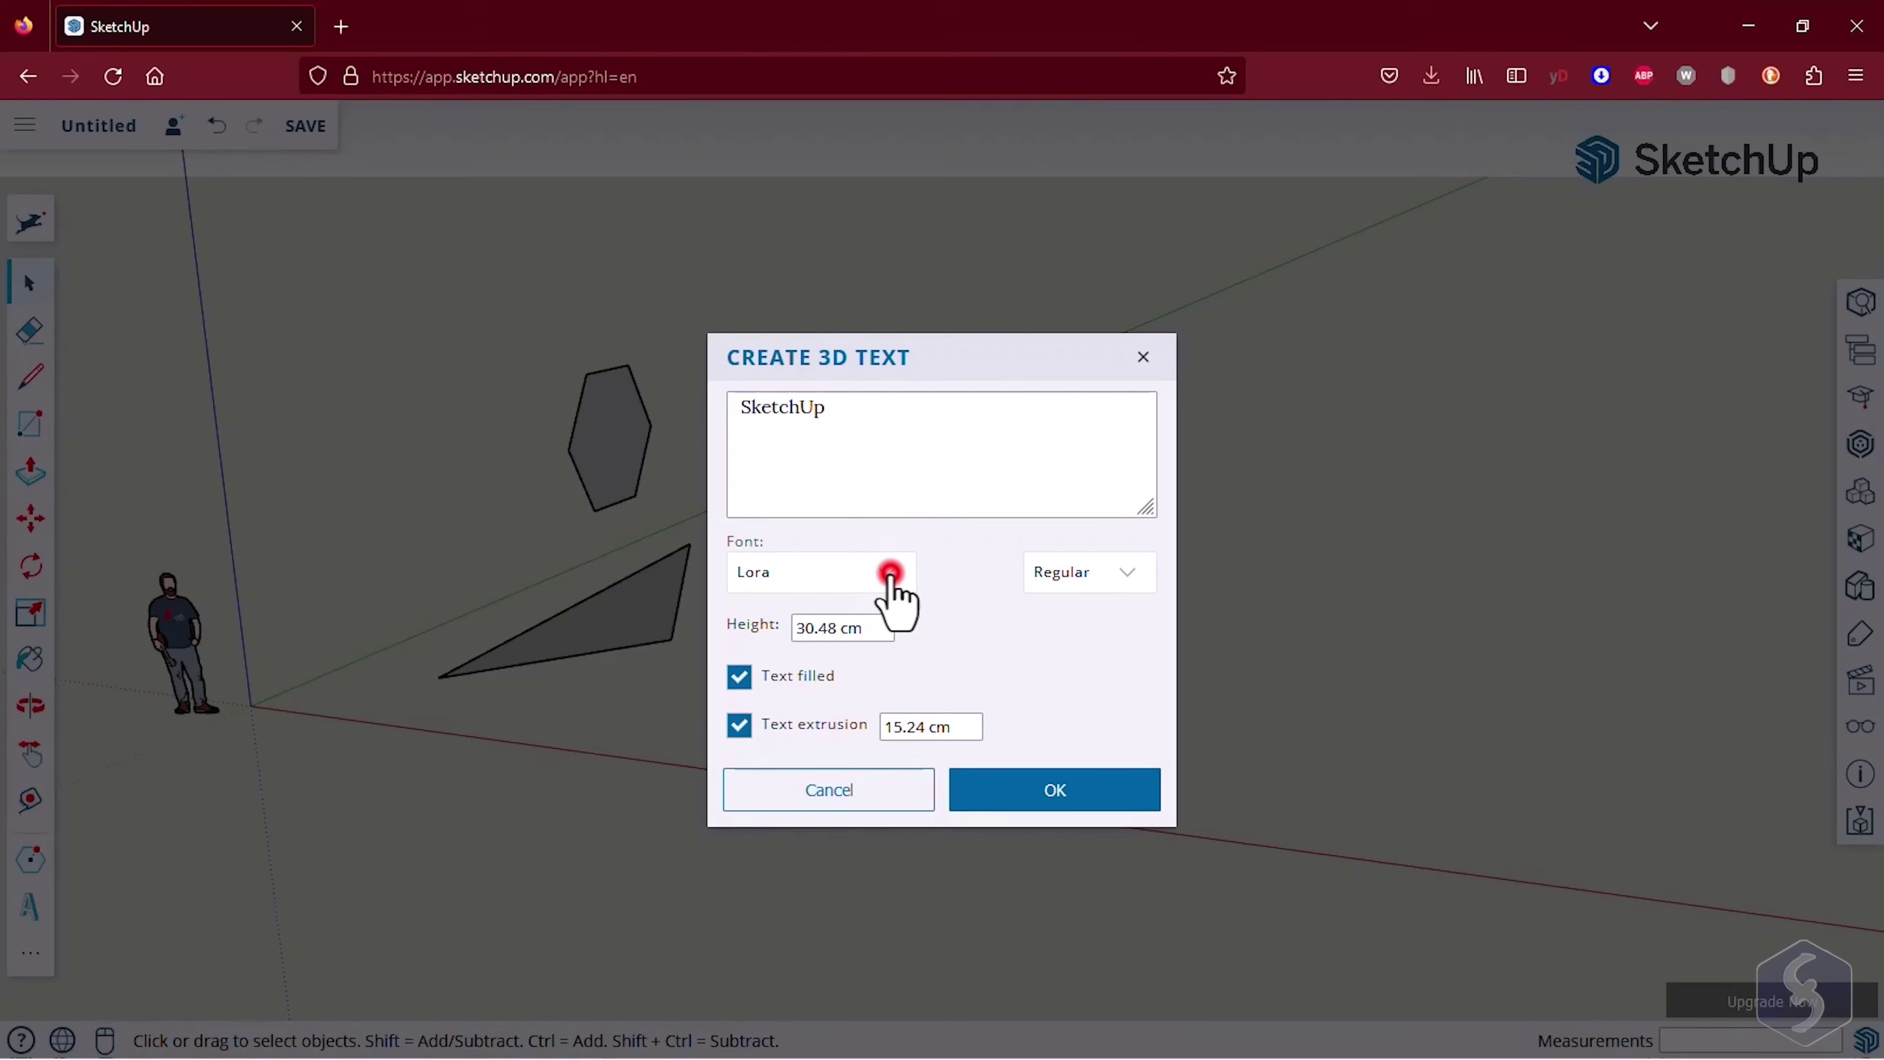
click(816, 653)
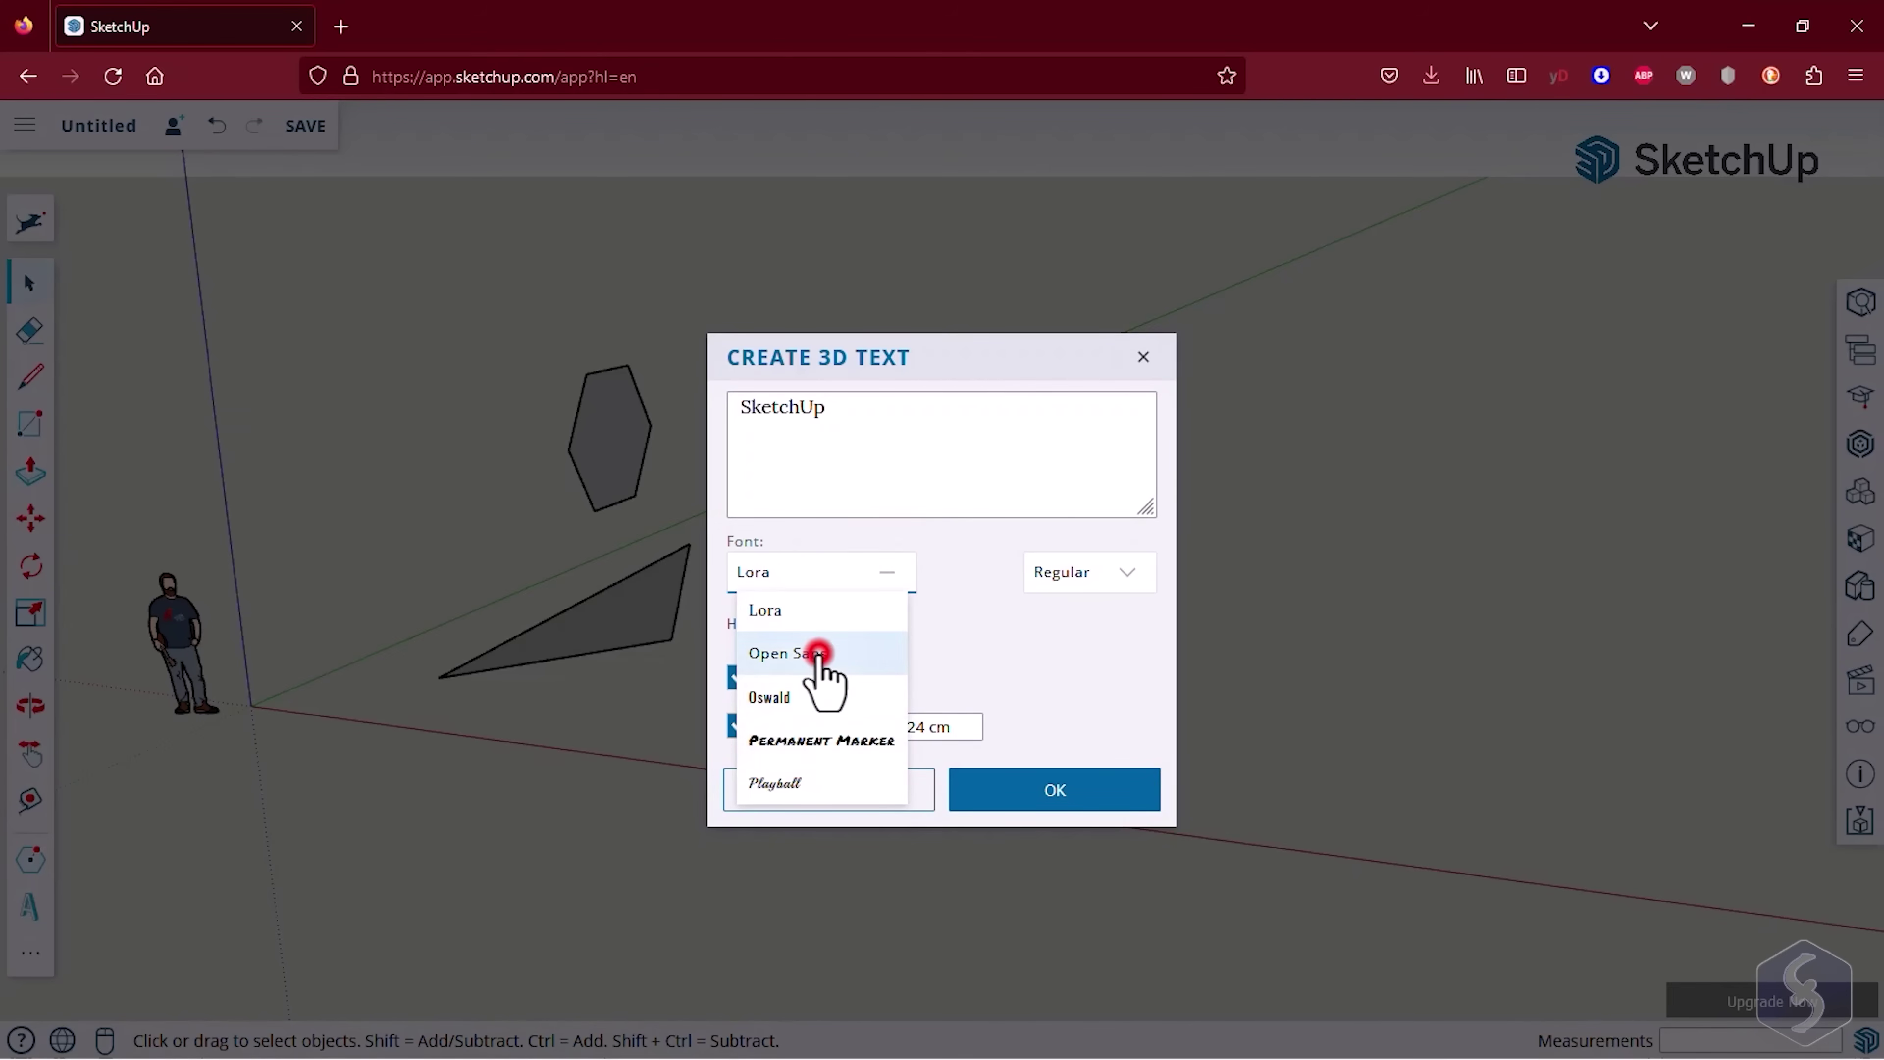
double_click(863, 630)
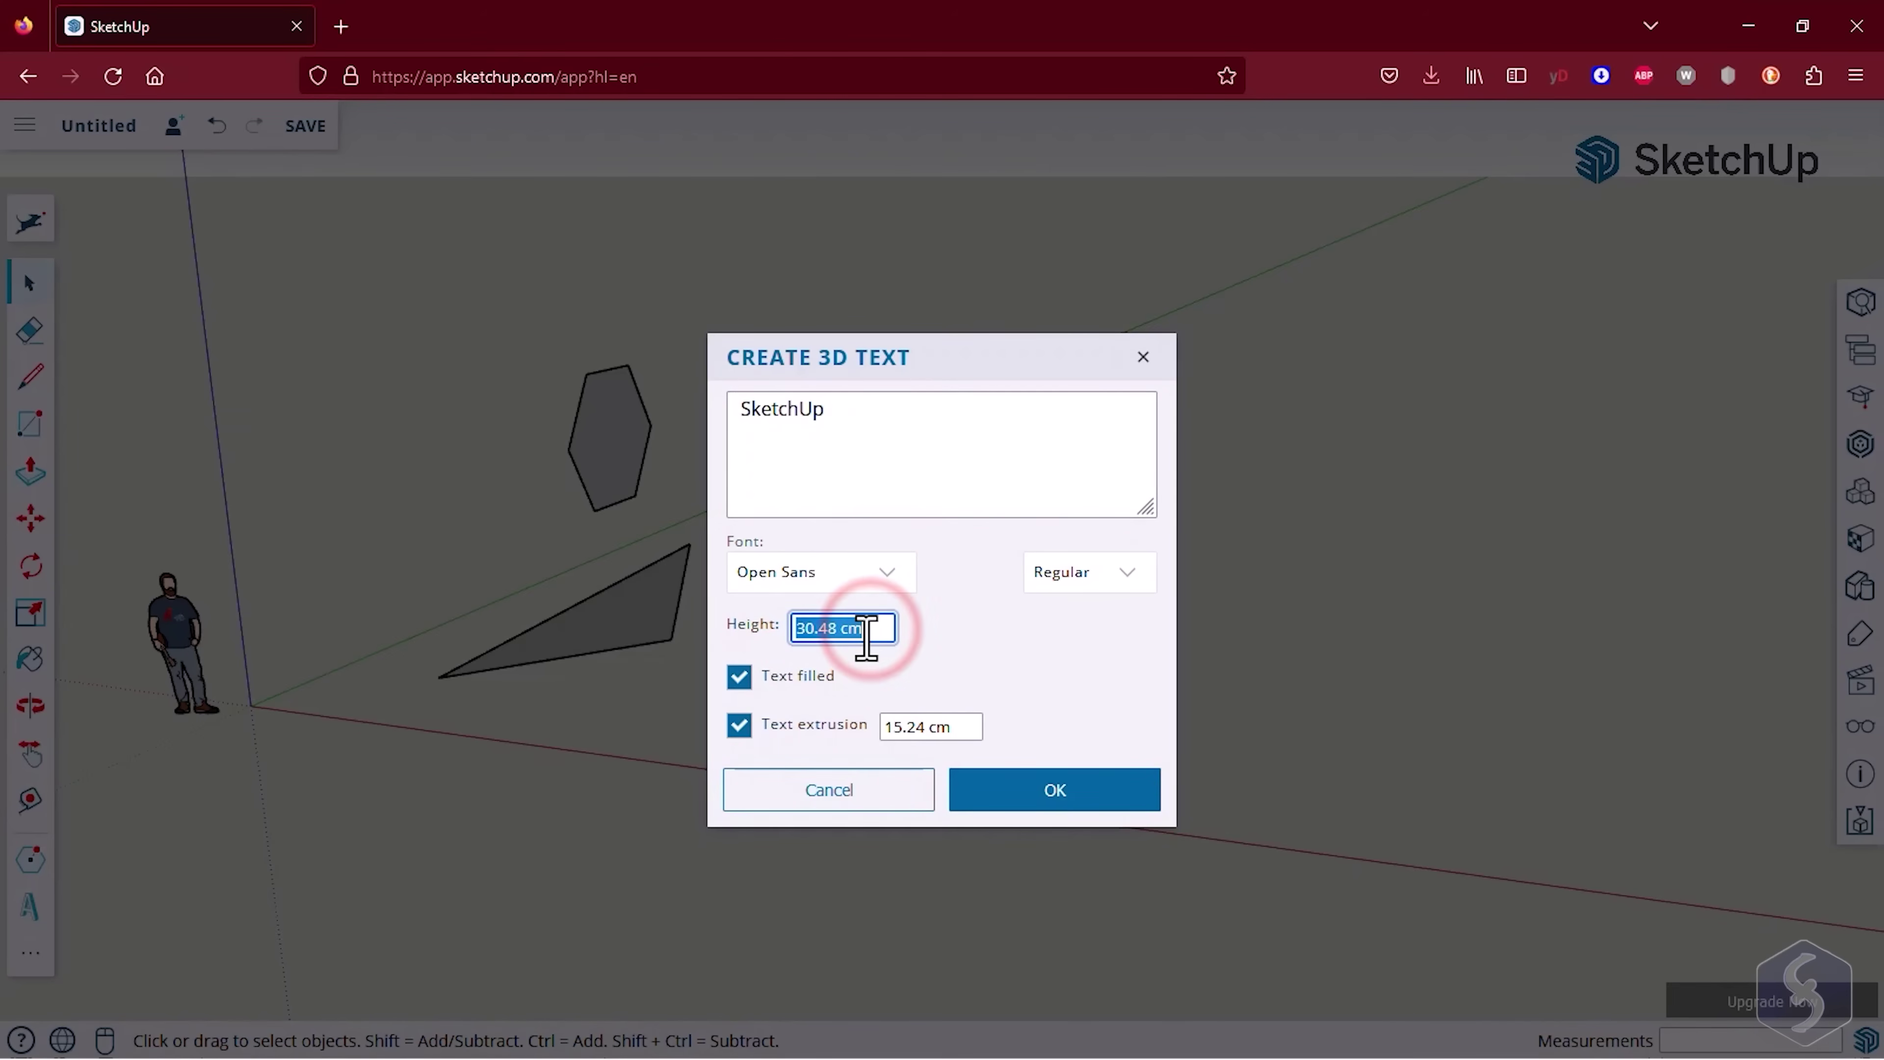
click(868, 630)
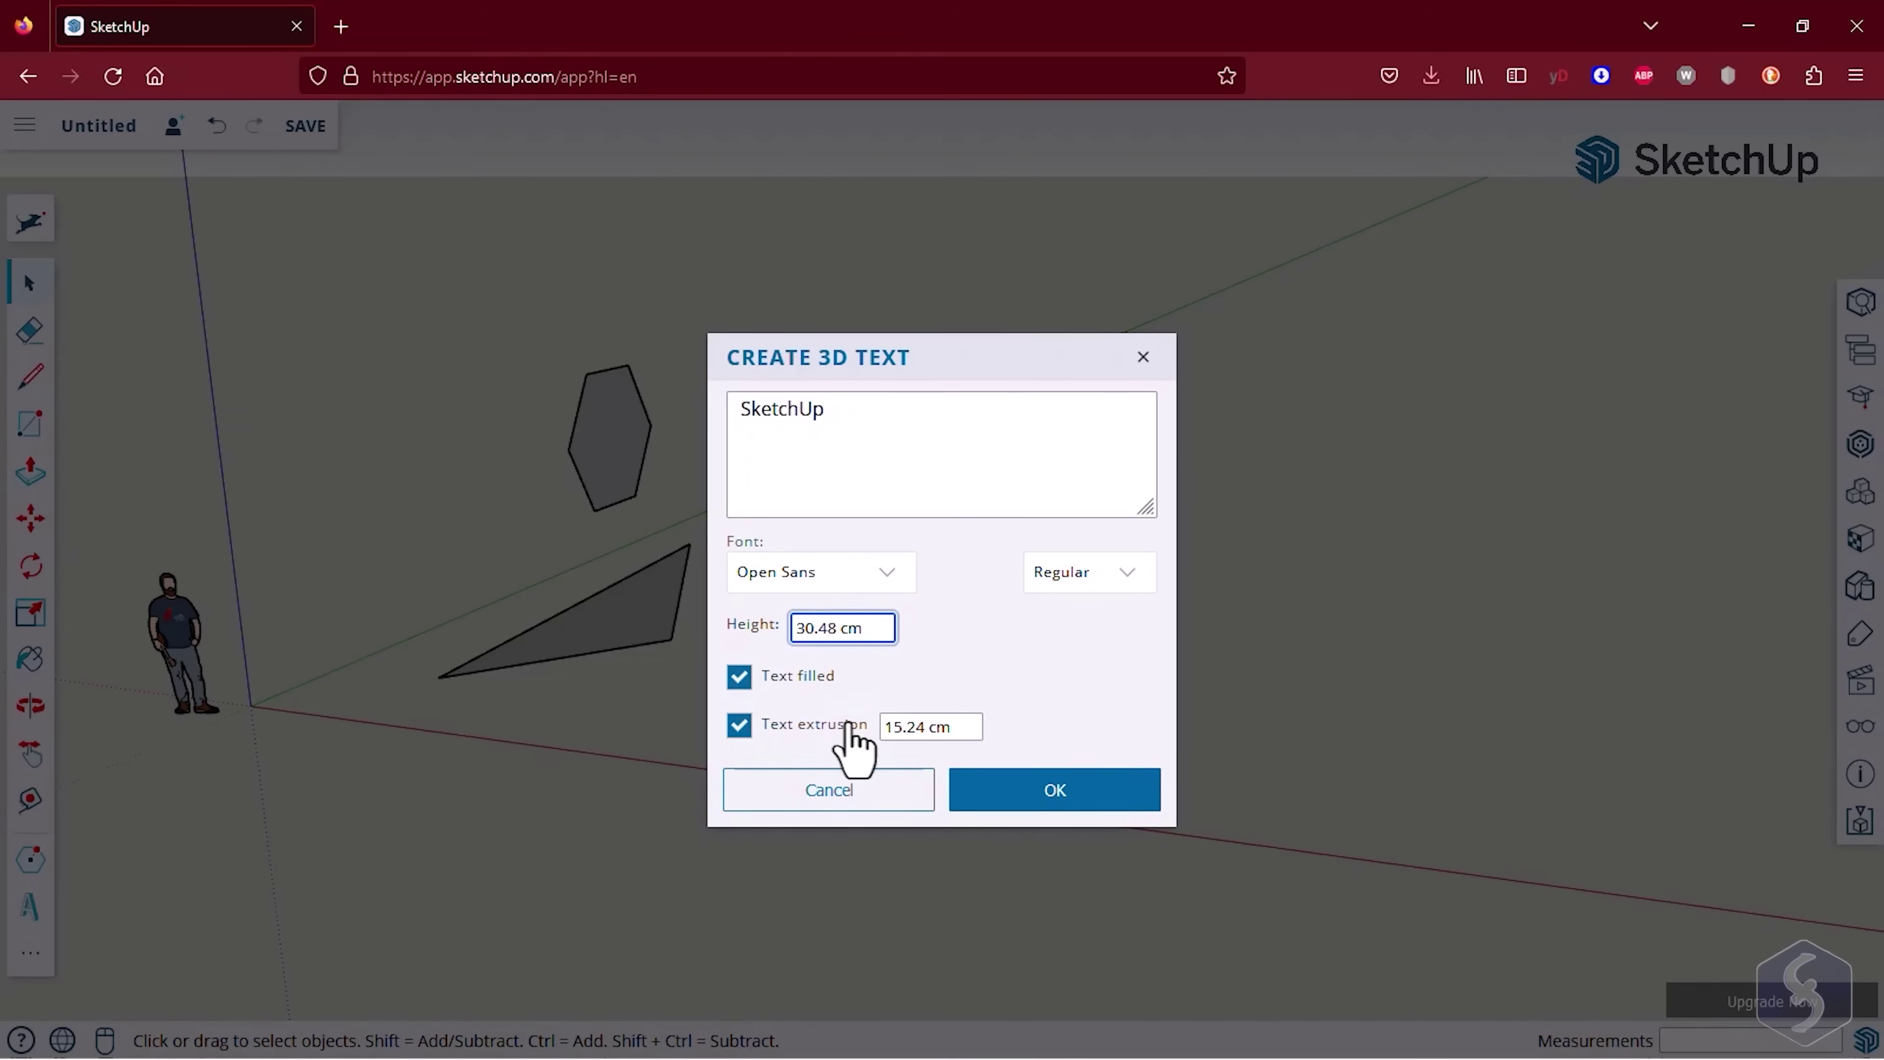
click(738, 676)
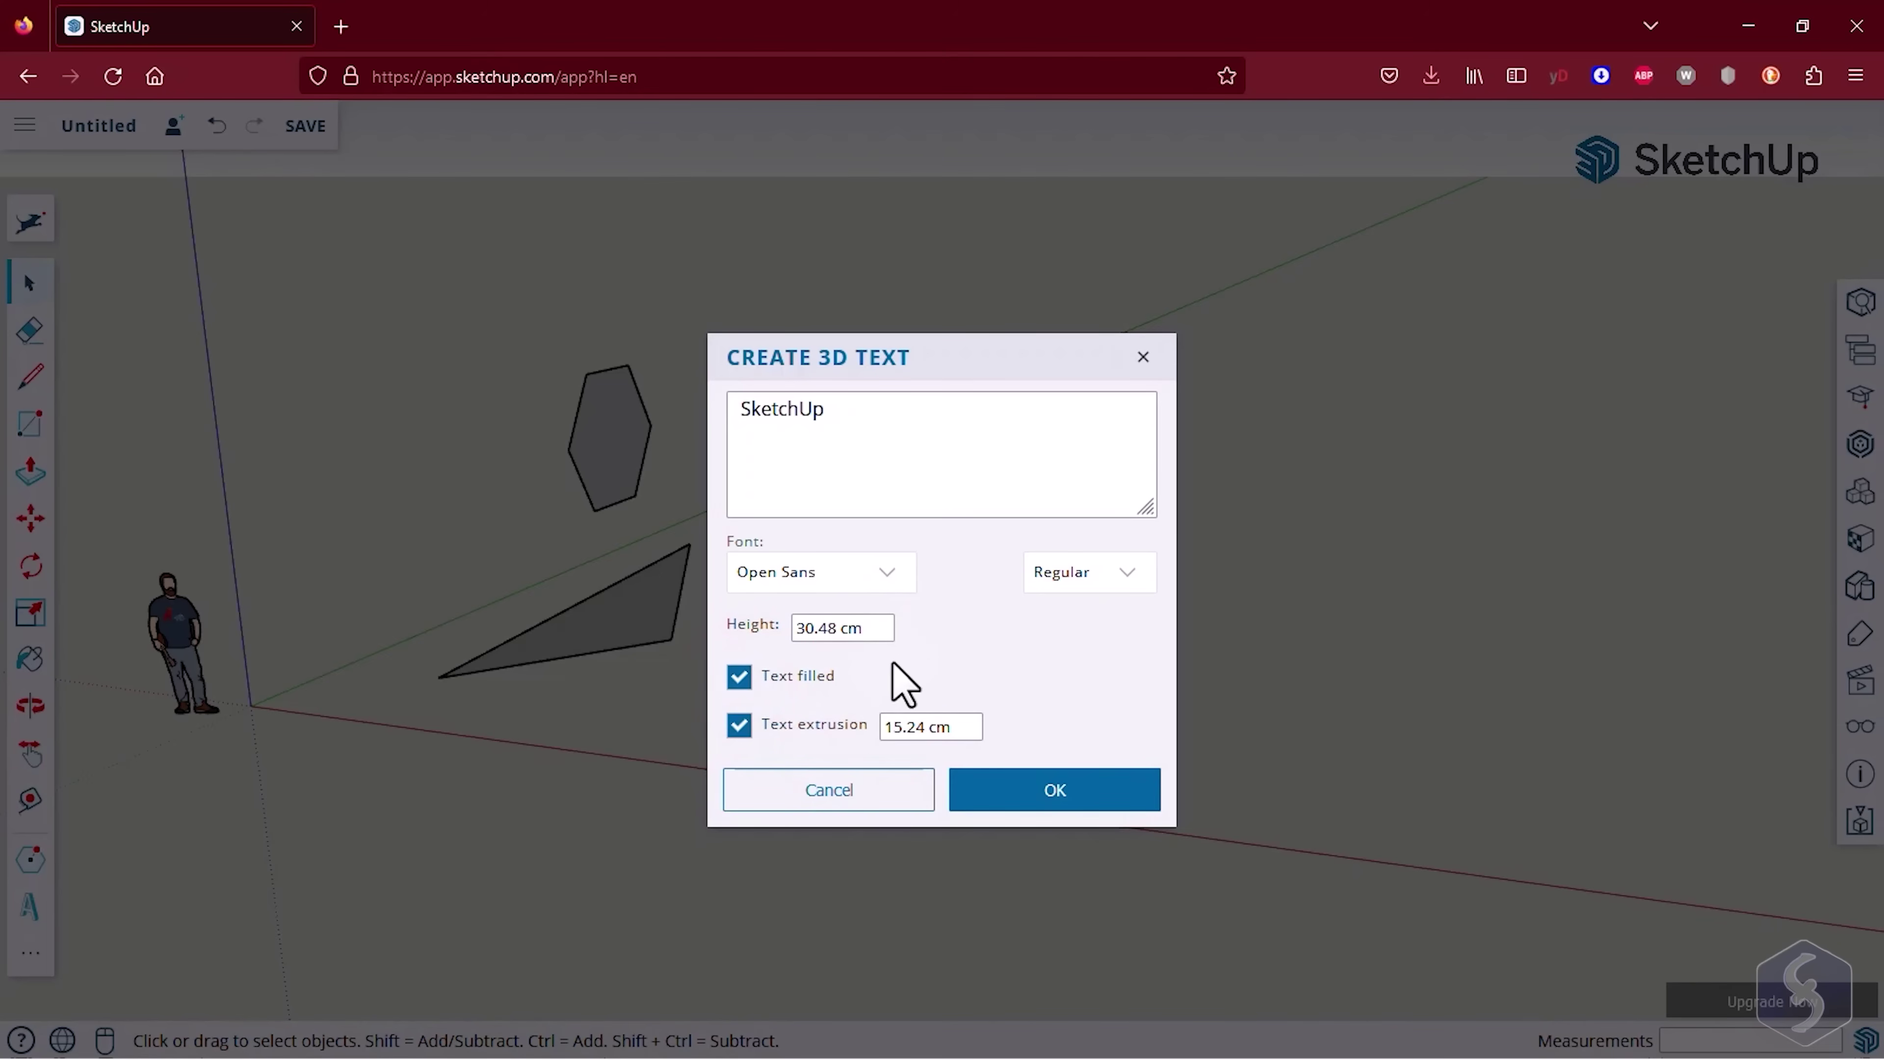
double_click(952, 725)
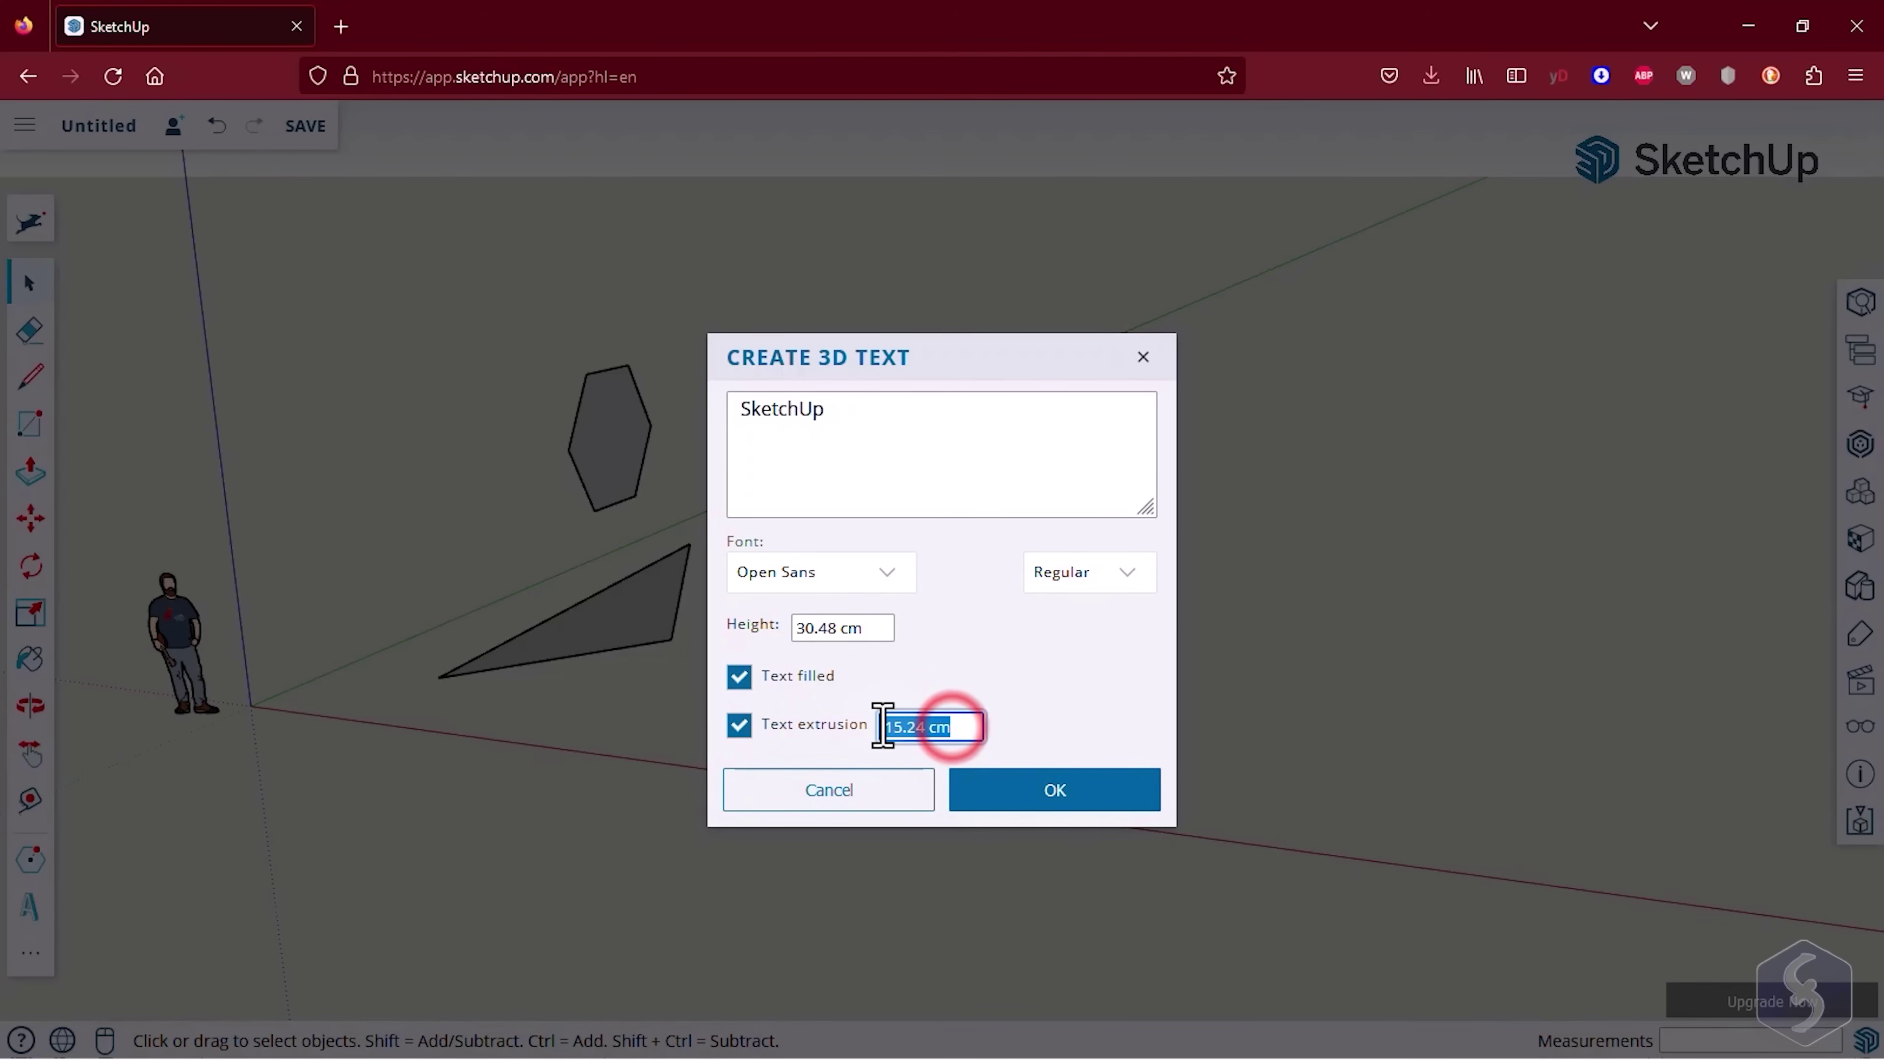
click(1002, 673)
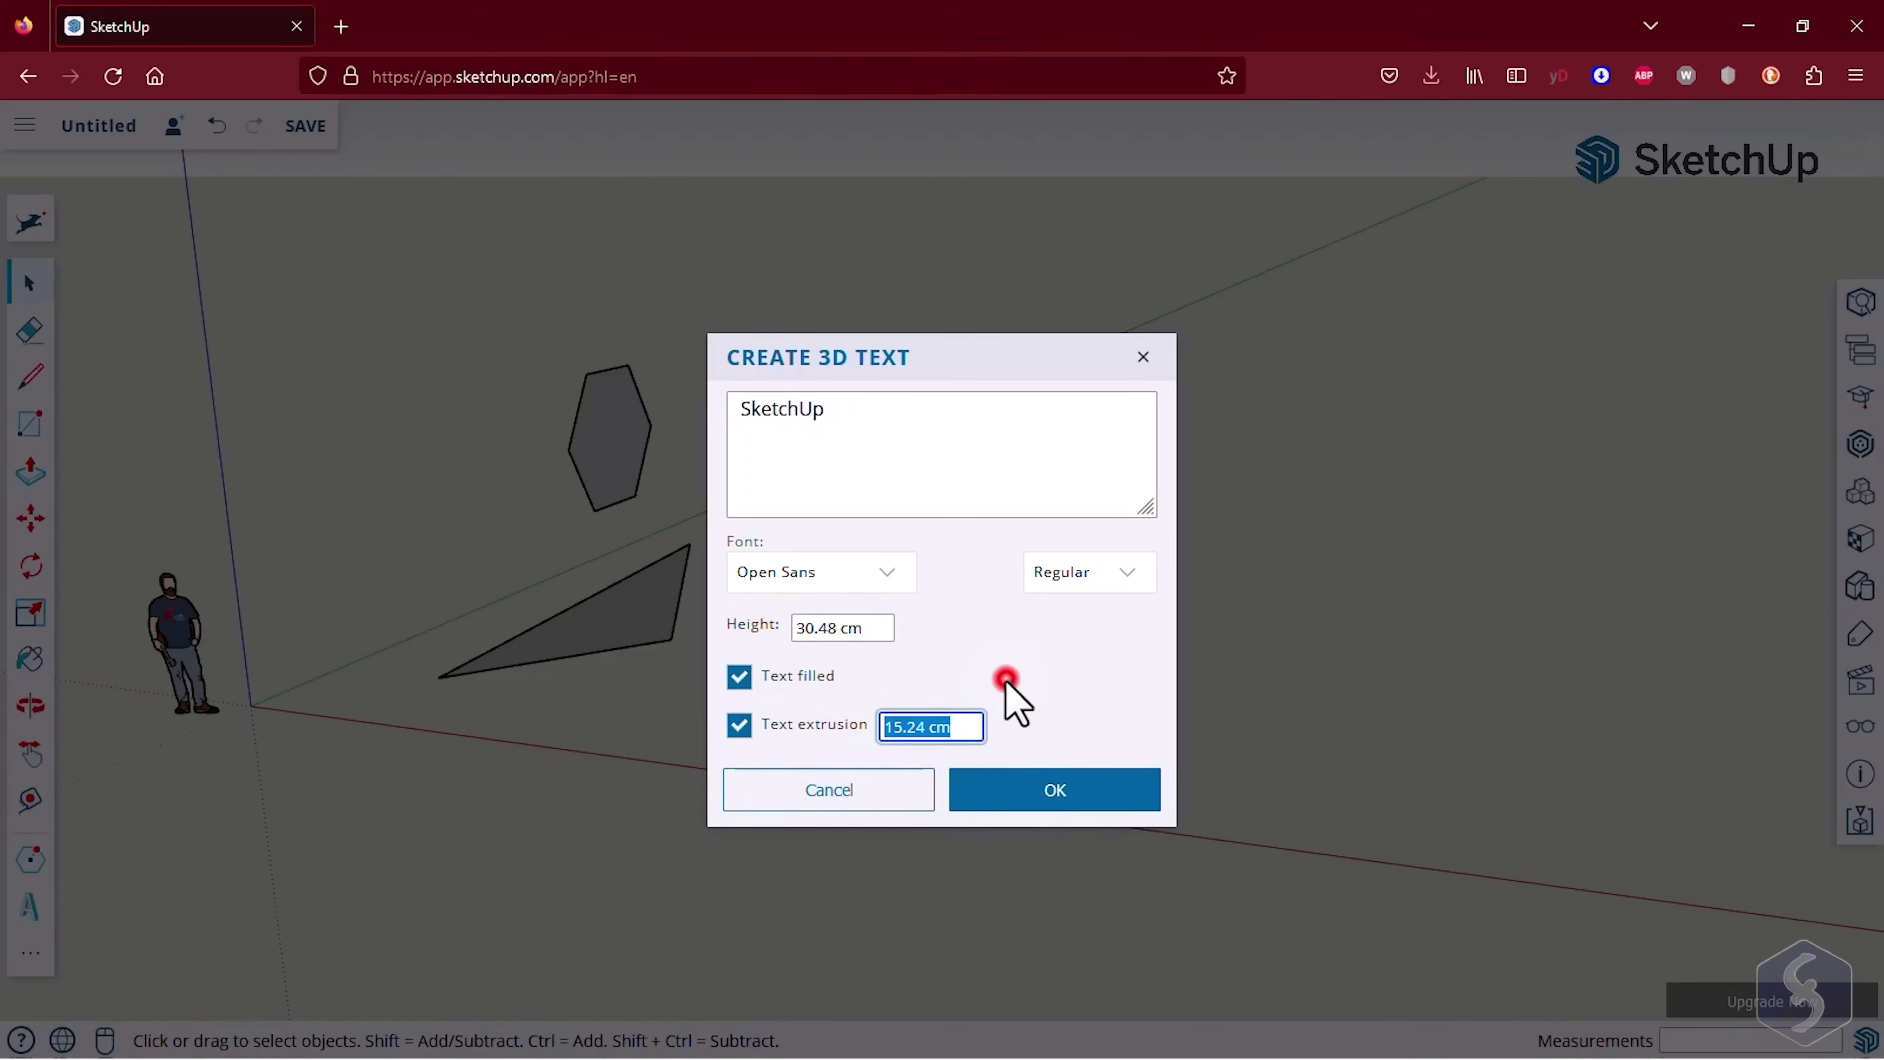
- Confirm the 3D text and place the extruded 'SketchUp' on the ground
click(1054, 790)
scroll(1009, 715, up, 3)
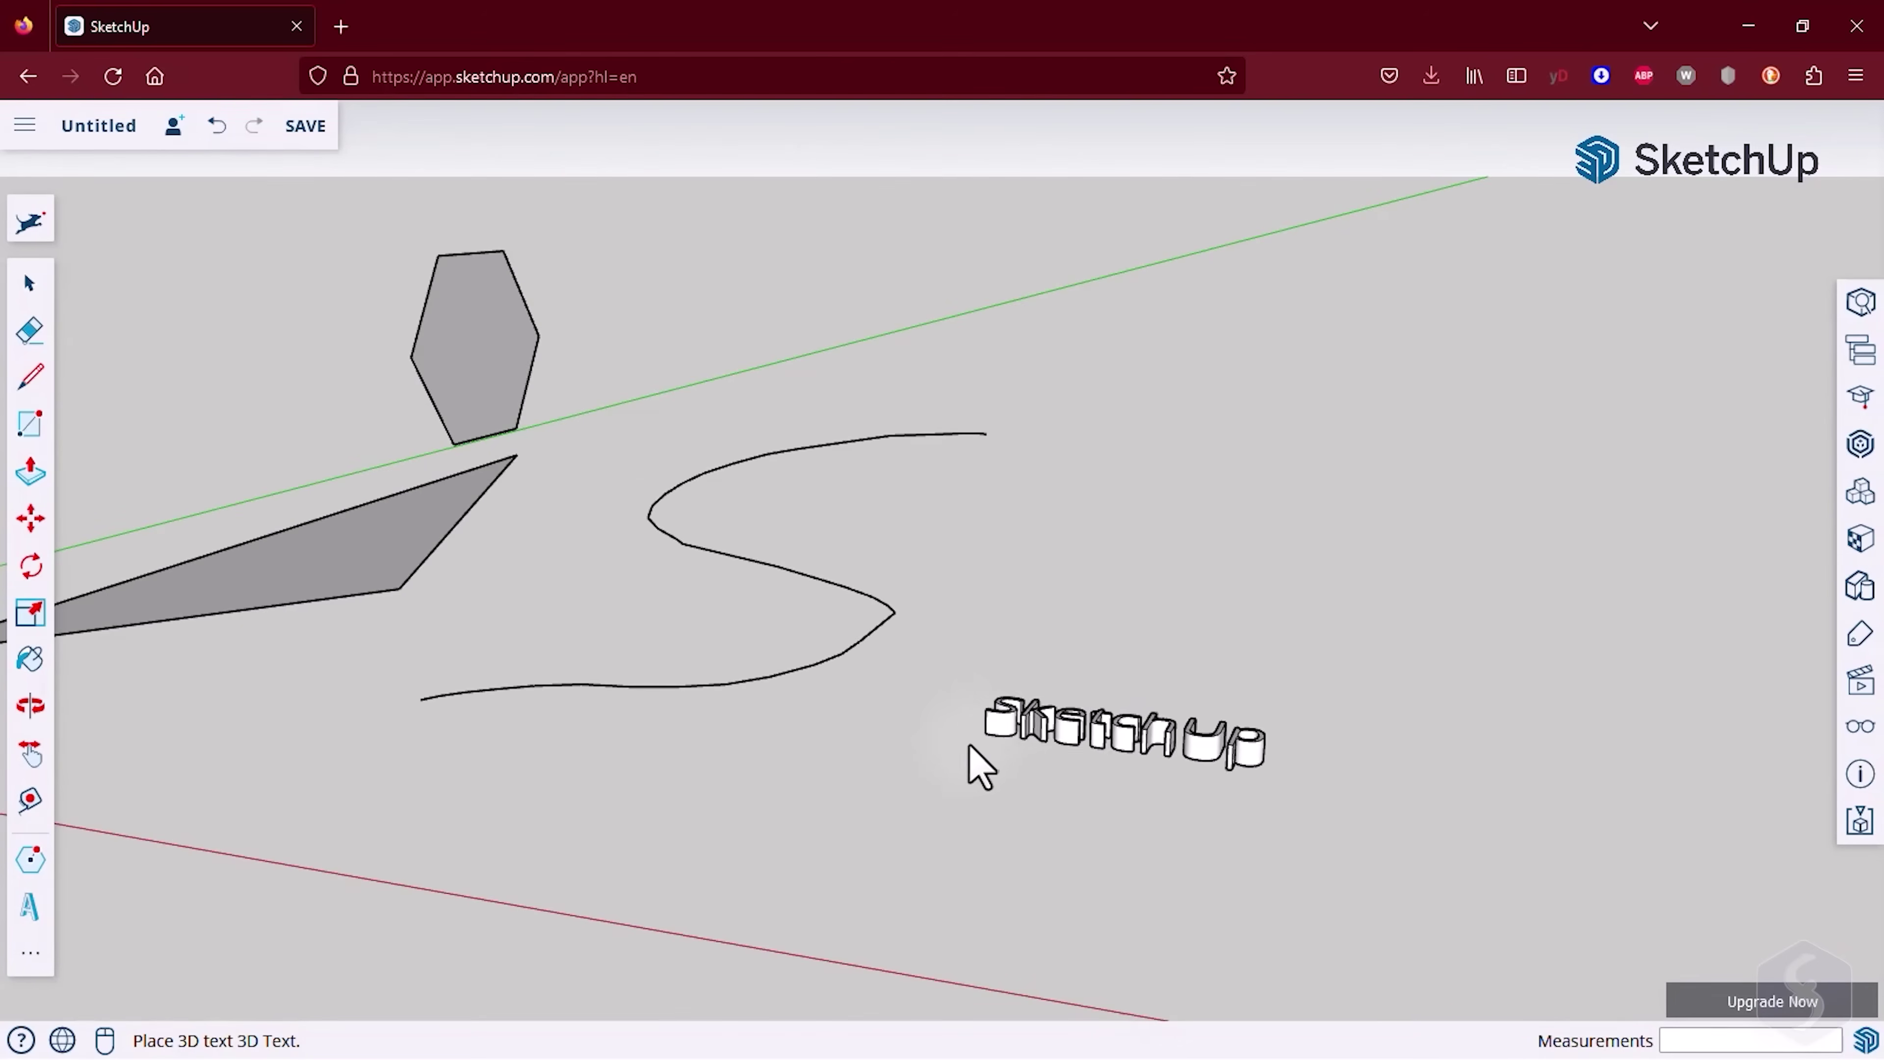
scroll(969, 743, up, 1)
click(908, 783)
scroll(870, 883, down, 1)
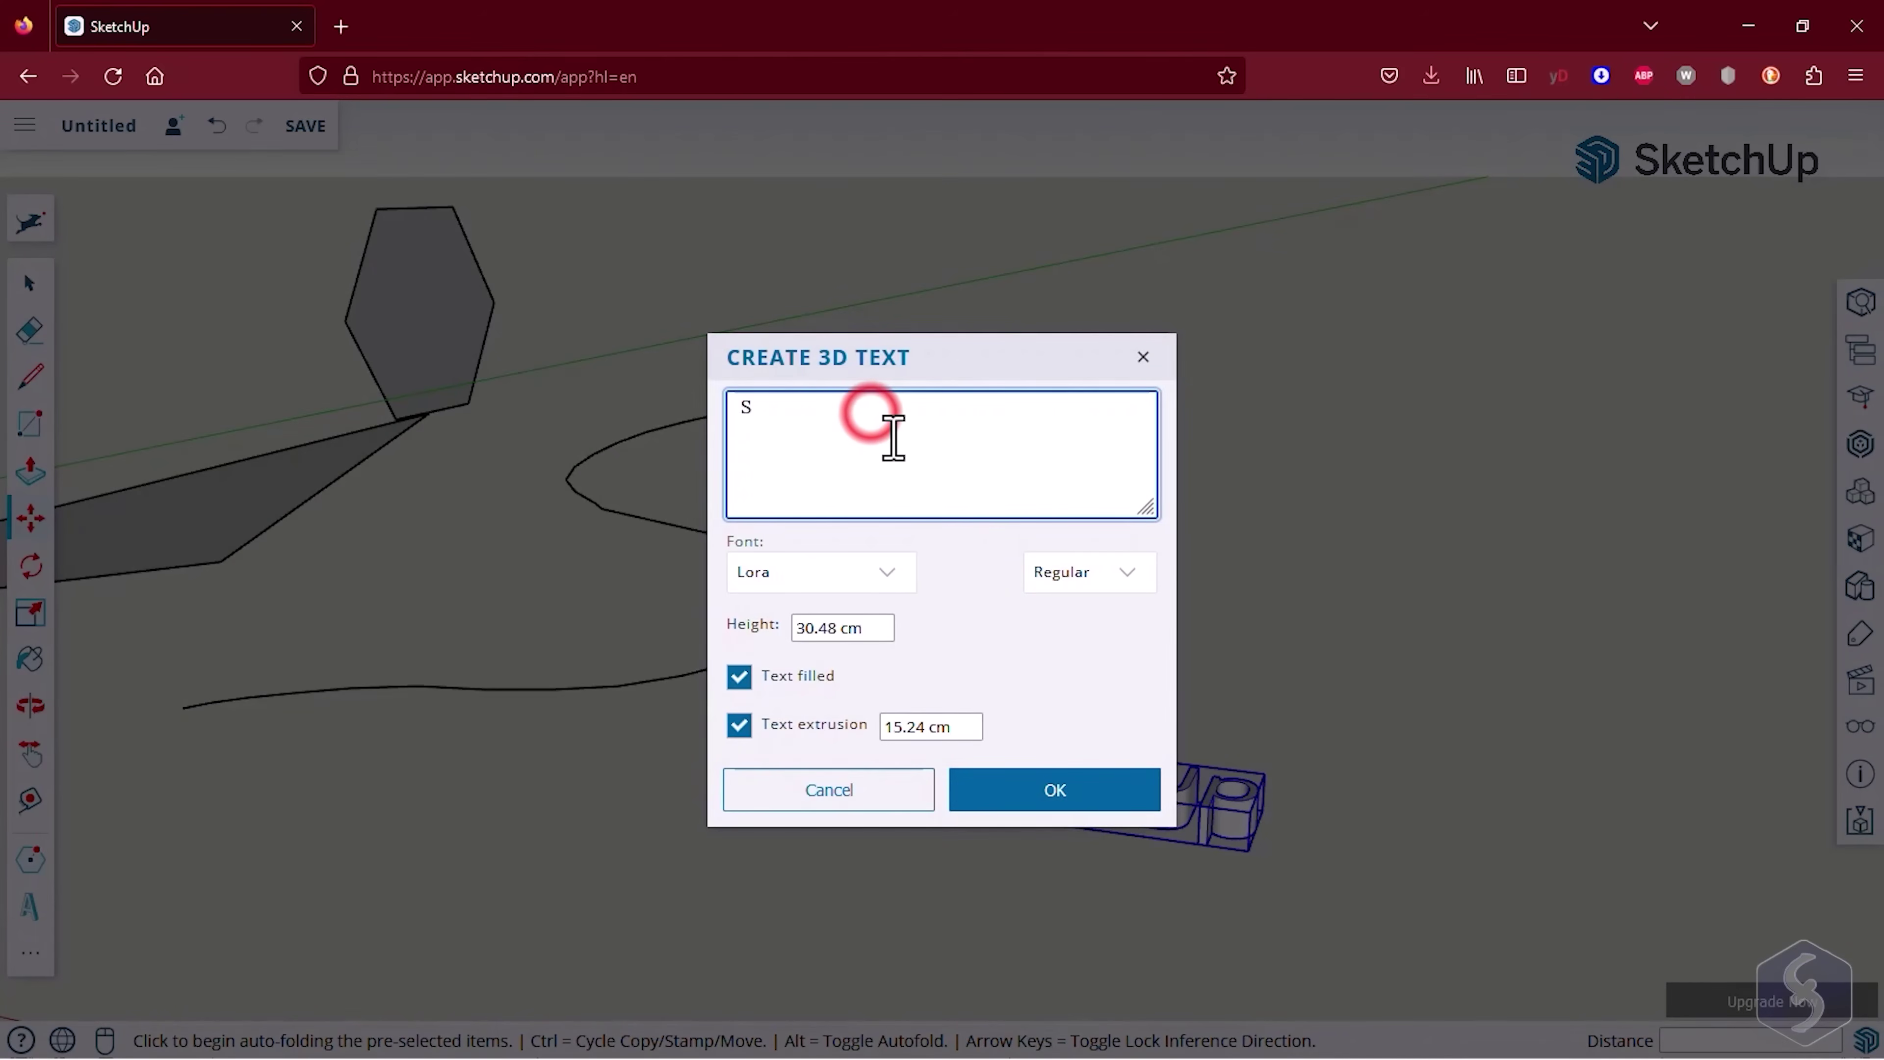
- Create flat 'SketchUp 2D' text with extrusion unchecked and place it
text(ketchUp 2D)
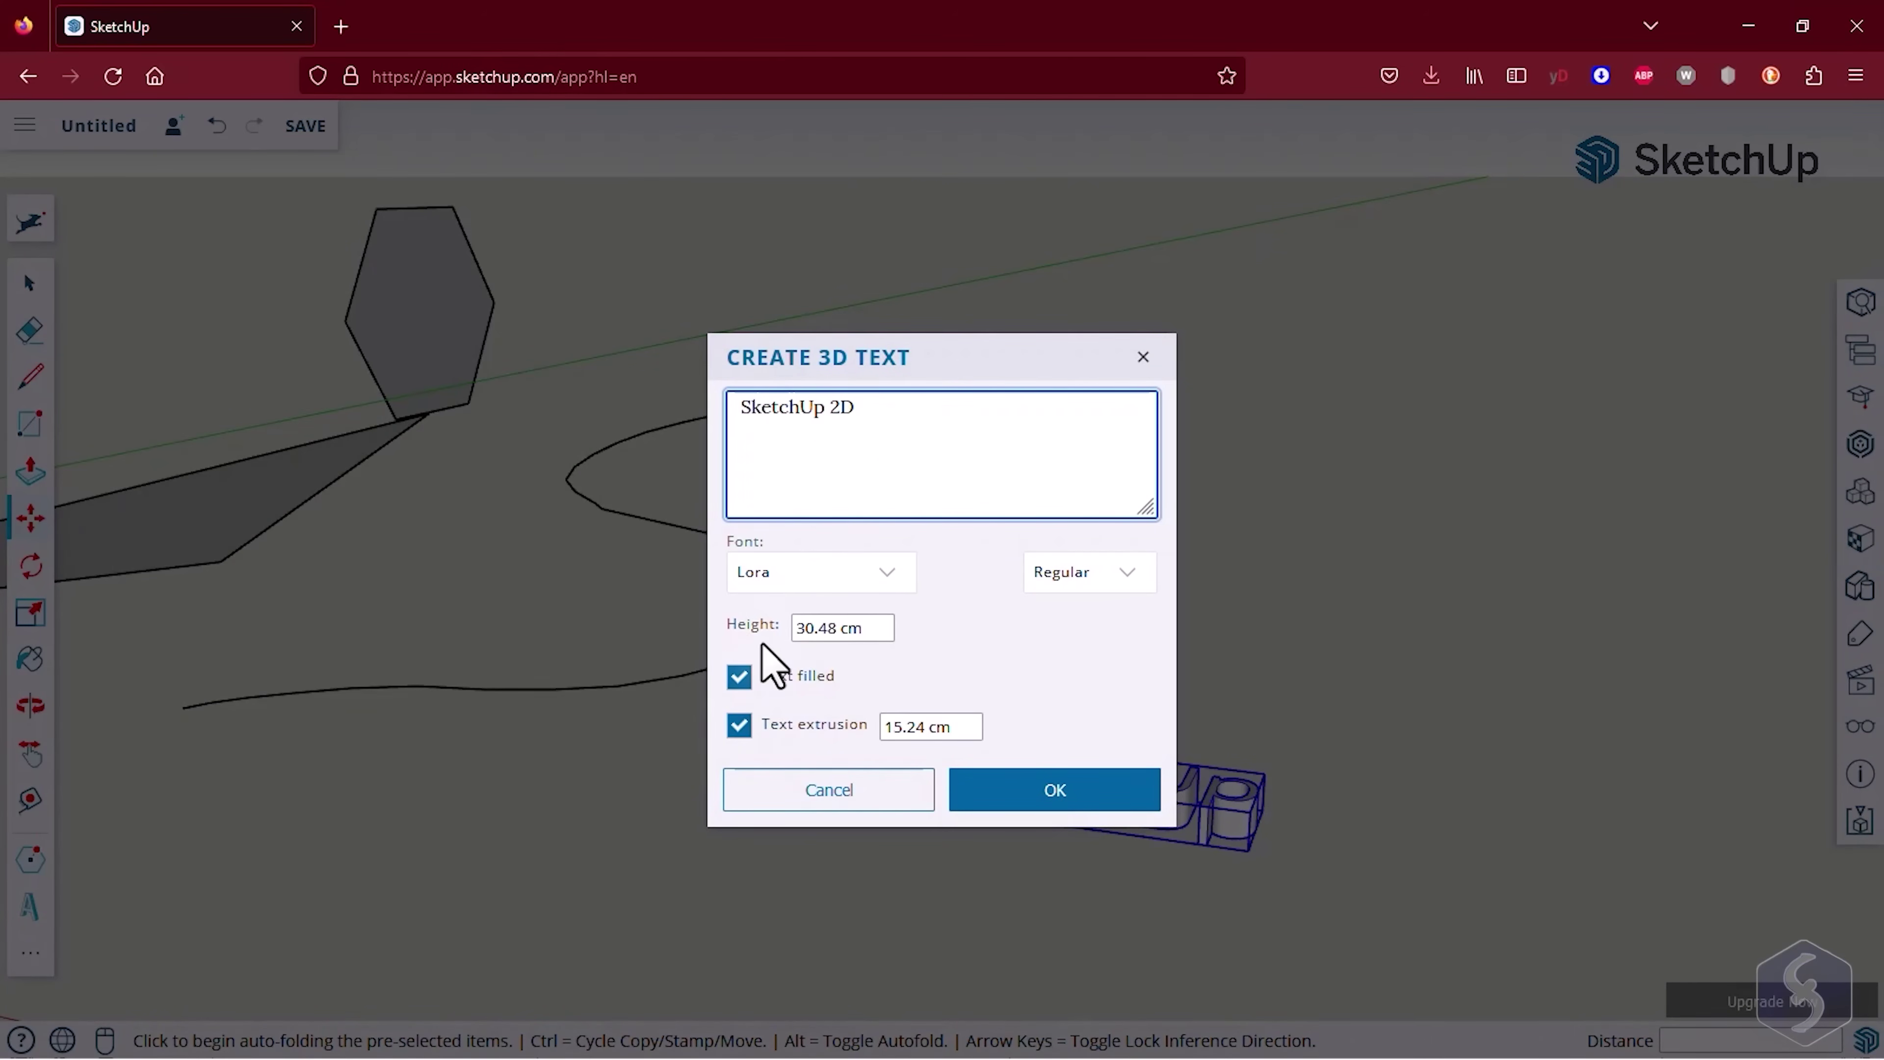
click(739, 725)
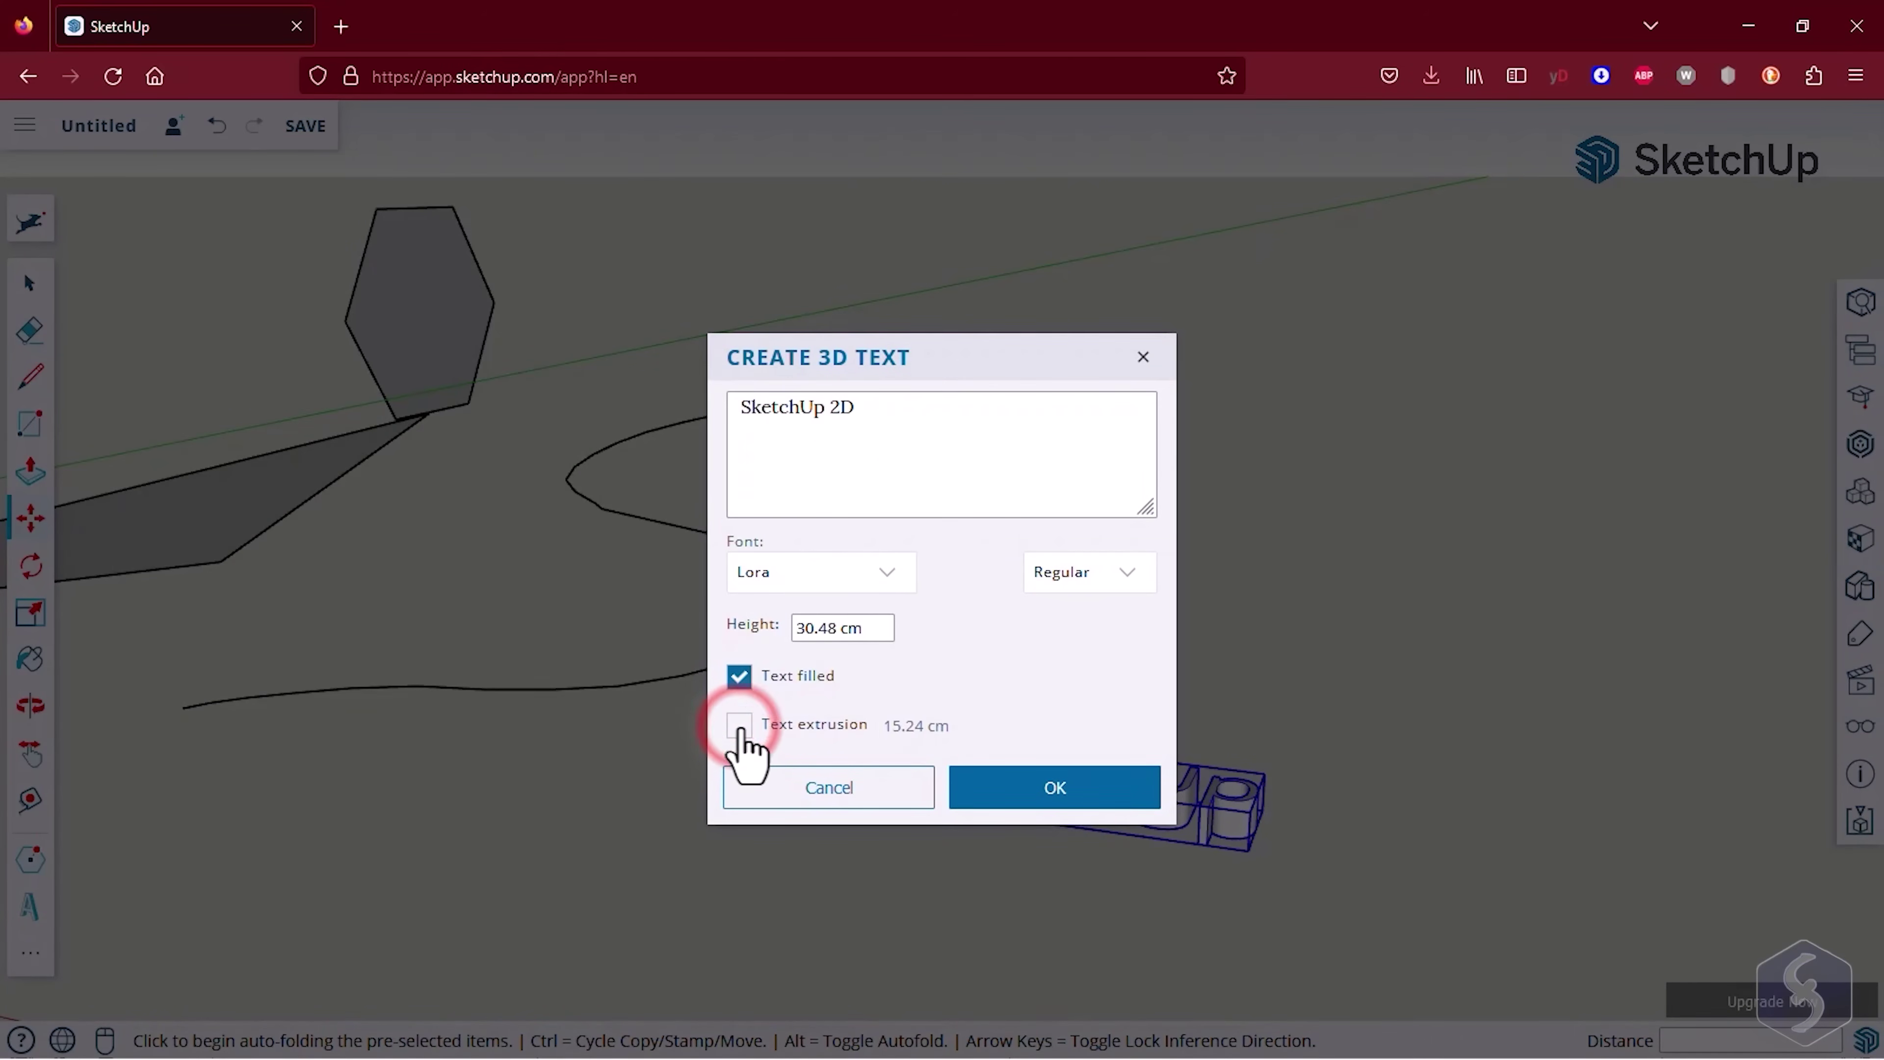
click(1081, 794)
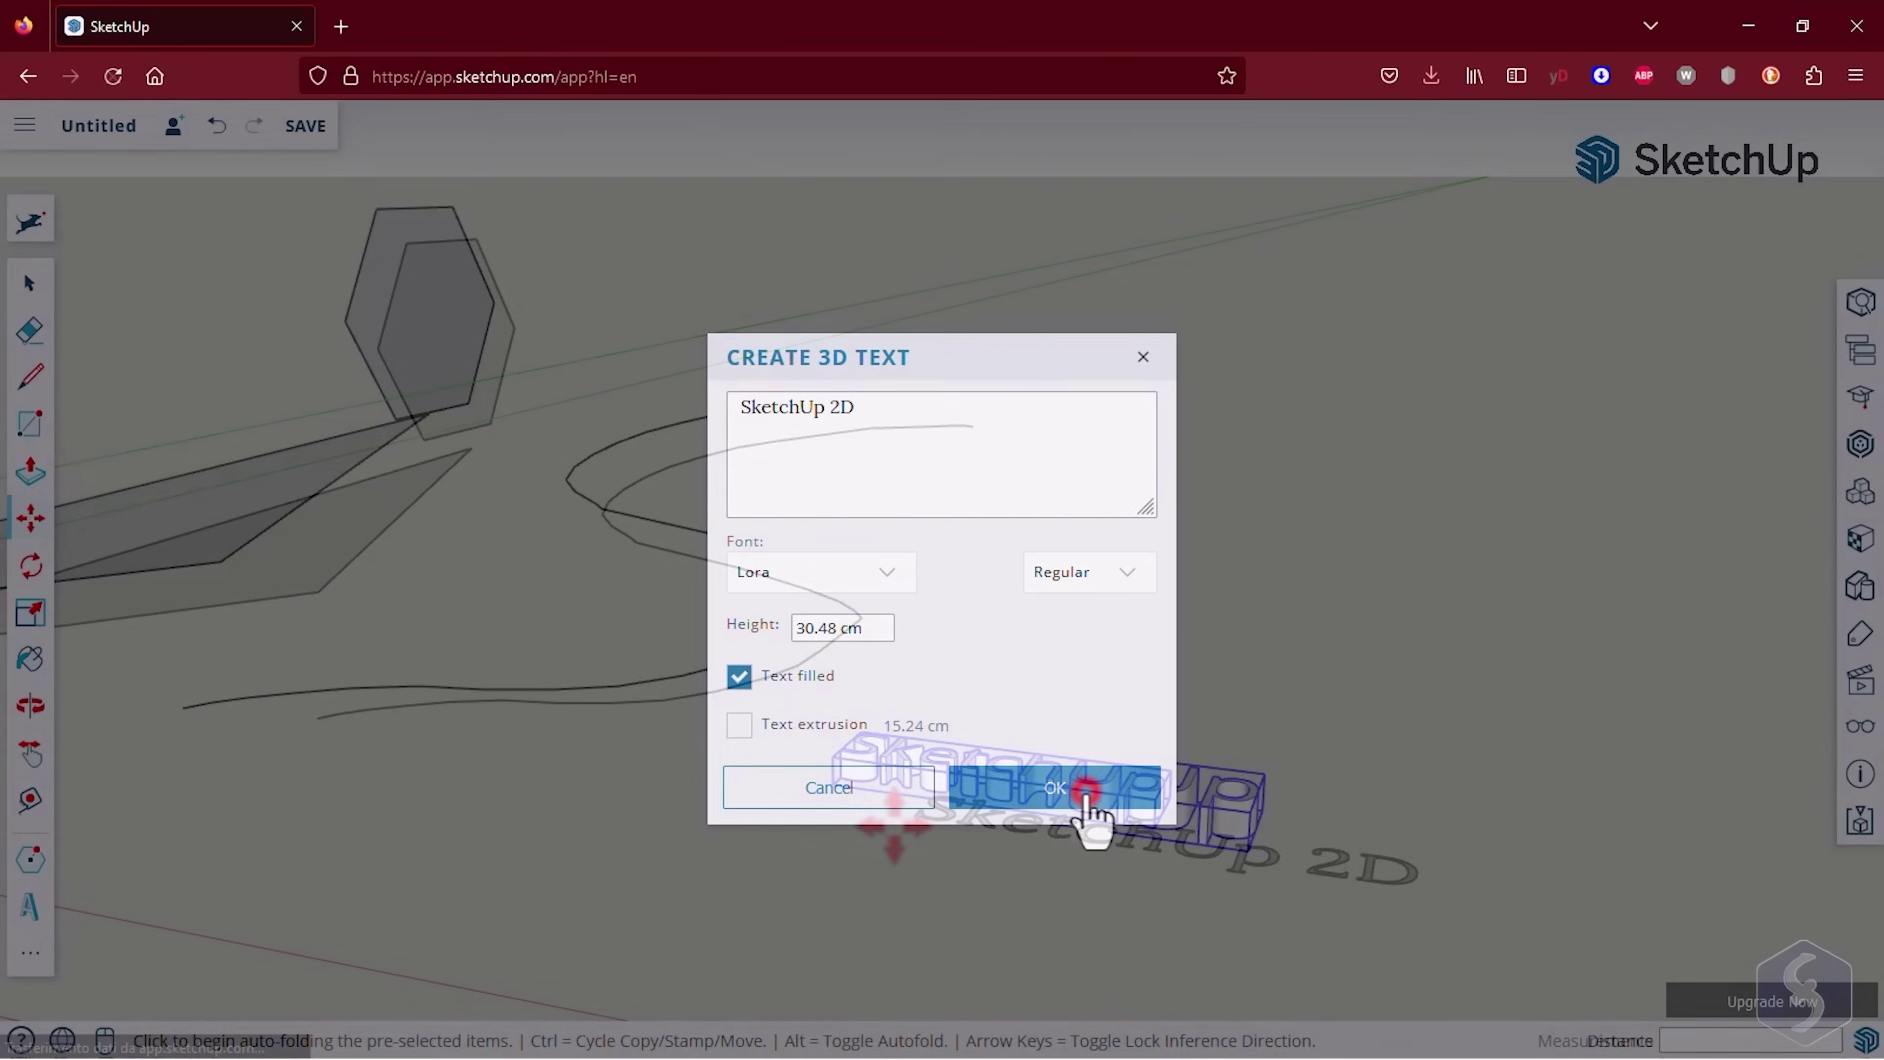
click(723, 835)
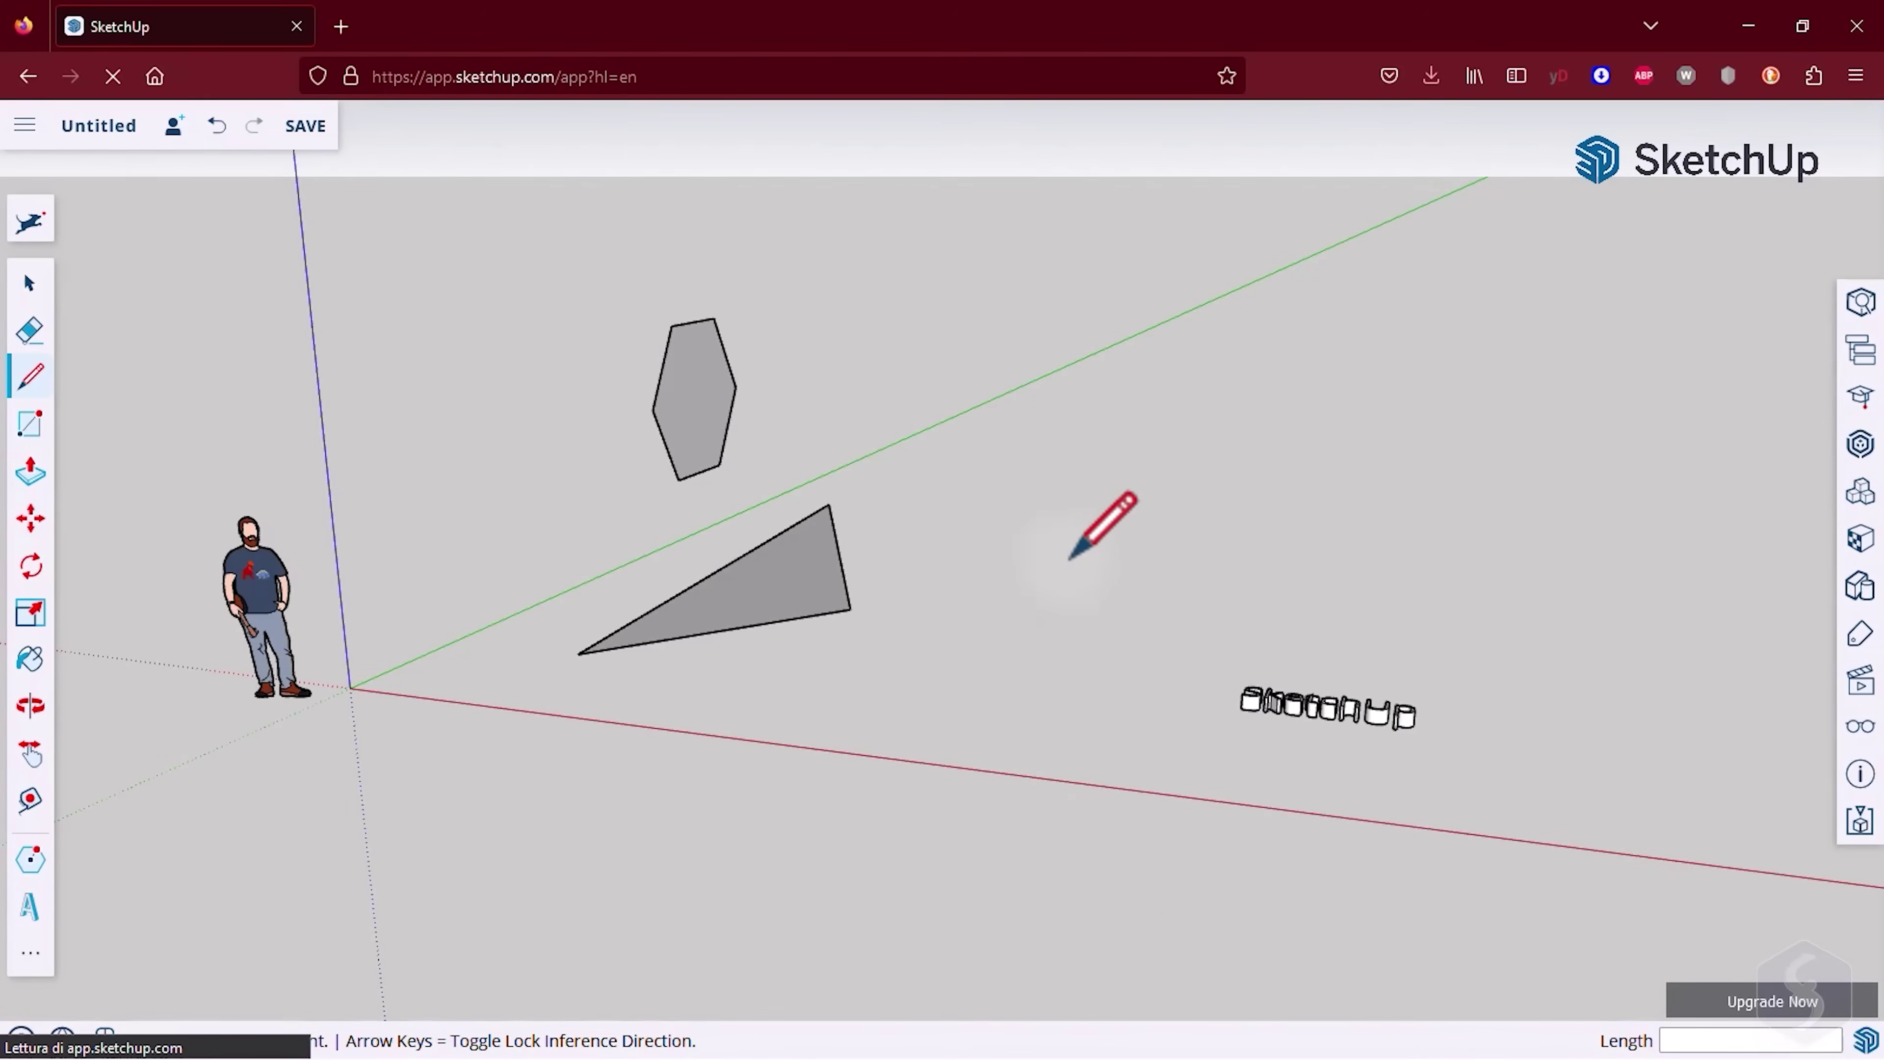
click(885, 671)
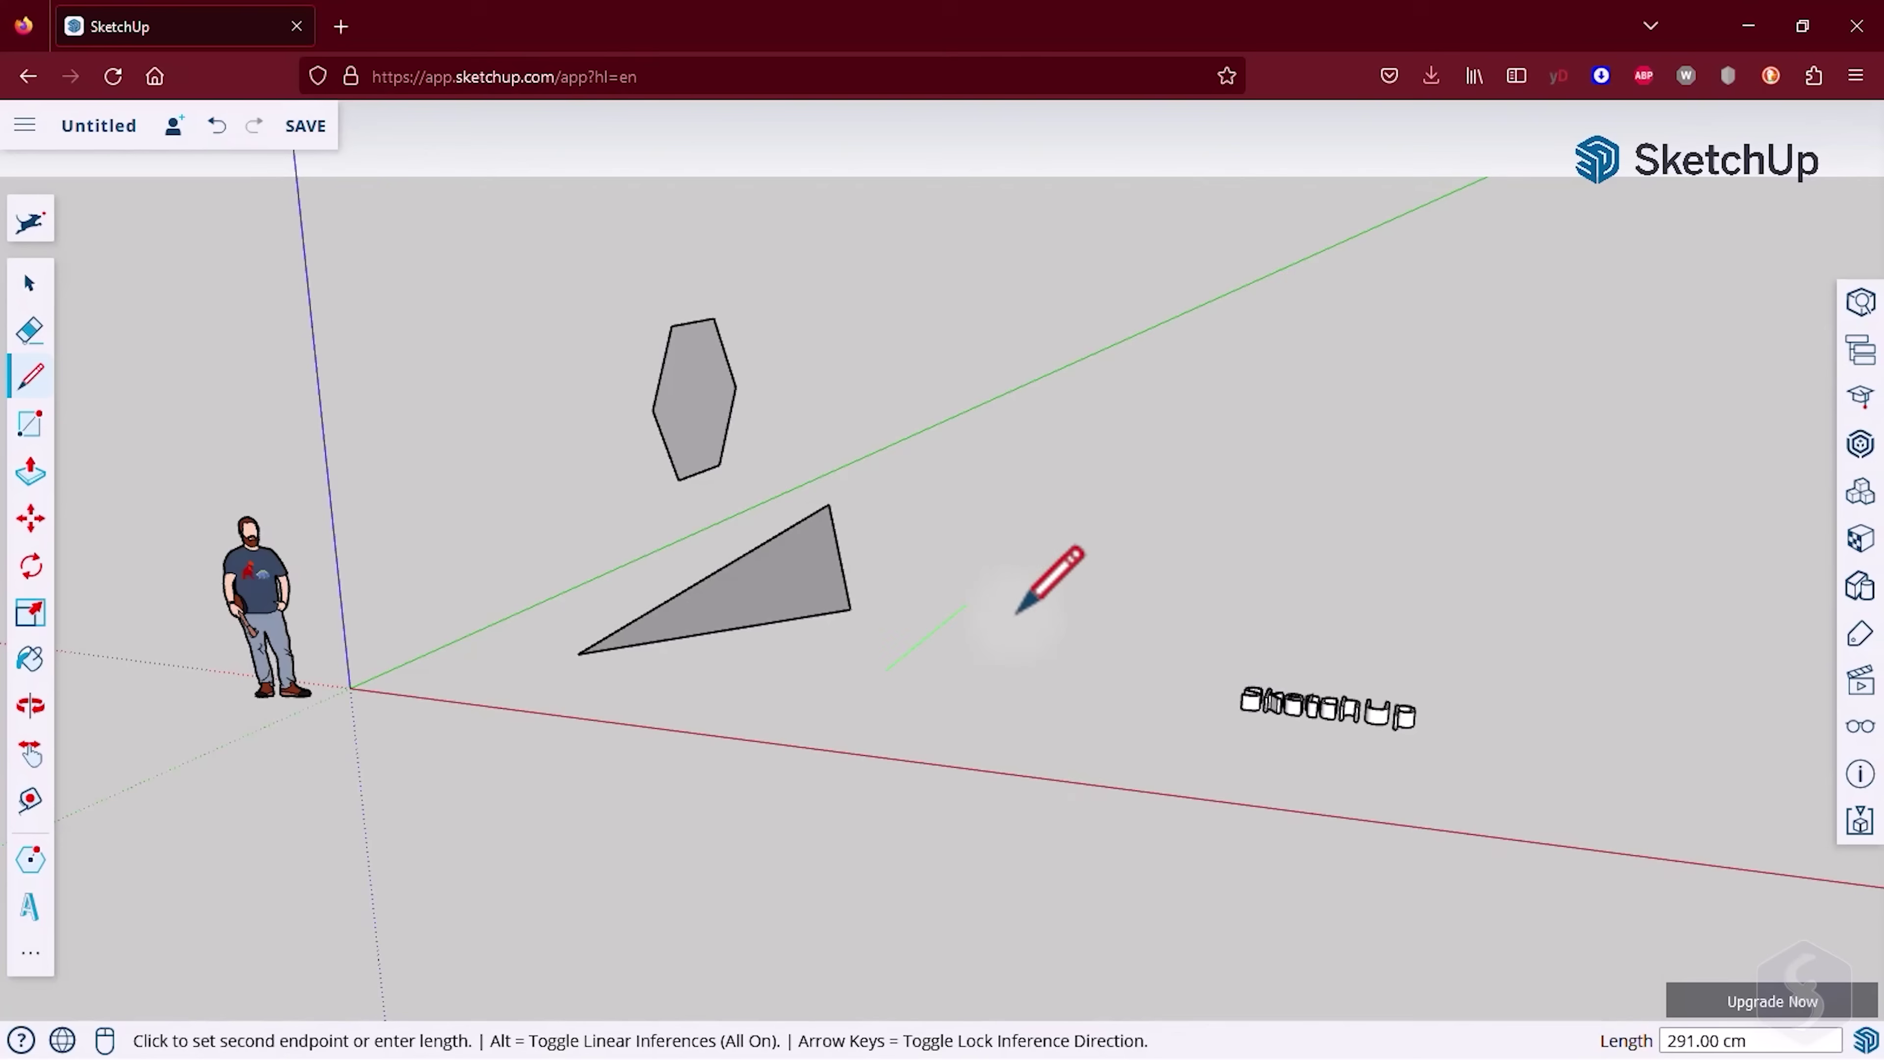
key(Escape)
click(30, 431)
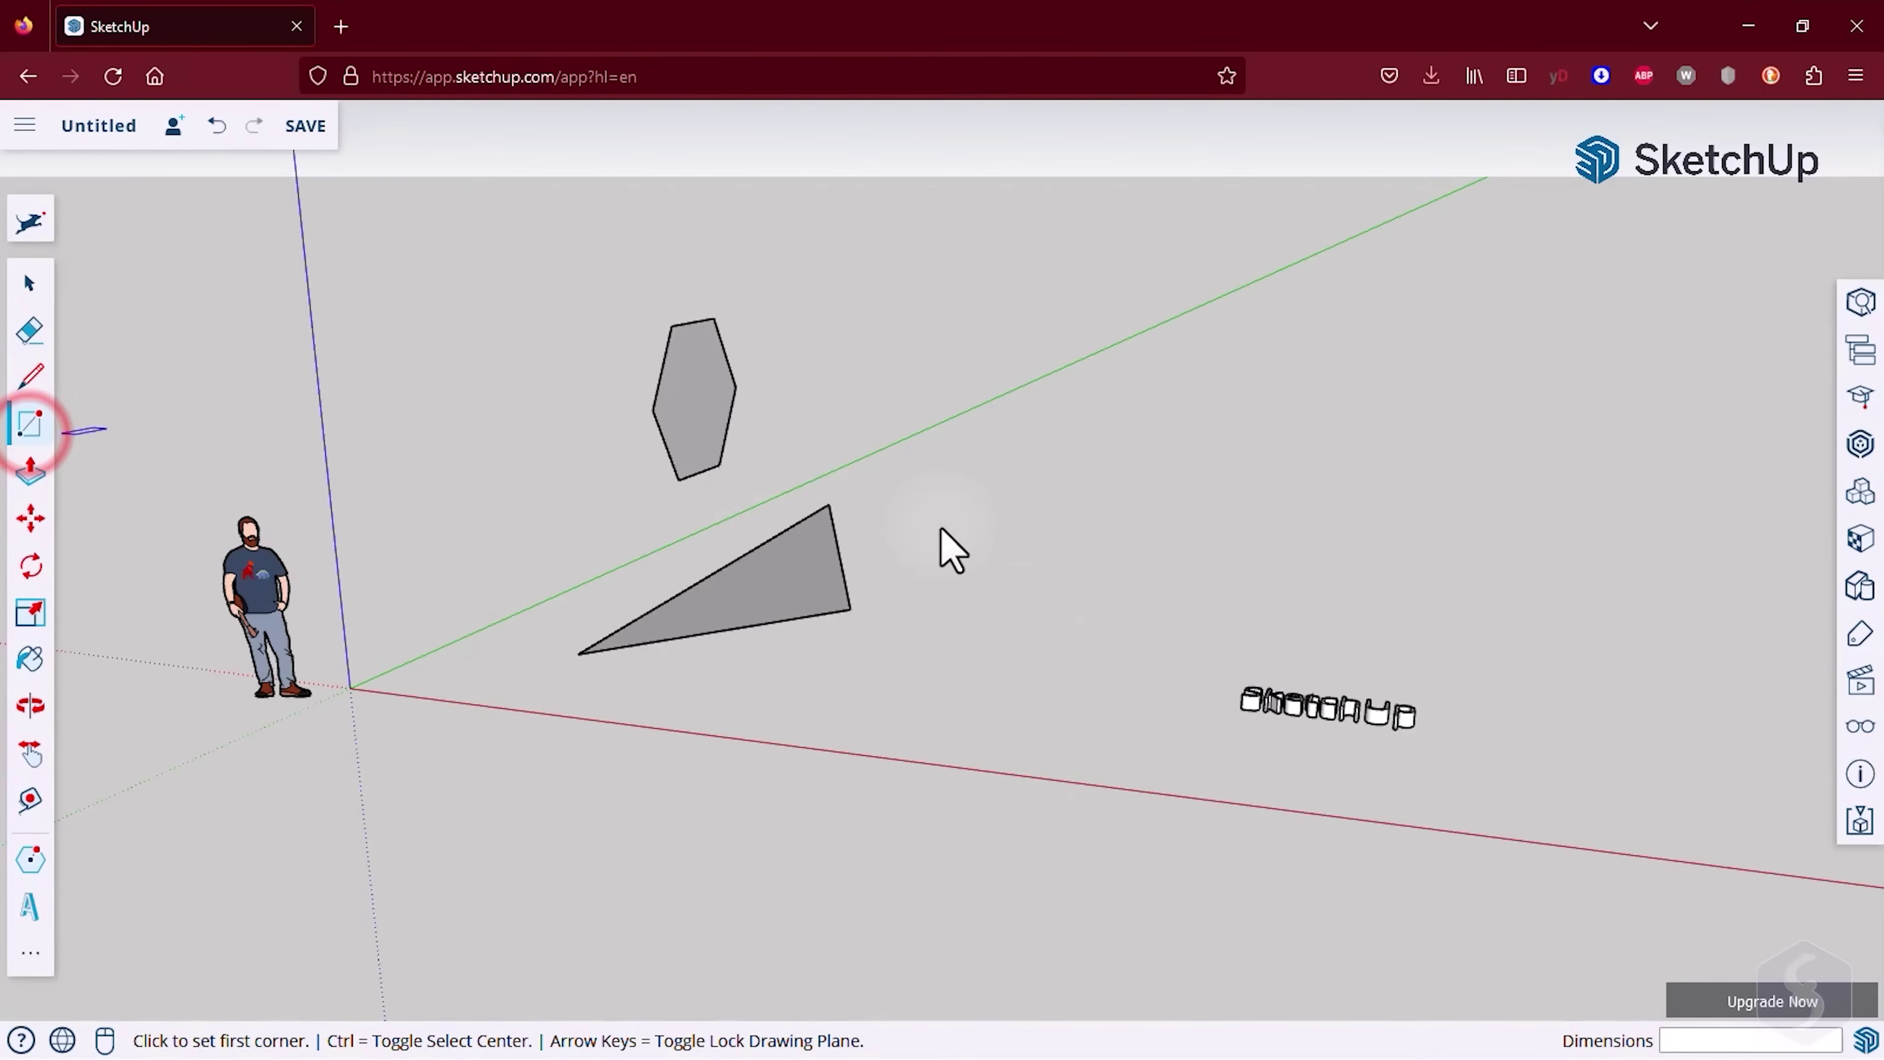
click(949, 615)
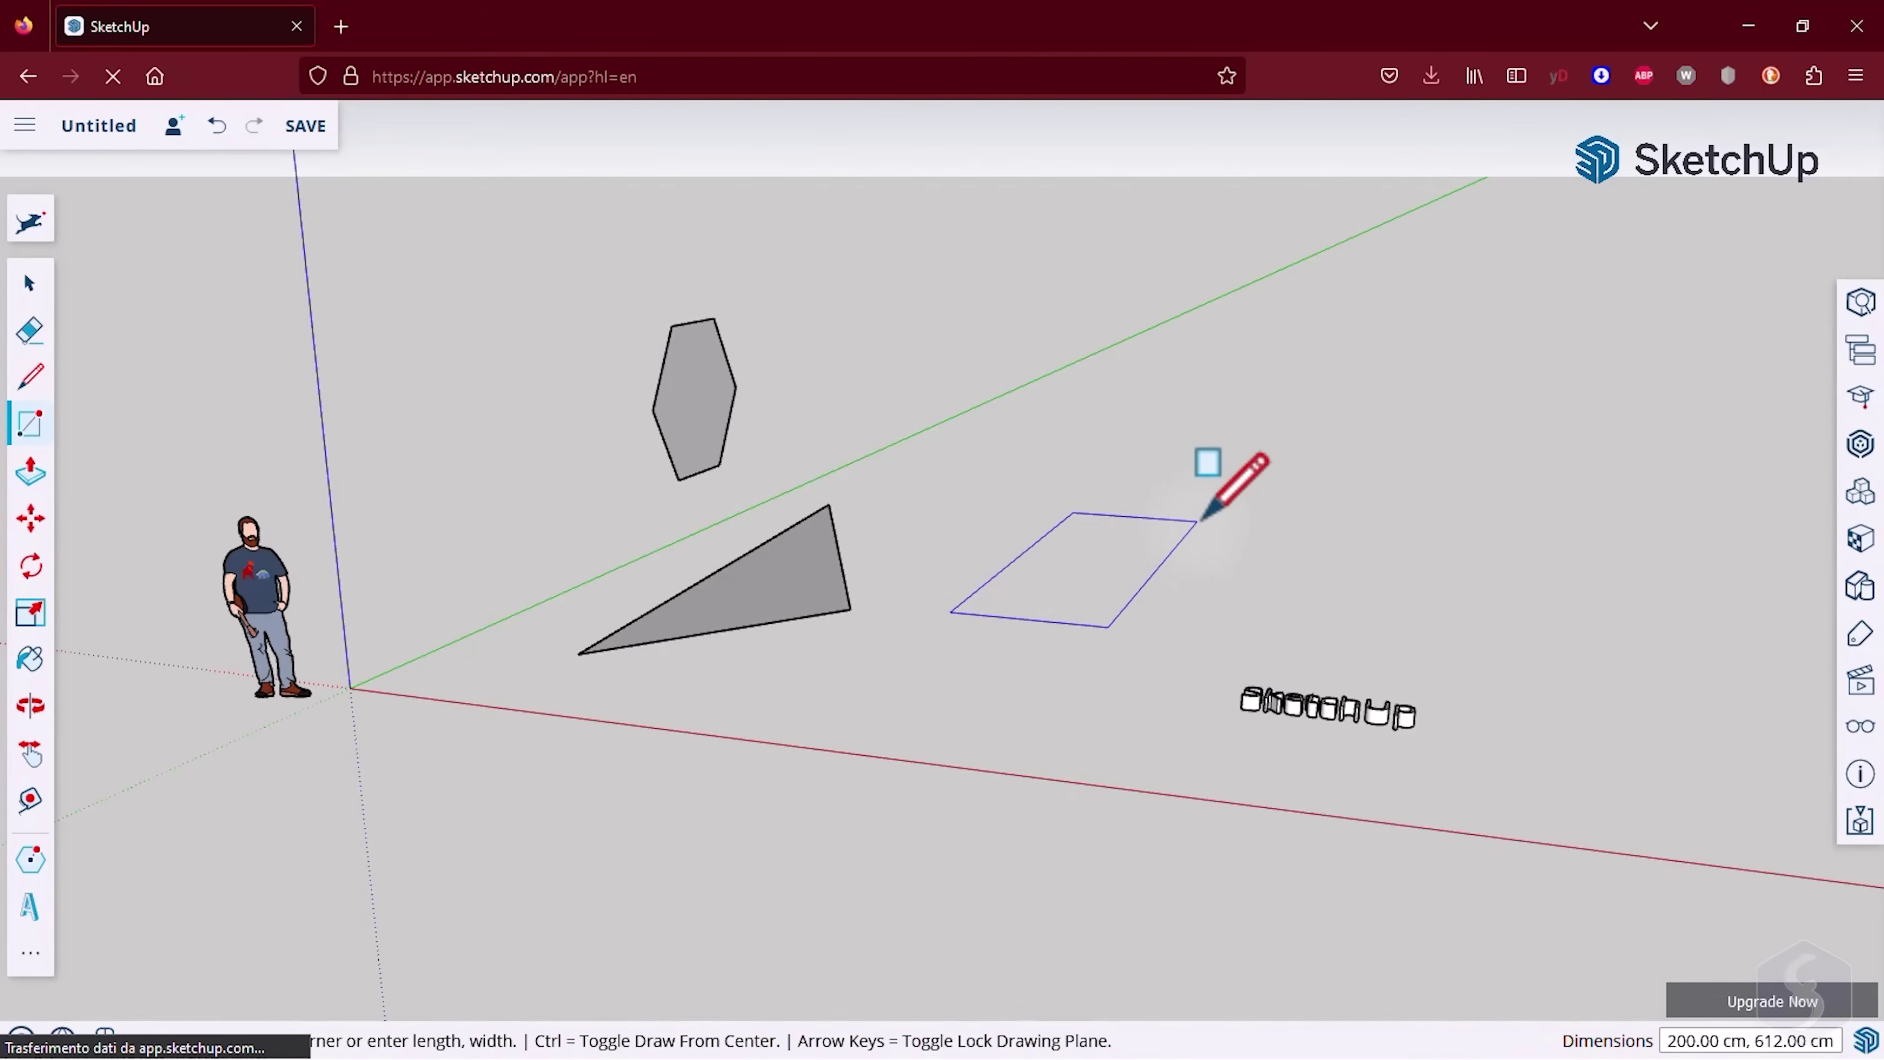
key(Escape)
click(970, 484)
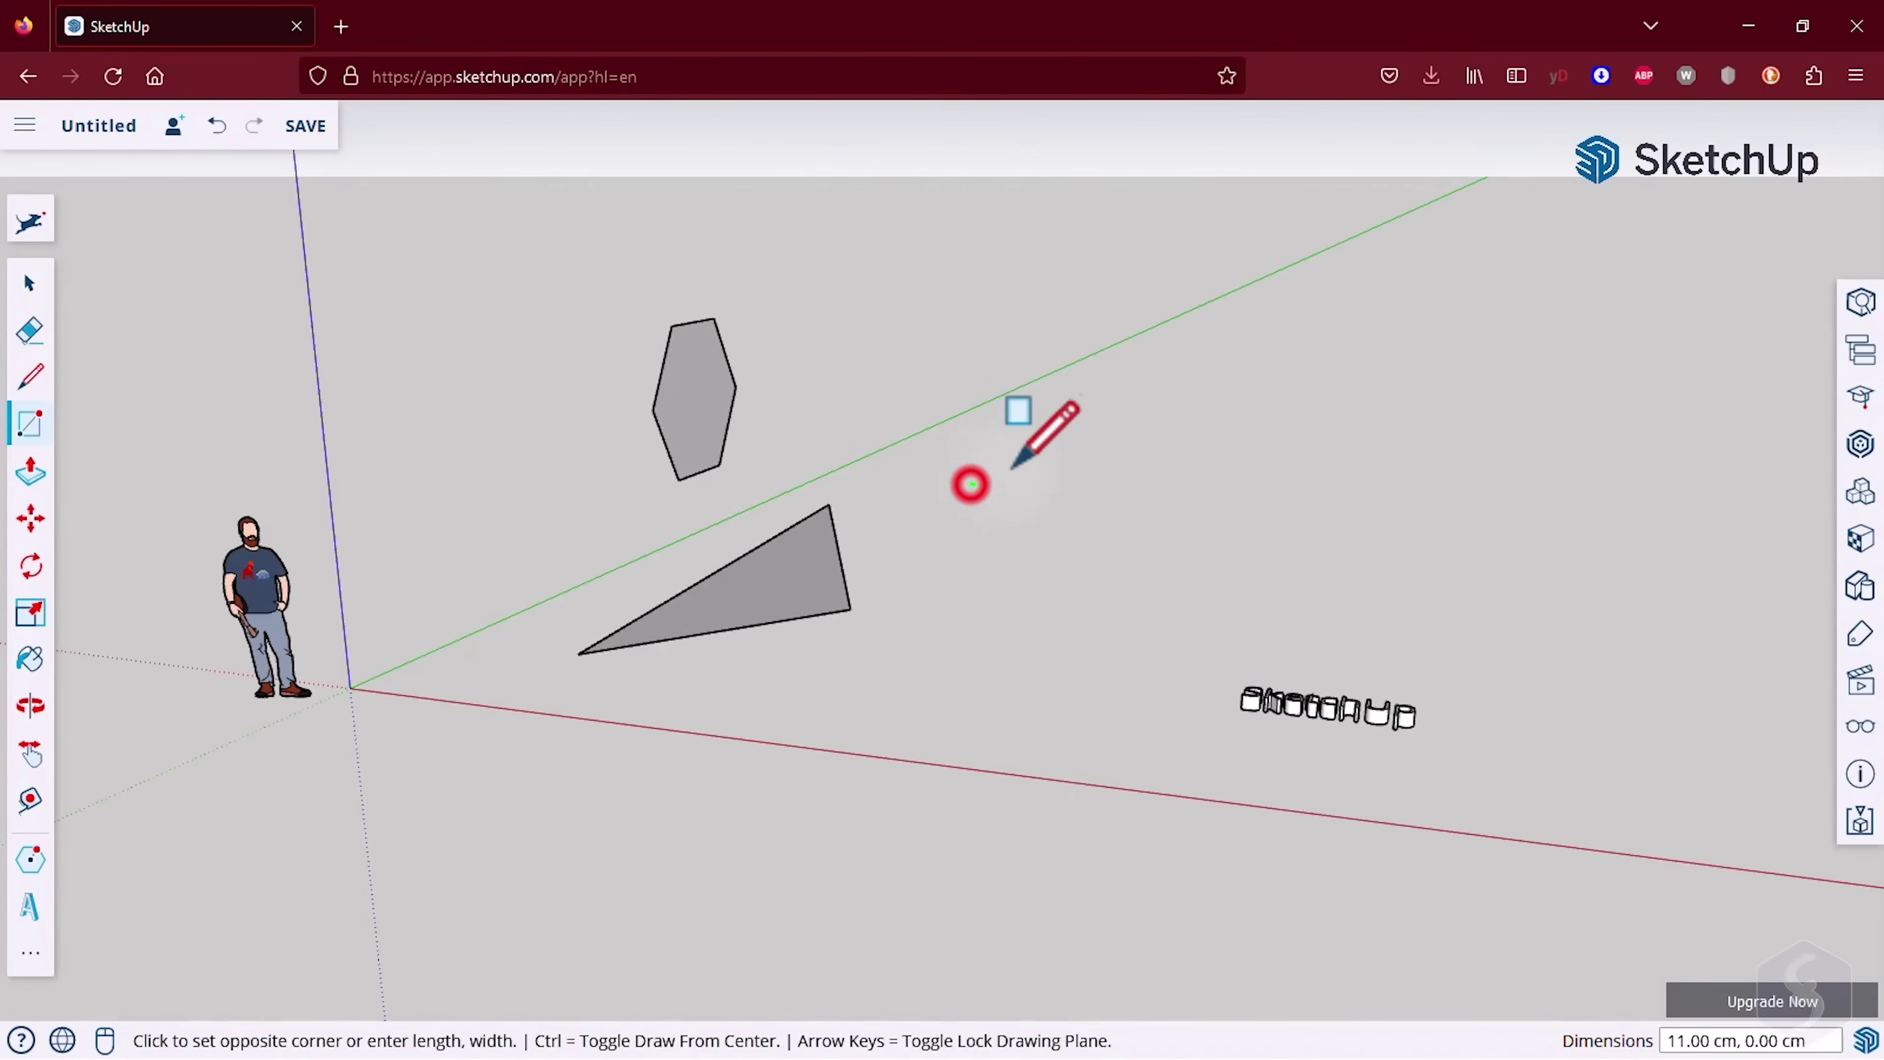
key(Escape)
click(417, 533)
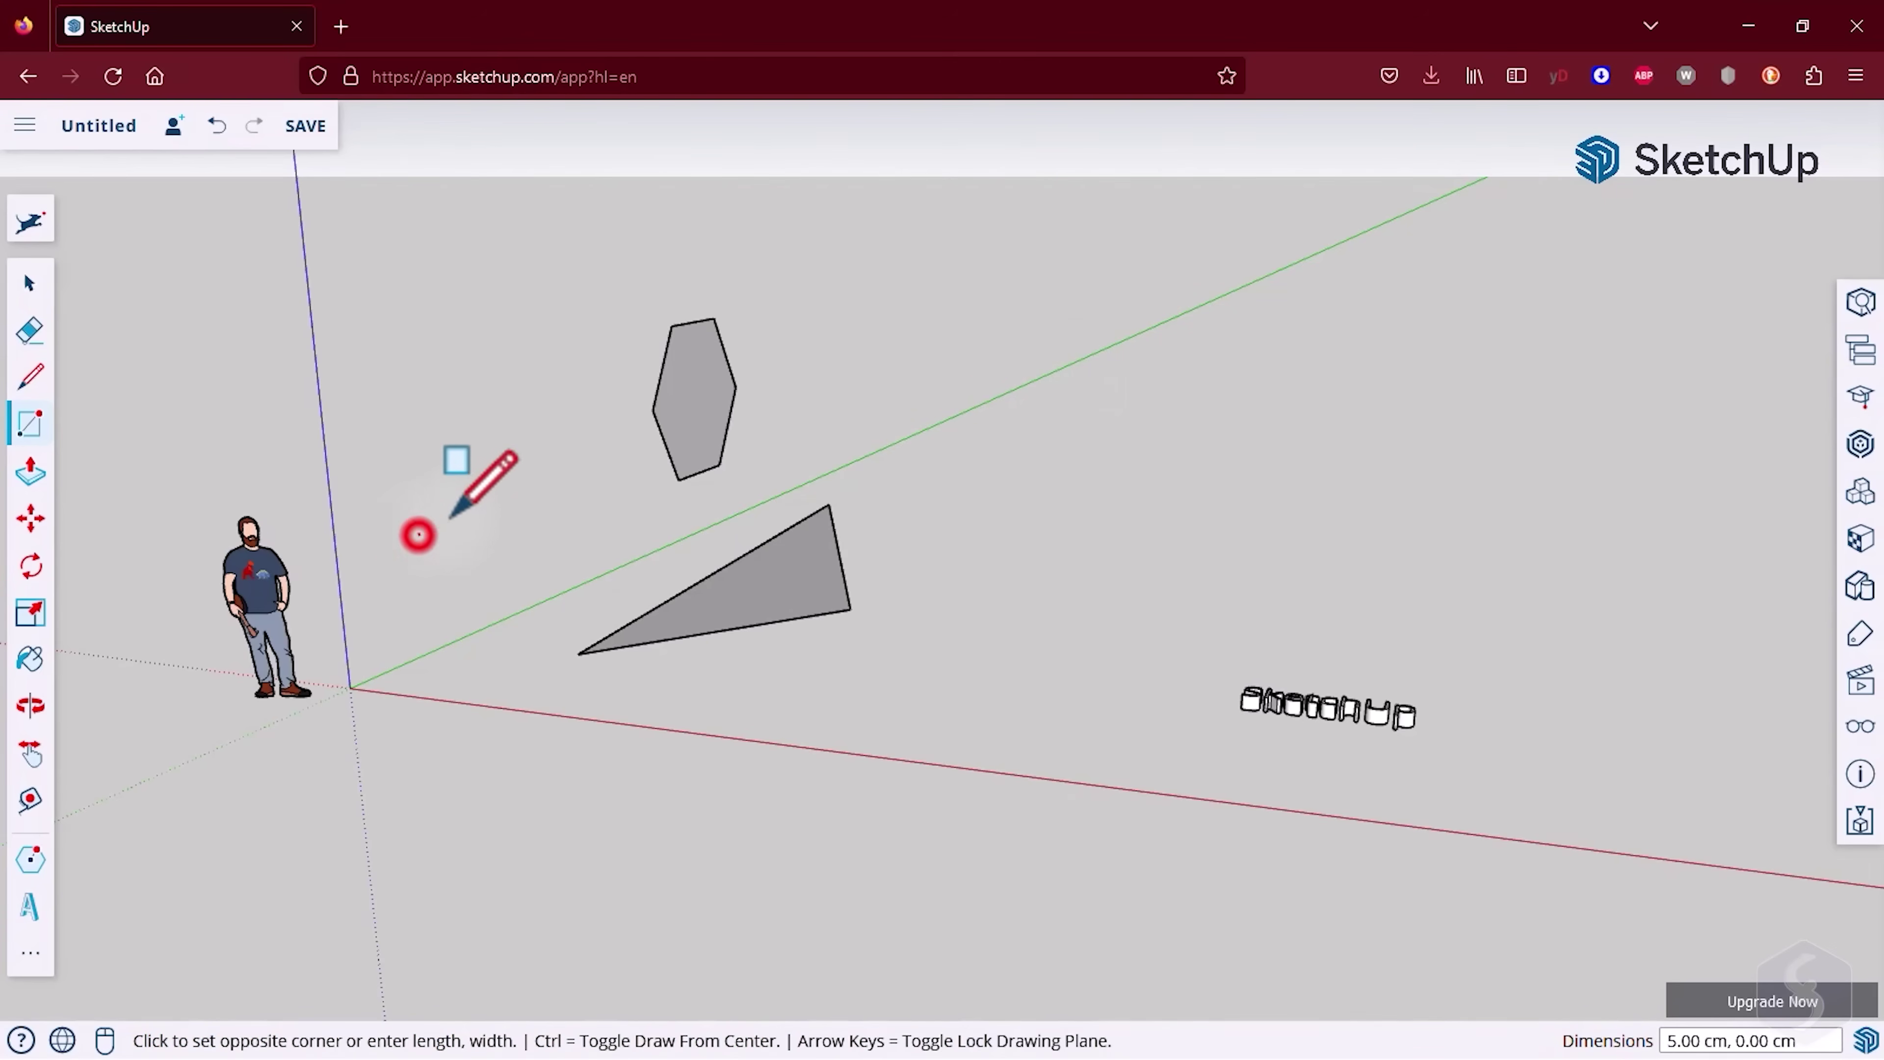
key(Escape)
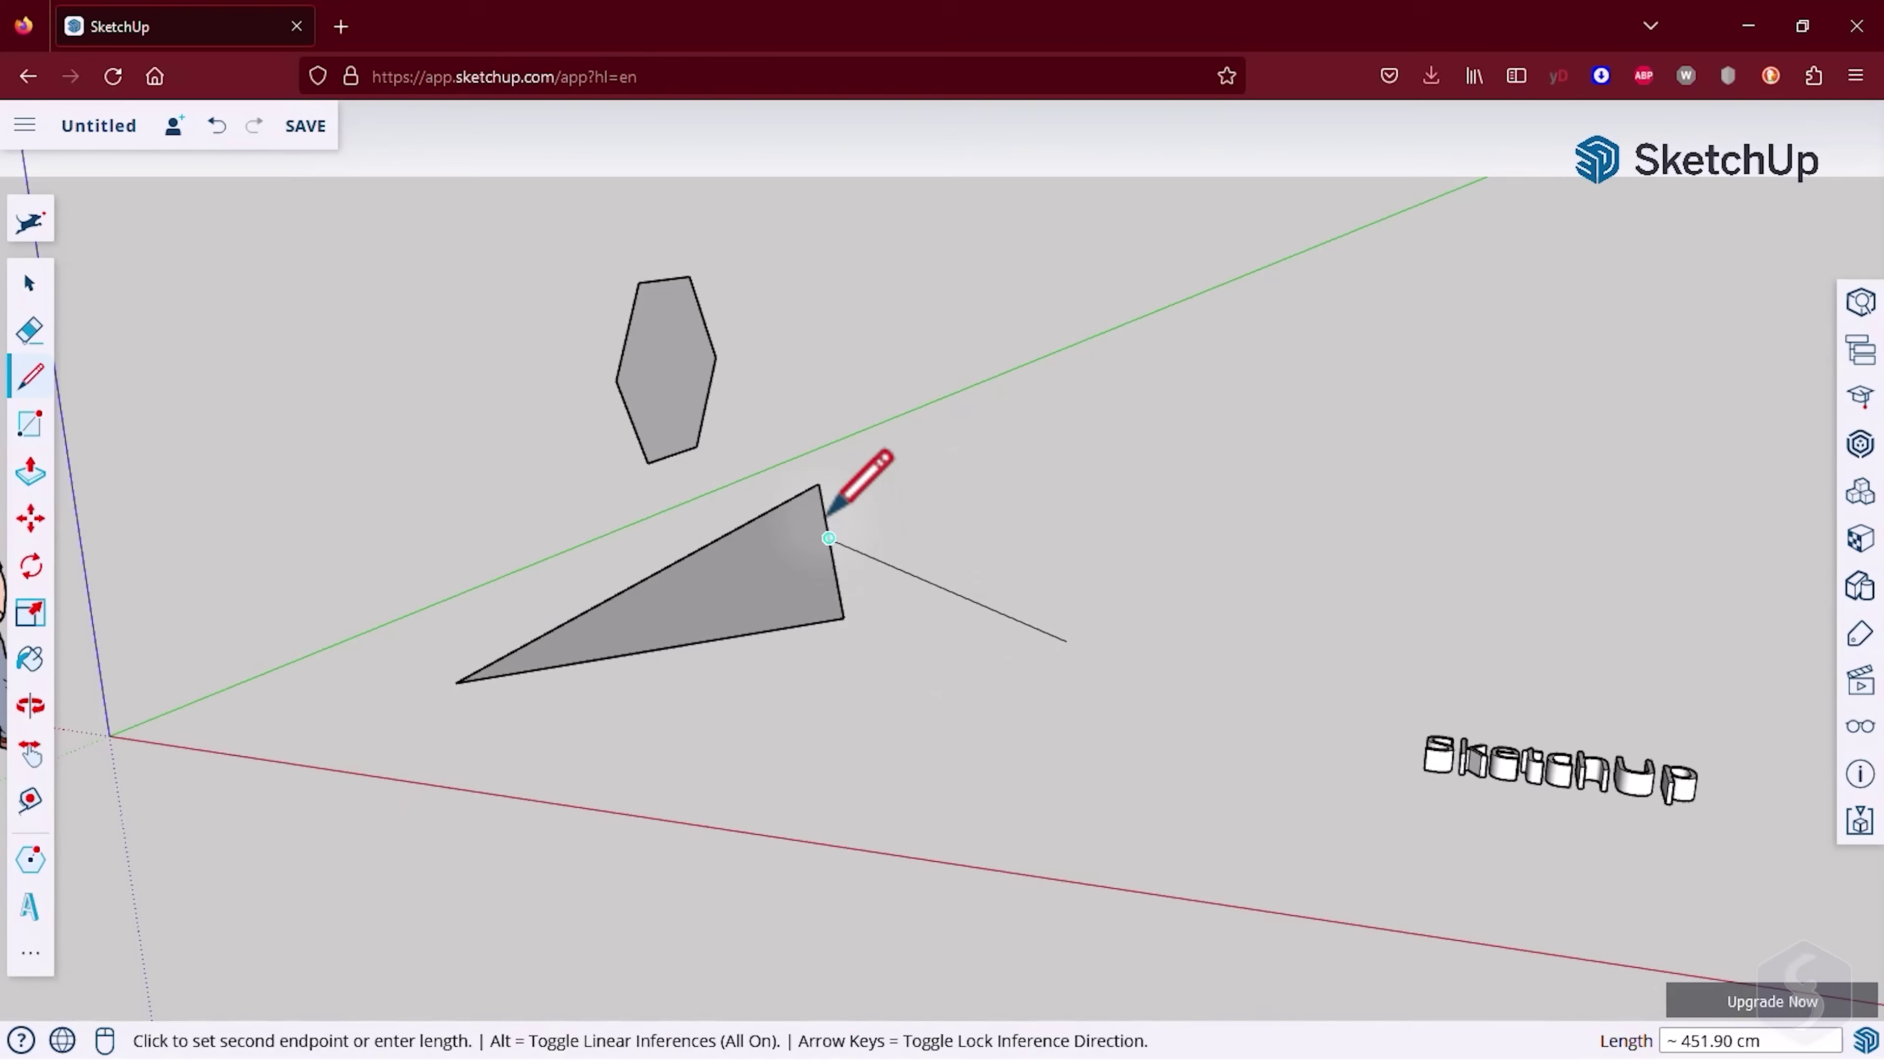
- Draw a line from the triangle's corner to the upright hexagon
click(818, 482)
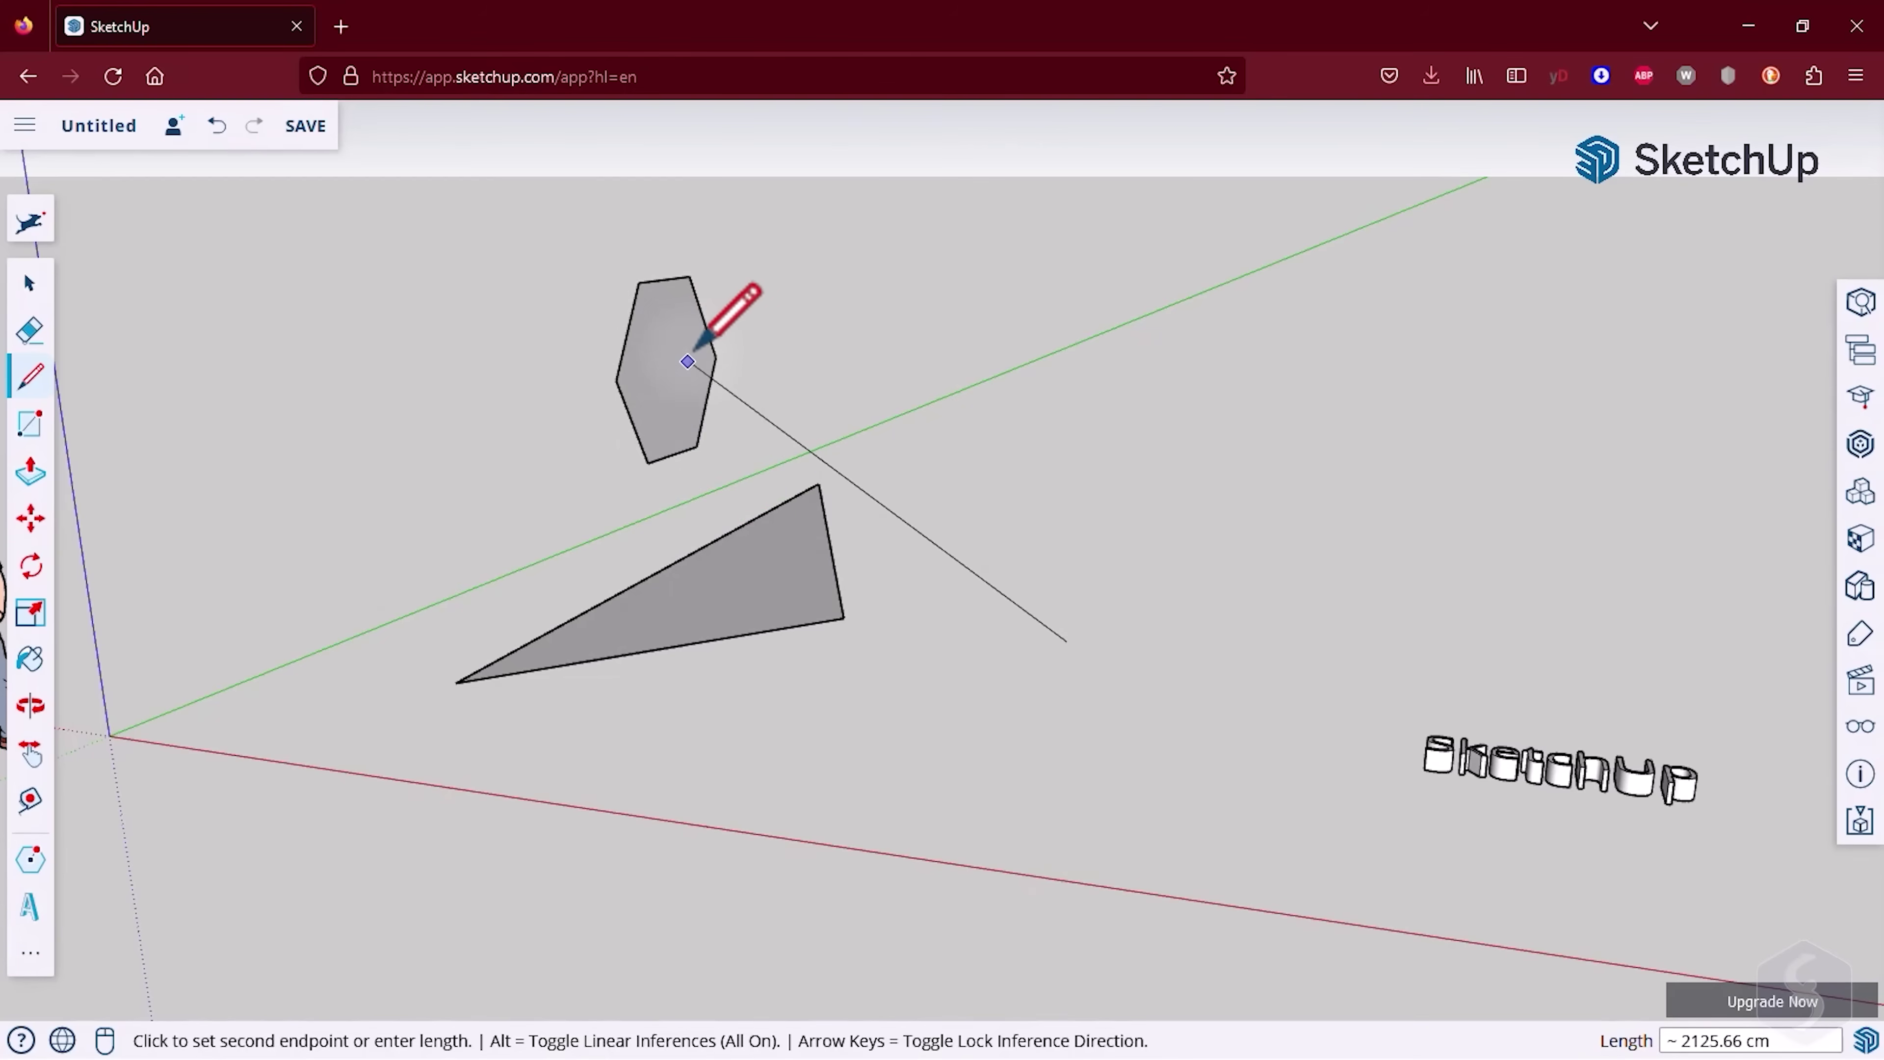
scroll(1023, 623, up, 1)
click(958, 661)
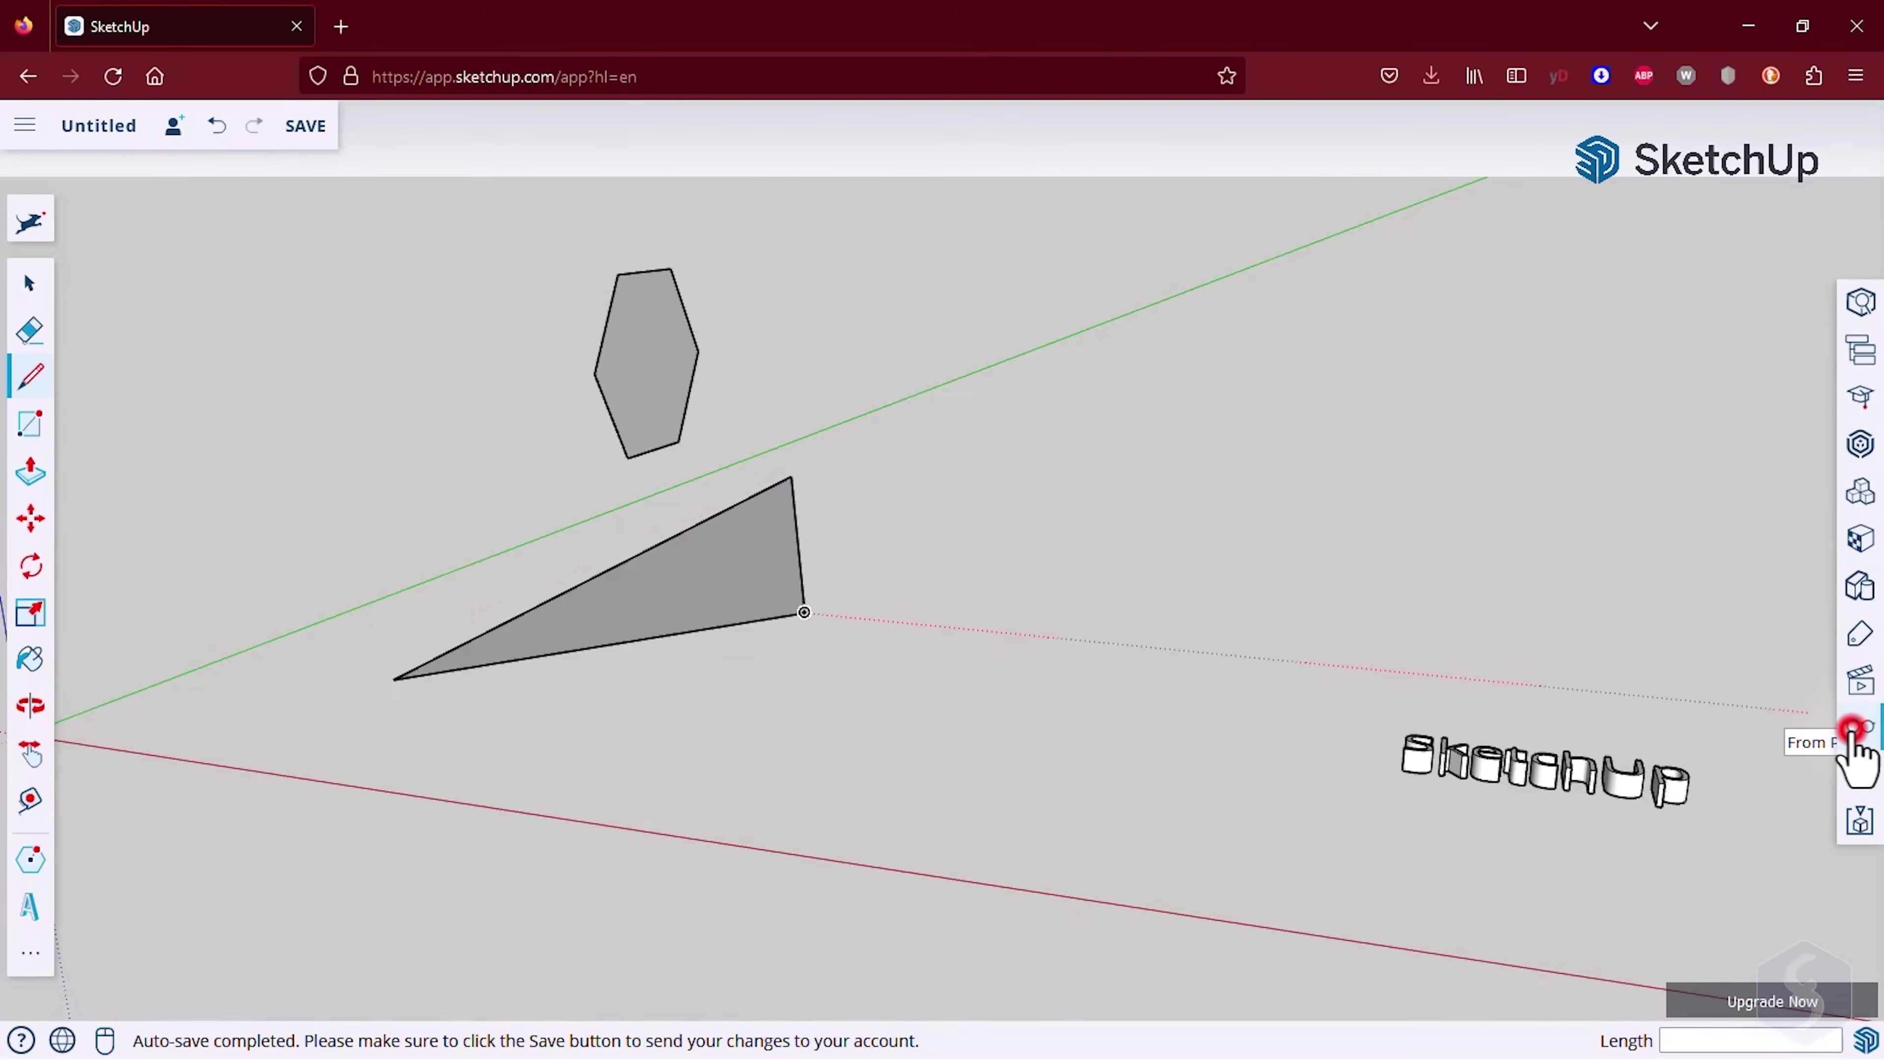
- In the Display panel, toggle axes, shadows and fog on and back off
click(1852, 728)
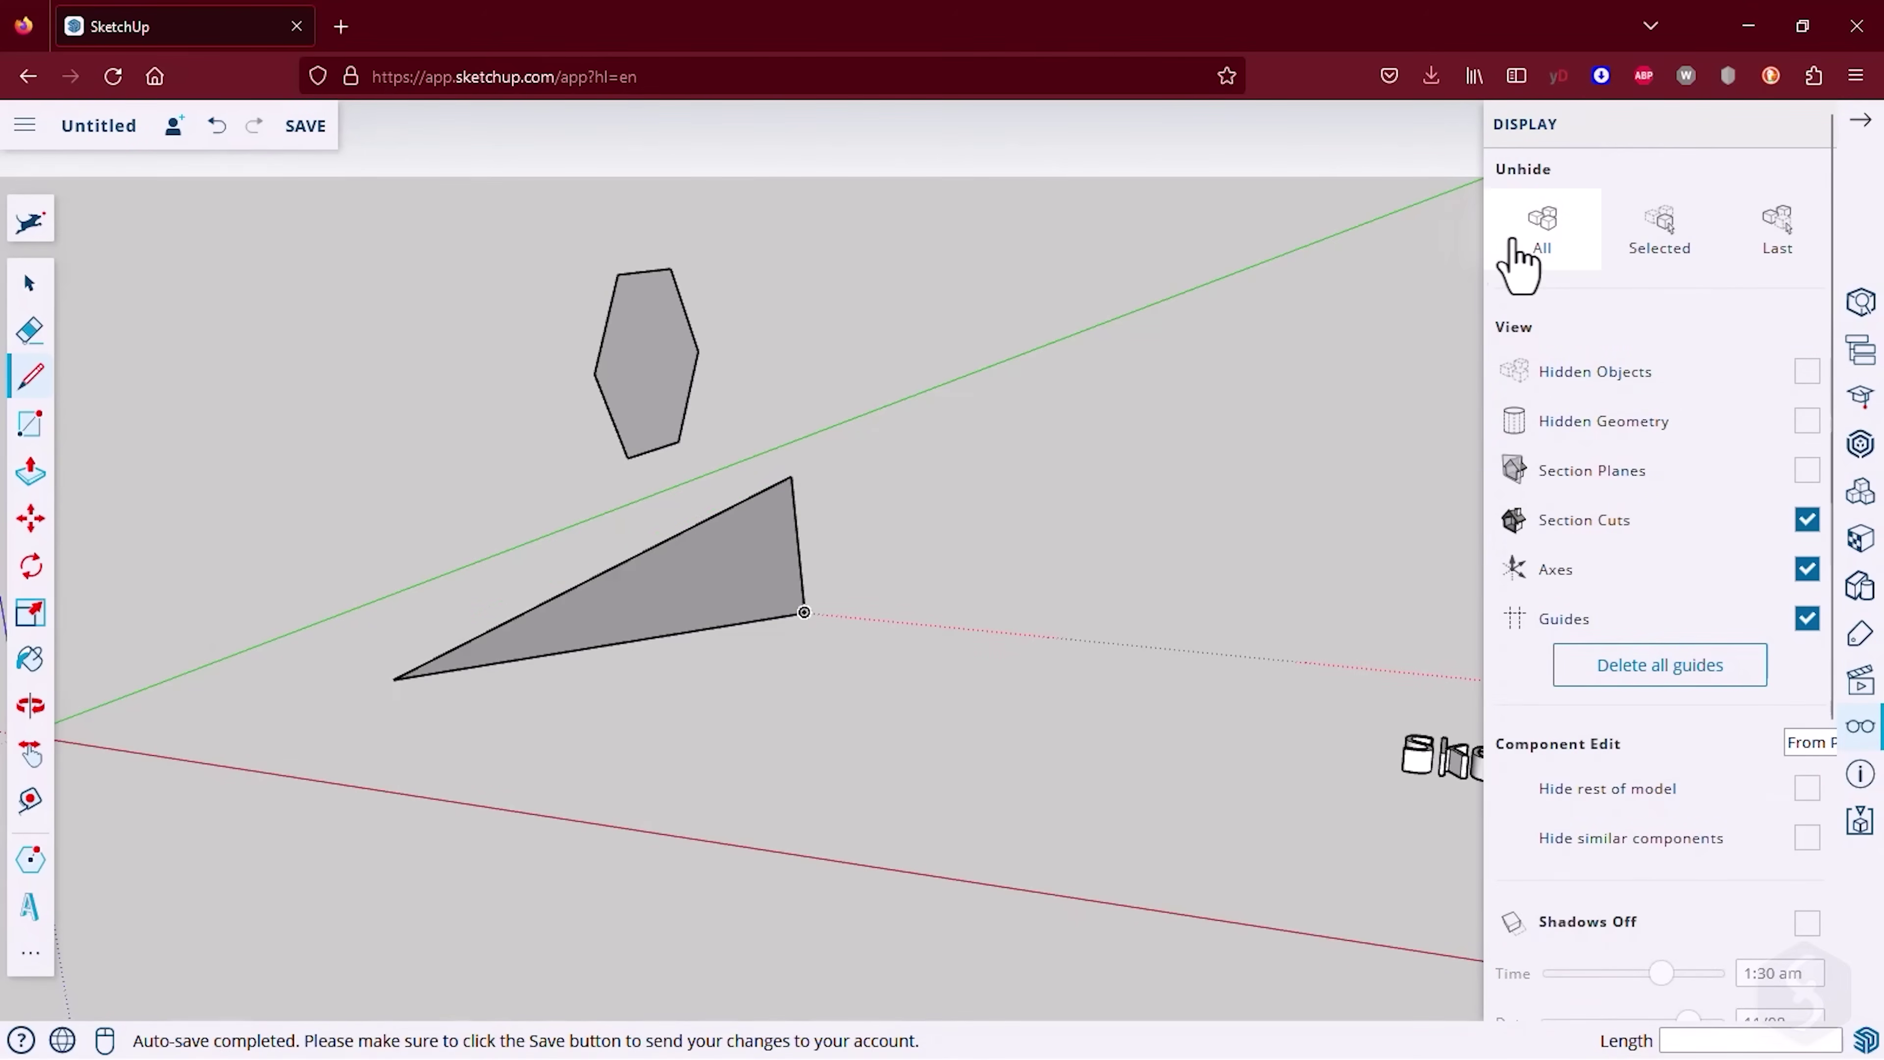
click(1807, 570)
click(1807, 570)
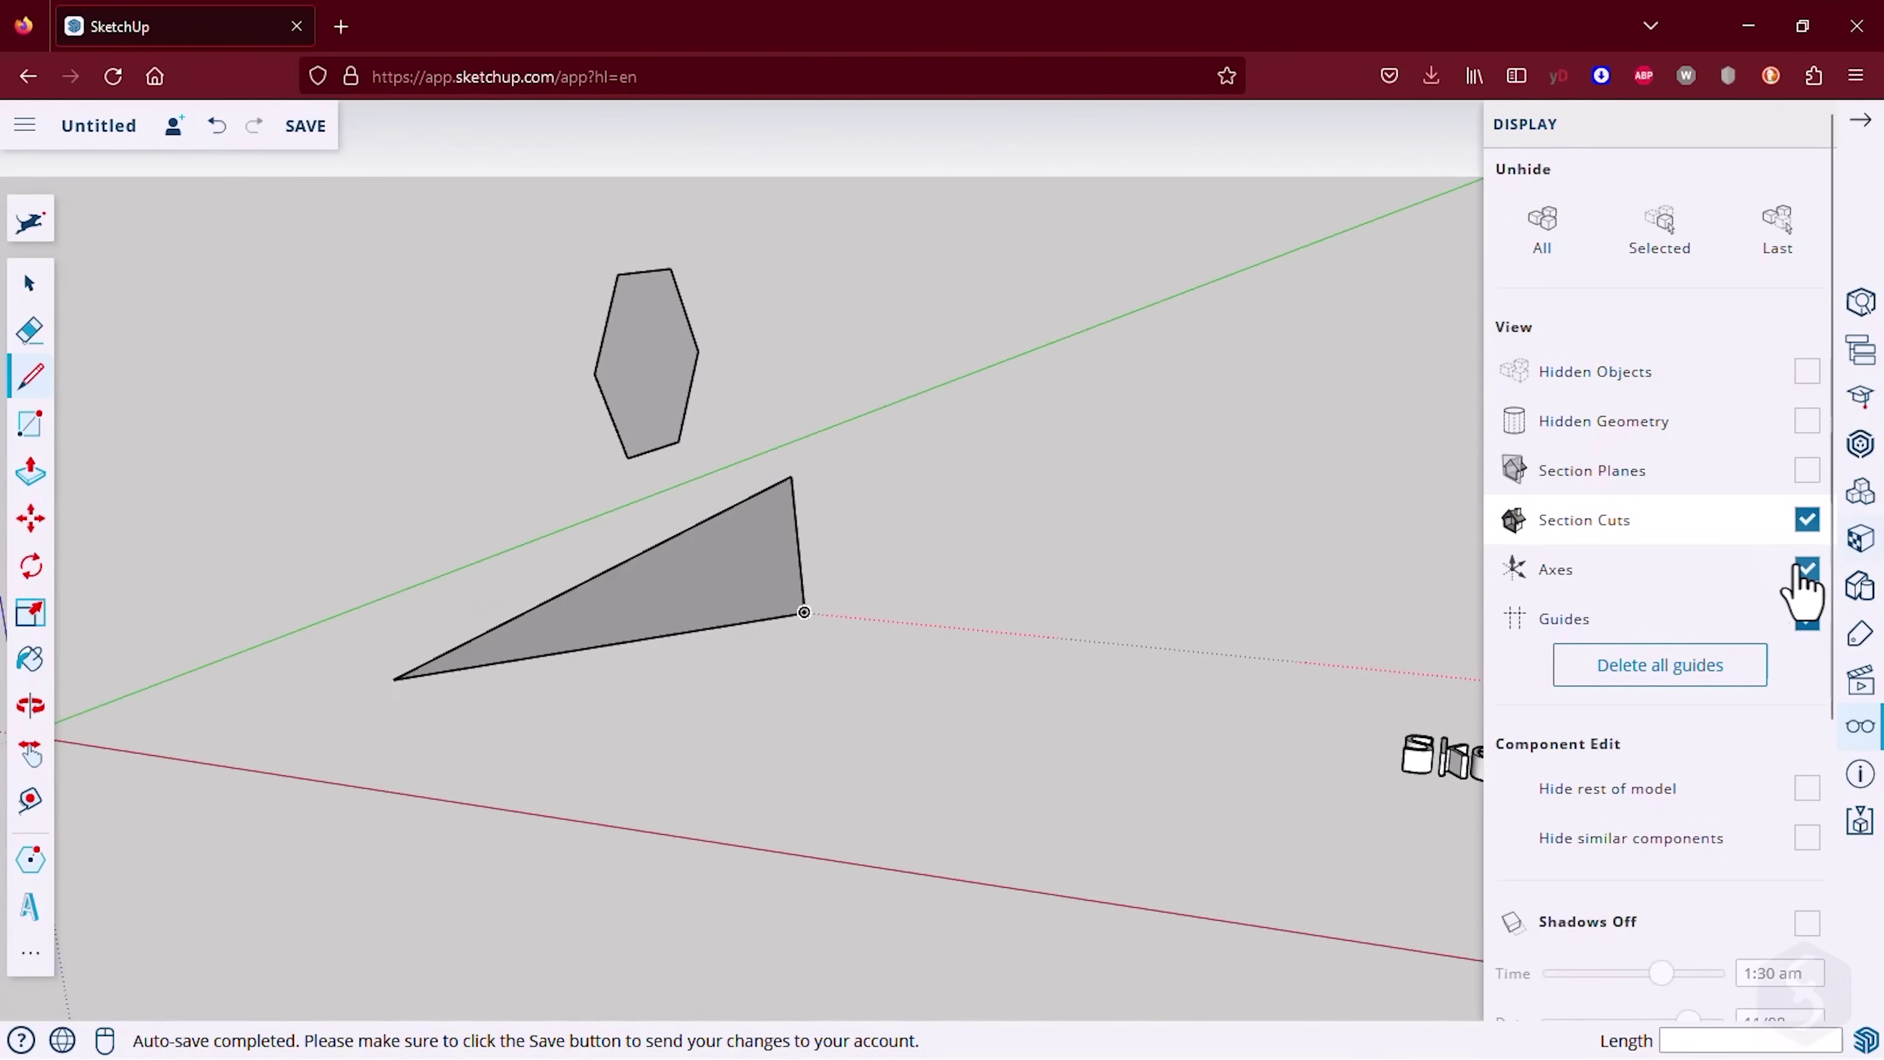
scroll(1788, 586, down, 5)
click(1807, 513)
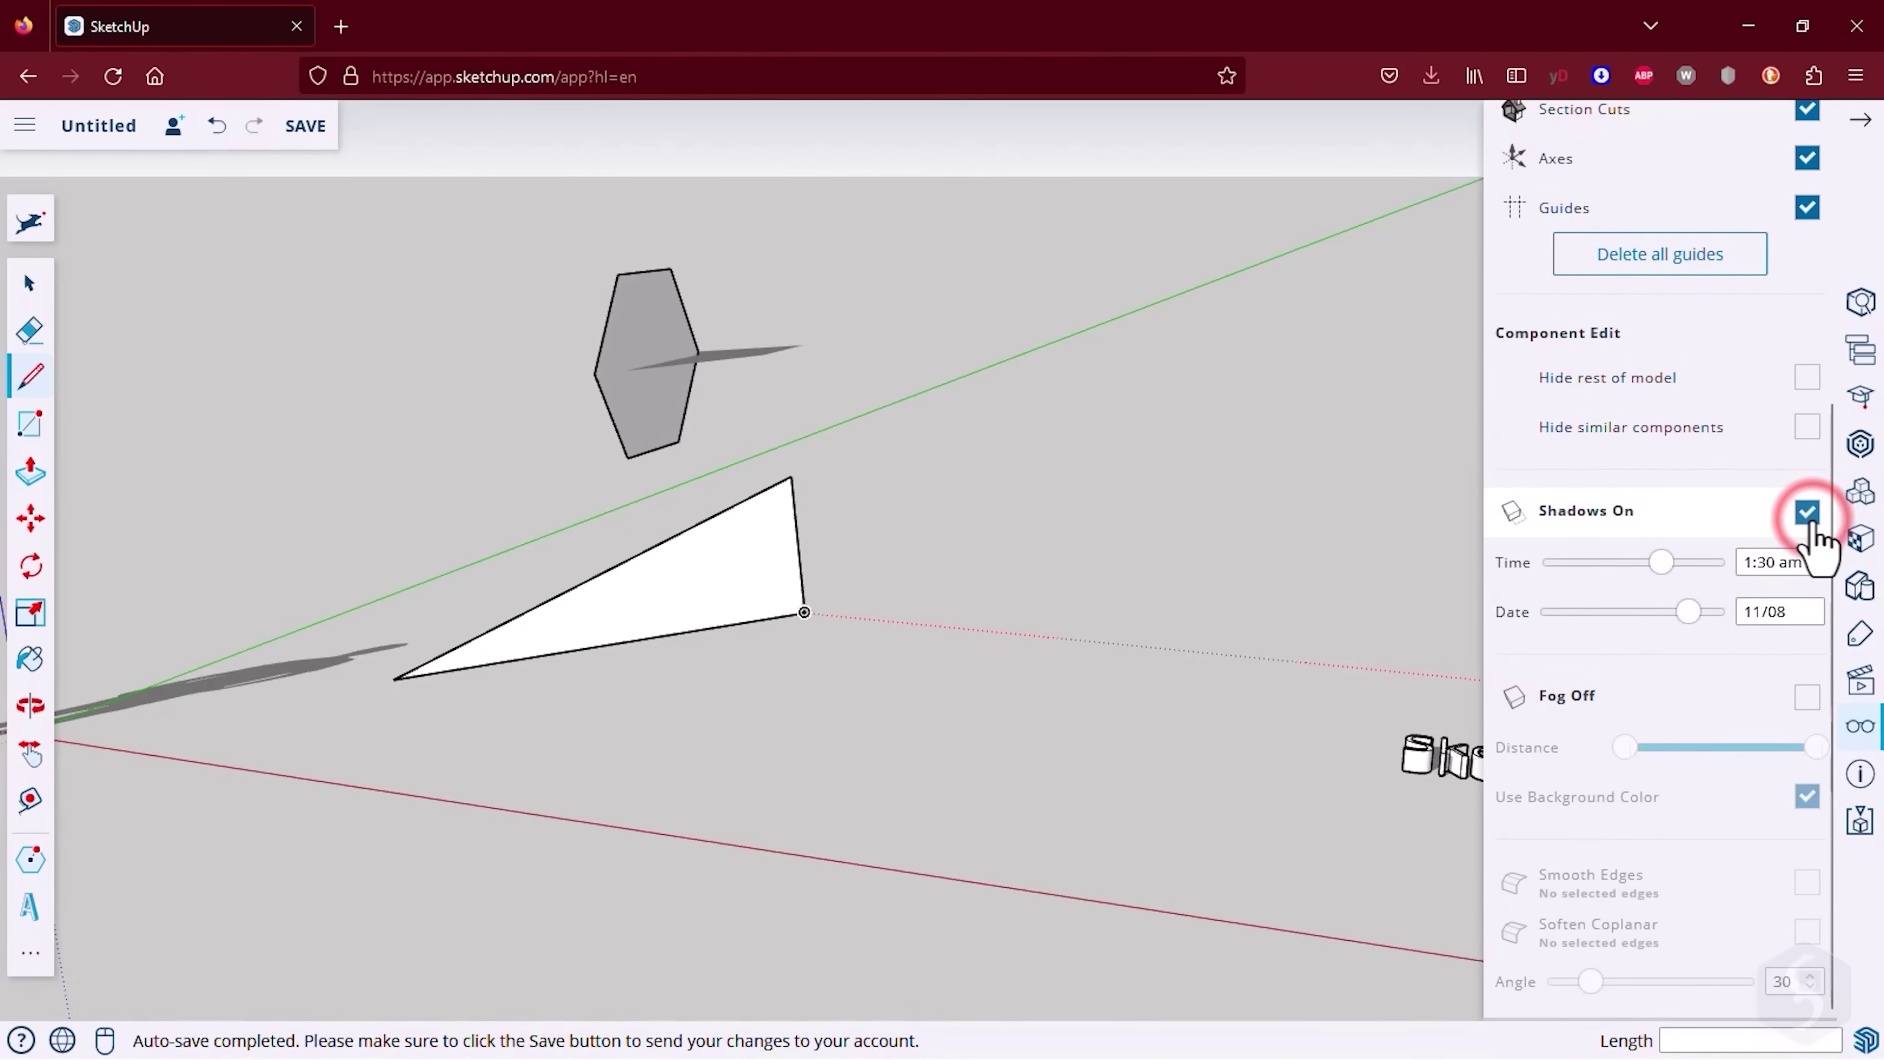
click(1807, 512)
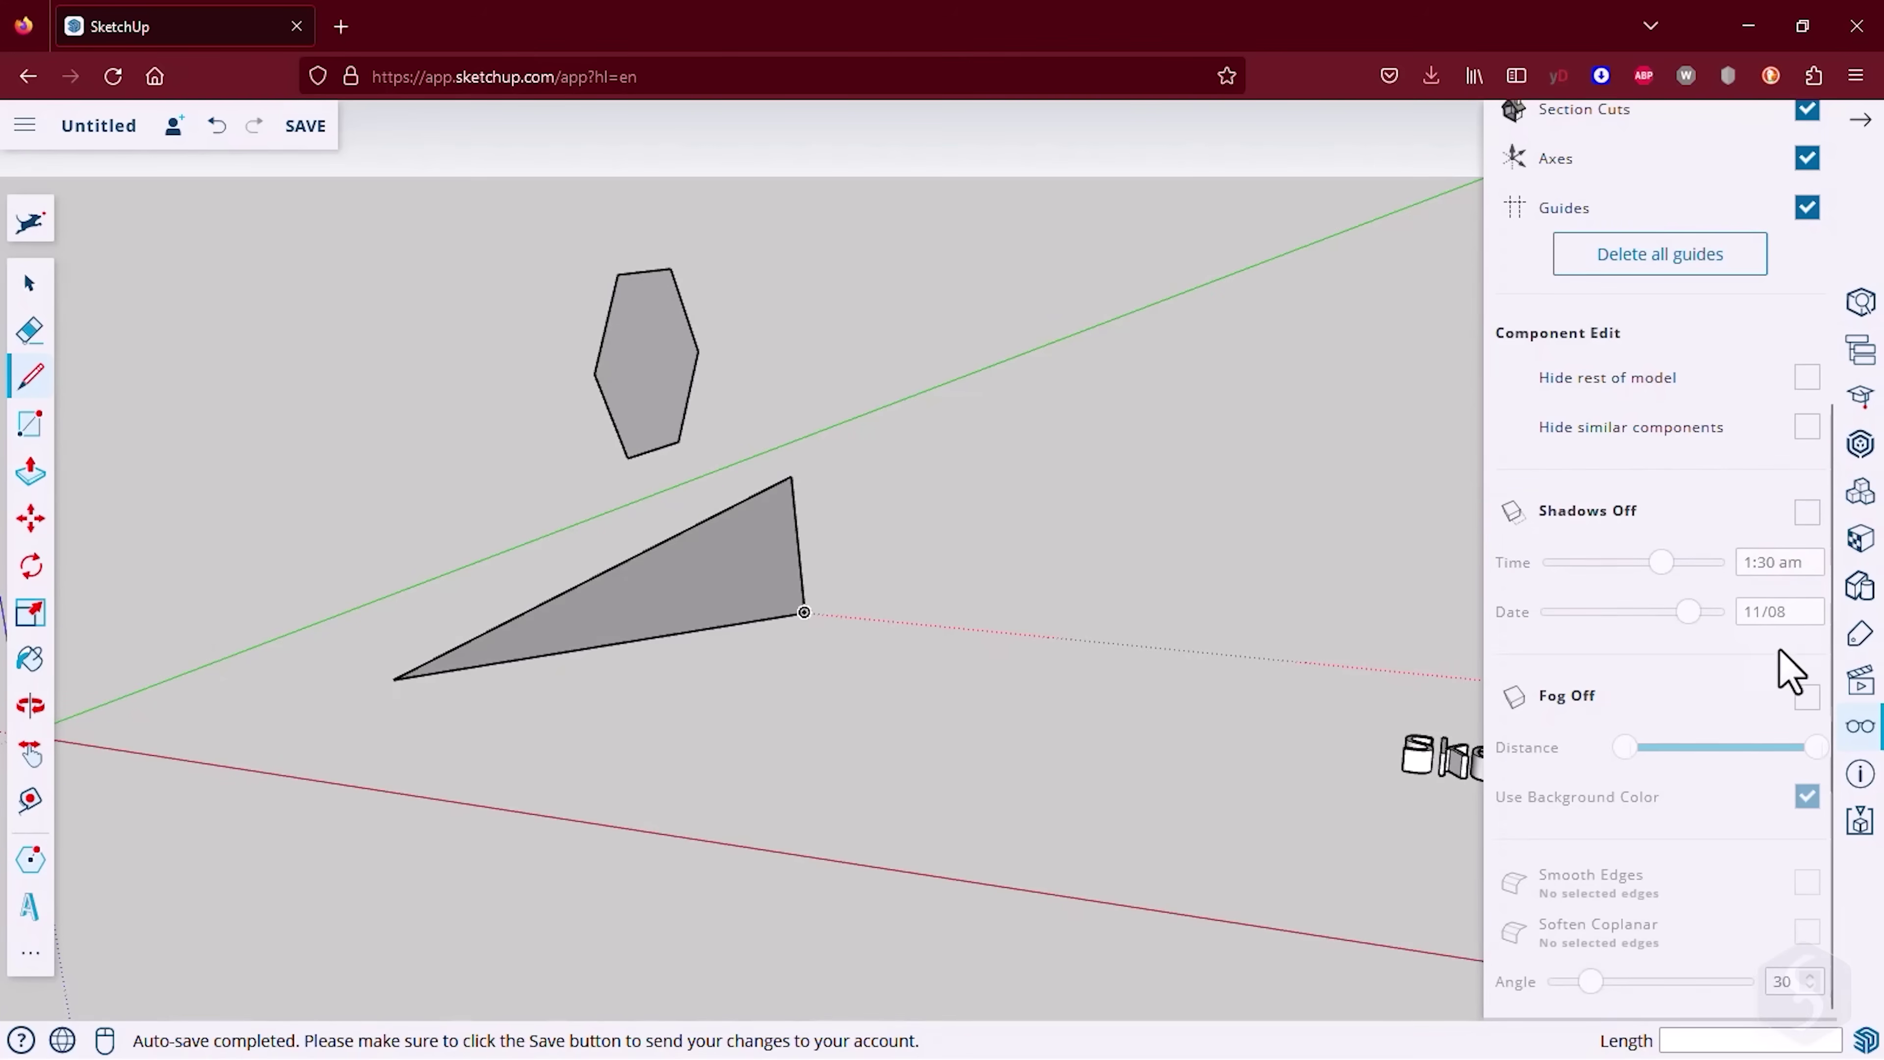
click(1807, 696)
click(1808, 711)
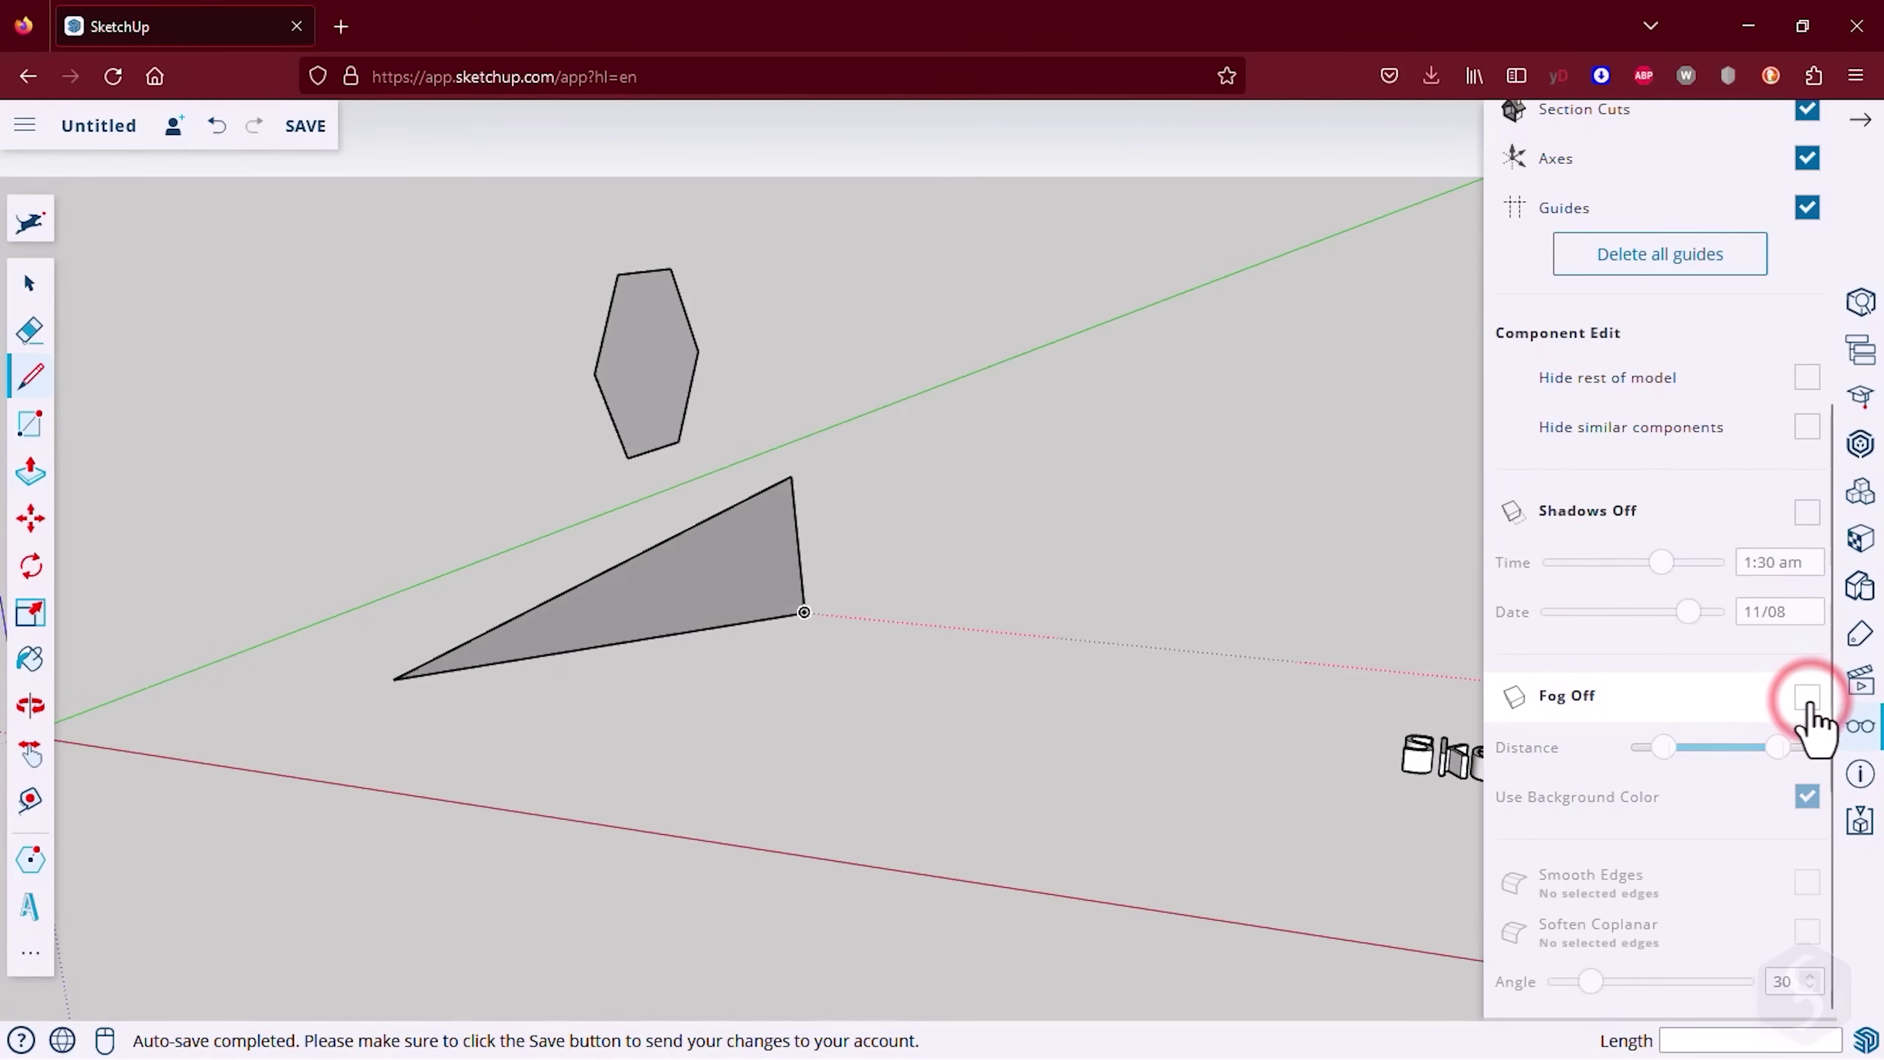
- Uncheck Angle Snapping in the Model Info settings
click(1859, 776)
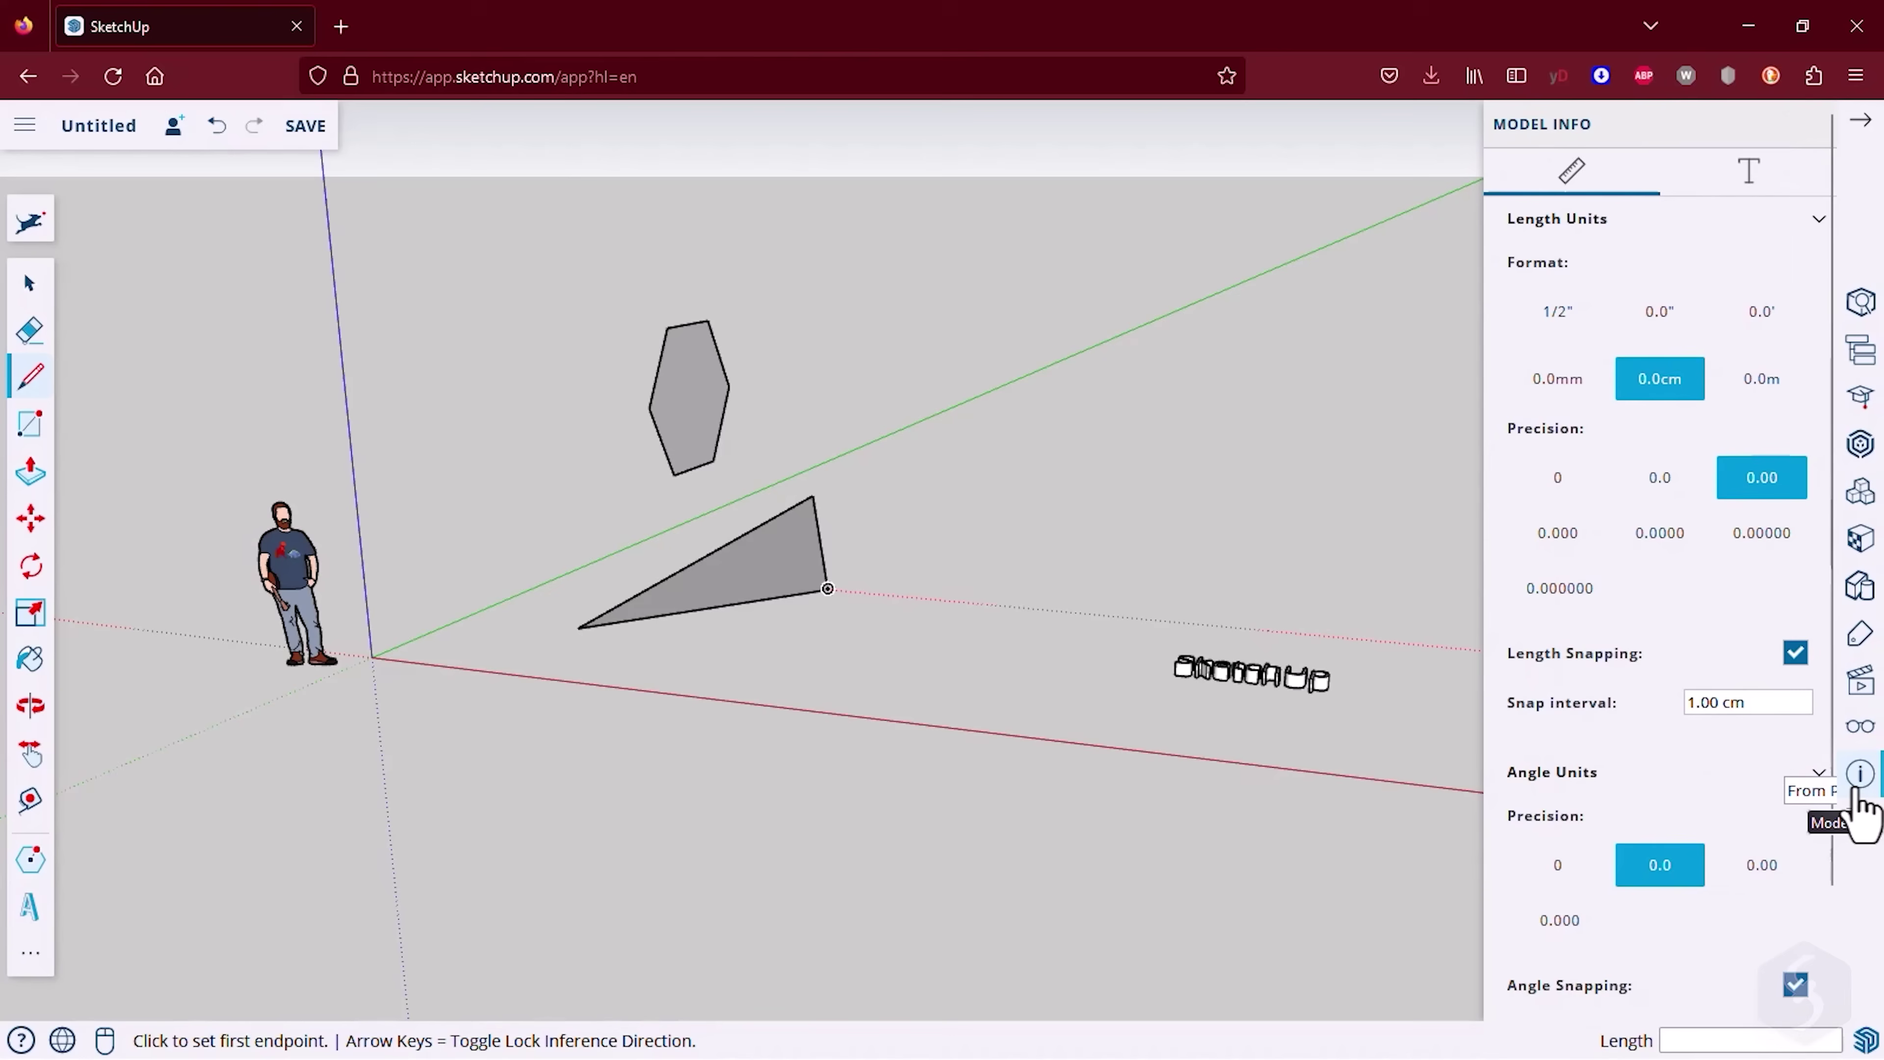
scroll(1678, 424, down, 2)
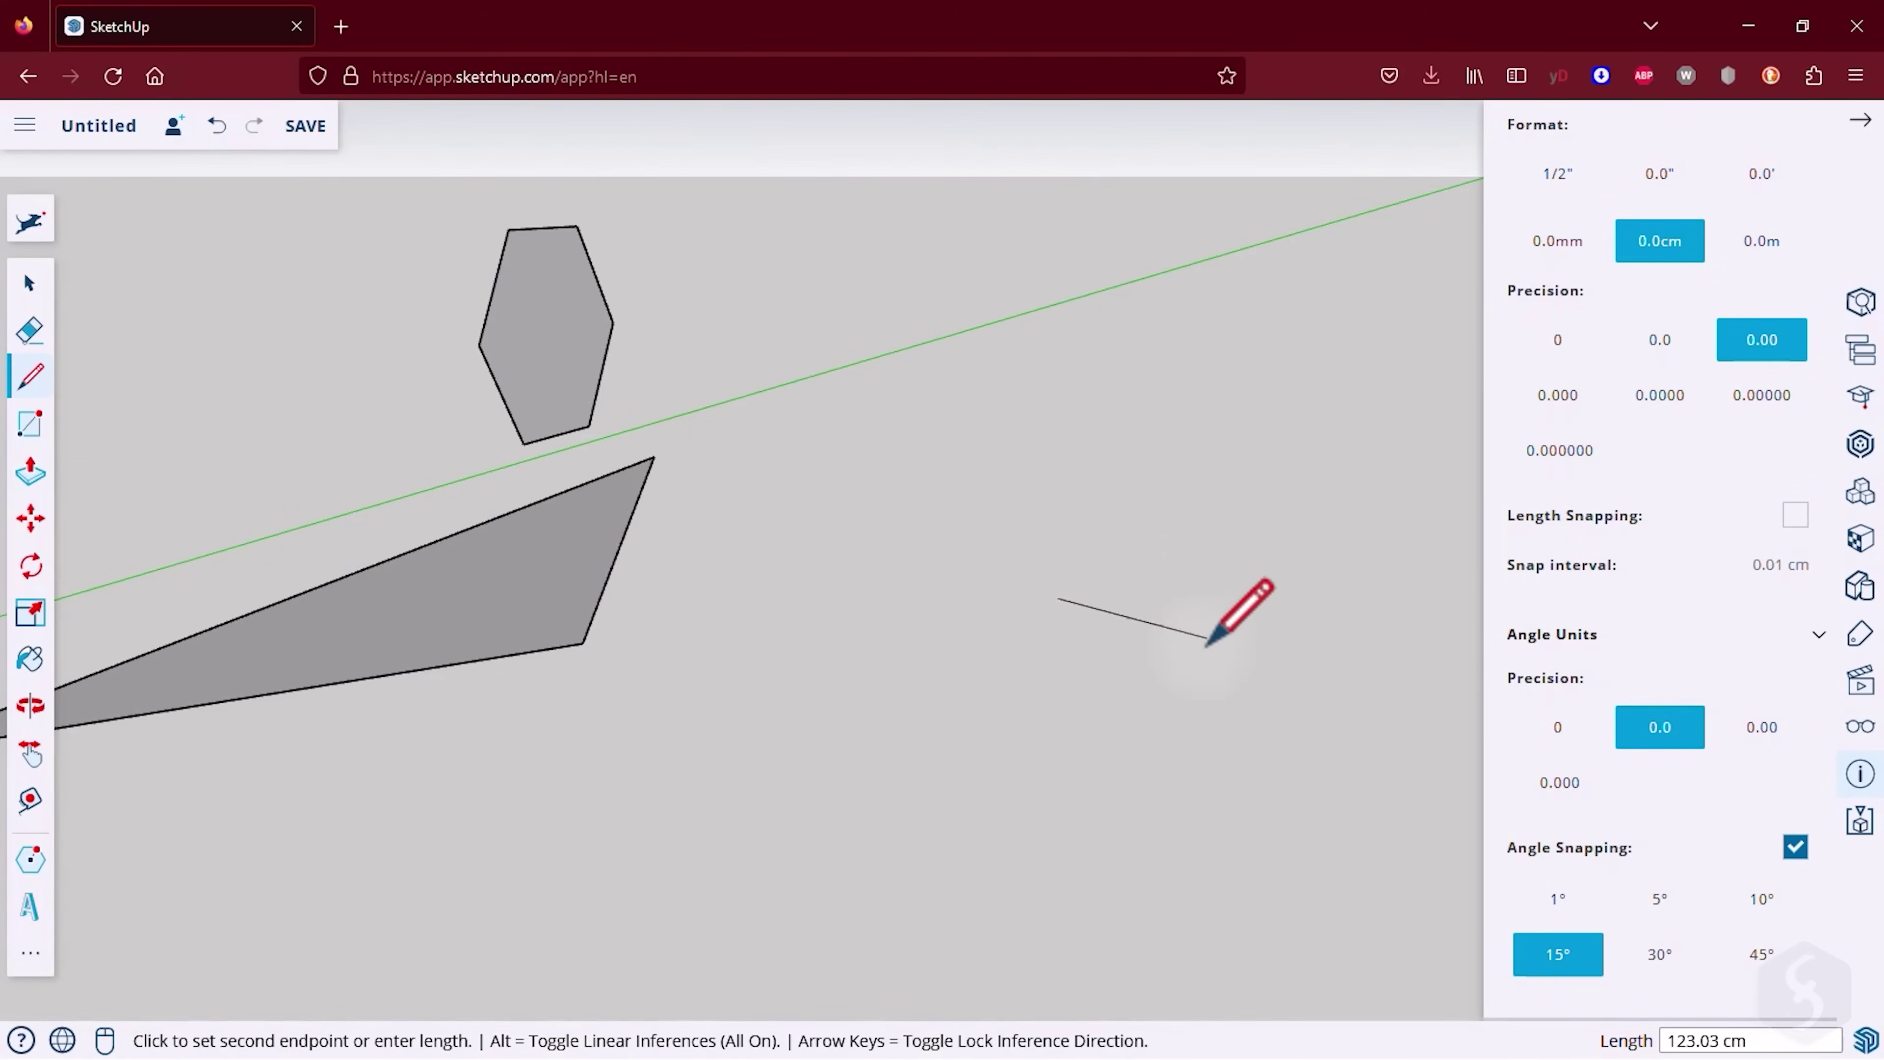
click(1795, 847)
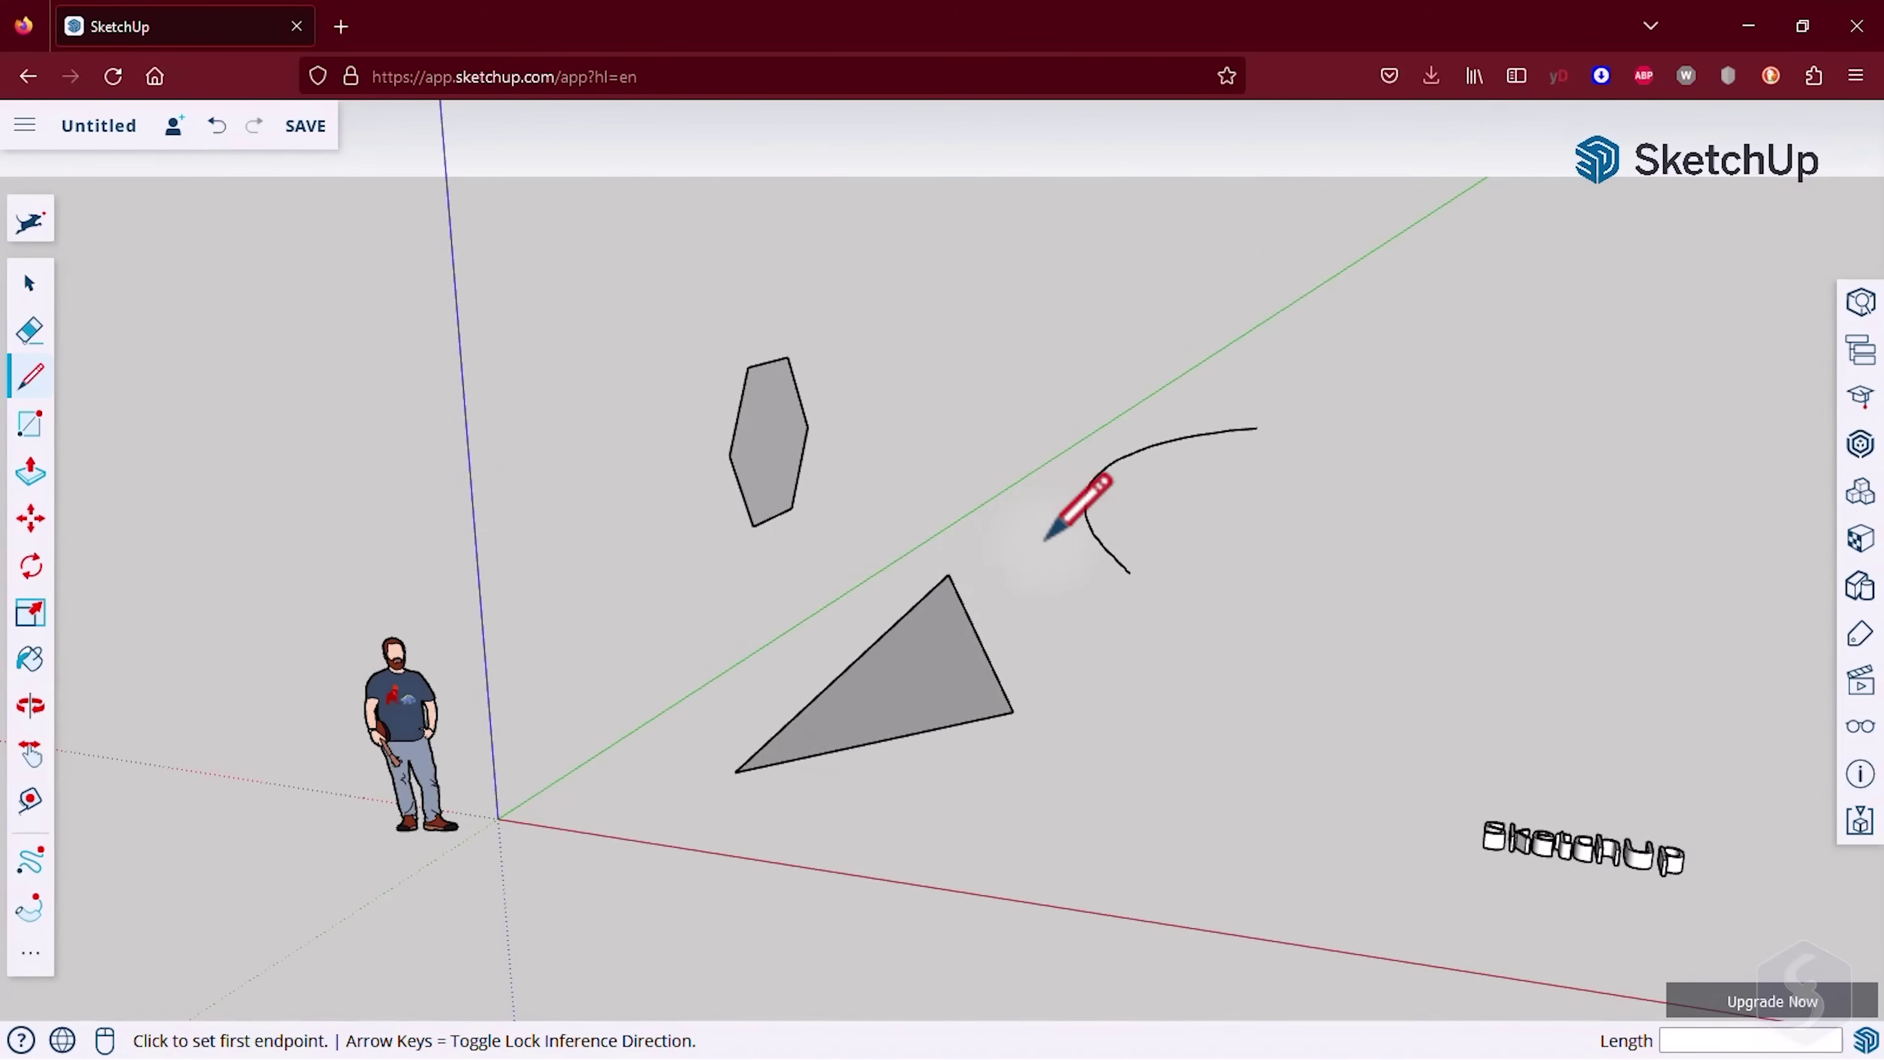
click(30, 479)
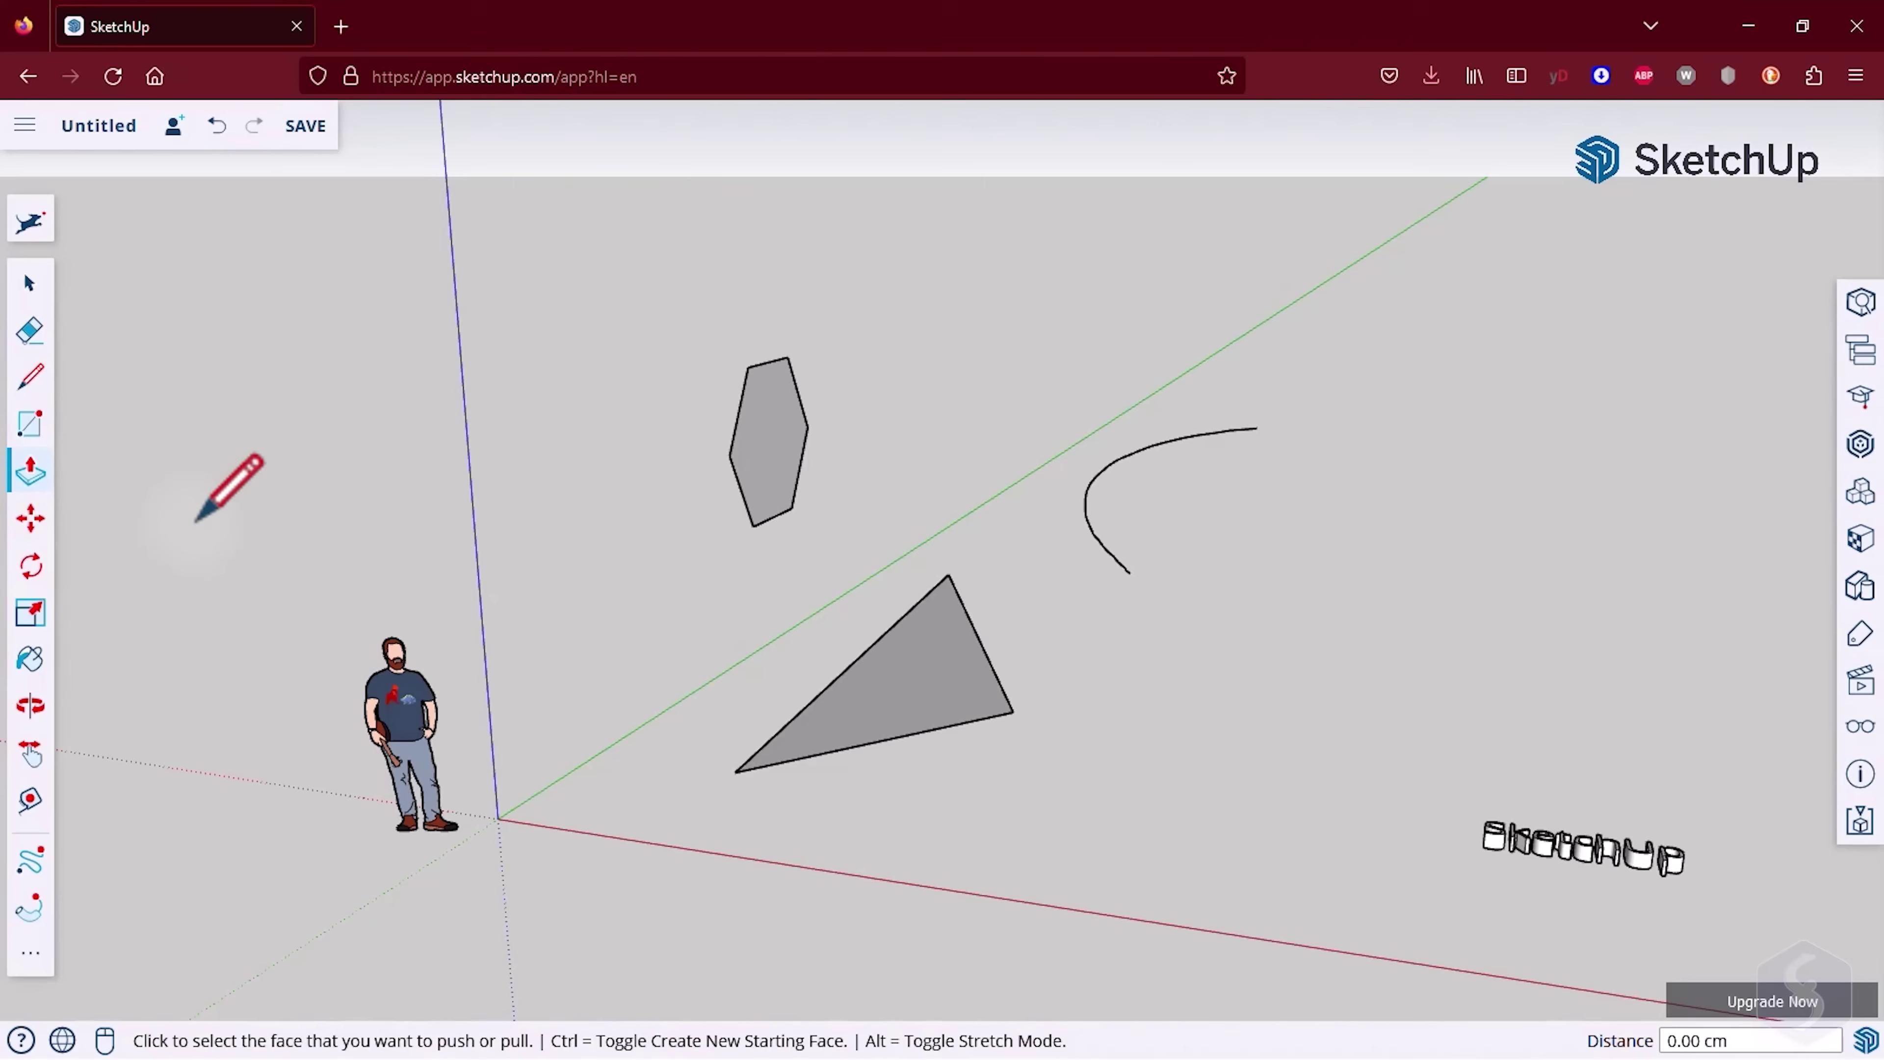
click(927, 713)
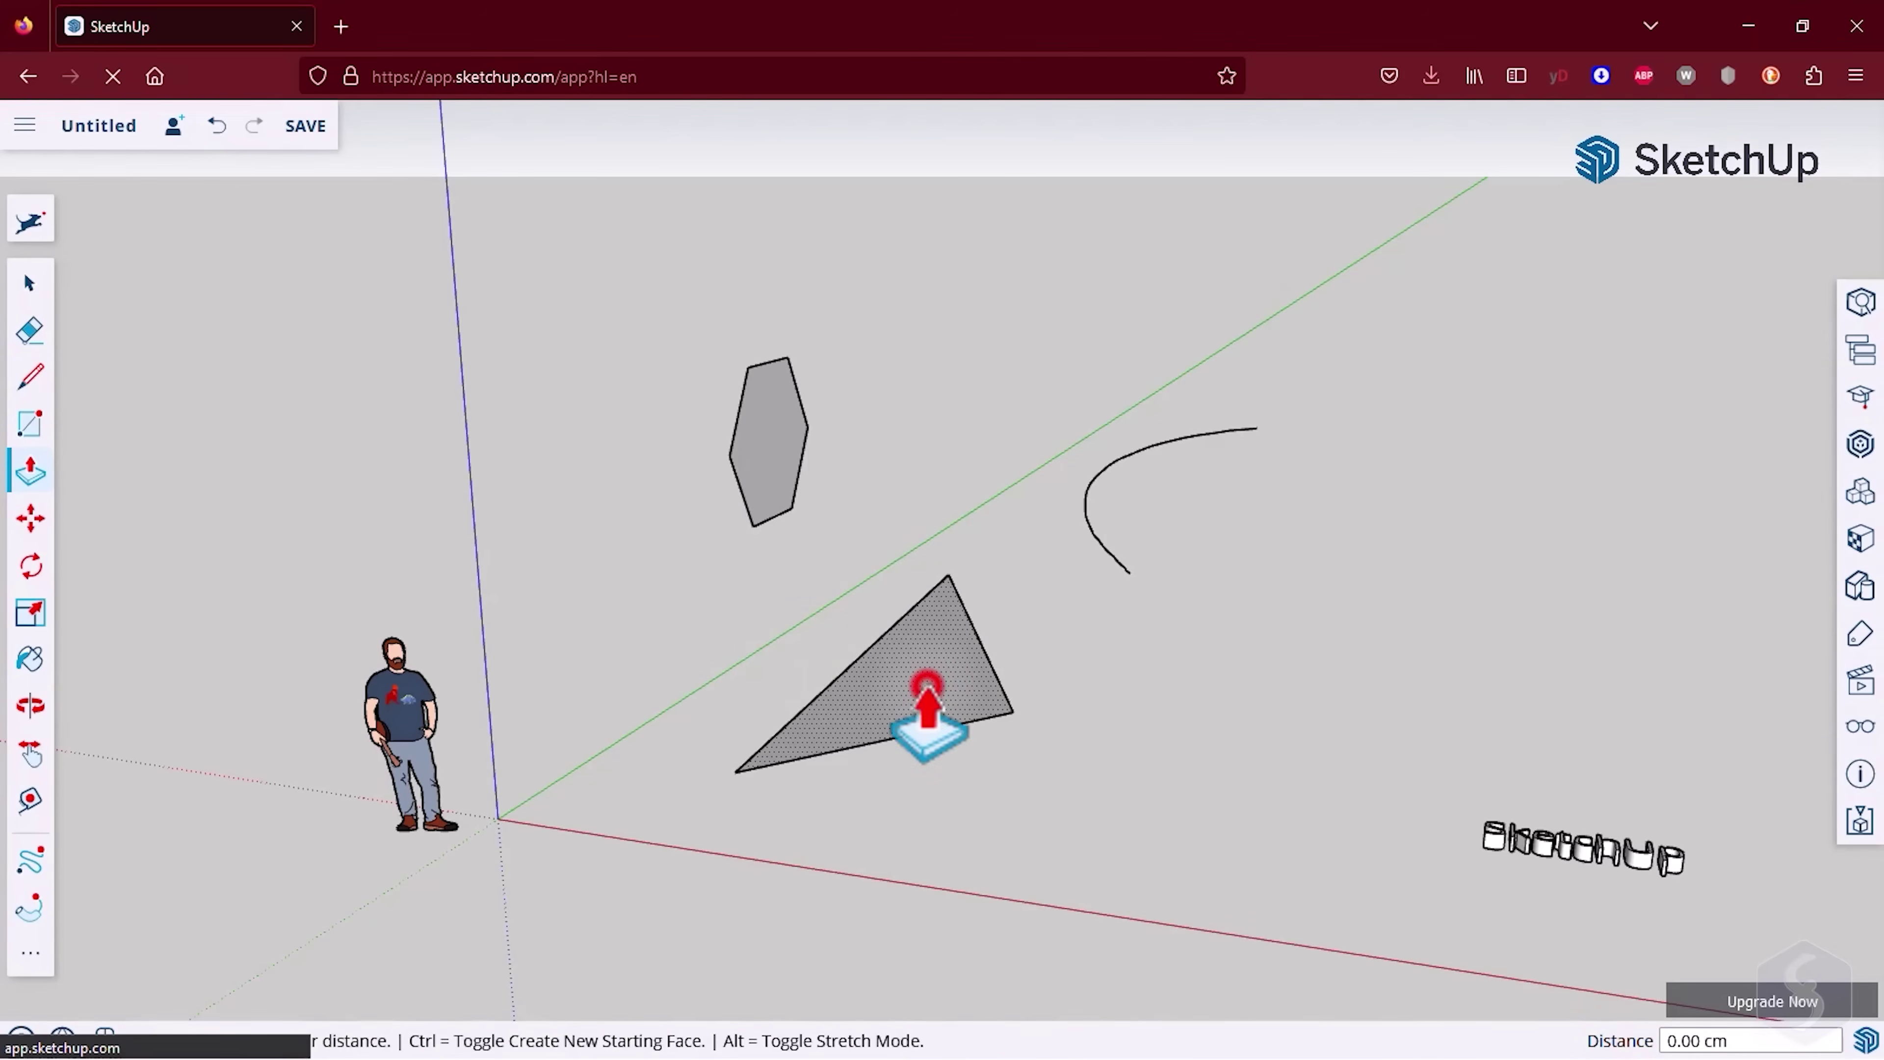
click(934, 609)
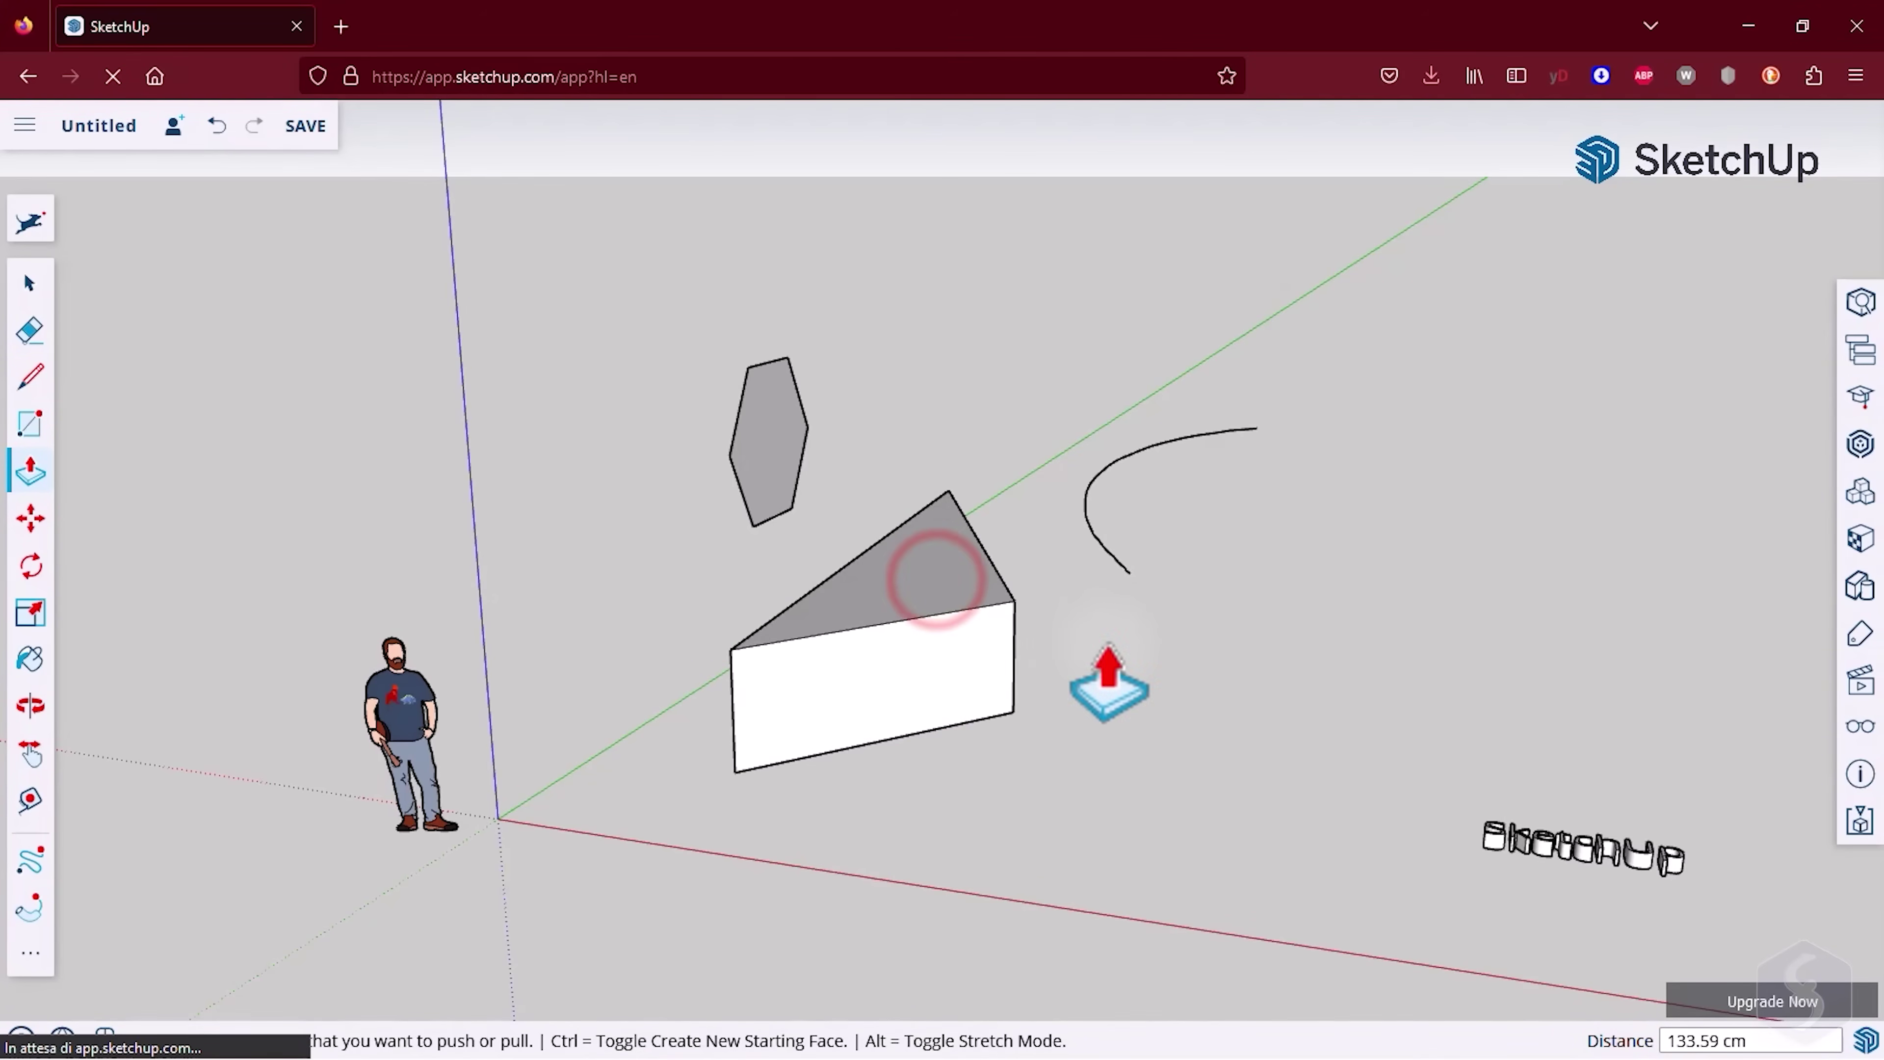
click(782, 404)
click(660, 404)
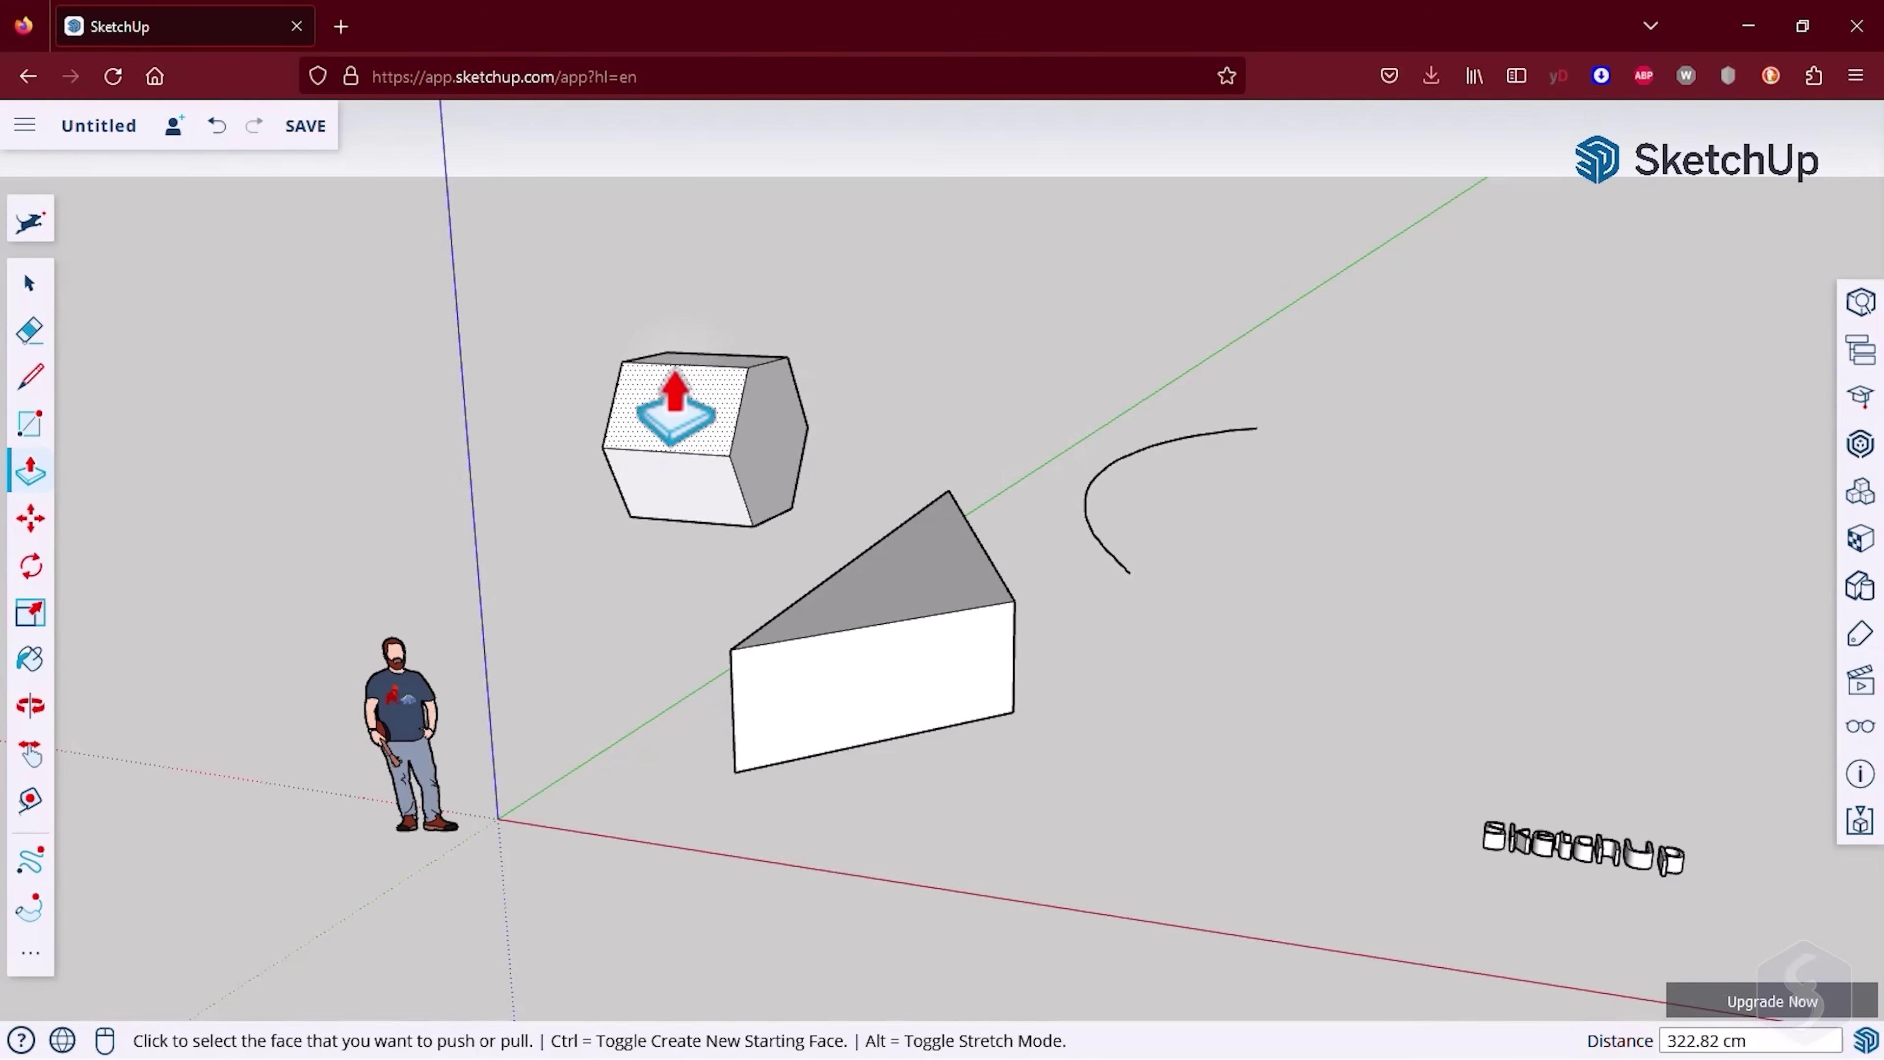
click(674, 414)
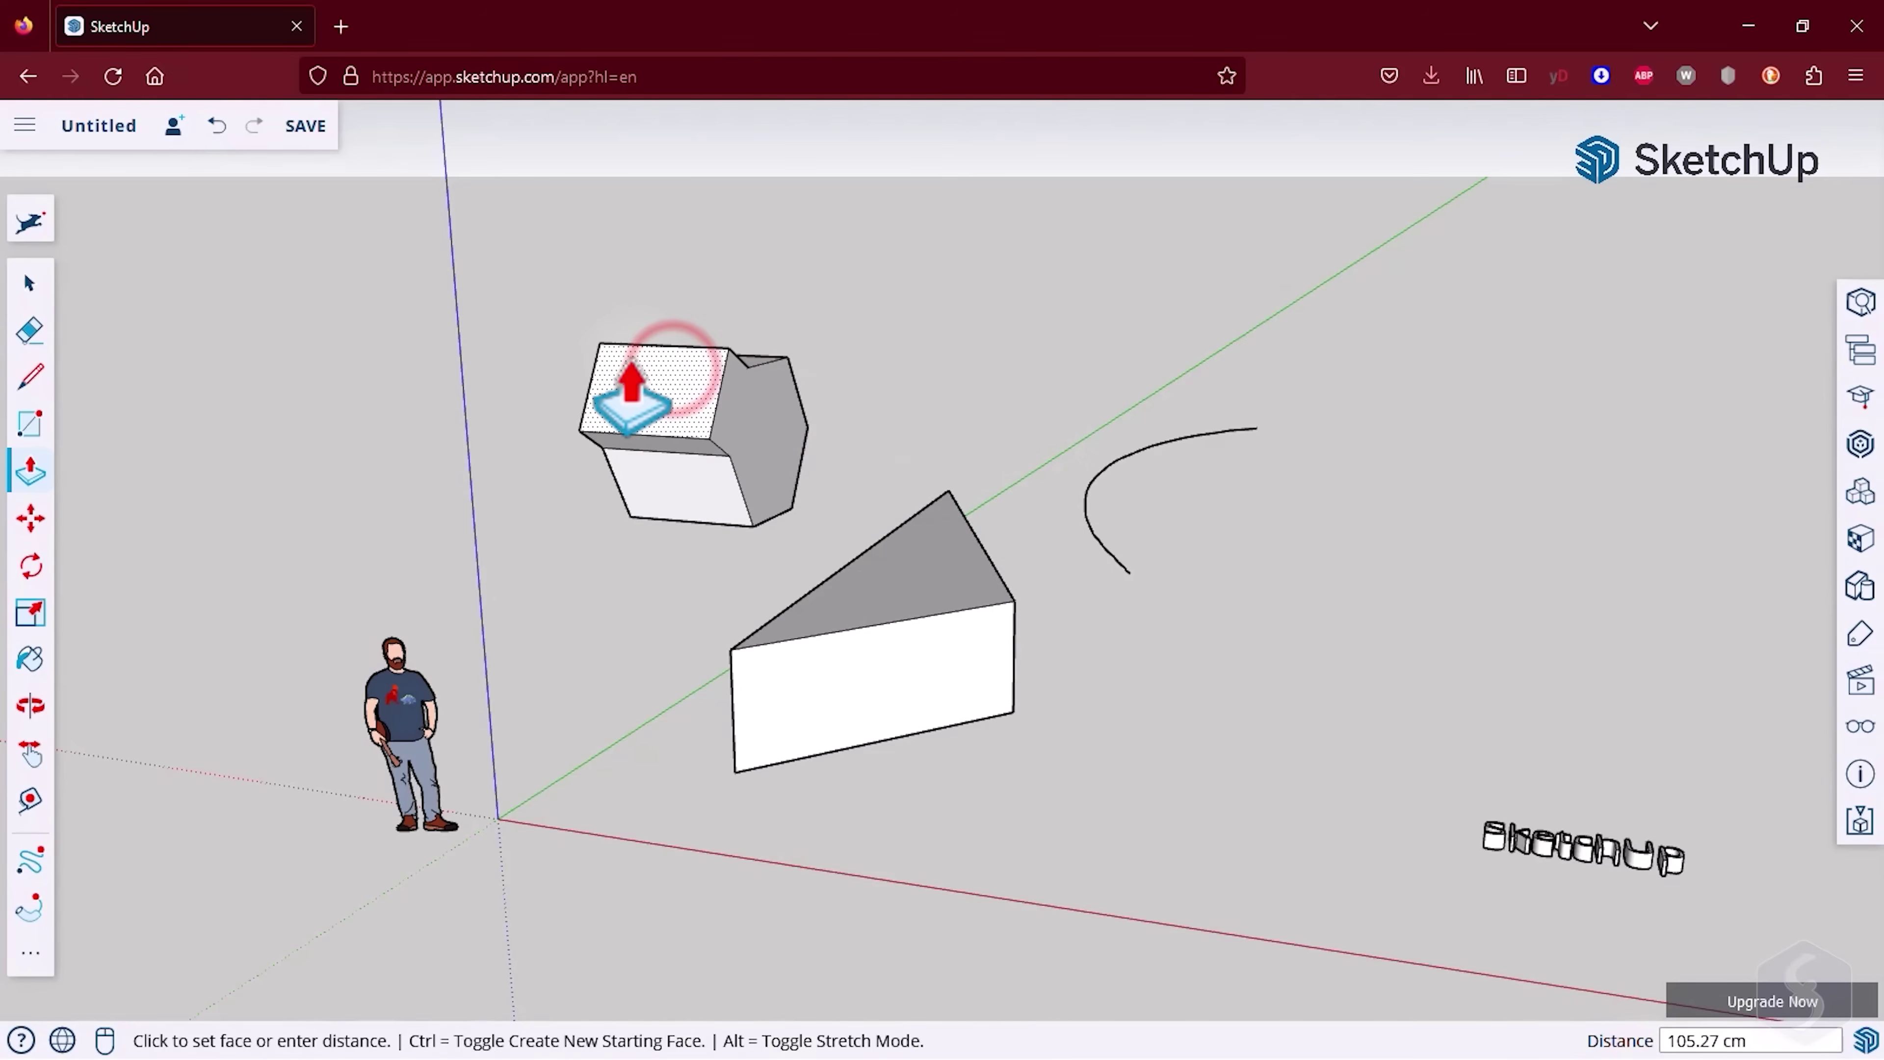
click(599, 347)
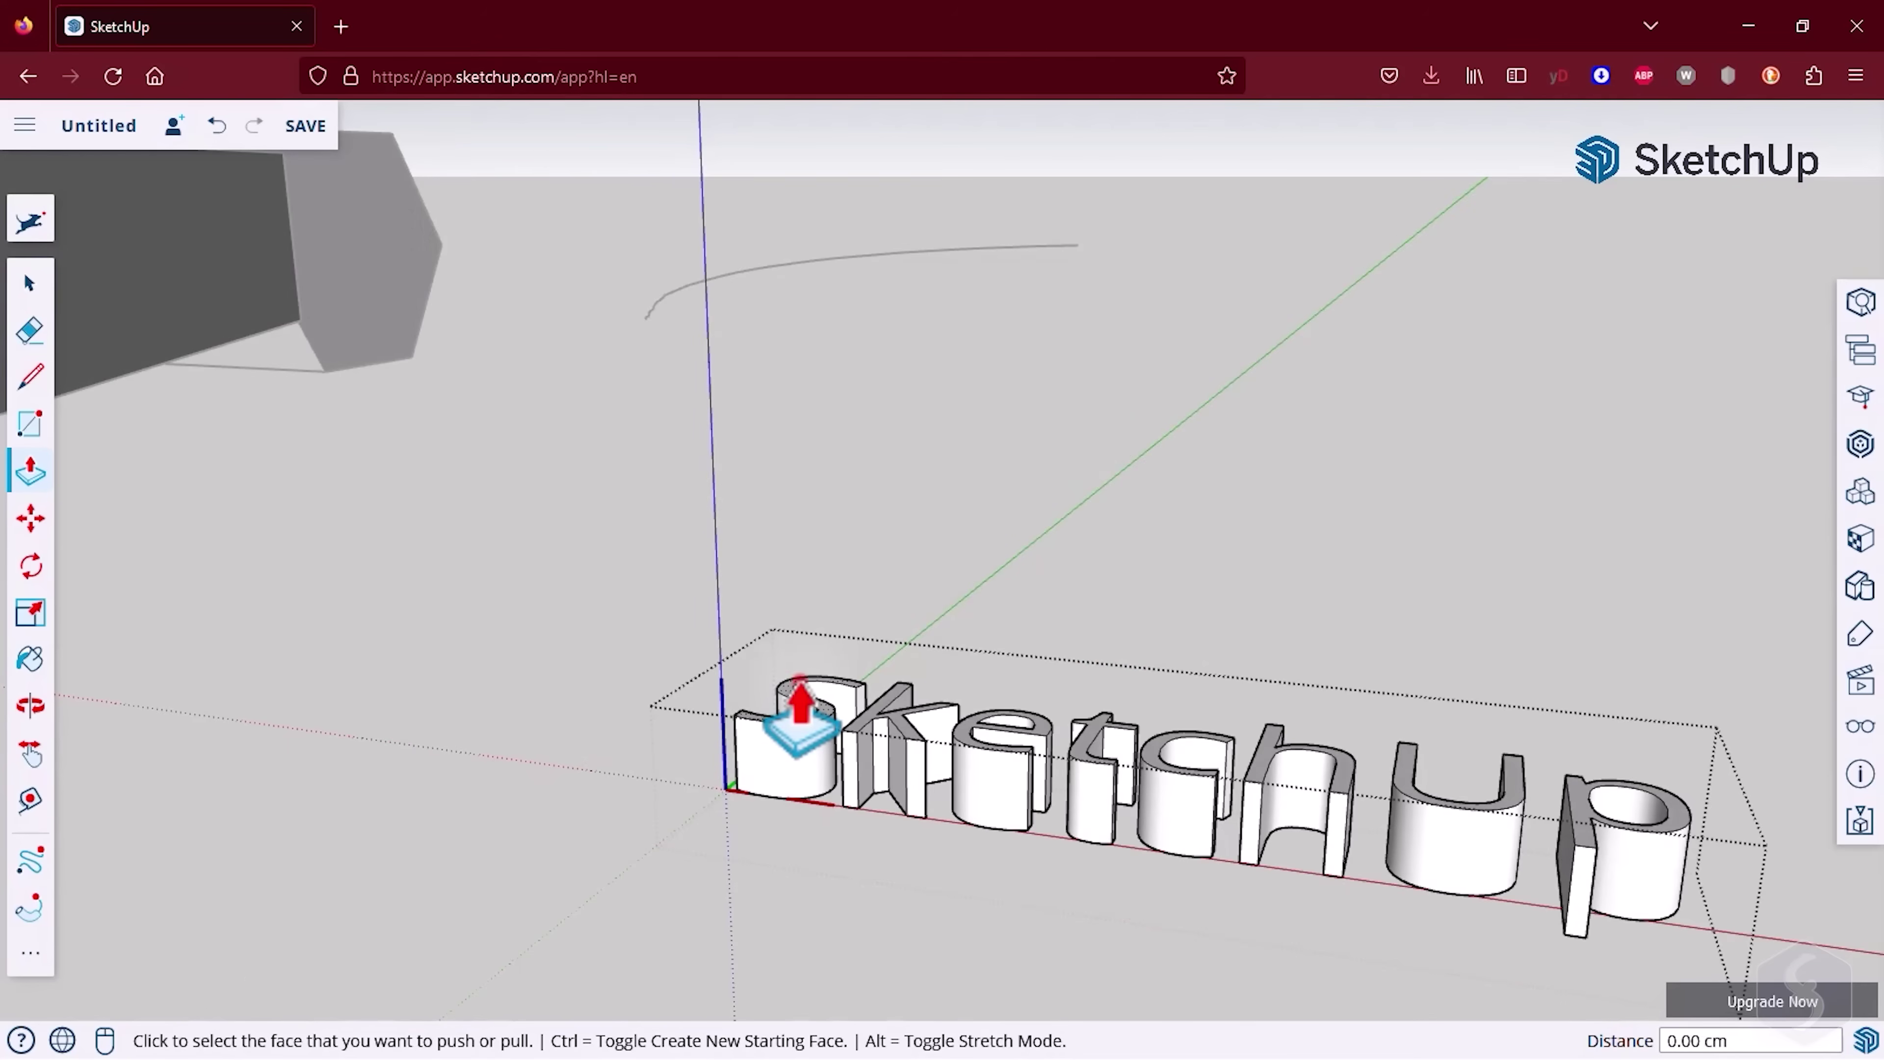
click(797, 709)
click(792, 671)
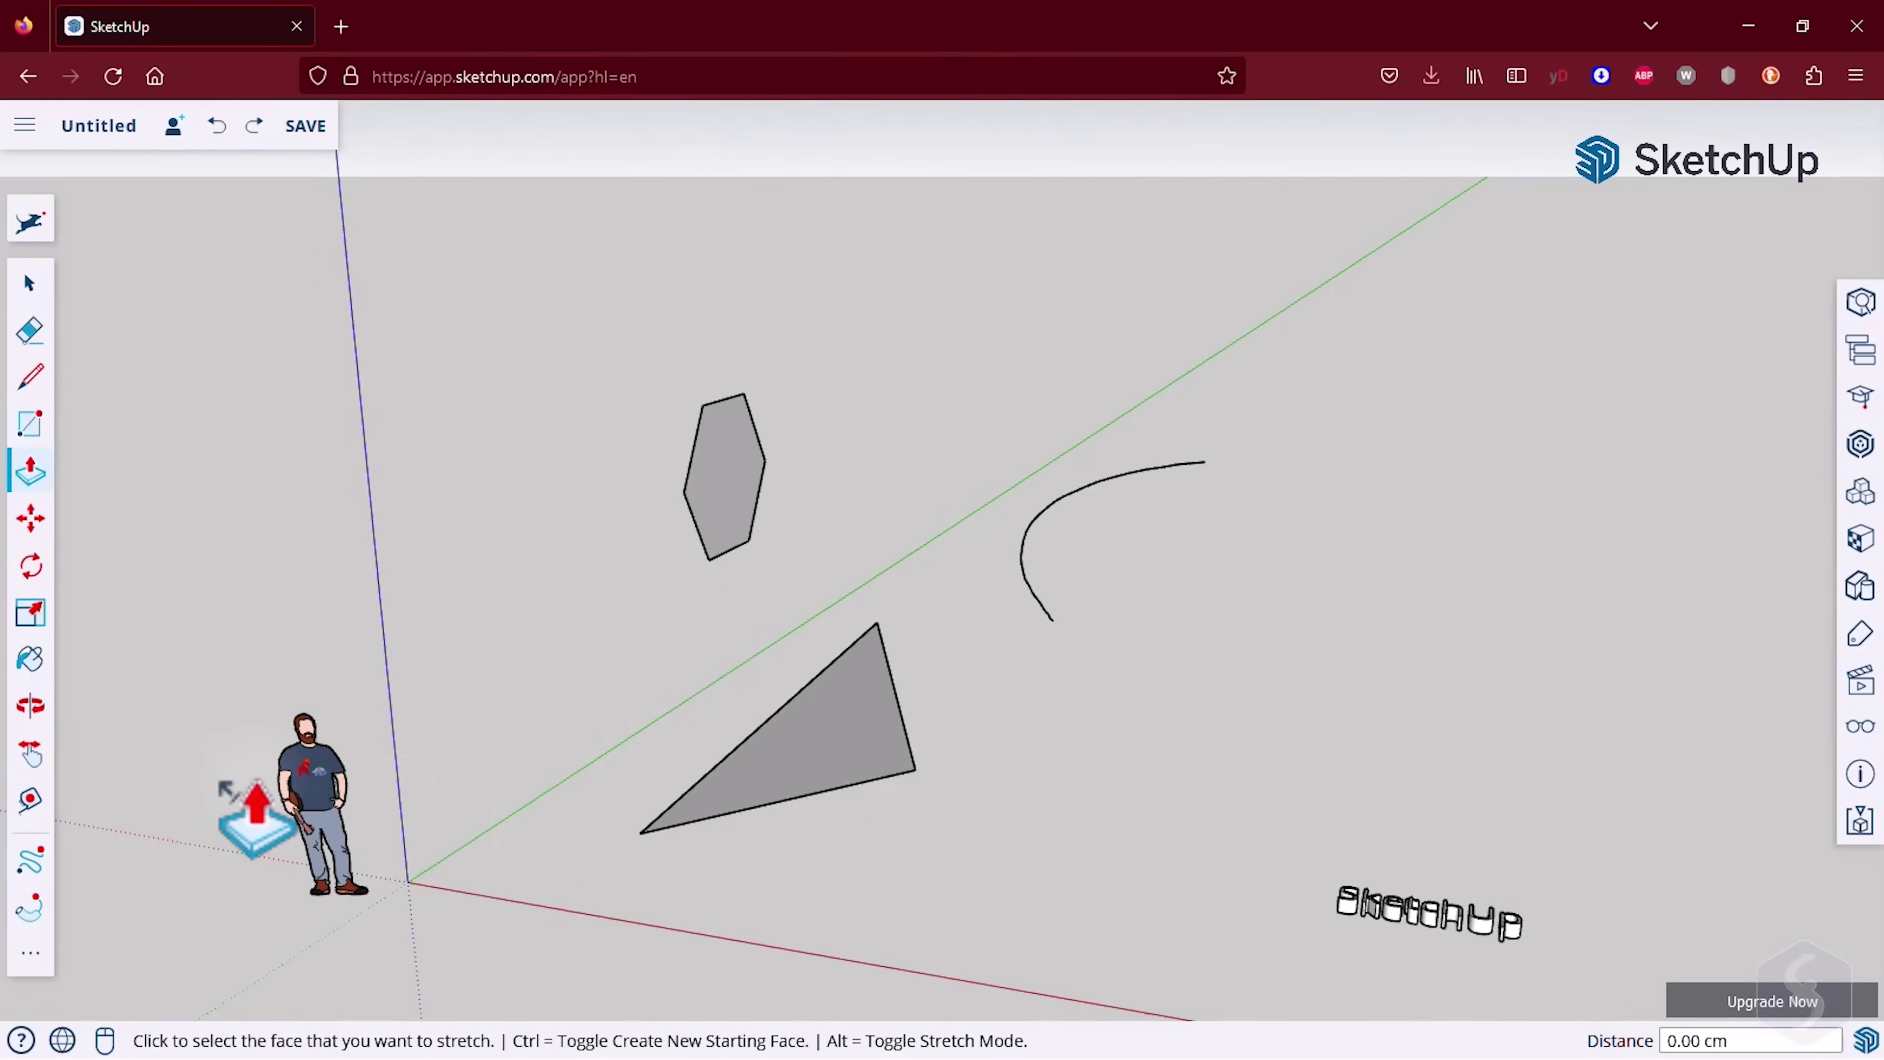
- Sweep the hexagon profile along the curve with Follow Me, then start a rectangle nearby
click(39, 911)
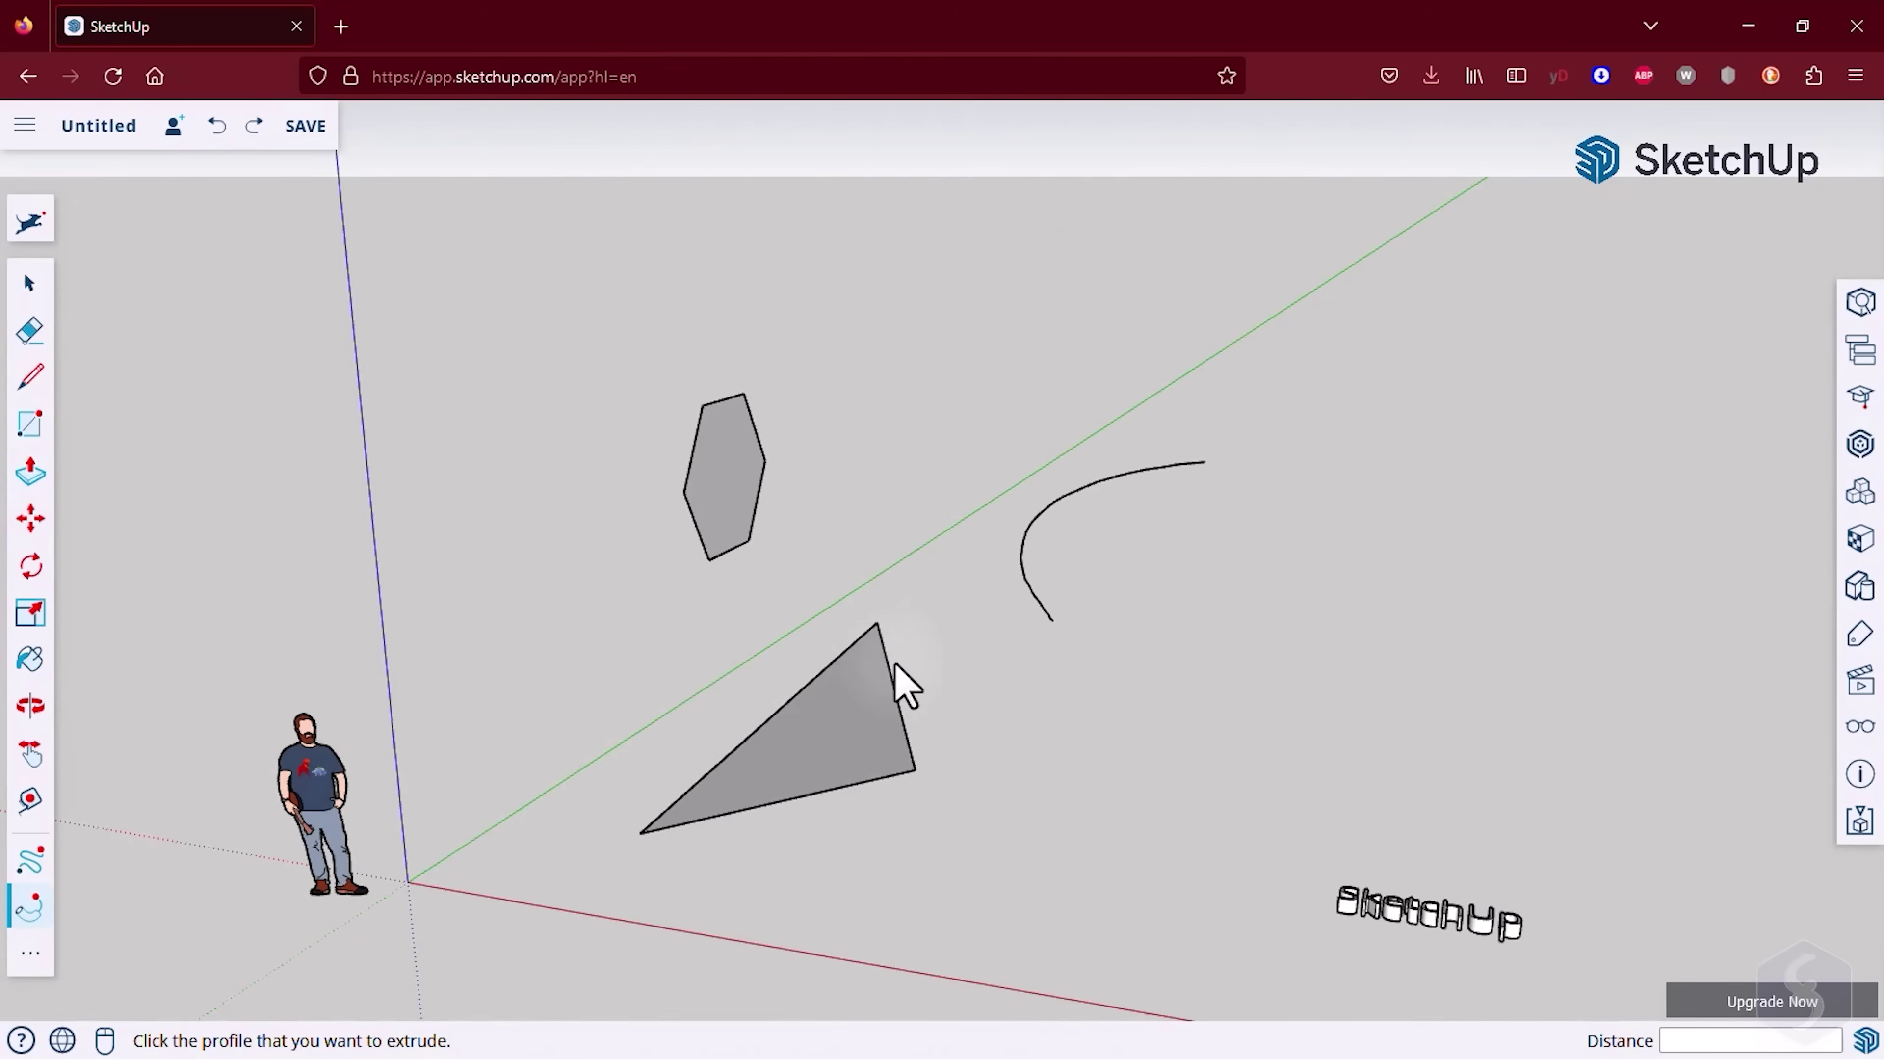
click(727, 472)
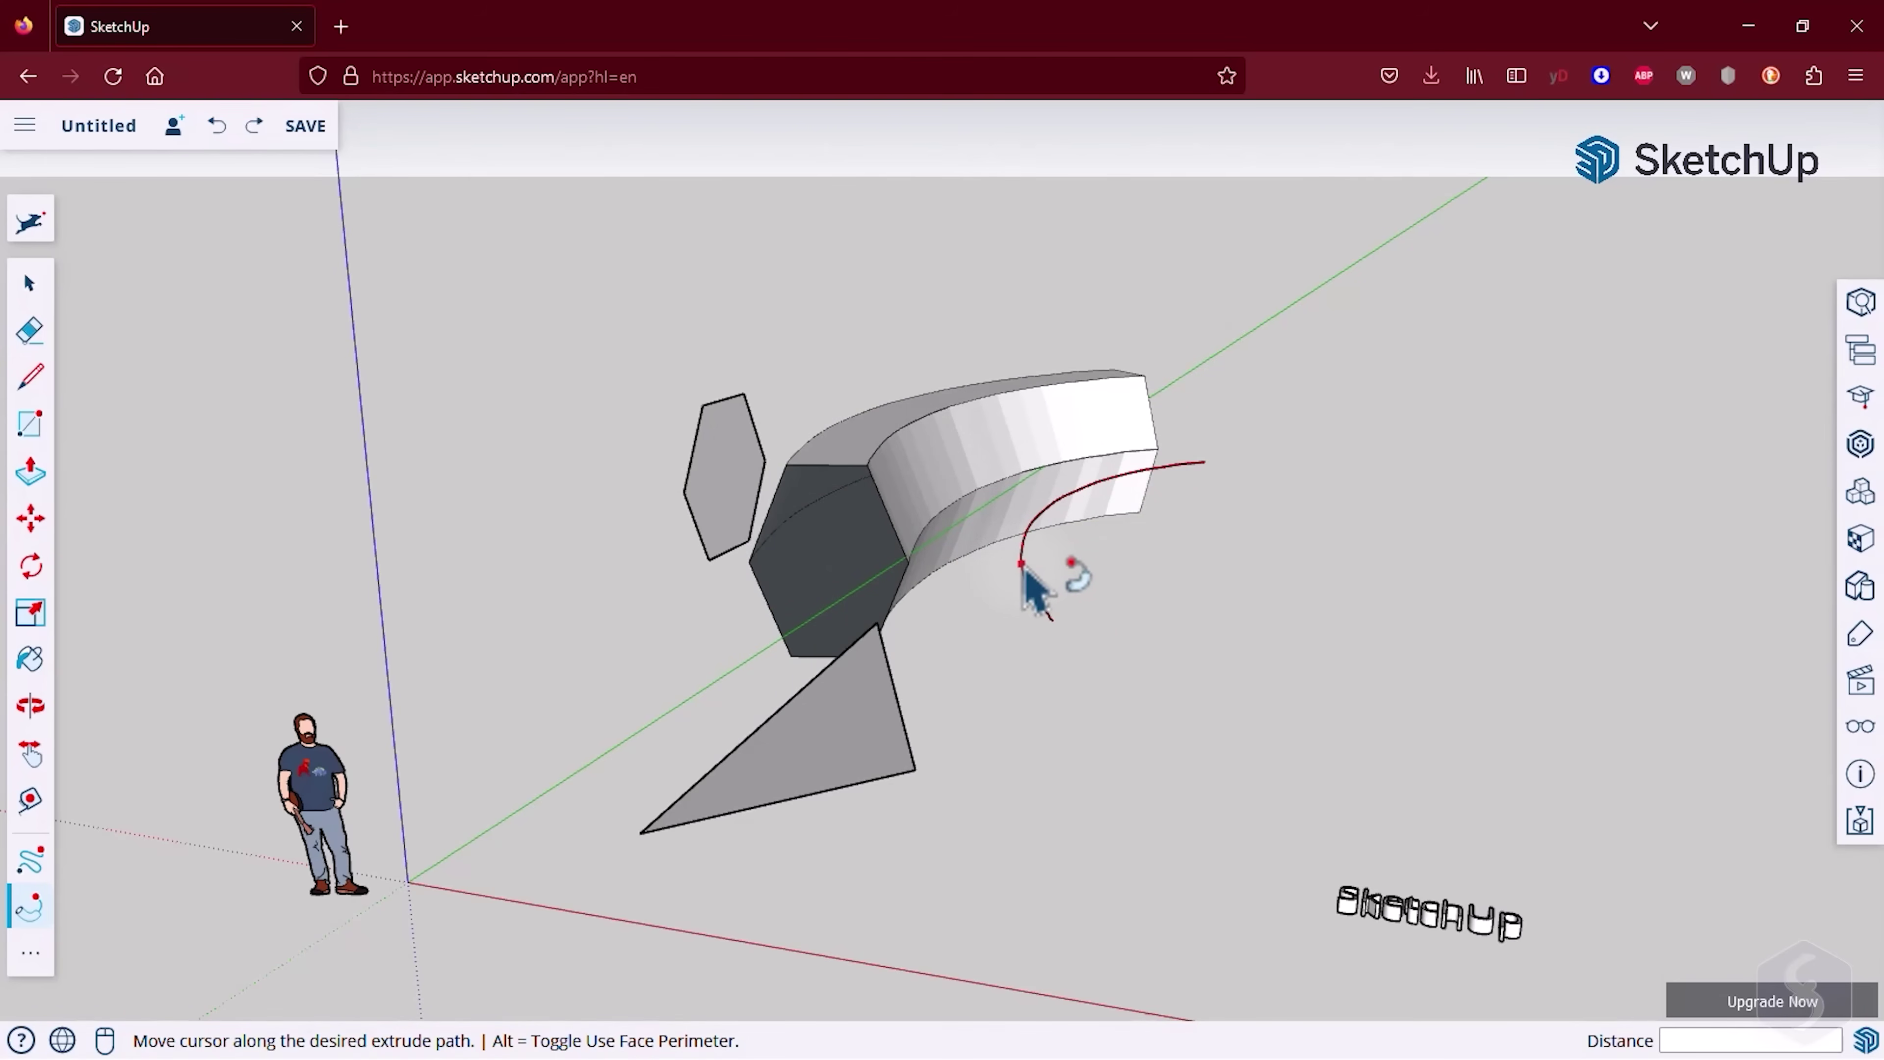
click(1037, 586)
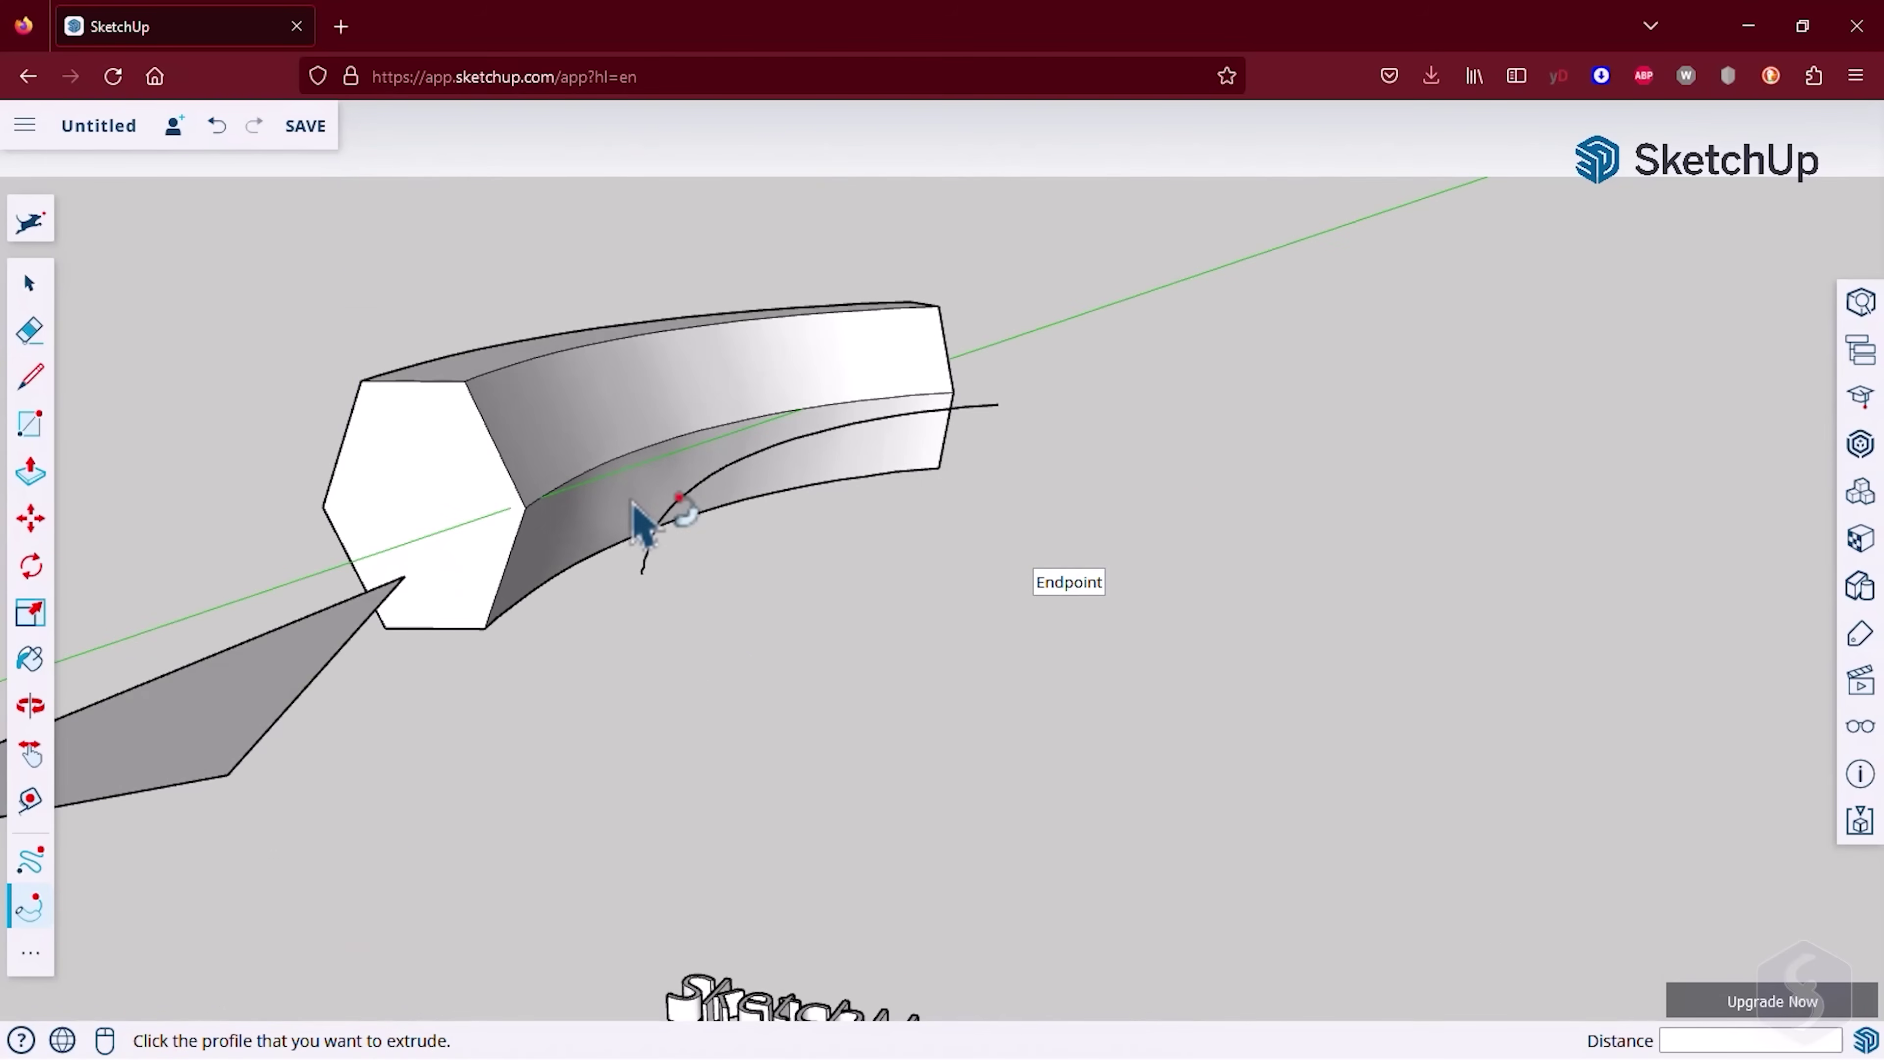
click(29, 422)
click(987, 792)
- Finish the flat rectangle and draw upright rectangles on it to form a box
click(1230, 631)
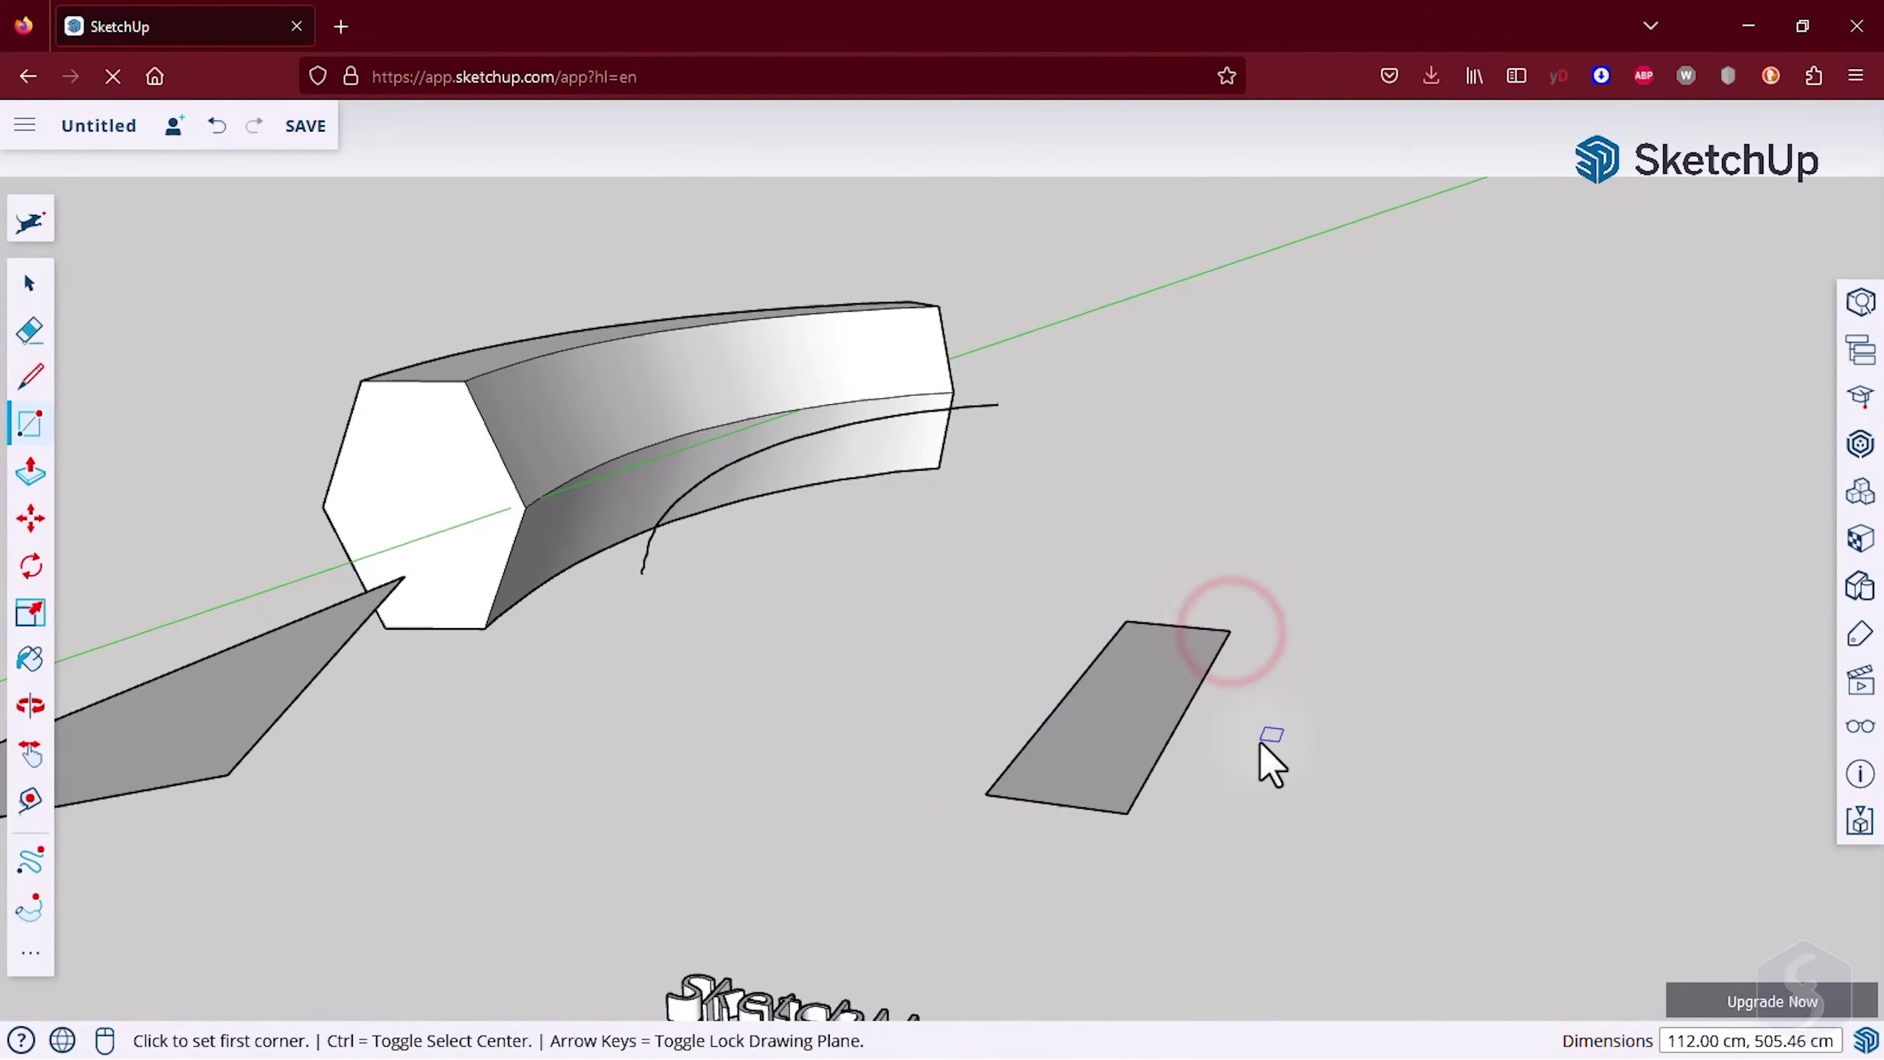
scroll(1269, 764, up, 1)
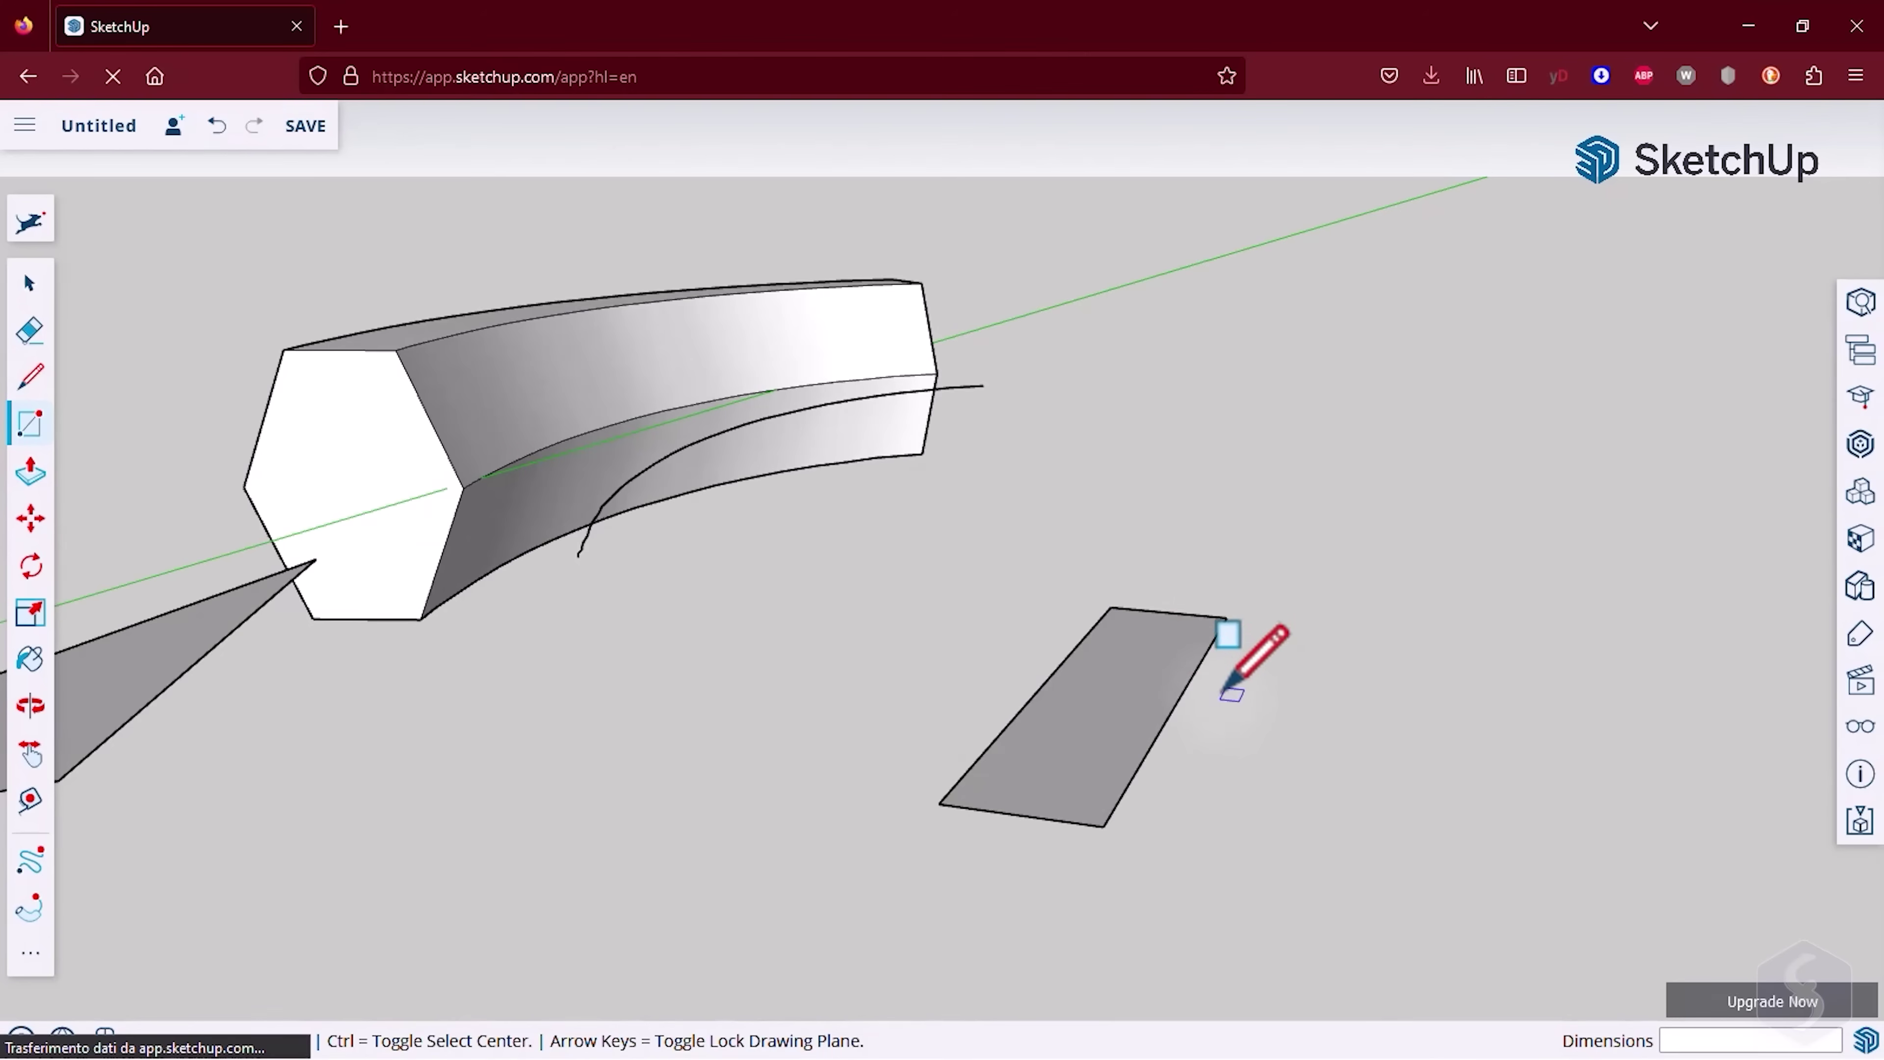
click(938, 802)
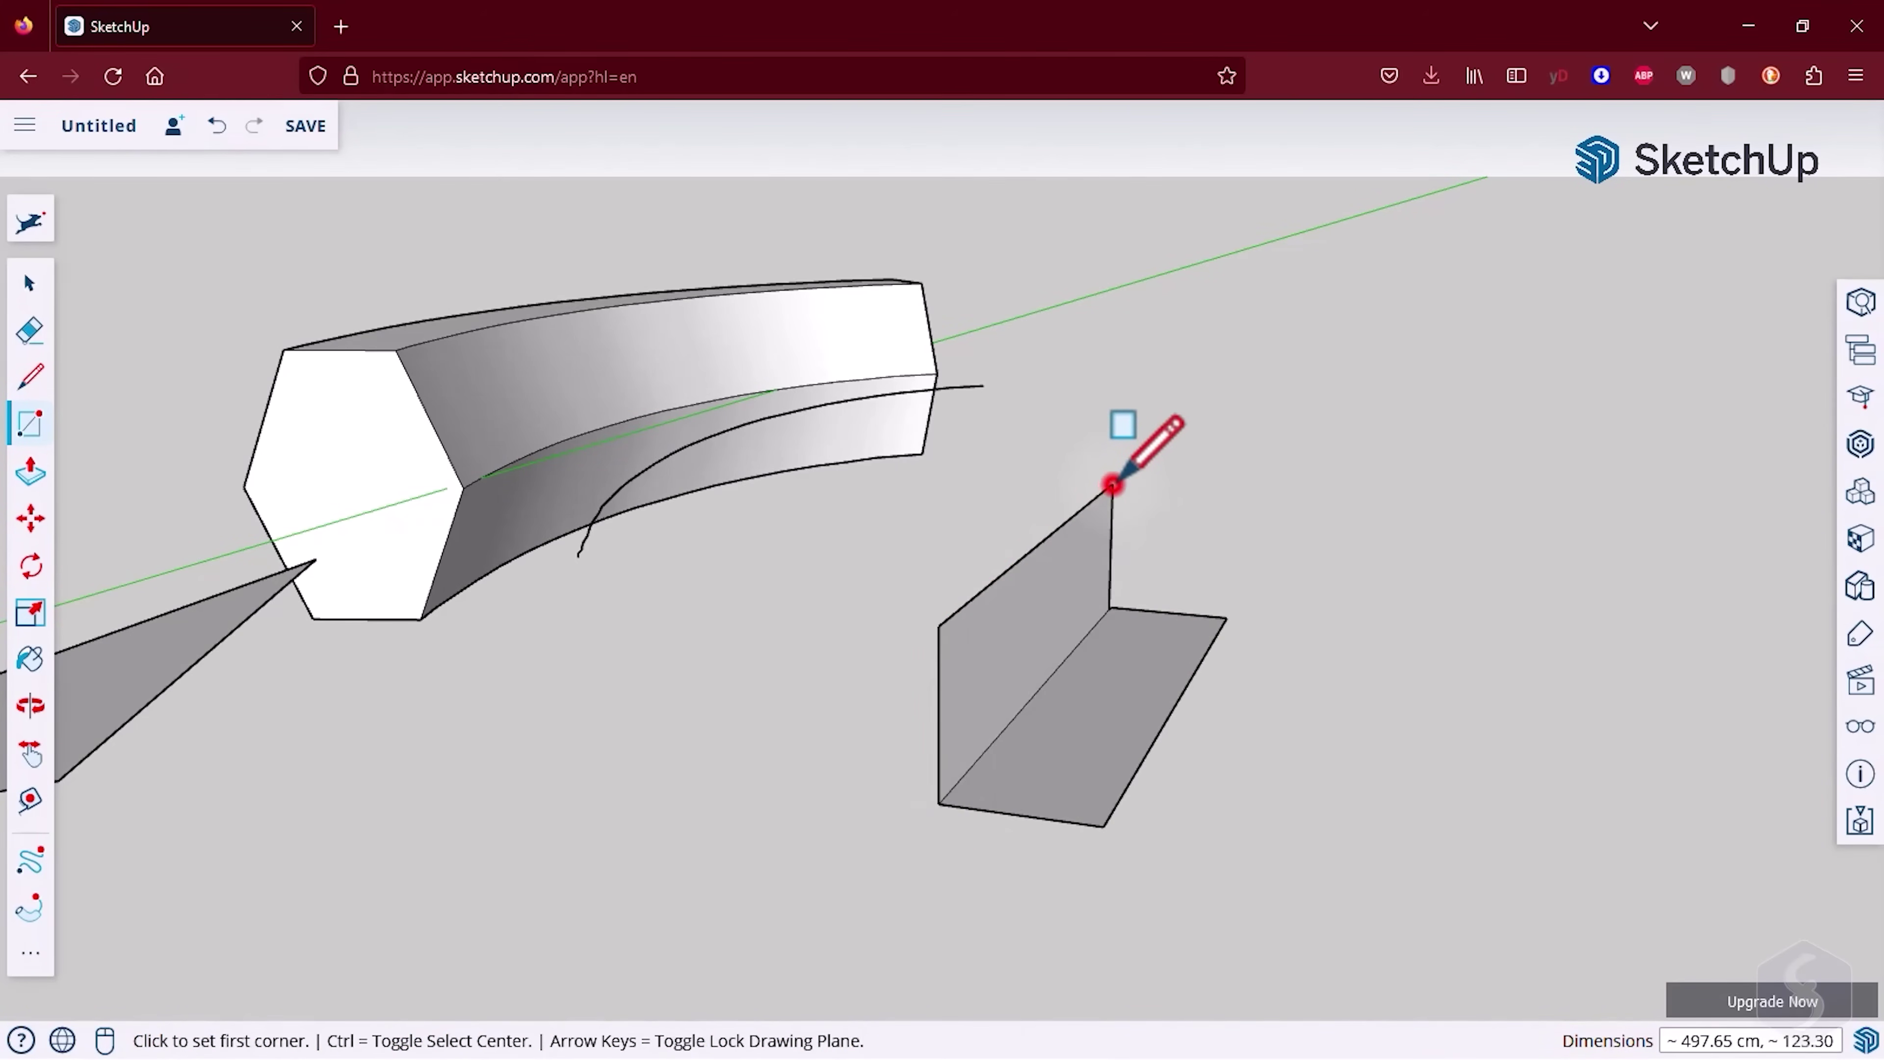
click(1103, 826)
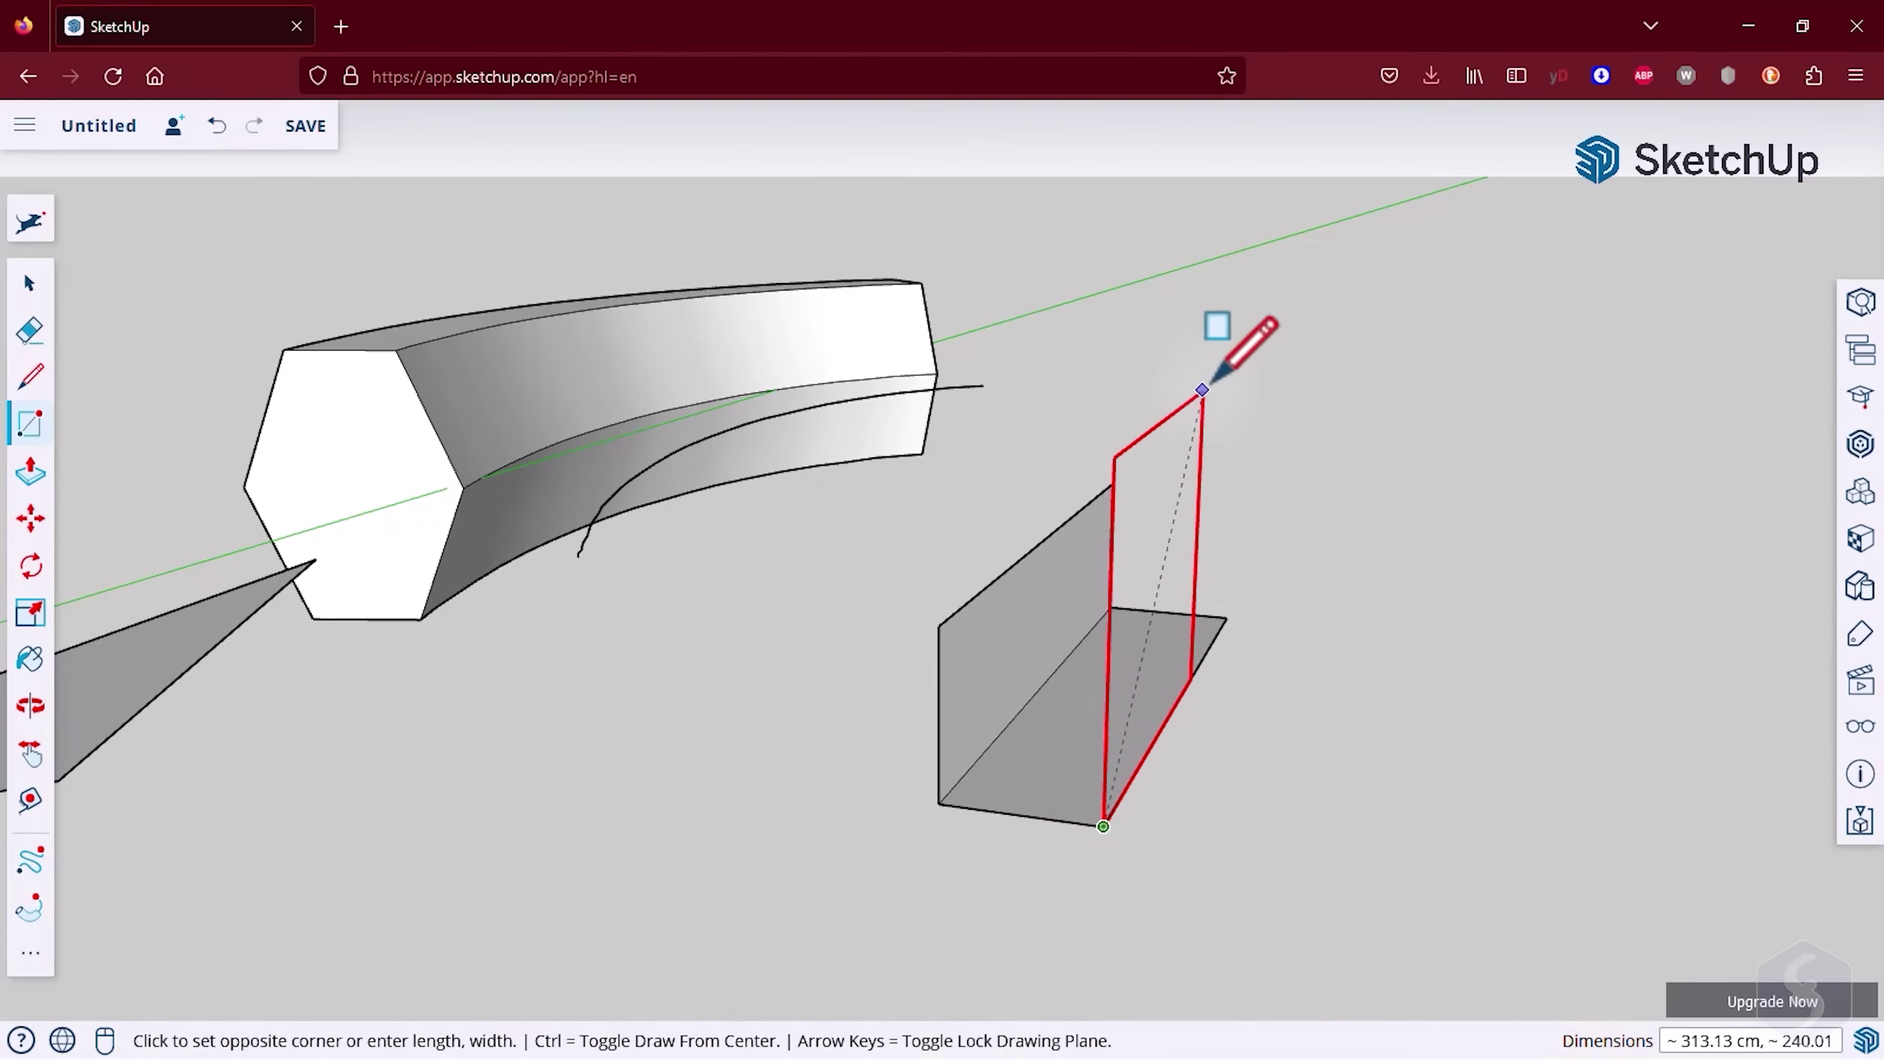
click(1240, 338)
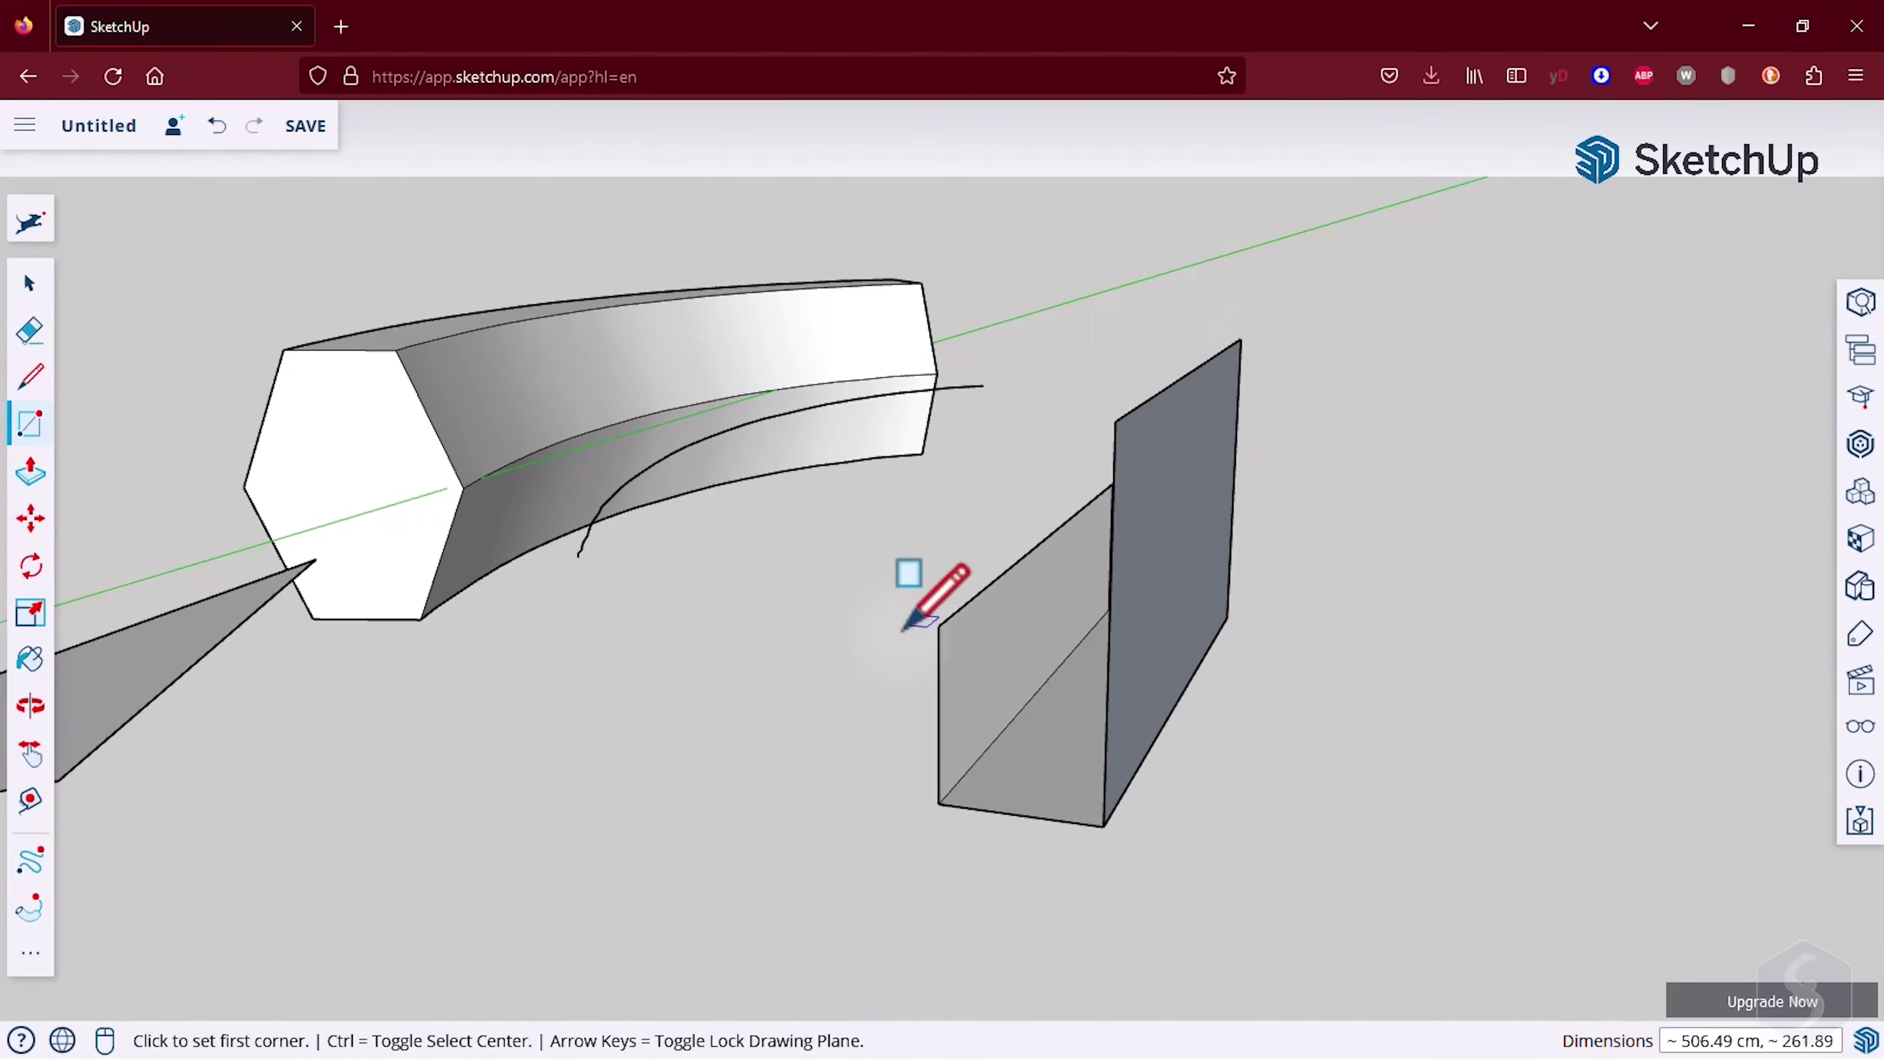
click(938, 803)
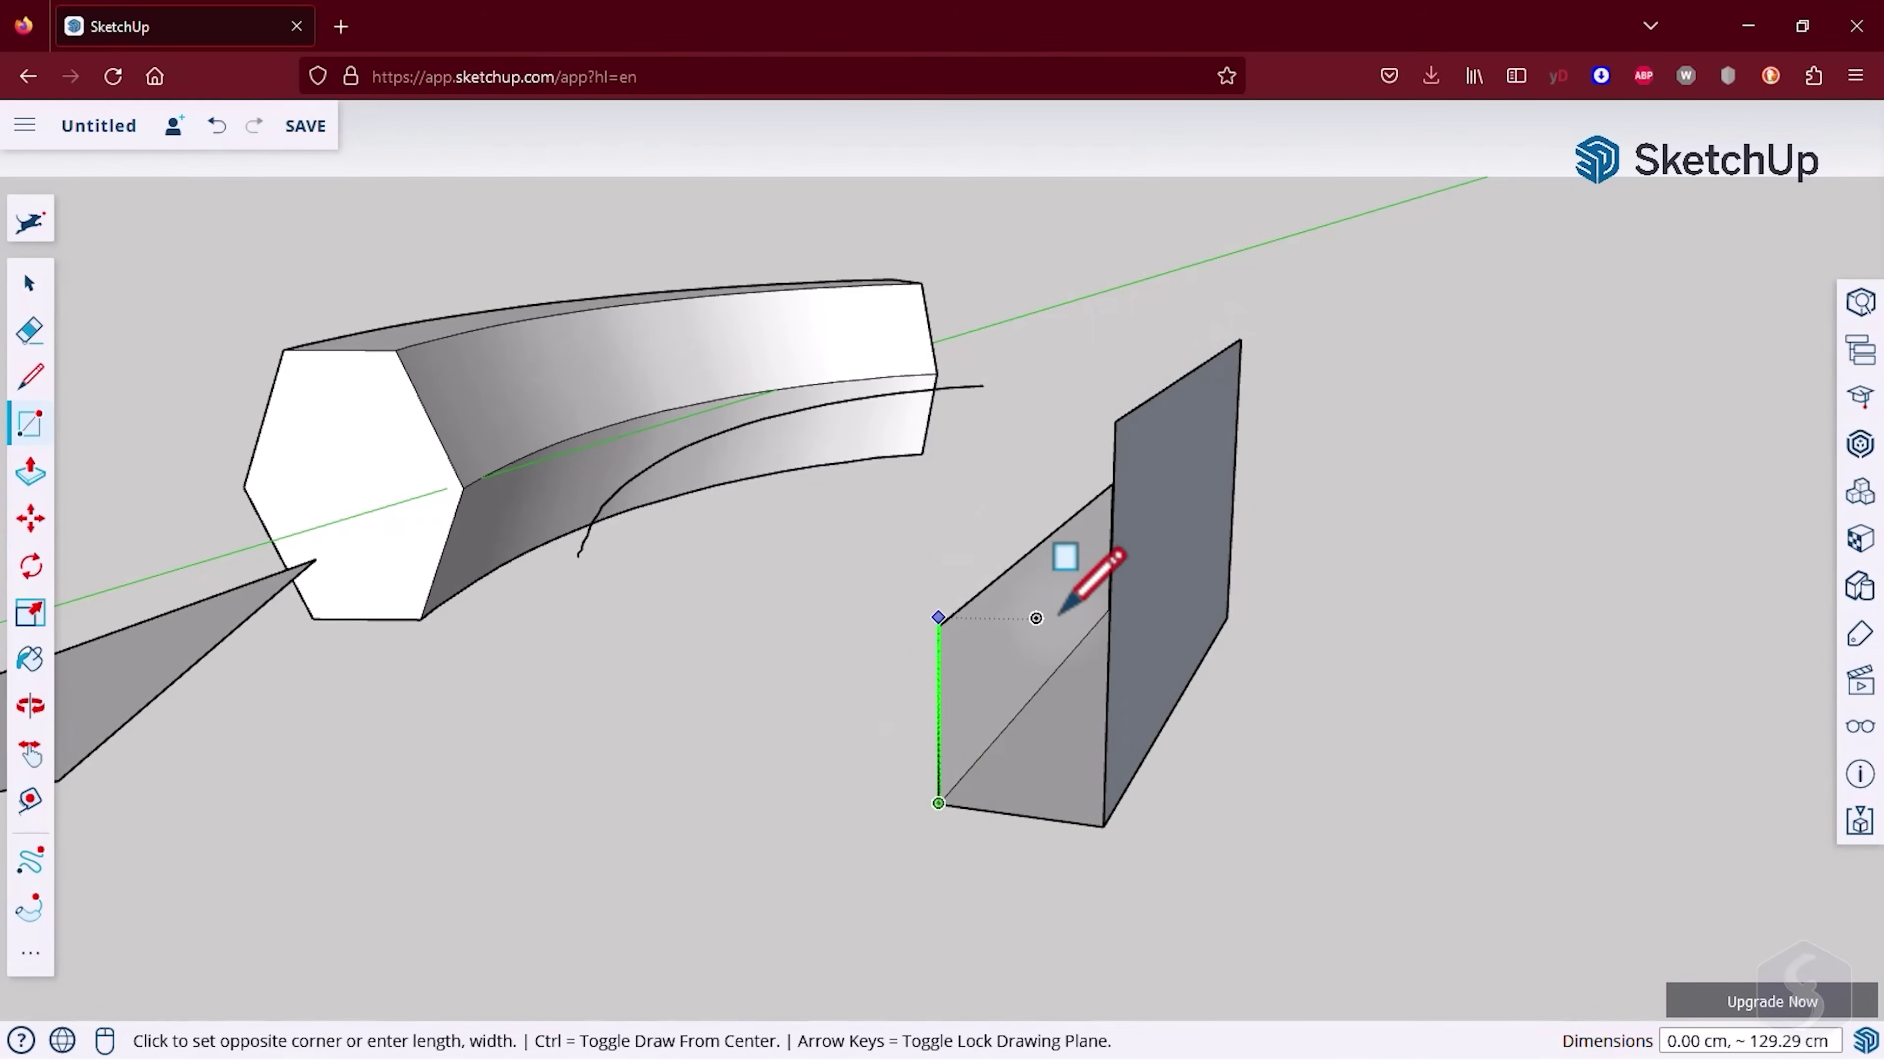
click(1108, 631)
- Draw a diagonal line across the box corner to close a triangle
key(l)
click(938, 616)
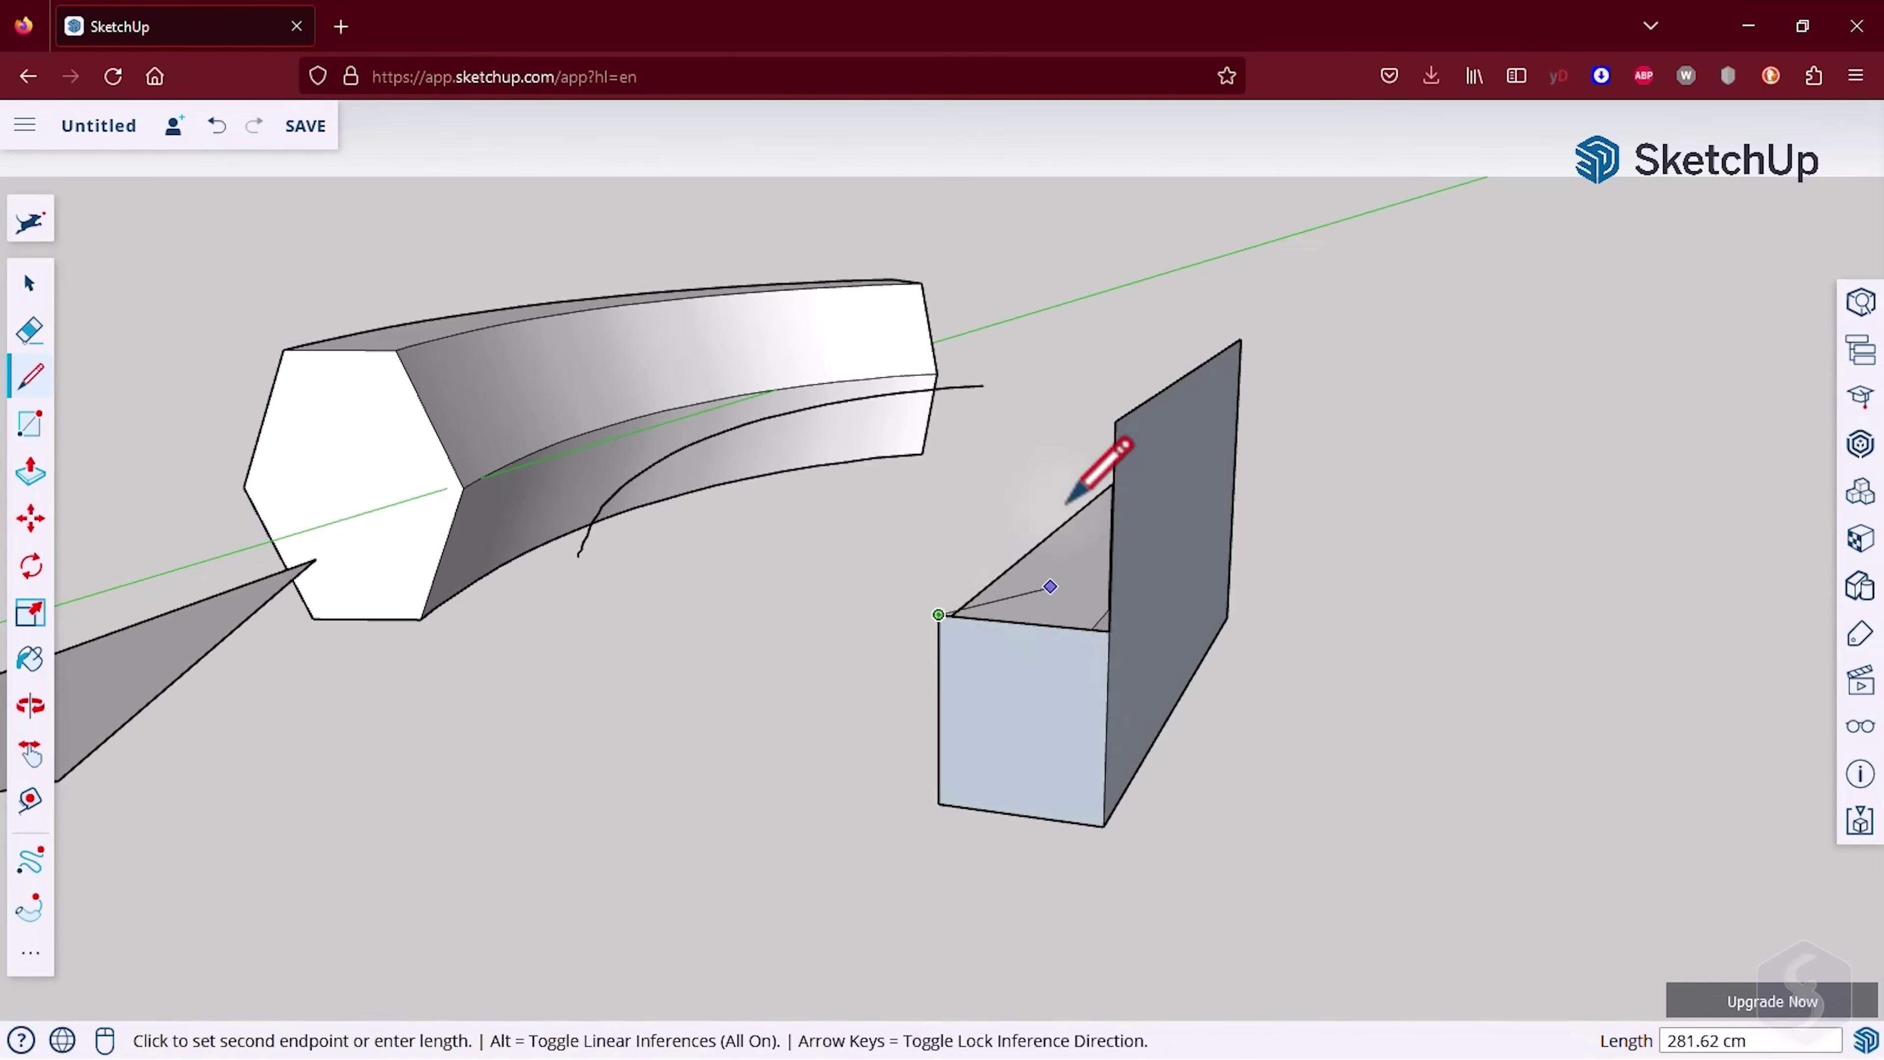
click(1115, 423)
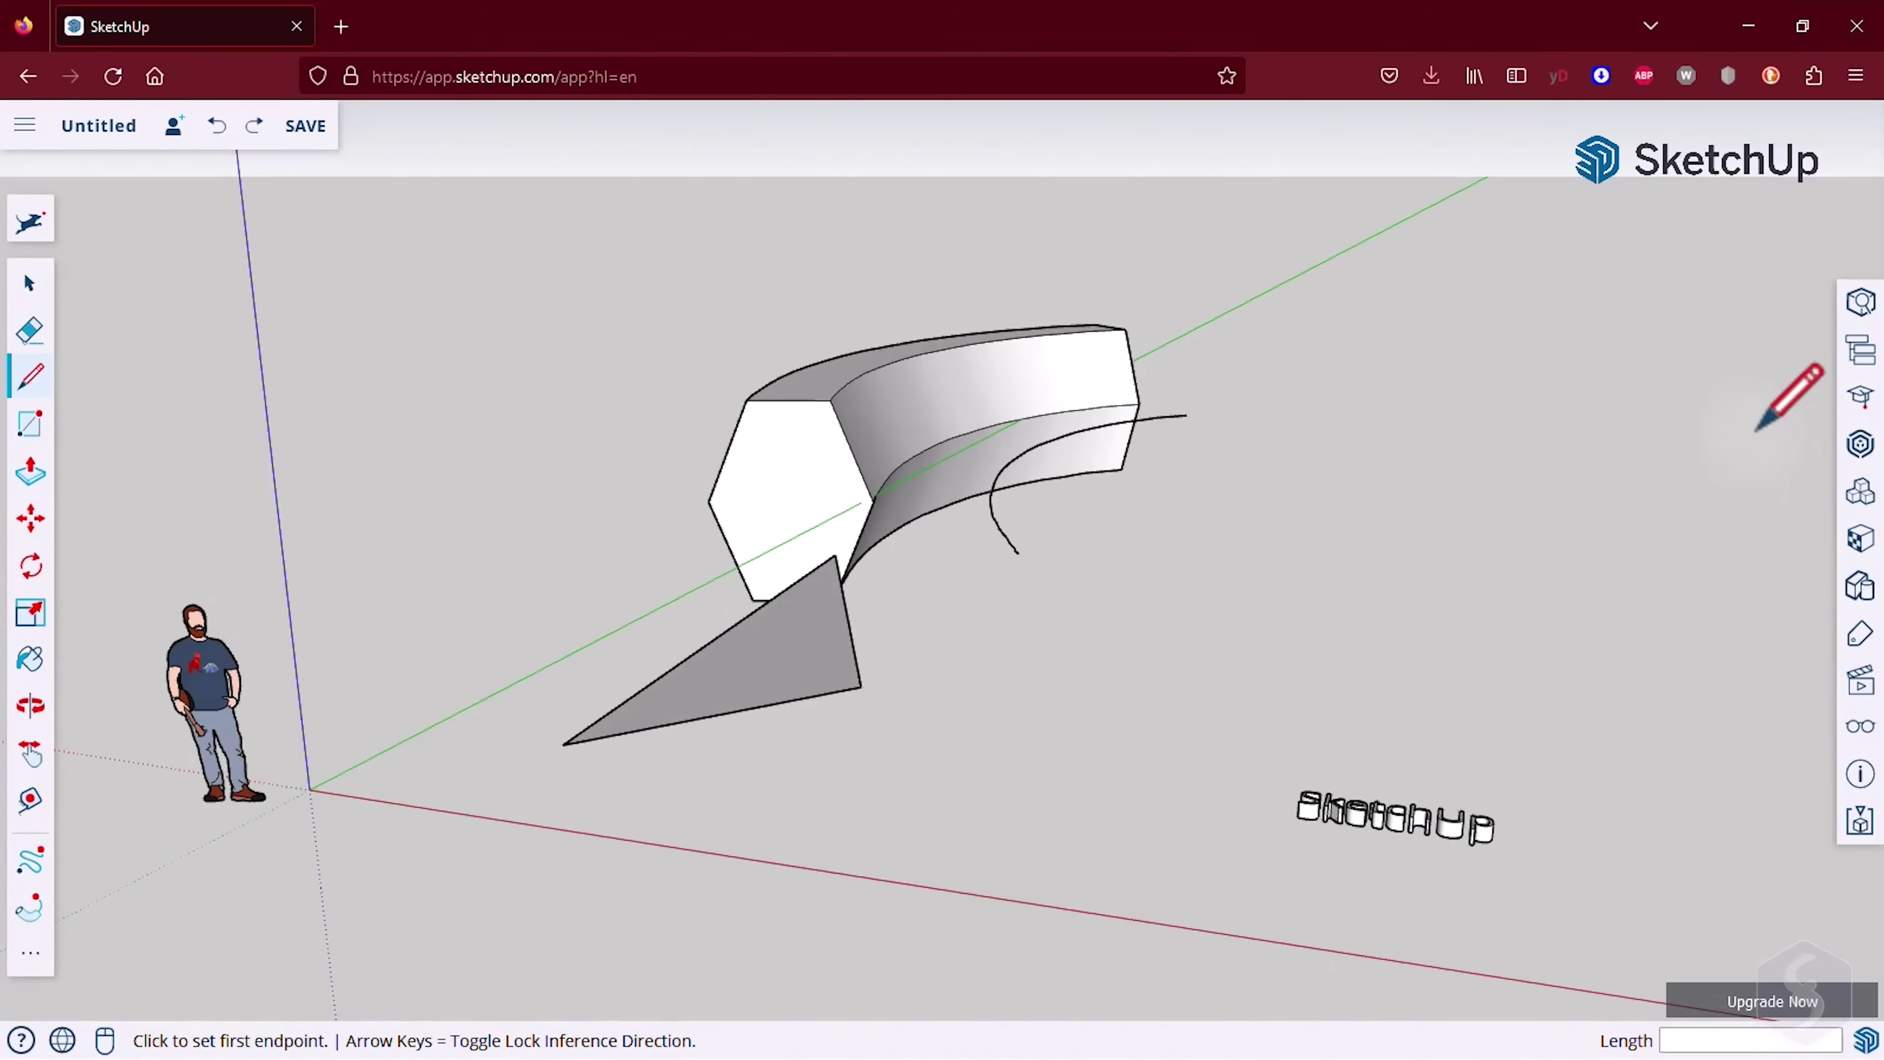
- Search 3D Warehouse for 'chair', download the chair model and place it beside the letters
click(1860, 445)
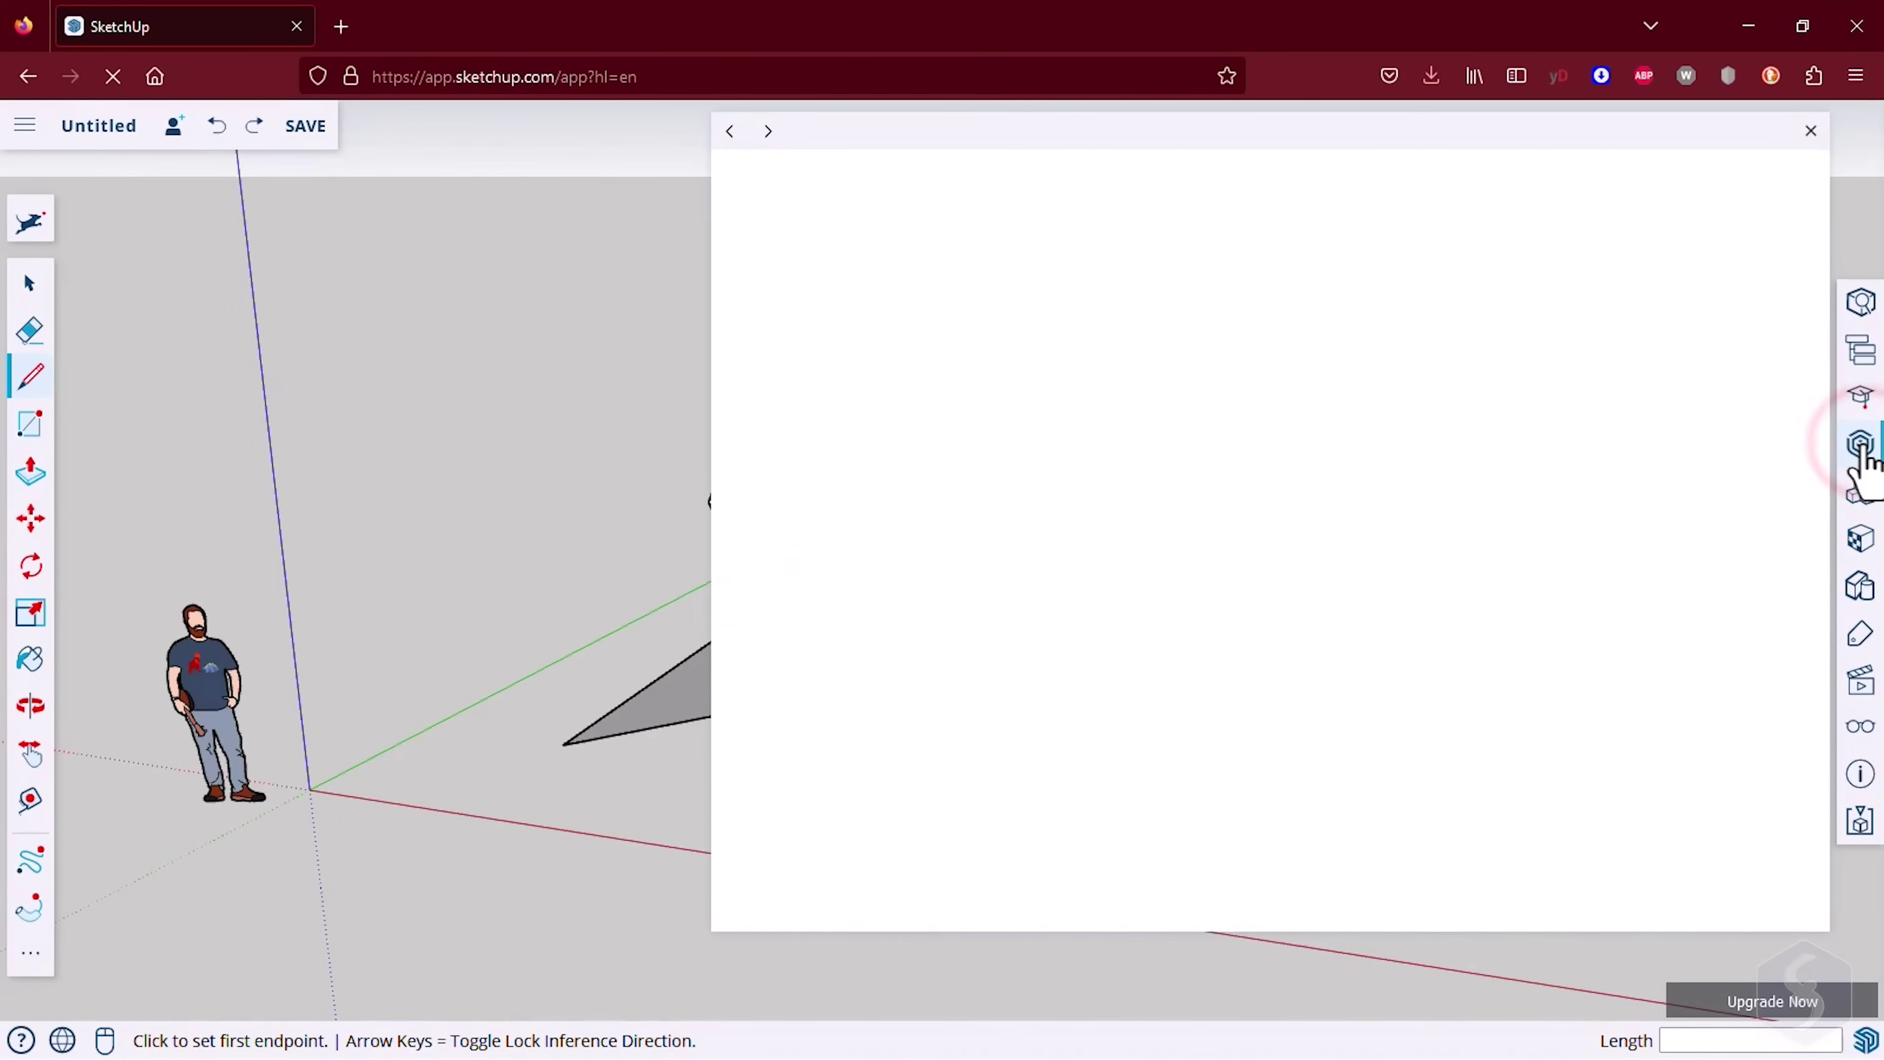
click(1403, 185)
text(chair)
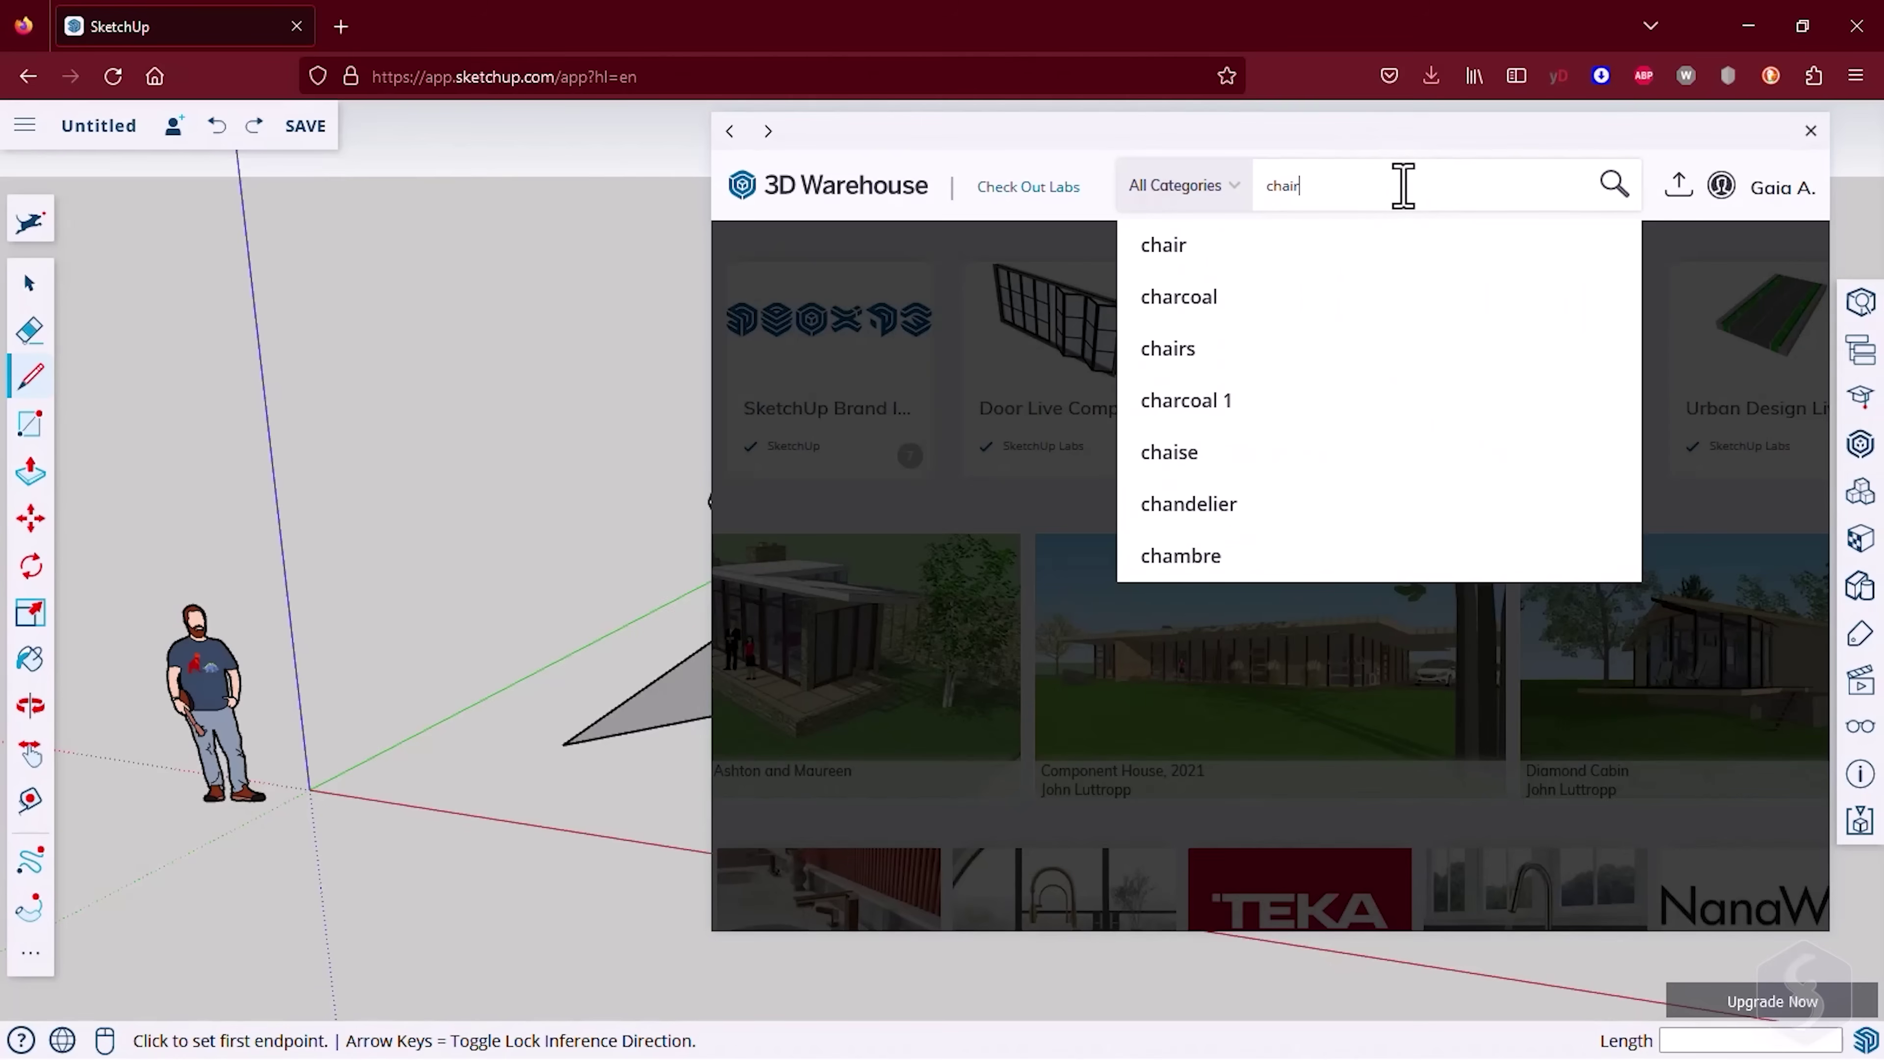
click(1280, 245)
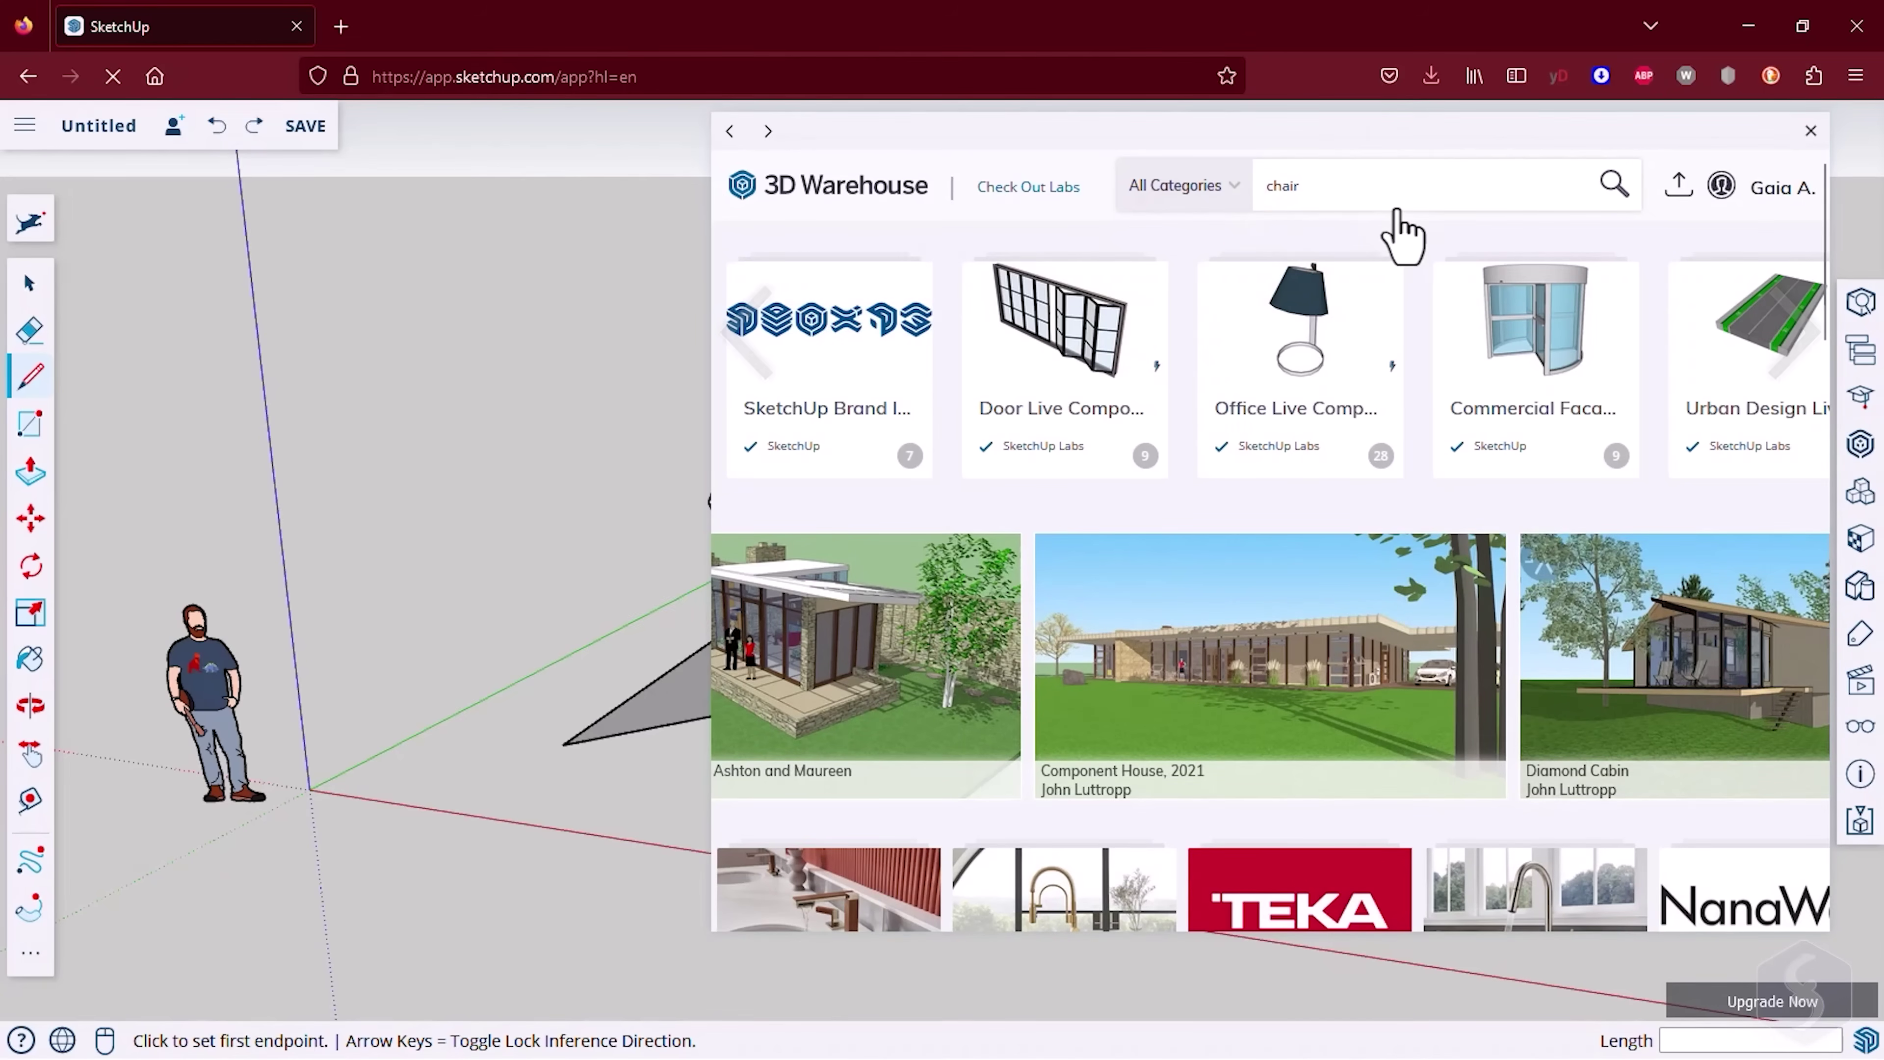
click(1620, 199)
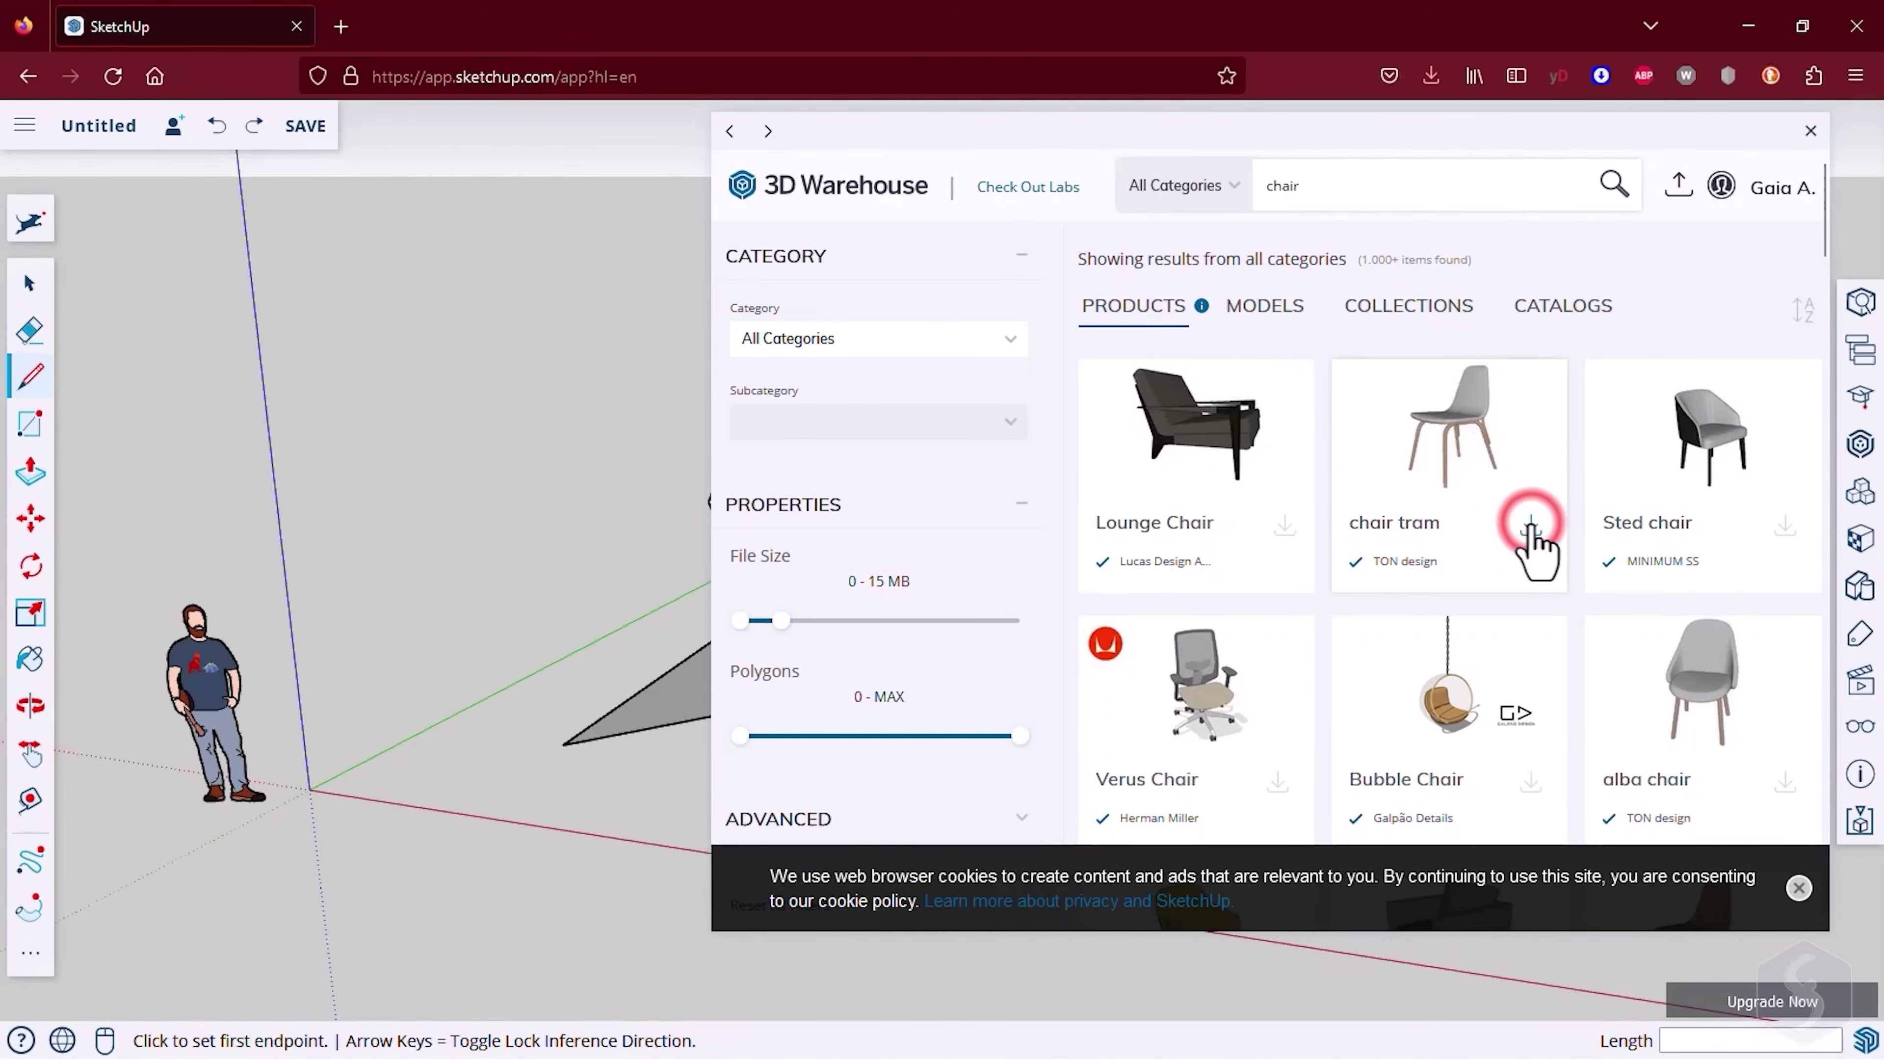
click(1530, 525)
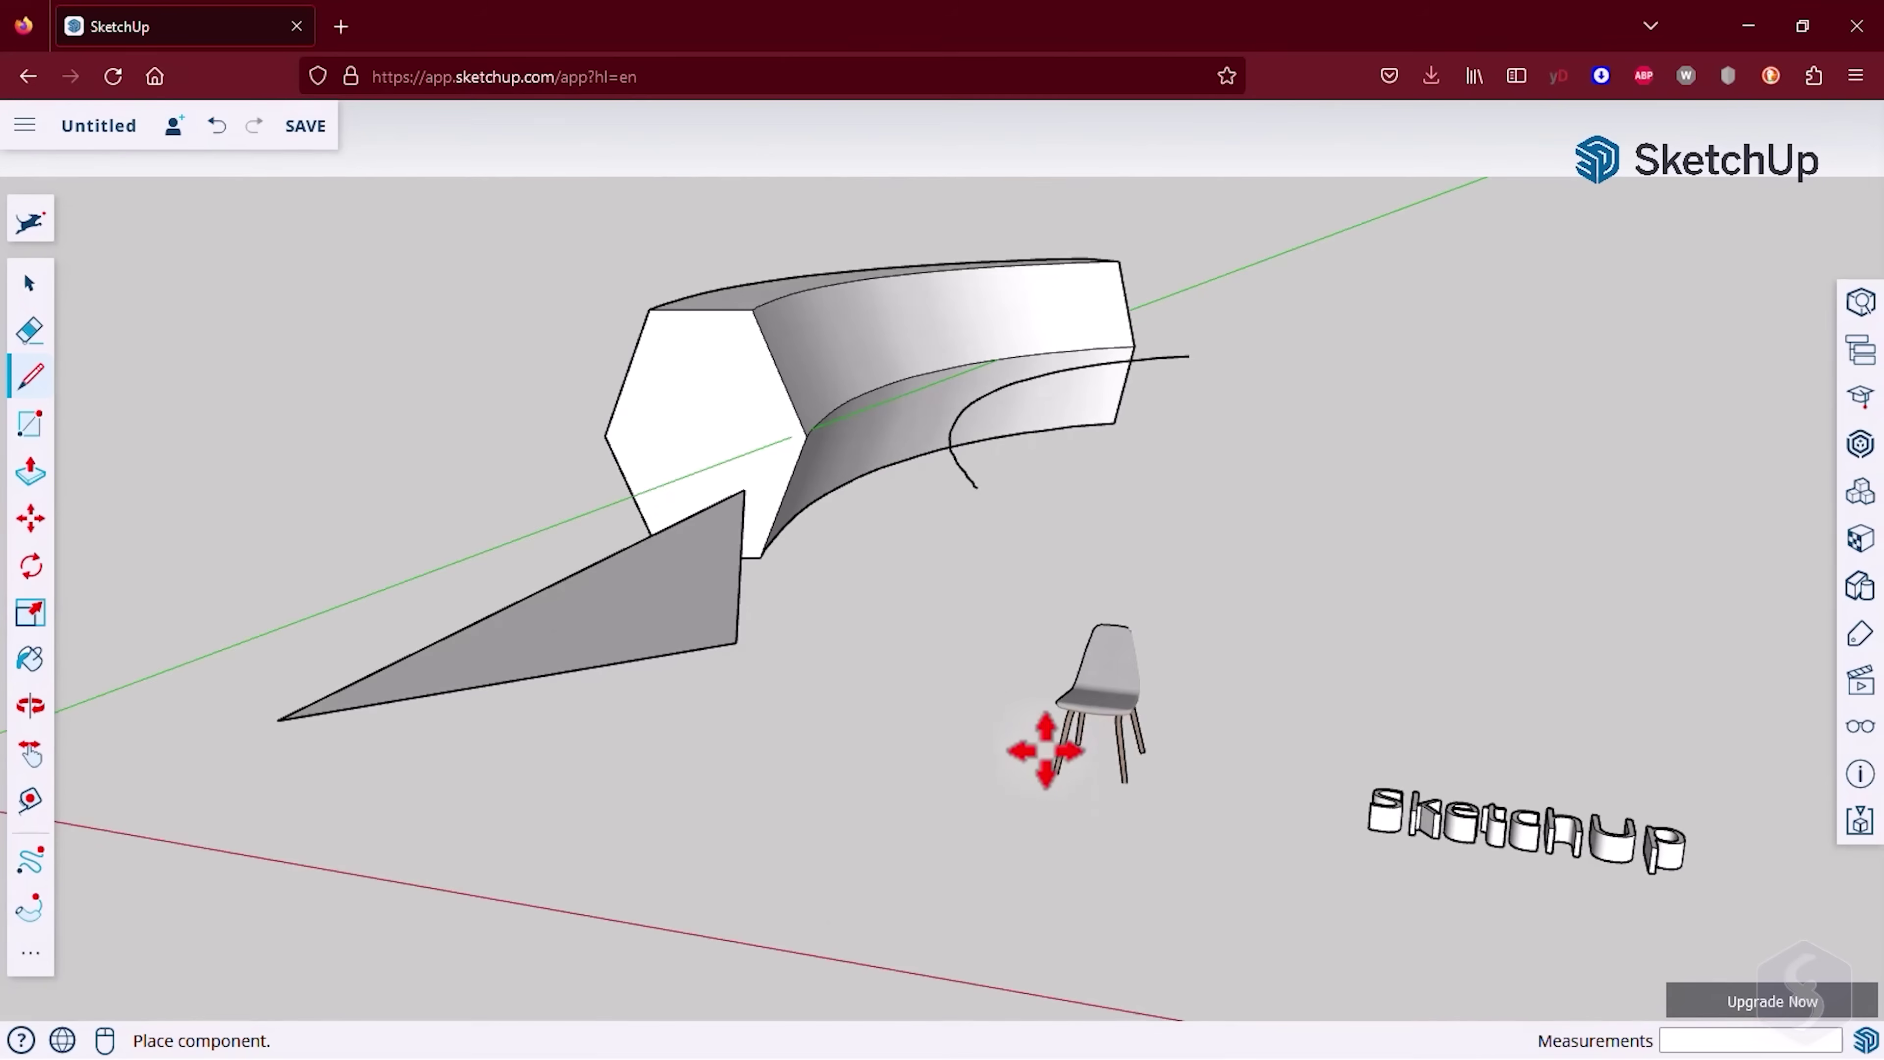
scroll(1384, 812, down, 2)
scroll(1384, 812, up, 3)
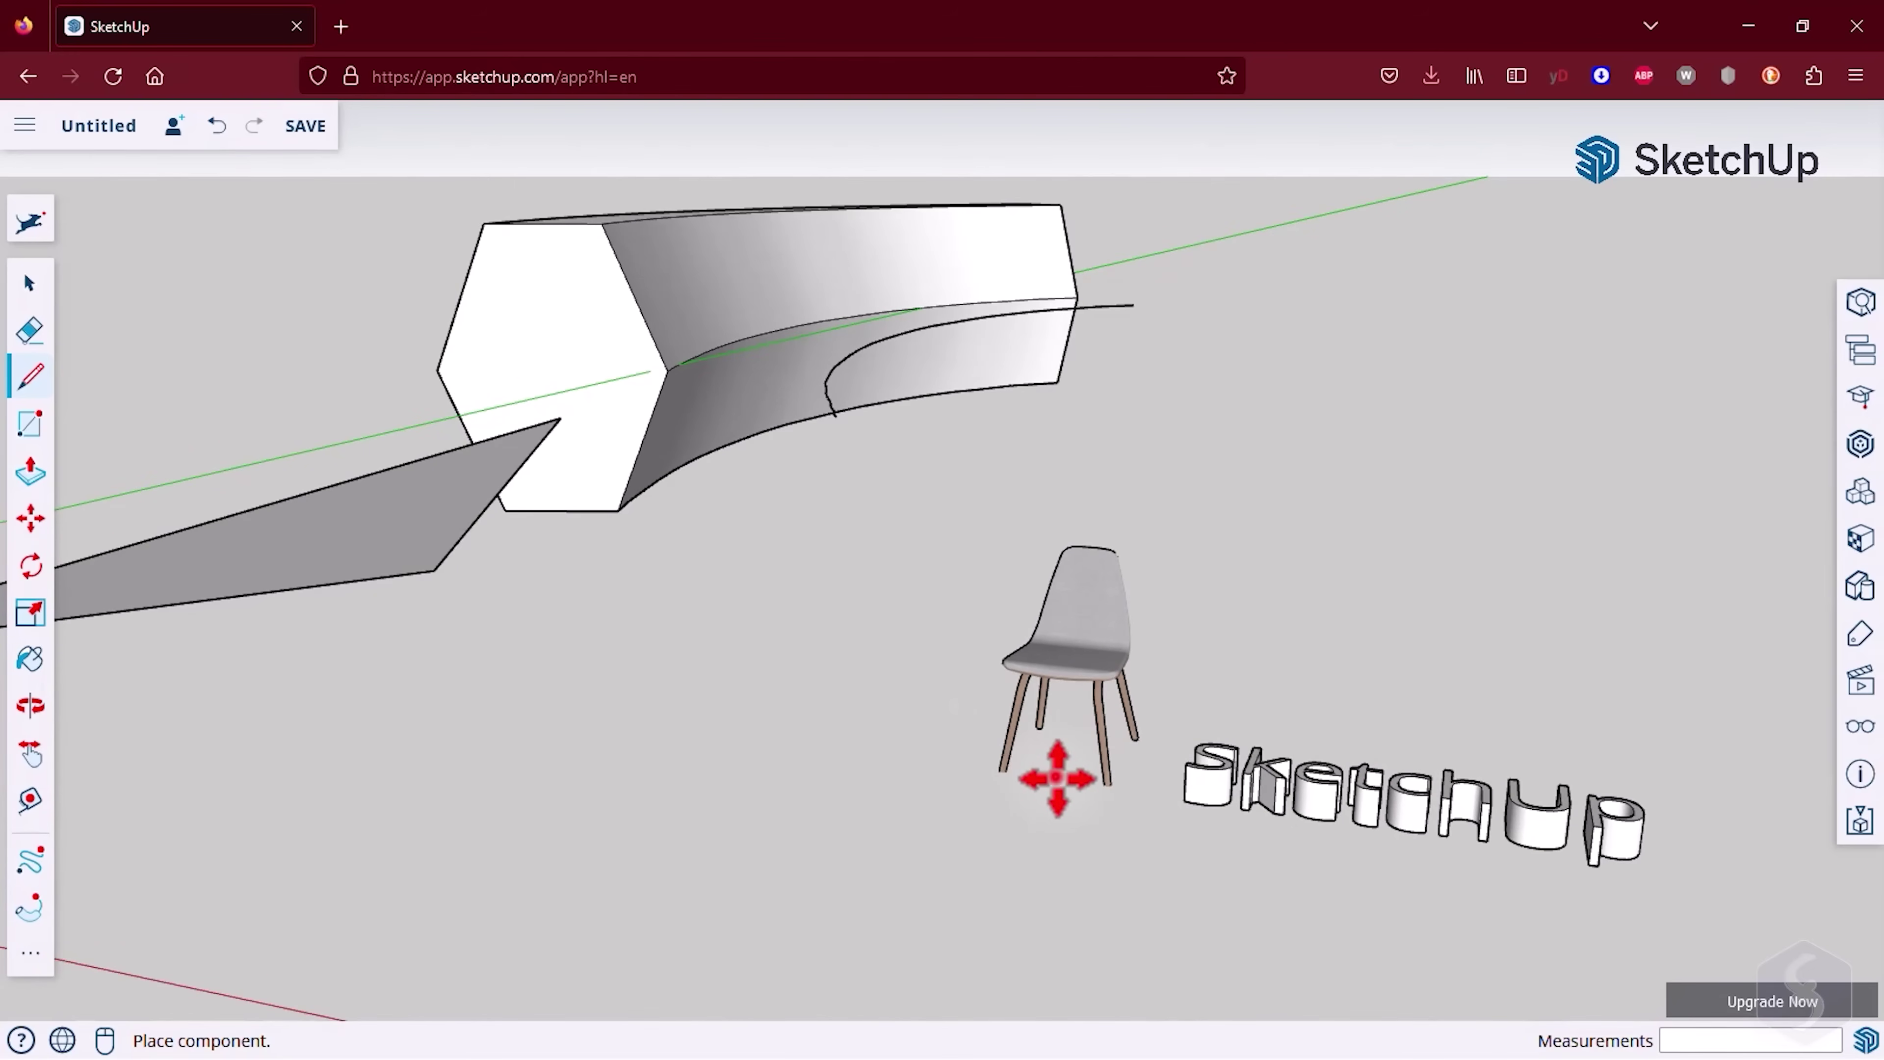
click(1052, 779)
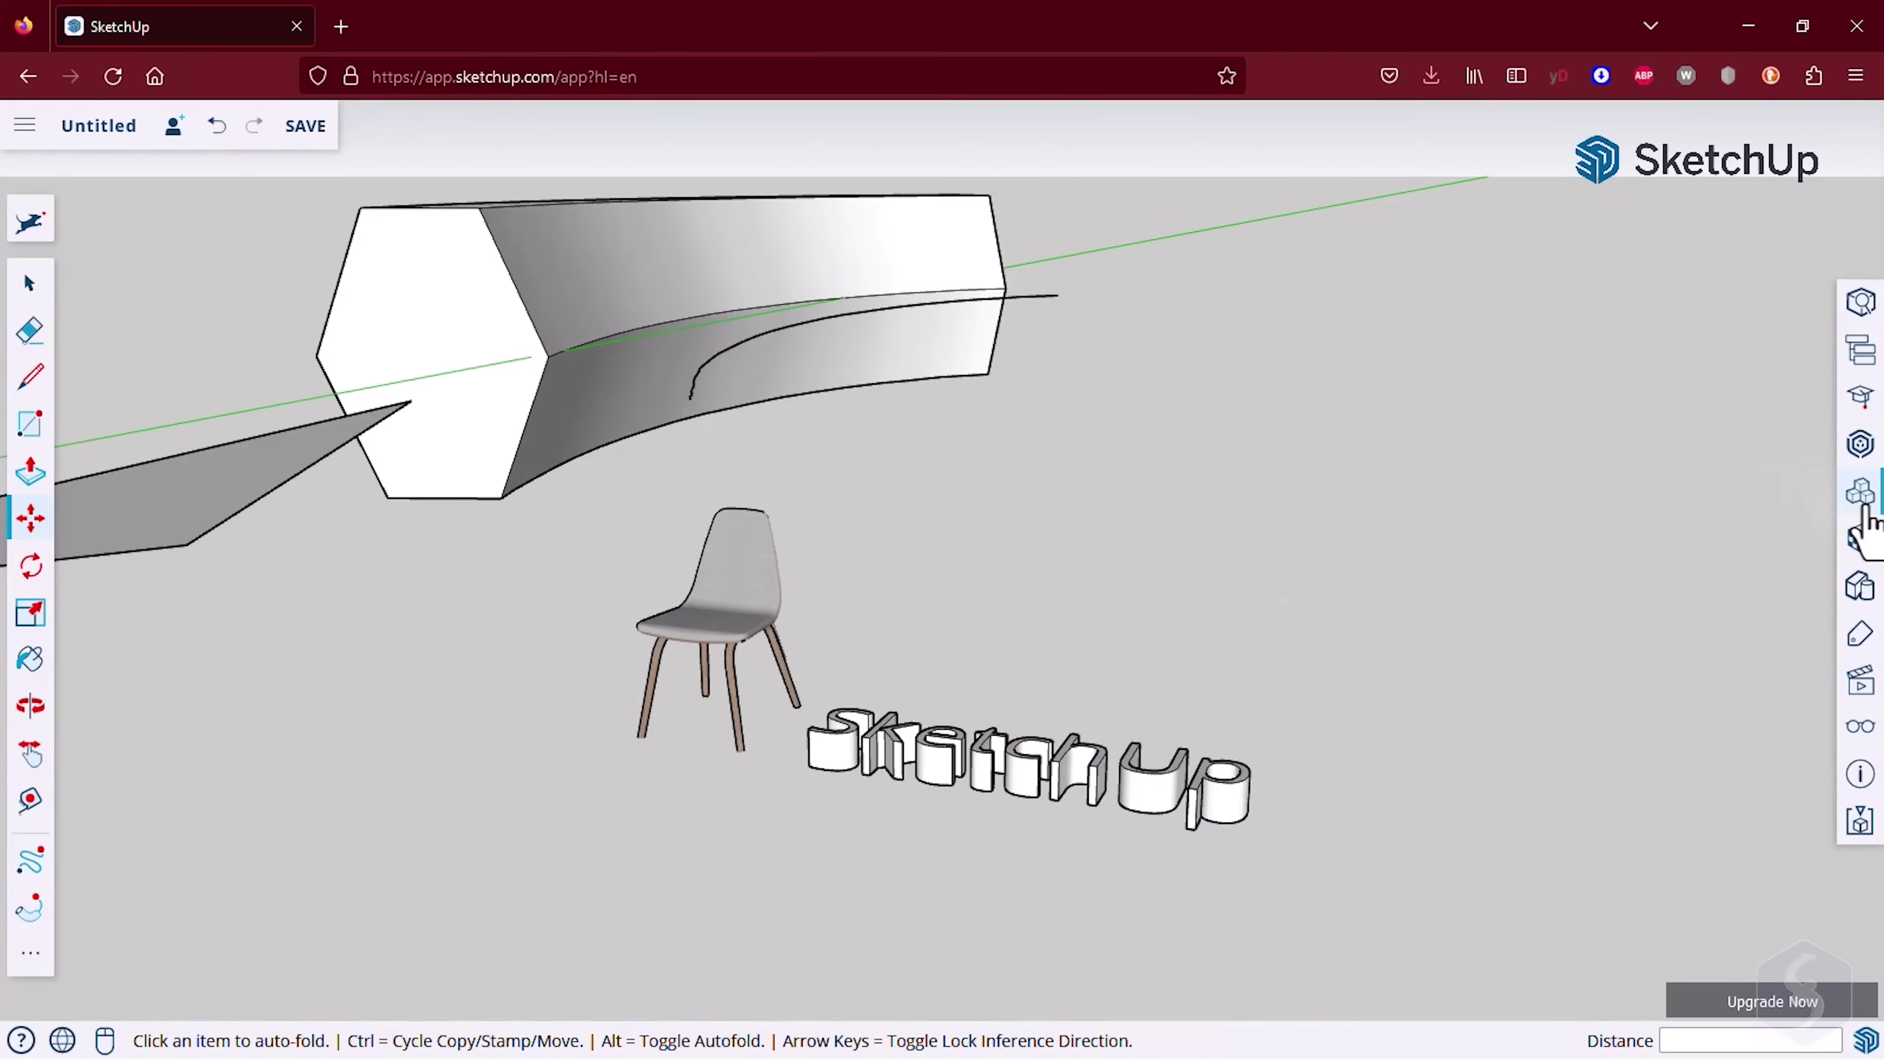
- Show the Components panel, then pan and orbit to view the model from a new angle
click(1861, 496)
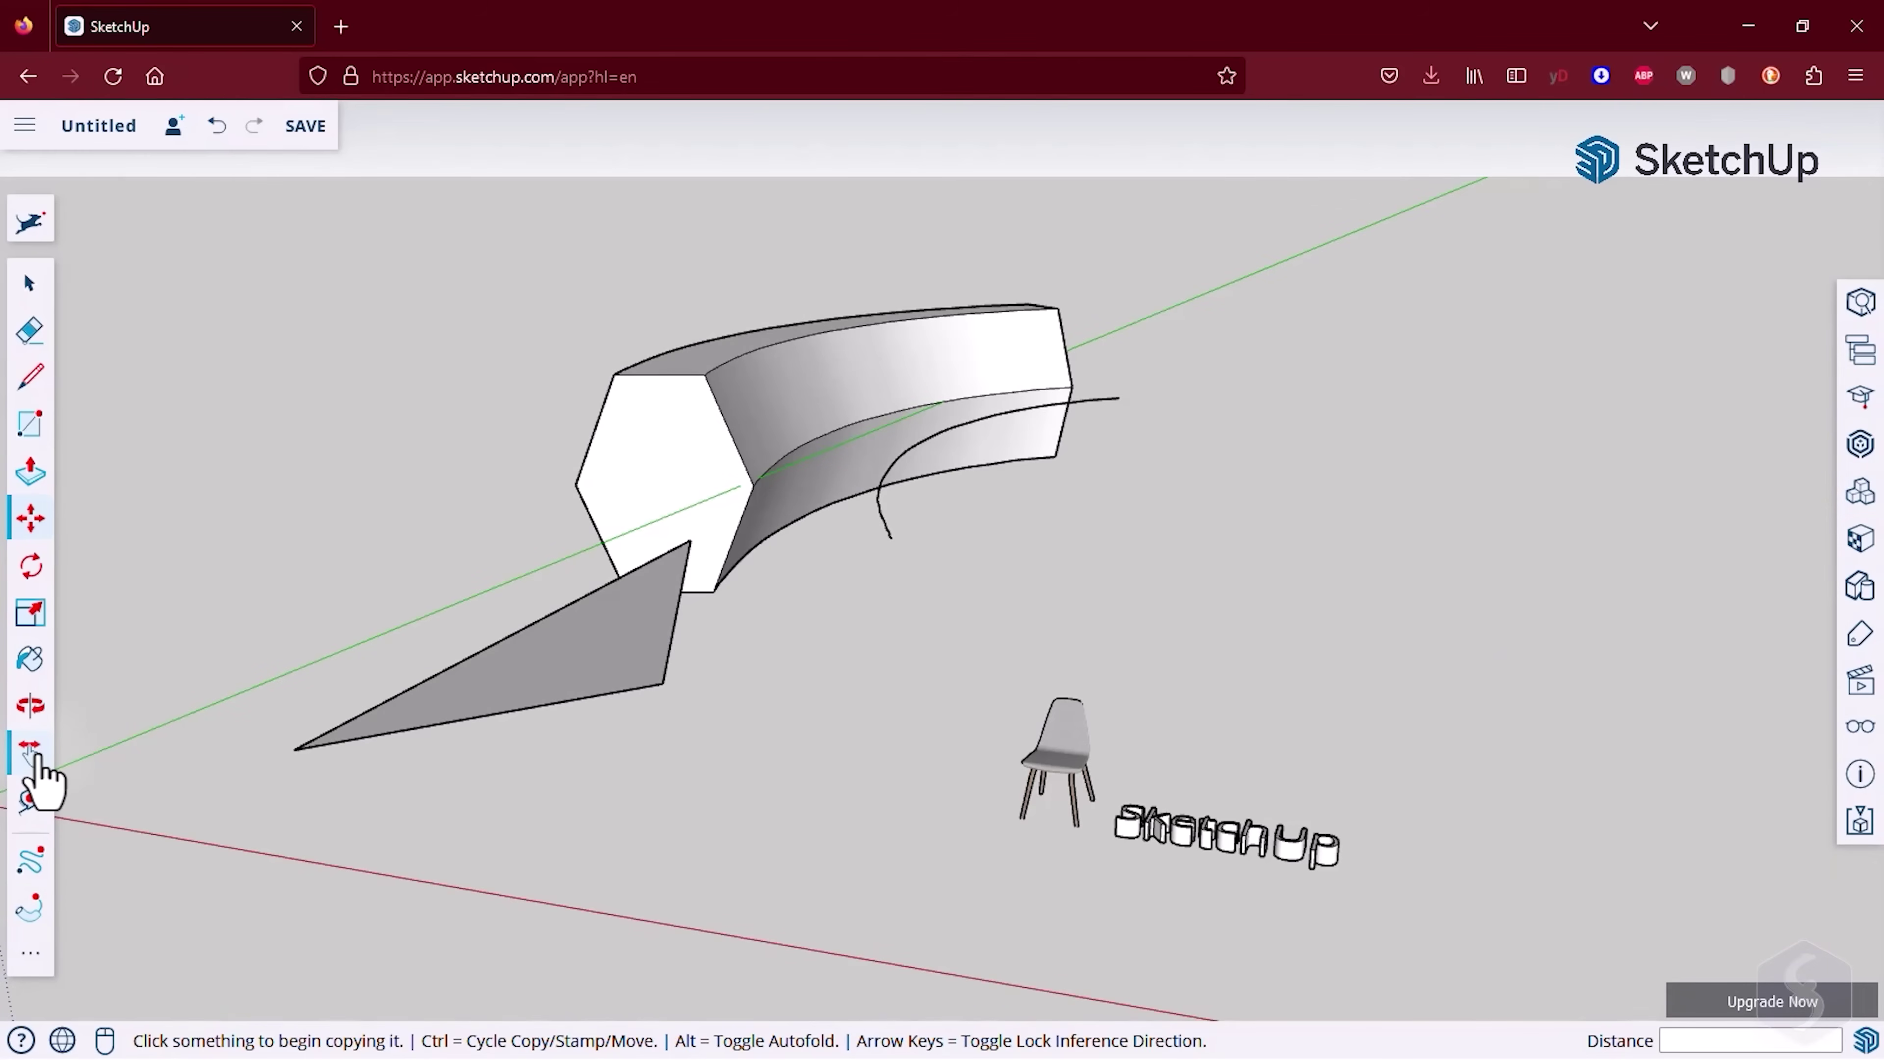
click(30, 752)
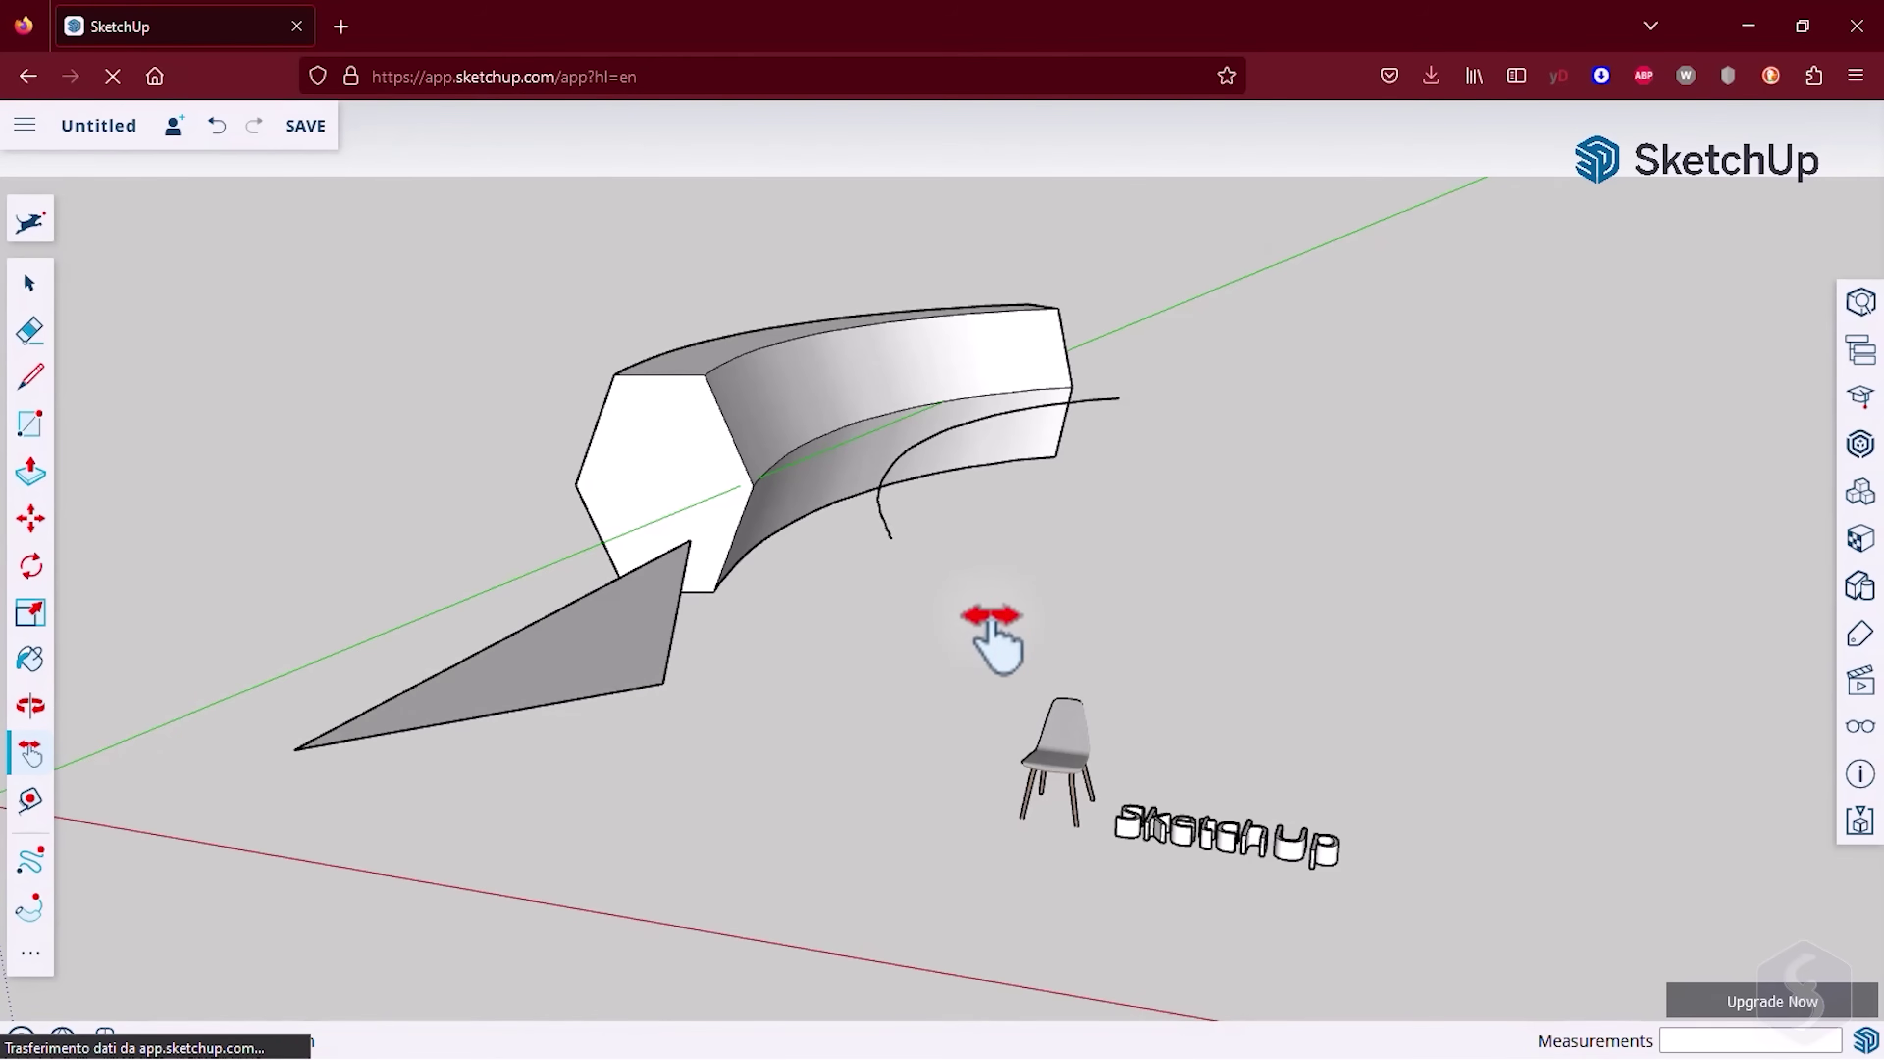
drag(993, 618, 953, 634)
click(28, 709)
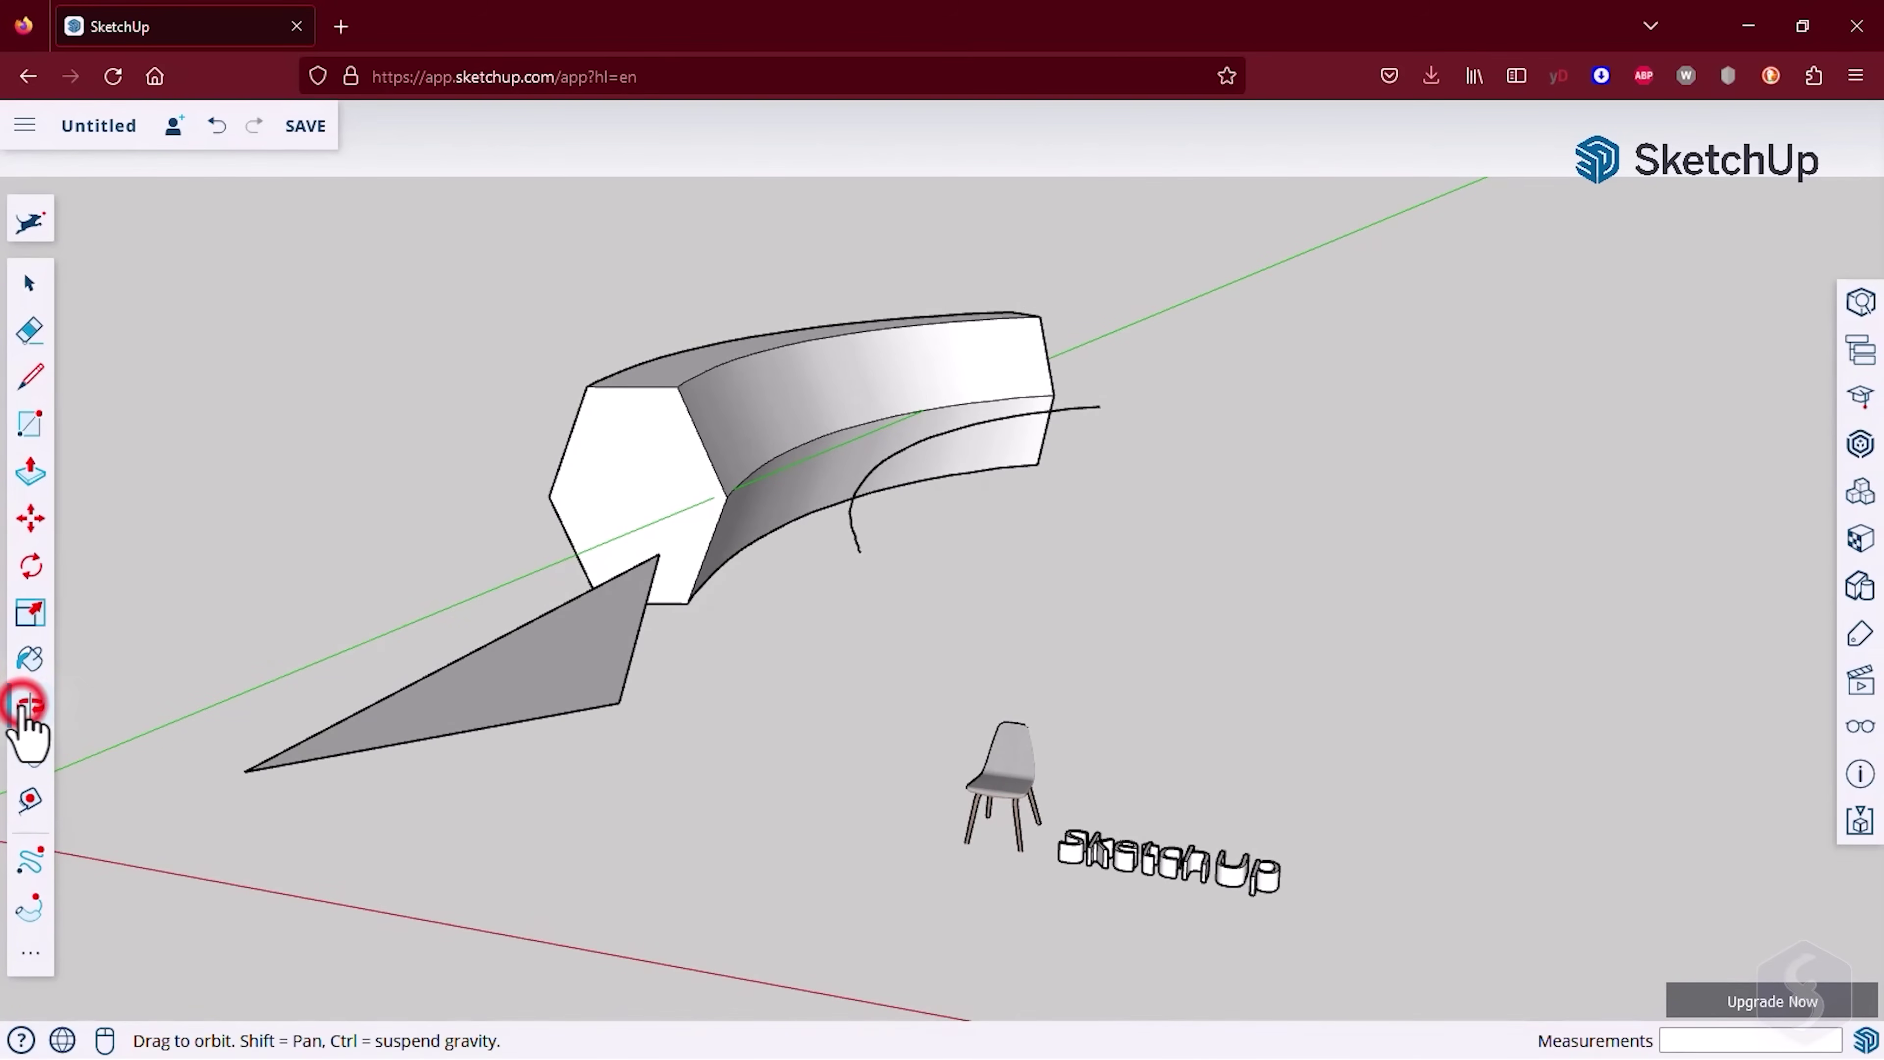
drag(783, 711, 1316, 609)
- Close Components and switch through Iso, Front, then an angled perspective standard view
key(m)
click(1862, 693)
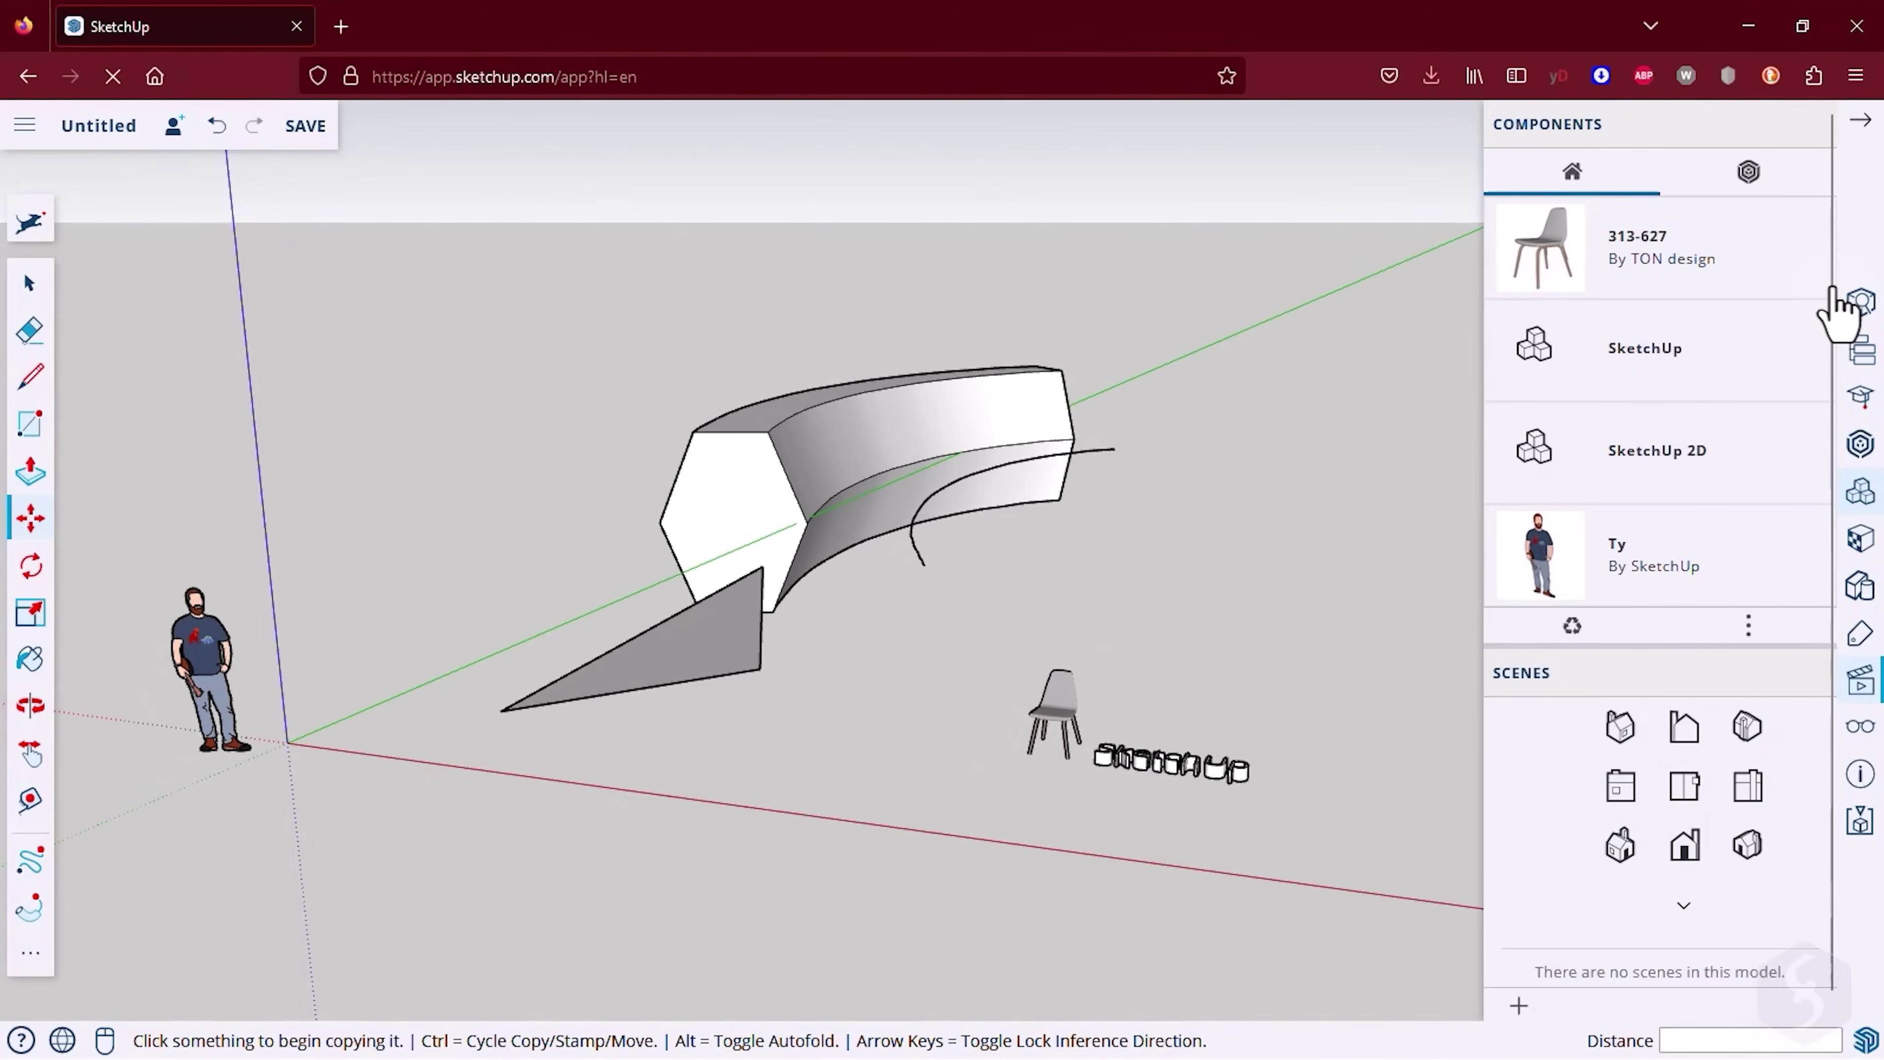
click(1812, 124)
click(1619, 178)
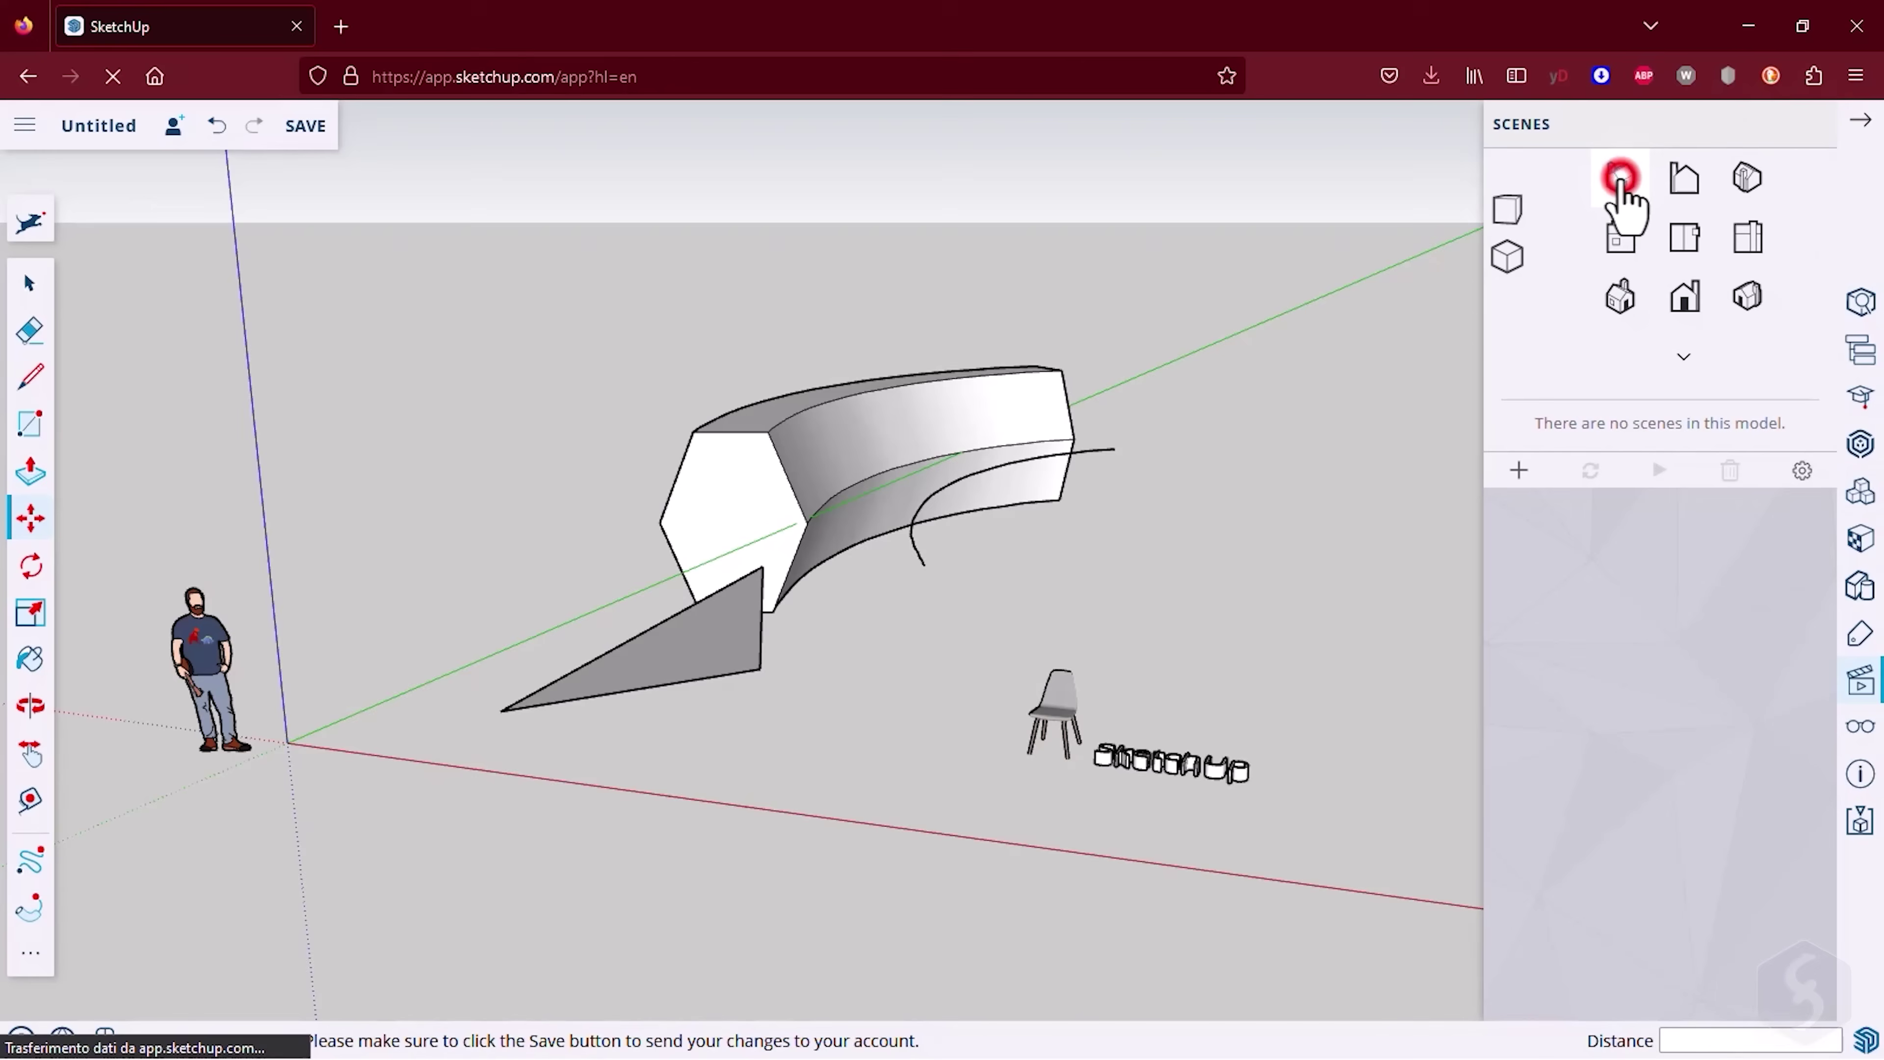
click(1620, 237)
click(1618, 299)
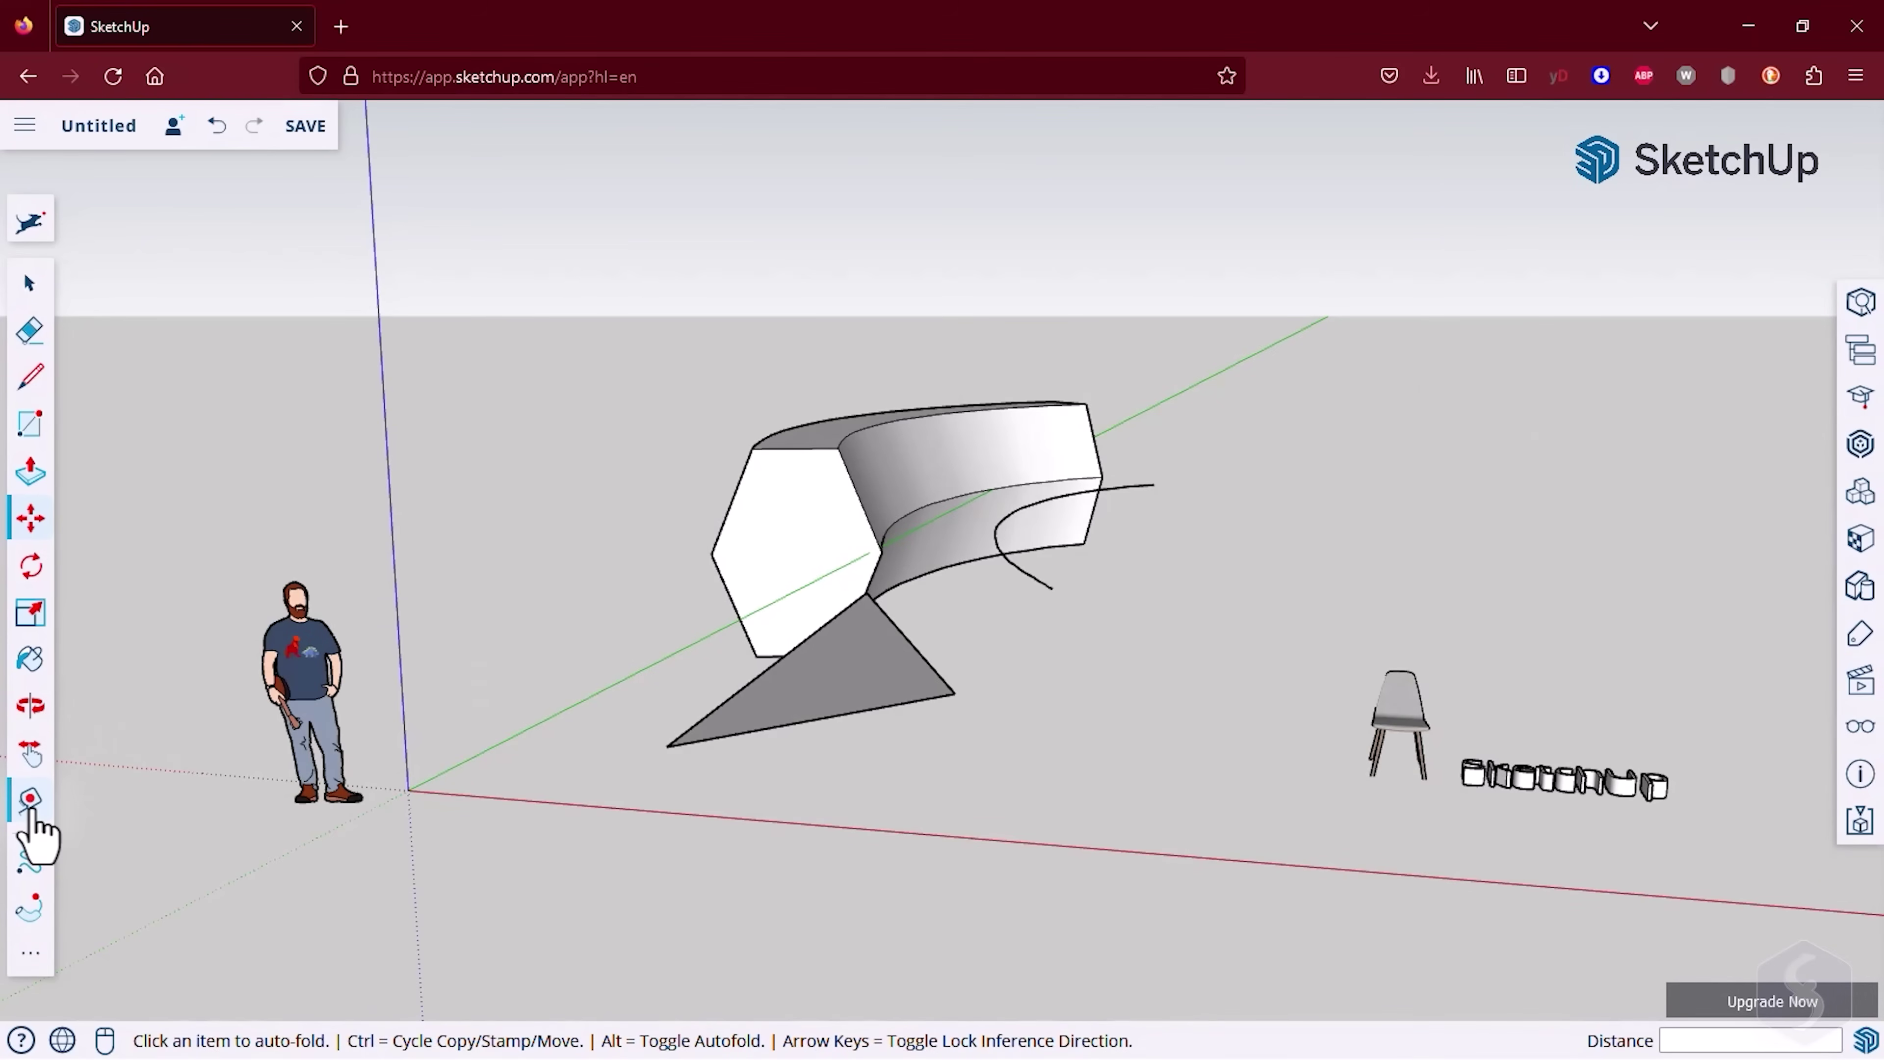
click(30, 800)
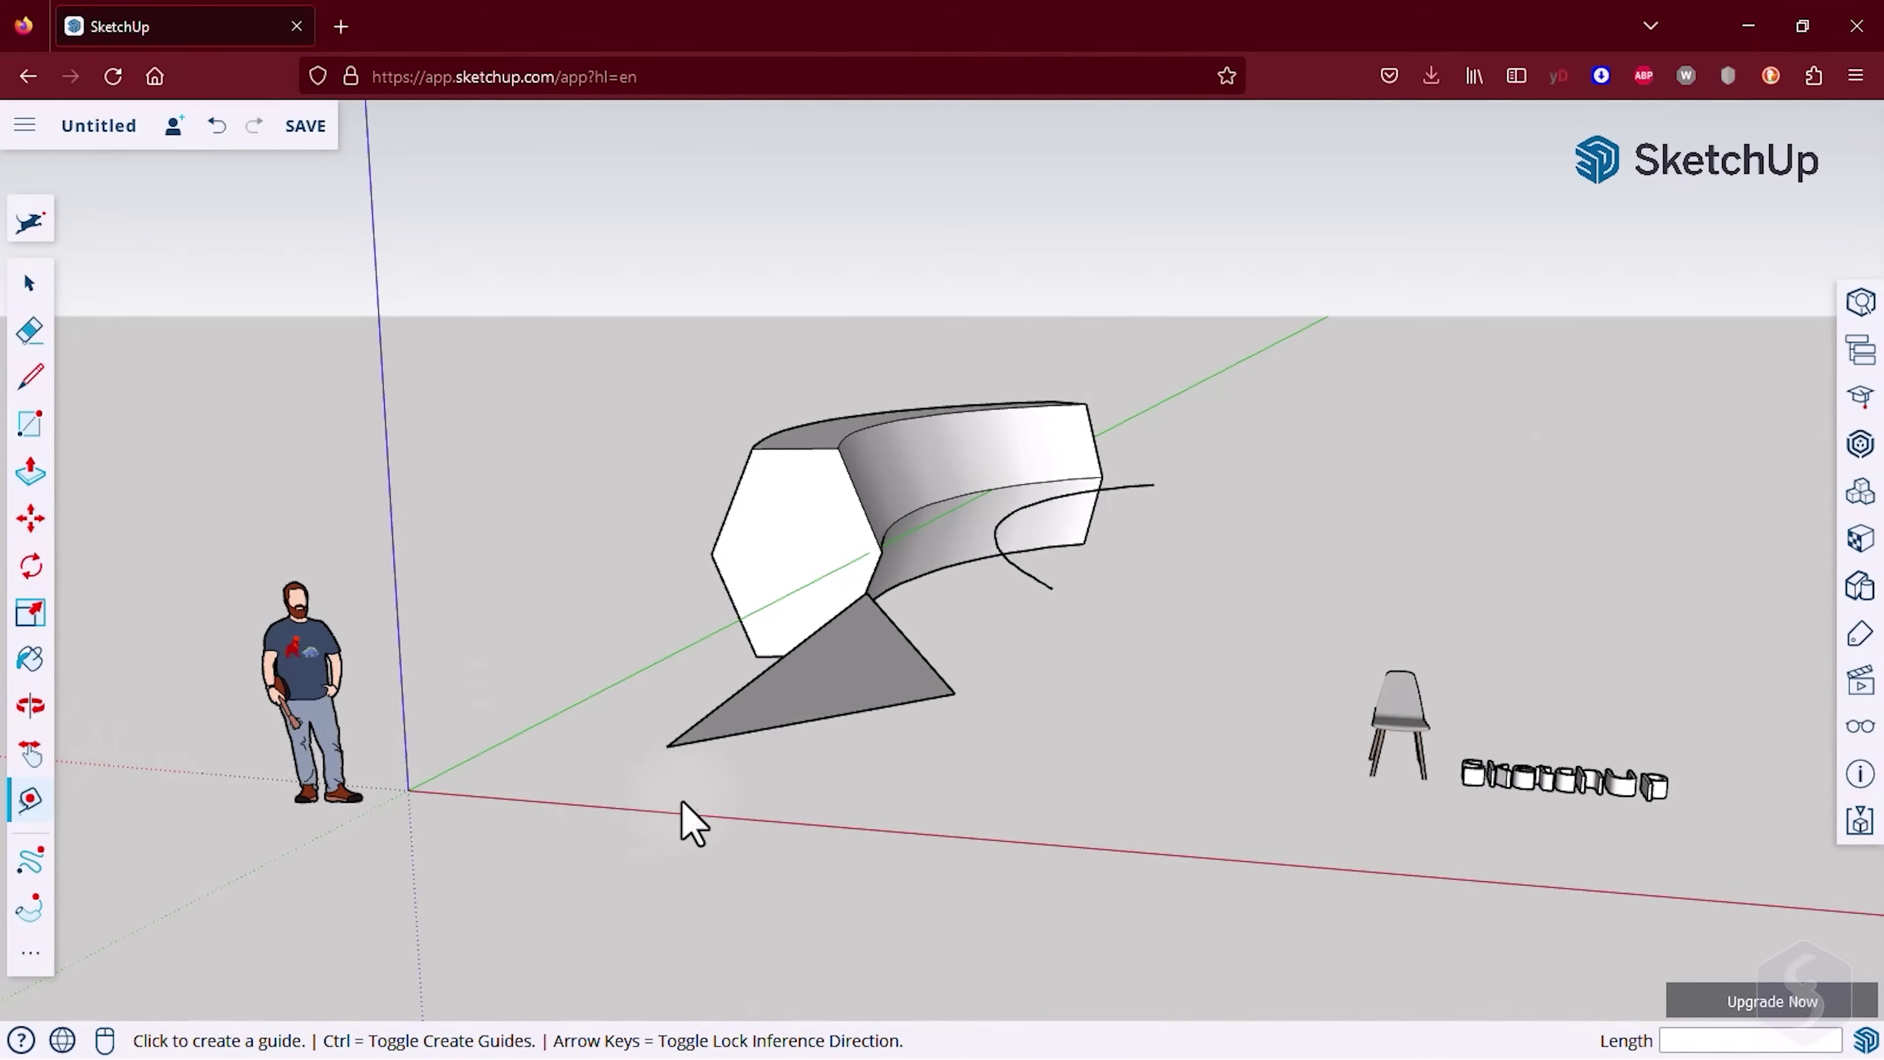
click(666, 745)
click(954, 692)
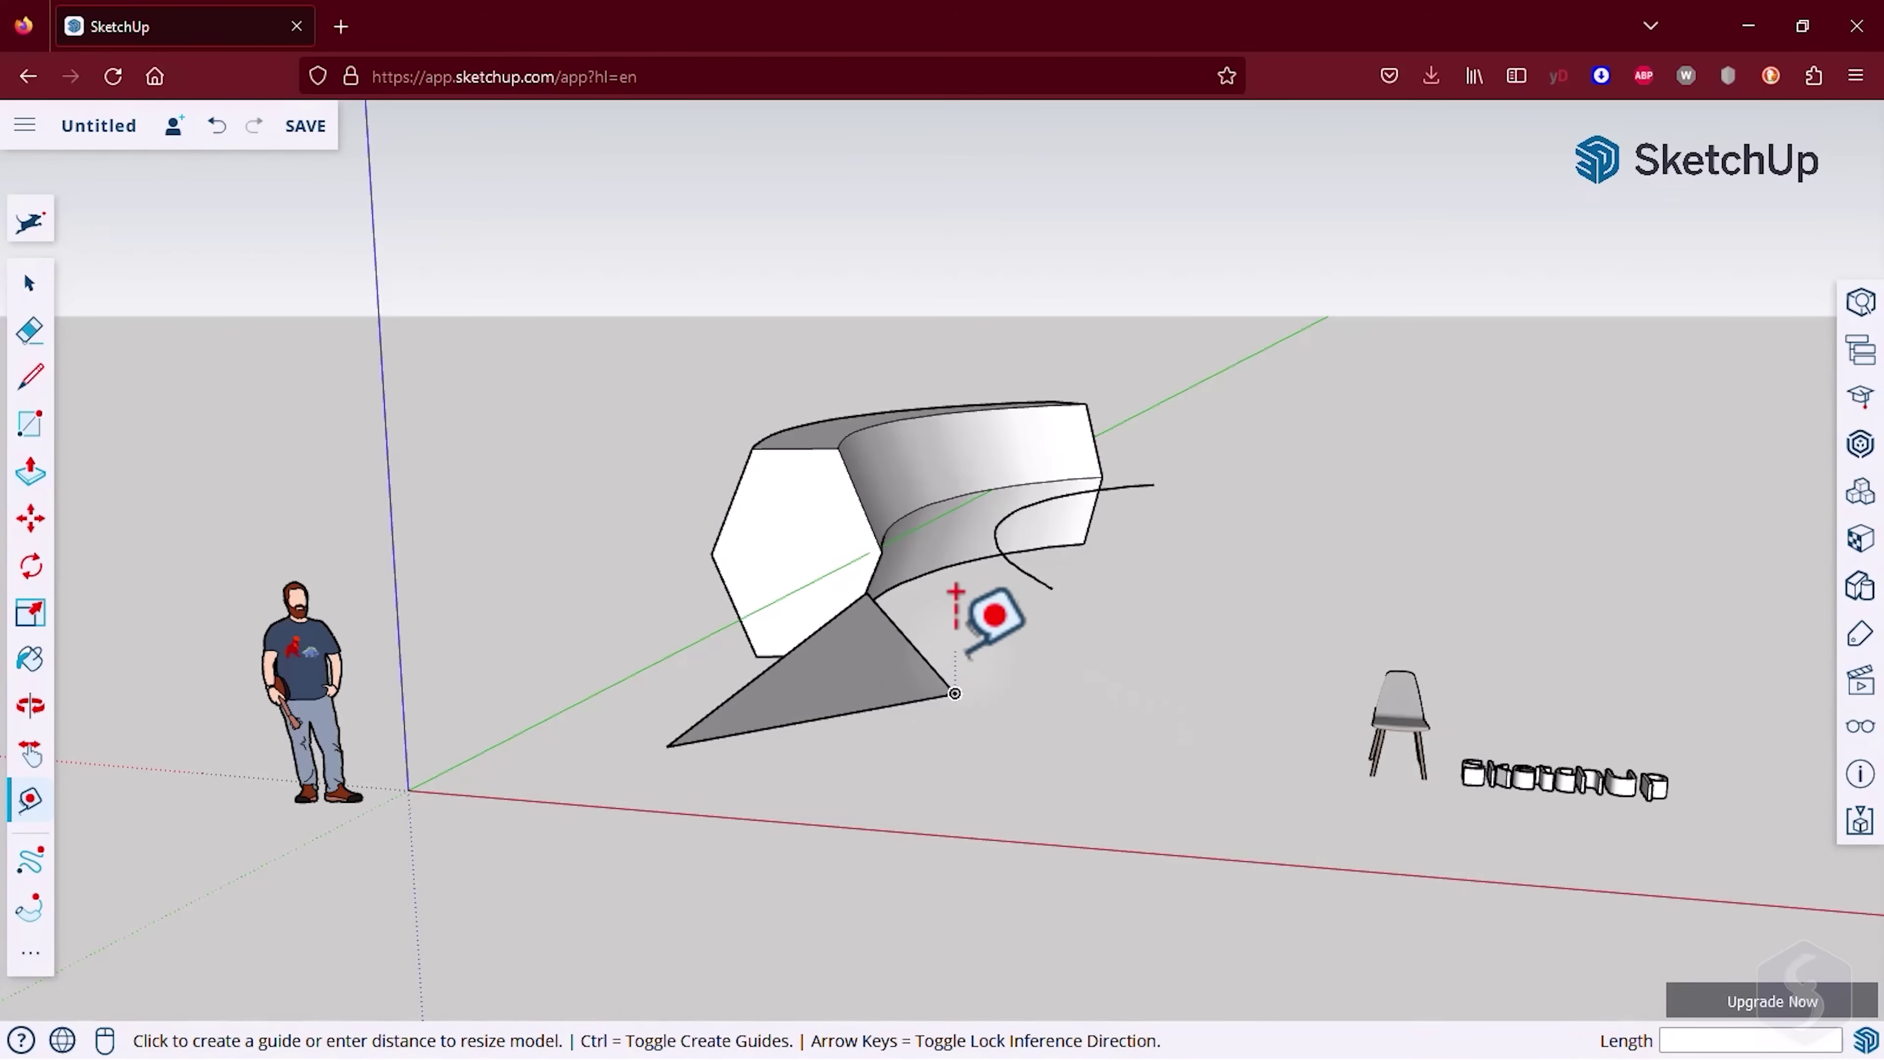
click(1047, 587)
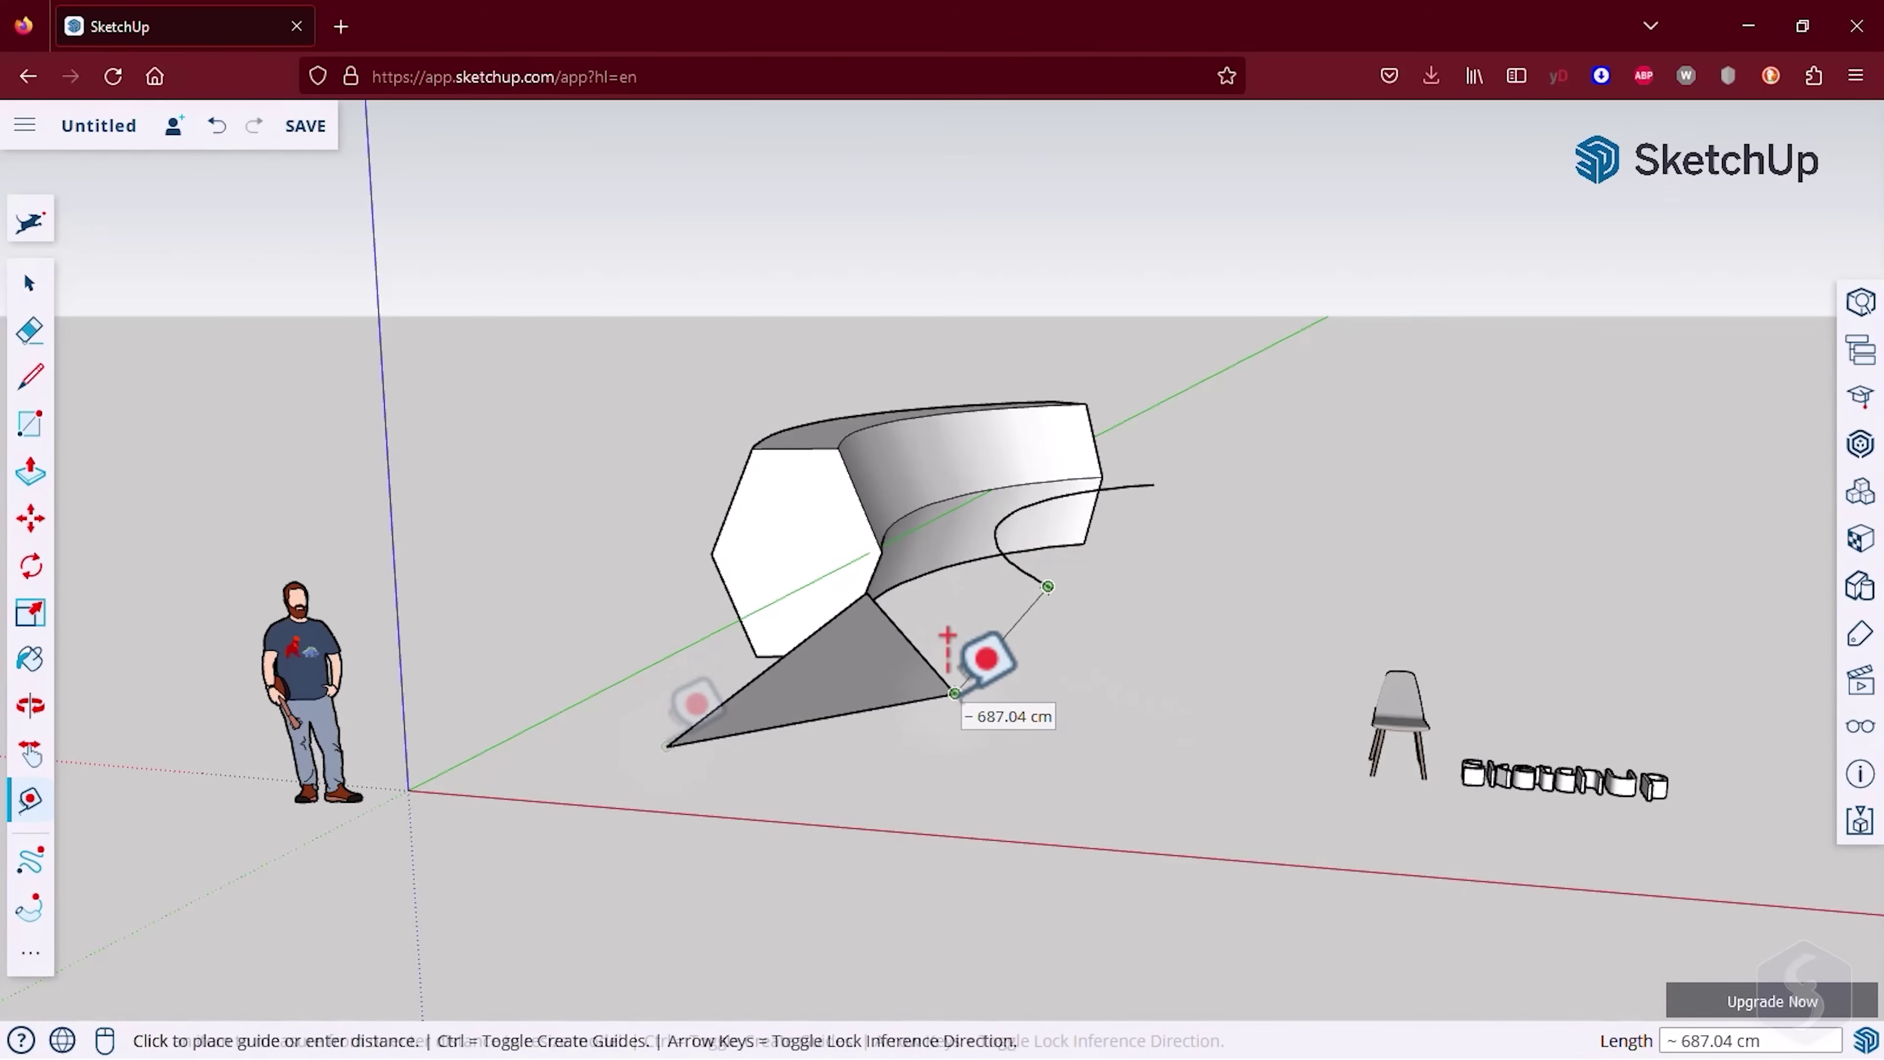
key(Escape)
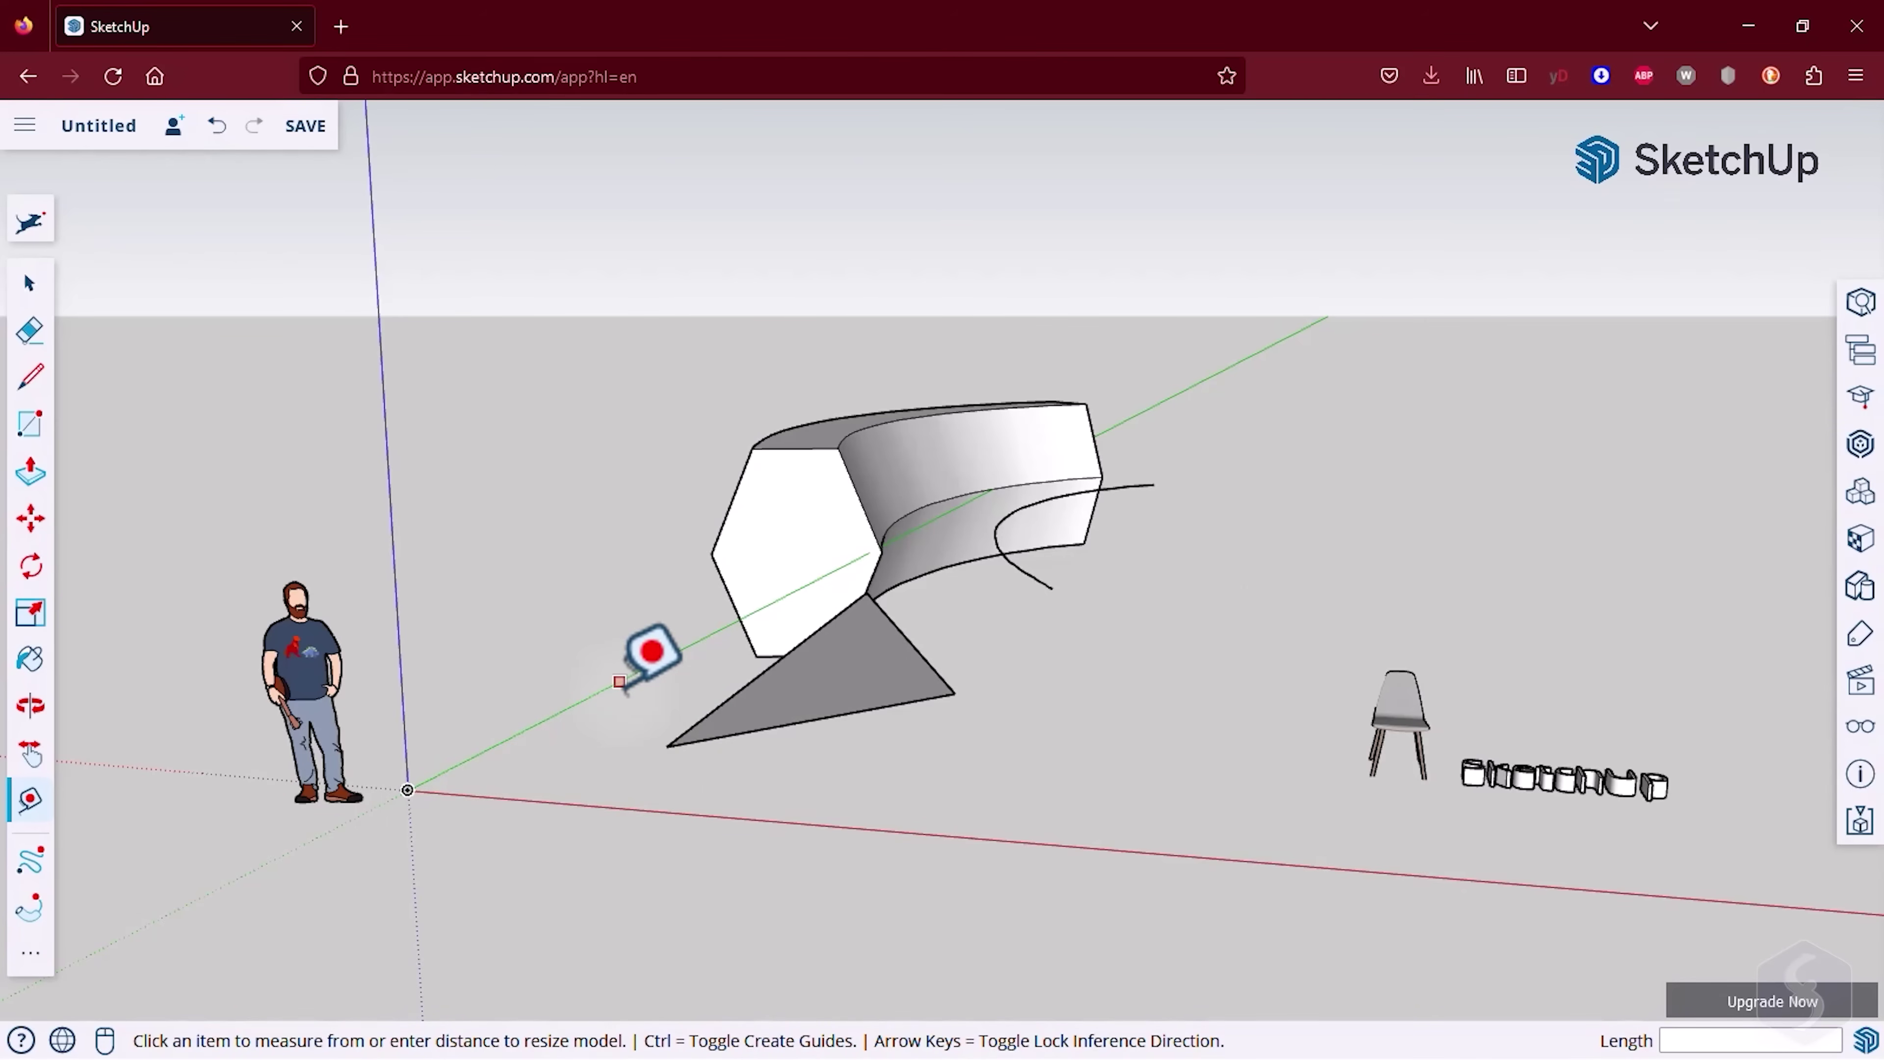
click(29, 955)
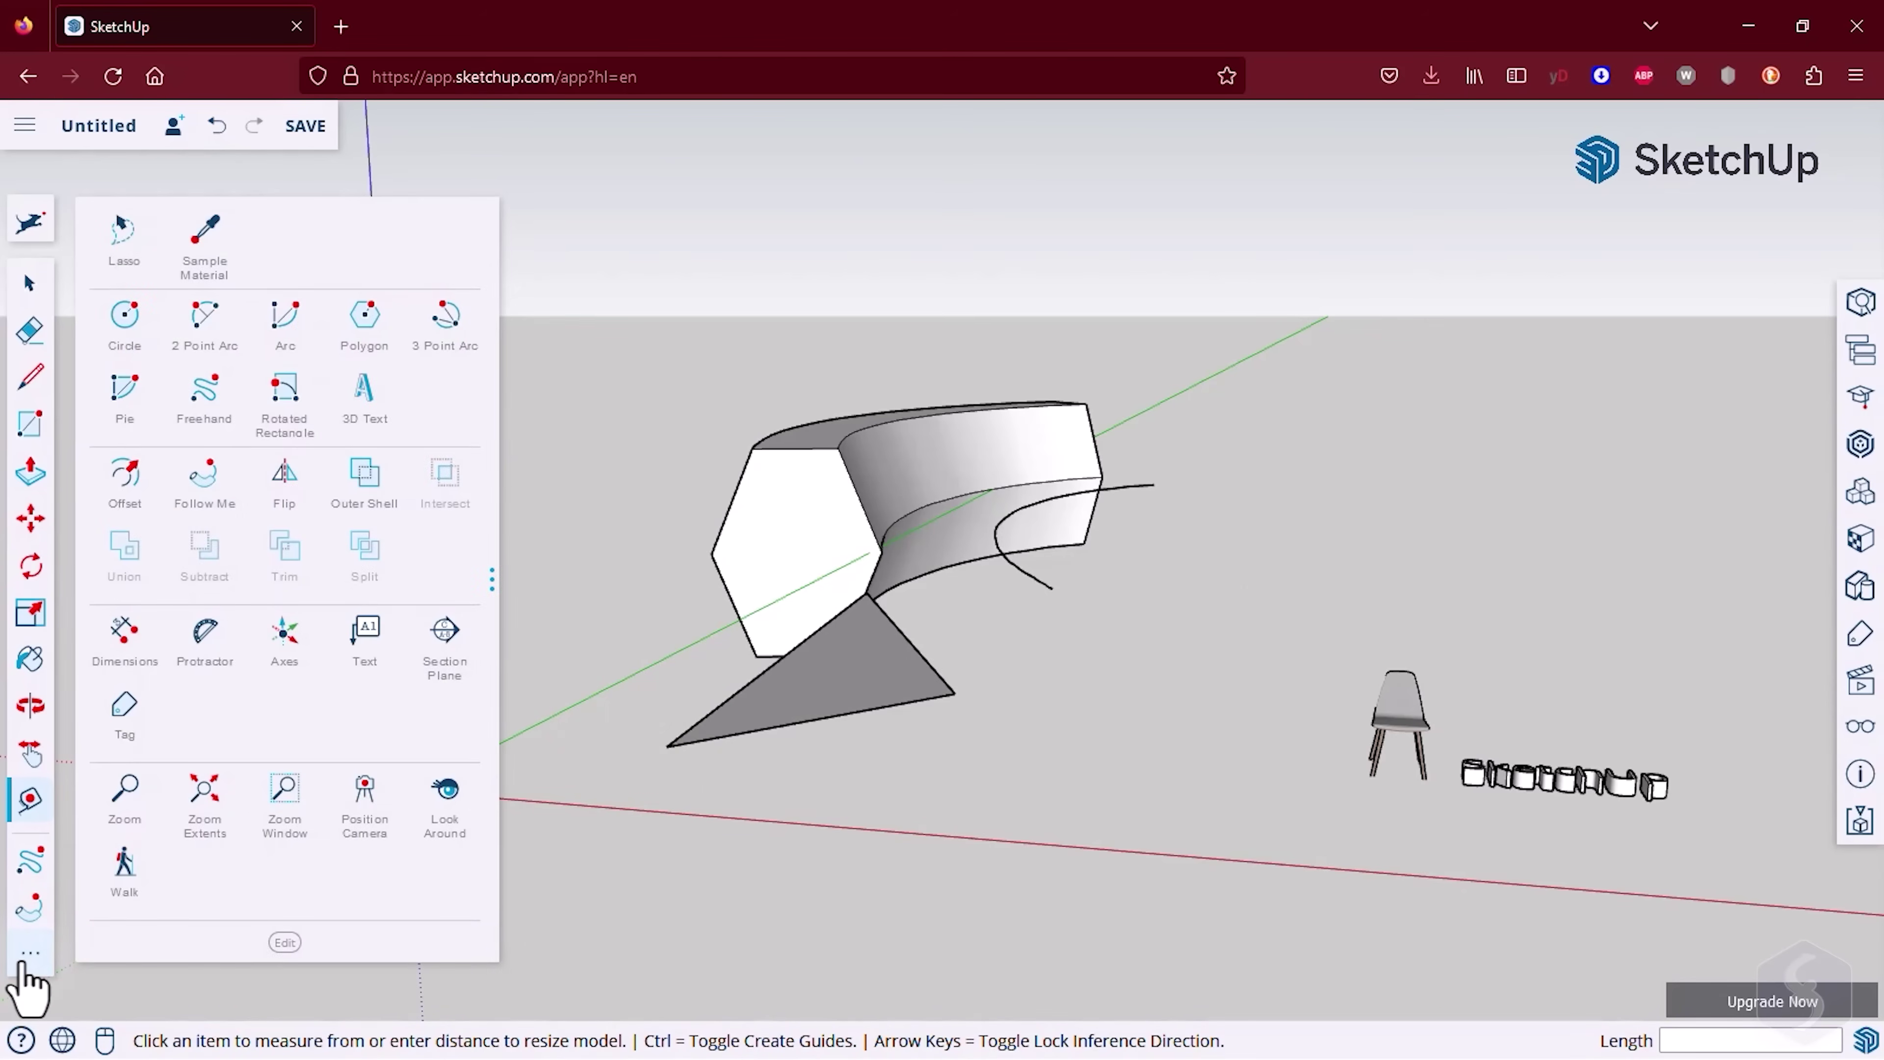
click(127, 634)
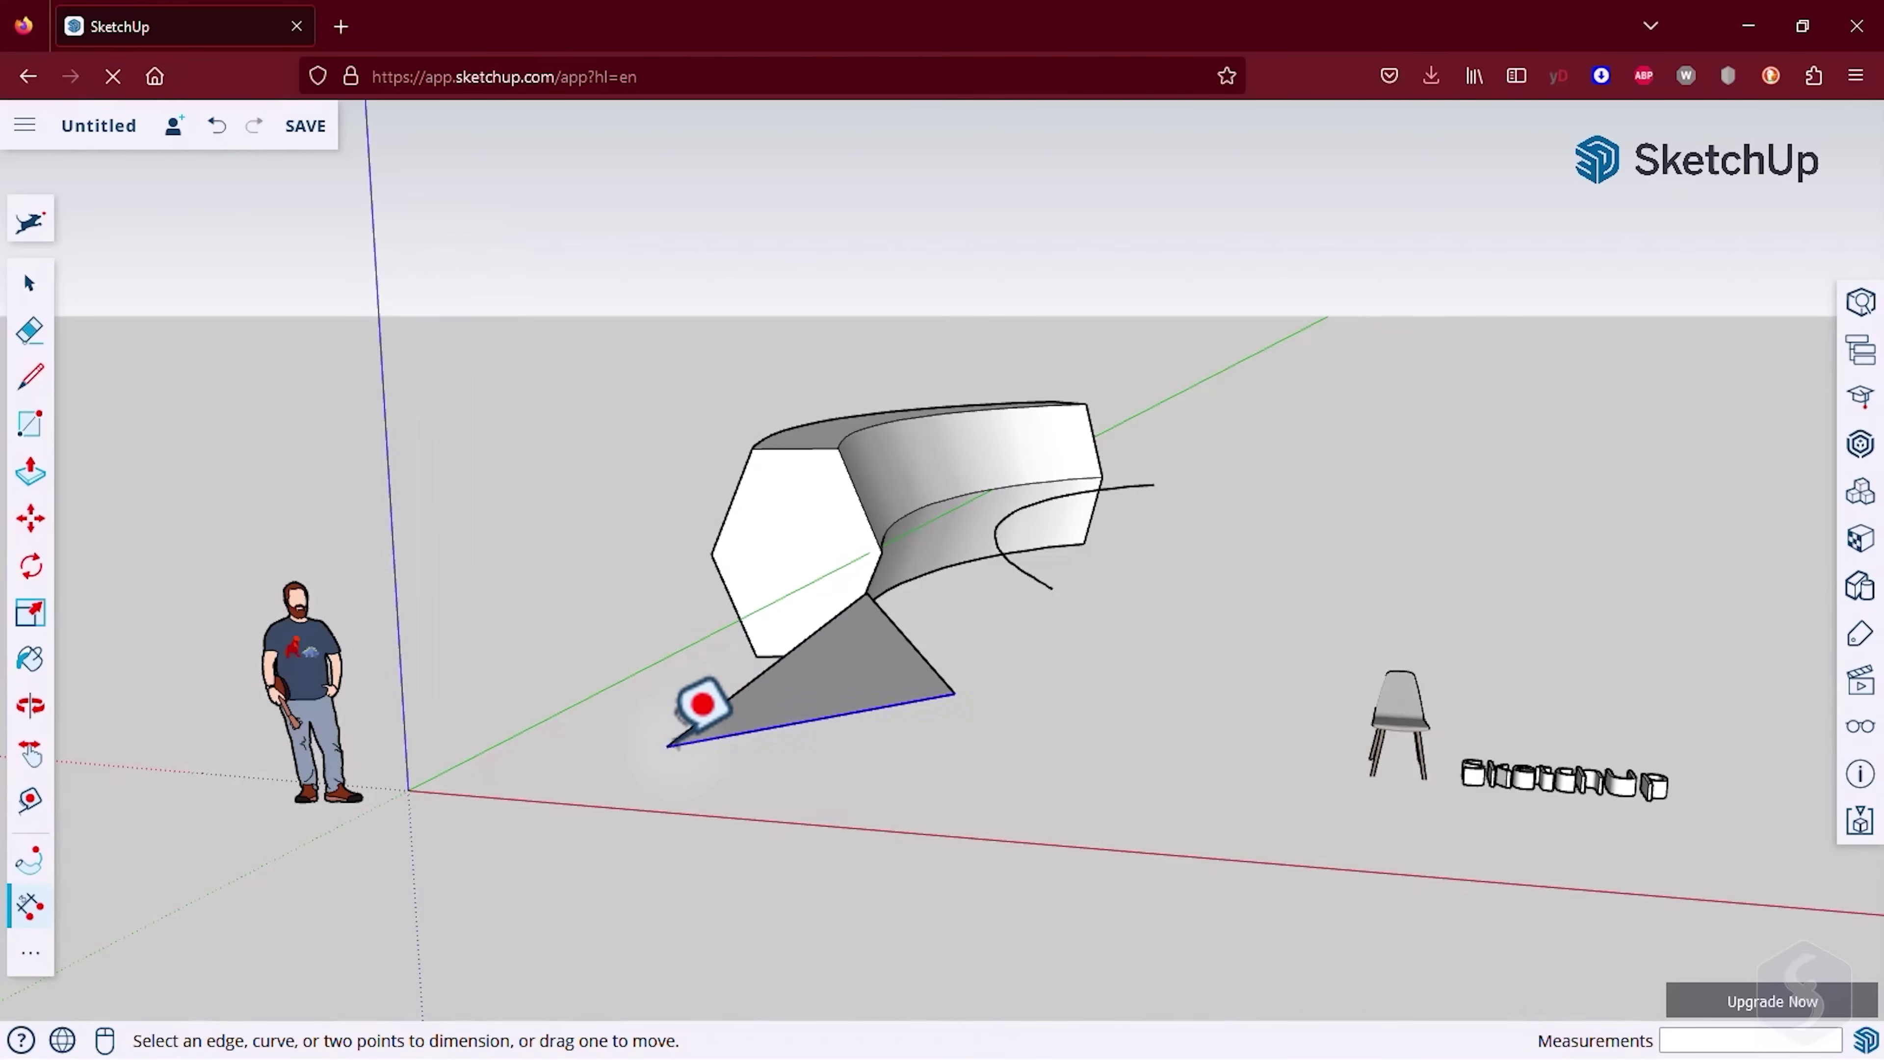
click(666, 746)
click(953, 695)
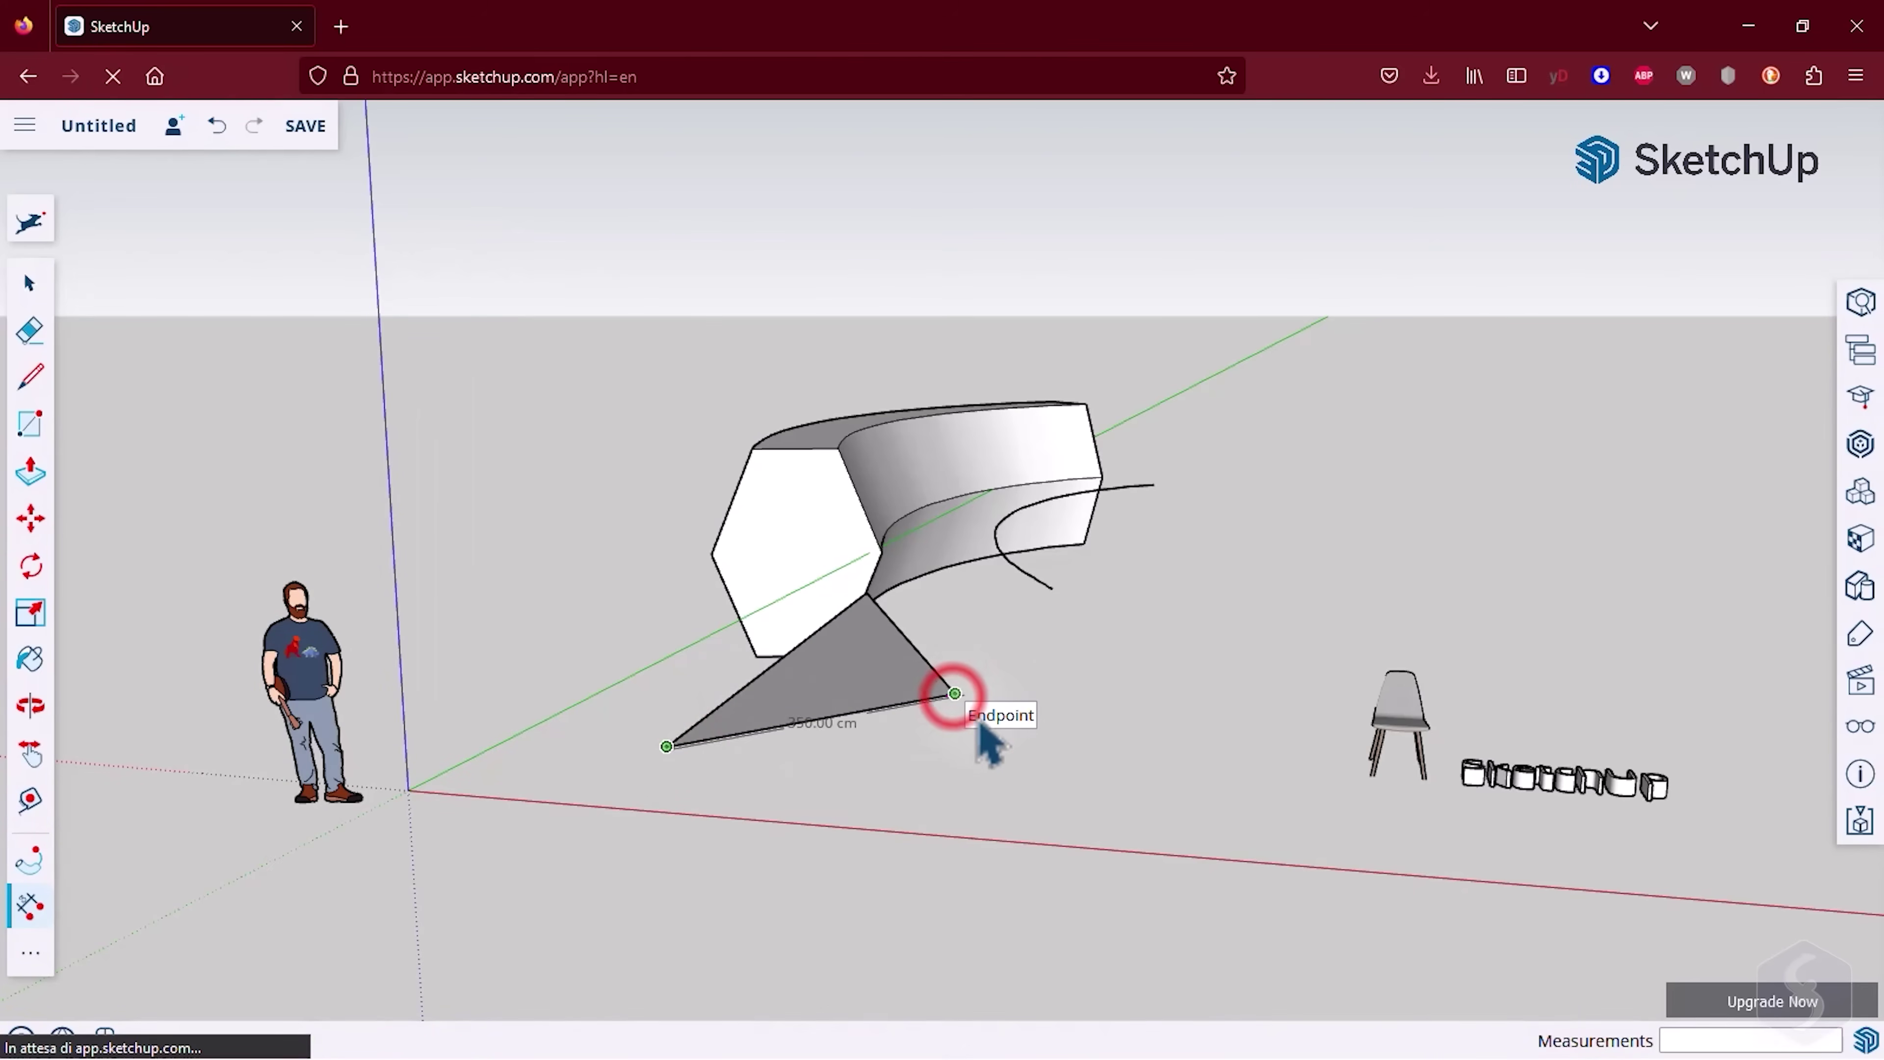
click(1037, 730)
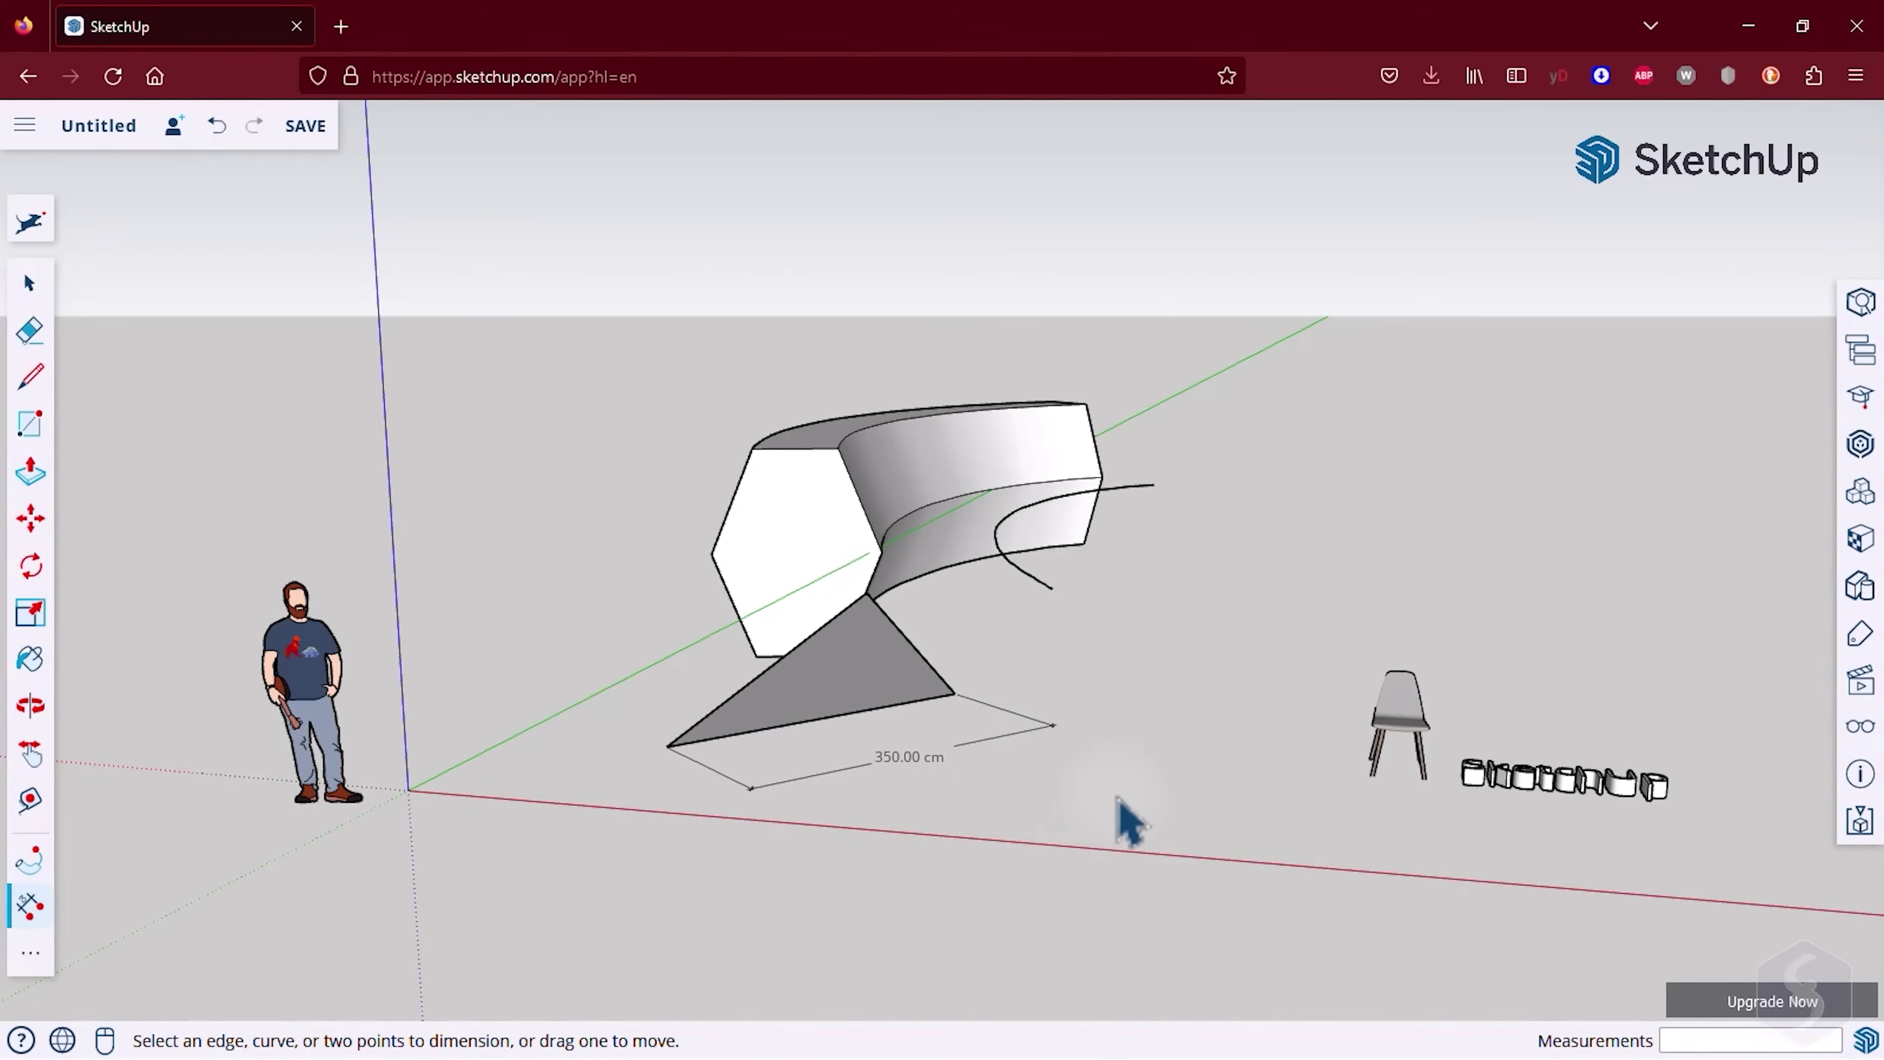
click(29, 954)
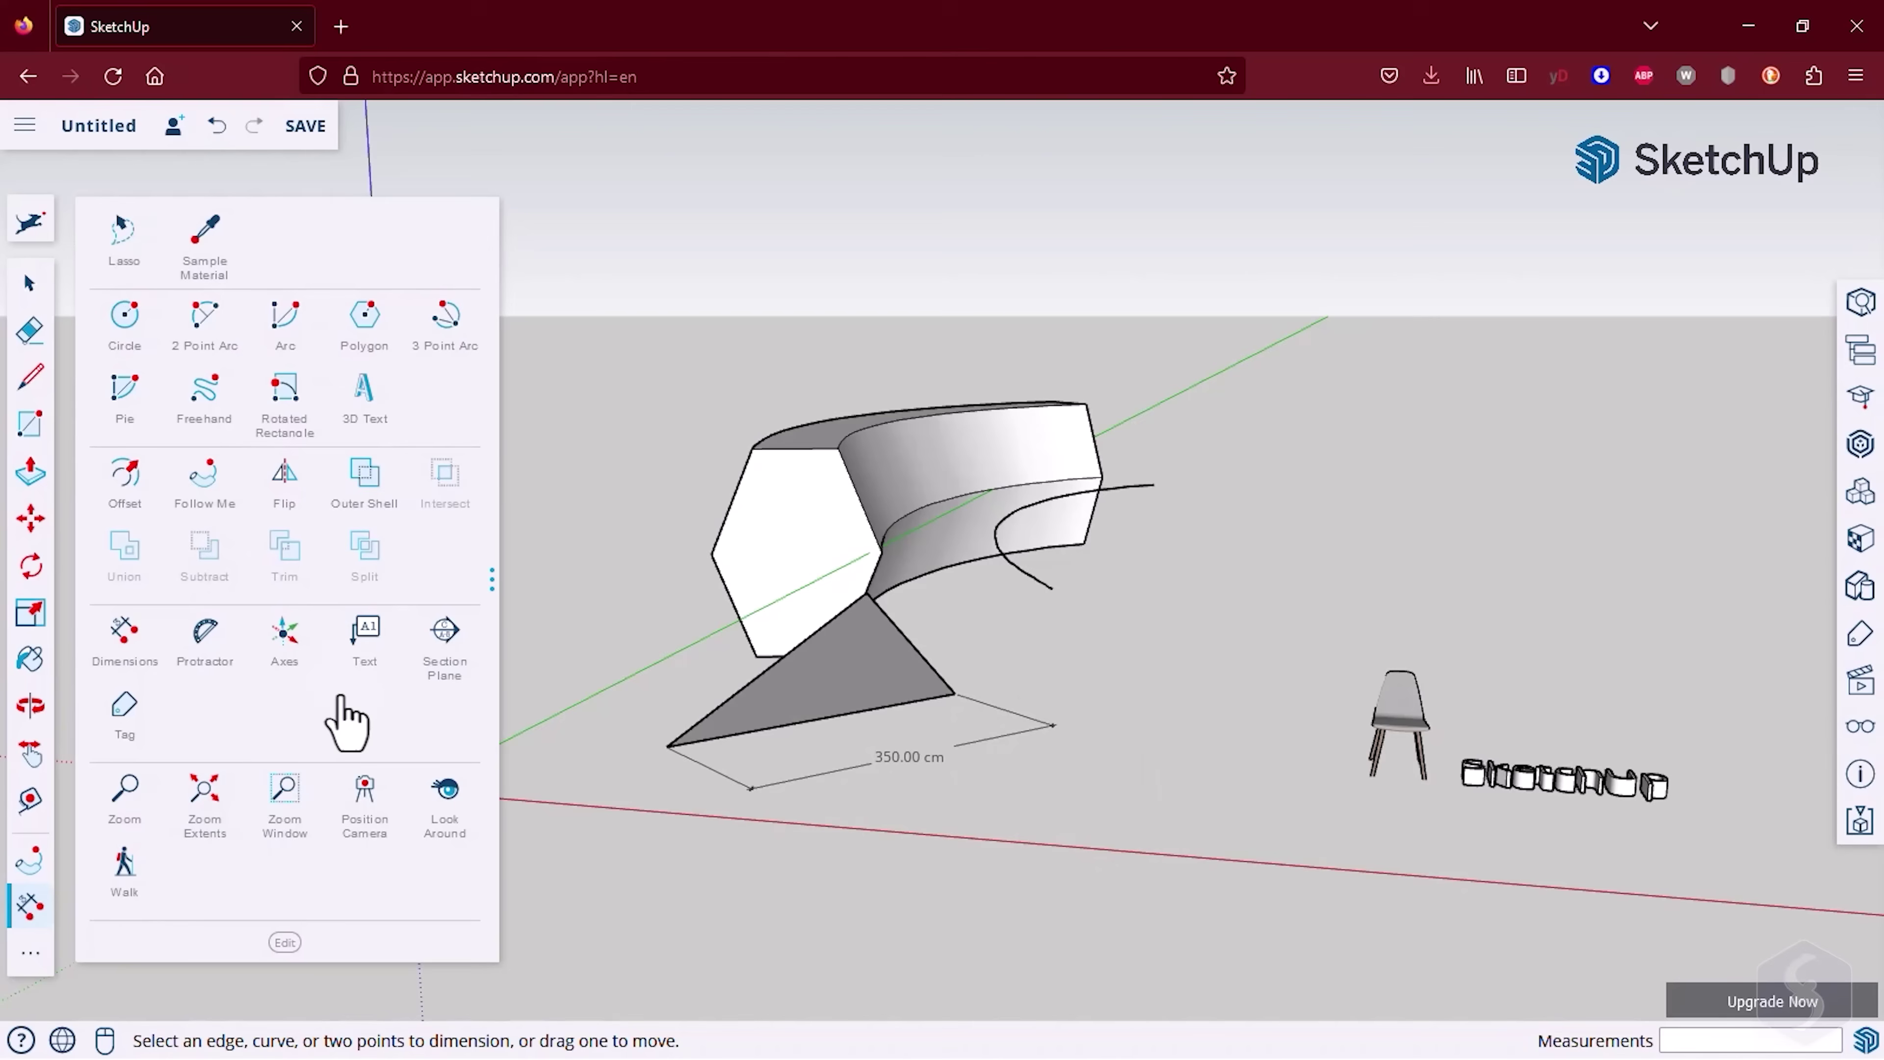
click(367, 629)
scroll(942, 660, up, 3)
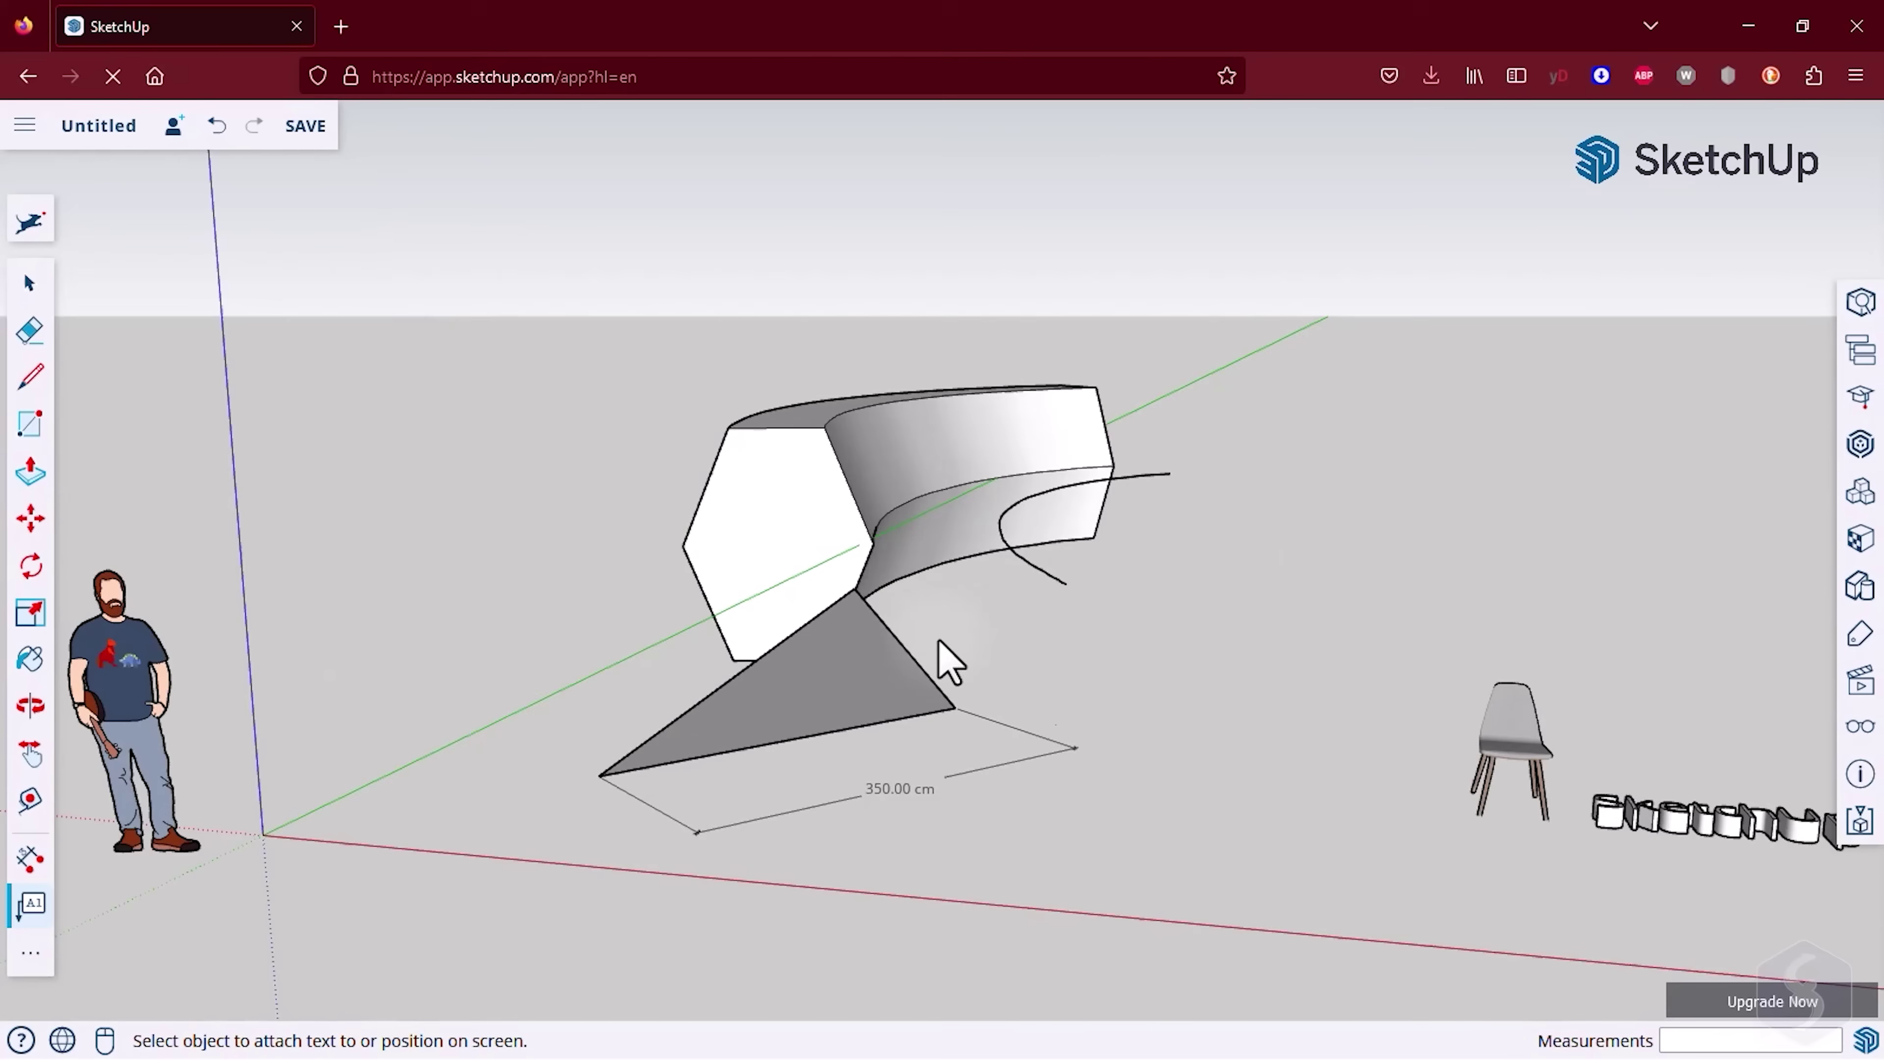
click(806, 691)
click(997, 648)
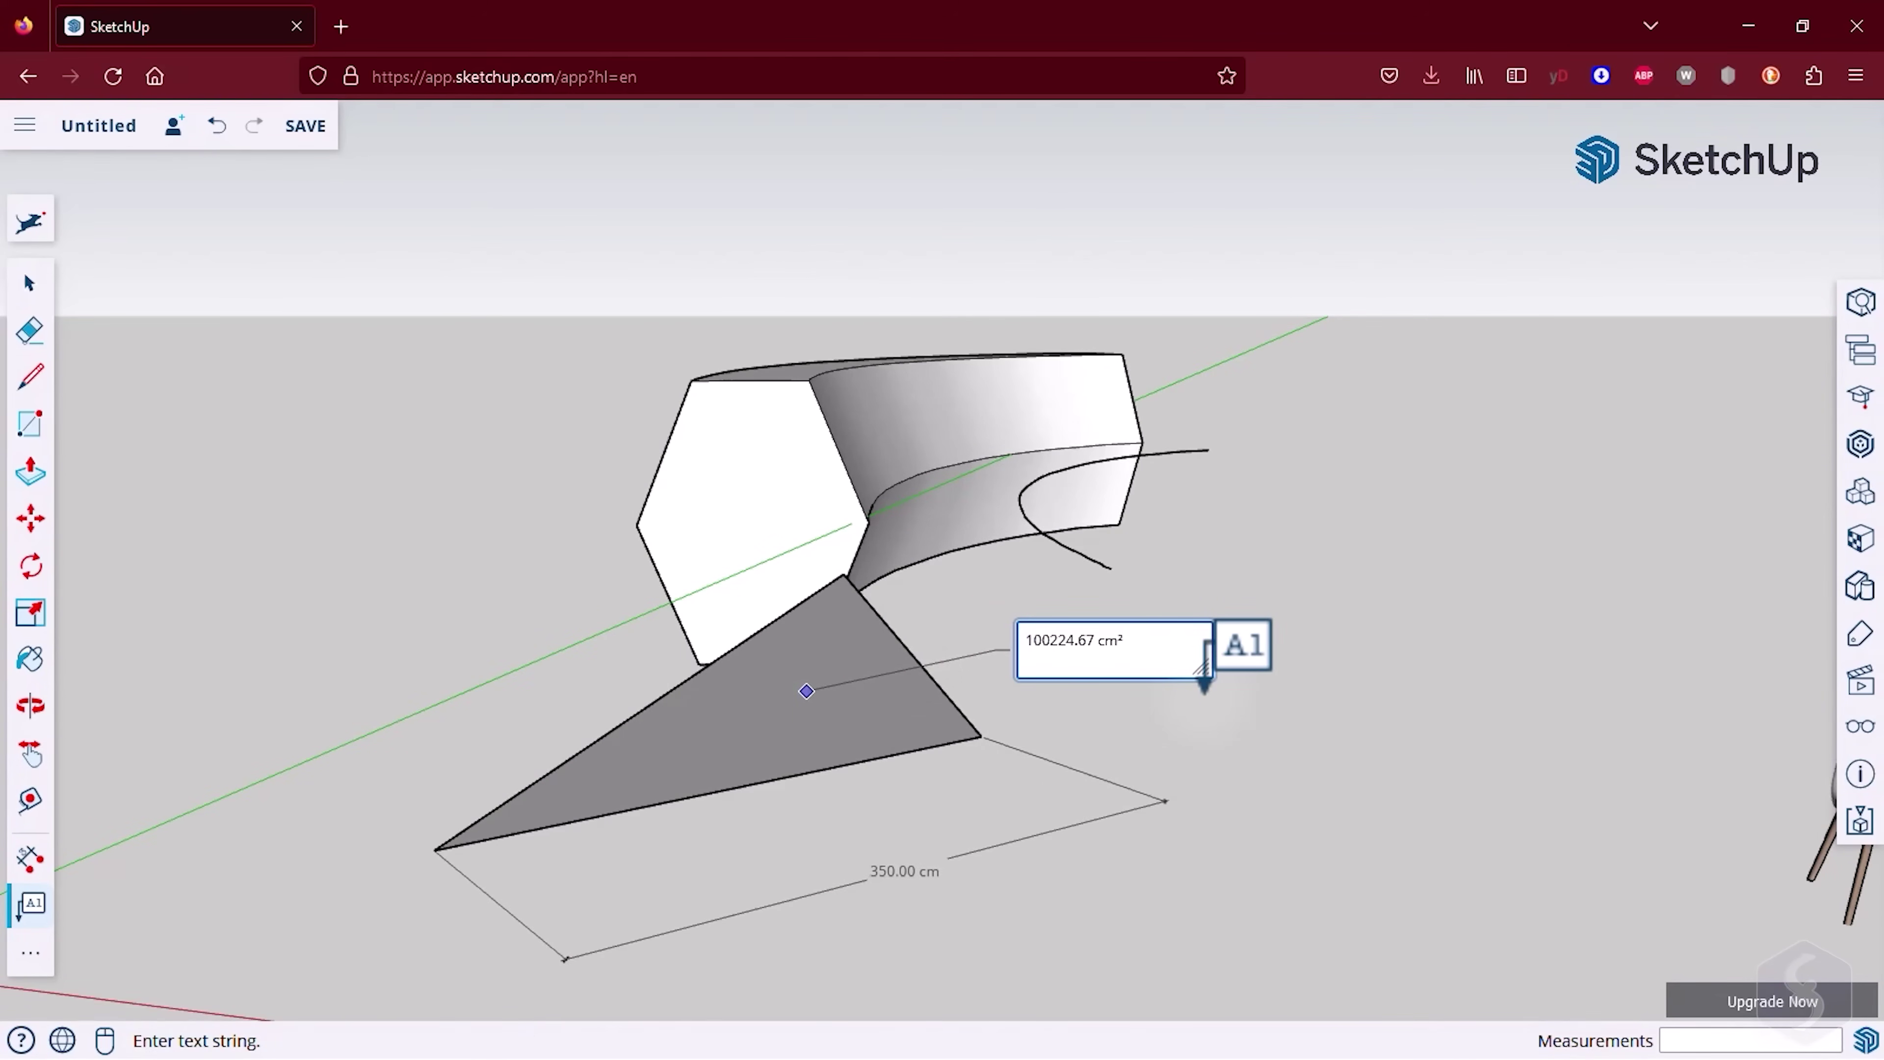
key(Escape)
scroll(996, 512, down, 2)
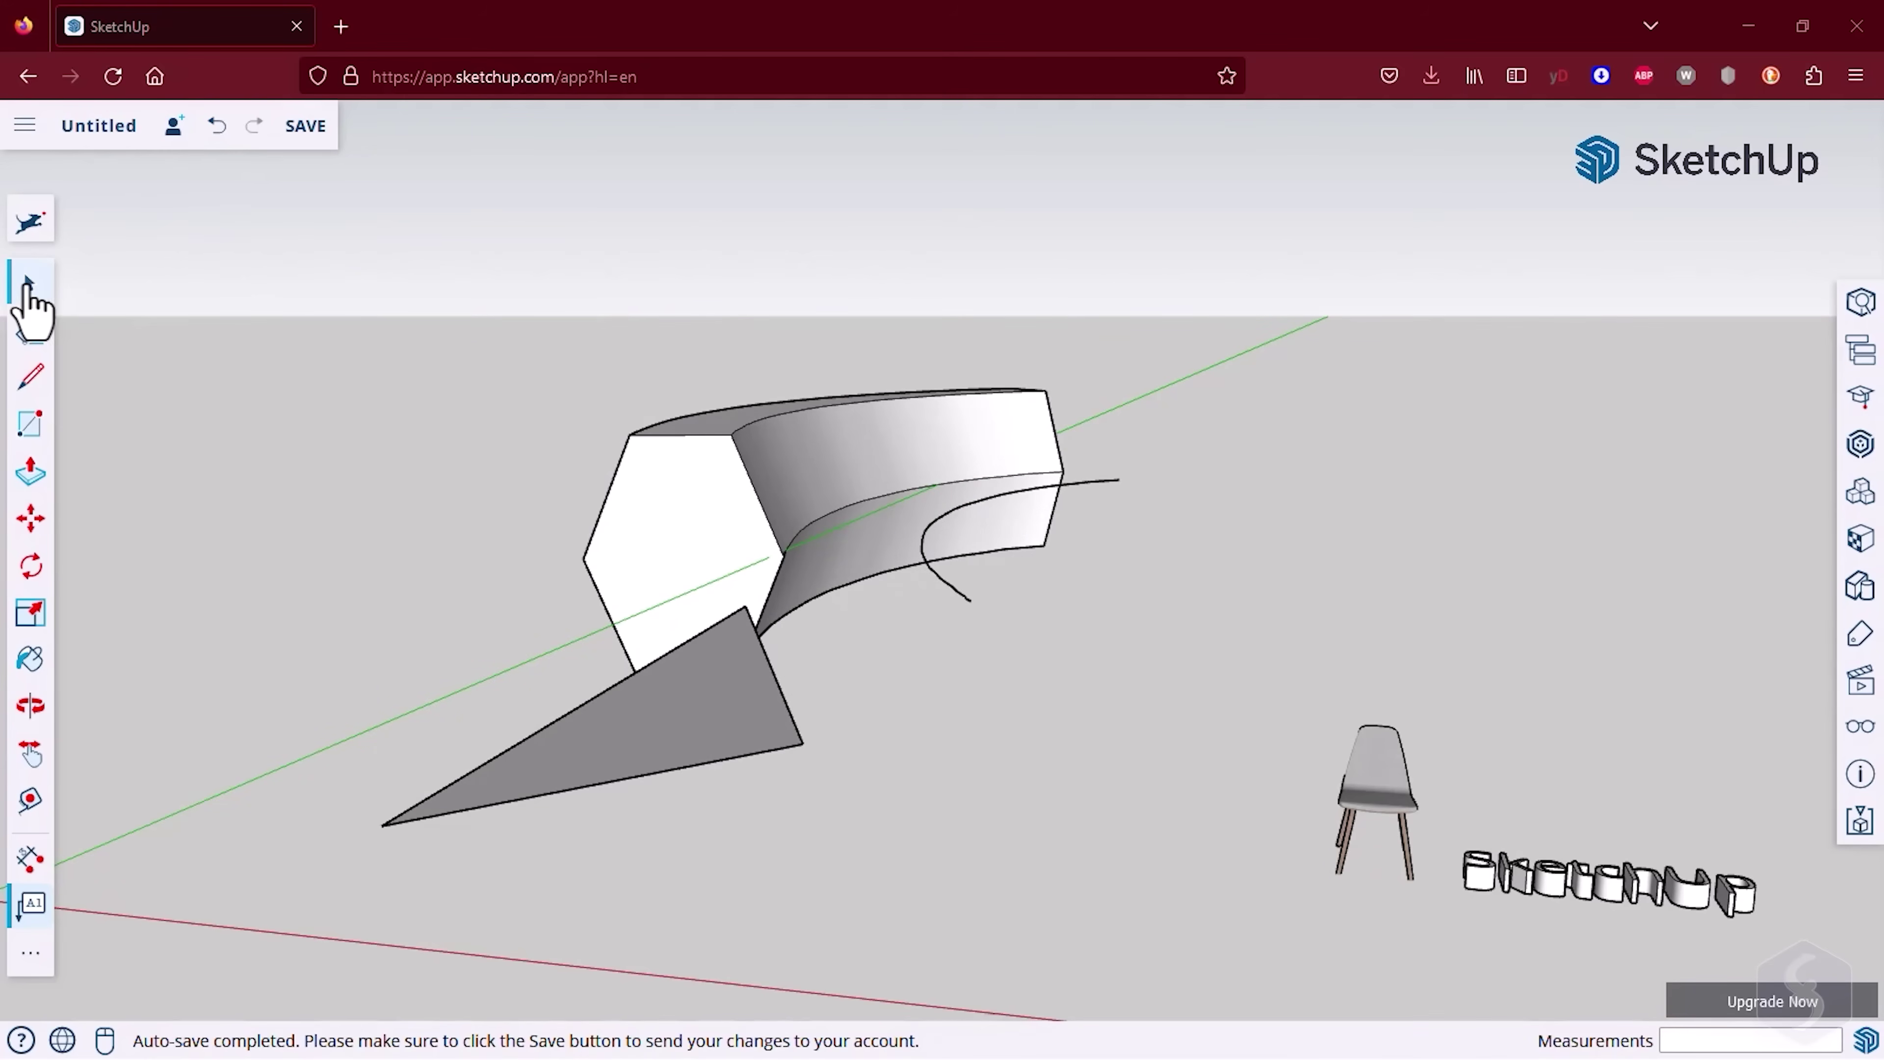
click(29, 284)
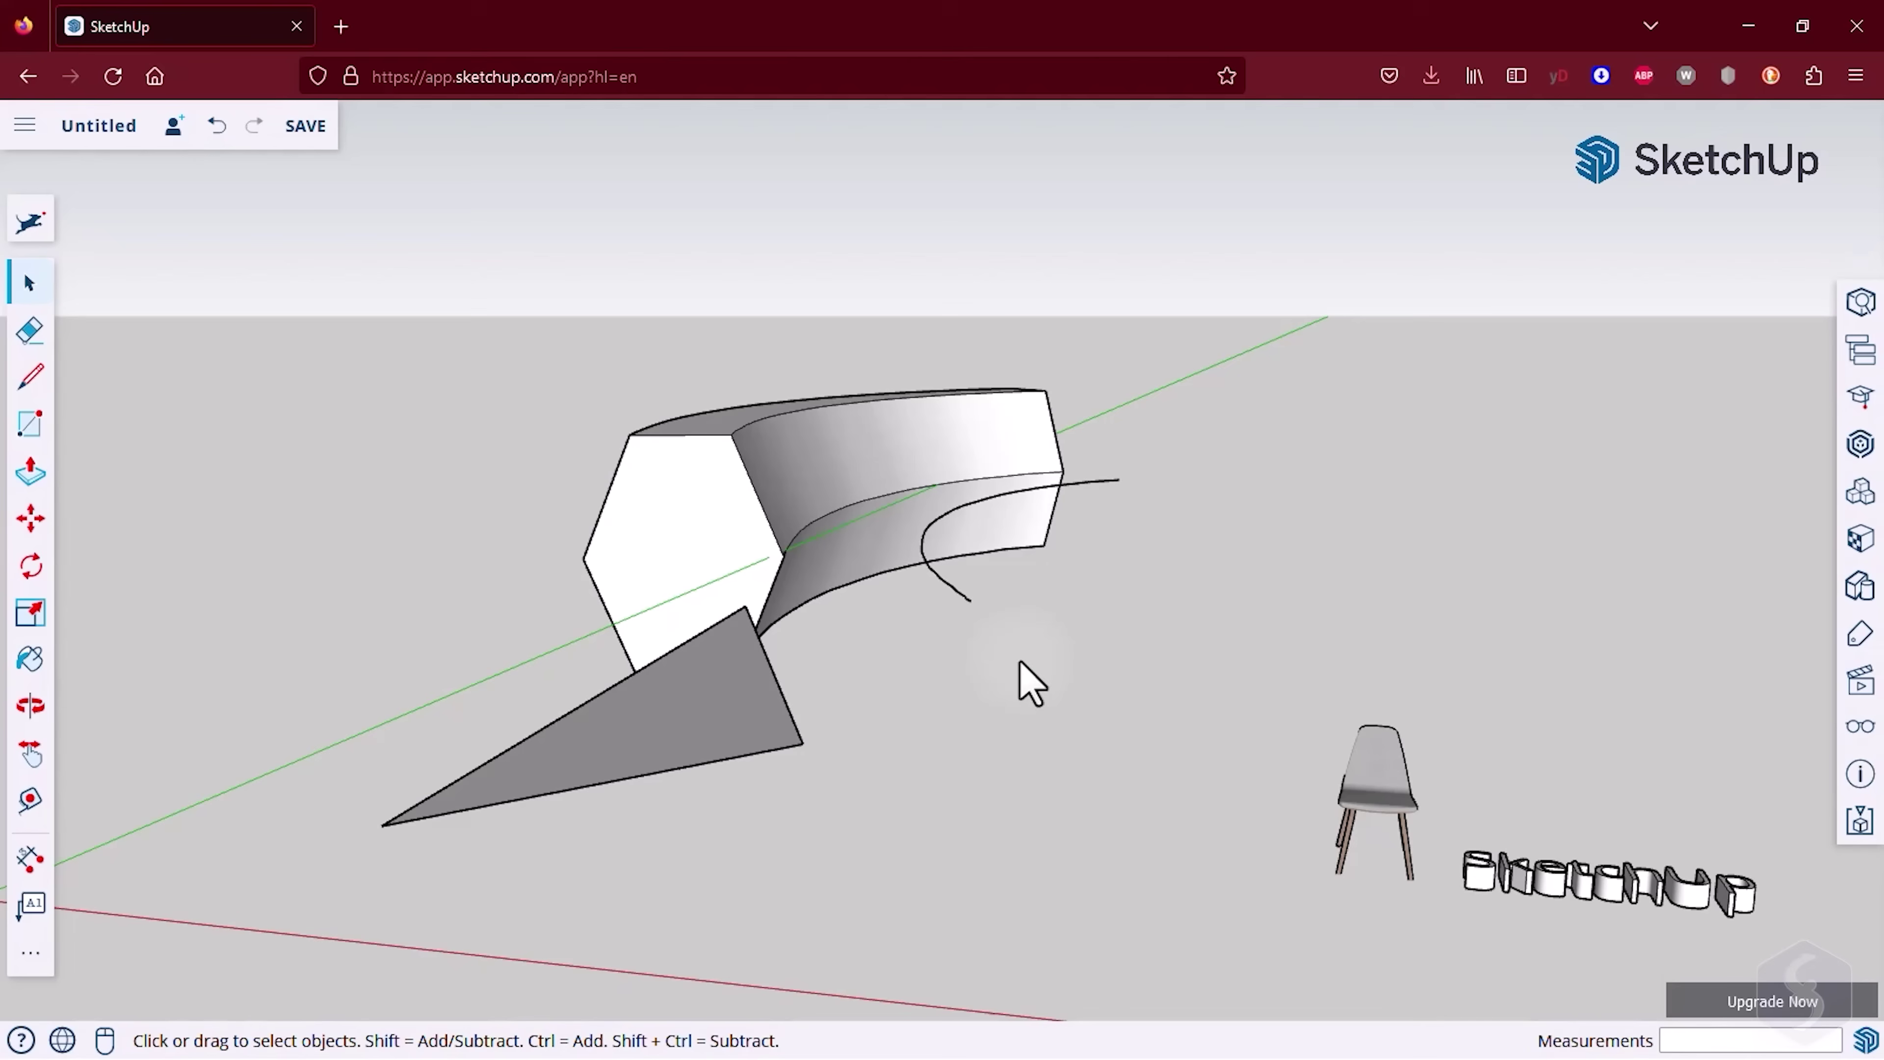
click(706, 707)
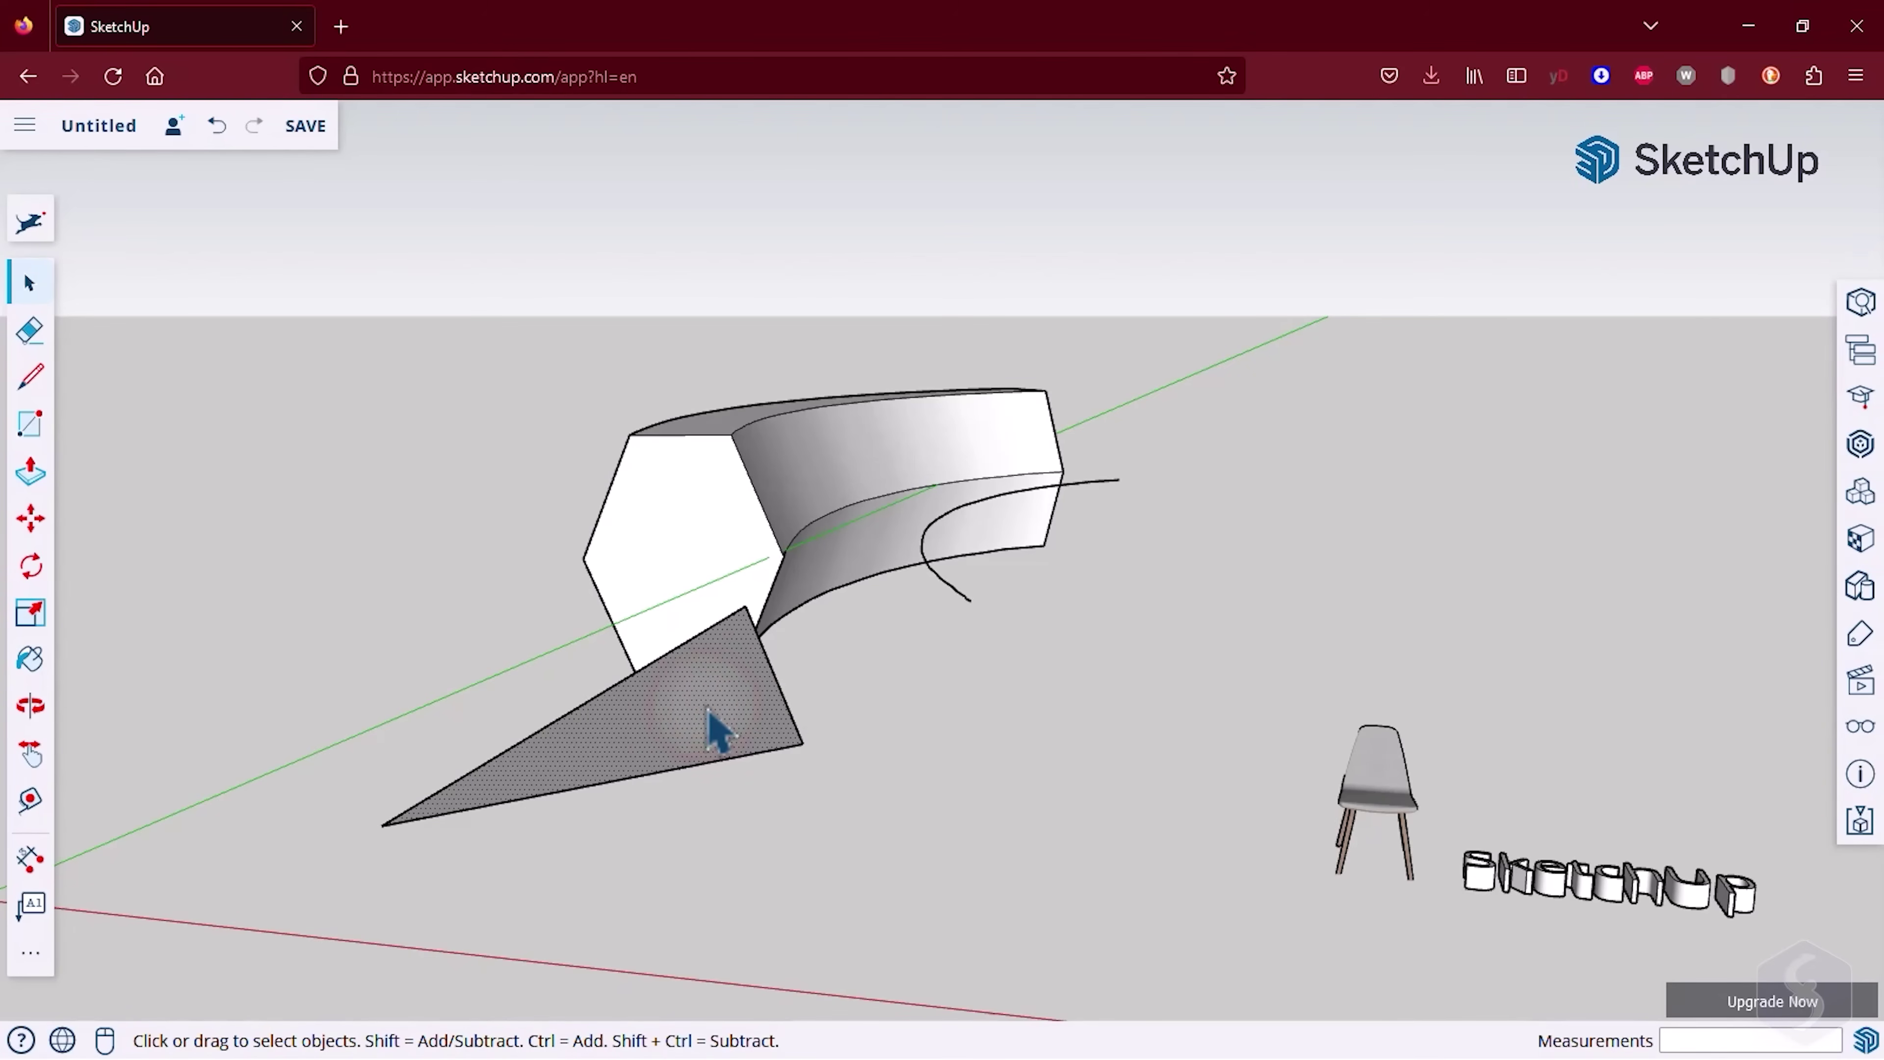
click(691, 766)
click(962, 592)
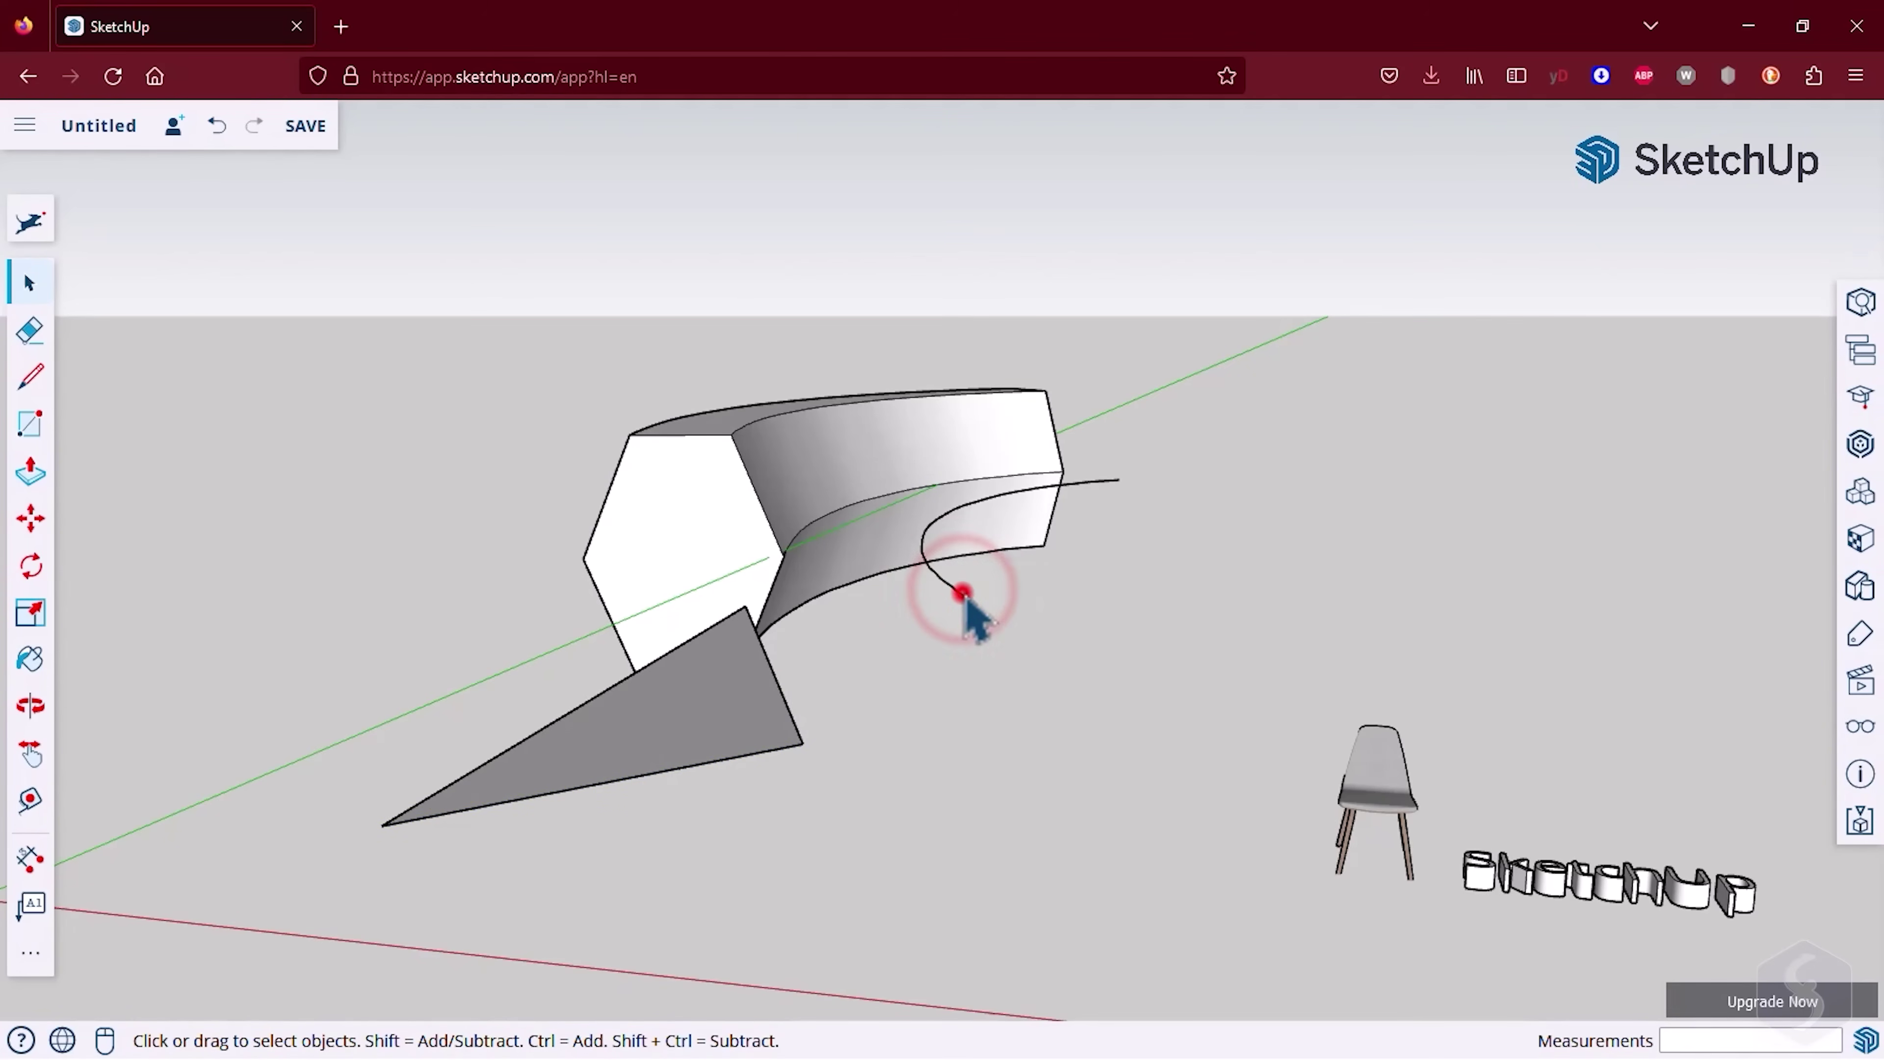
click(702, 509)
click(783, 475)
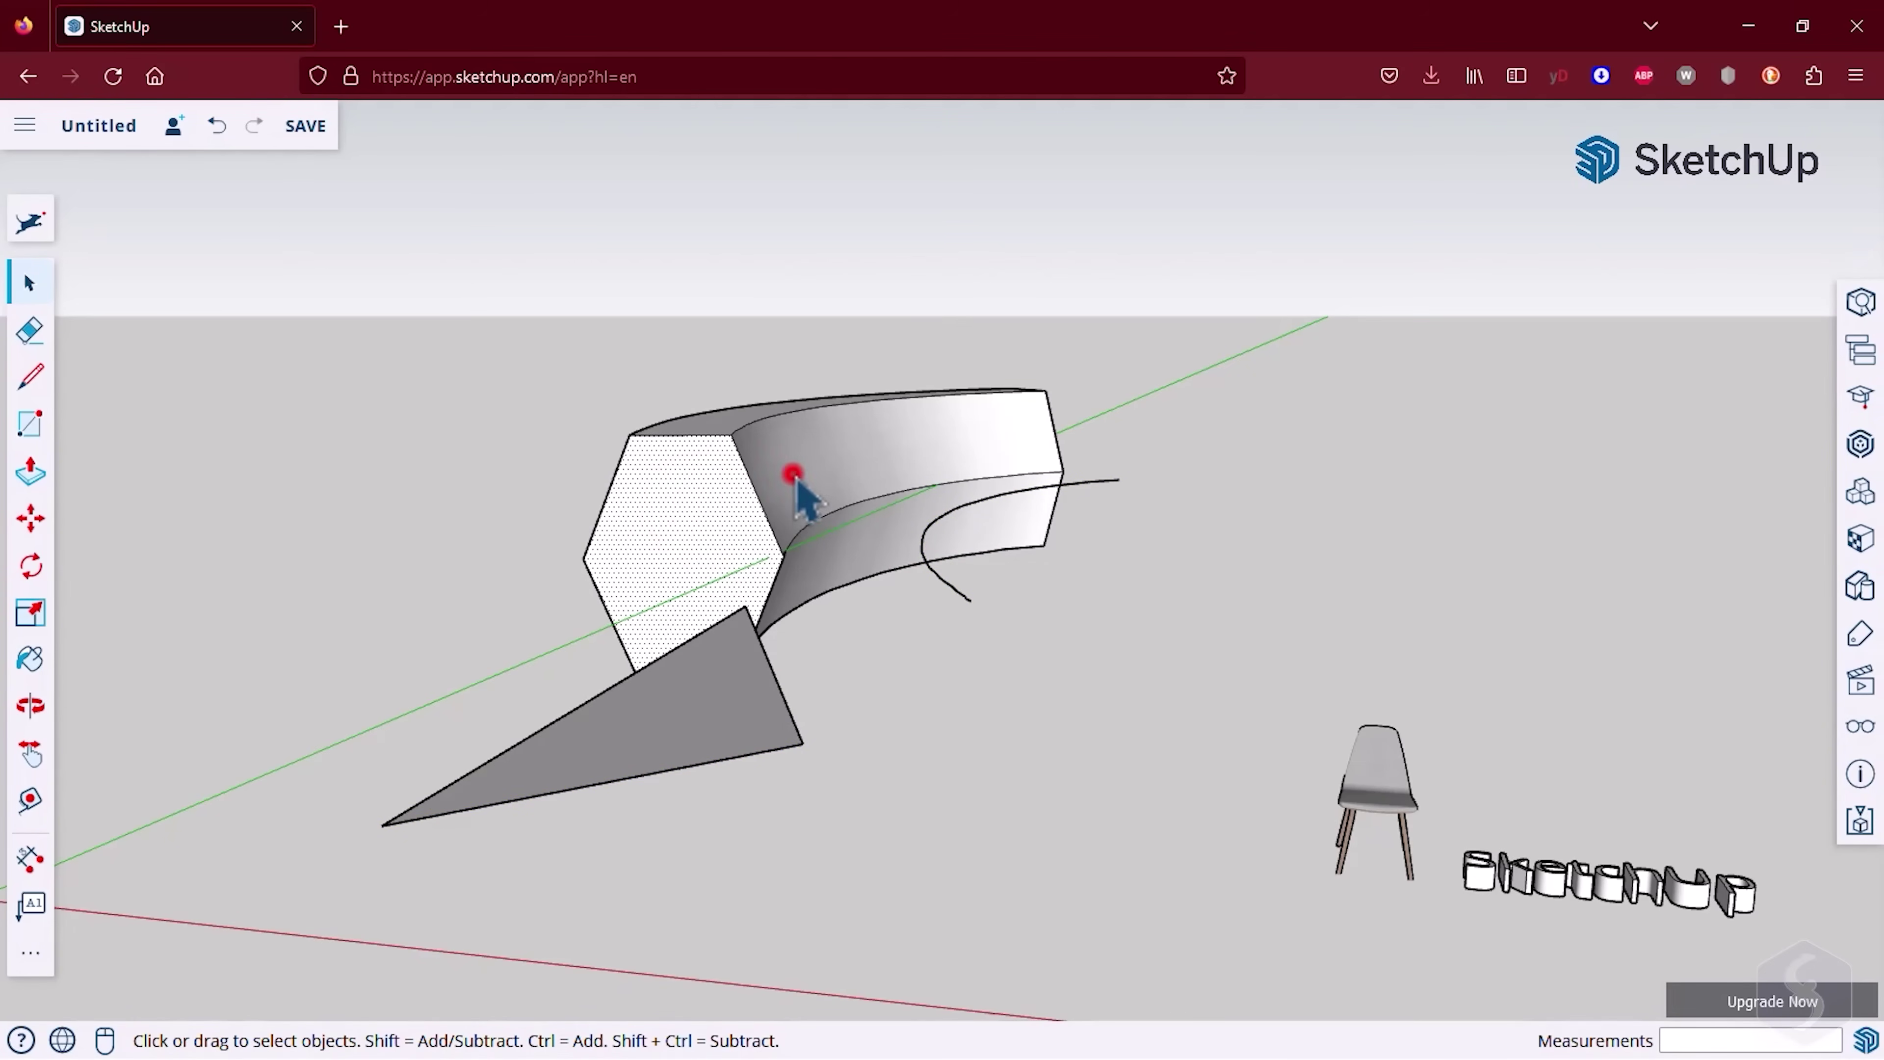
click(864, 548)
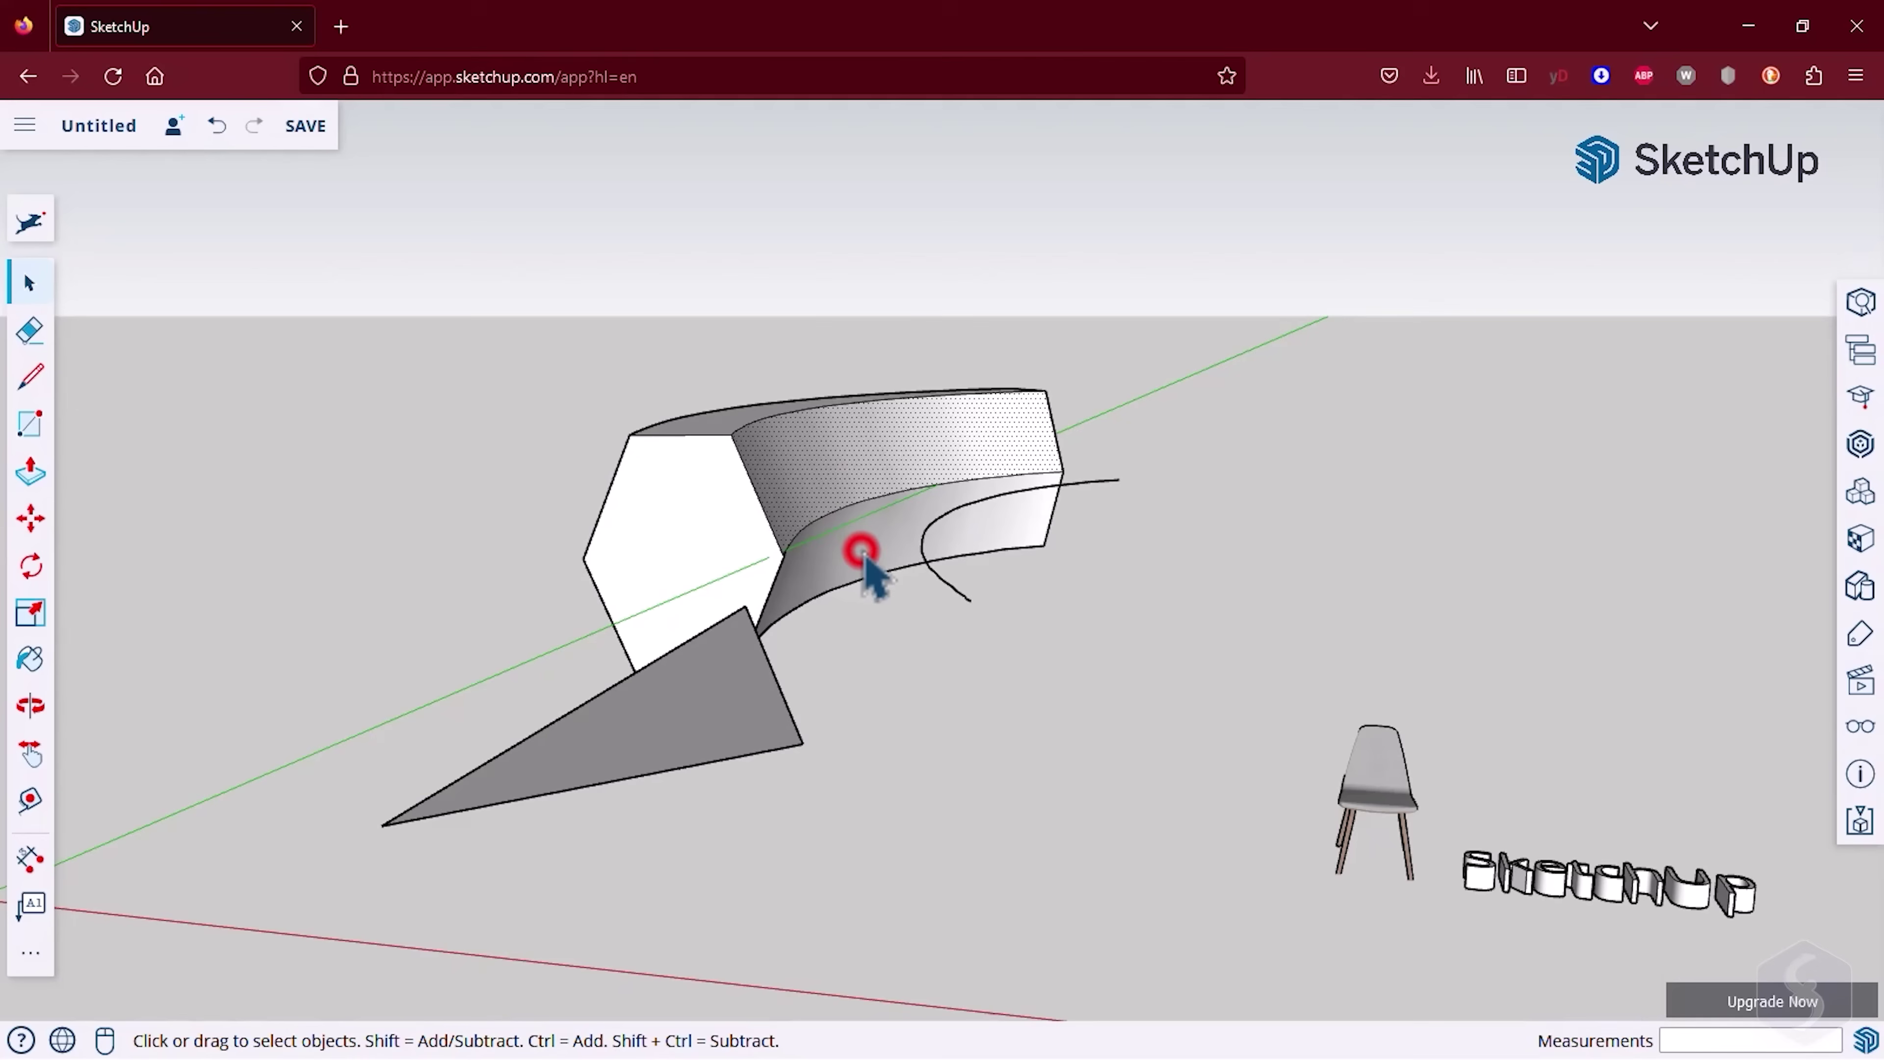
click(1370, 792)
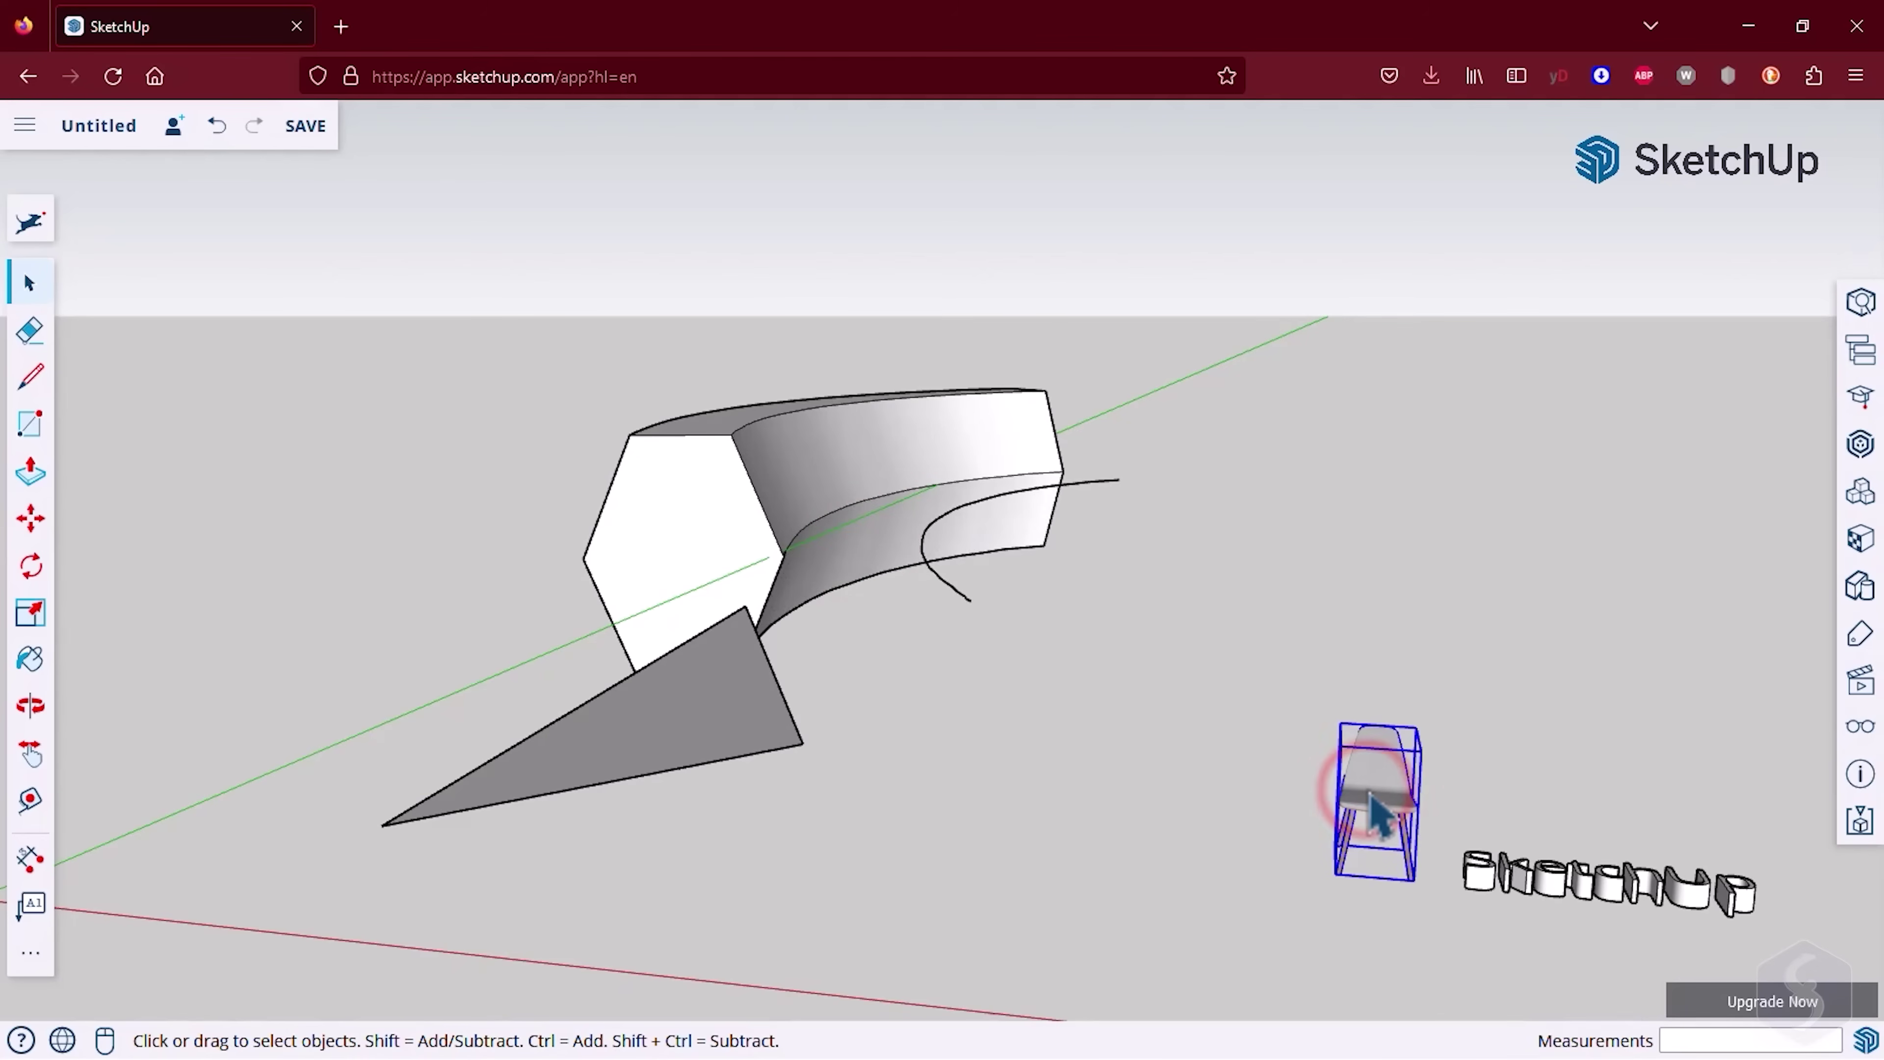
click(1112, 716)
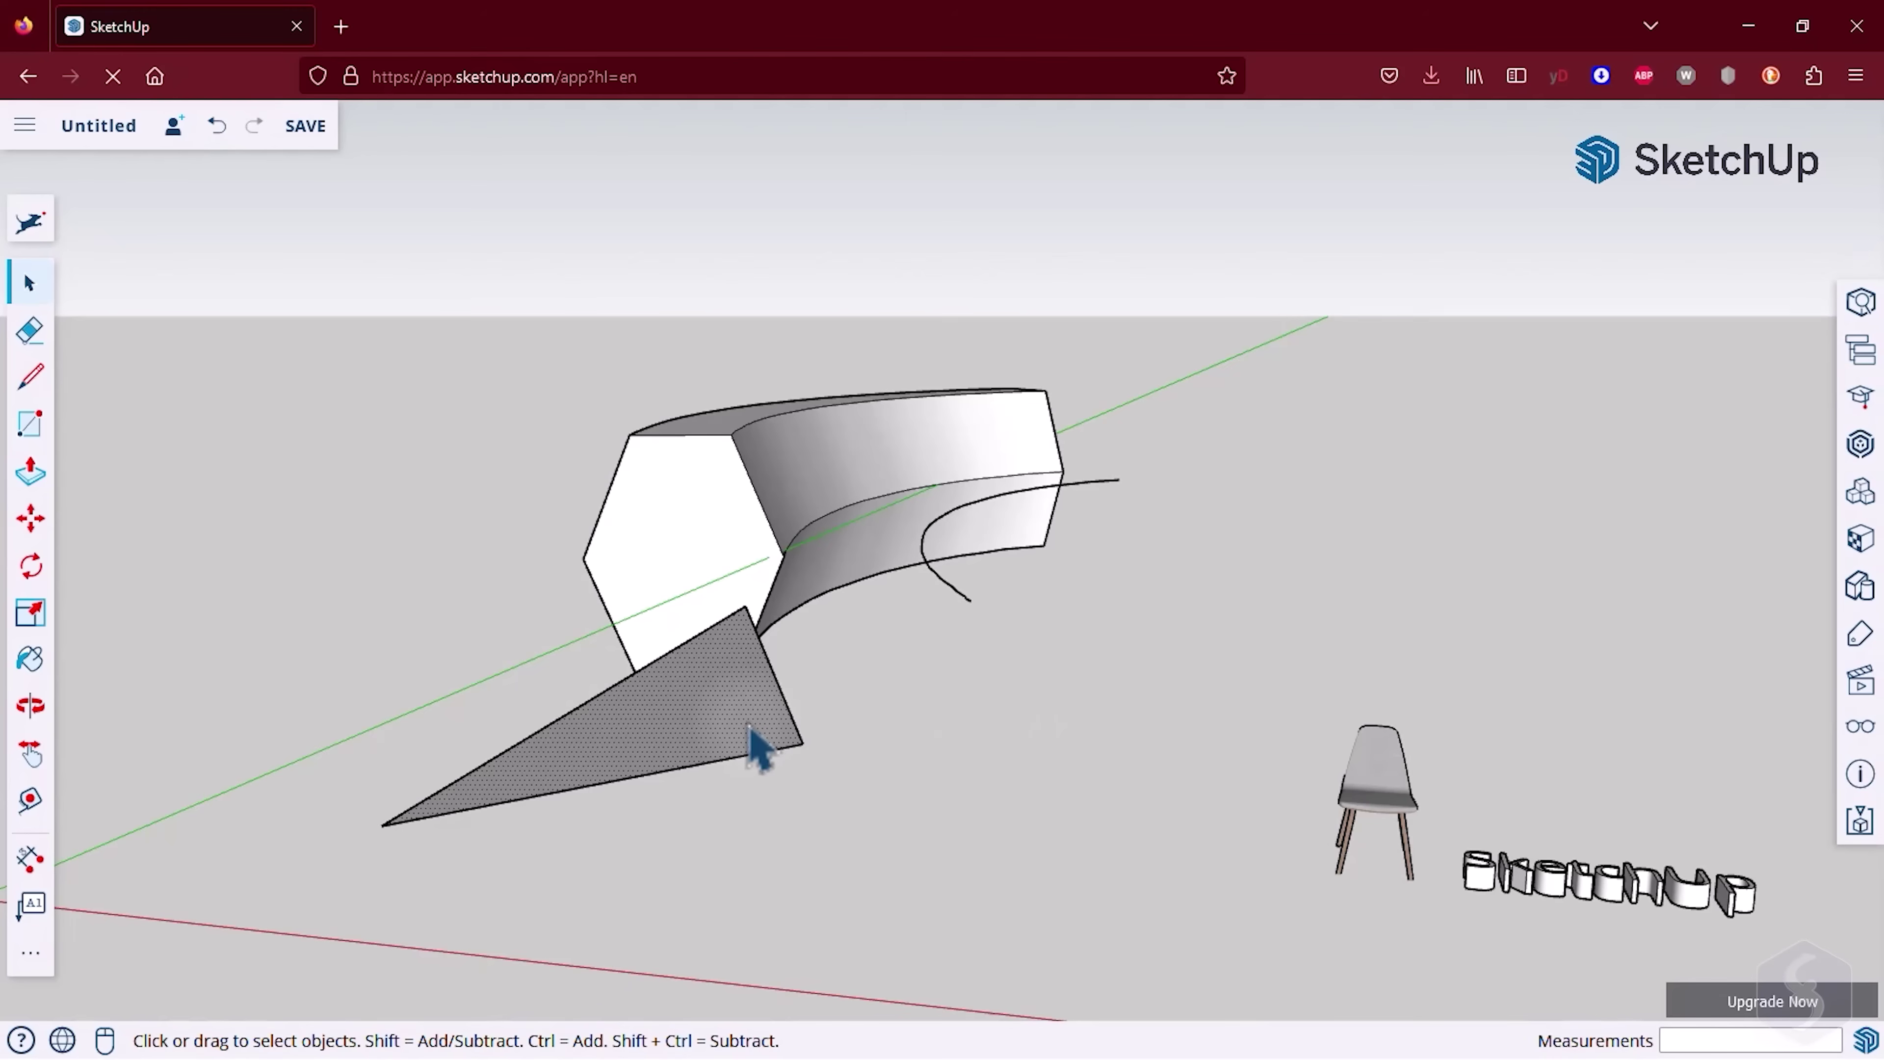
click(28, 518)
click(730, 723)
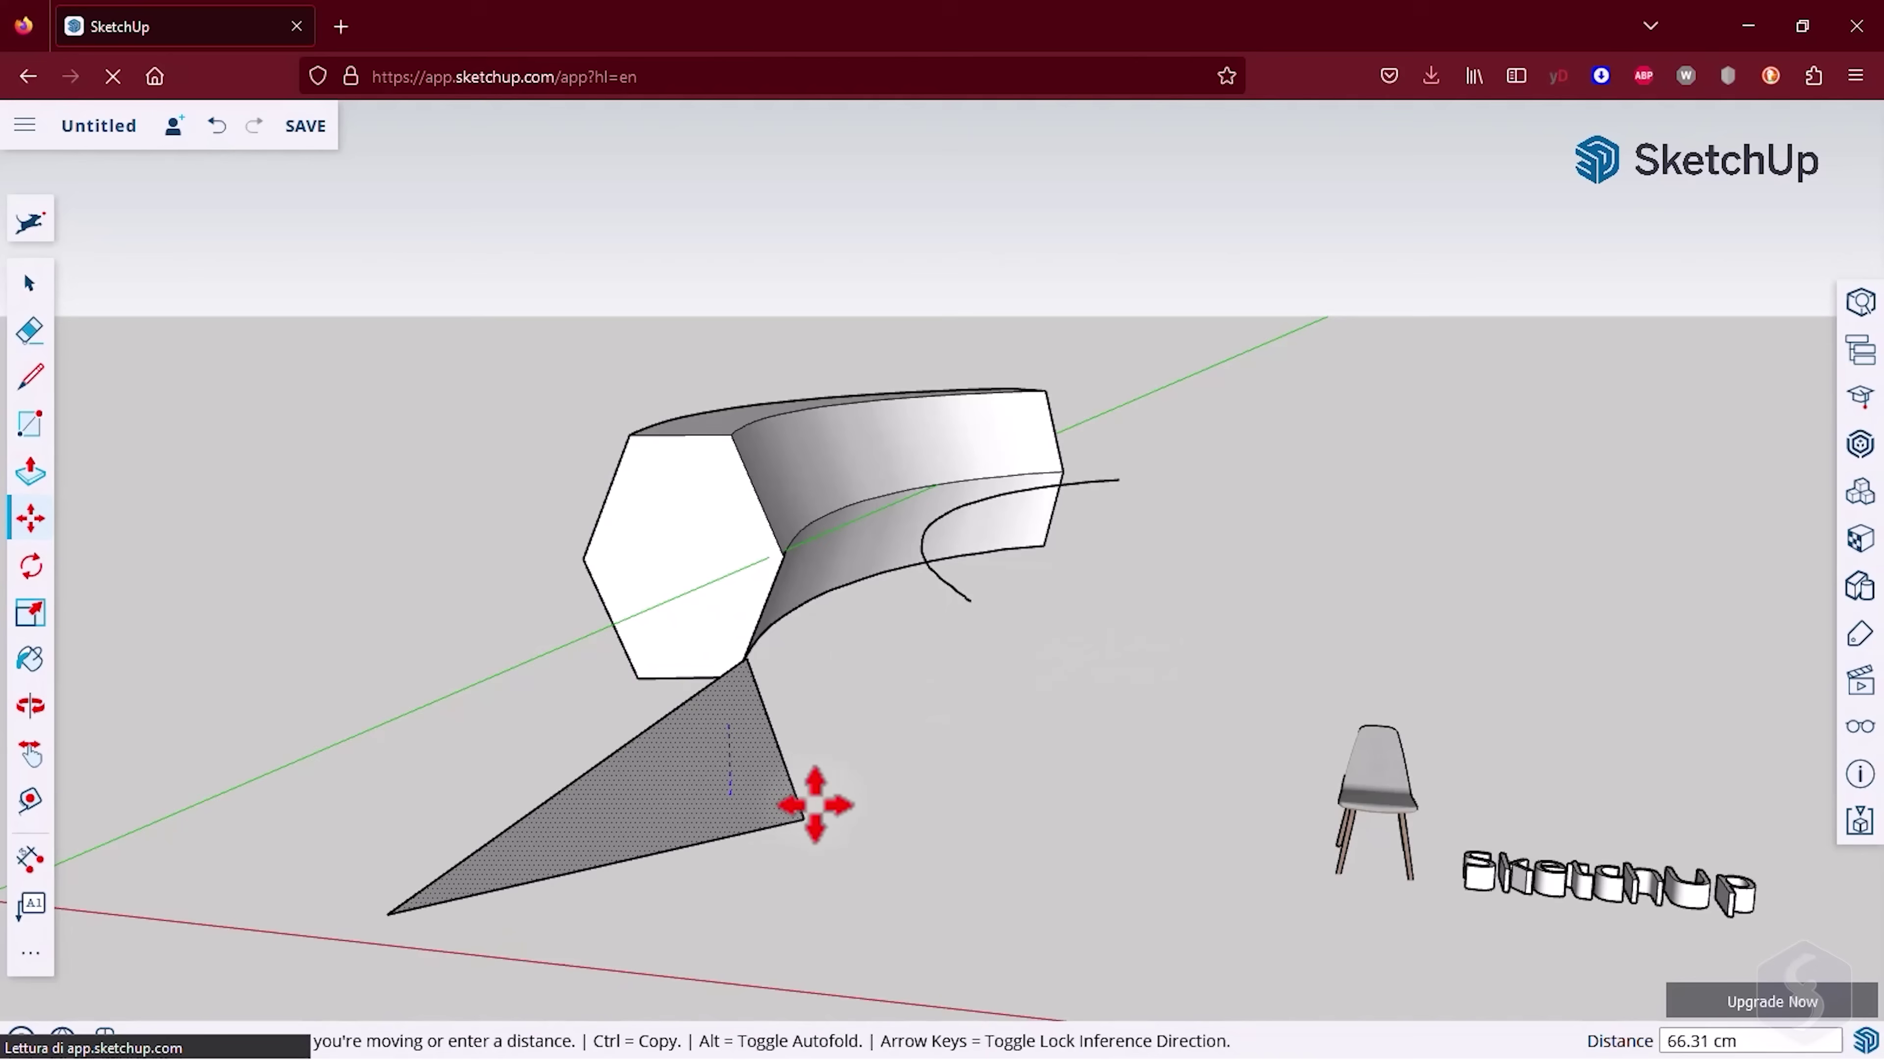
click(812, 799)
scroll(823, 792, up, 5)
key(space)
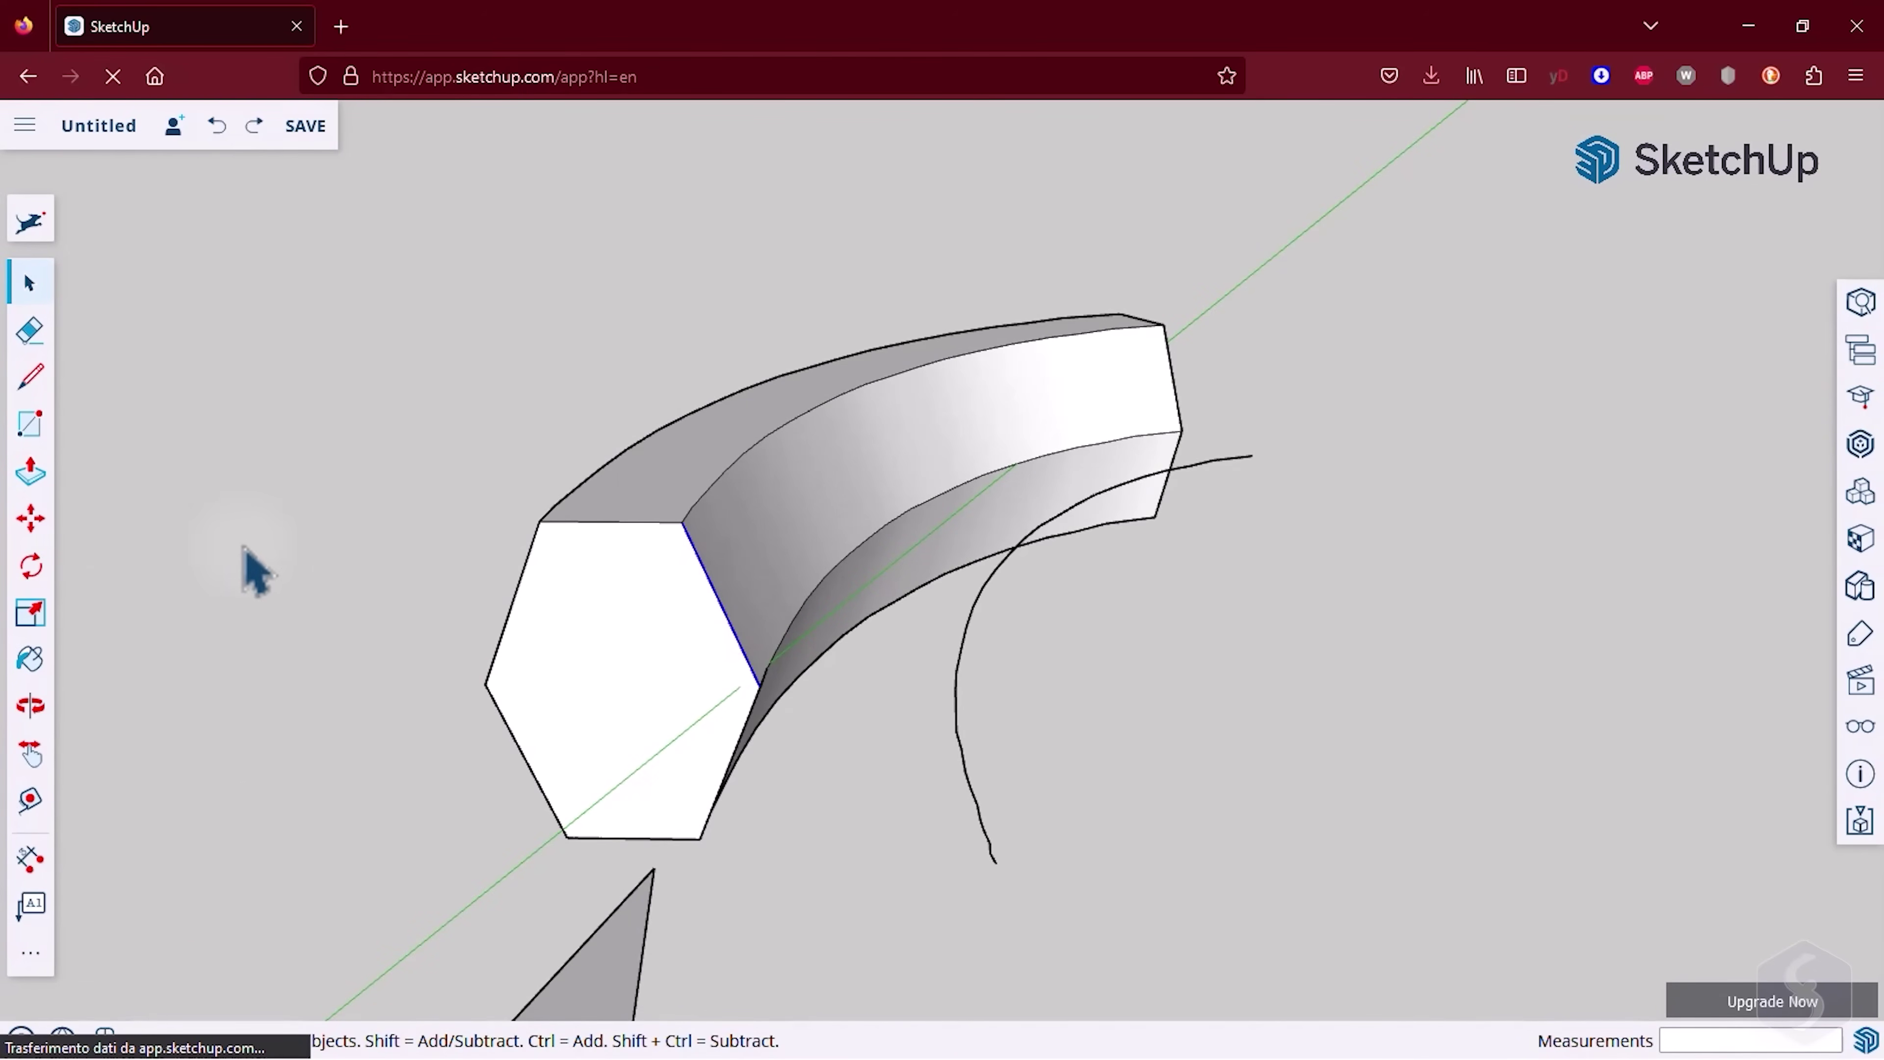
click(45, 518)
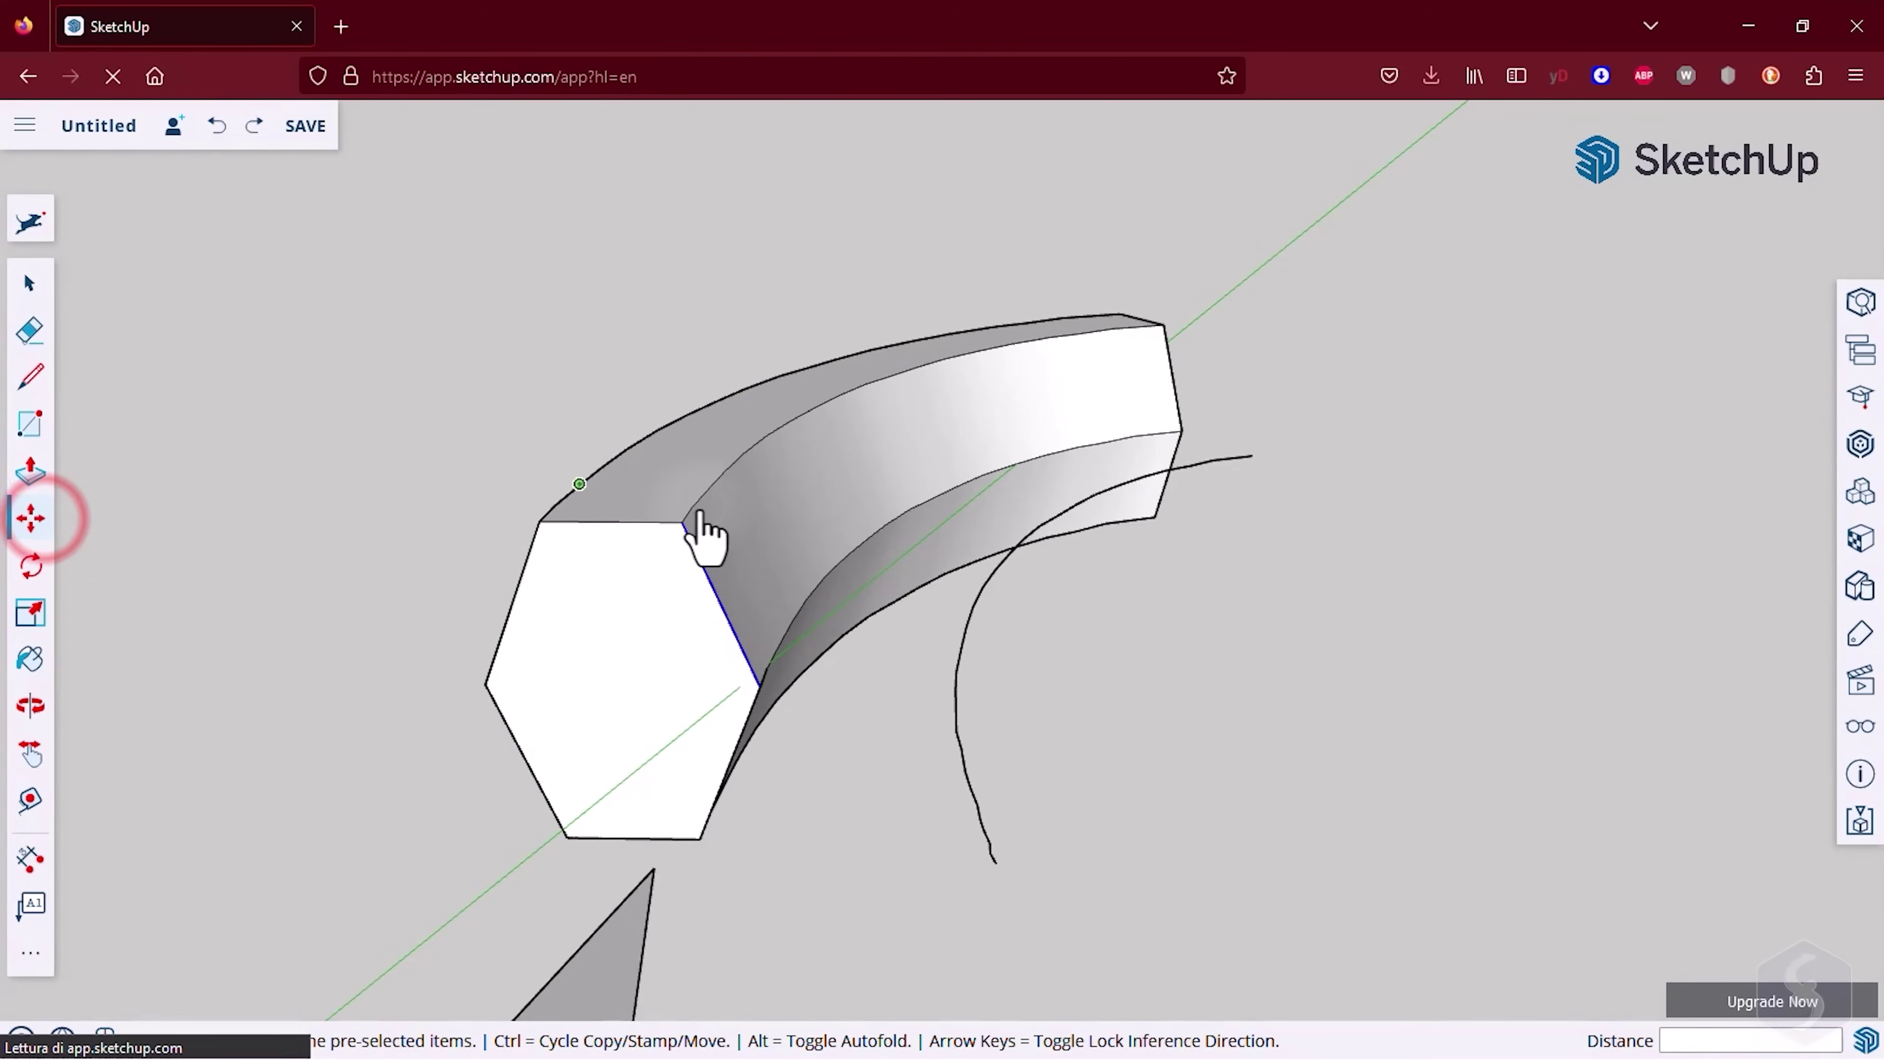
click(709, 590)
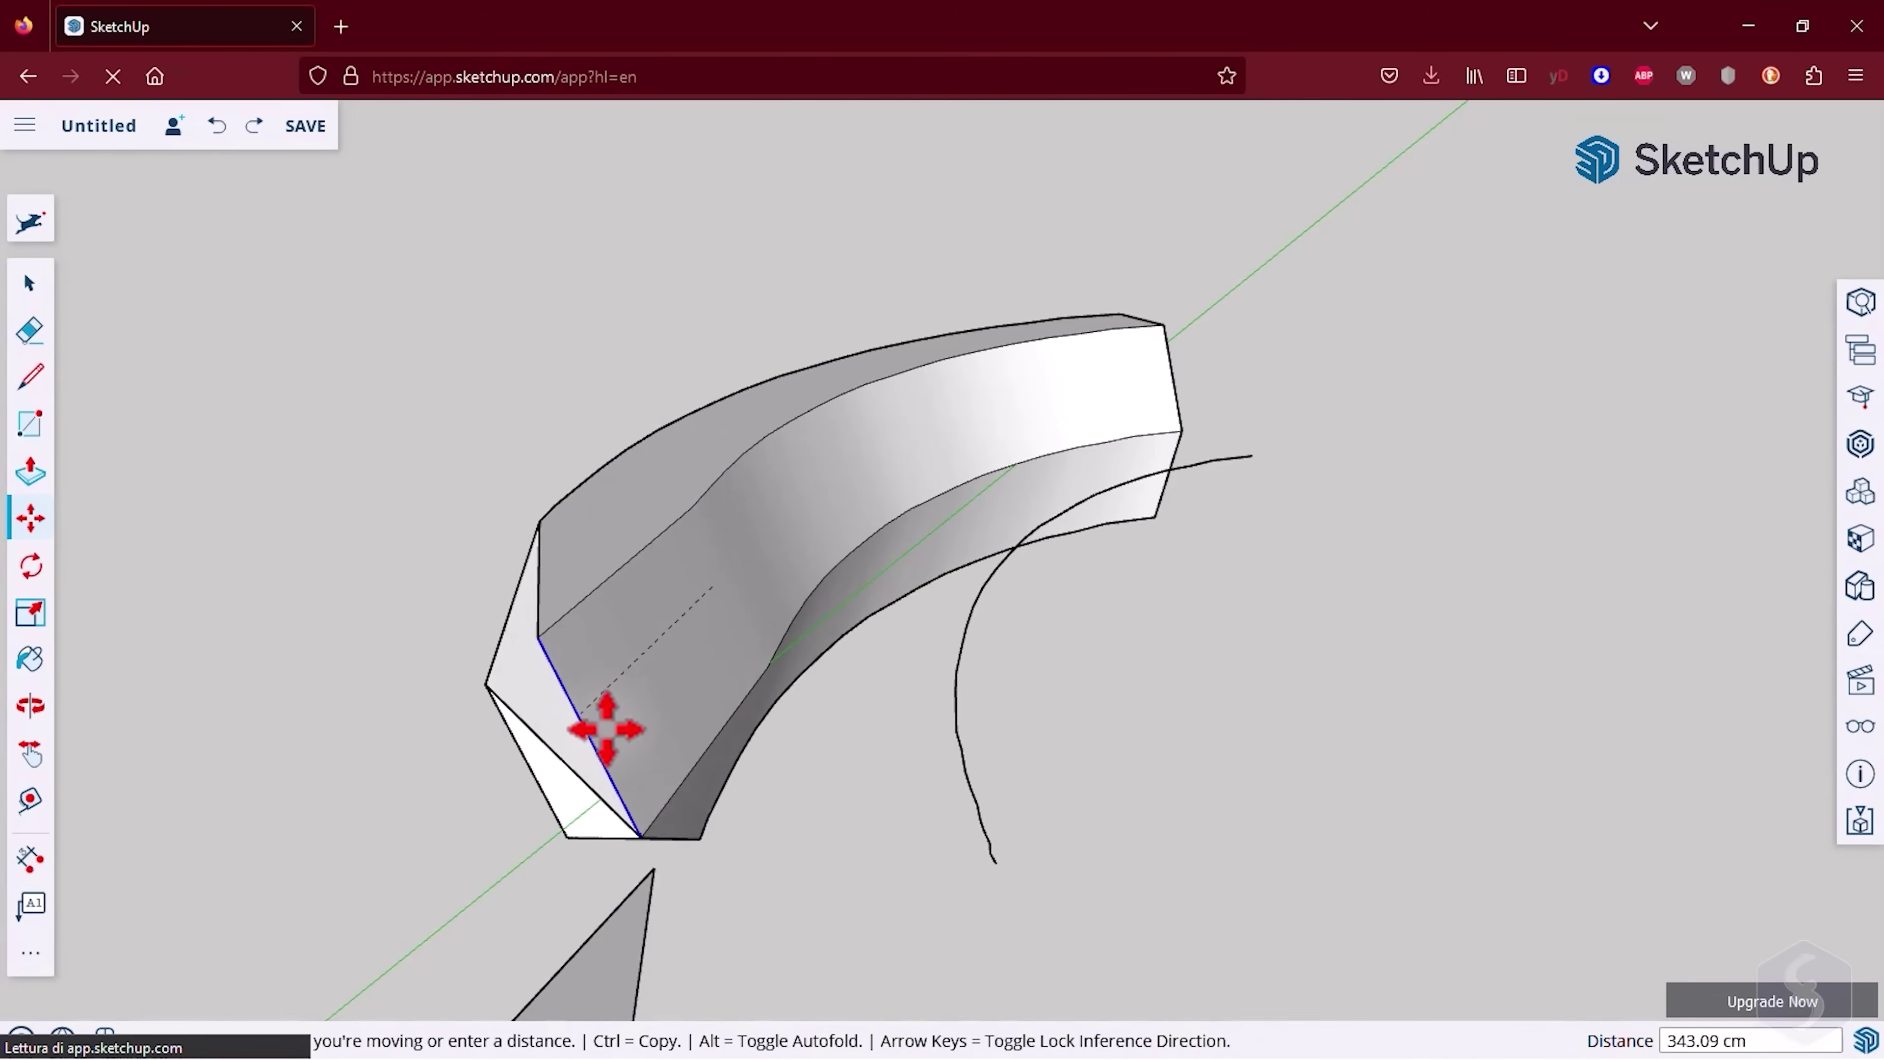
key(Escape)
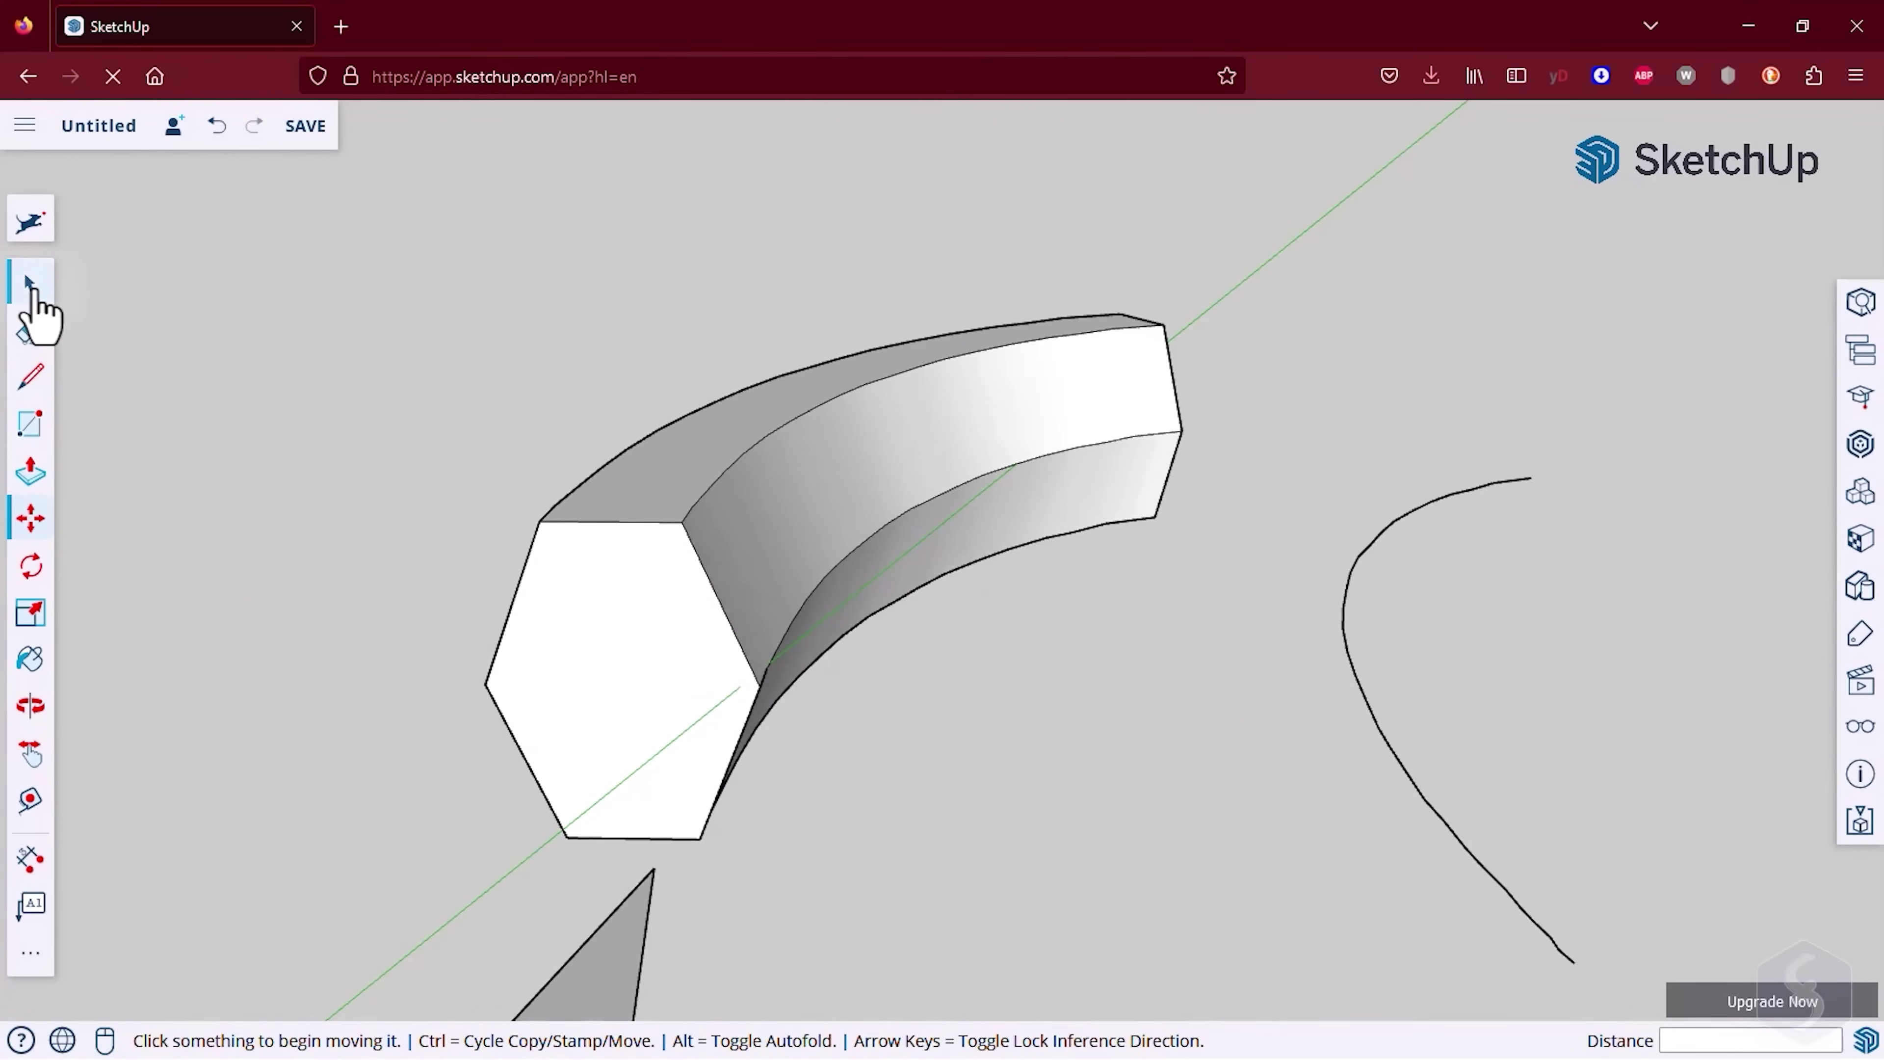
click(32, 285)
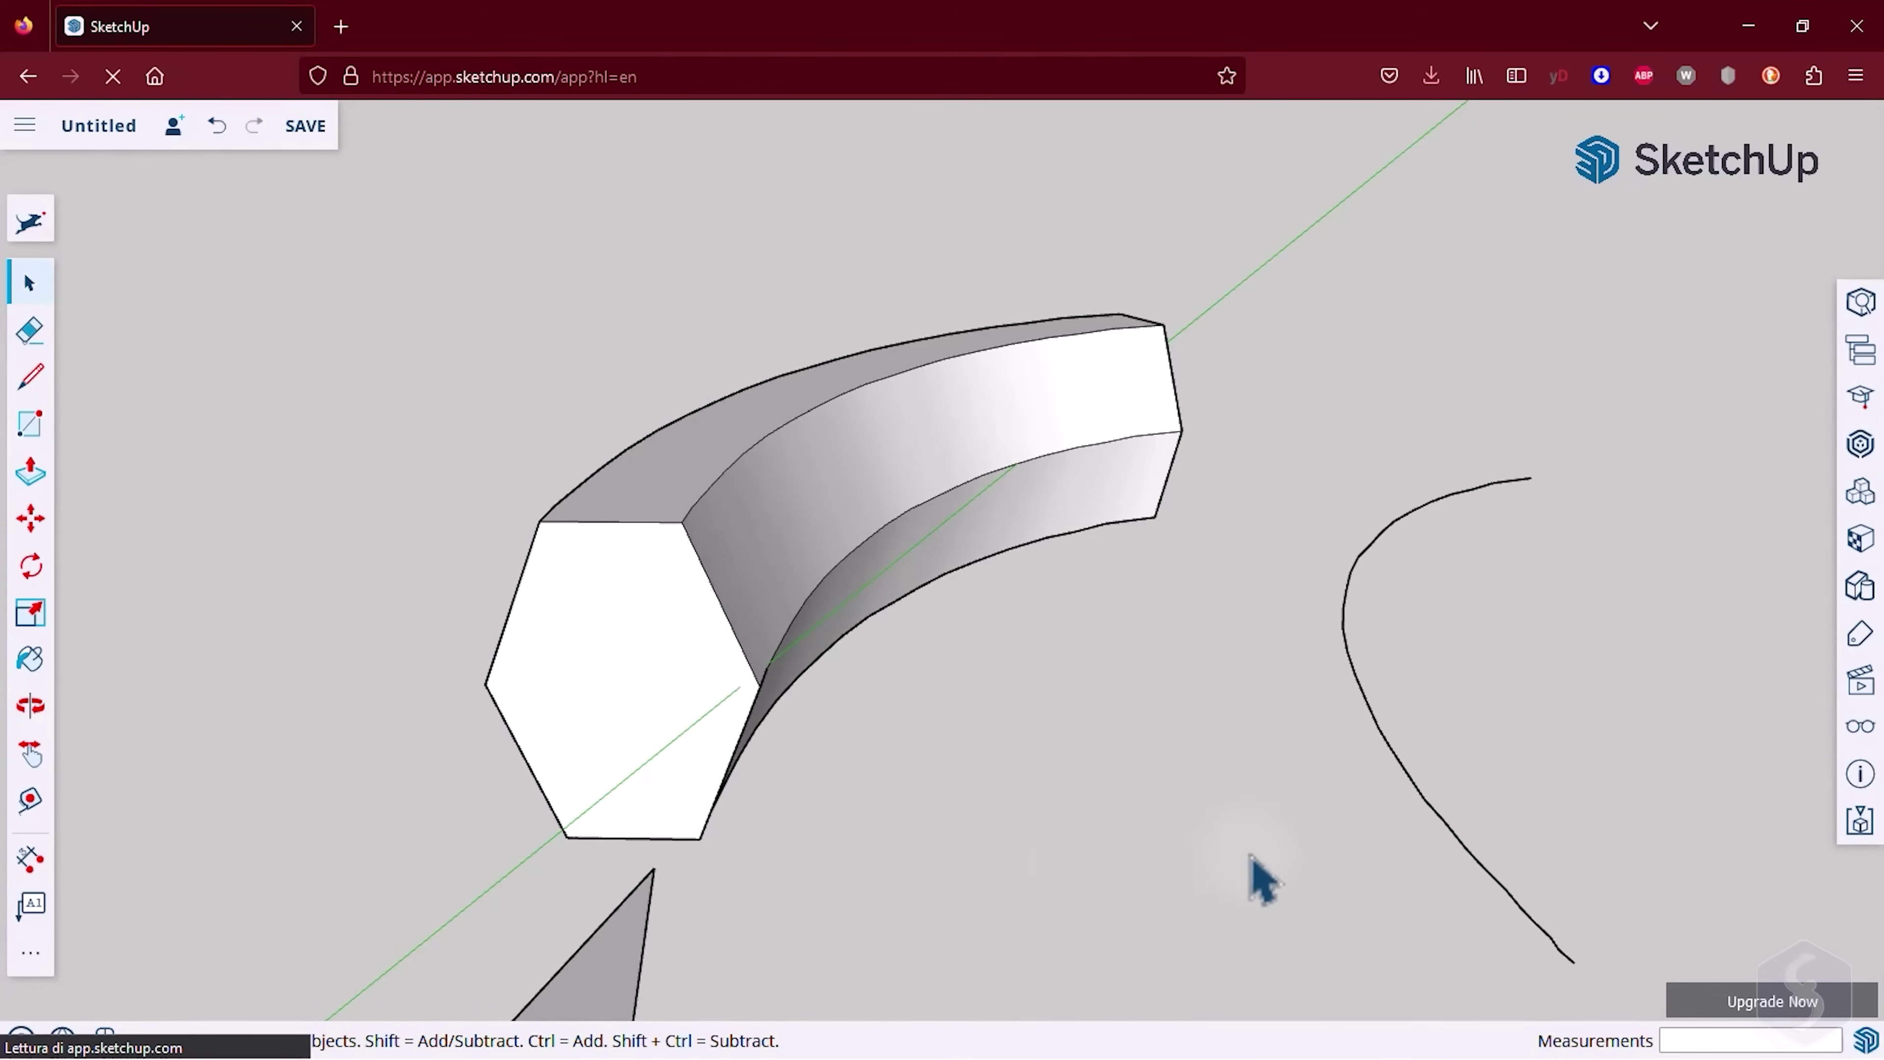
drag(1267, 851, 528, 447)
drag(438, 282, 438, 282)
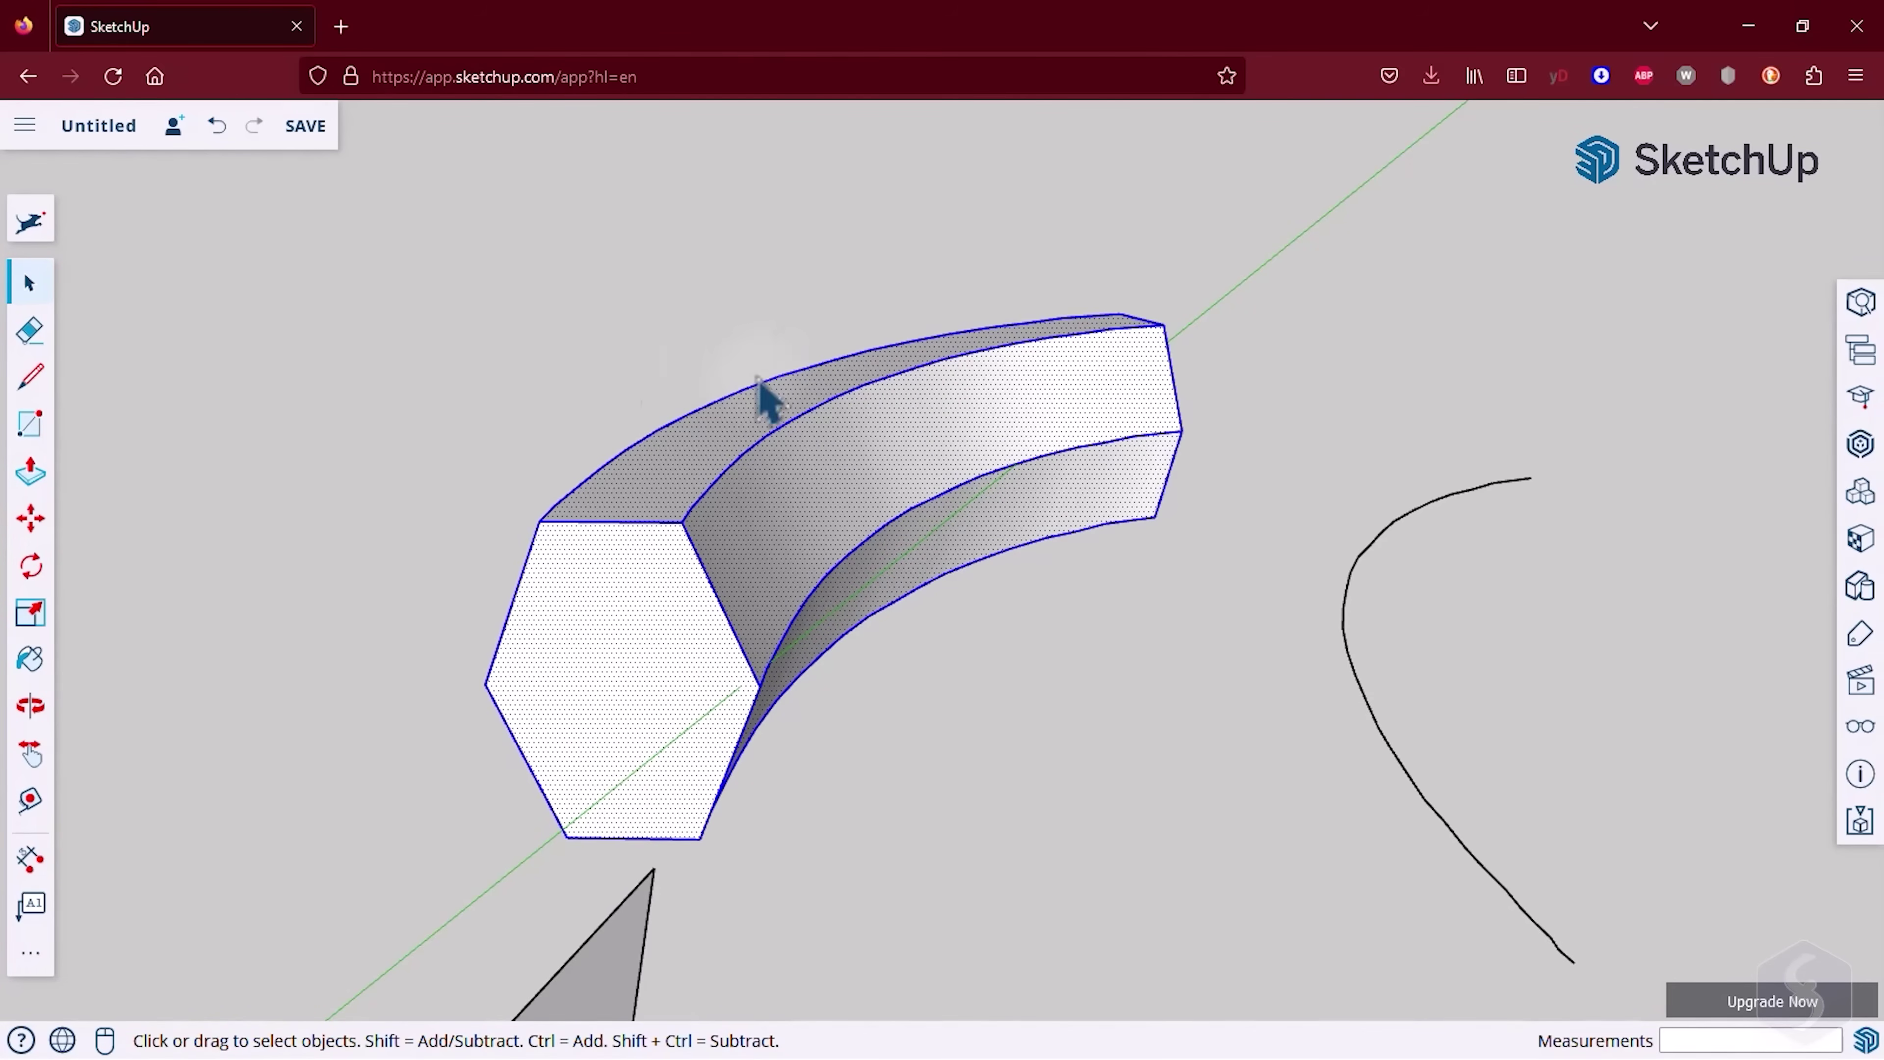
click(30, 519)
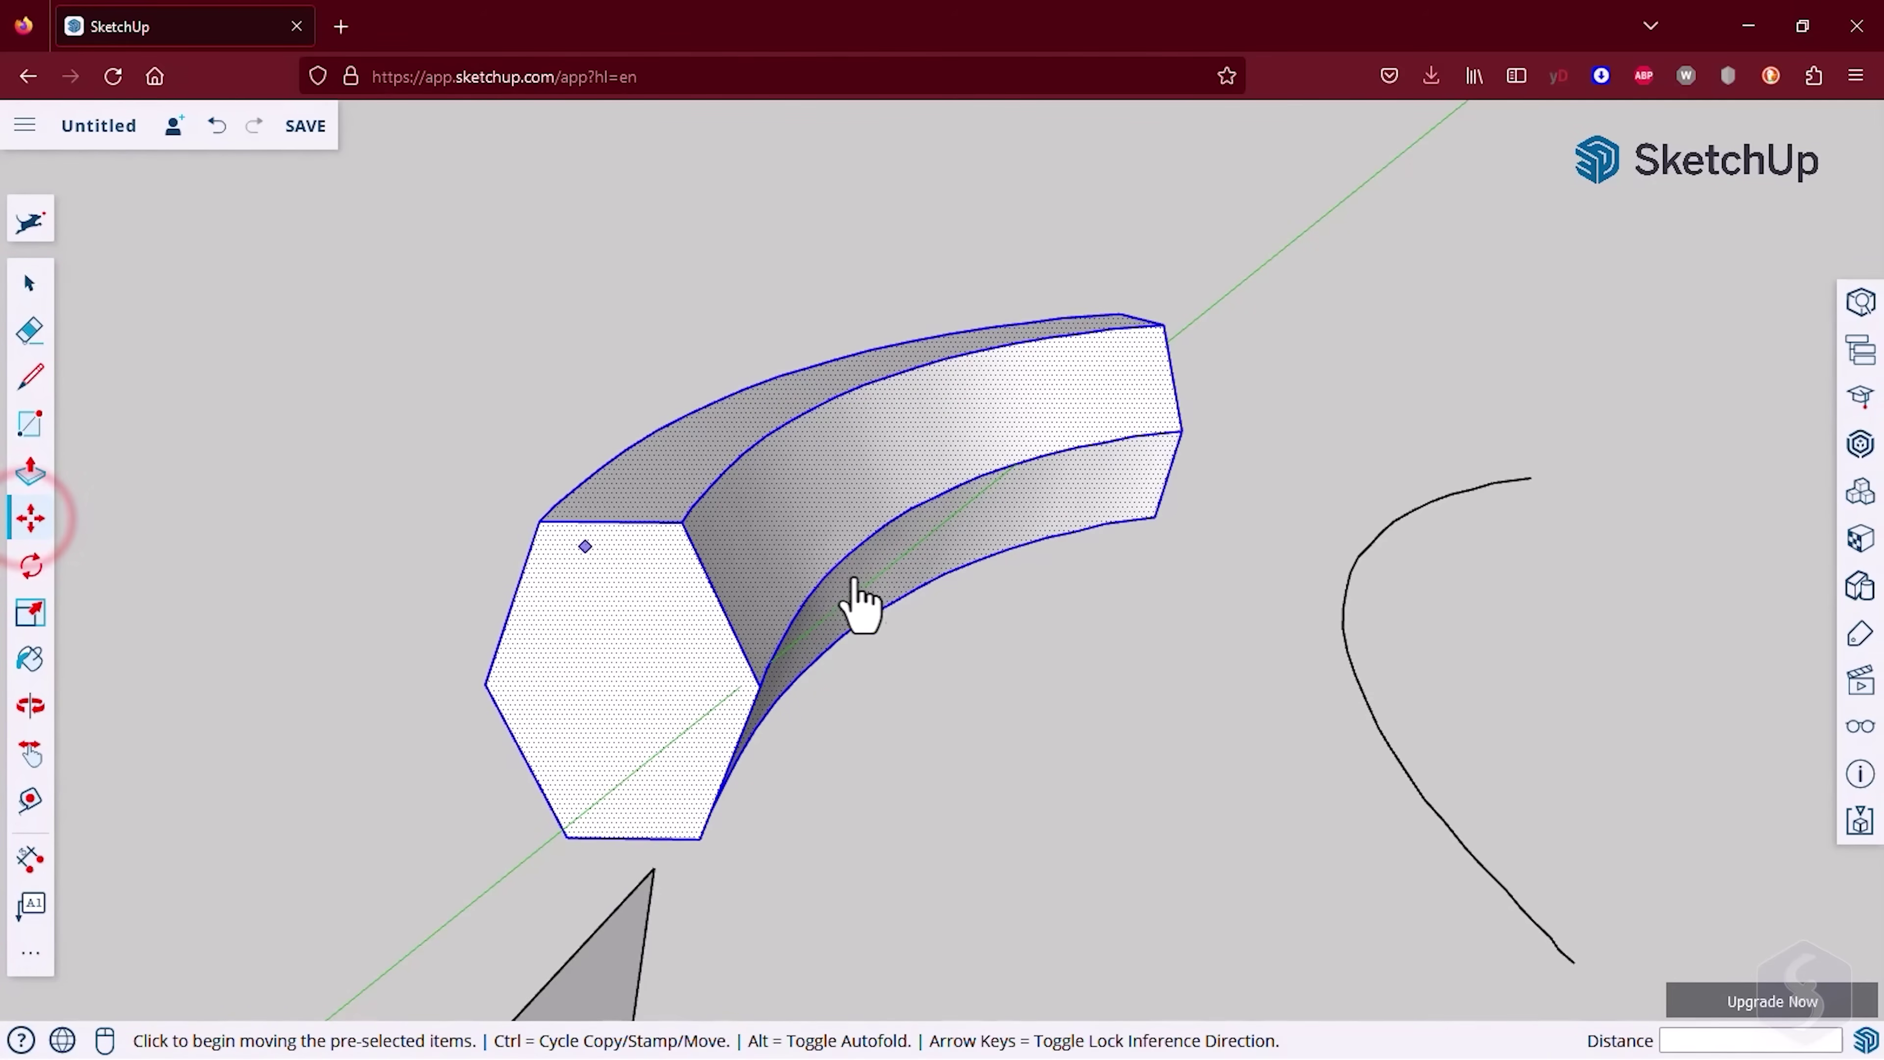
click(735, 642)
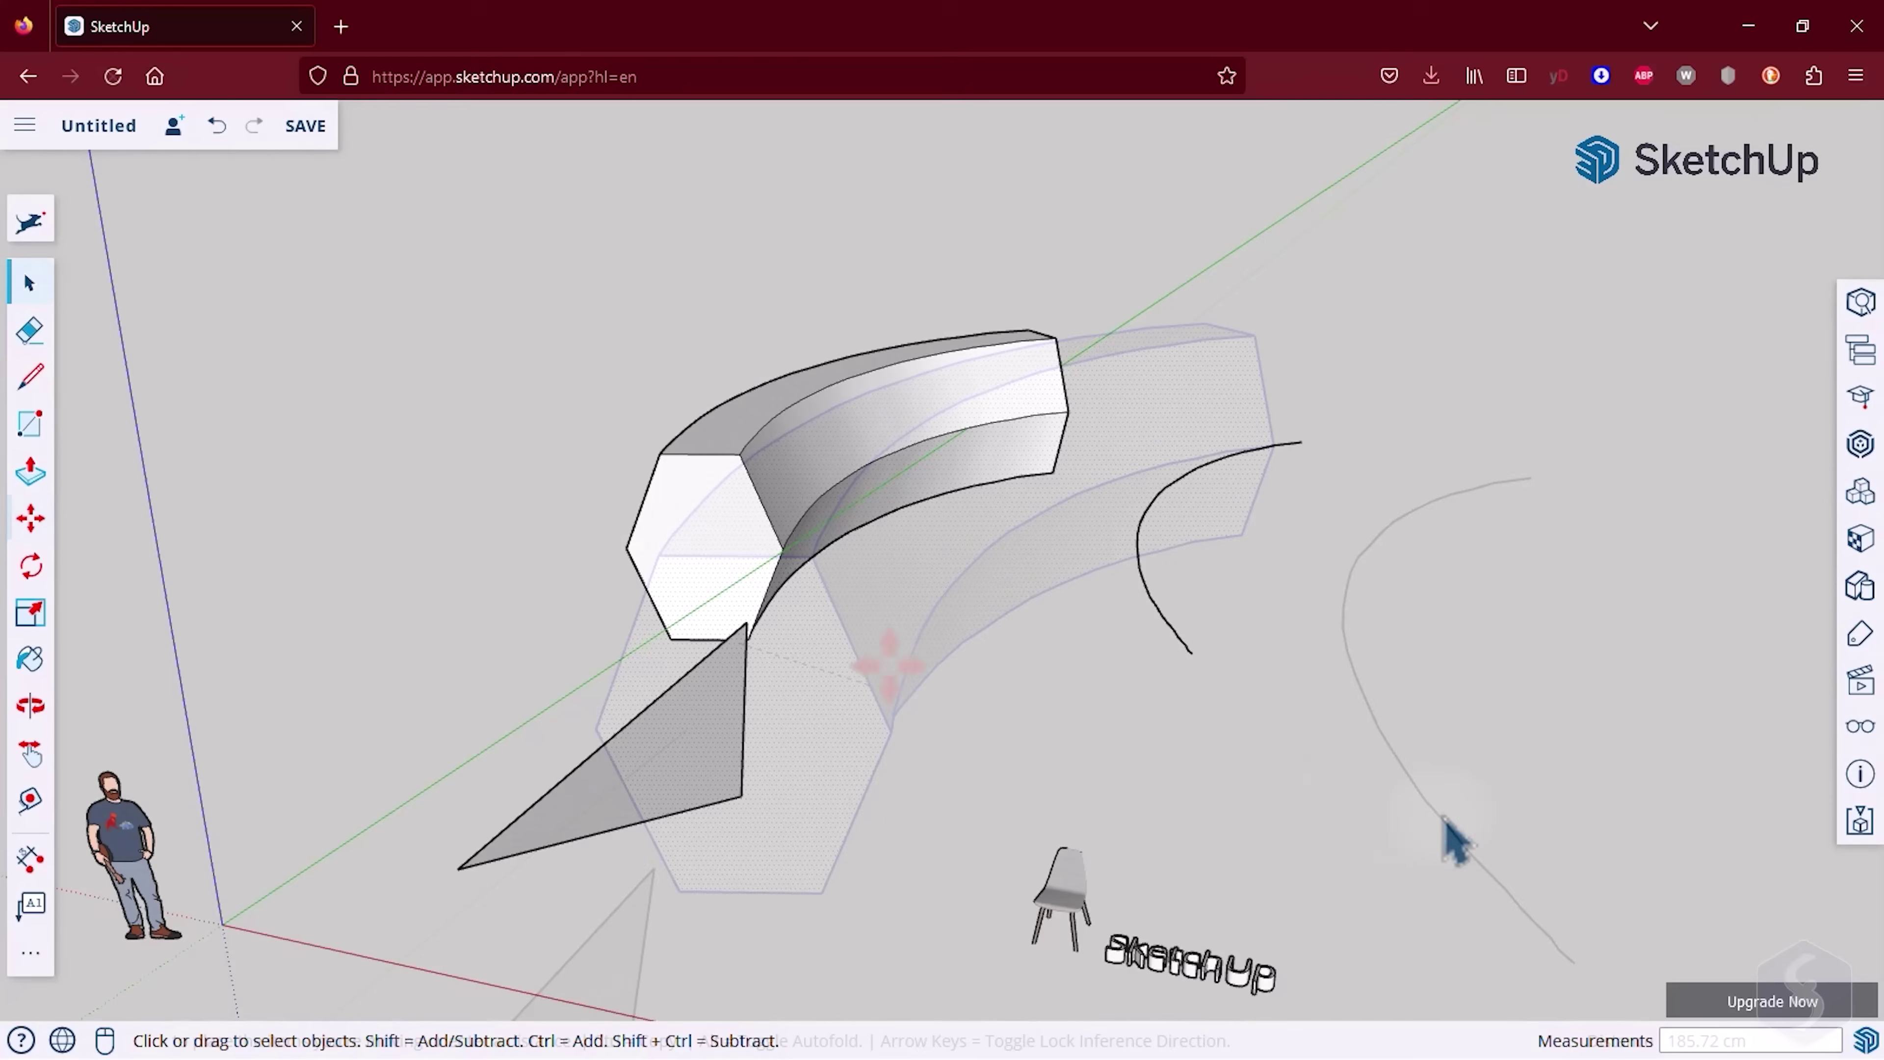
drag(1446, 816, 351, 270)
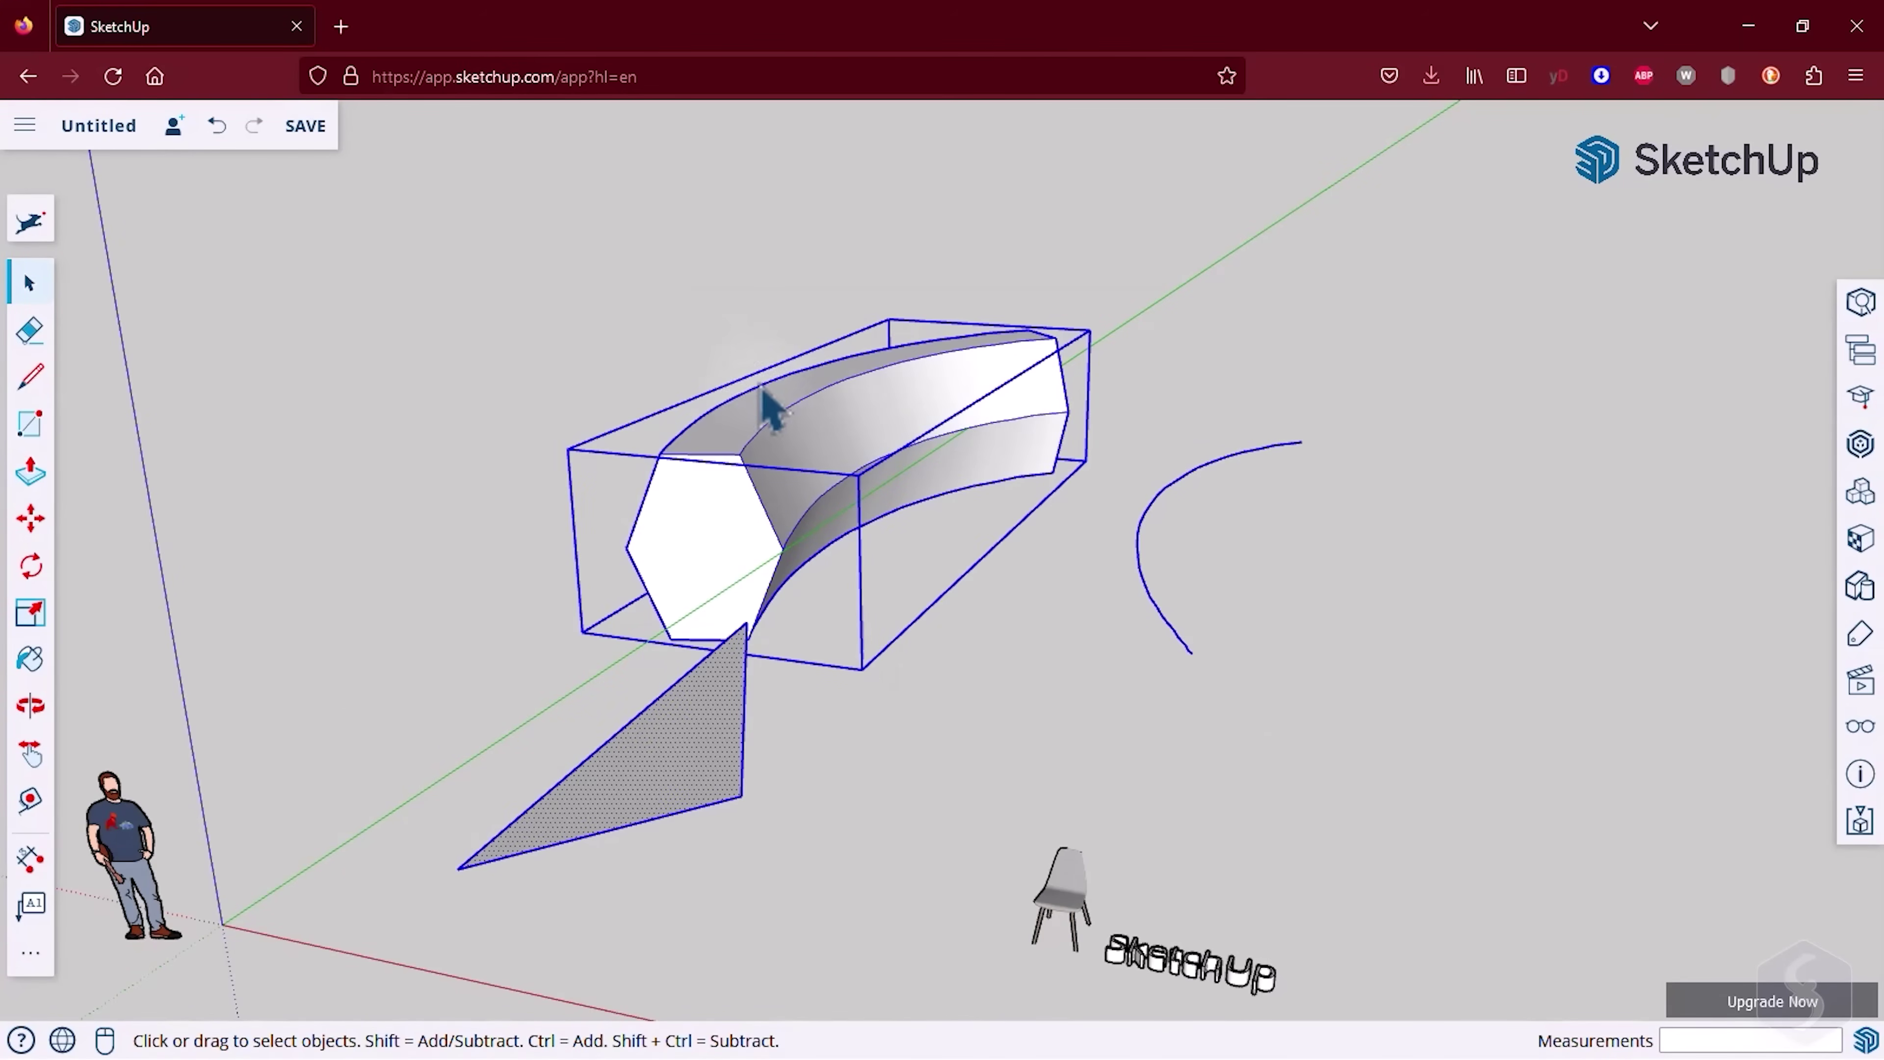
click(28, 519)
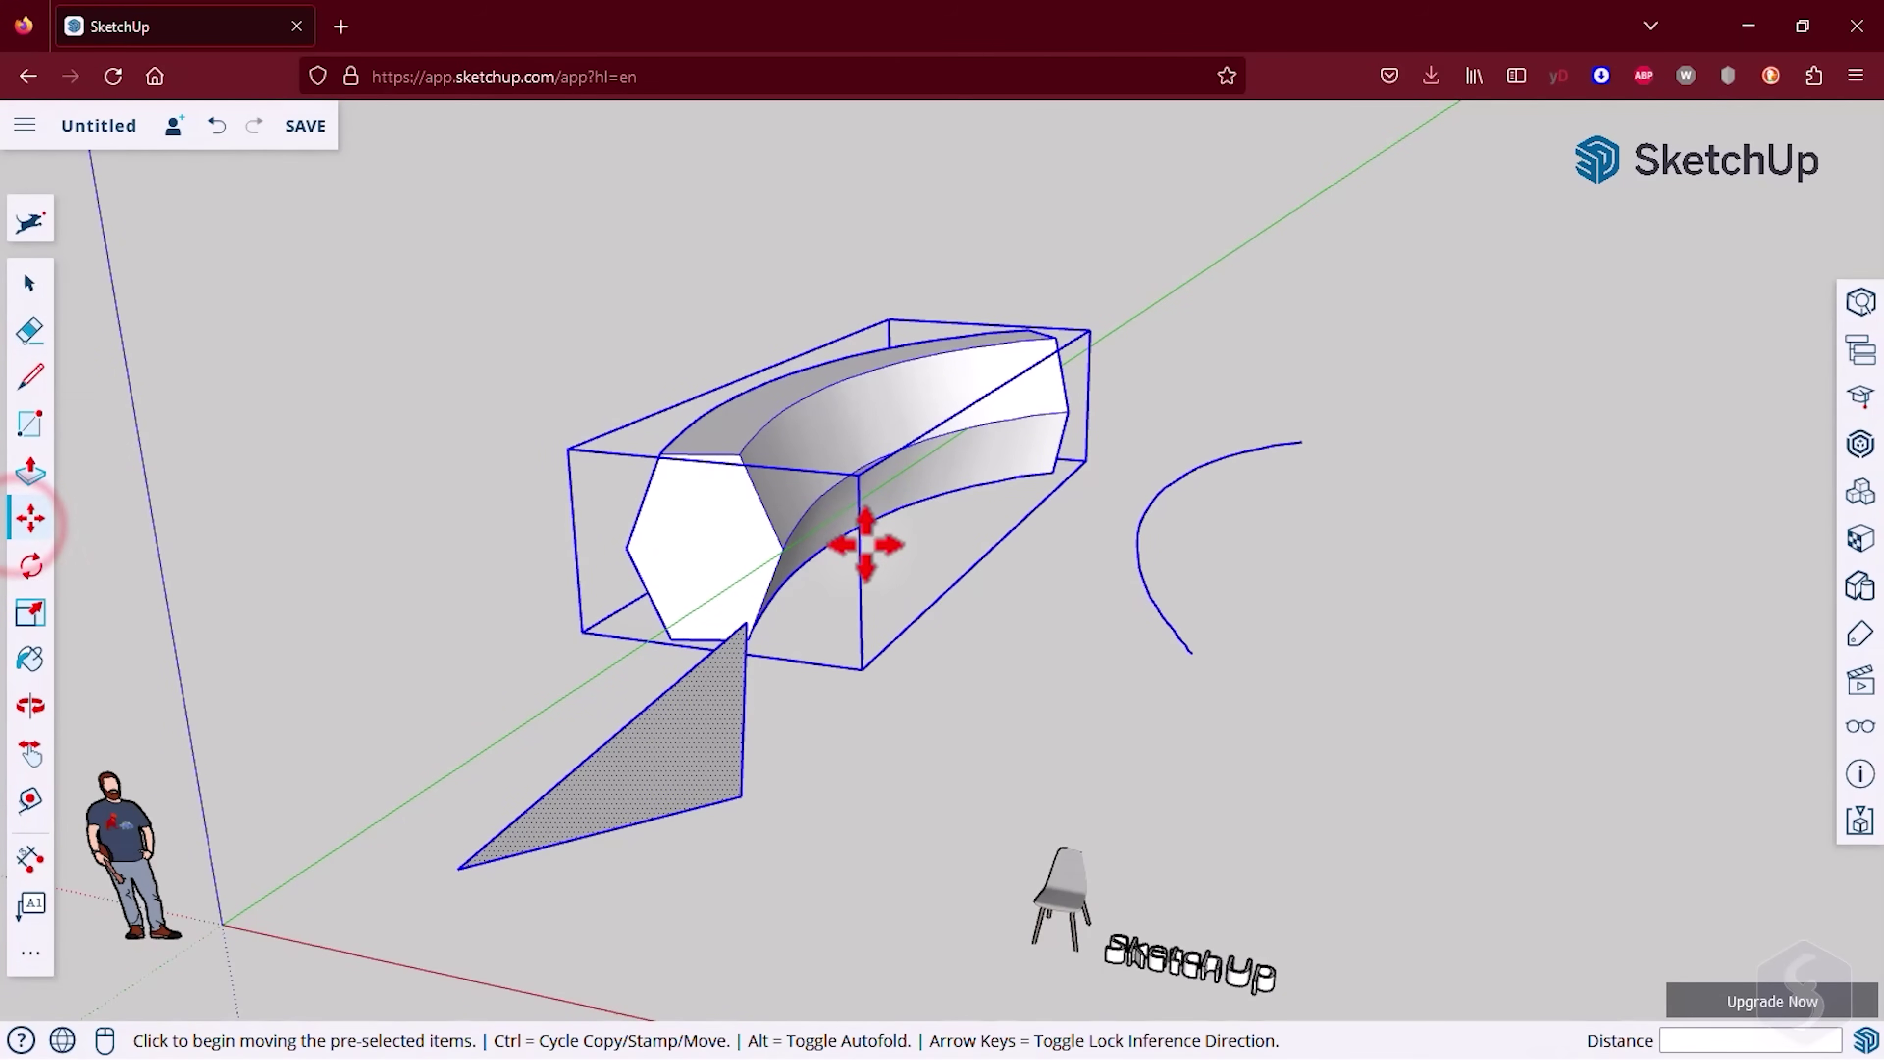
click(824, 529)
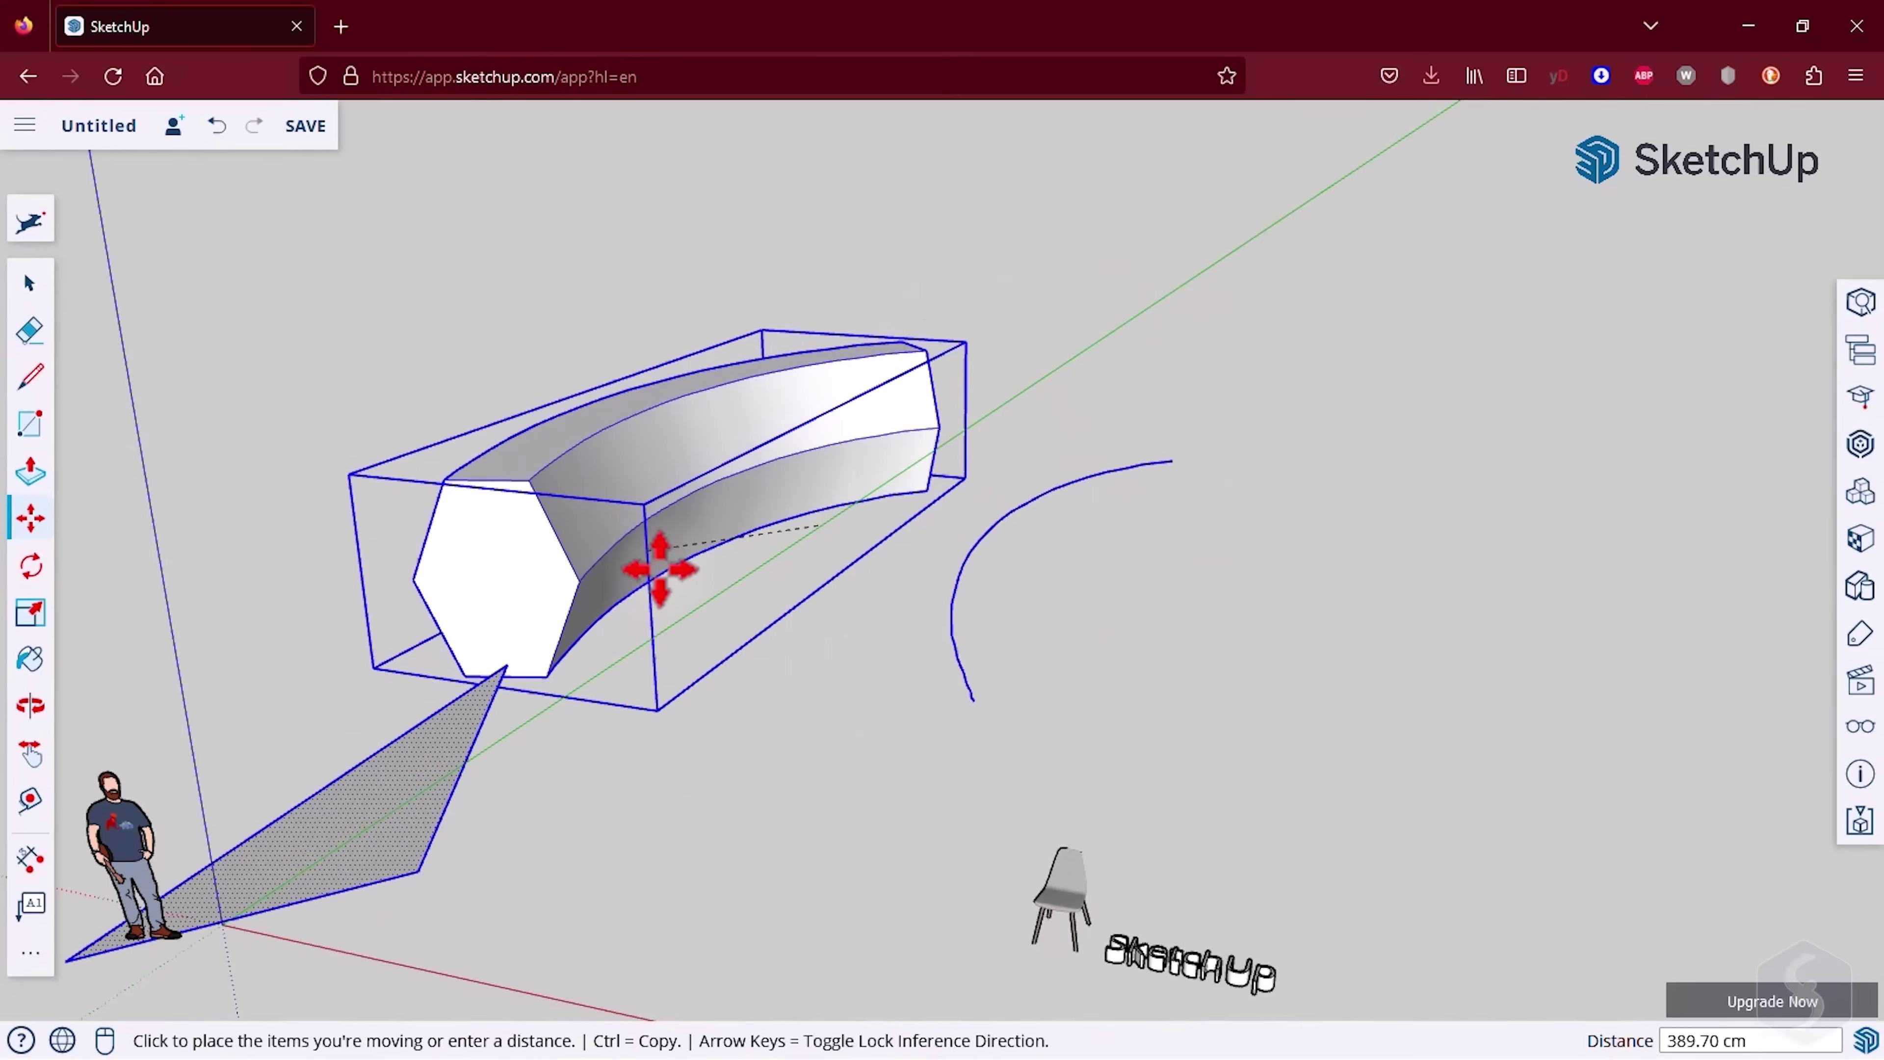
click(809, 534)
drag(1261, 863, 342, 273)
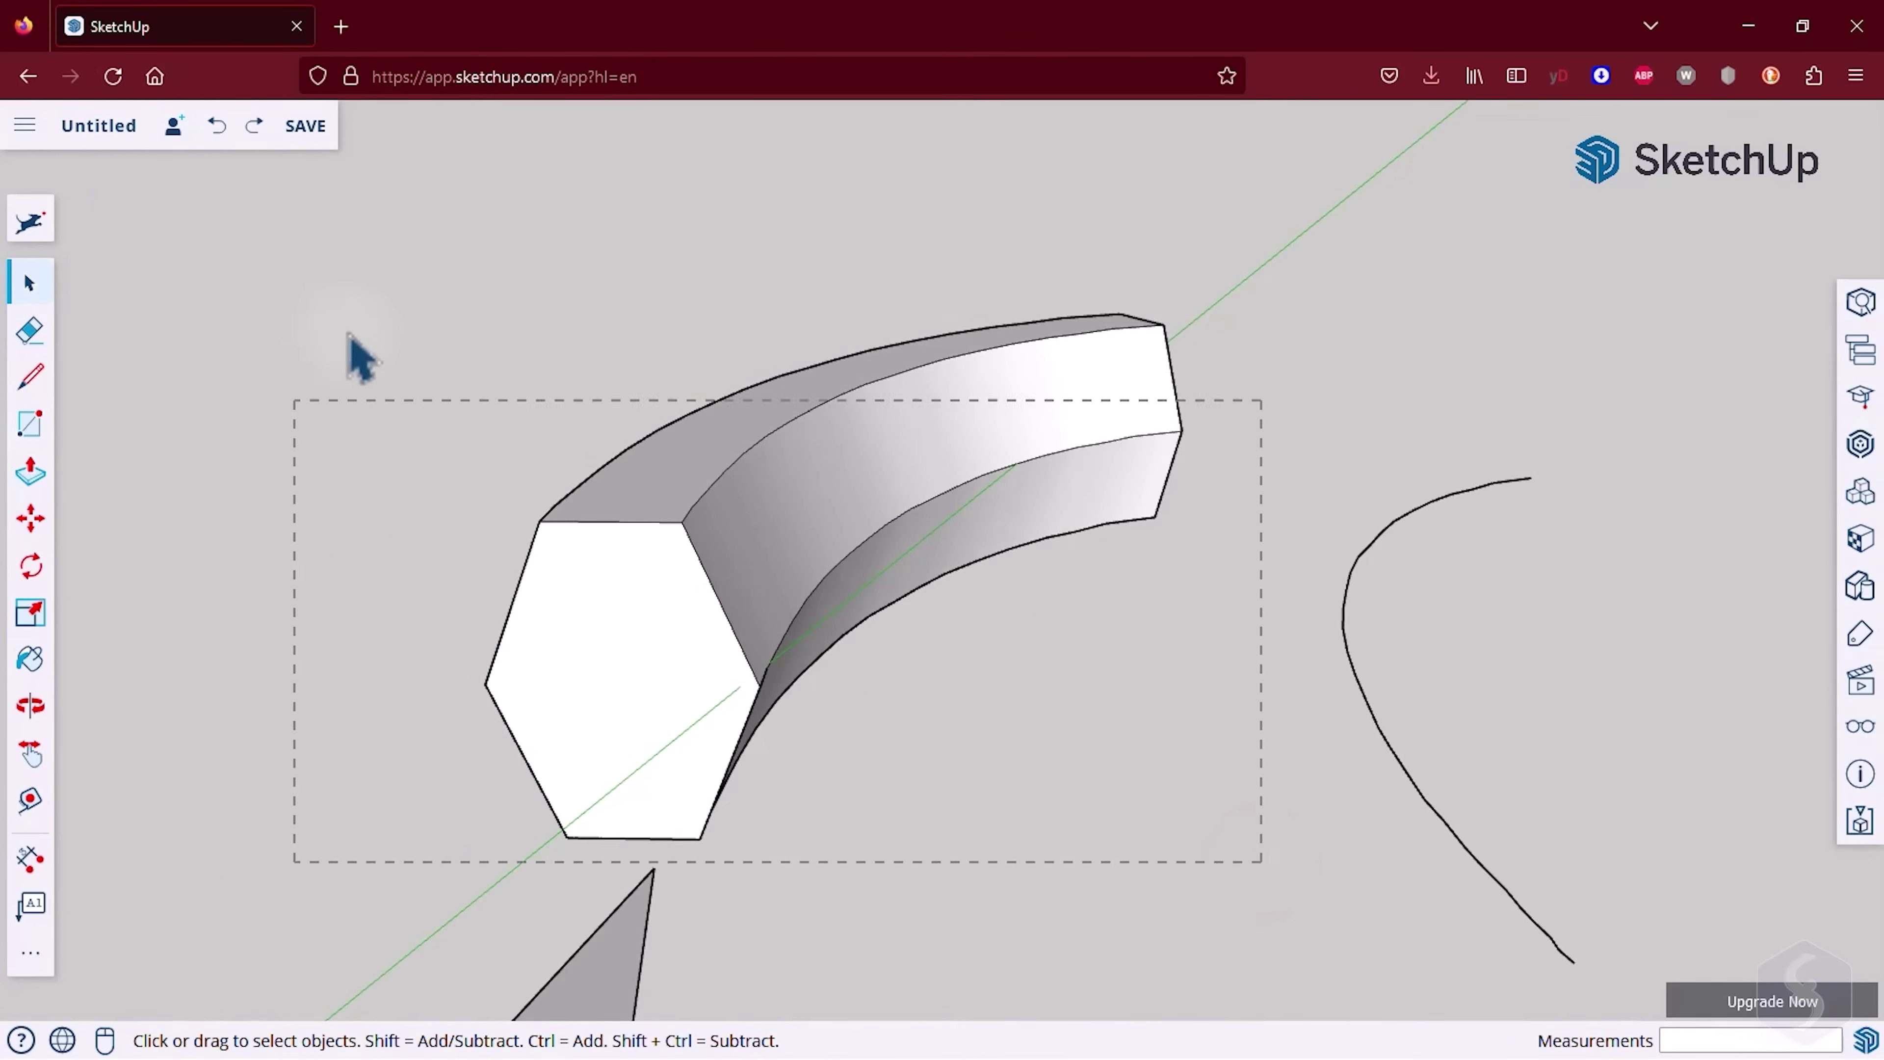
- Make the curved hexagonal extrusion a group from its right-click menu
right_click(853, 479)
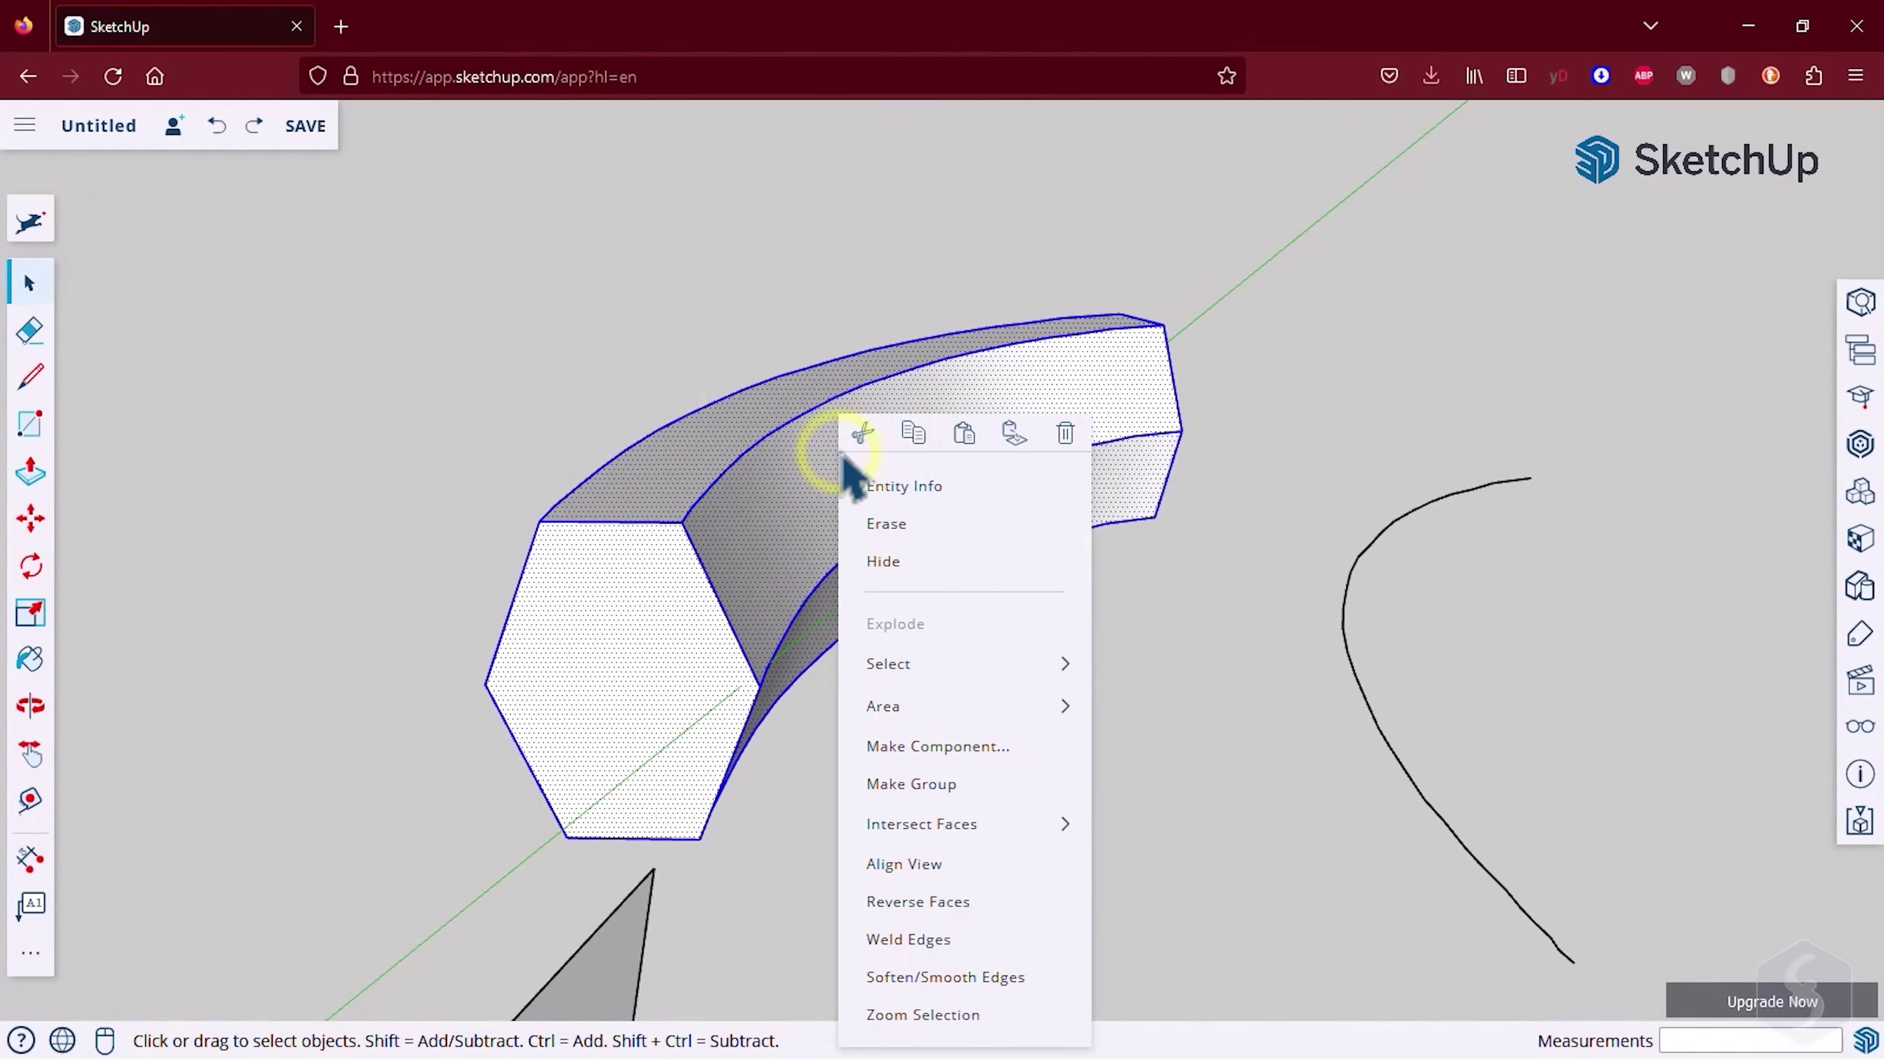
click(925, 784)
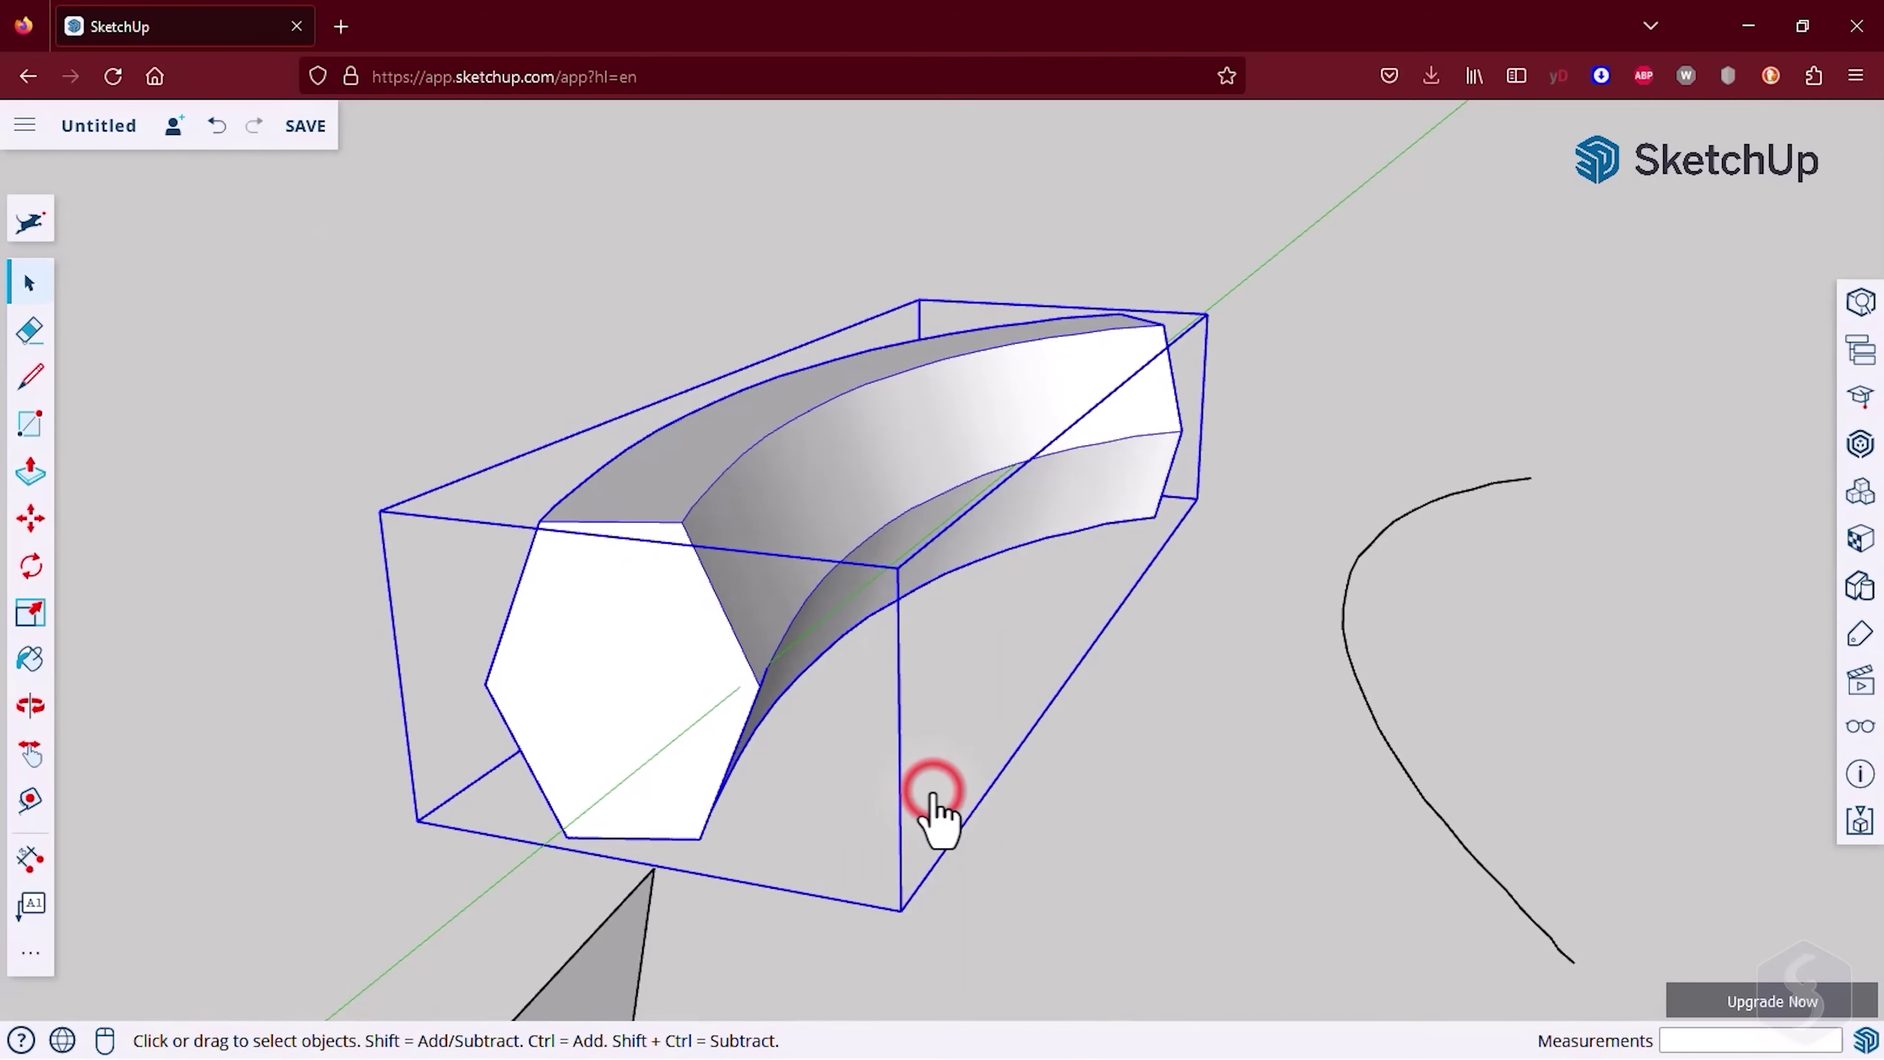
click(1173, 736)
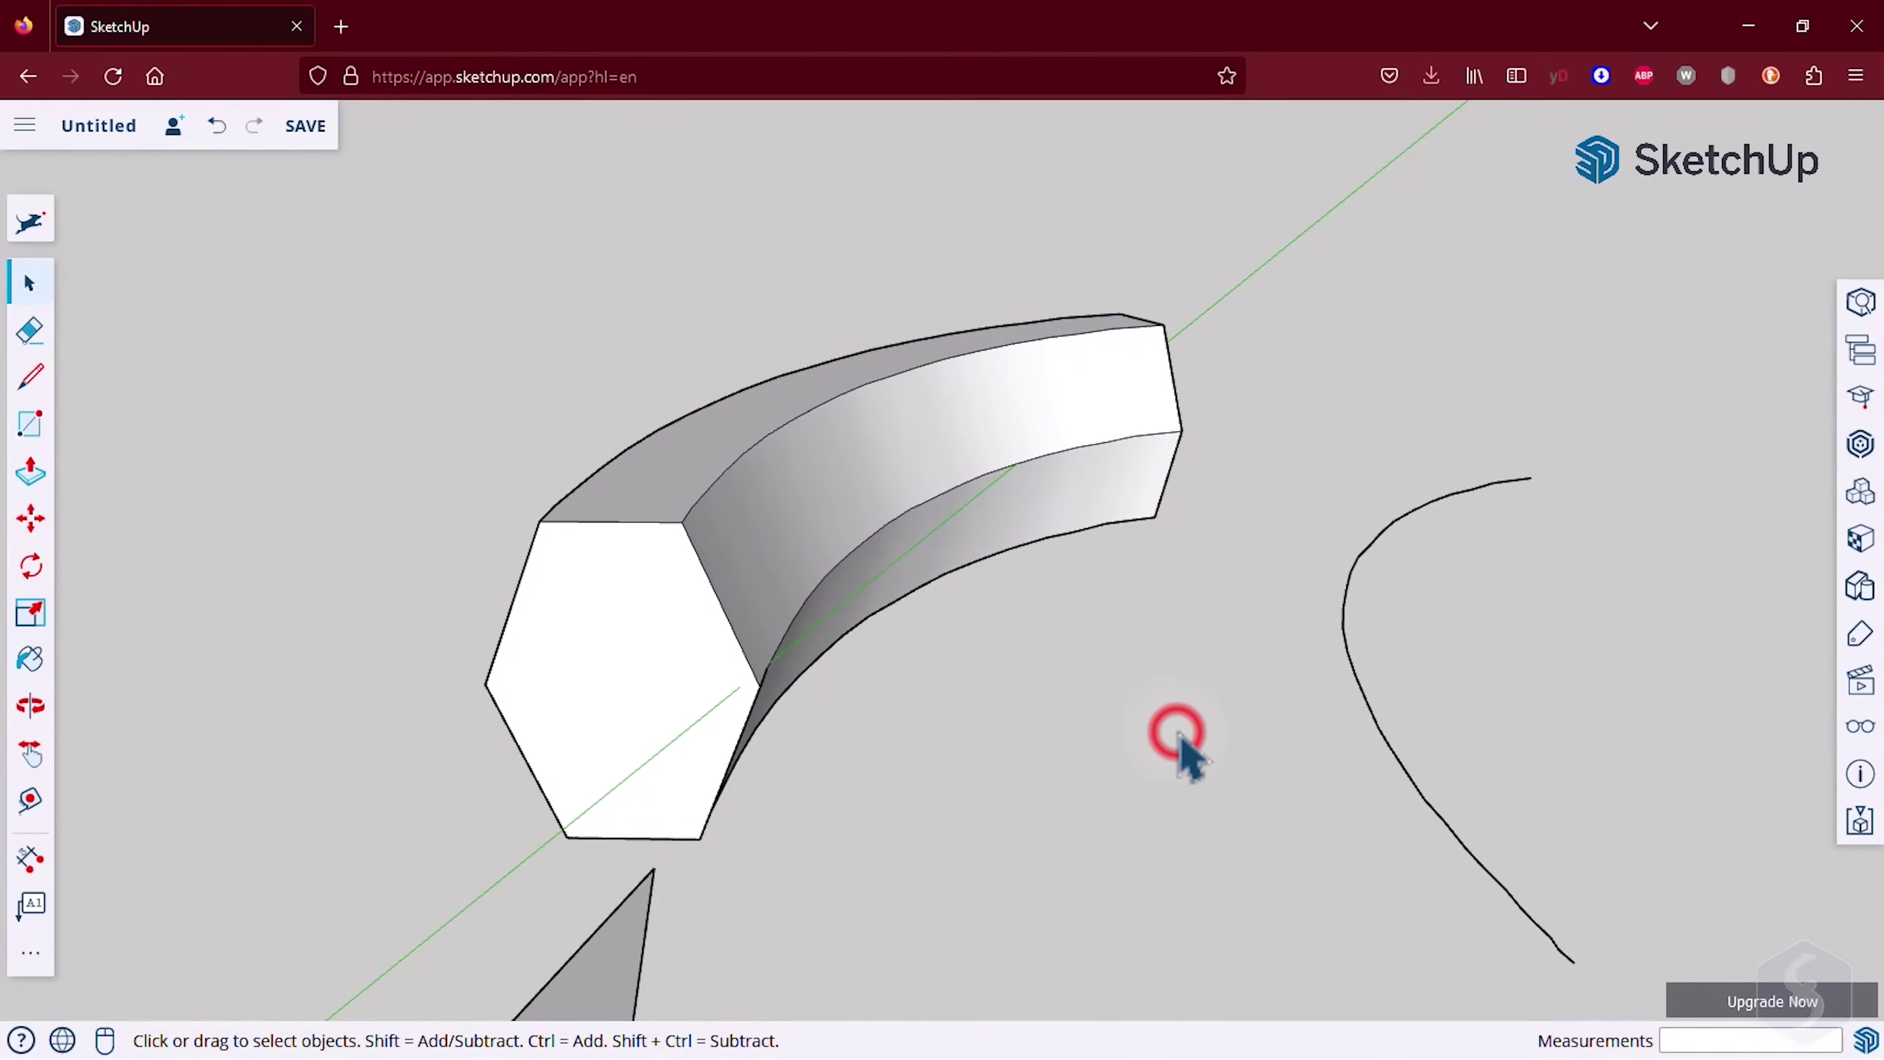
- Reselect the extrusion group and start moving it with the Move tool
click(774, 589)
click(1235, 787)
click(768, 592)
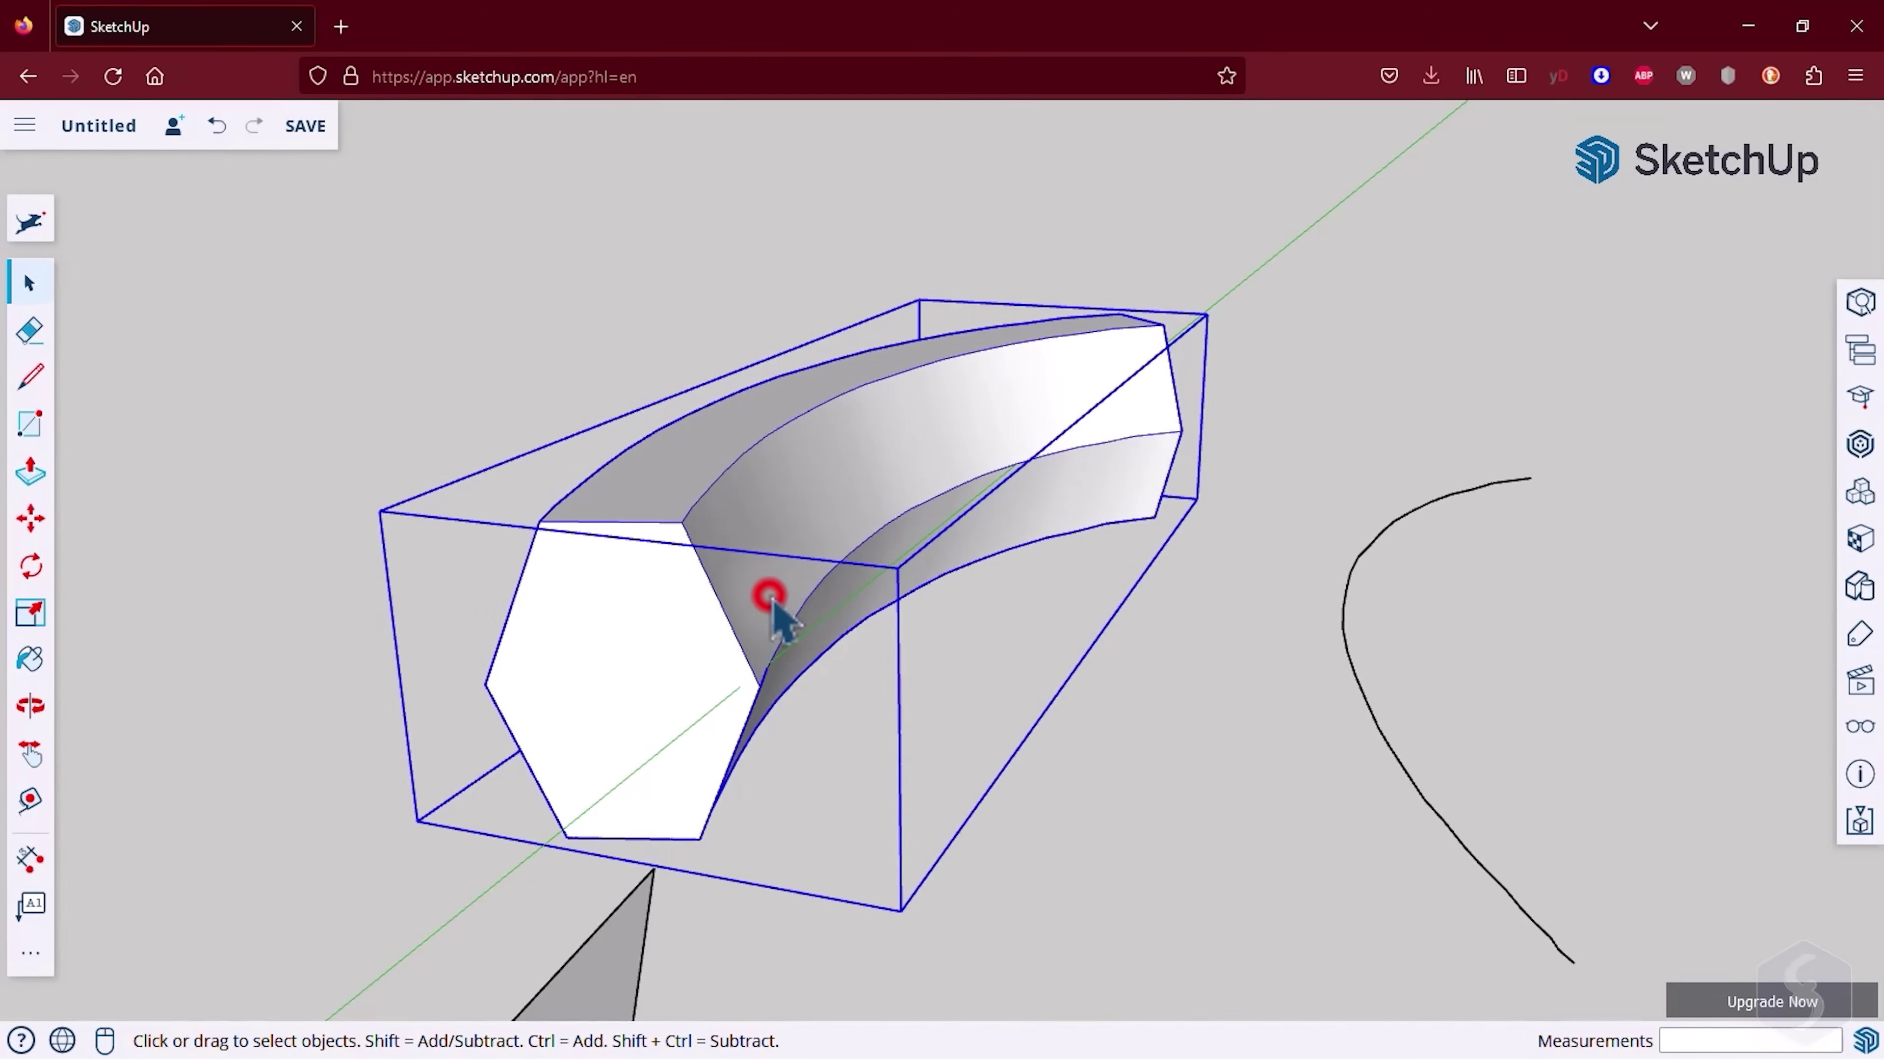
click(30, 518)
click(788, 575)
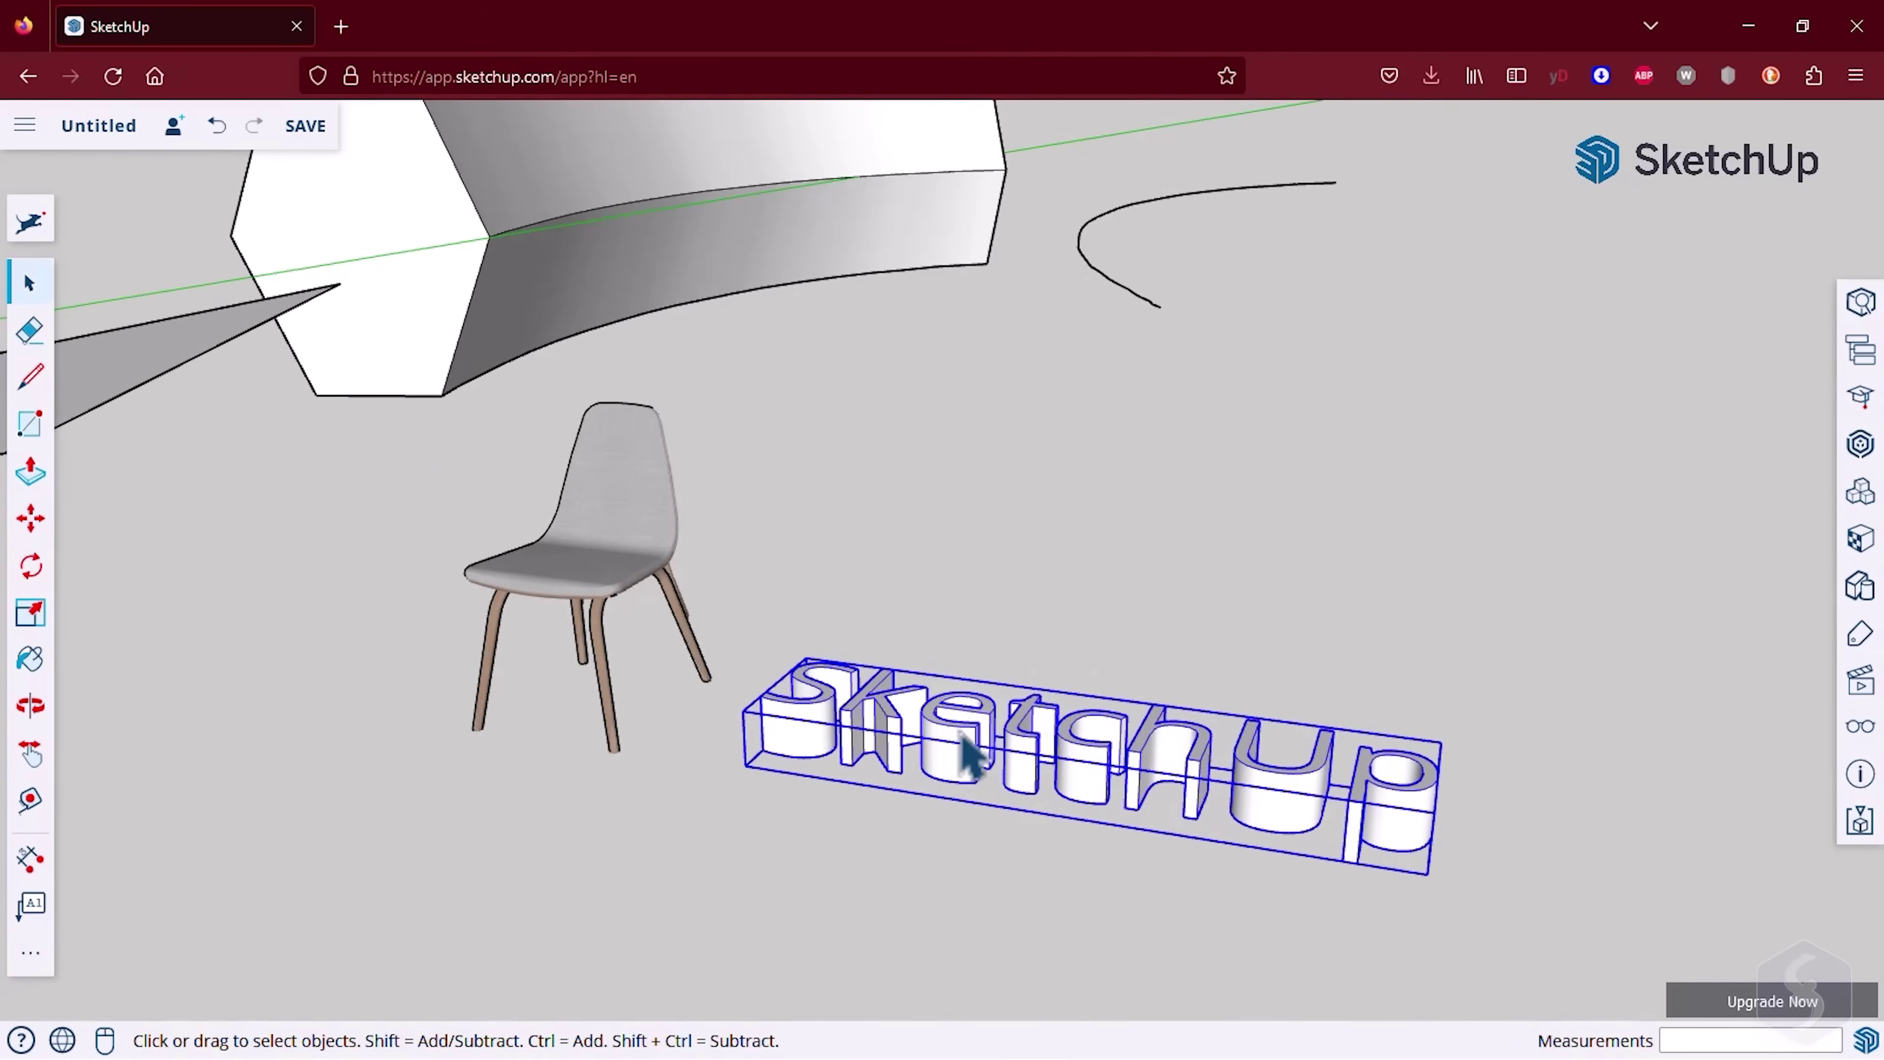
- Explode the 3D SketchUp text into separate letters
right_click(967, 753)
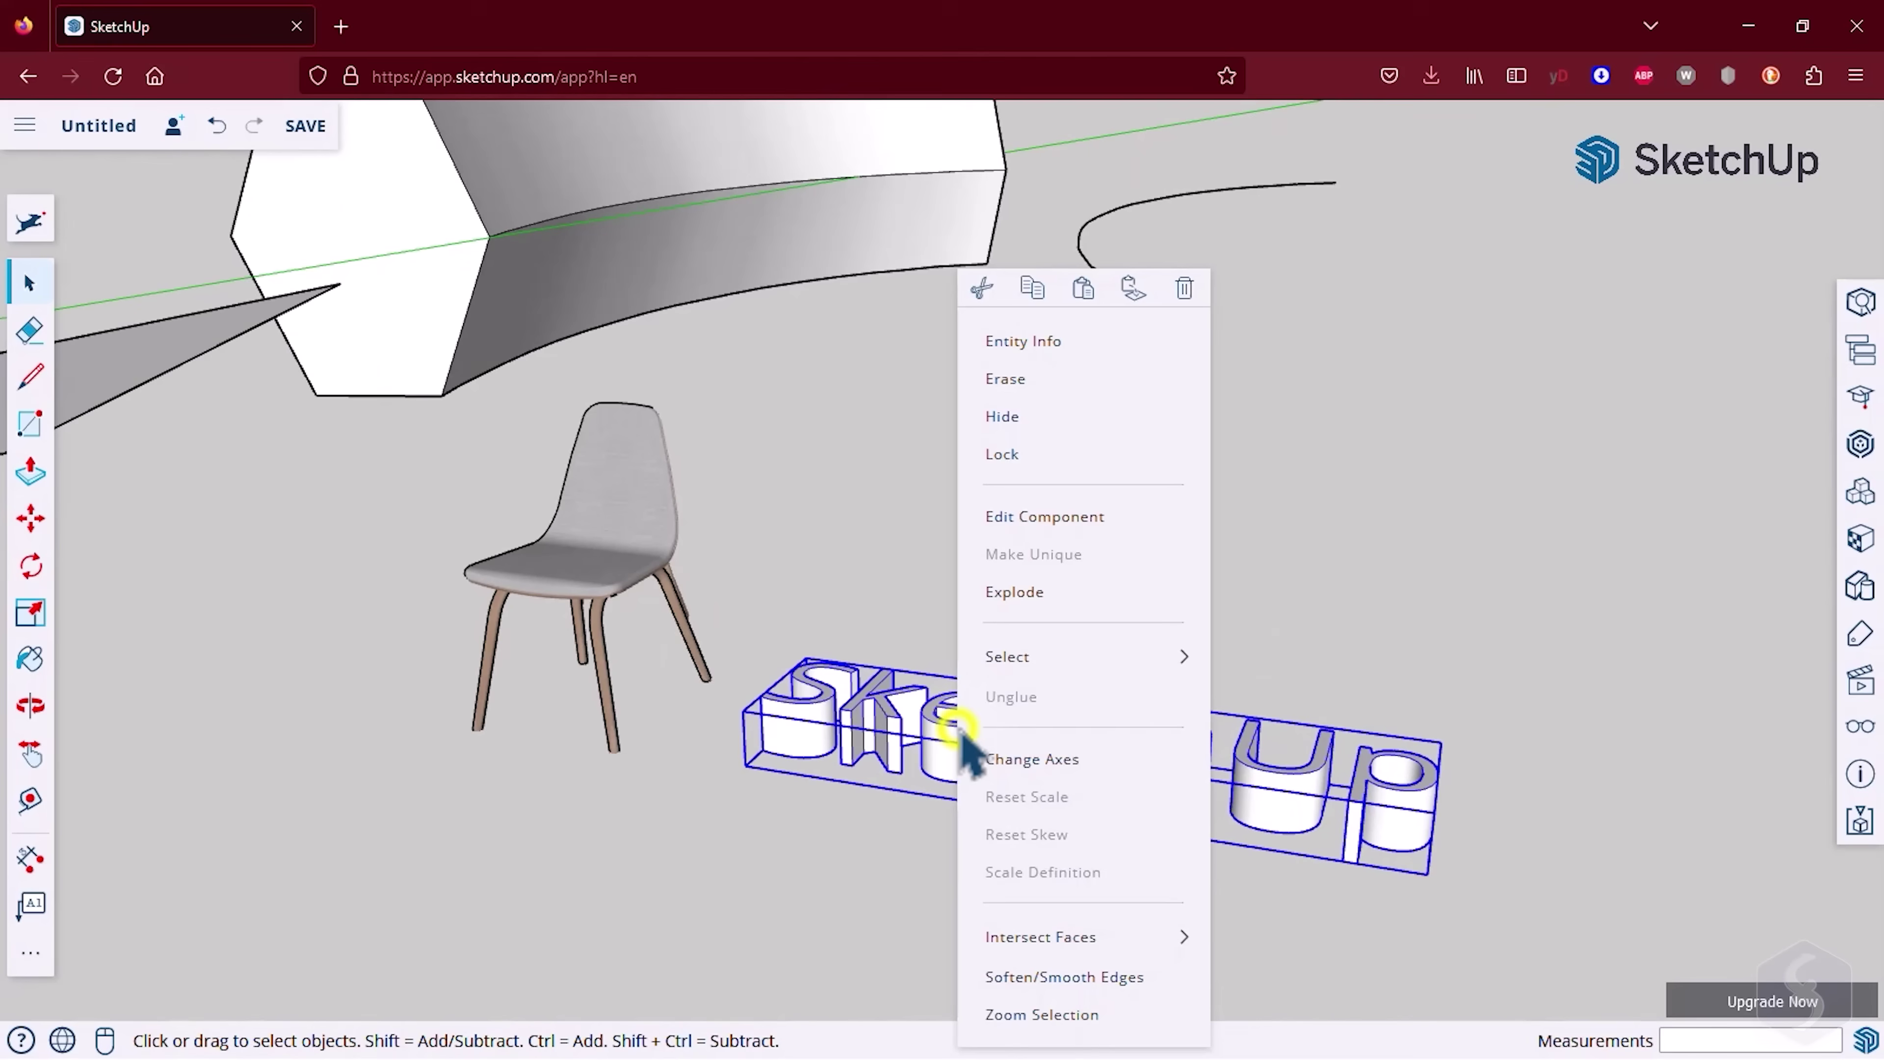
click(1048, 592)
click(1057, 612)
- Select the chair and move it slightly to the left
click(822, 719)
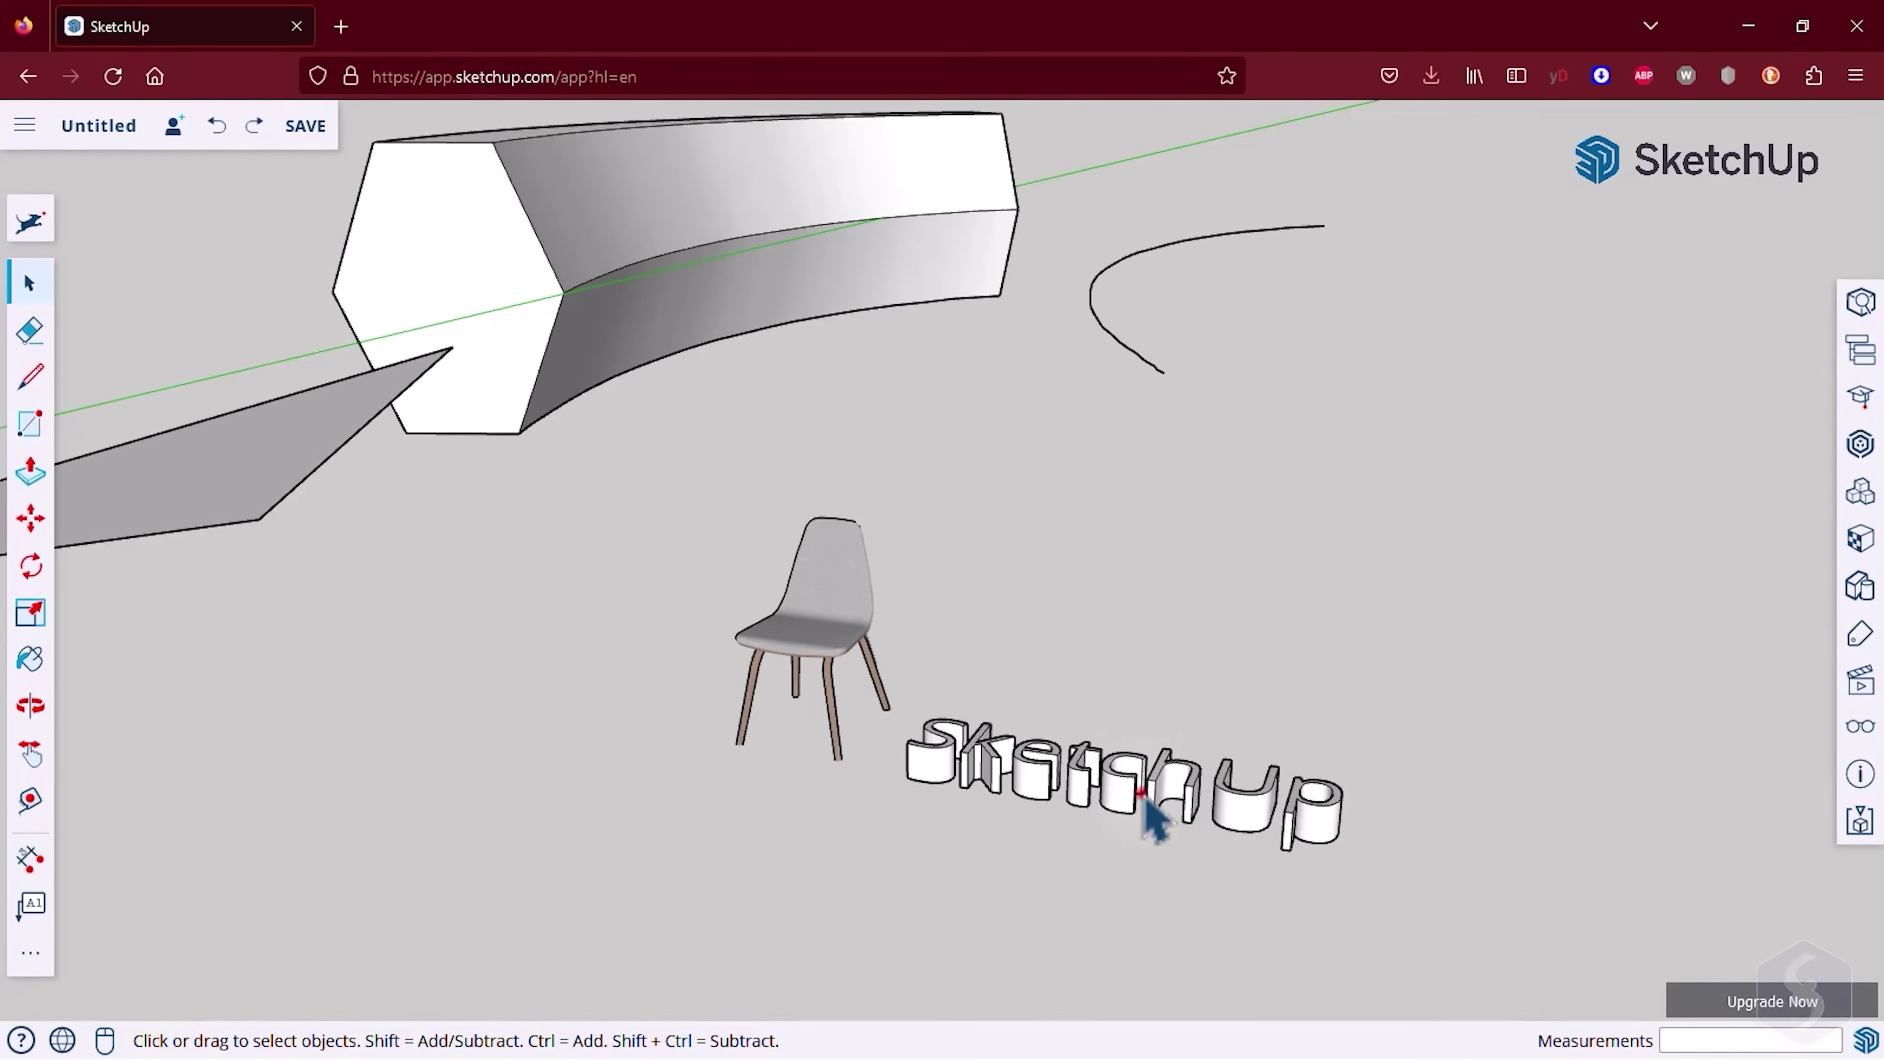
click(1105, 794)
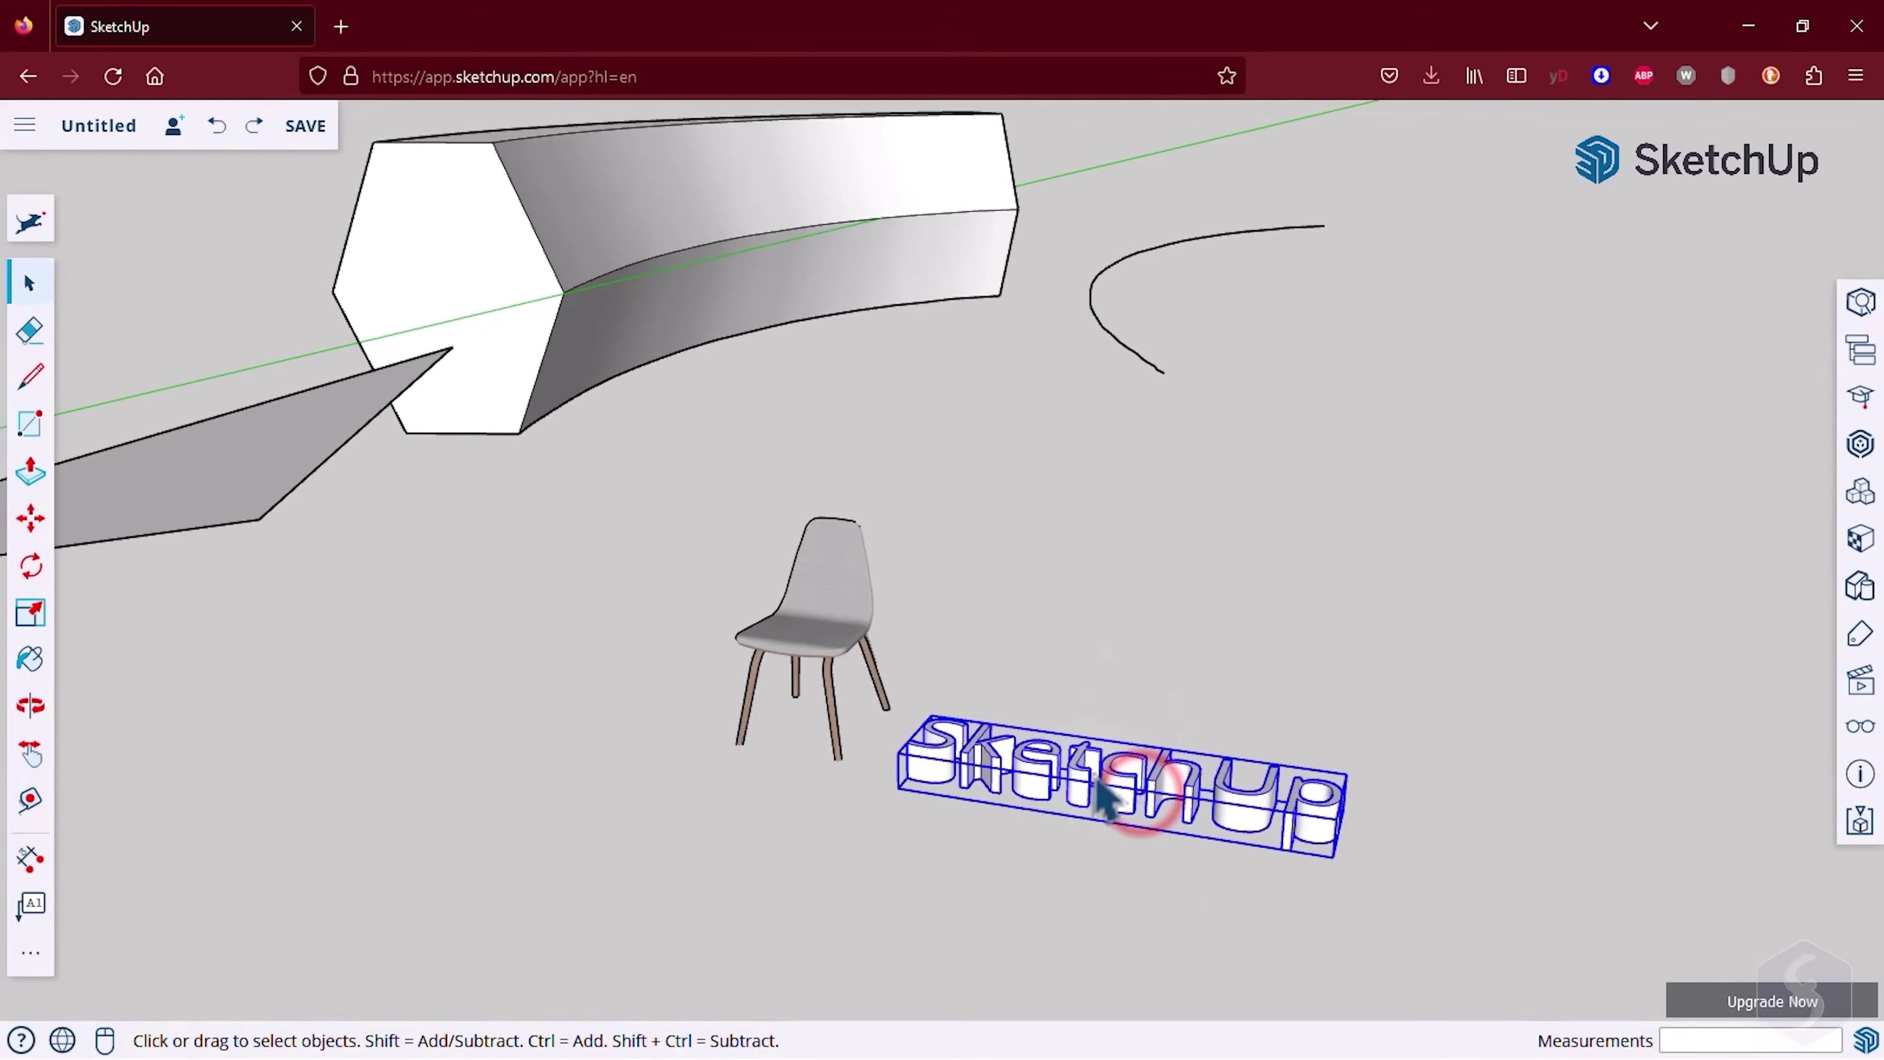
click(829, 661)
click(1076, 770)
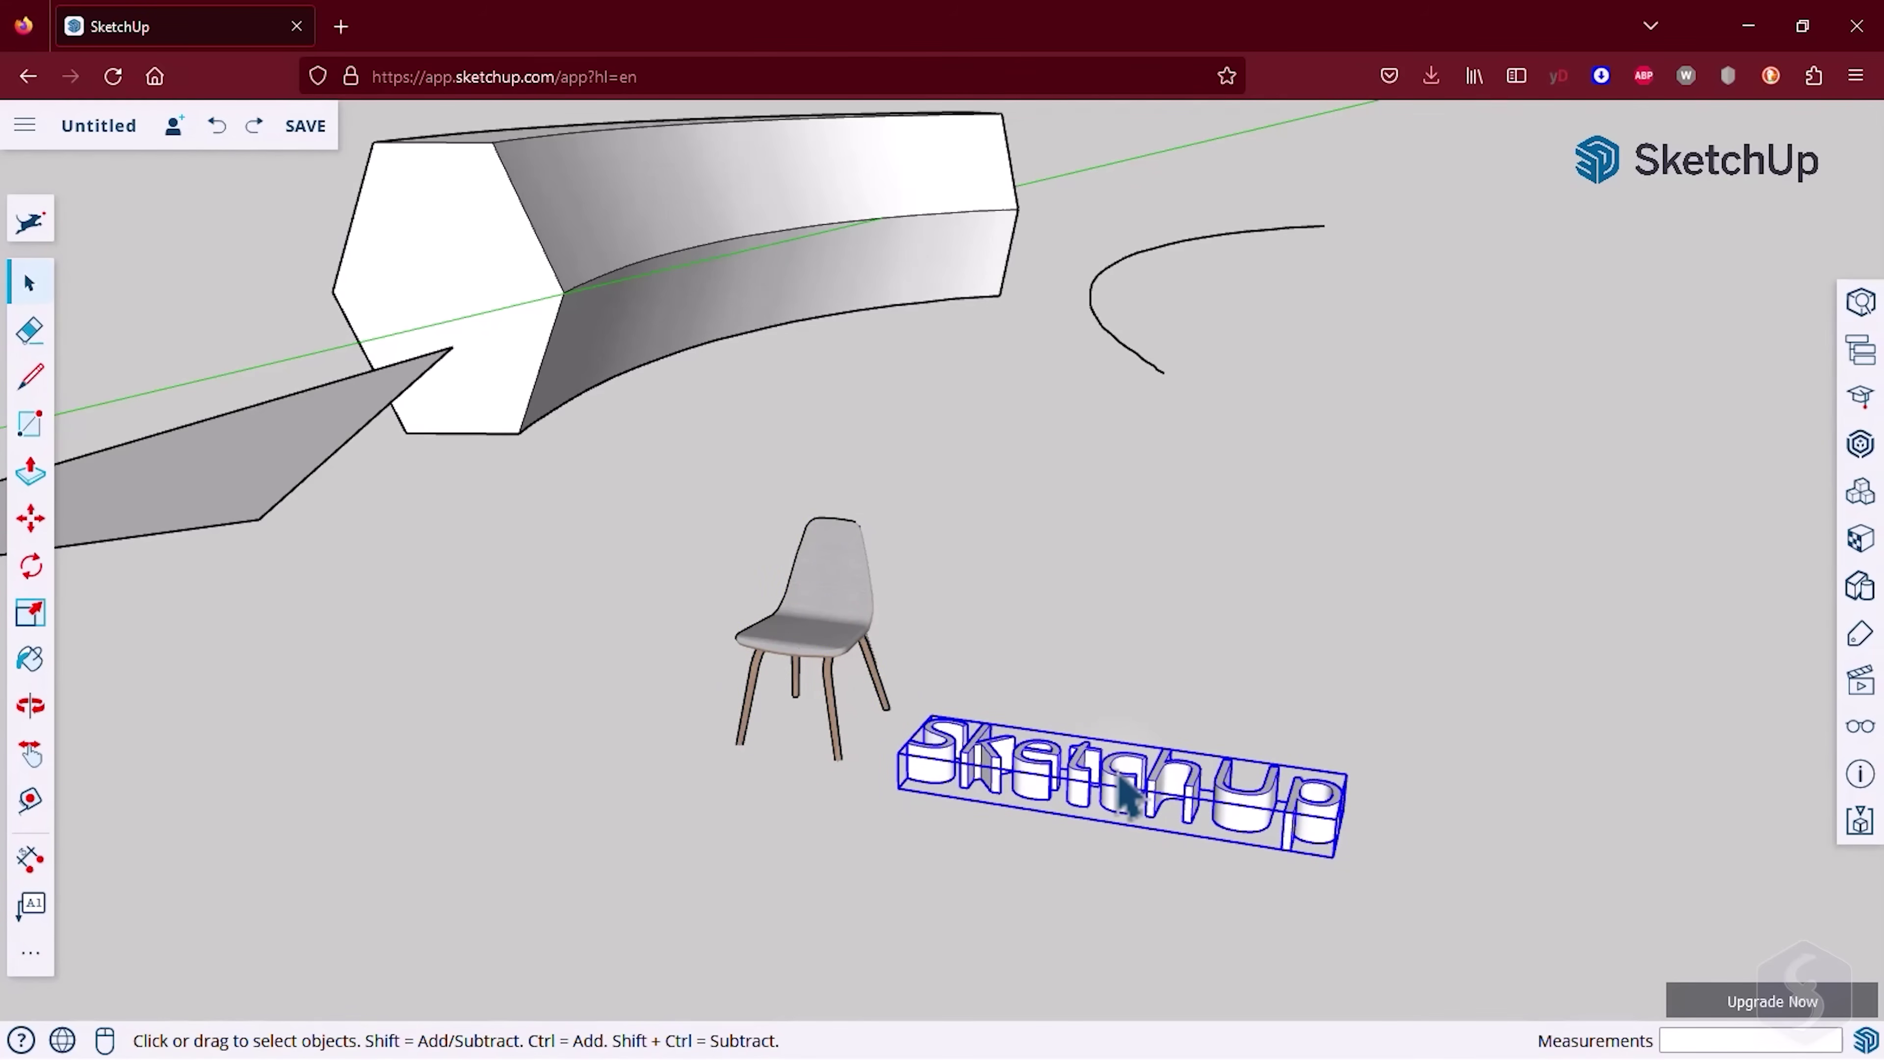
click(787, 638)
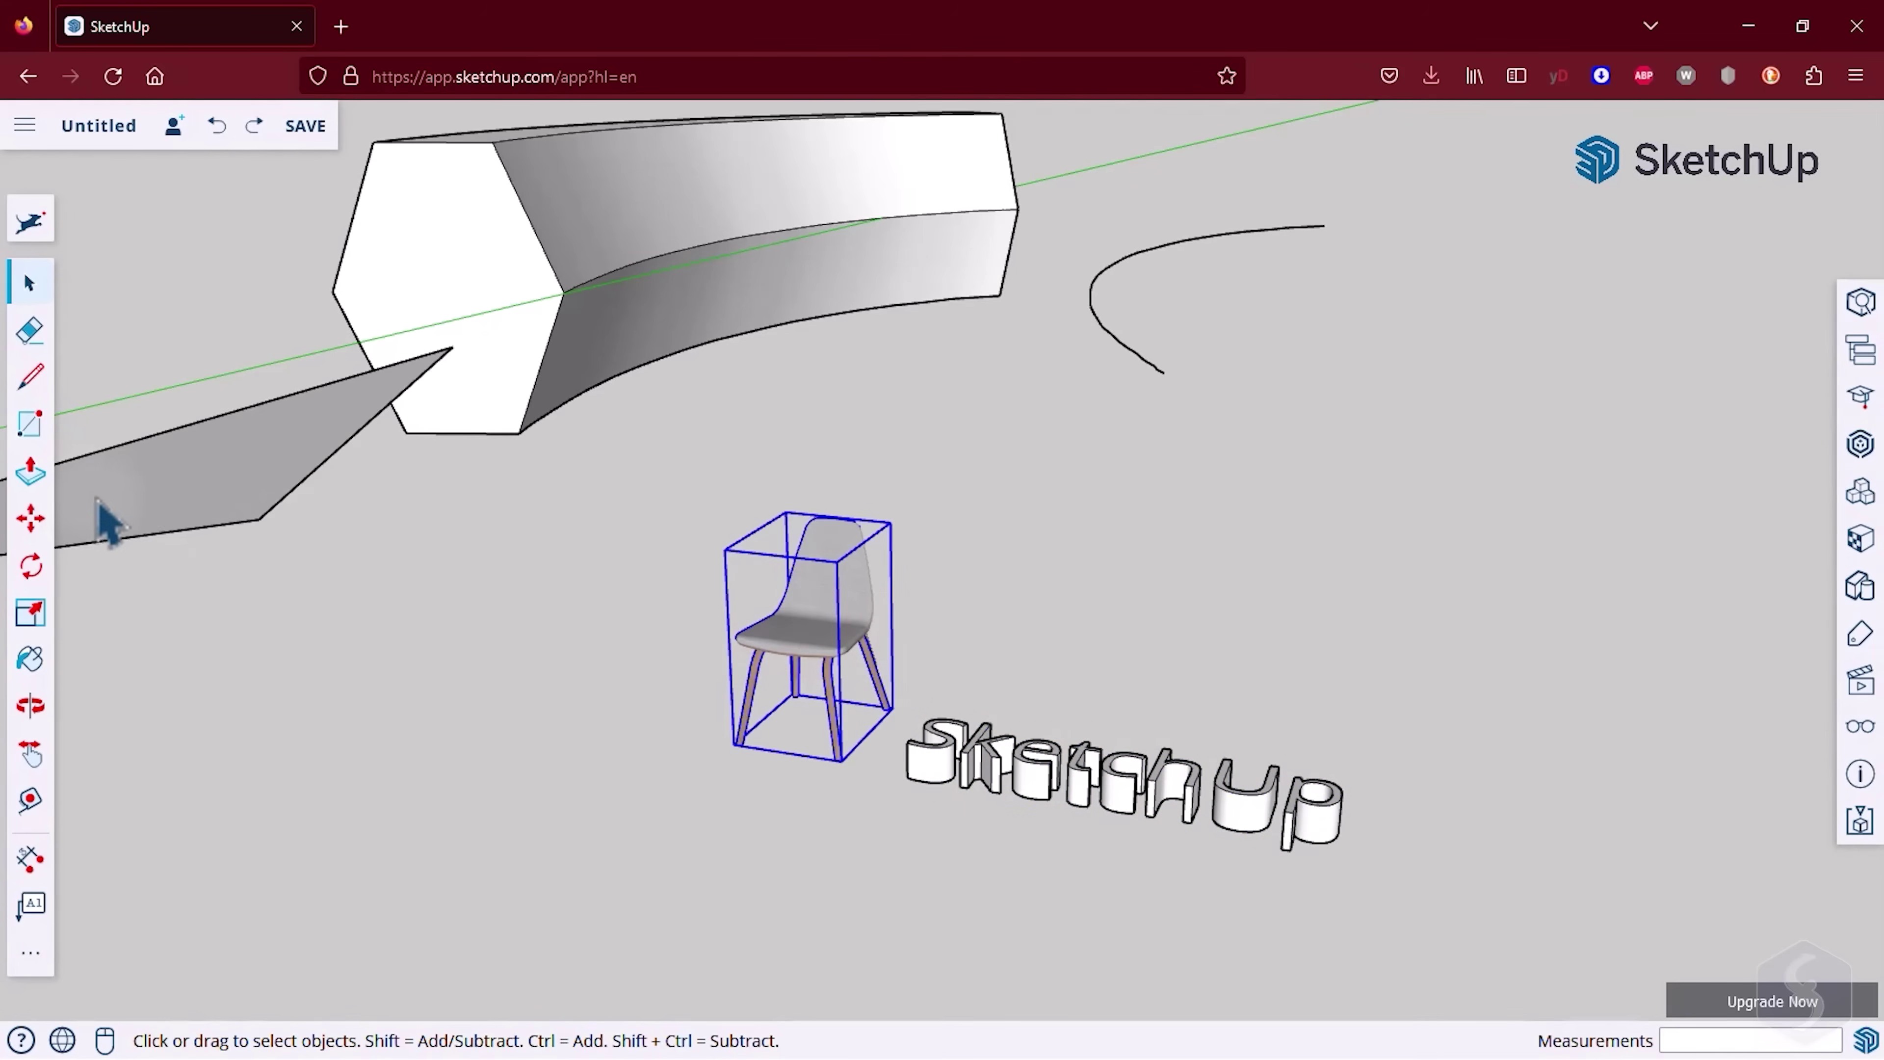
click(29, 517)
click(794, 645)
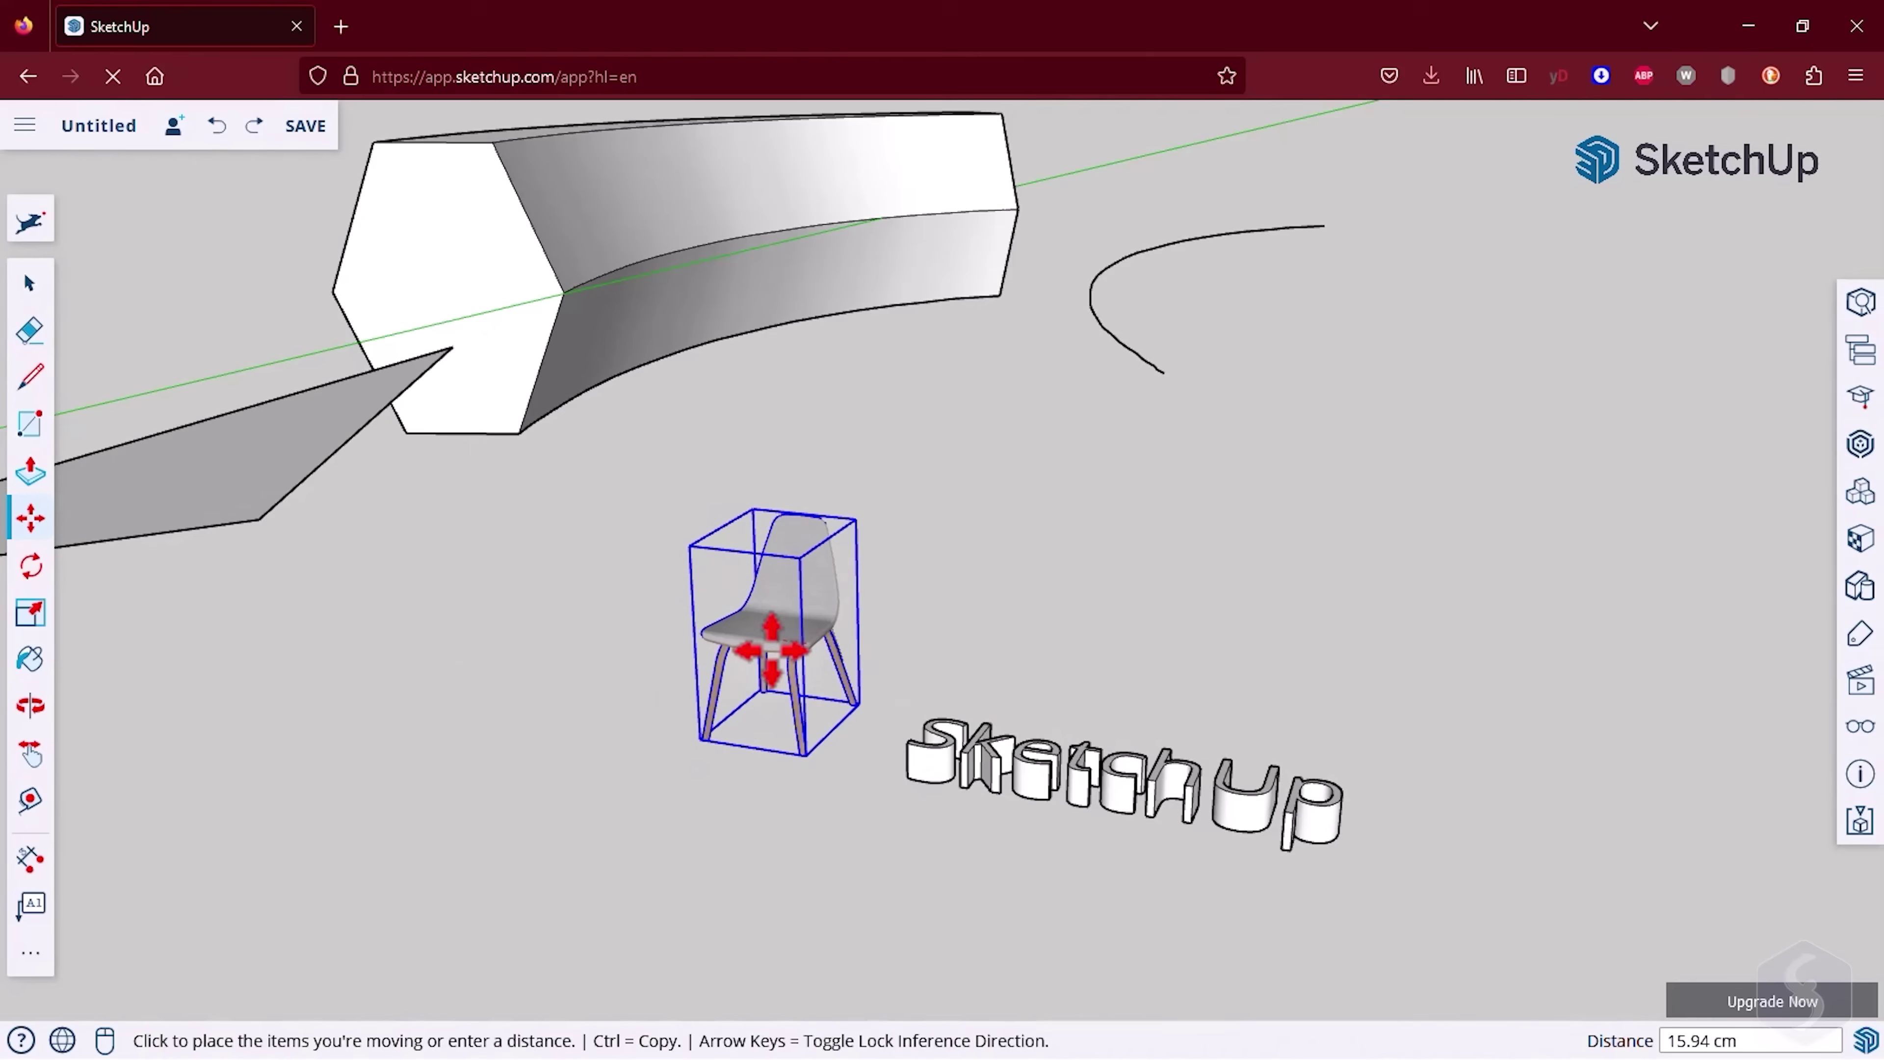
click(756, 642)
- Select the letter p and start moving it to the right
drag(1508, 918, 1350, 734)
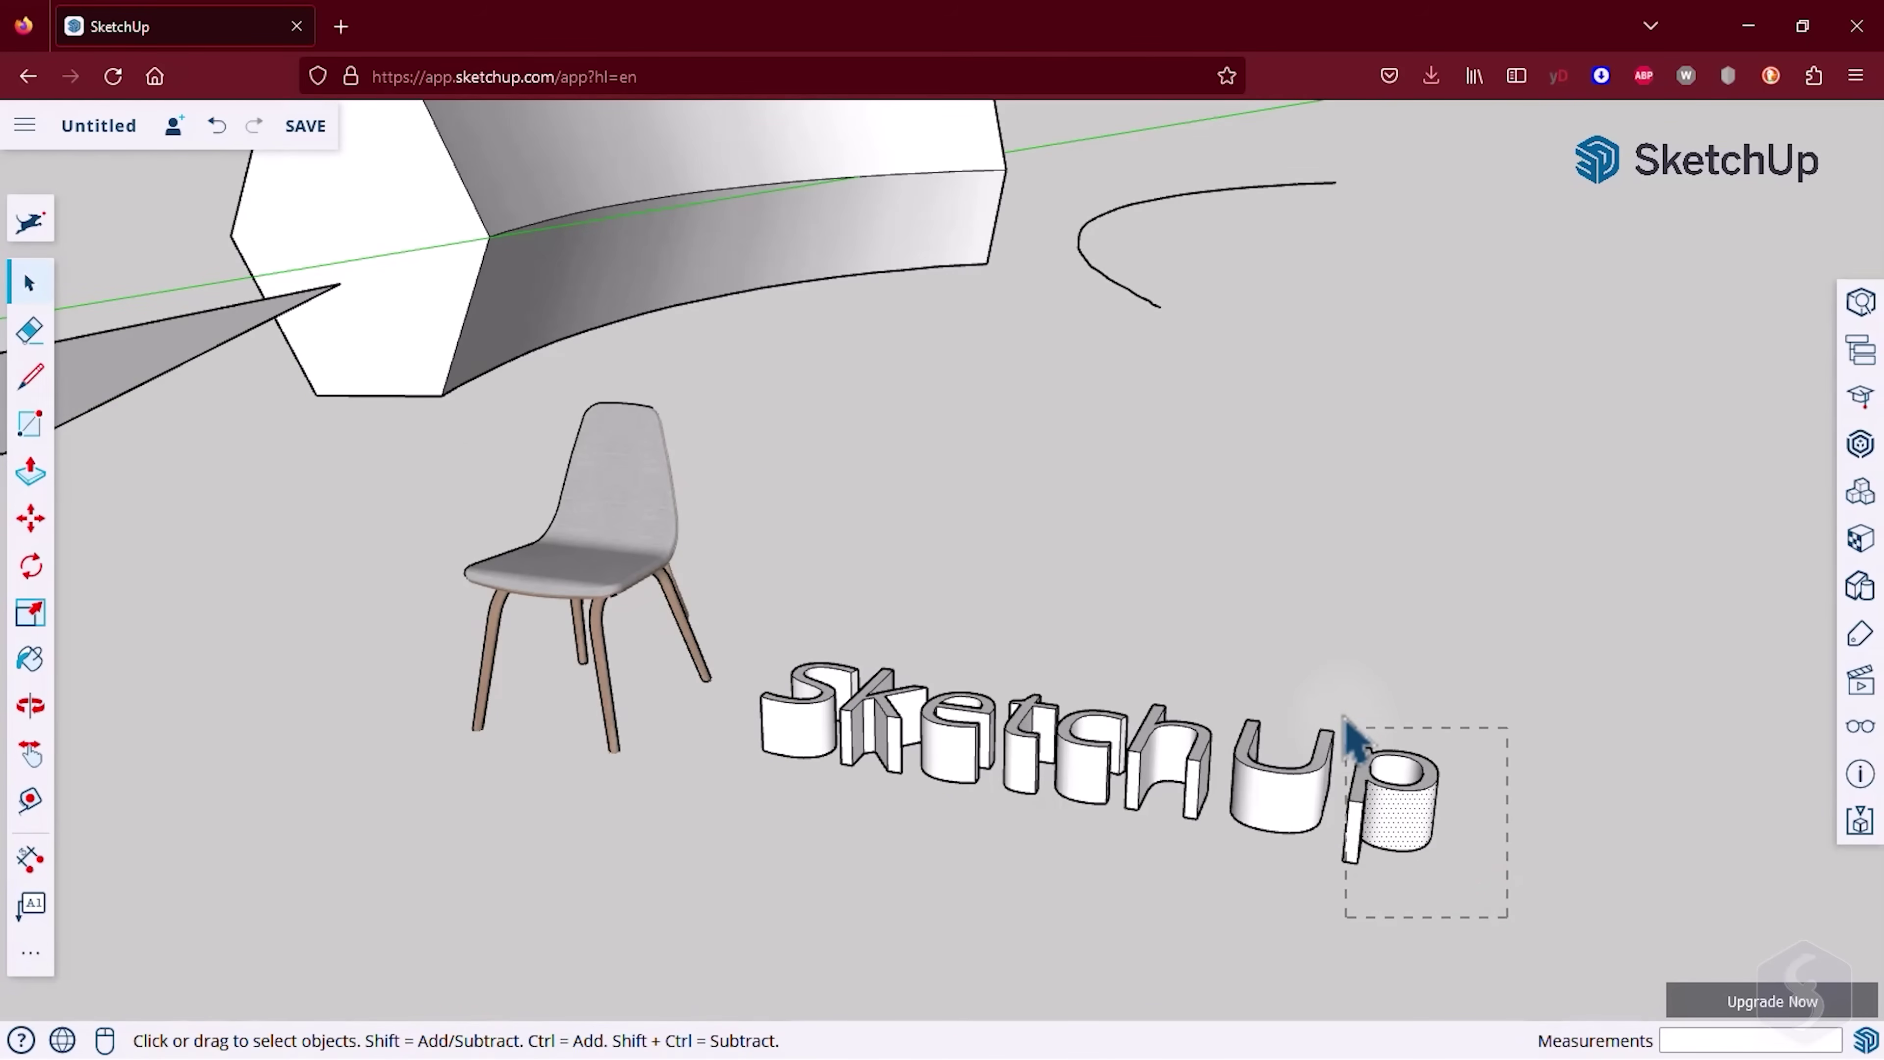
click(30, 517)
click(1409, 792)
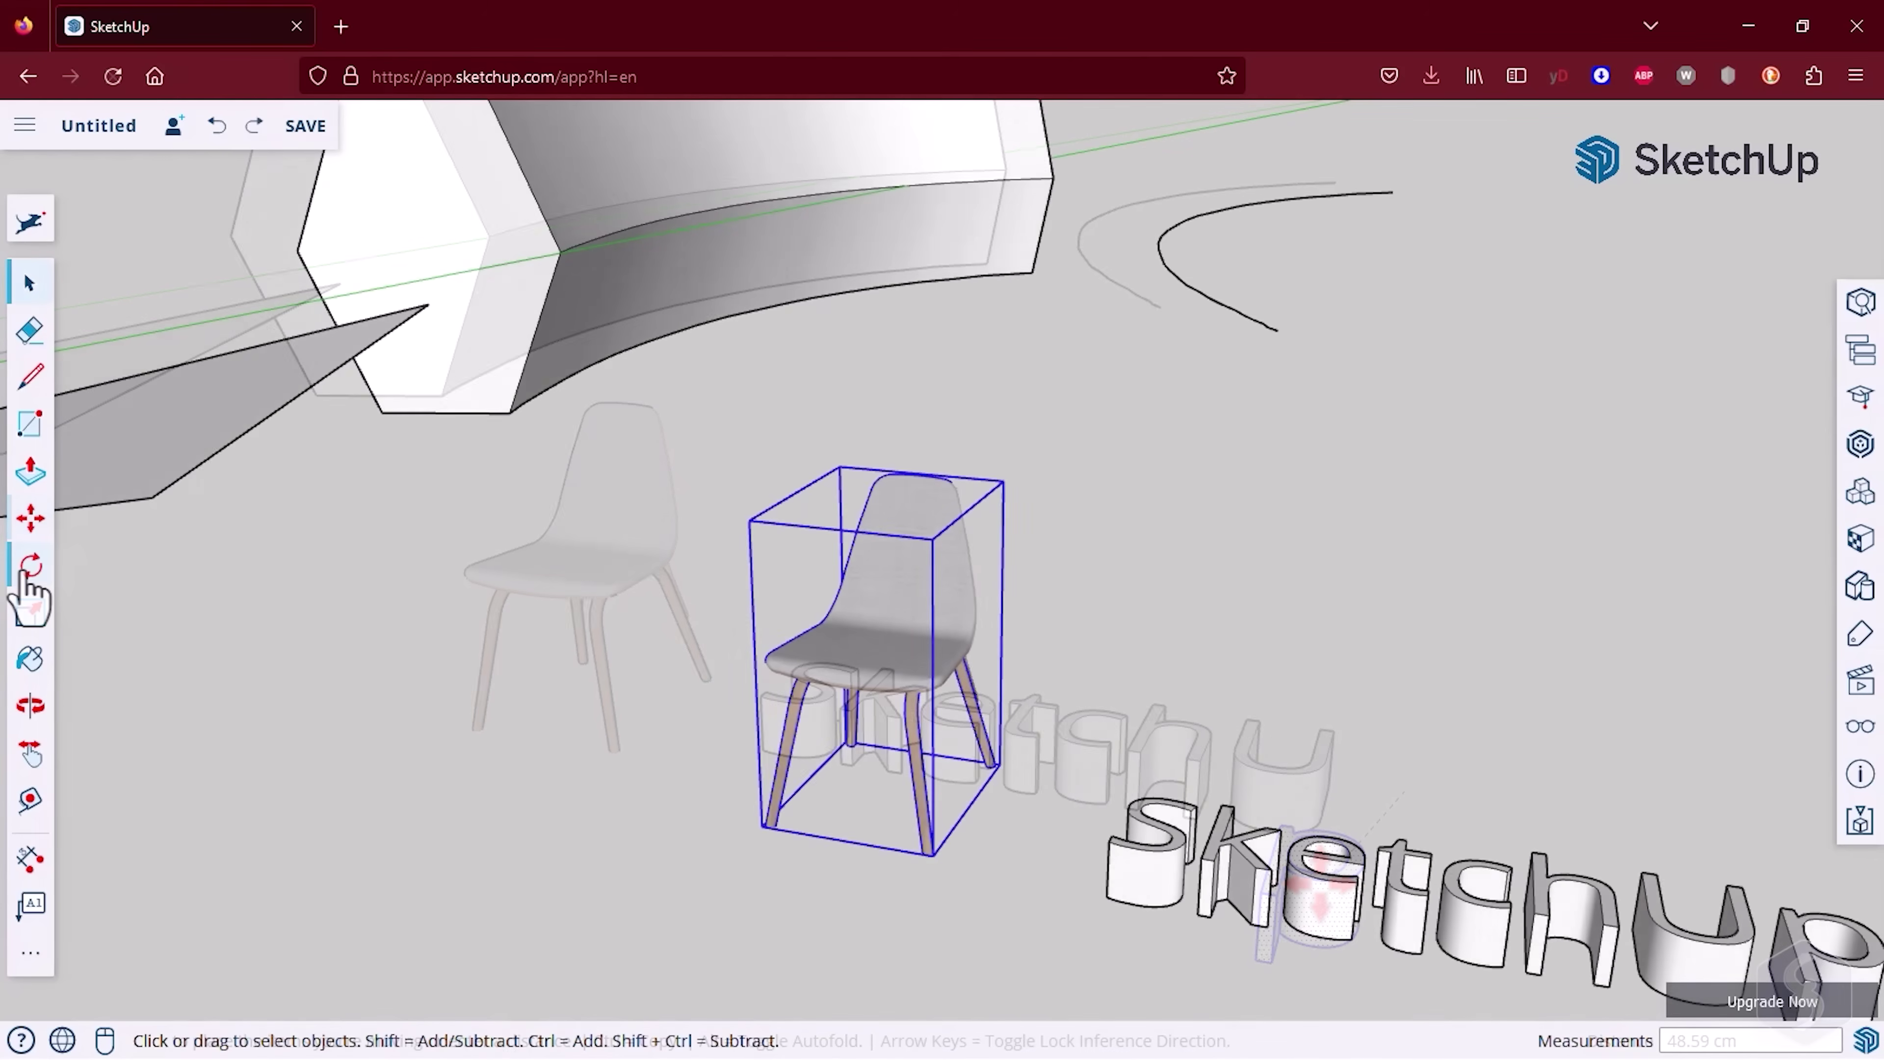
- Rotate the chair on a vertical plane, locked with the Right arrow, tipping it backward
click(29, 567)
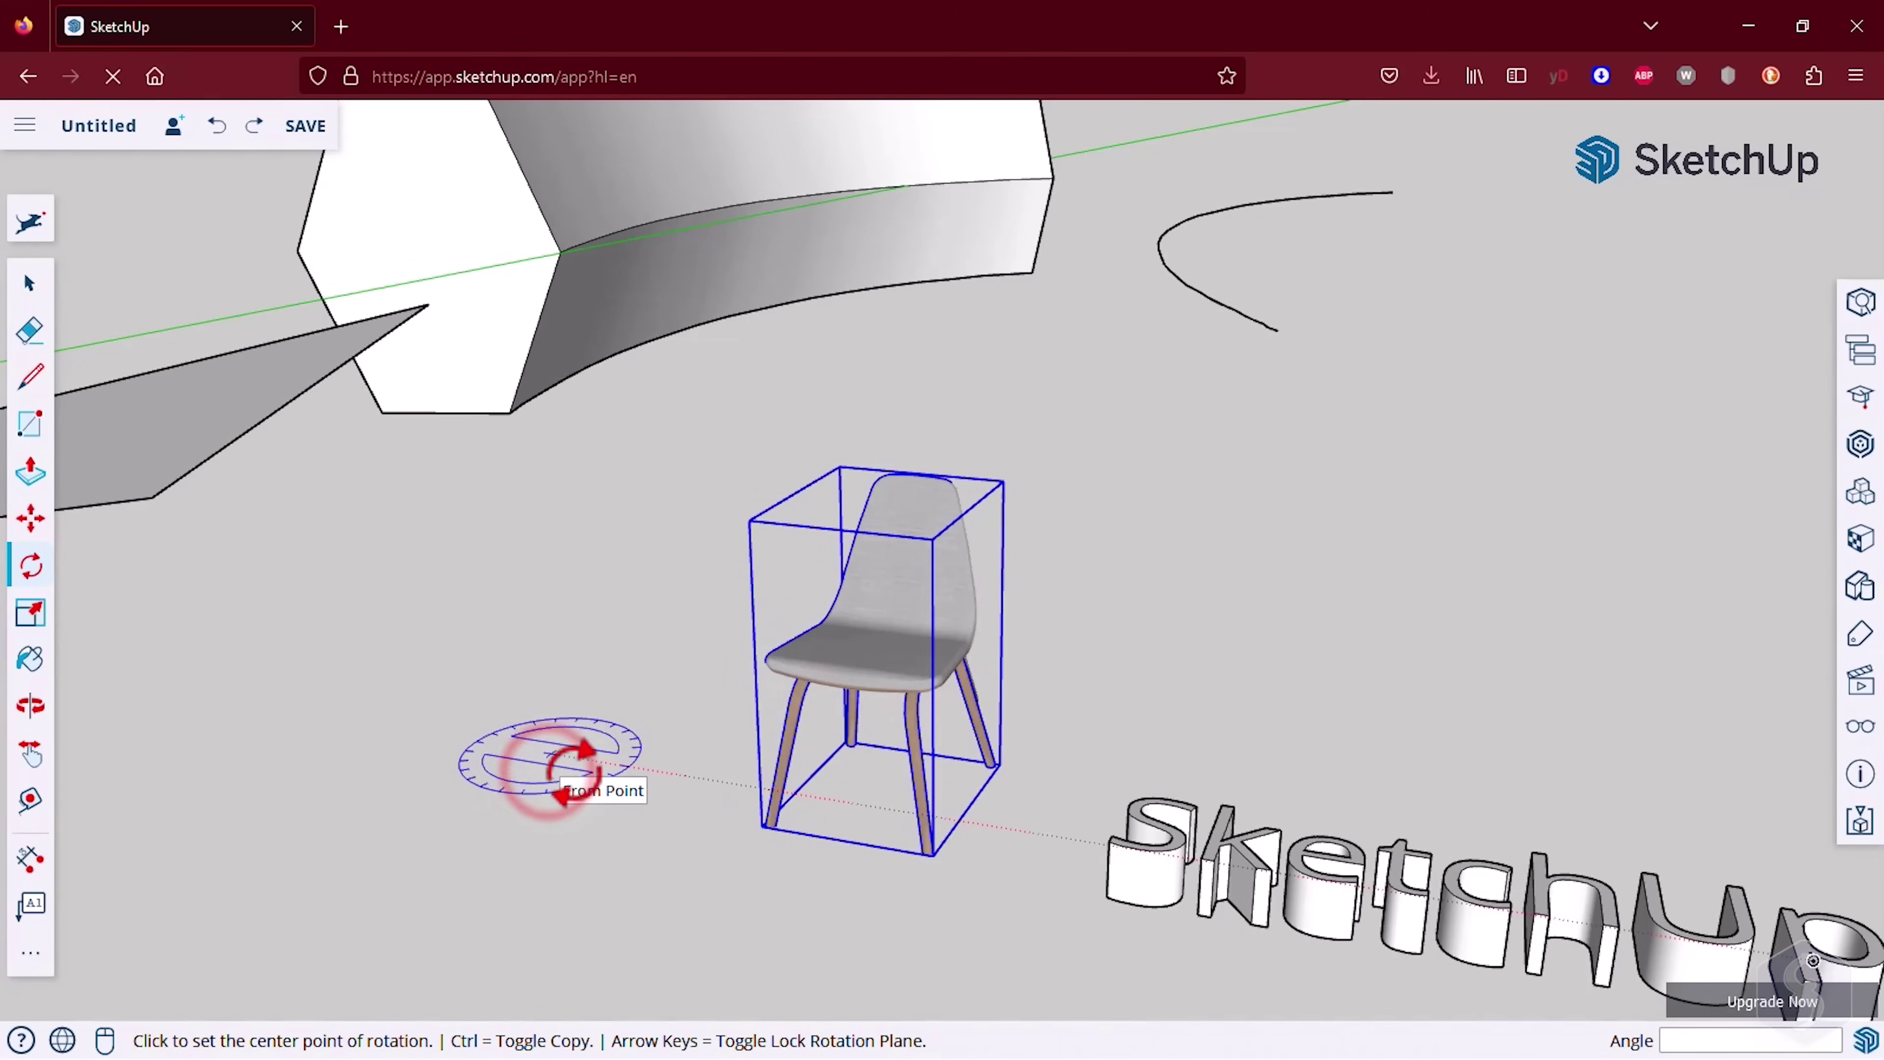
click(551, 753)
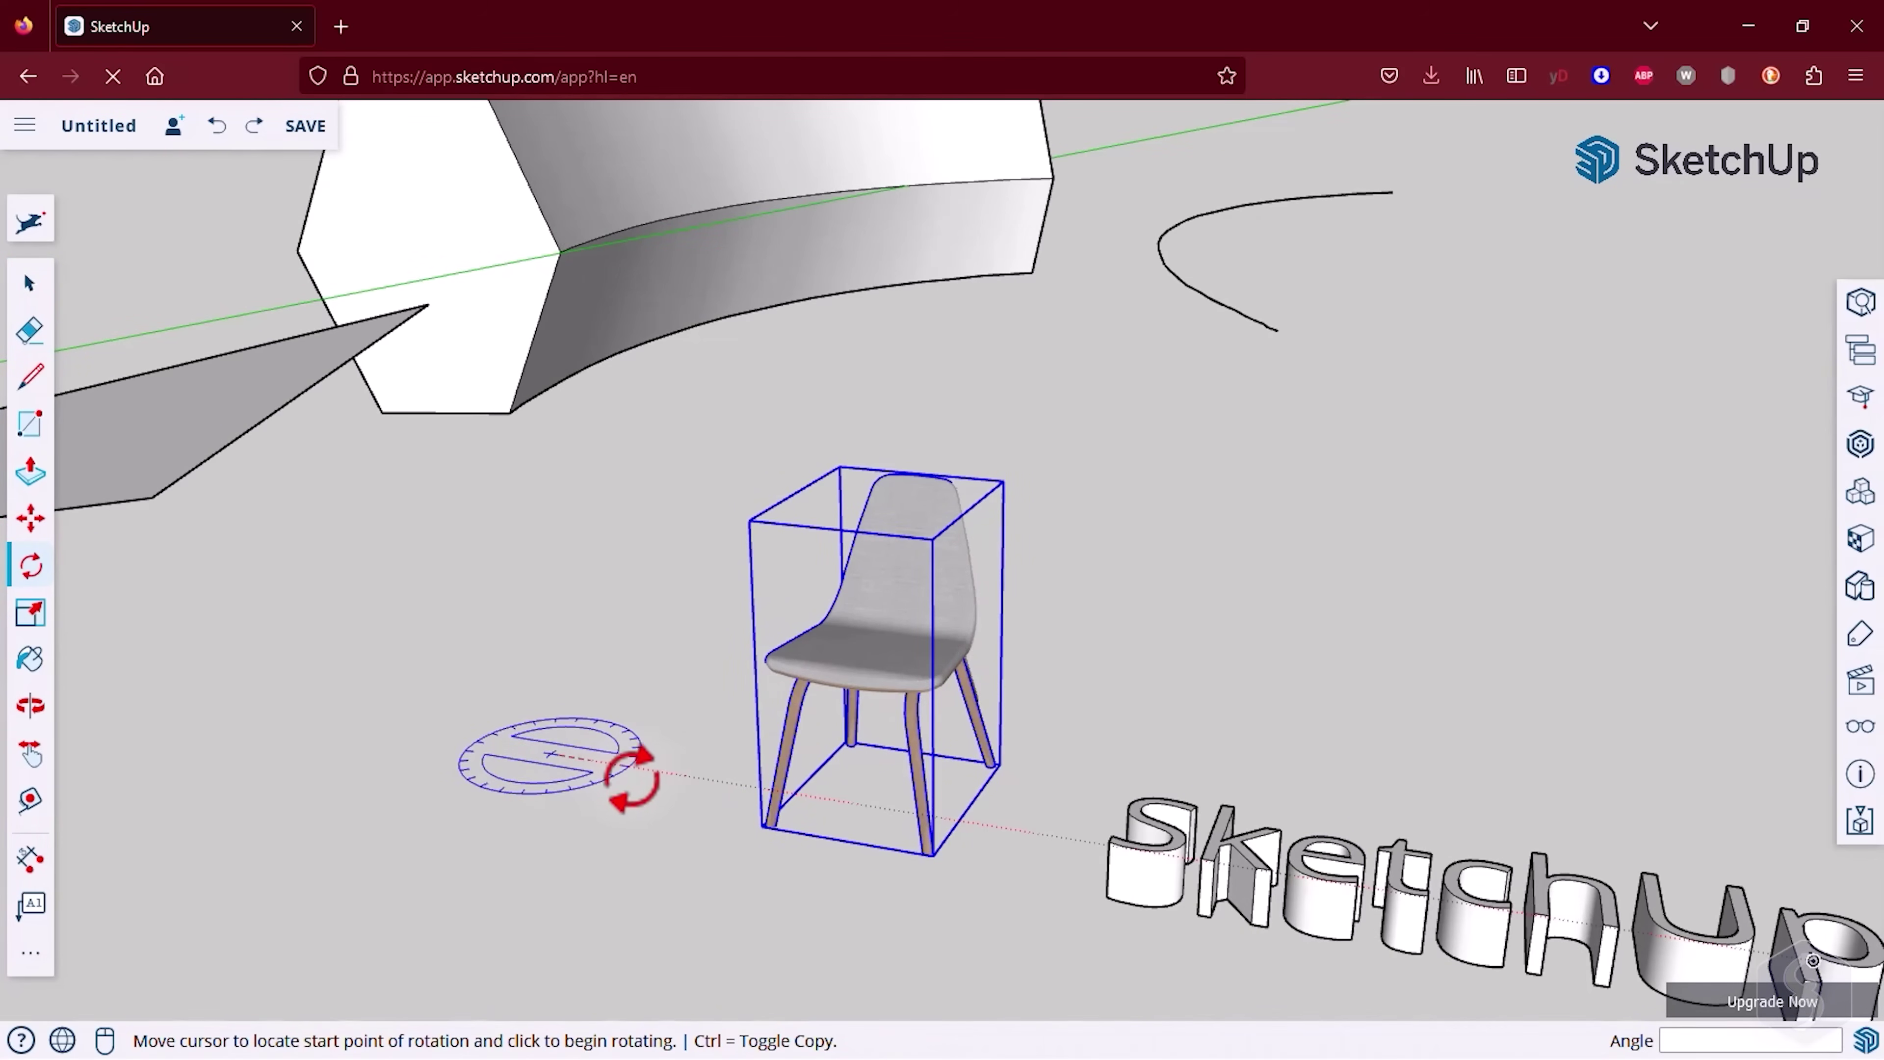
click(695, 775)
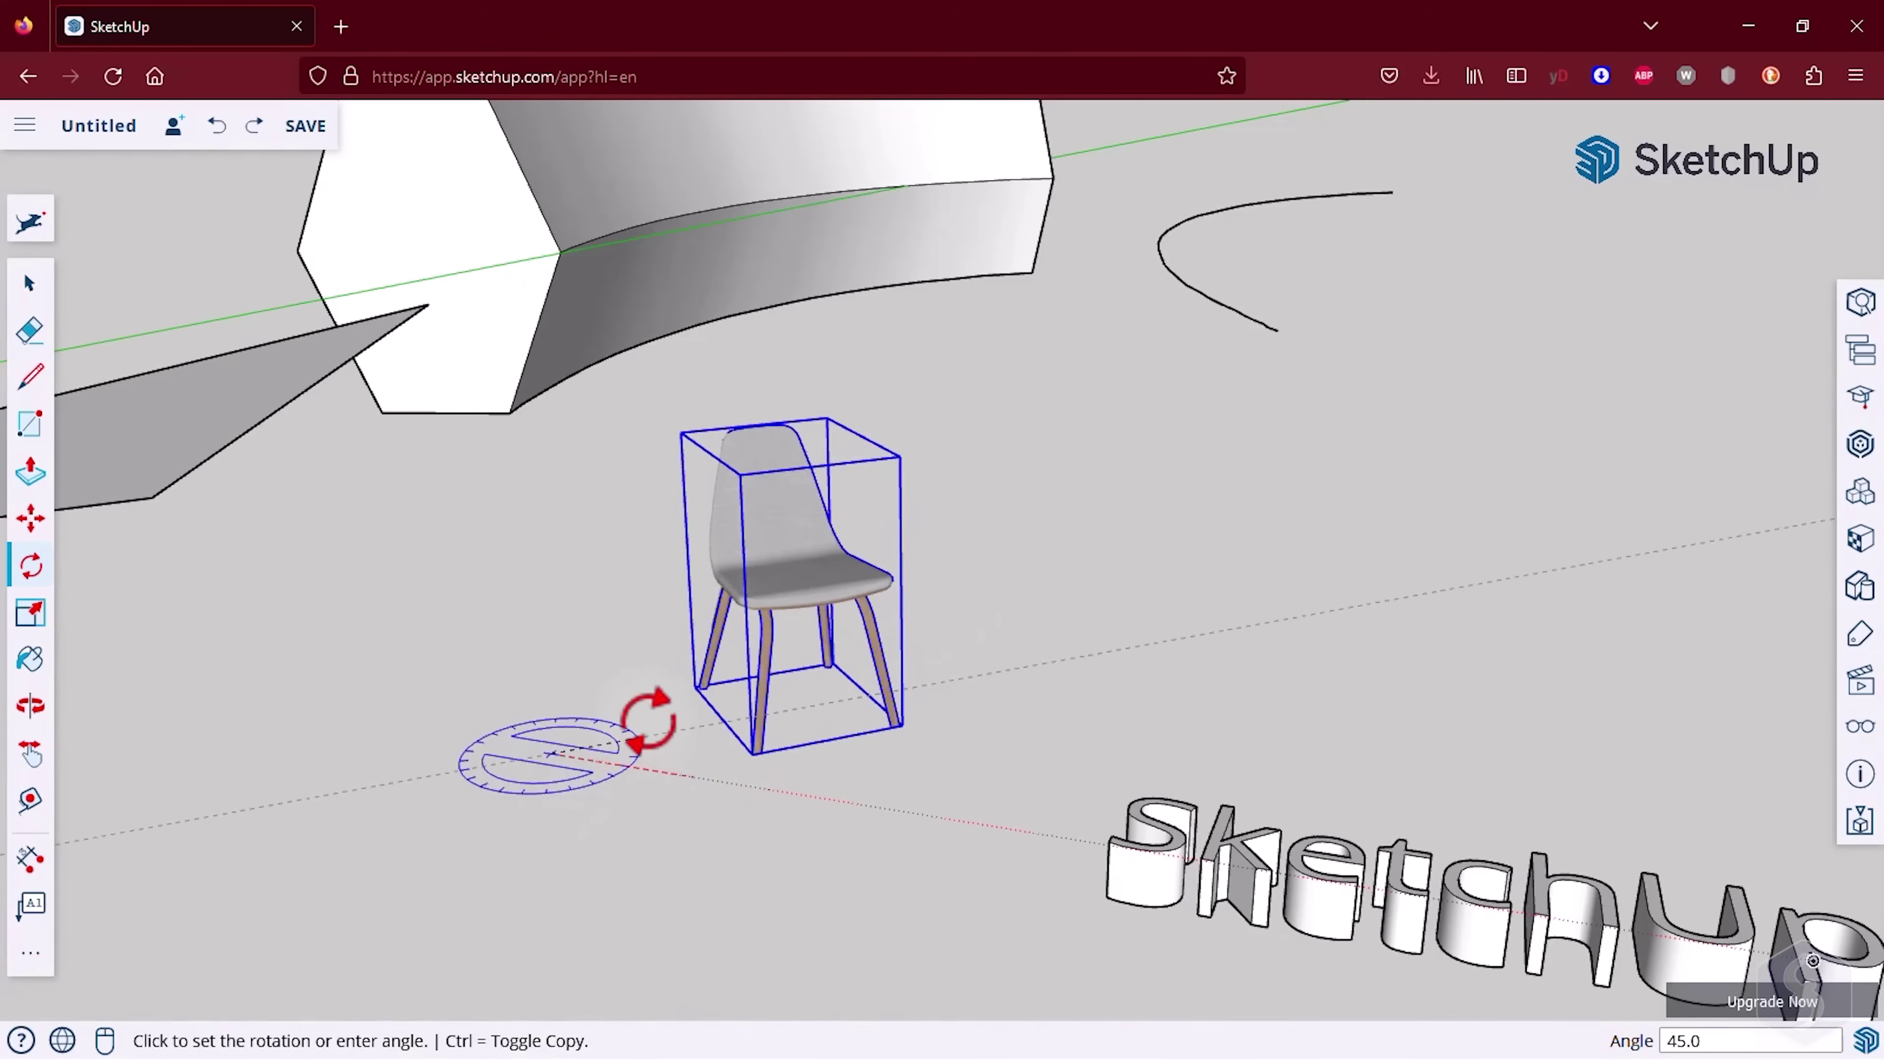
key(Escape)
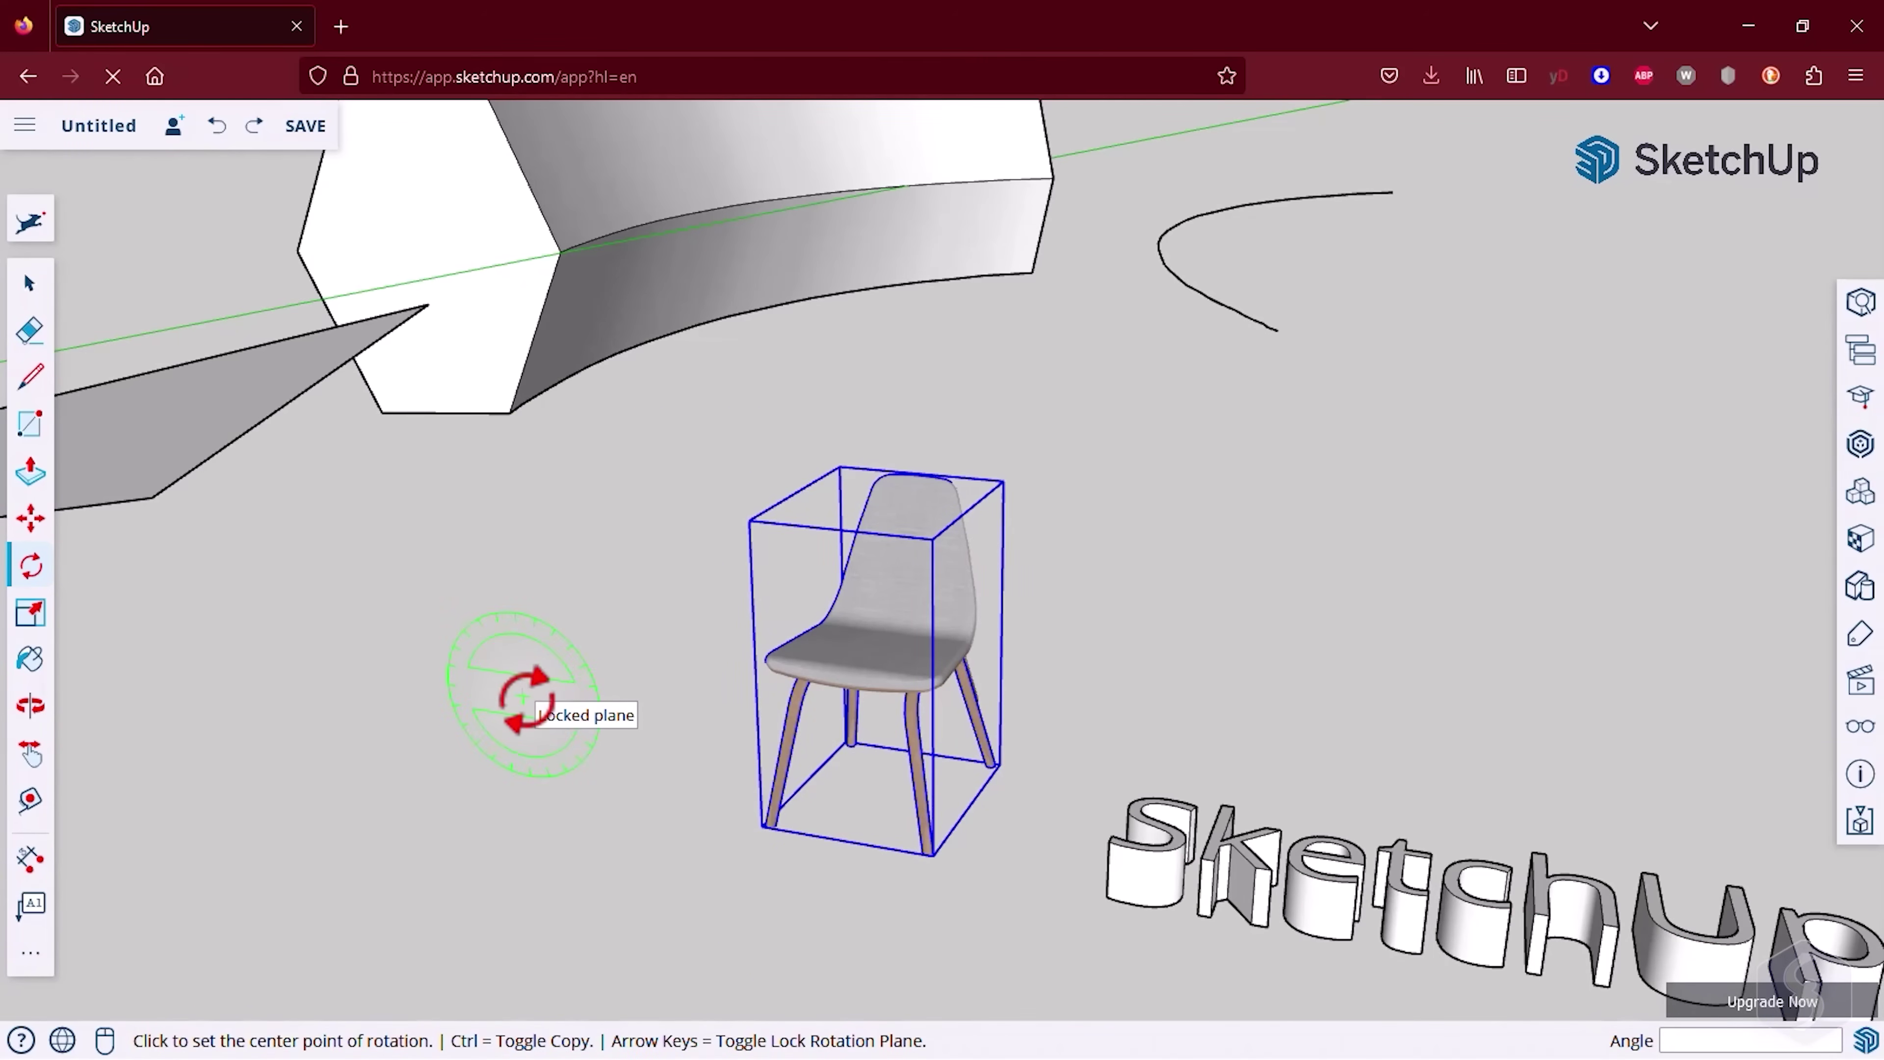
key(Right)
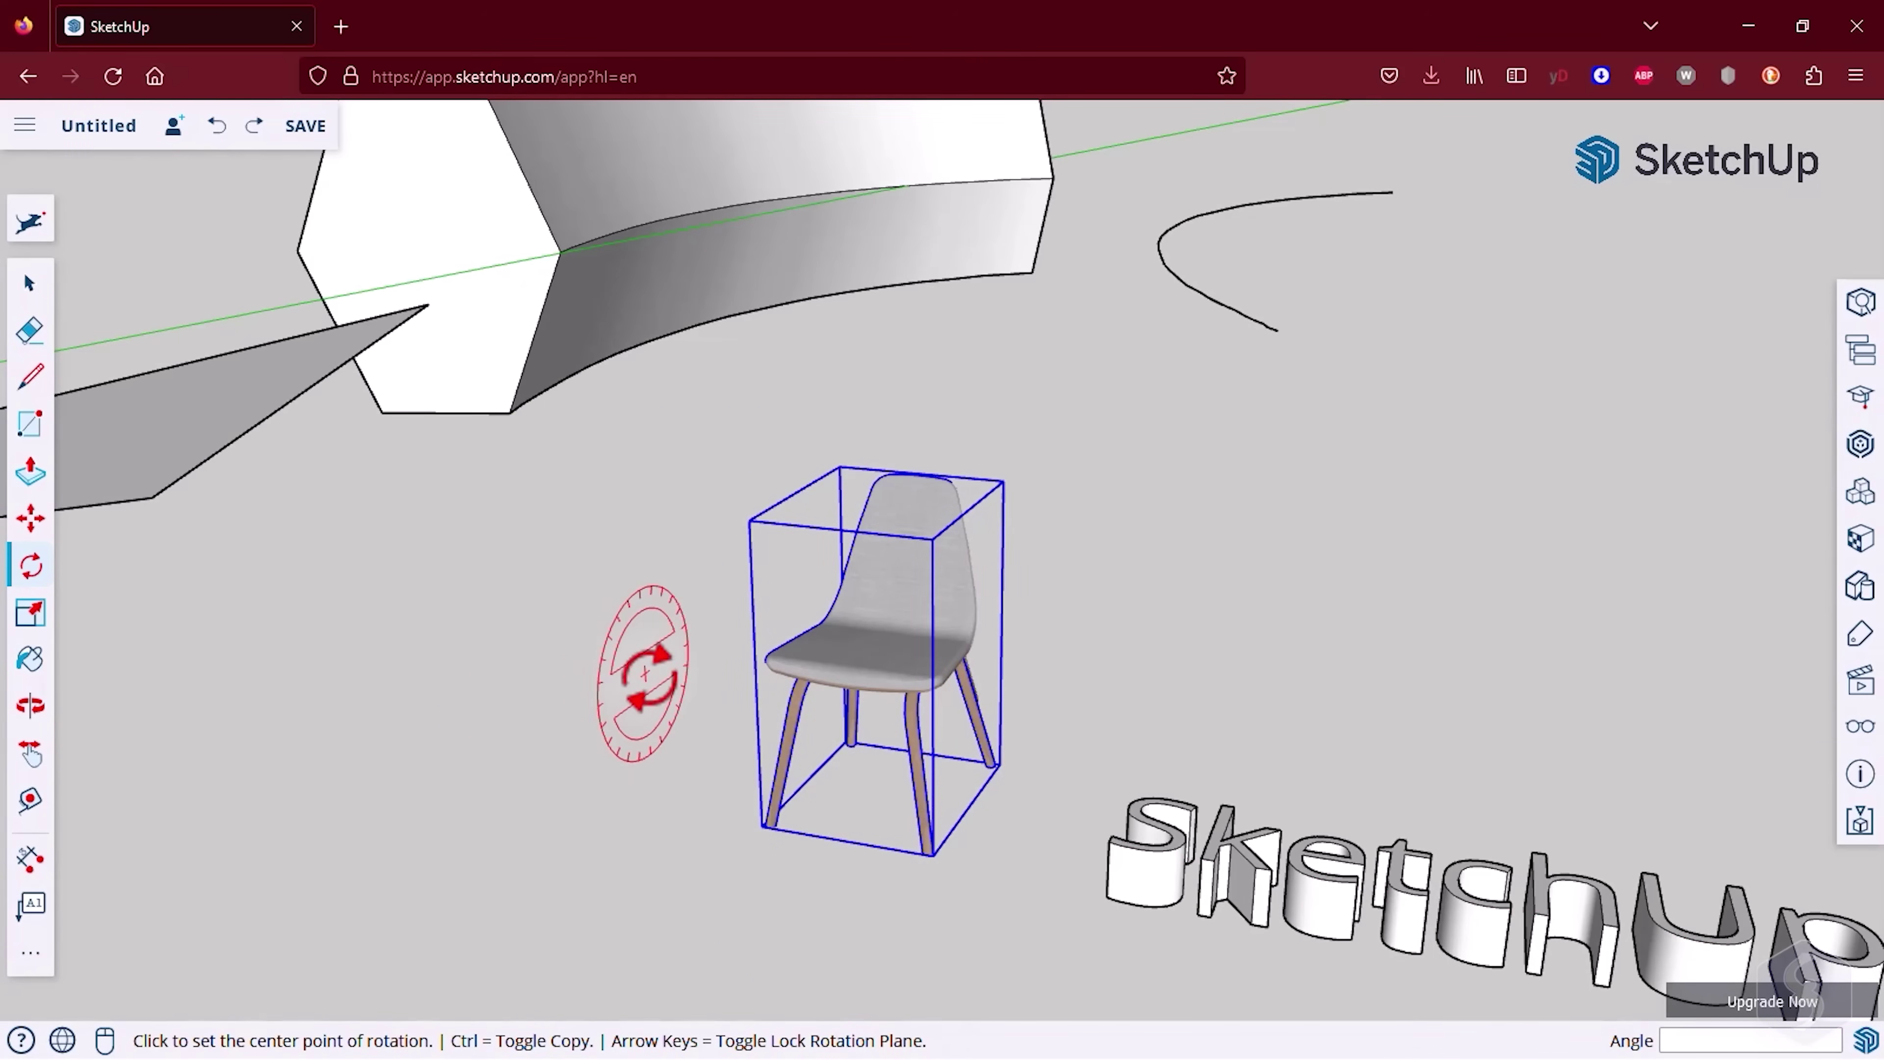
click(644, 672)
click(654, 815)
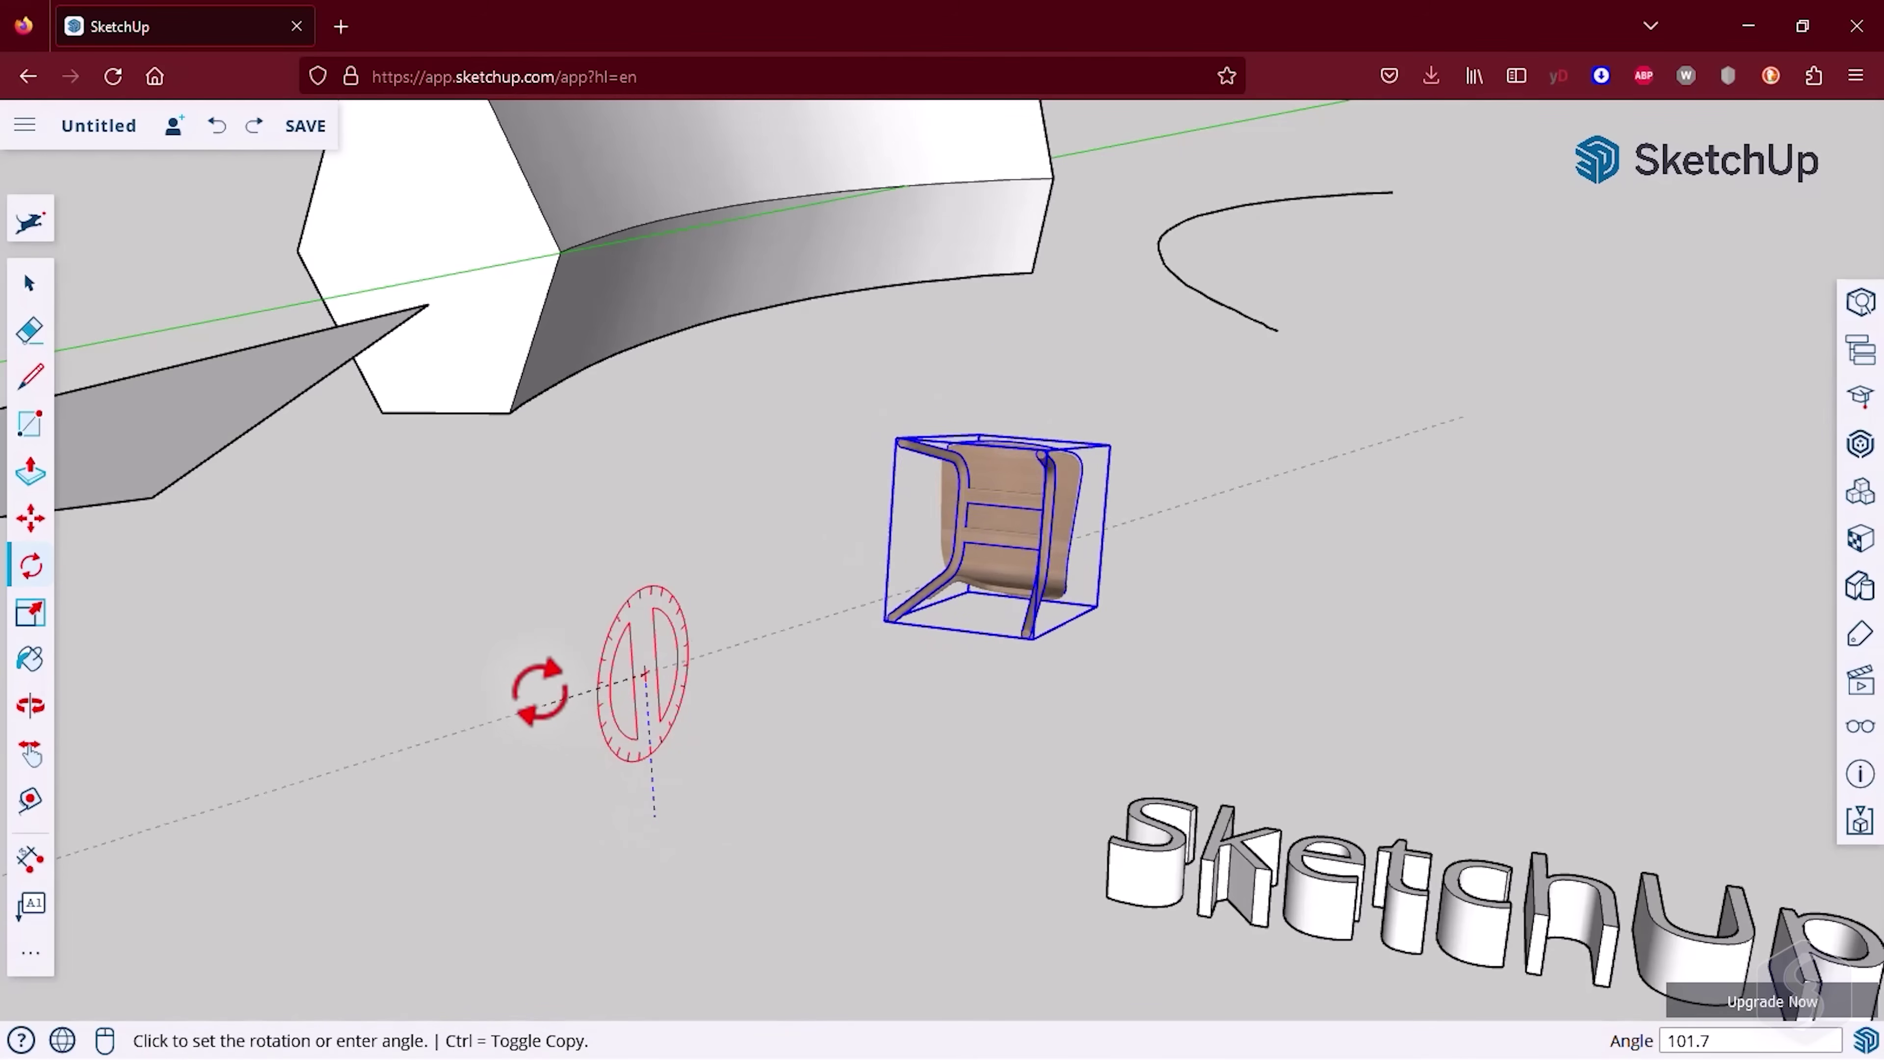
- Back out of the rotation leaving the chair upright, then scale it narrower with Scale
click(523, 657)
key(space)
click(29, 613)
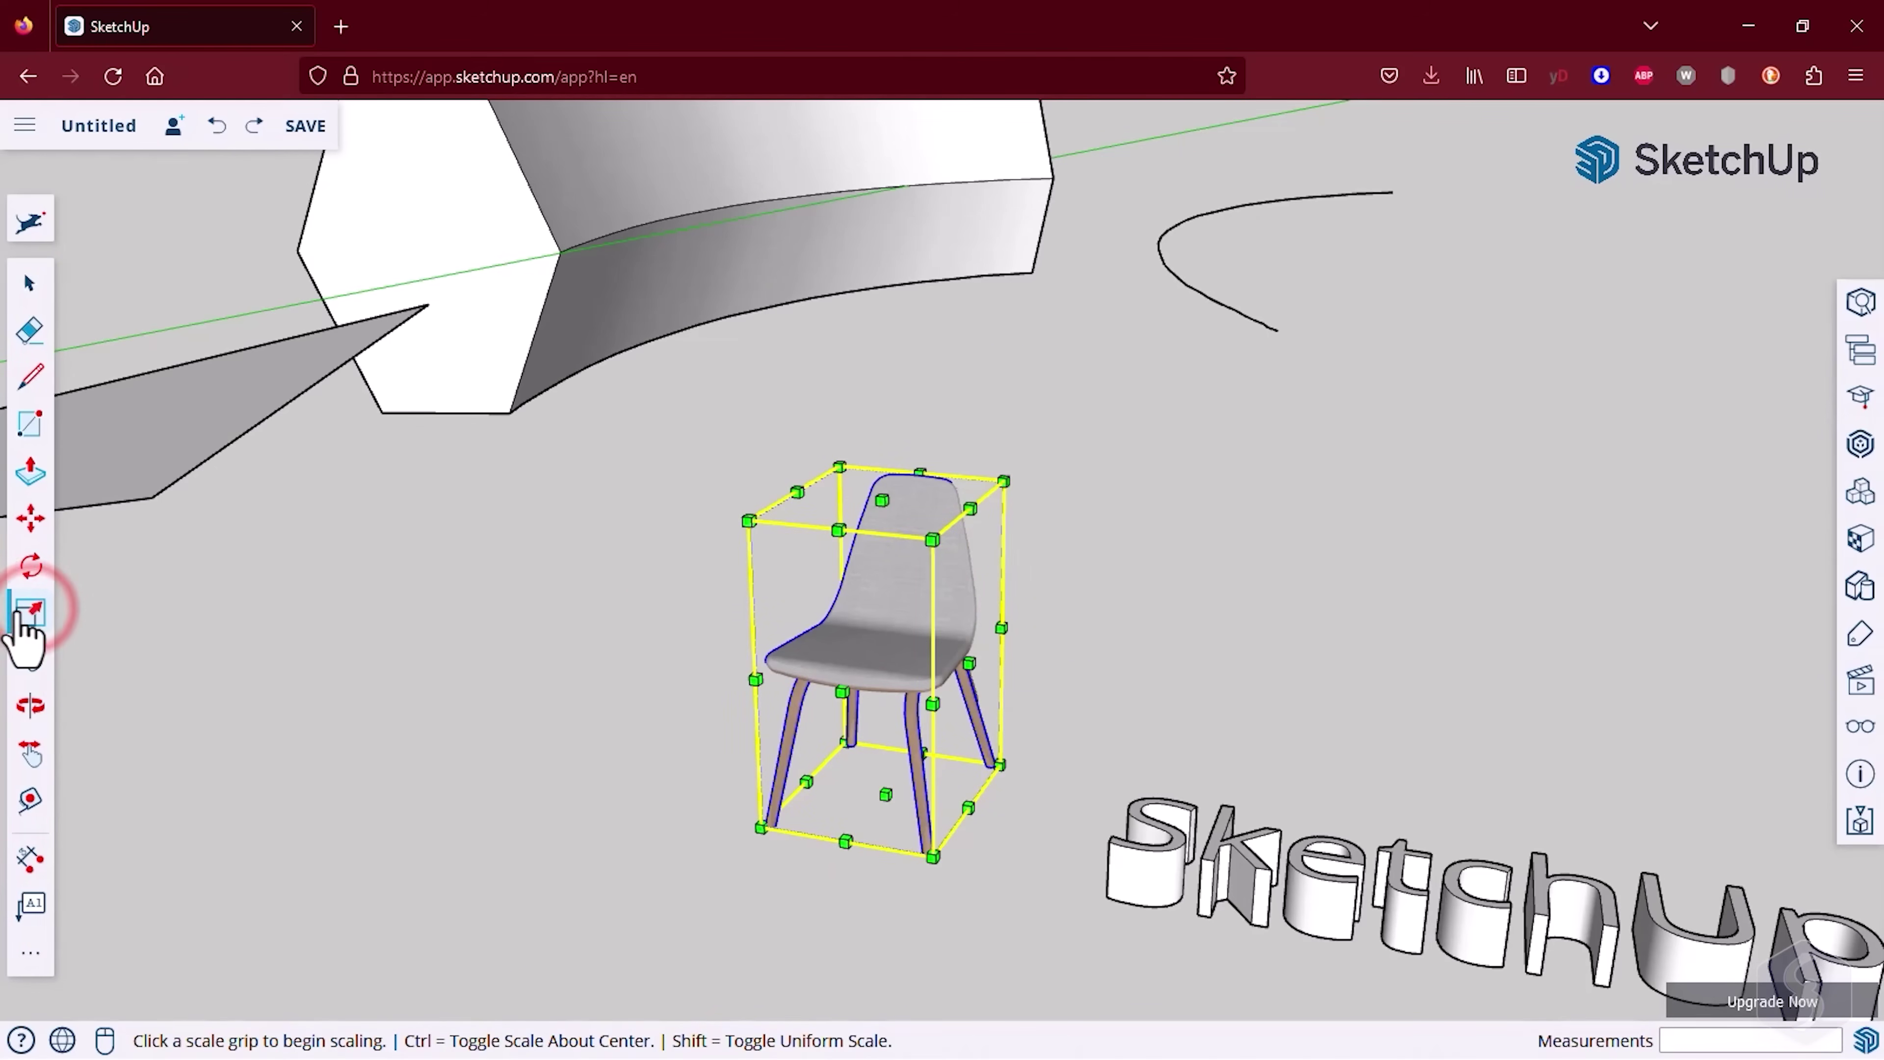
click(969, 664)
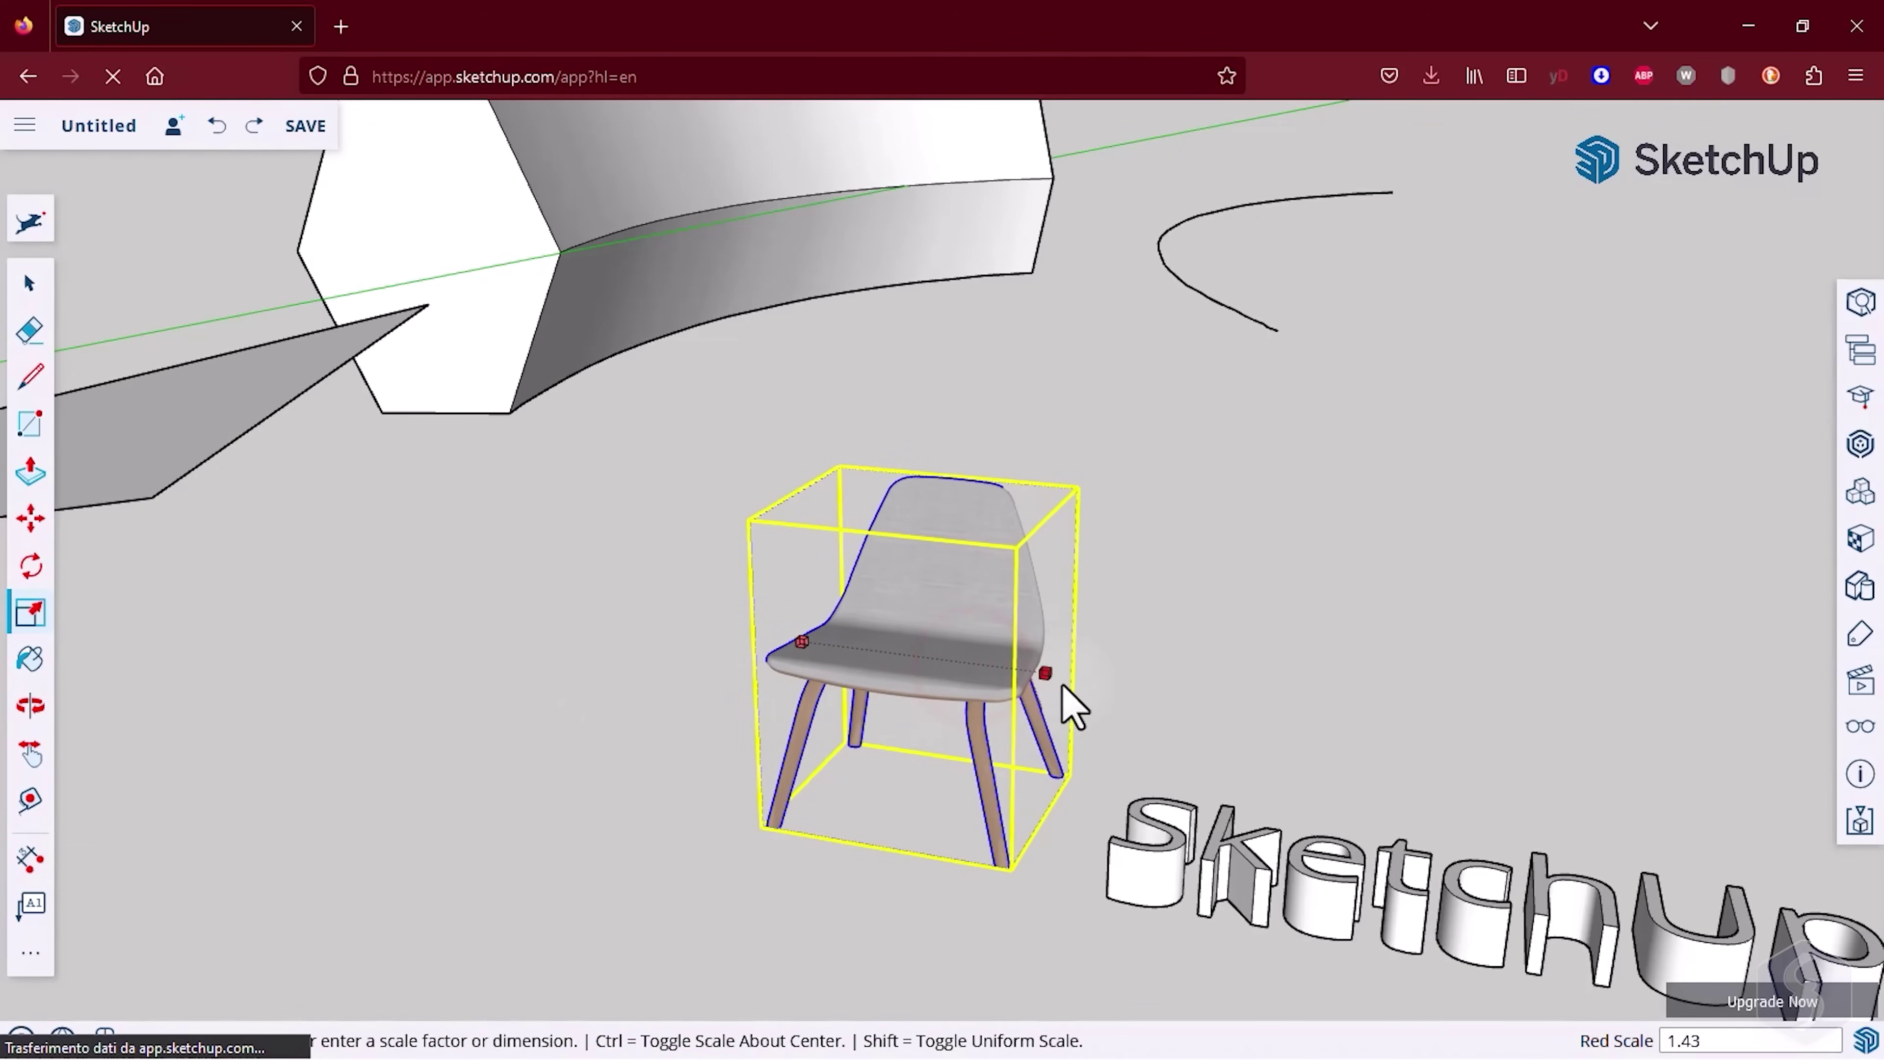
click(968, 669)
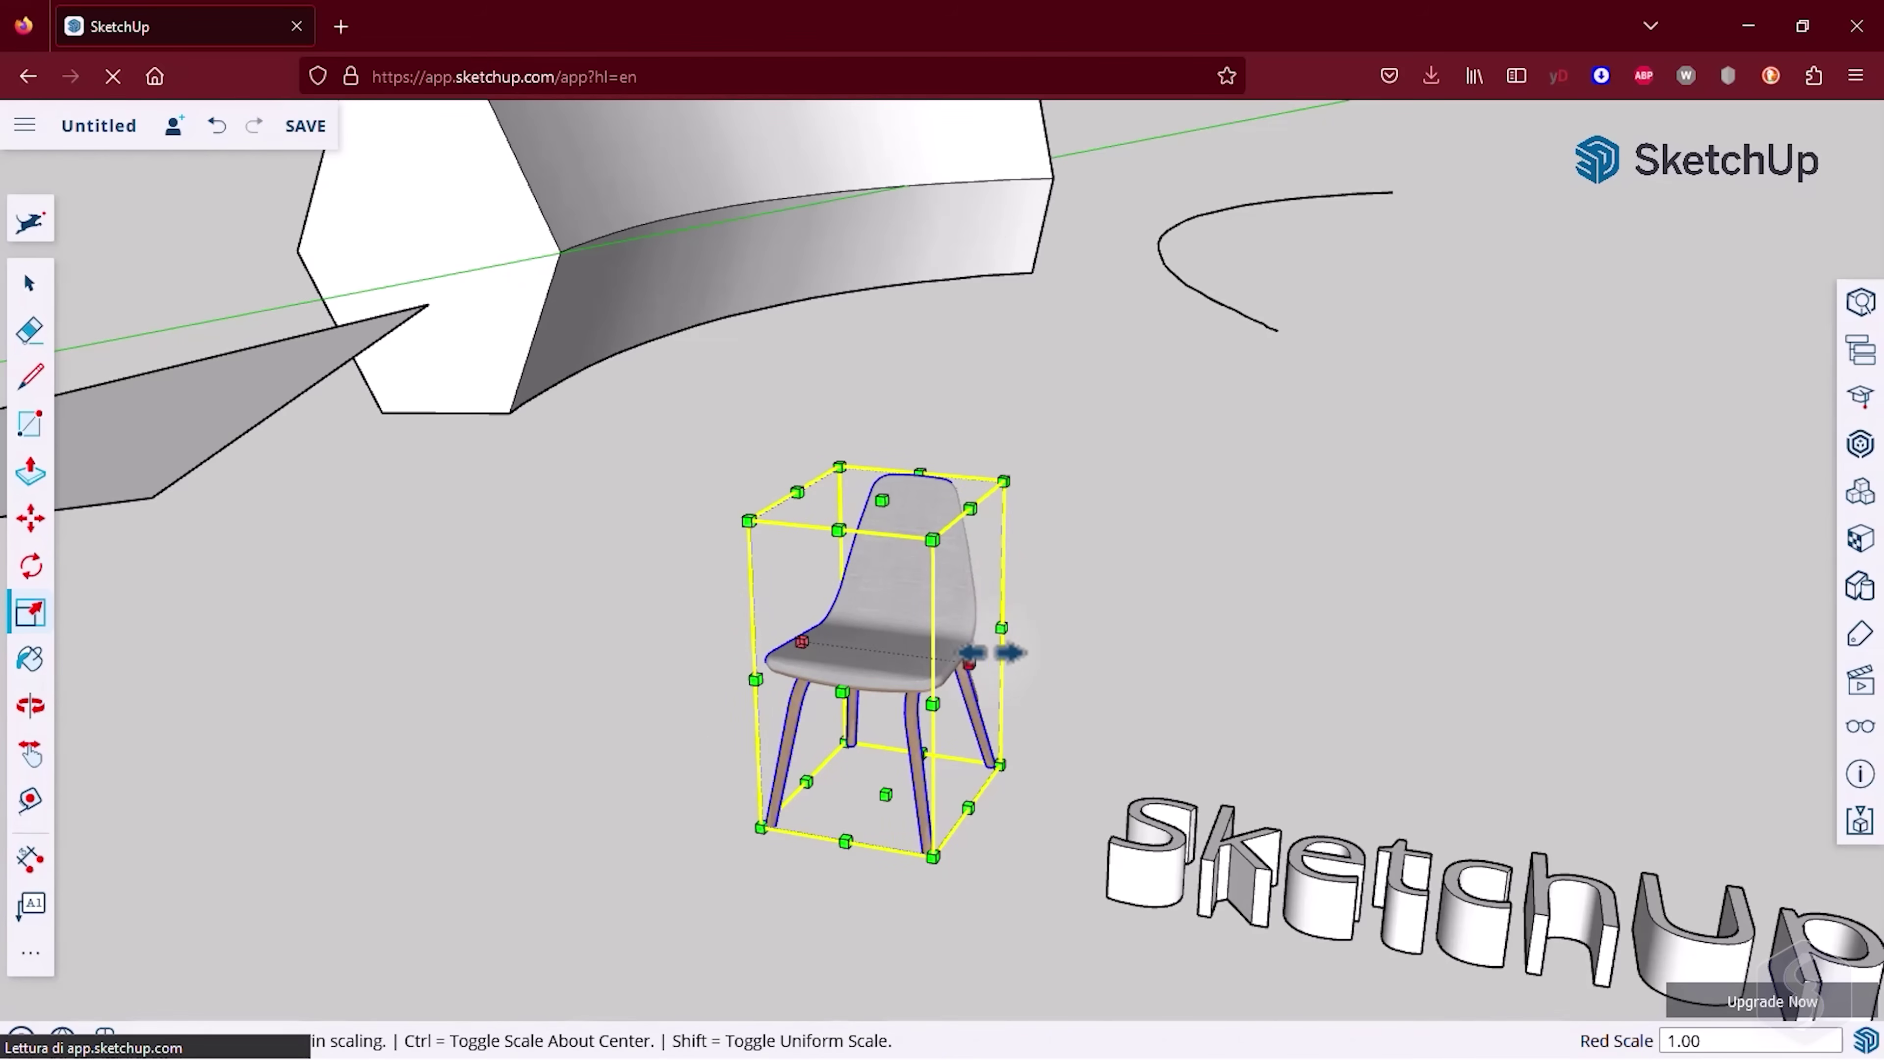
click(1001, 630)
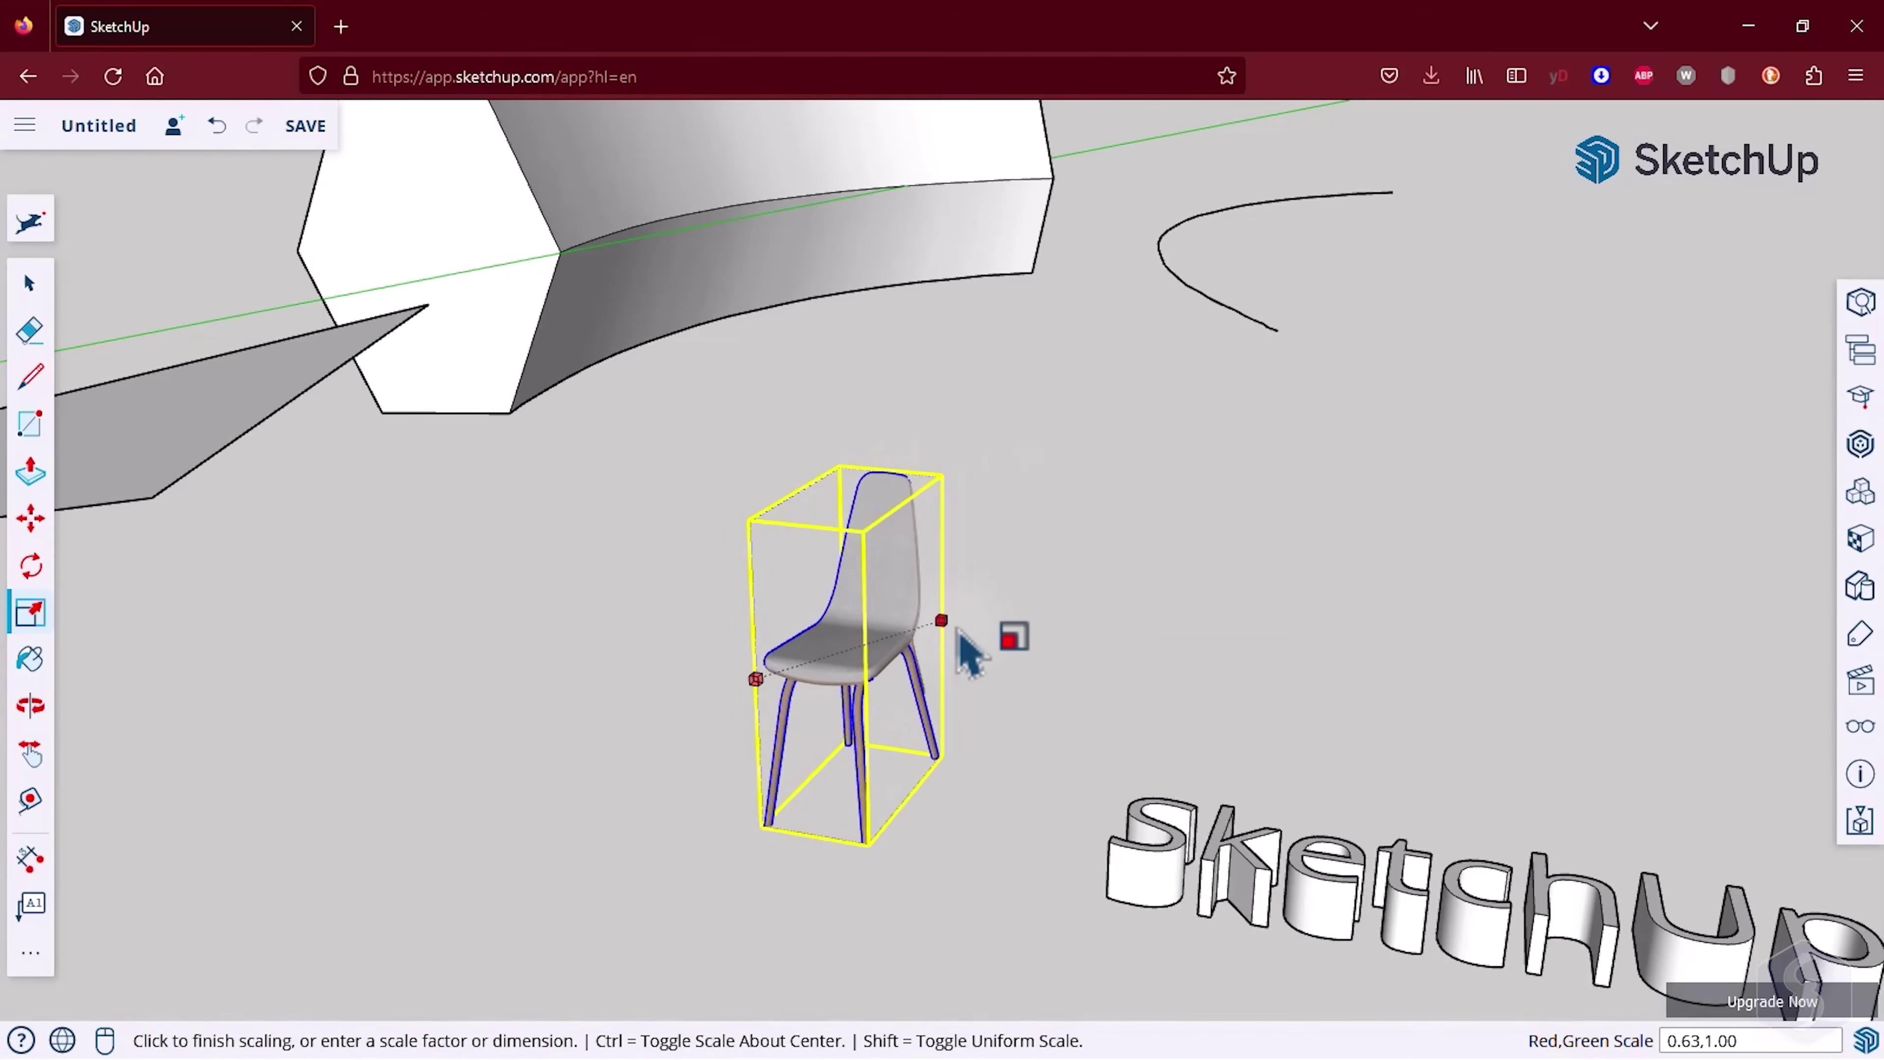
click(1001, 637)
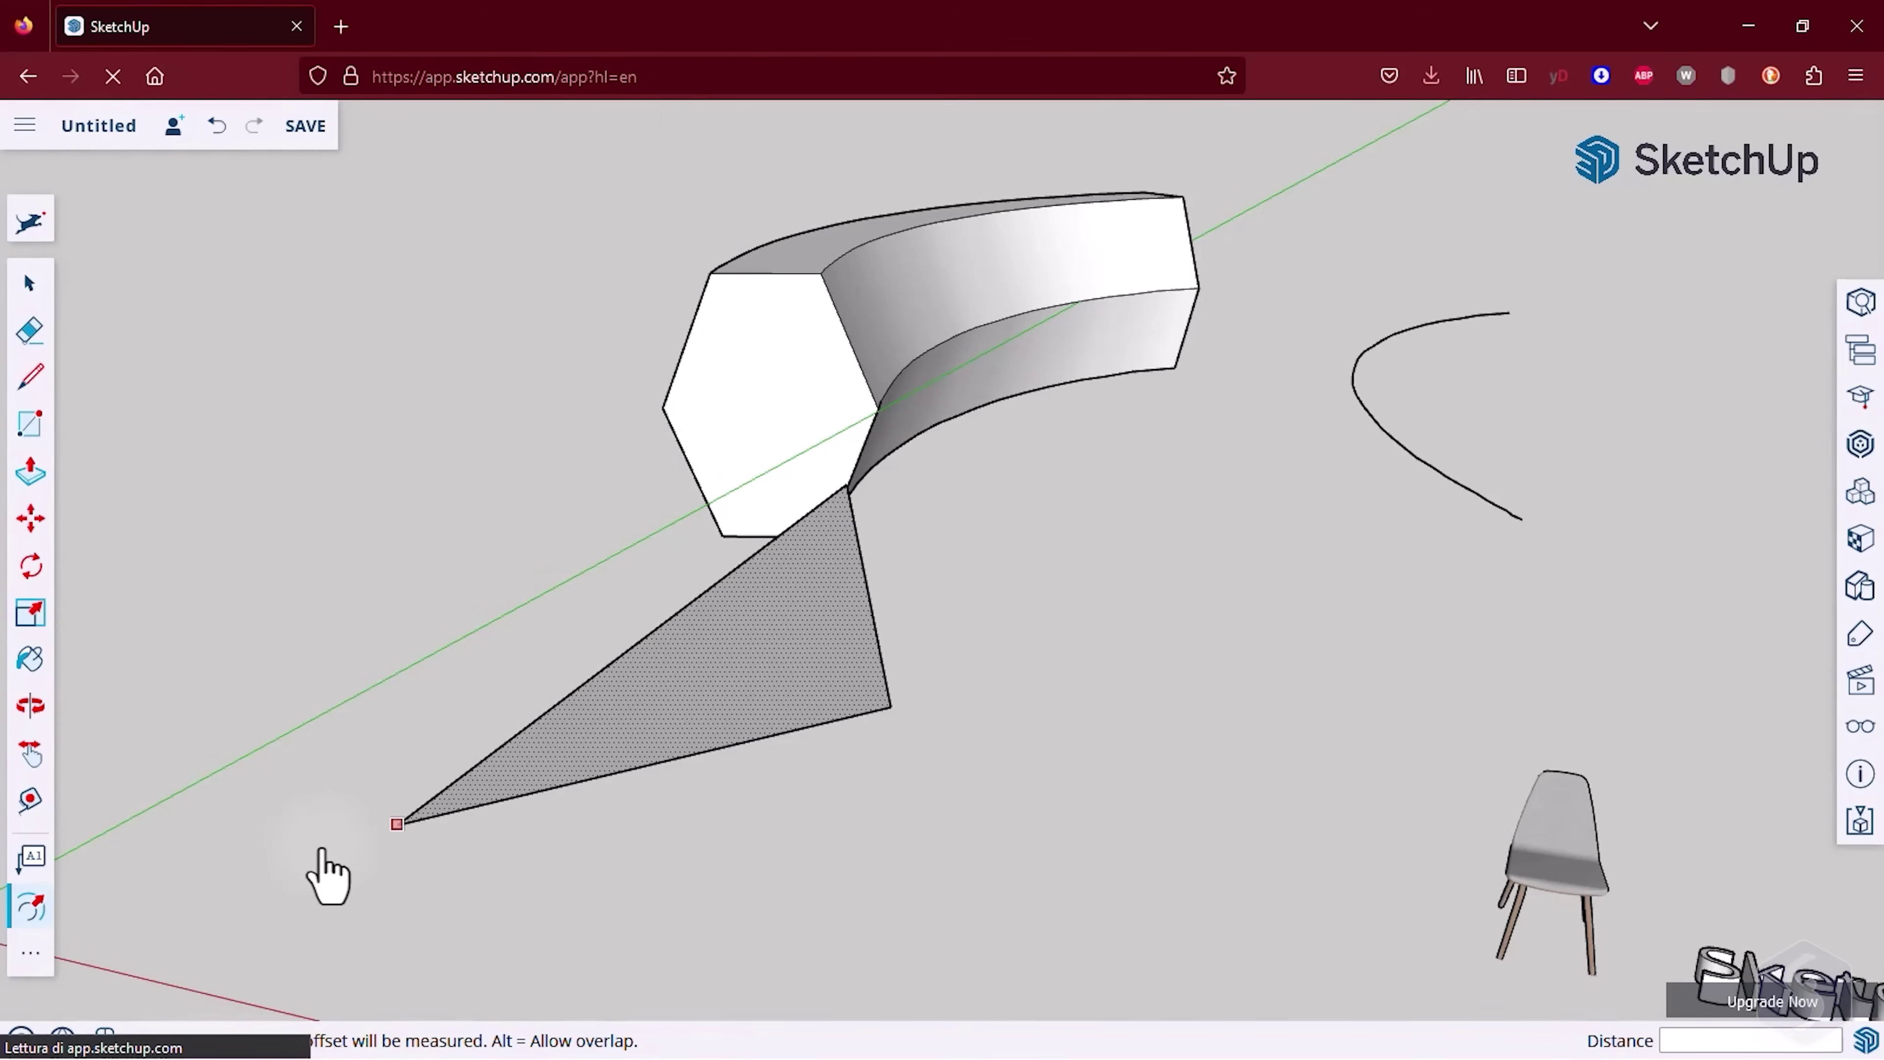
- Offset the triangle face's outline outward into a larger surrounding triangle
click(894, 707)
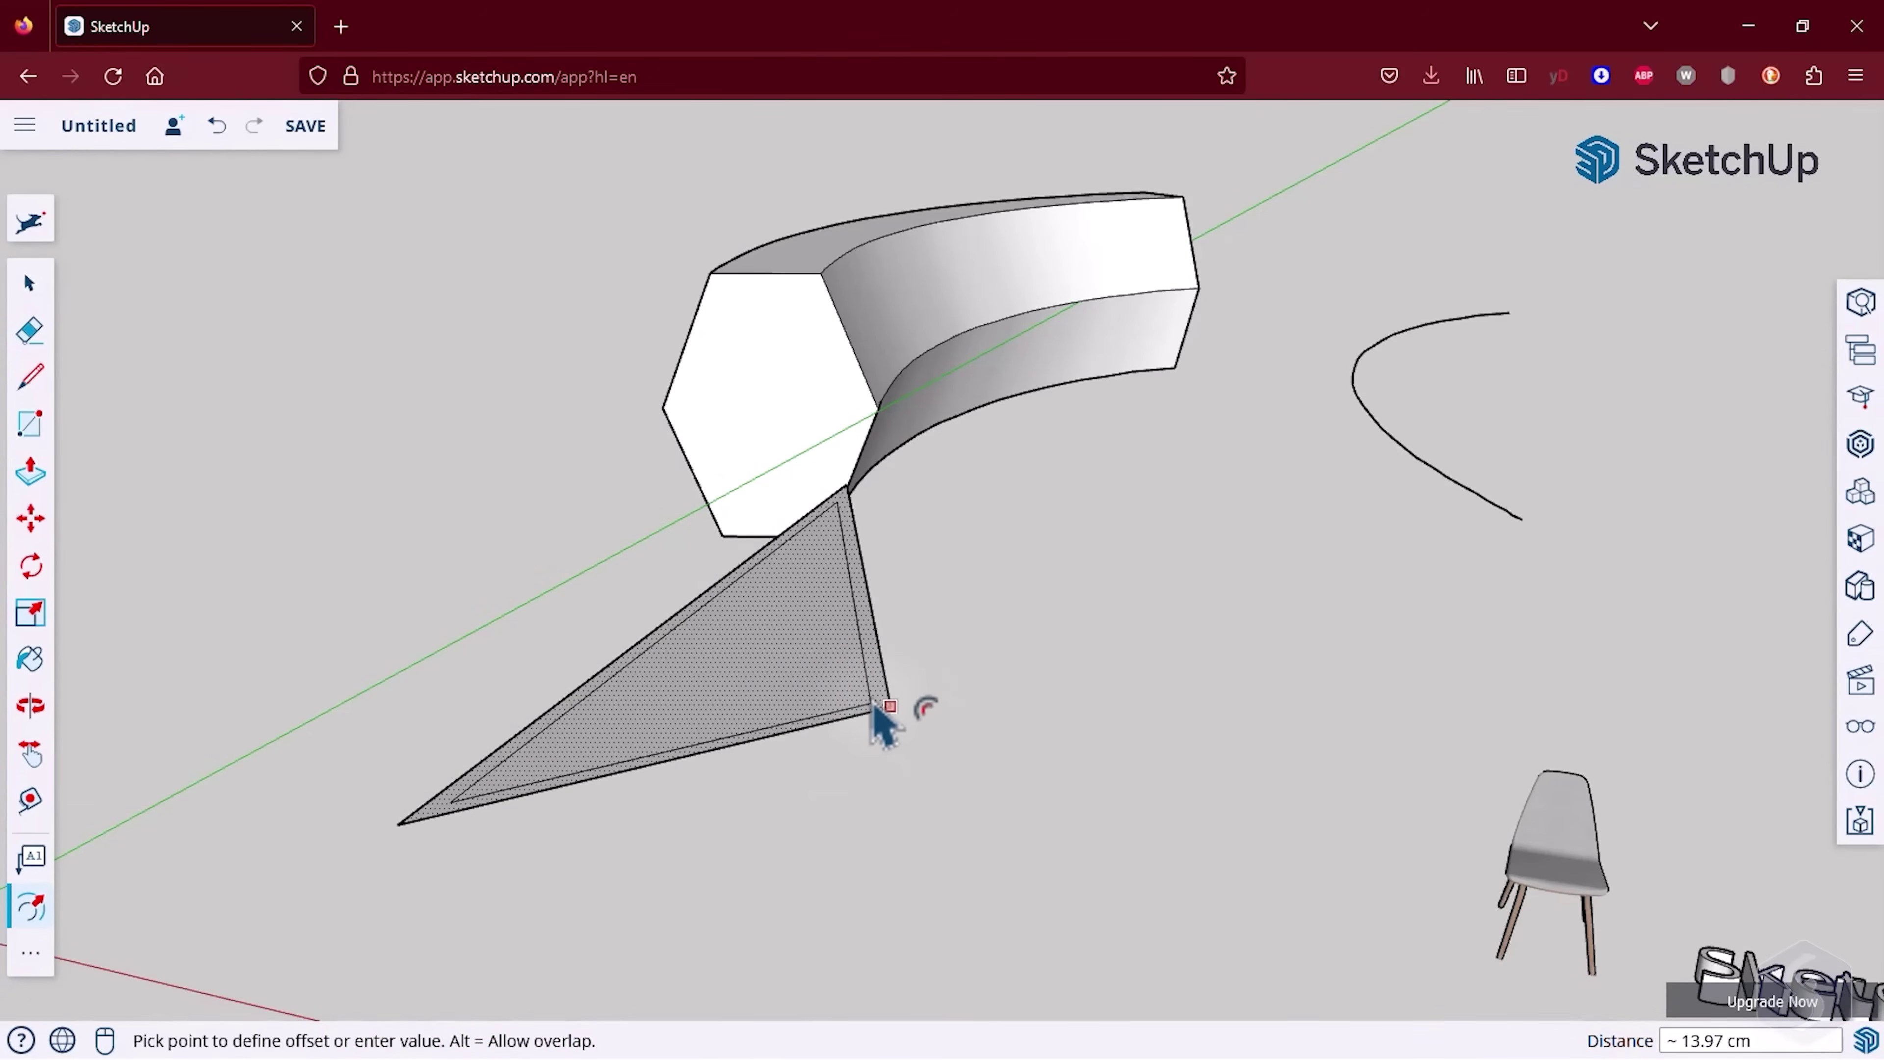
click(962, 731)
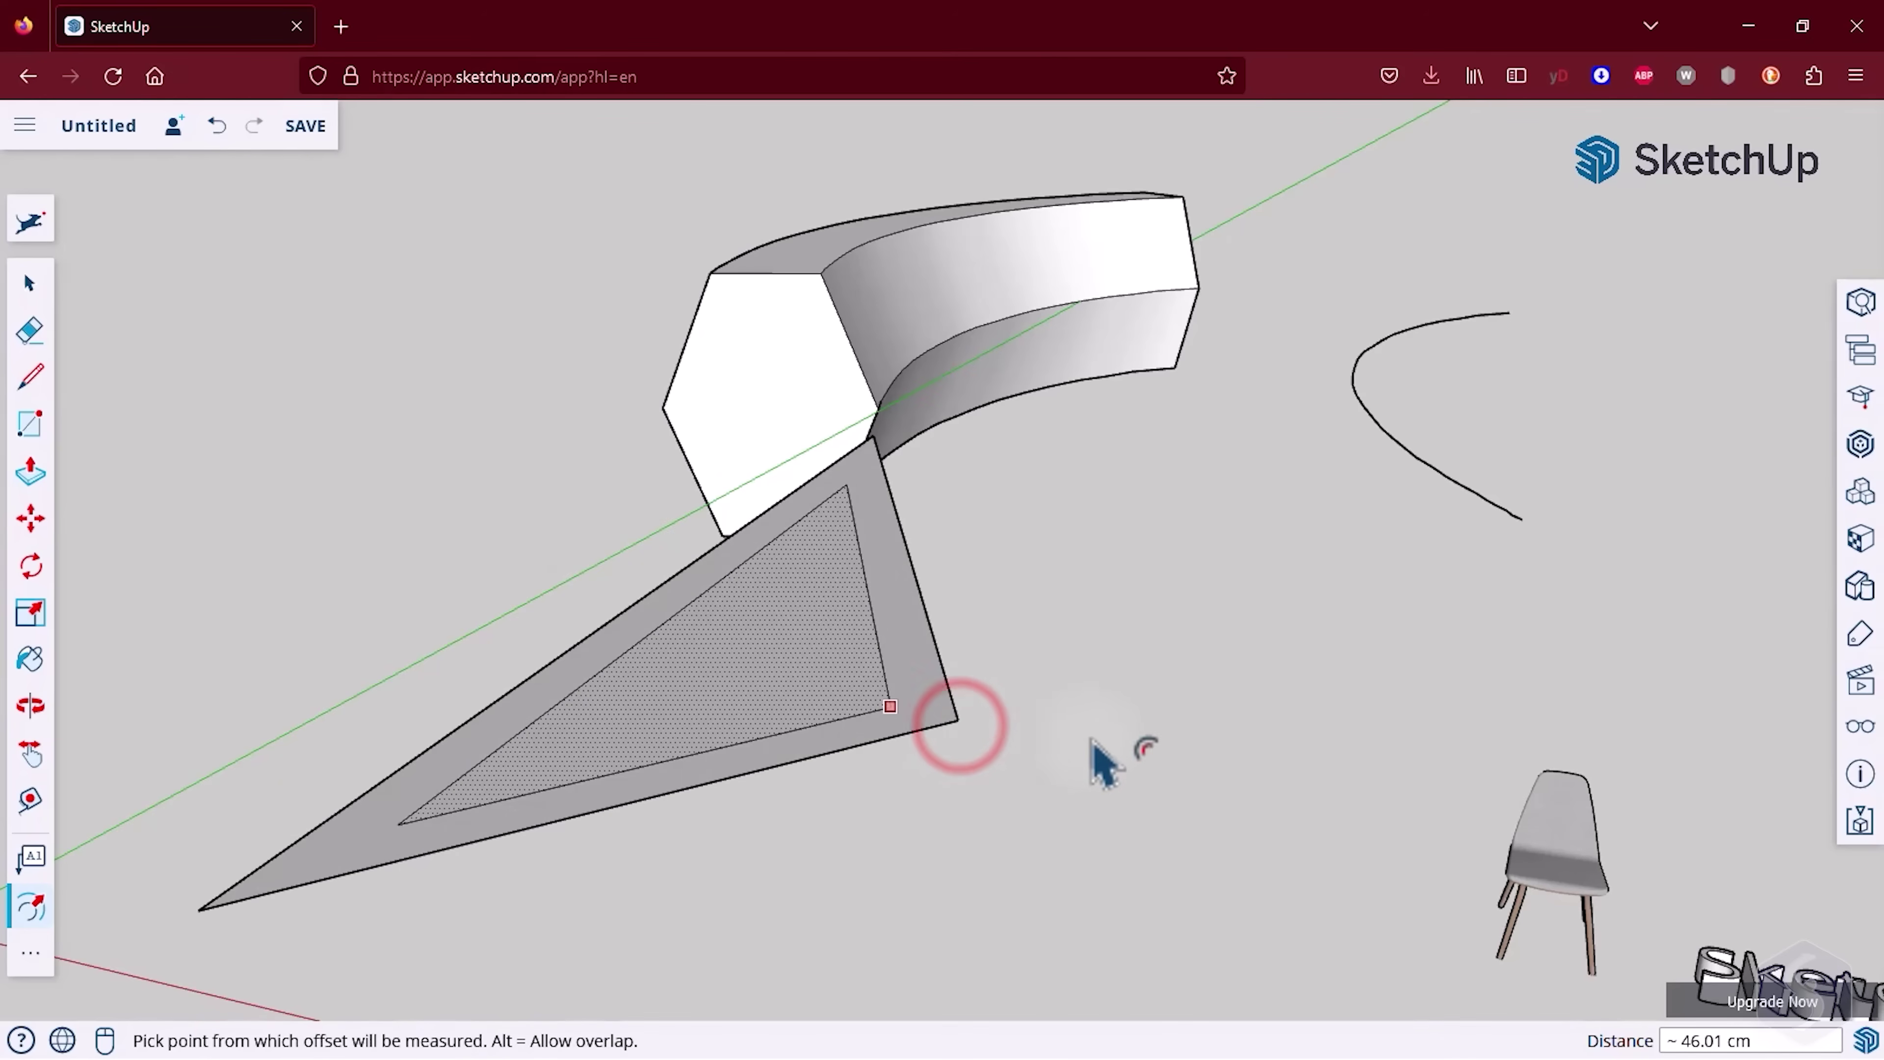
- Undo the offset, then cut the chair and paste it at a new spot
key(ctrl+z)
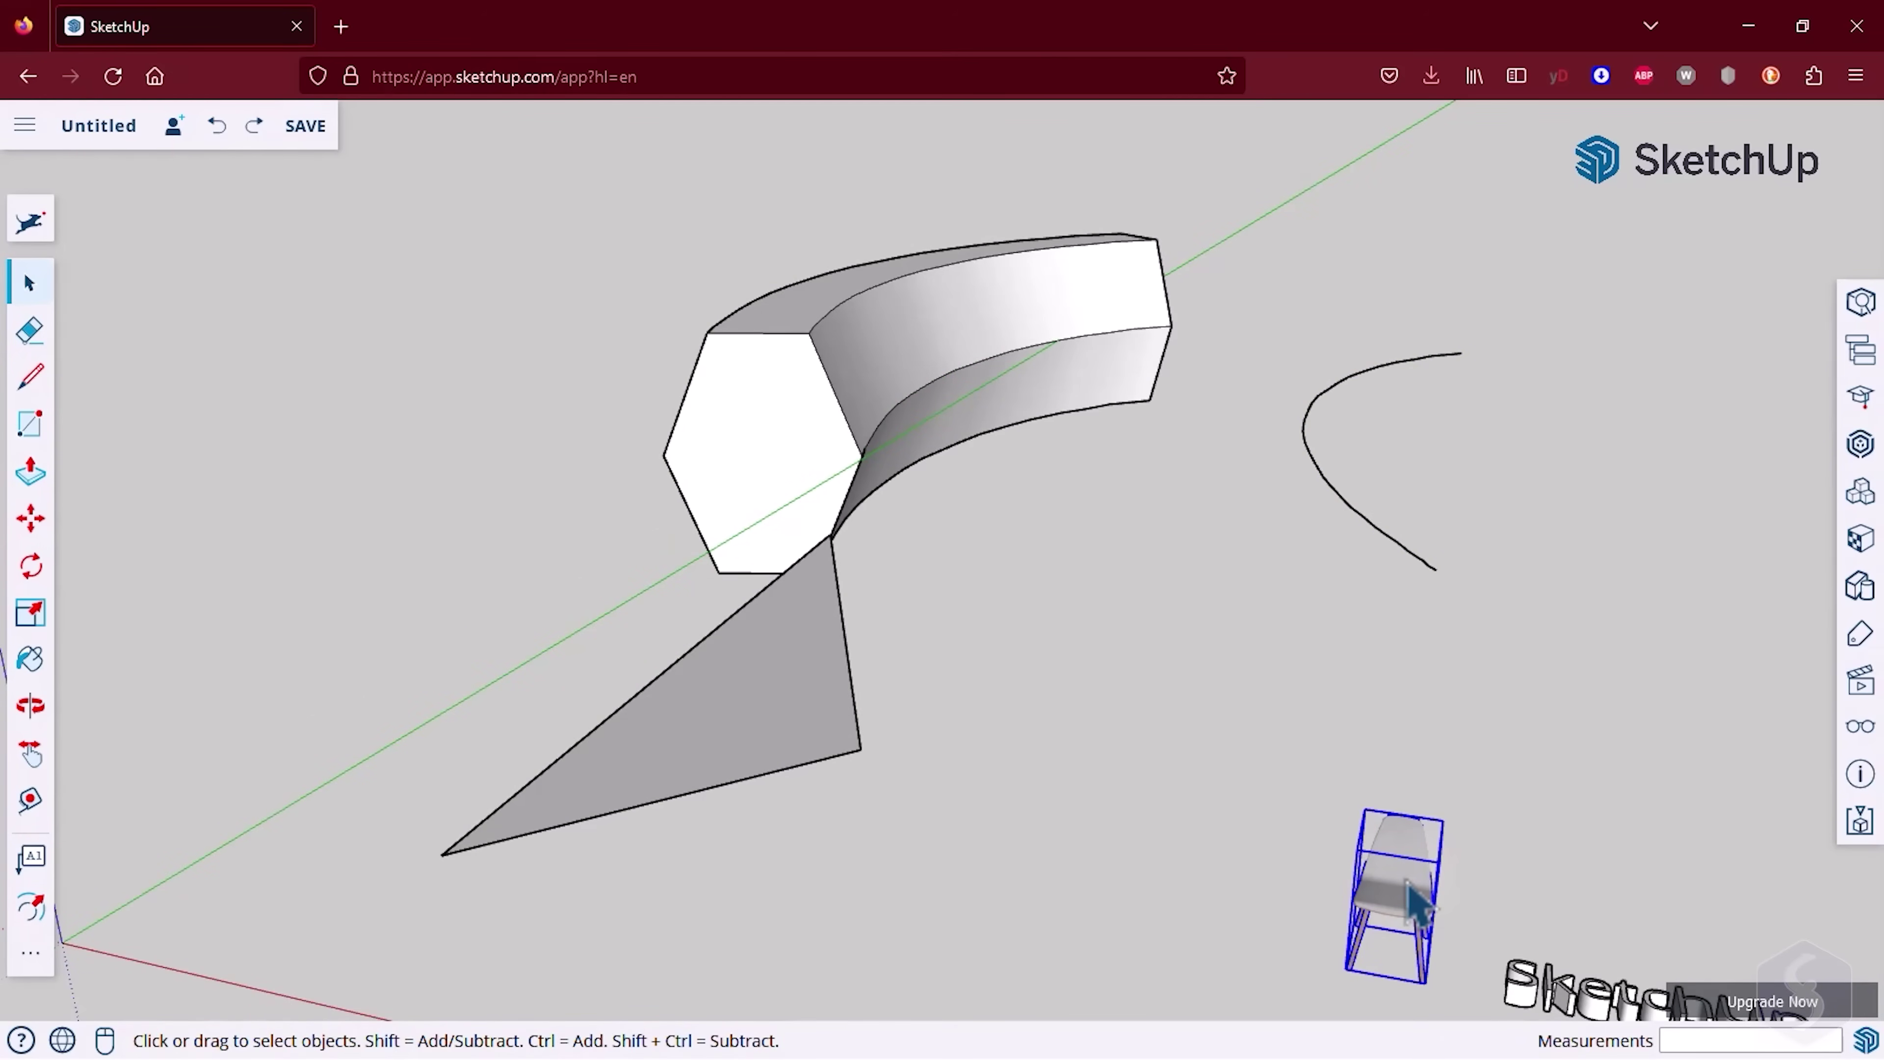
key(Delete)
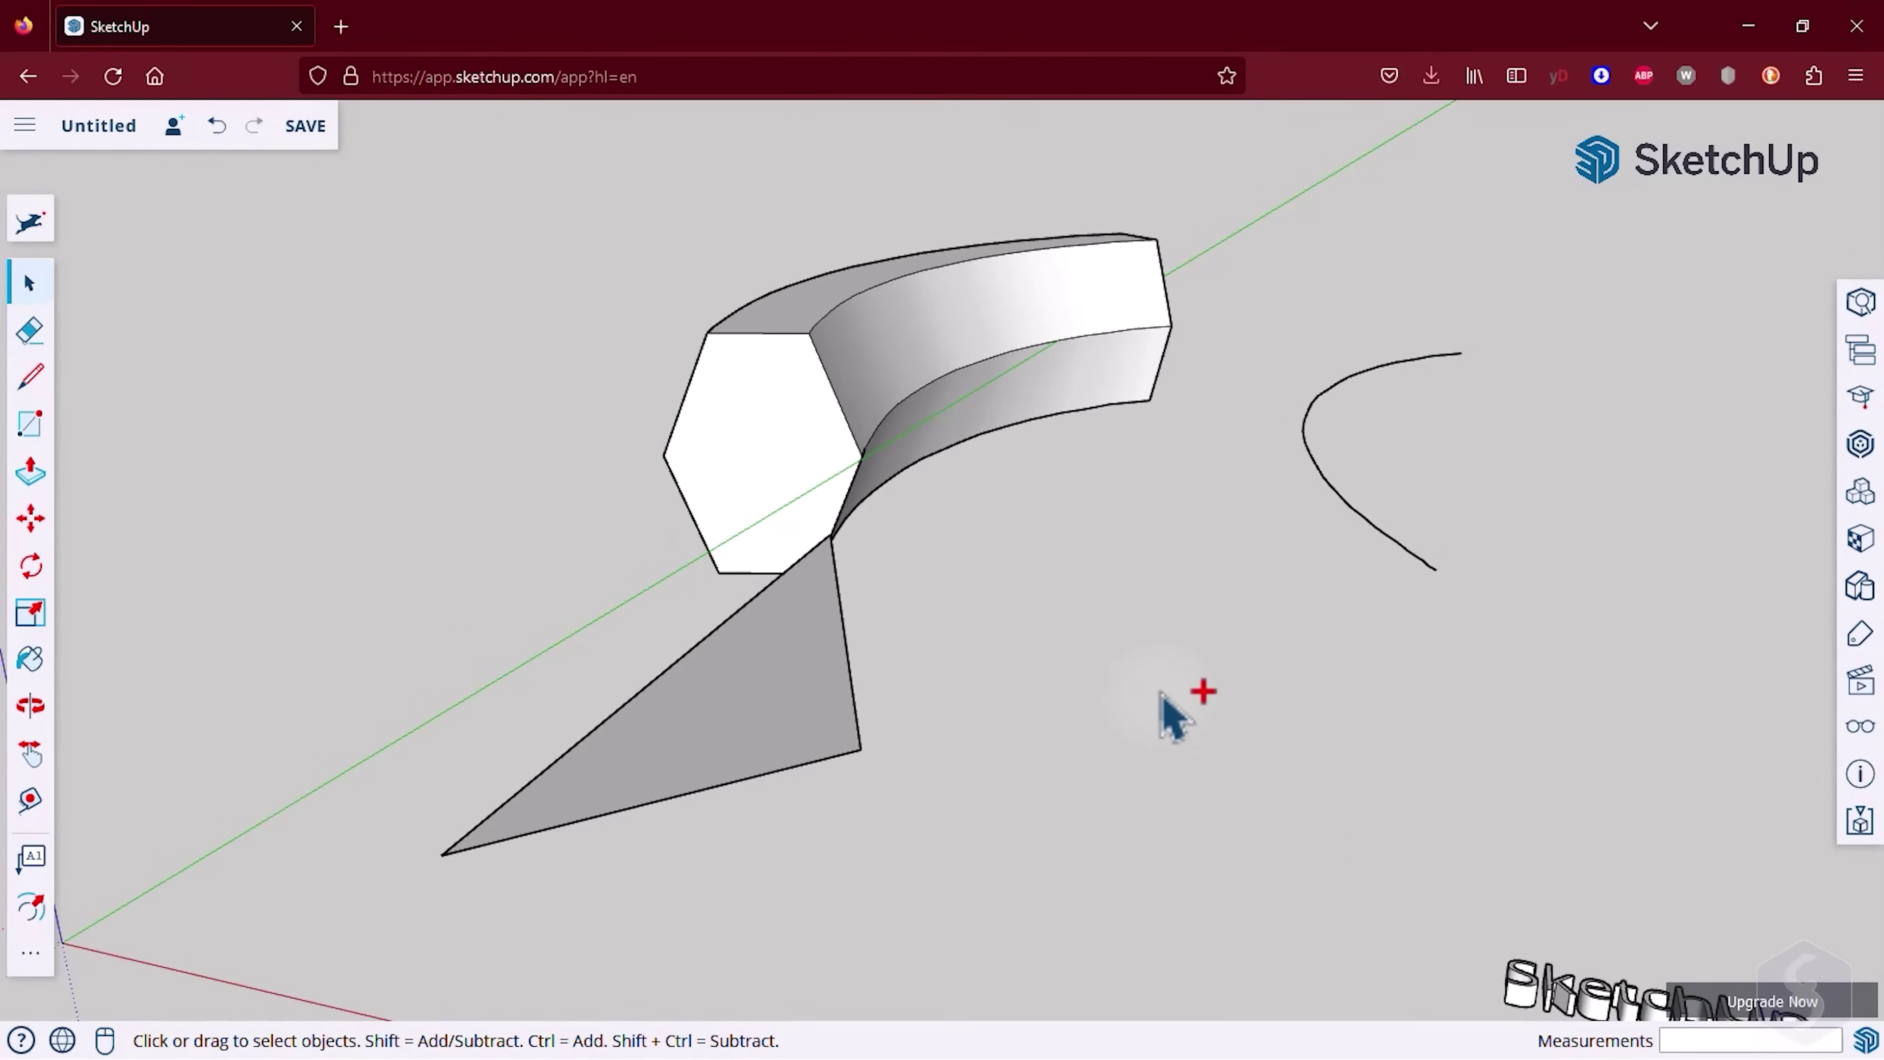
key(ctrl+v)
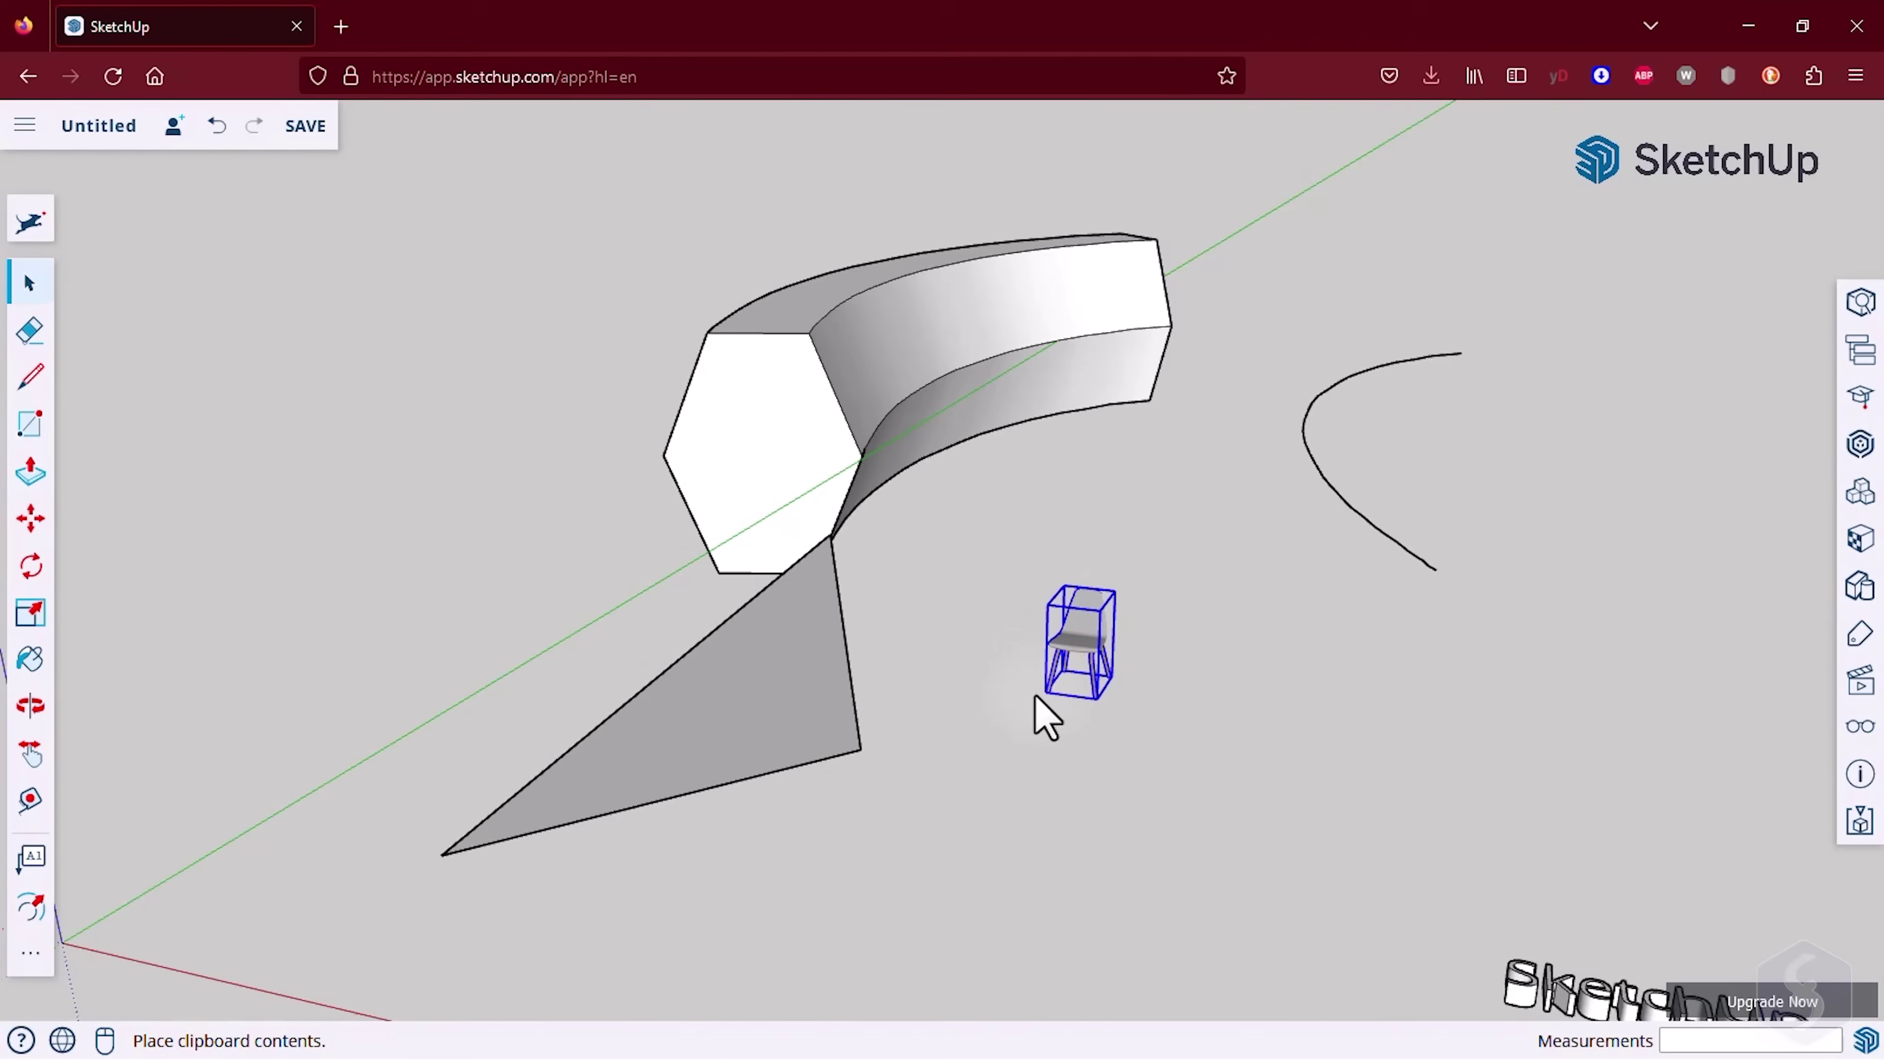
click(998, 712)
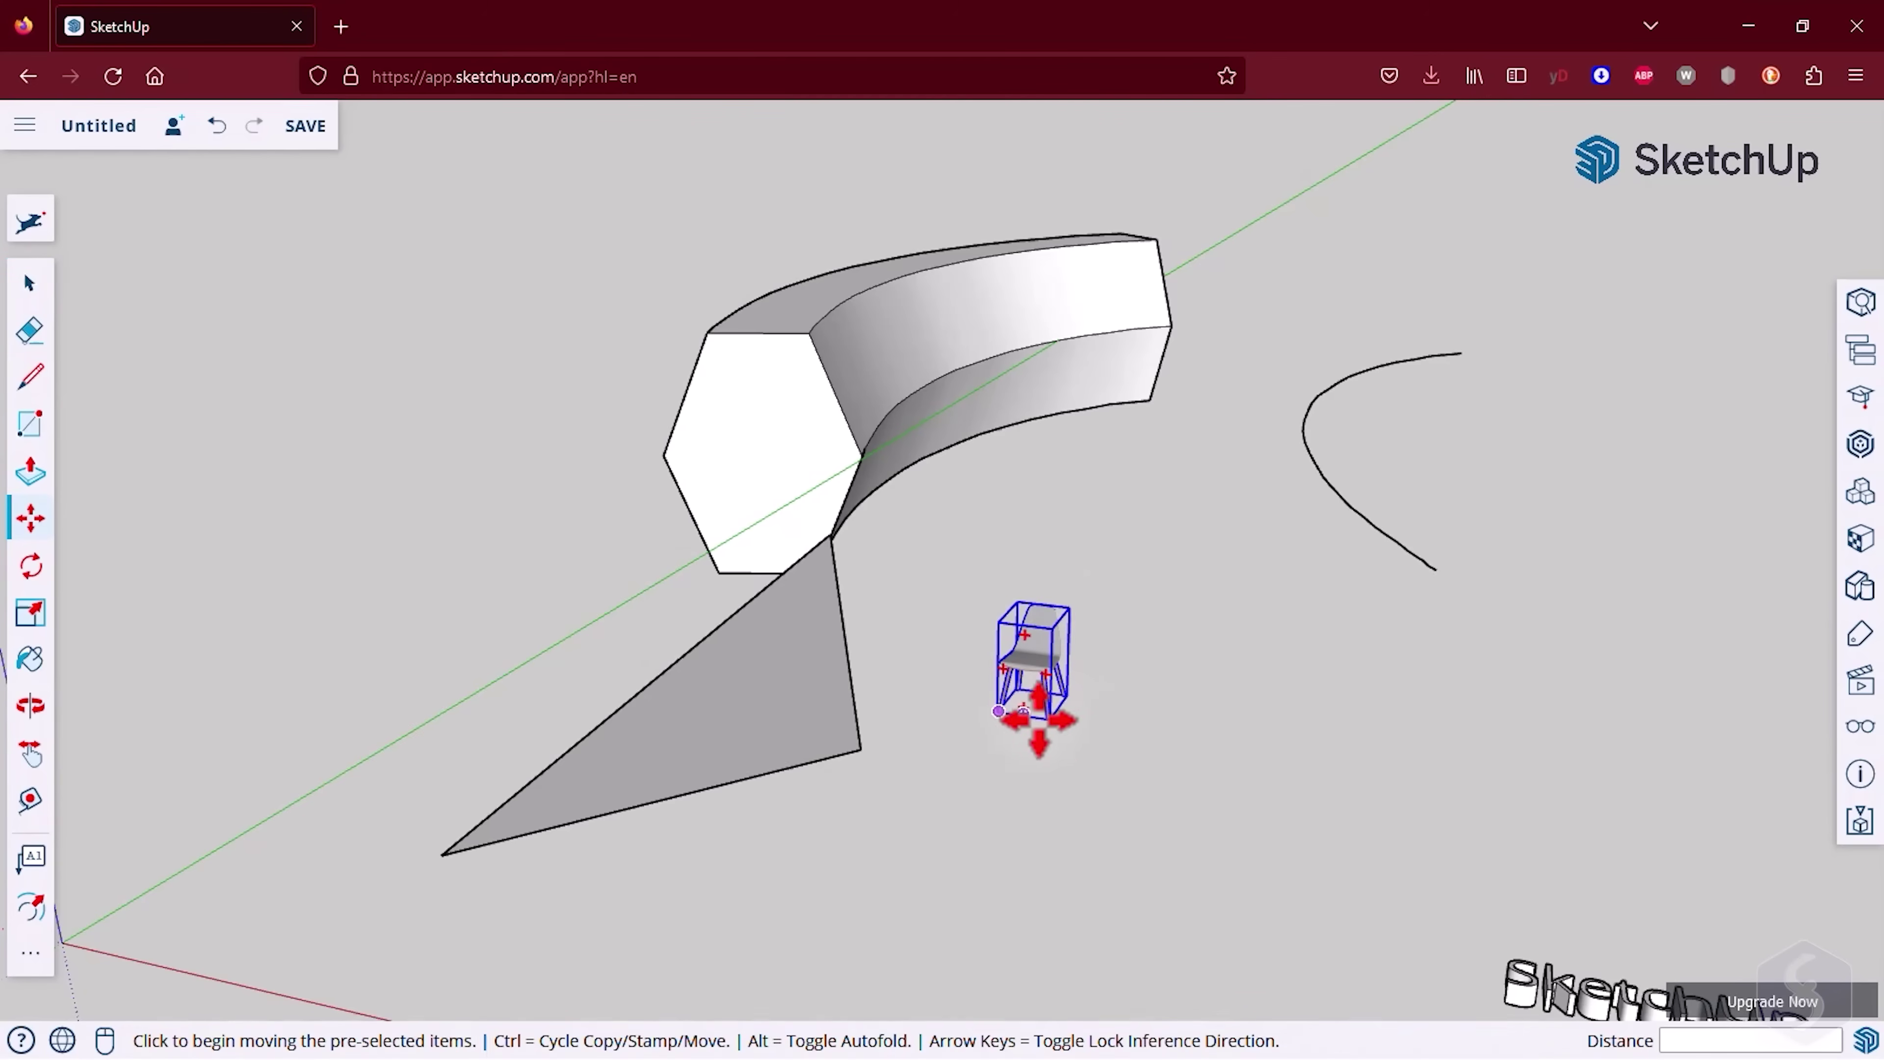
- Copy the chair to the bottom right and delete the triangle face, keeping its edges
ctrl+click(1139, 681)
click(1358, 957)
key(space)
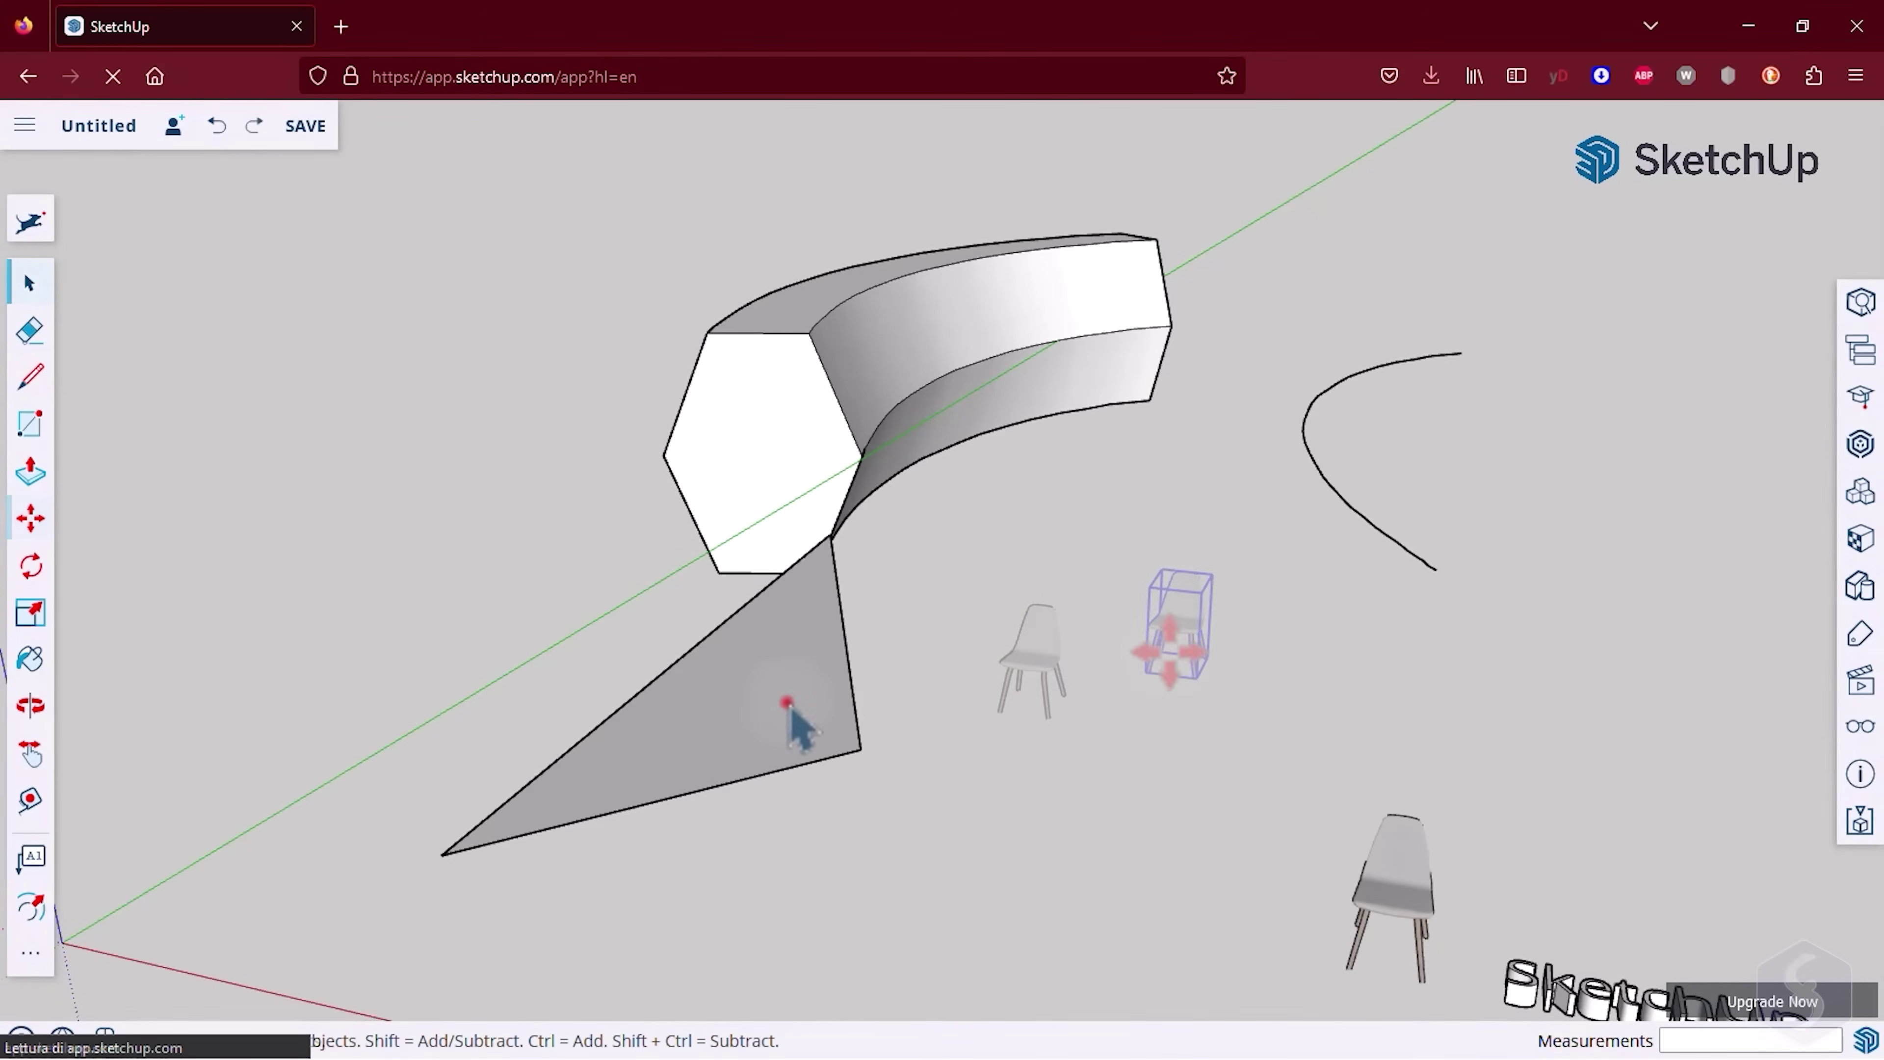
click(790, 705)
key(Delete)
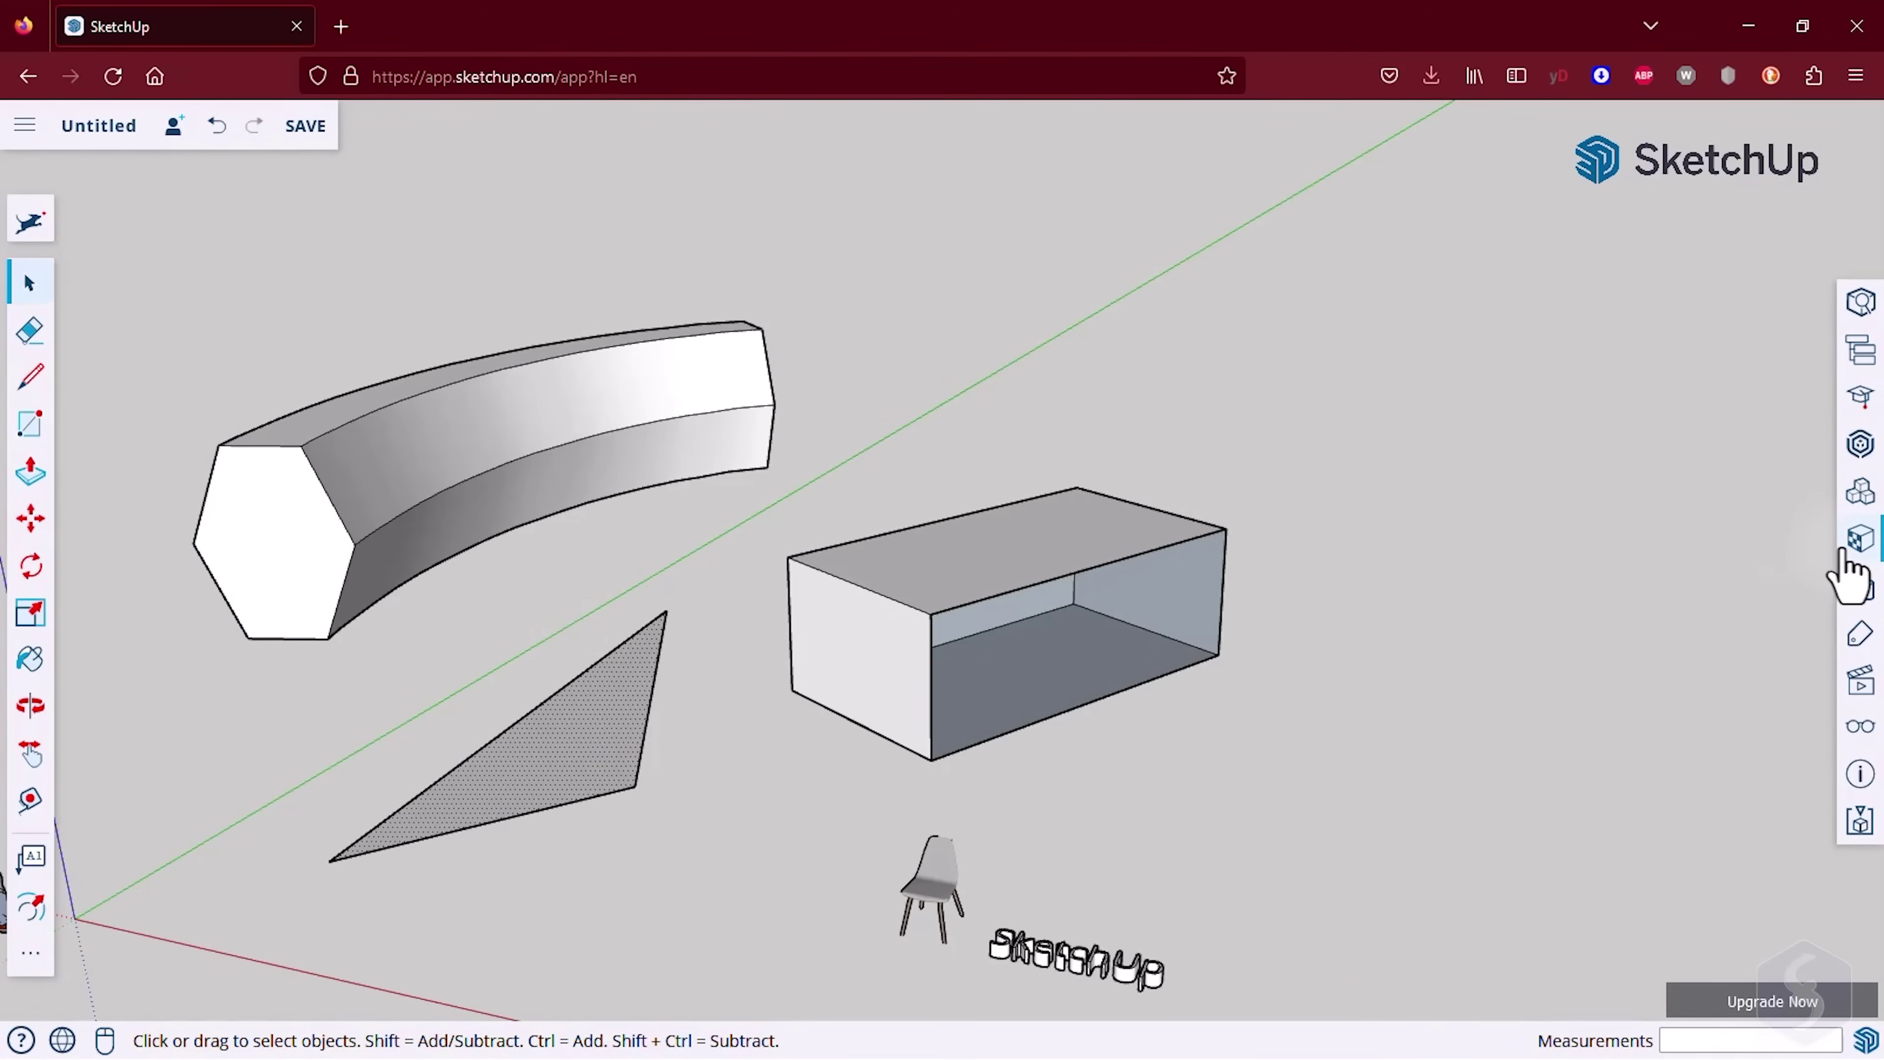
- Paint the triangle face with the first brown paving swatch from Landscaping, Fencing and Vegetation
click(1844, 553)
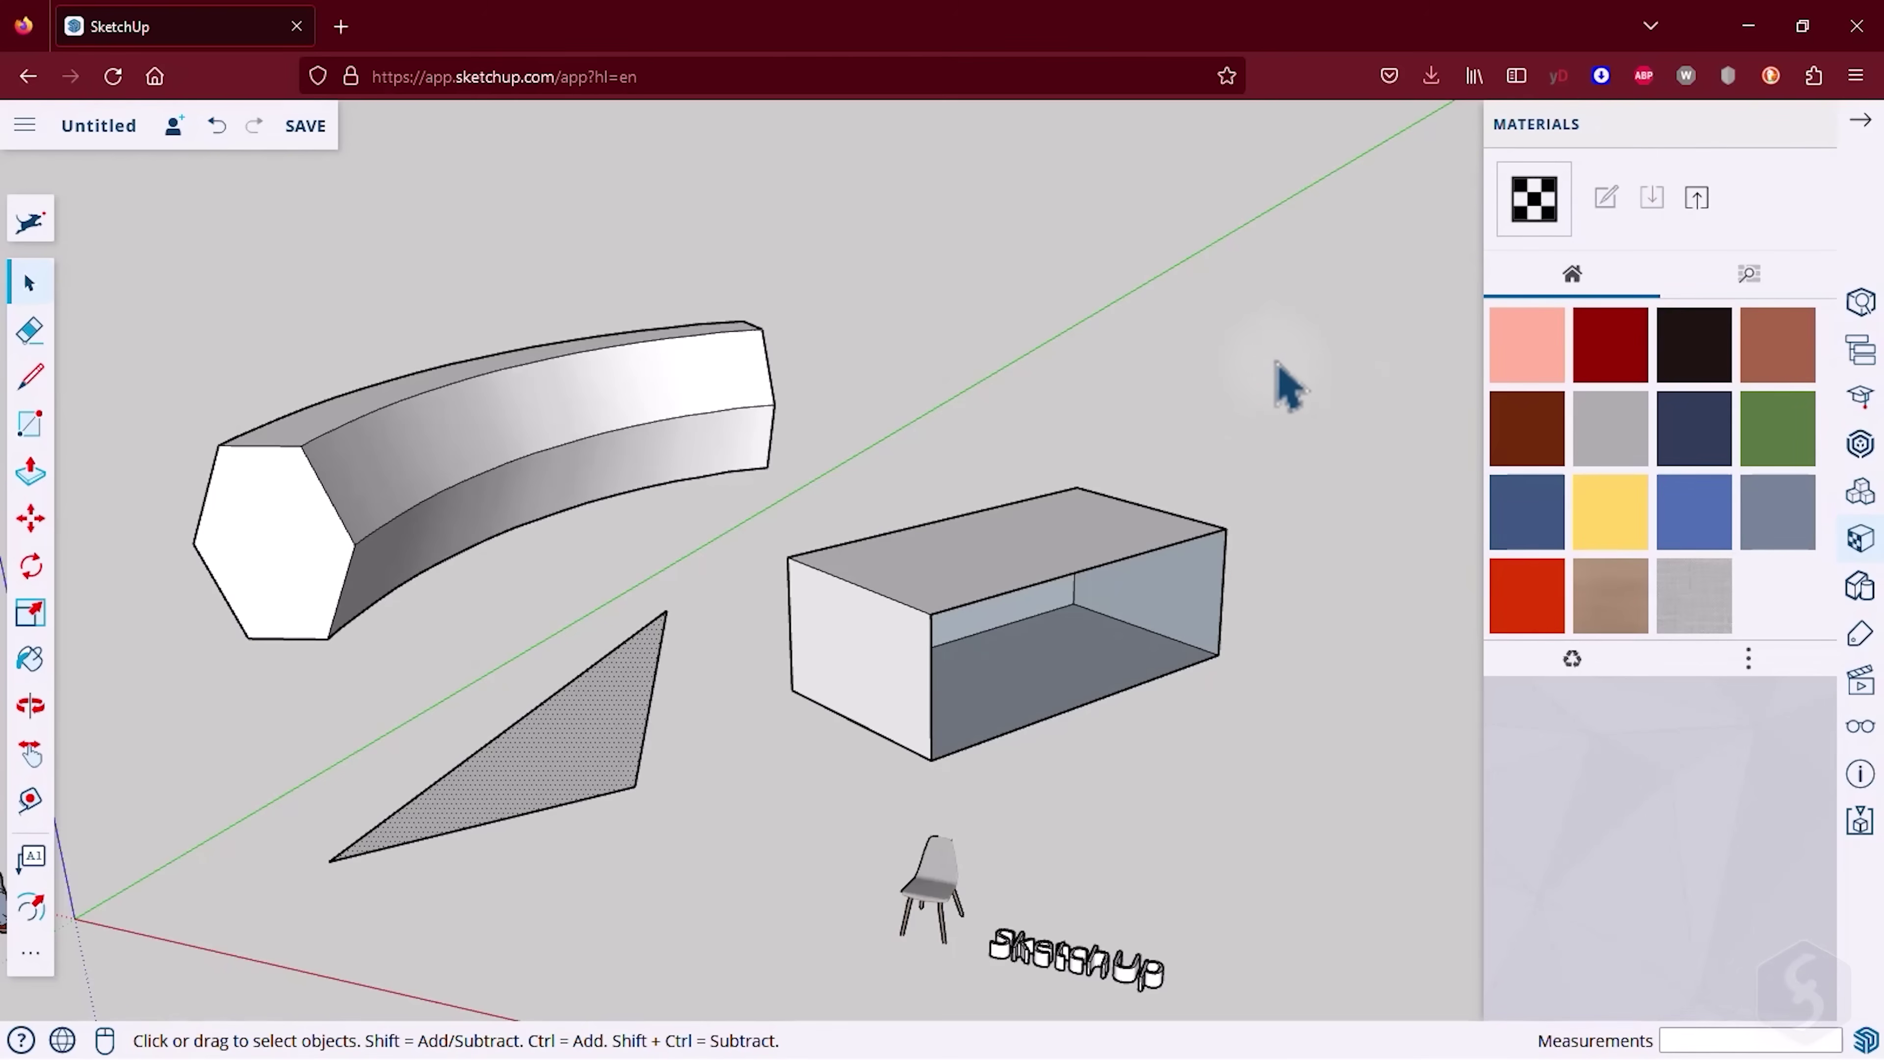
click(1749, 273)
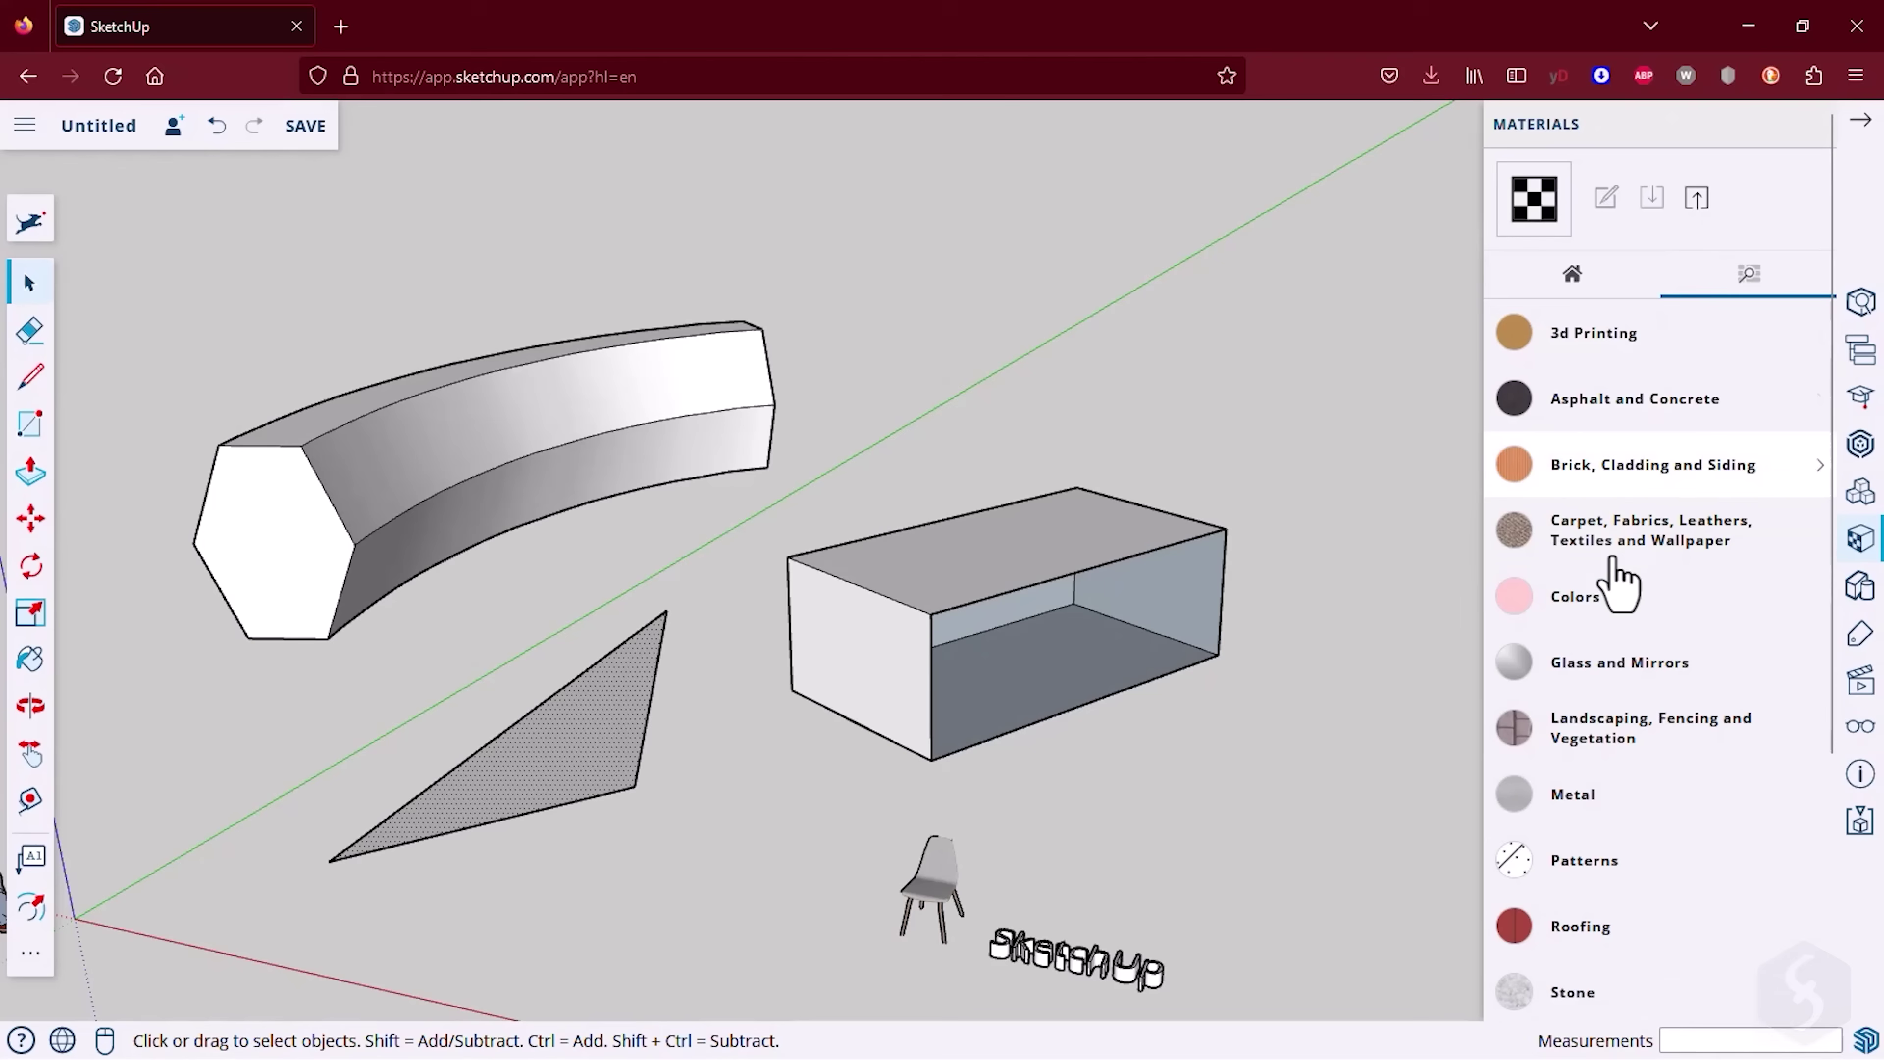
click(1597, 725)
scroll(1597, 749, down, 3)
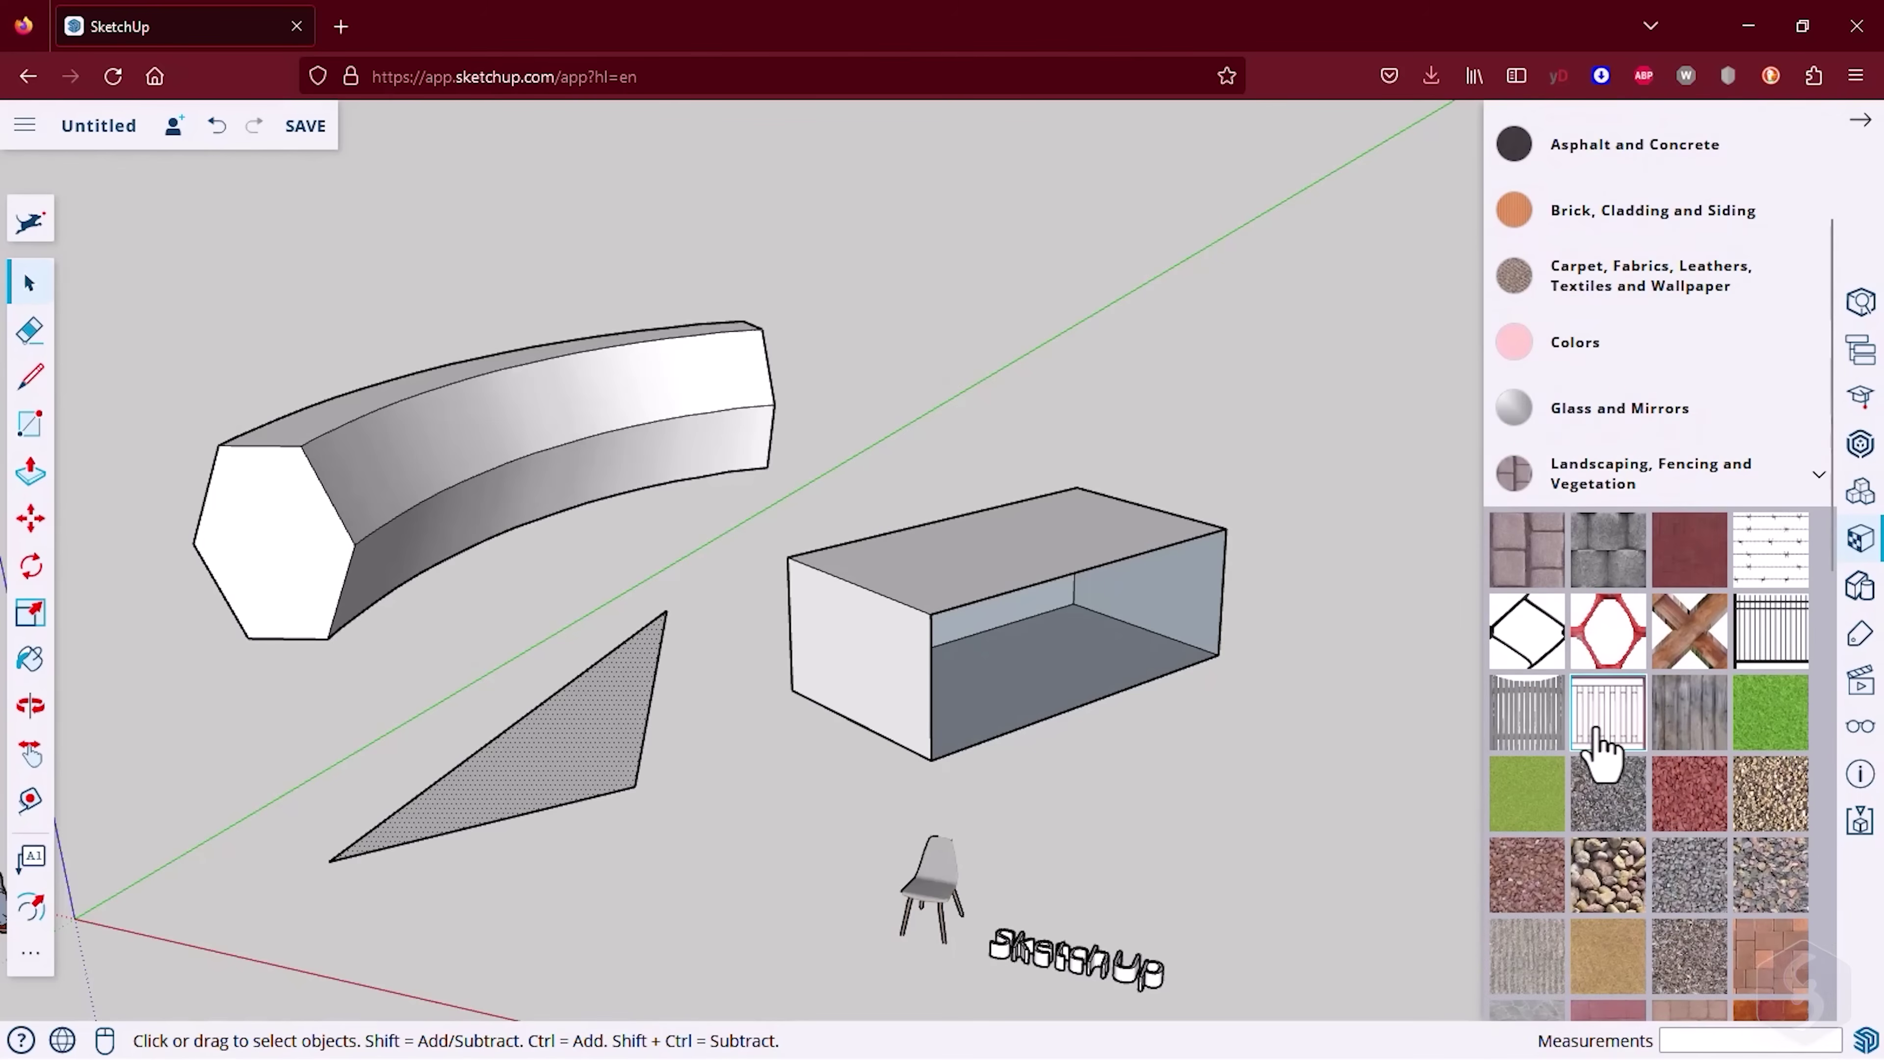
click(1528, 571)
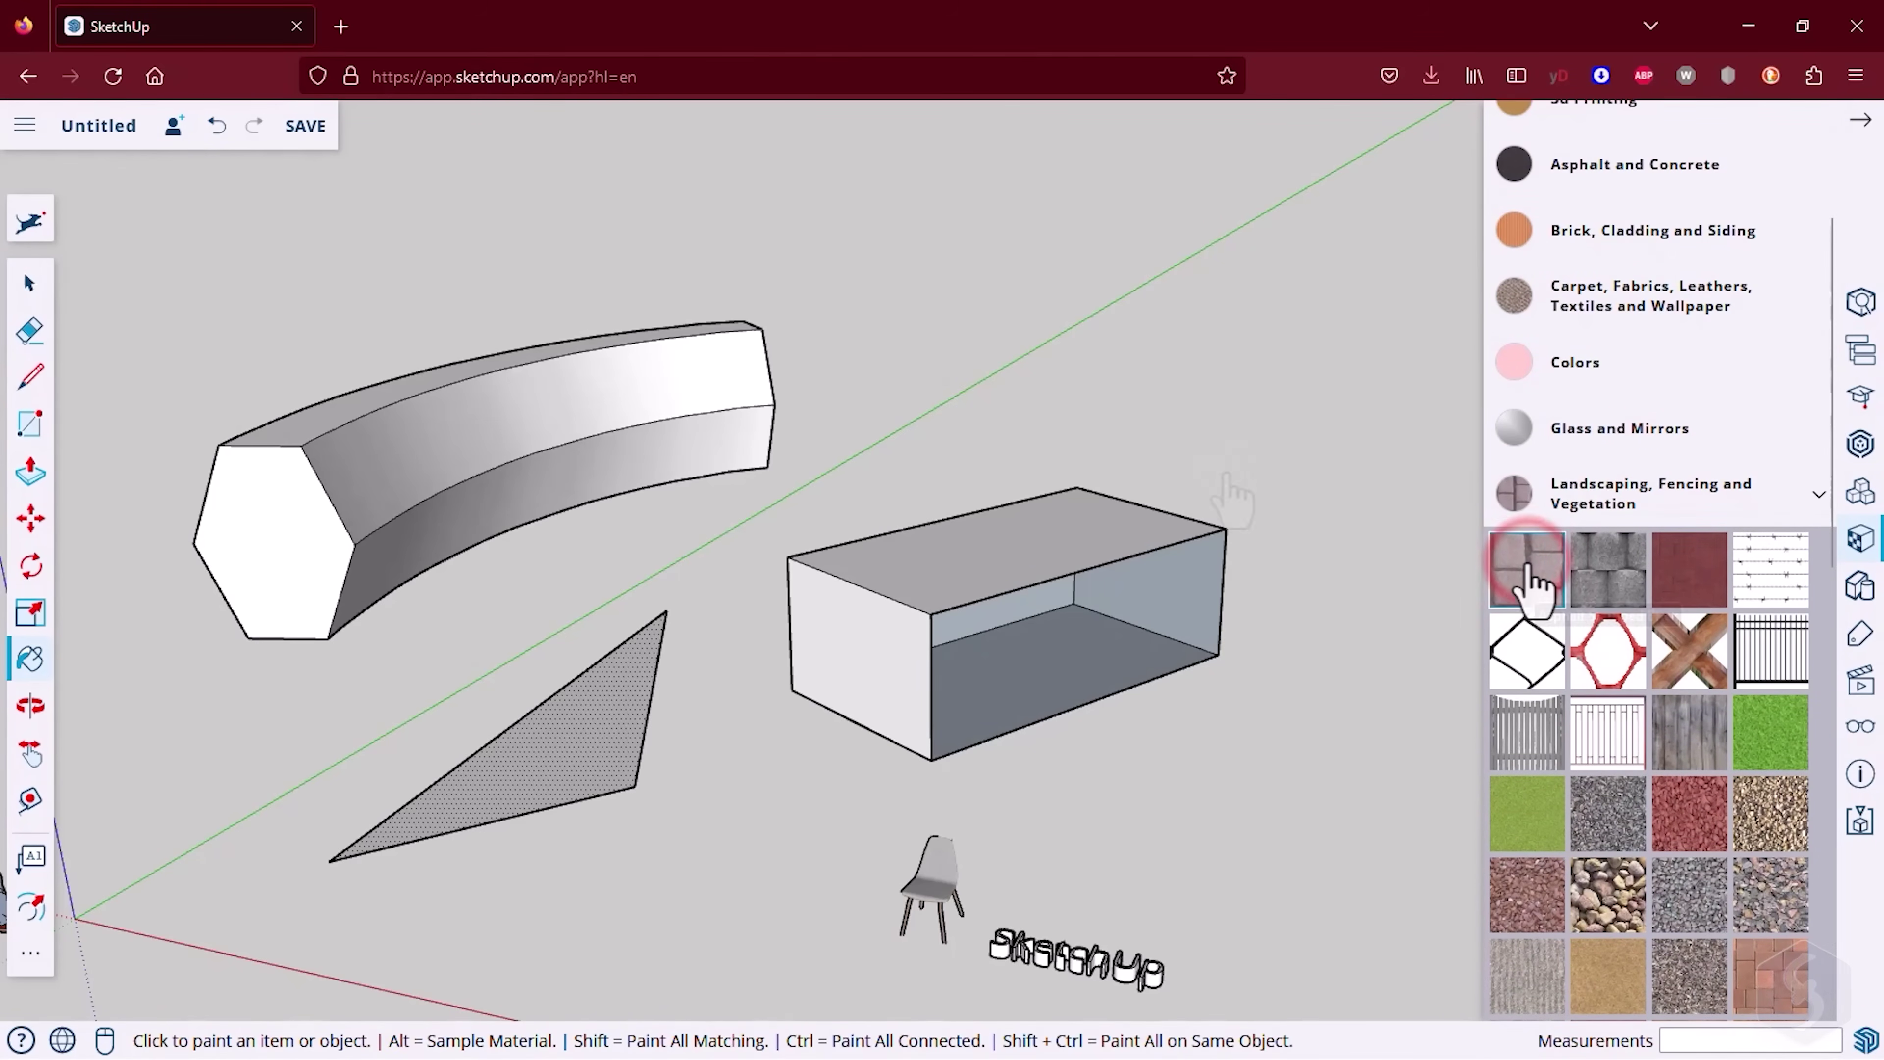
click(562, 738)
scroll(399, 784, up, 5)
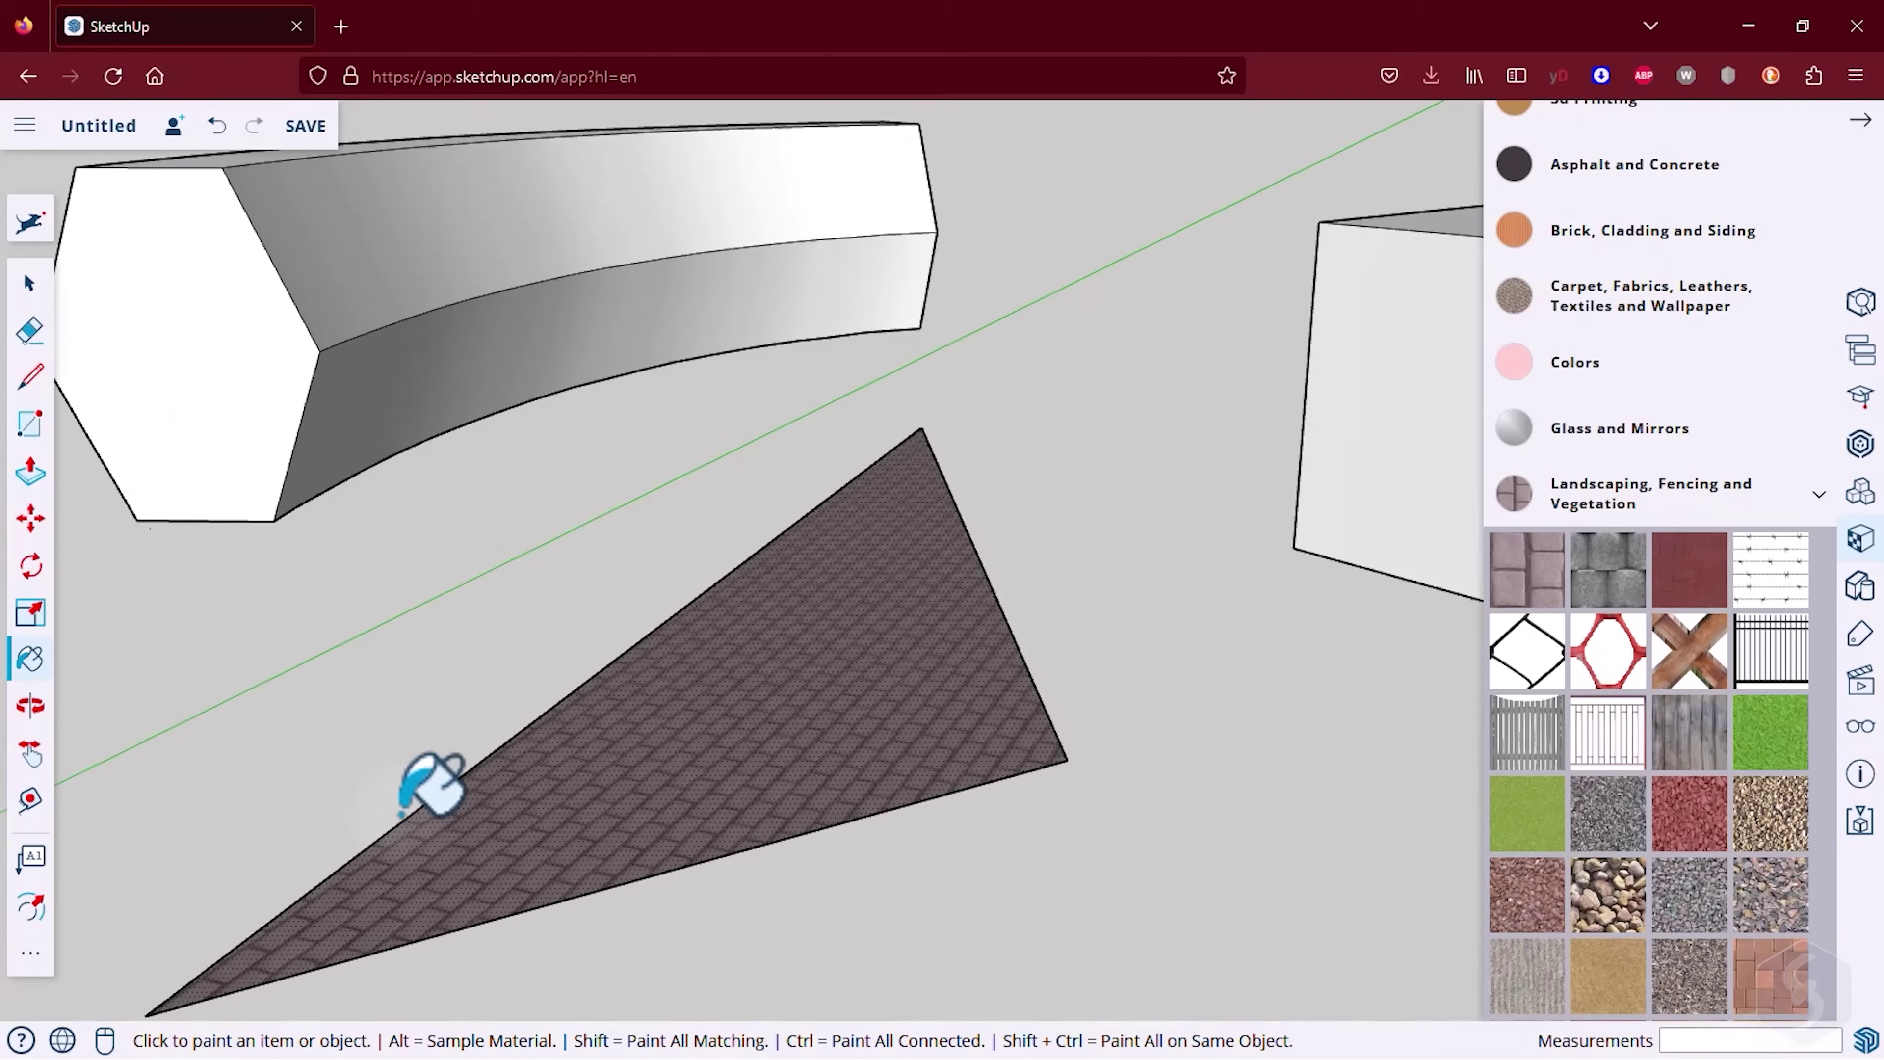
scroll(765, 715, up, 3)
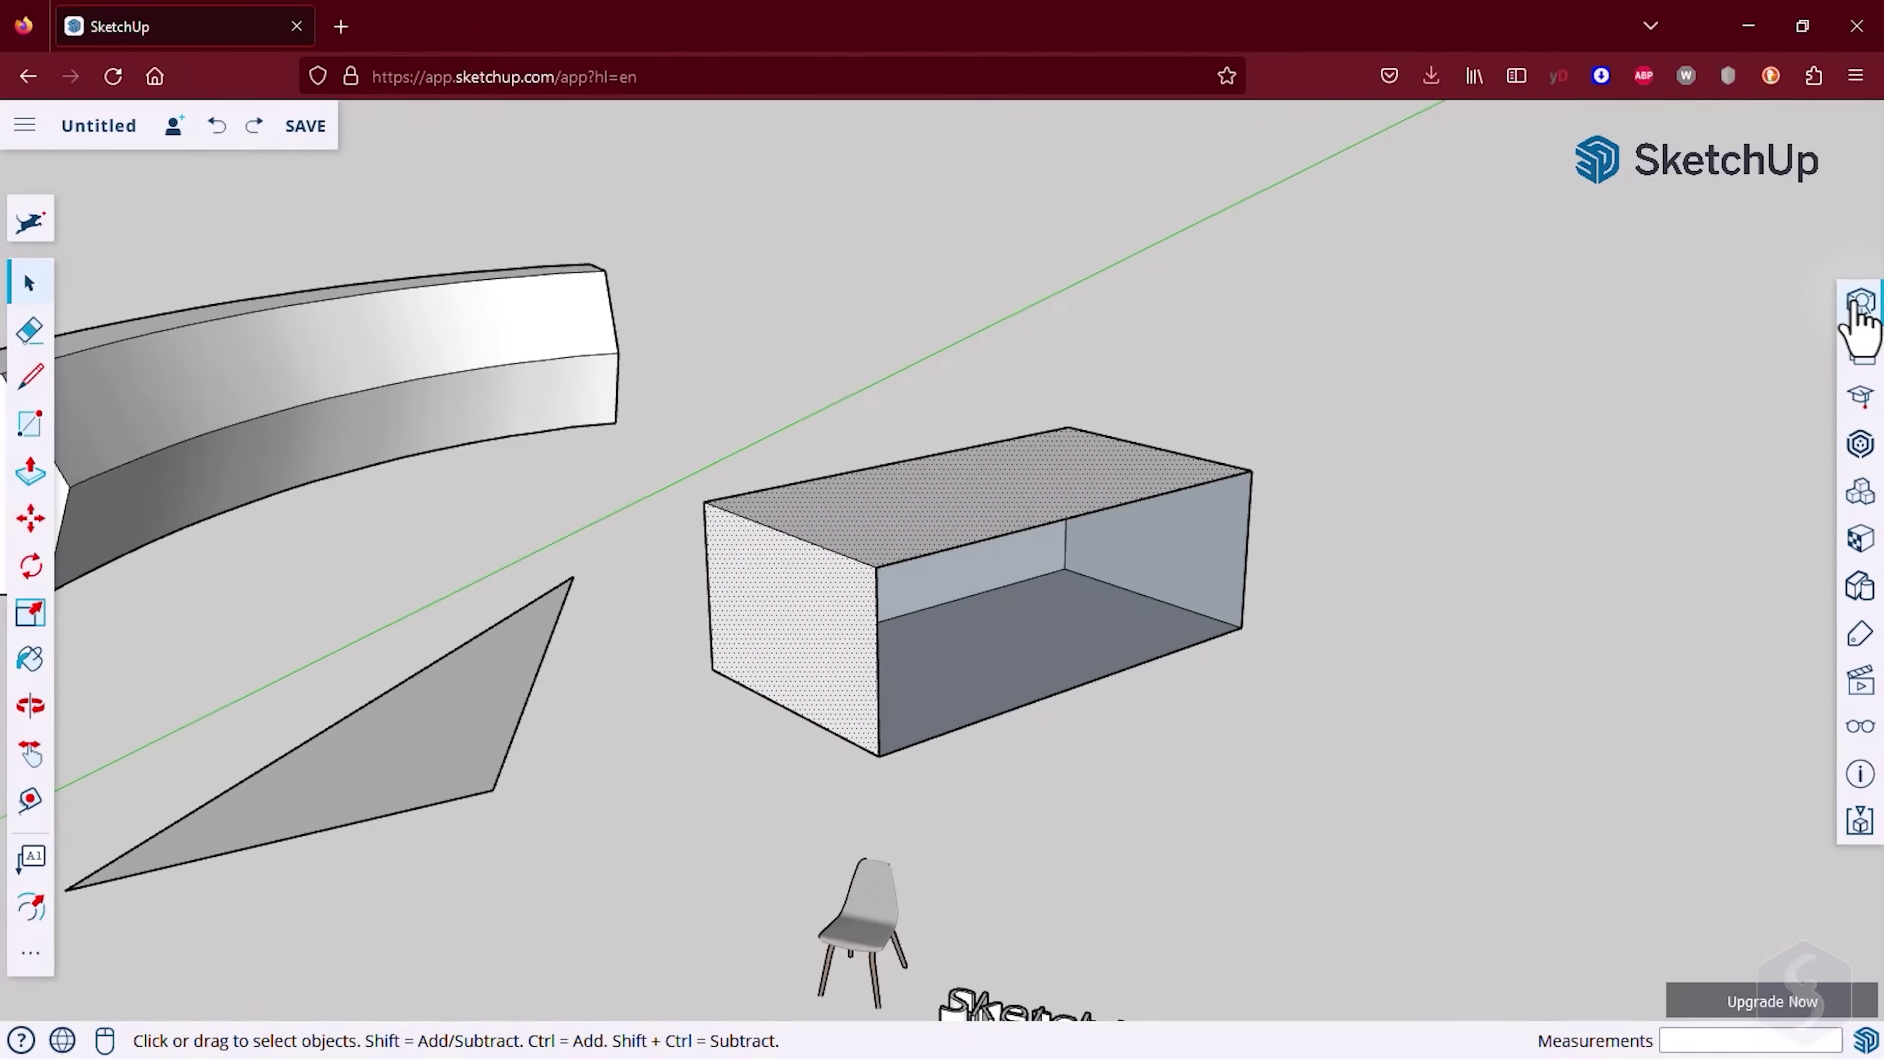
- Set the box faces' material to Asphalt Stamped Brick through Entity Info
click(1857, 306)
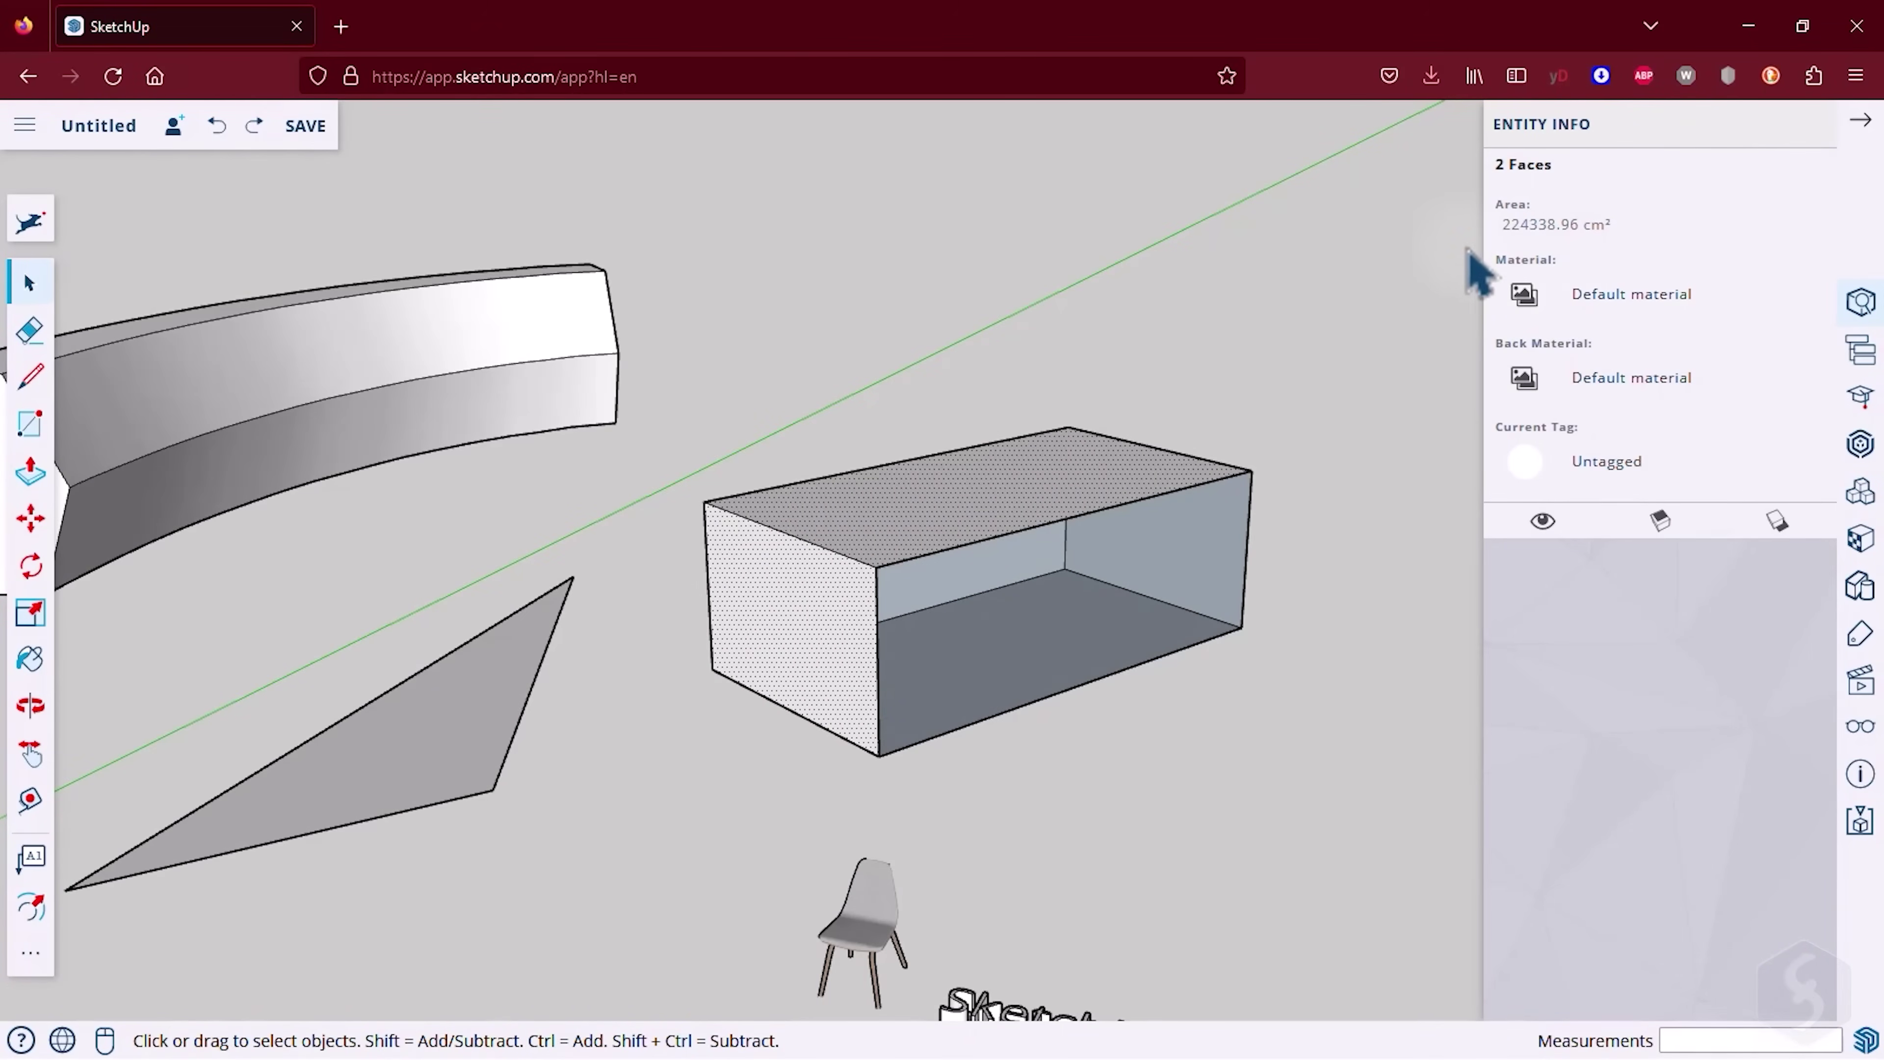
click(1647, 295)
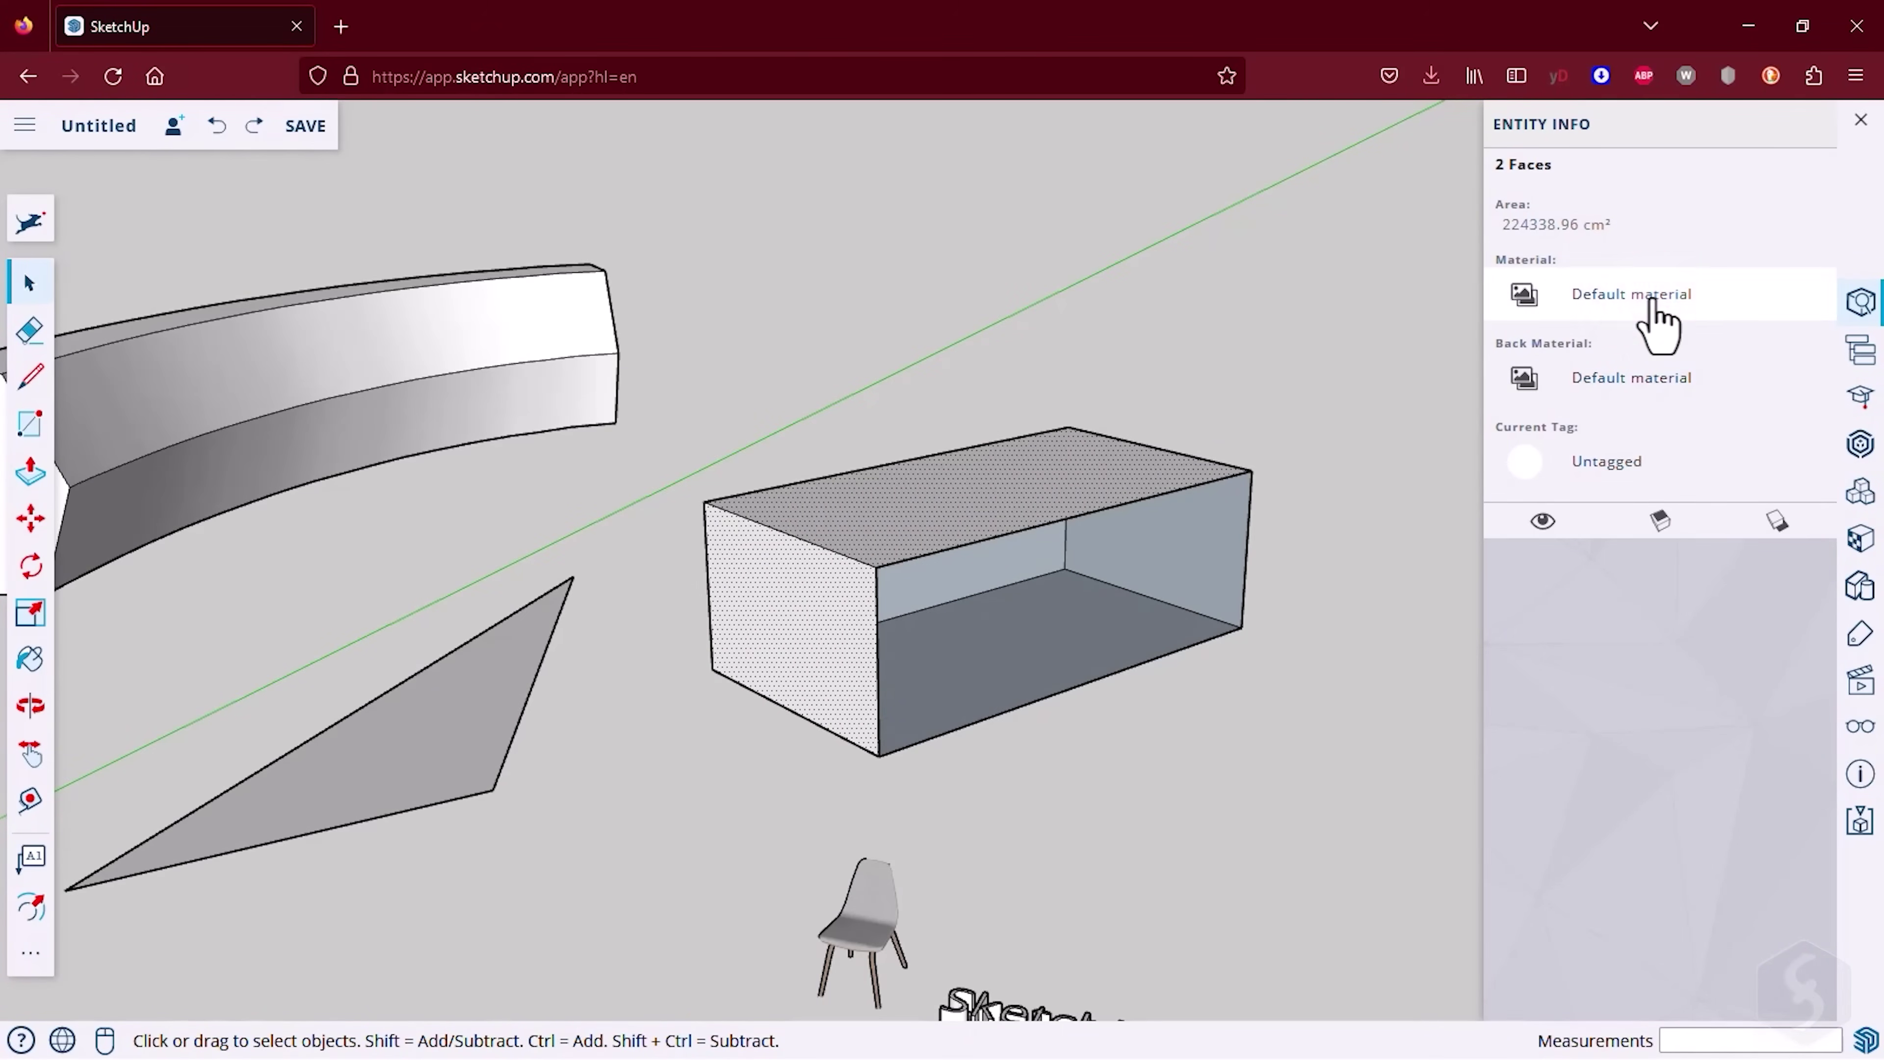
click(1764, 166)
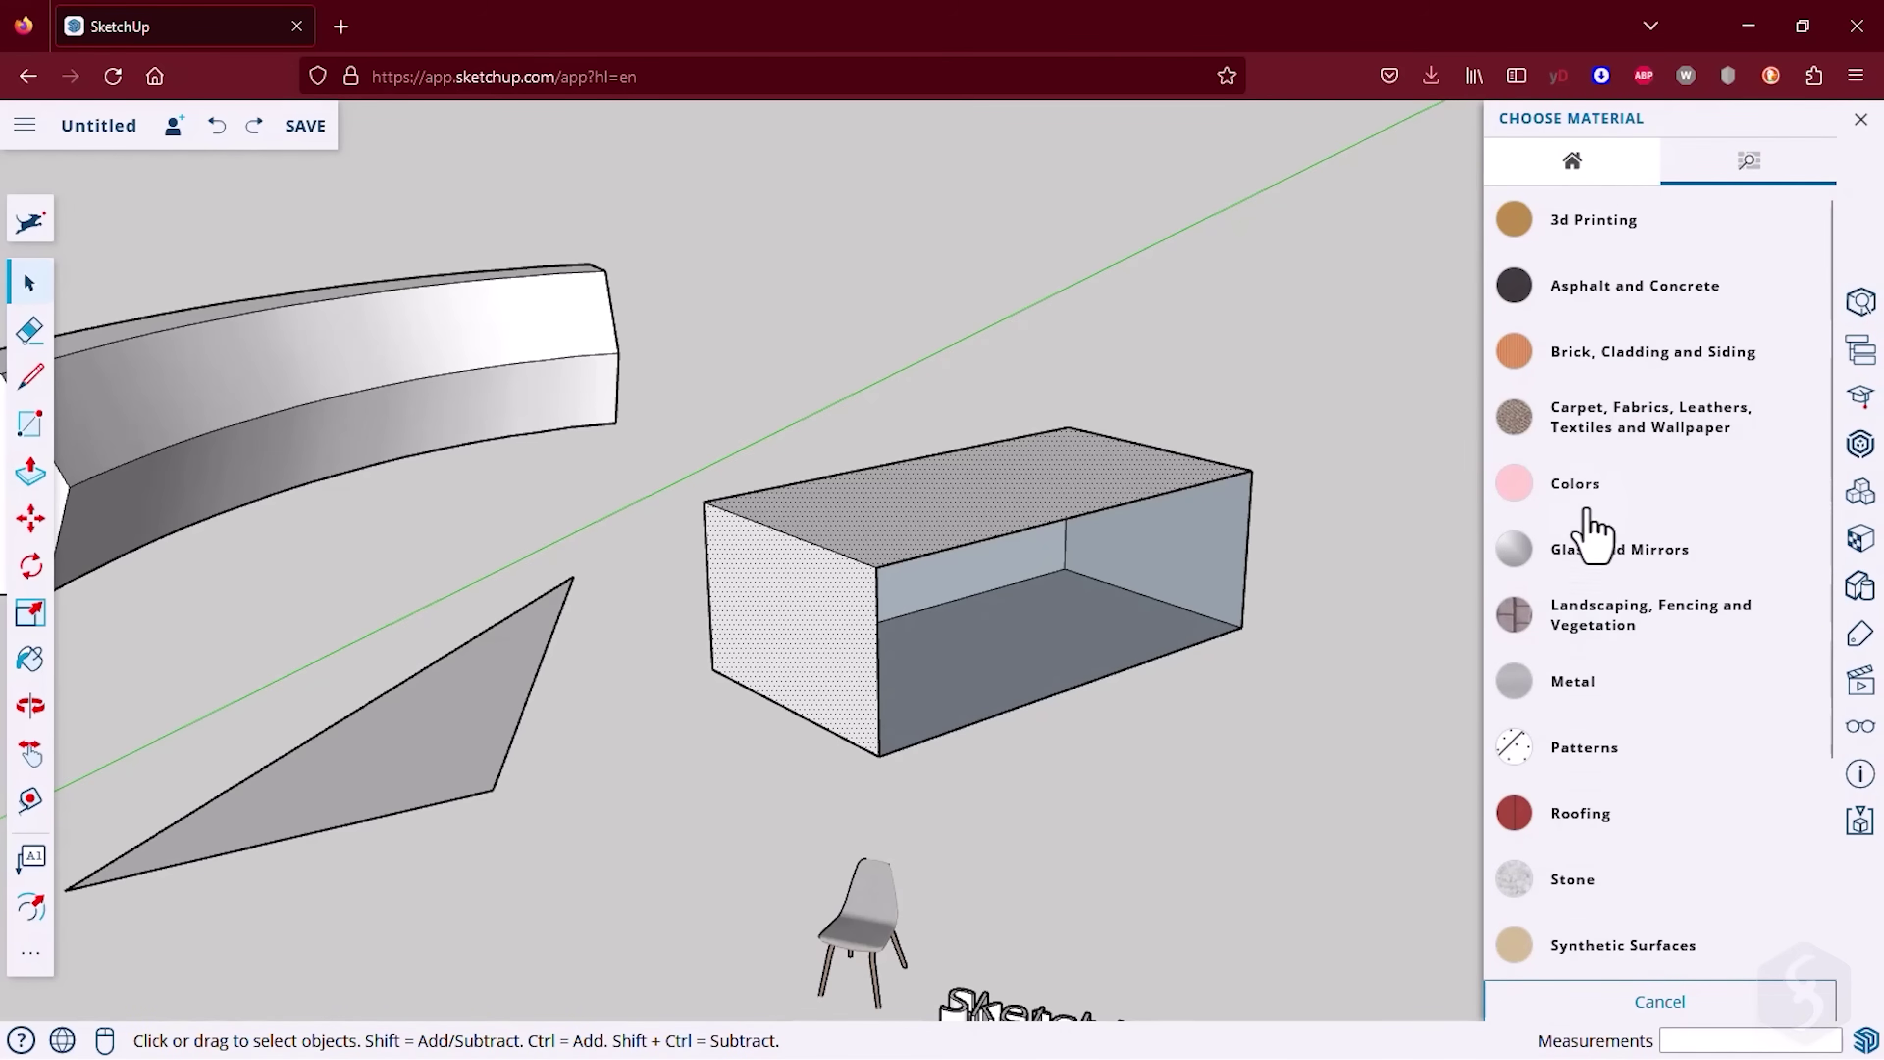
click(1578, 617)
click(1523, 697)
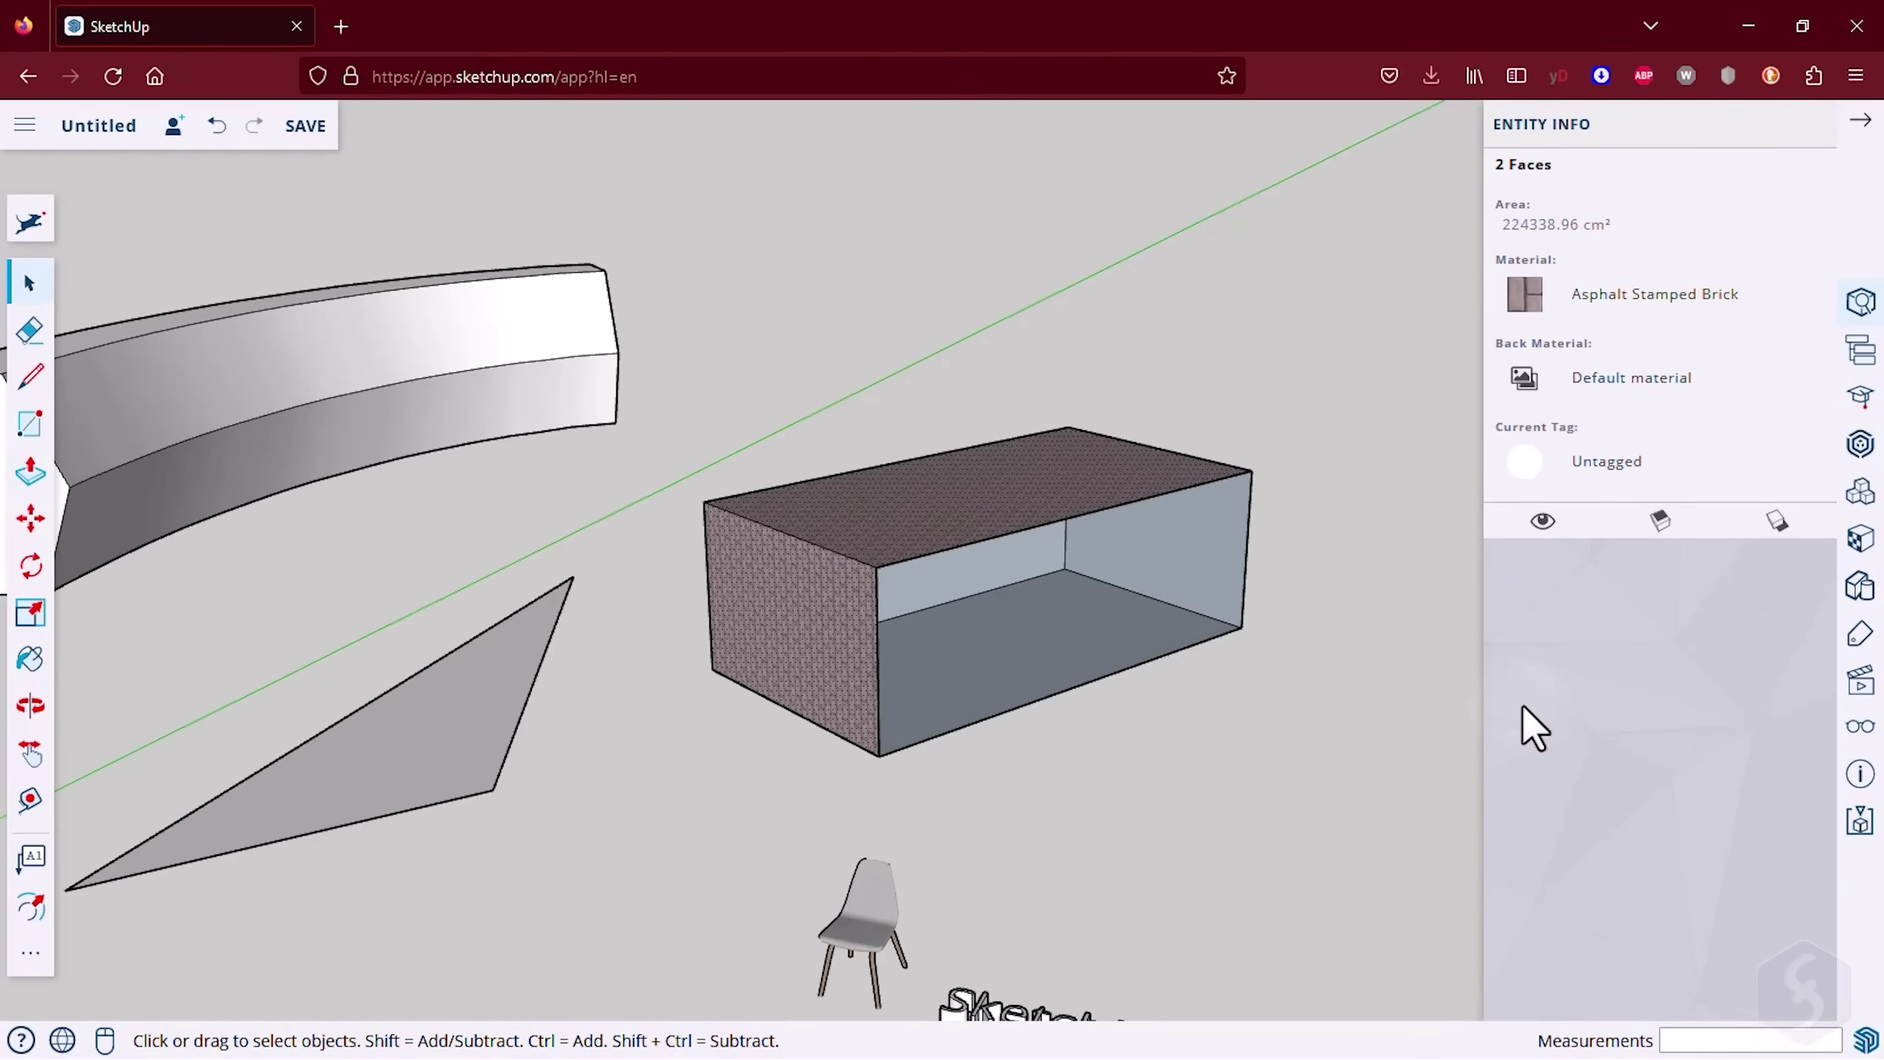
scroll(927, 540, up, 4)
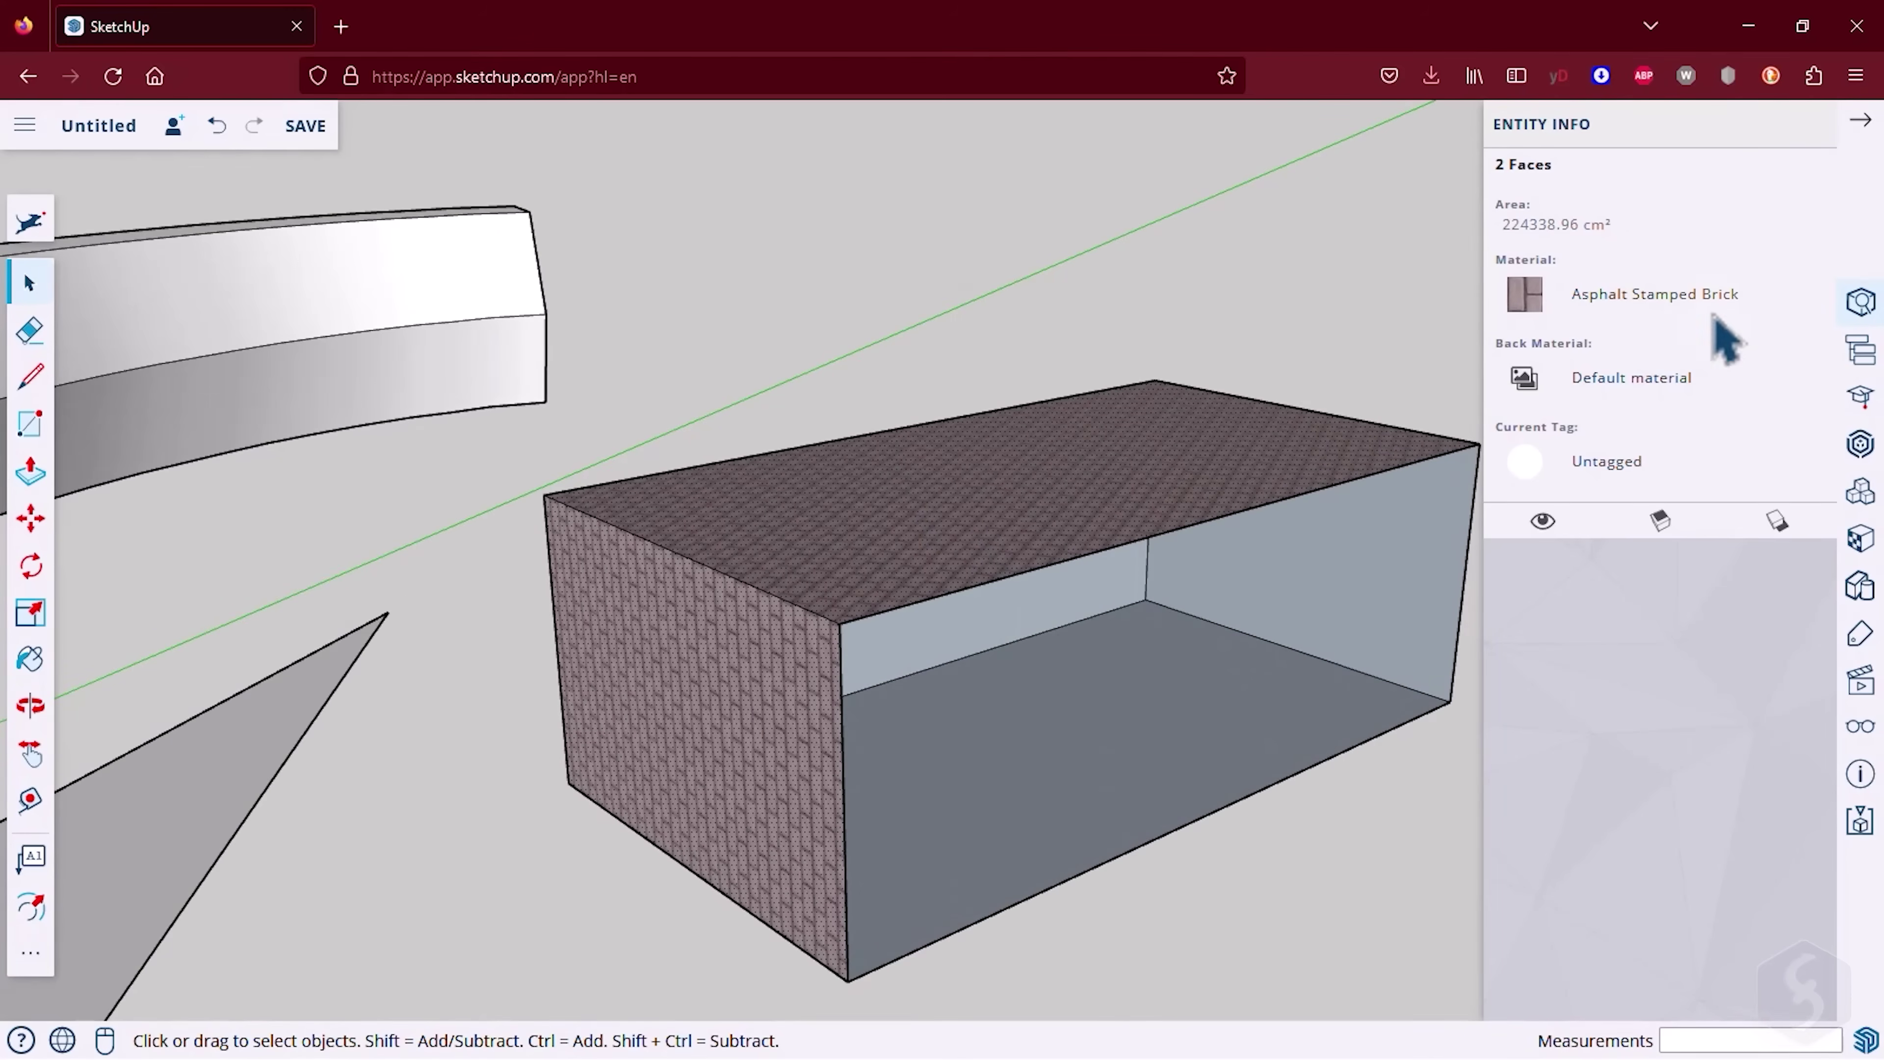
- Replace the faces' material with Metal Corrugated Shiny from the Metal category
click(1680, 300)
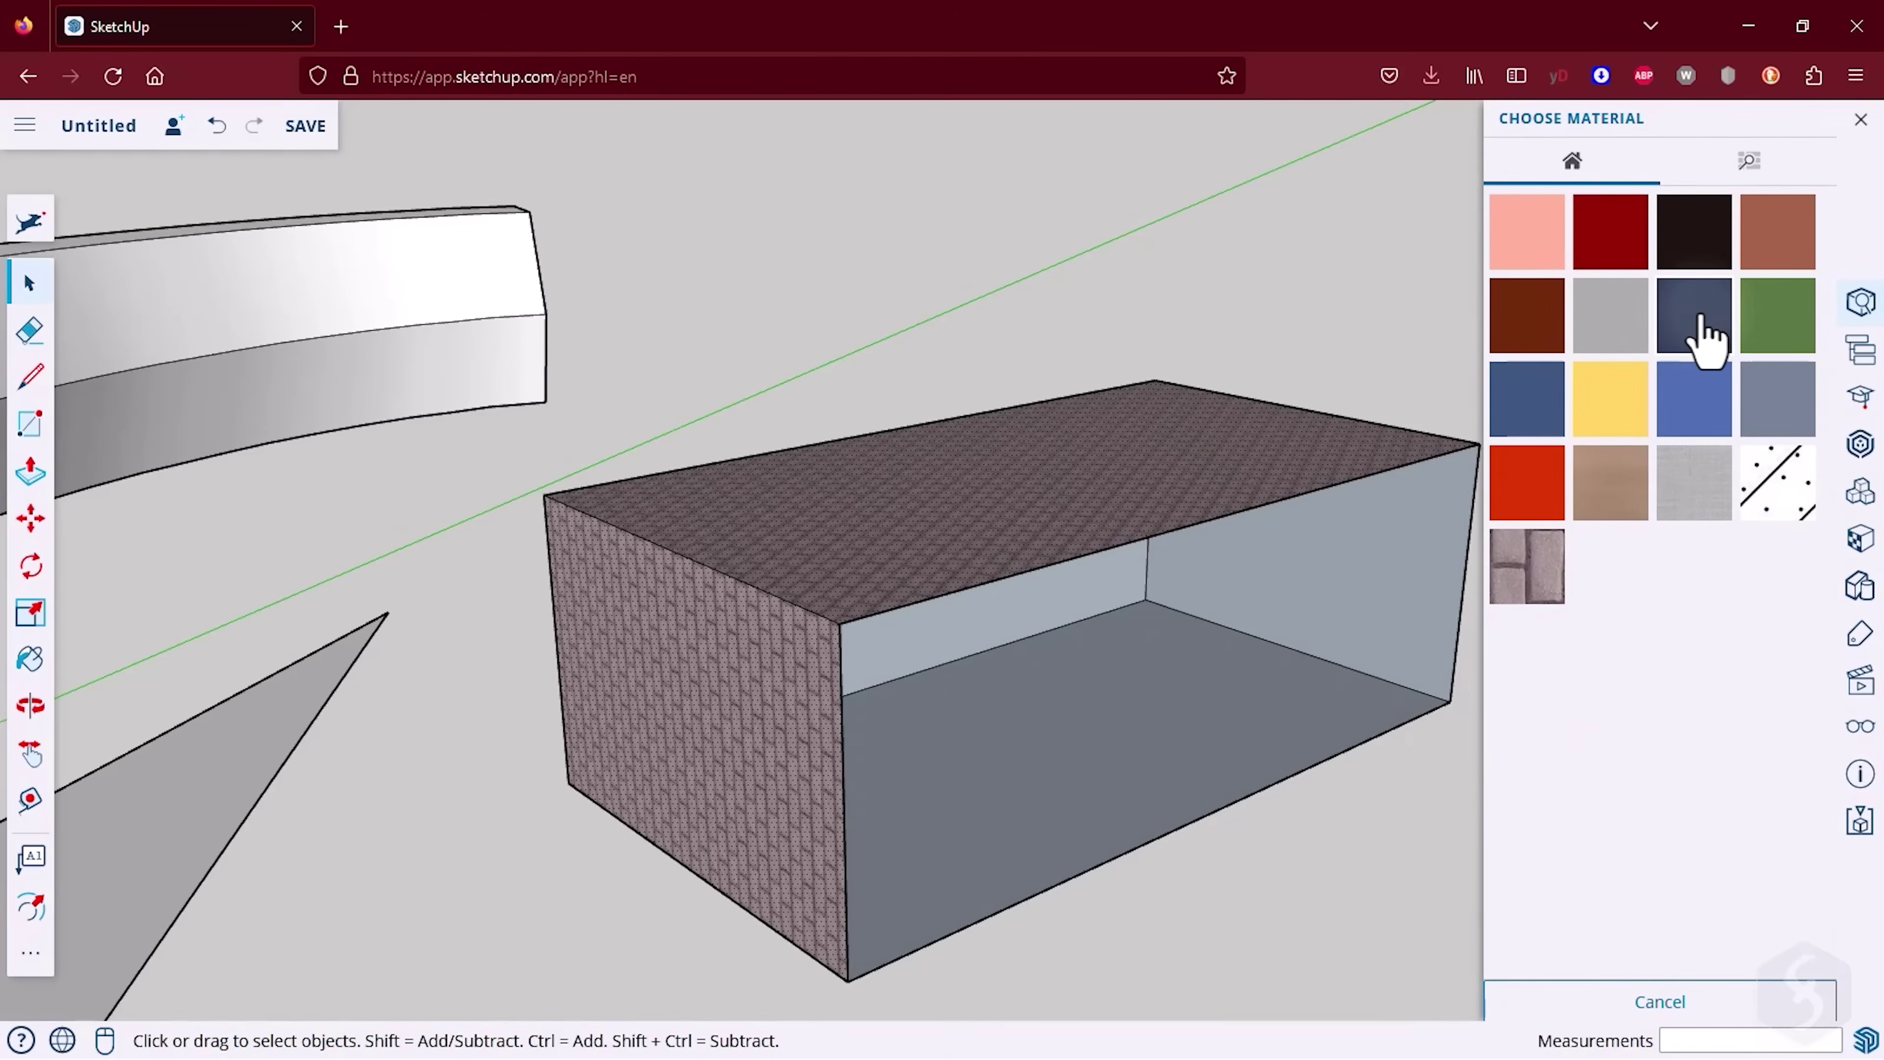
click(1739, 169)
scroll(1640, 520, down, 3)
click(1634, 415)
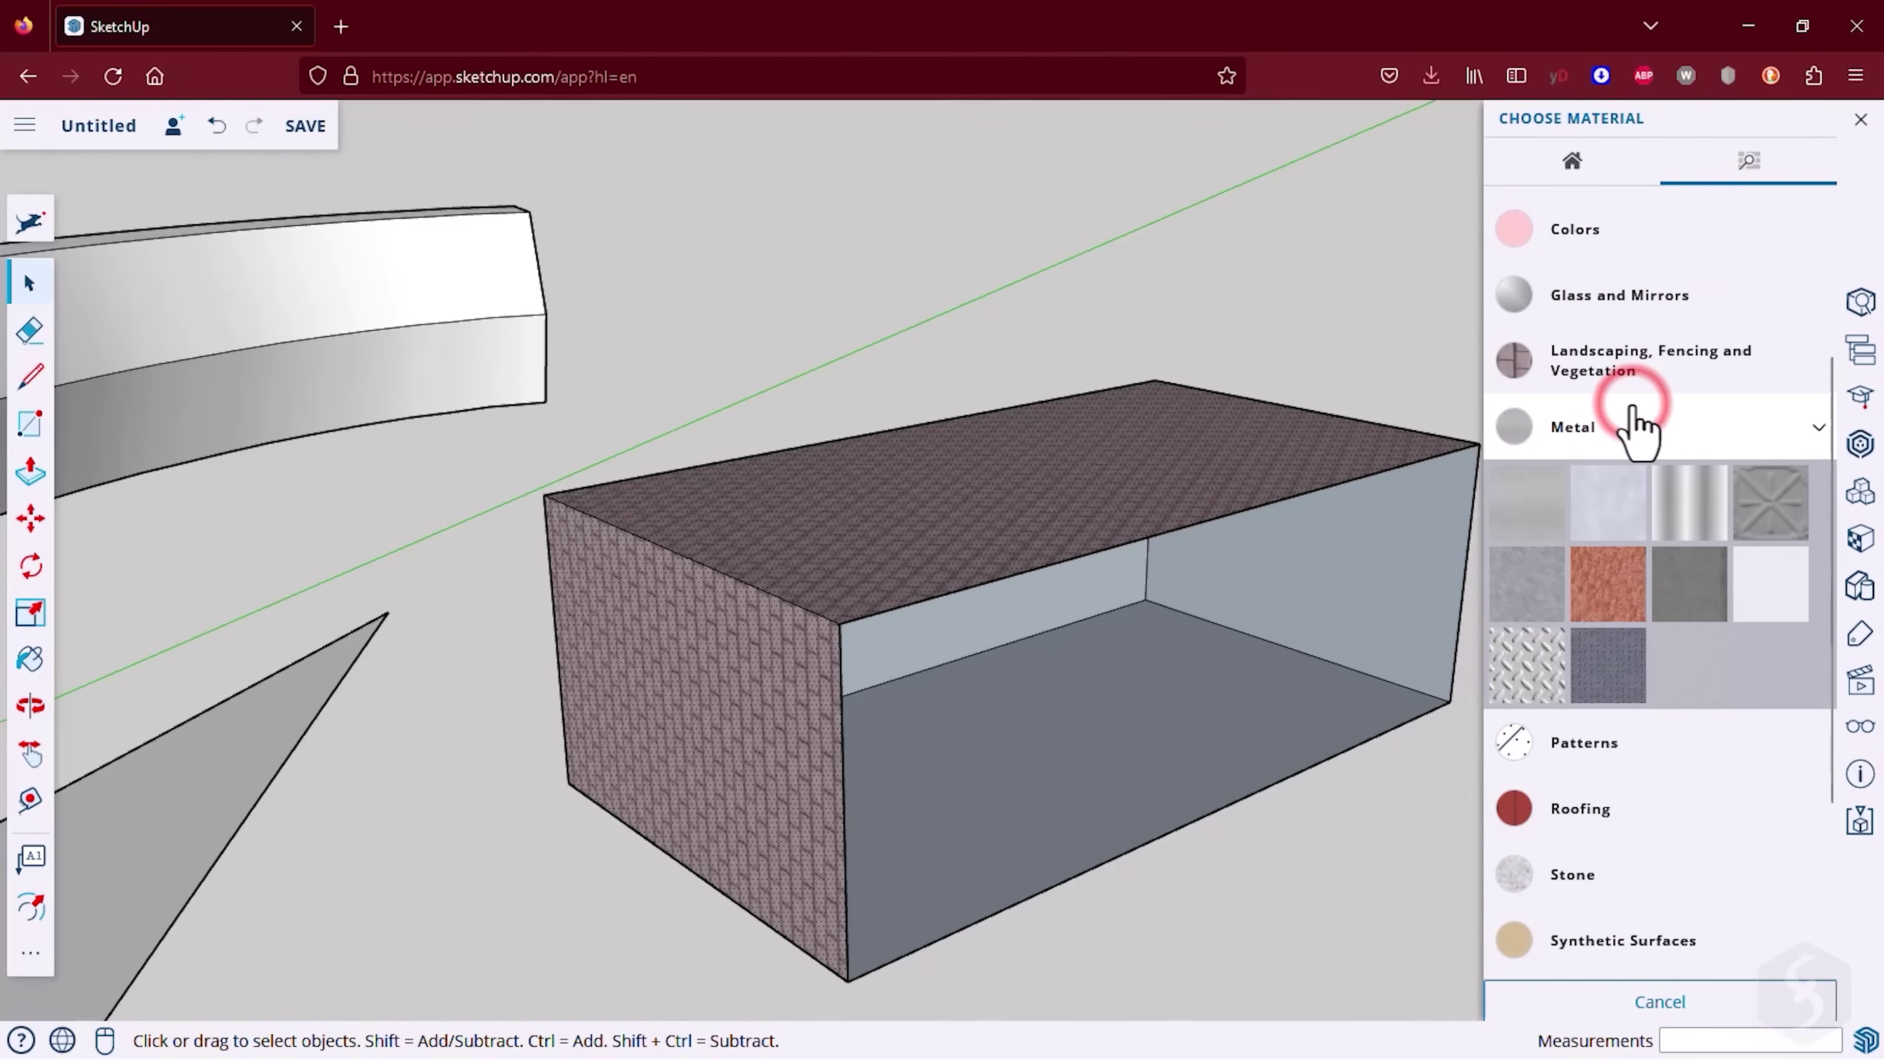
click(1684, 520)
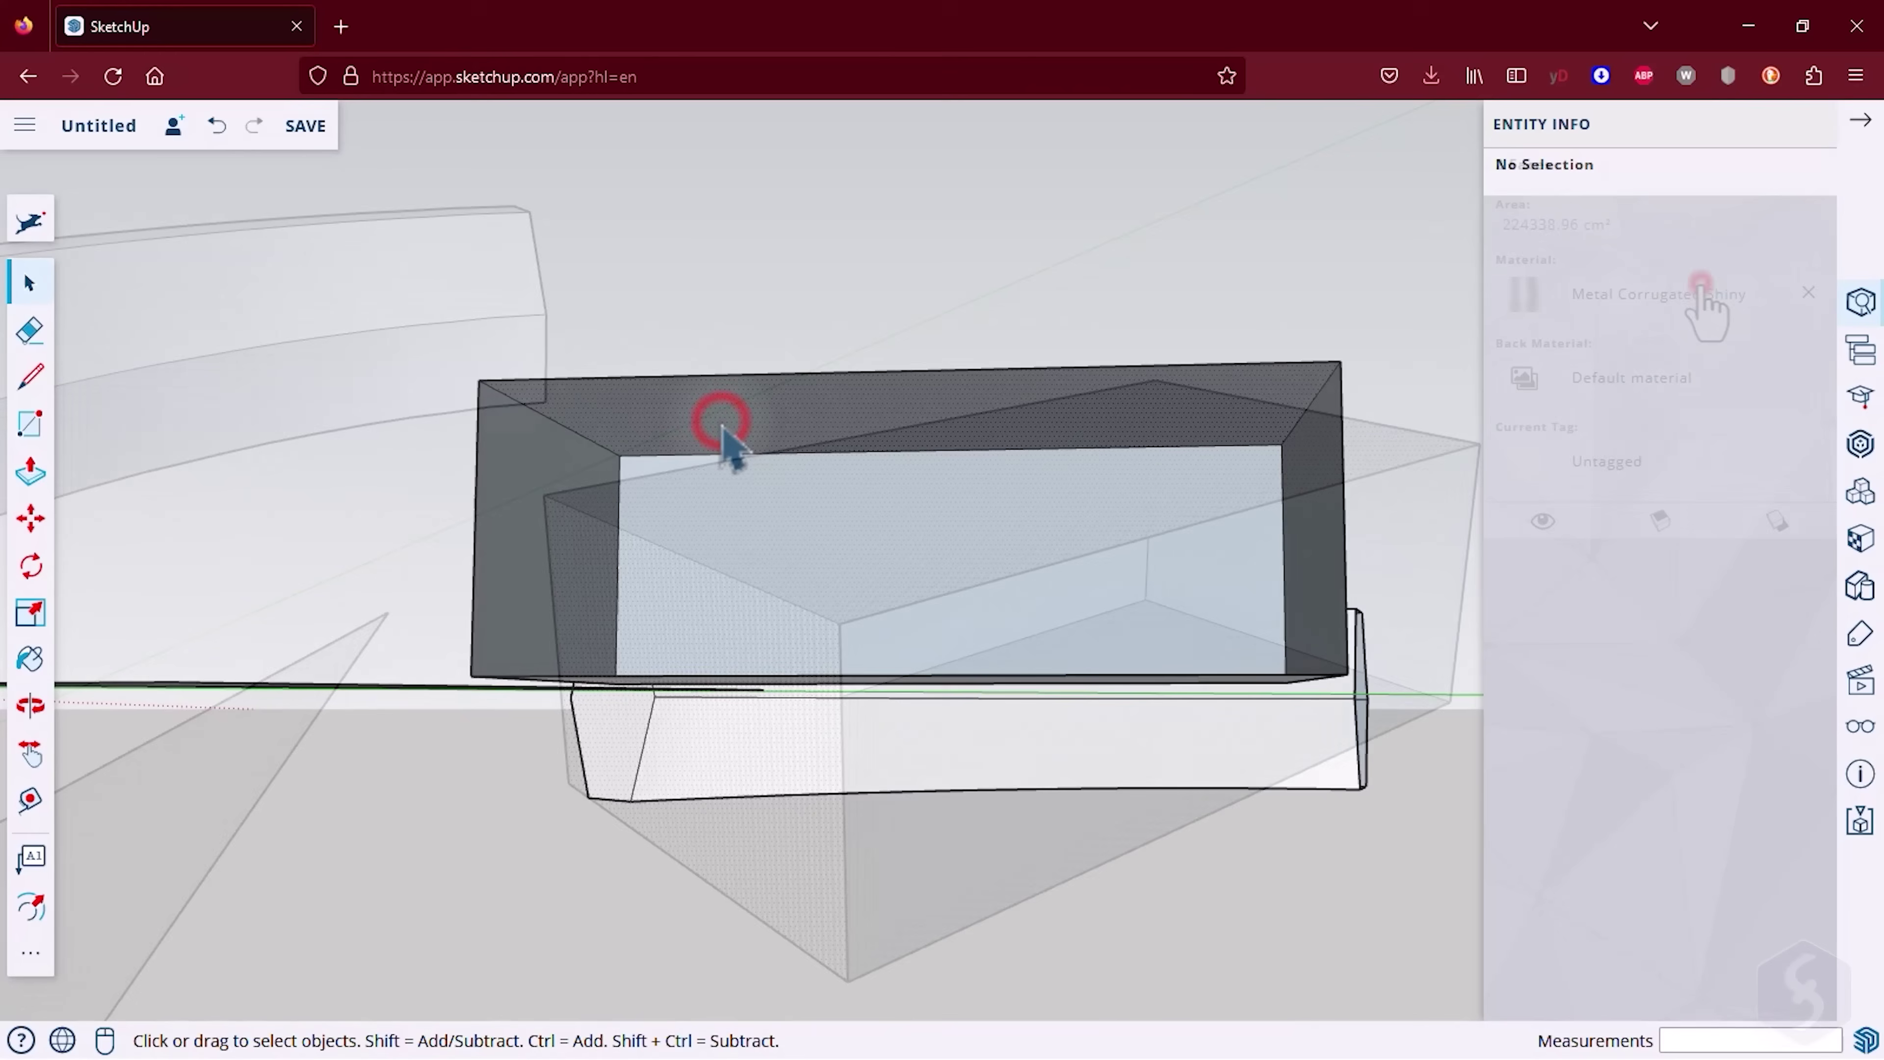
- Give the box faces a Wood Floor Dark back material
click(547, 539)
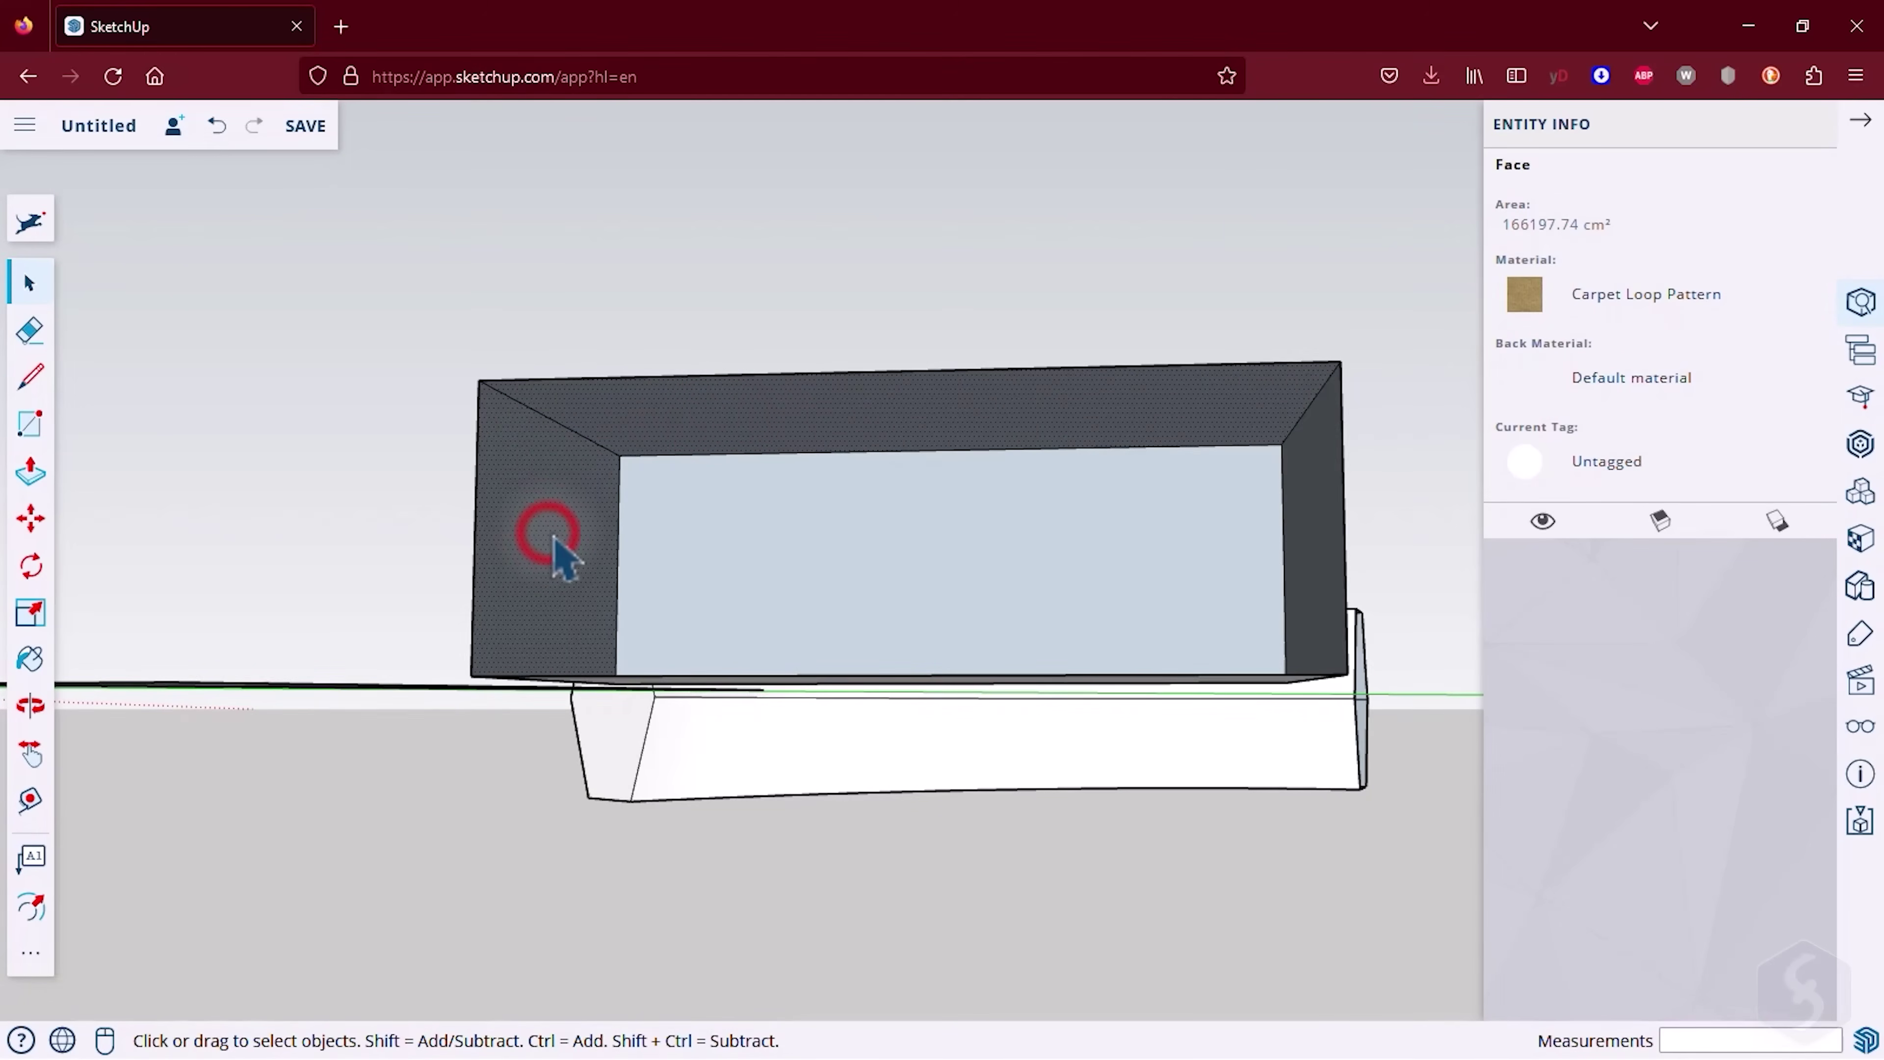
click(1635, 380)
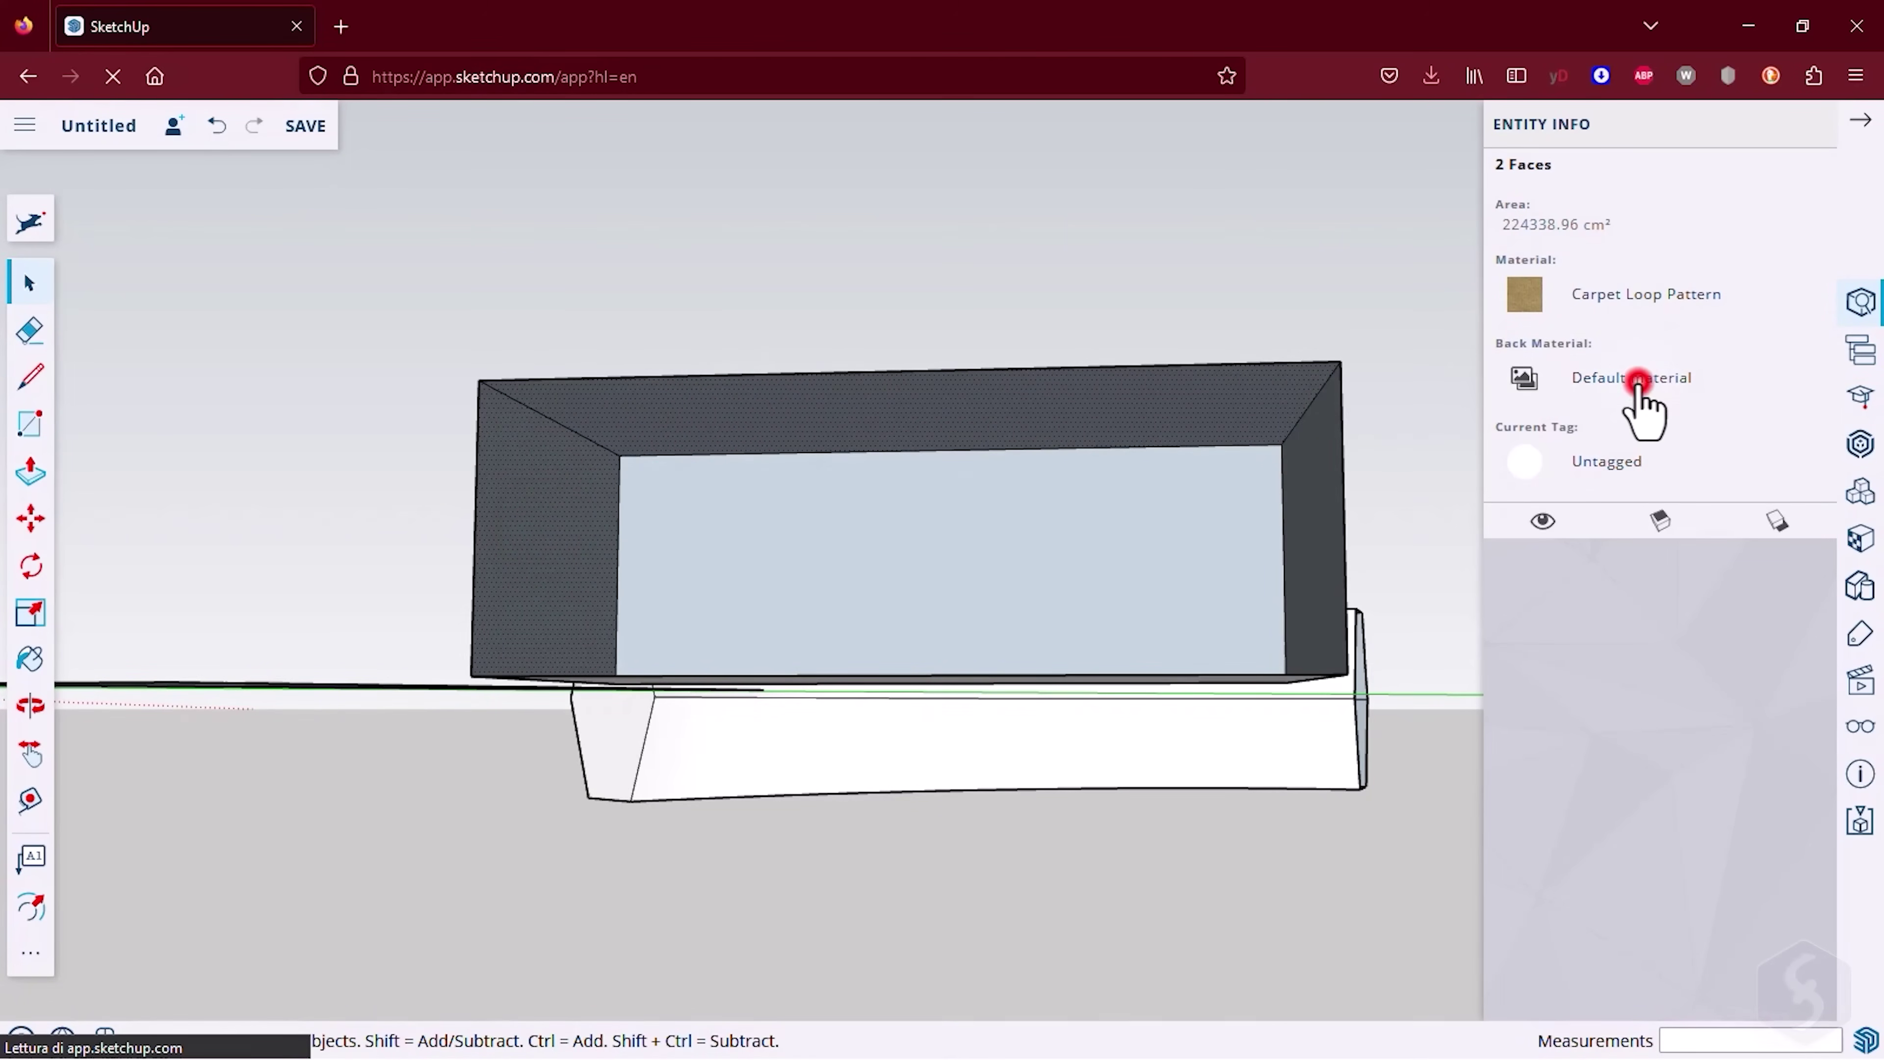
click(1746, 167)
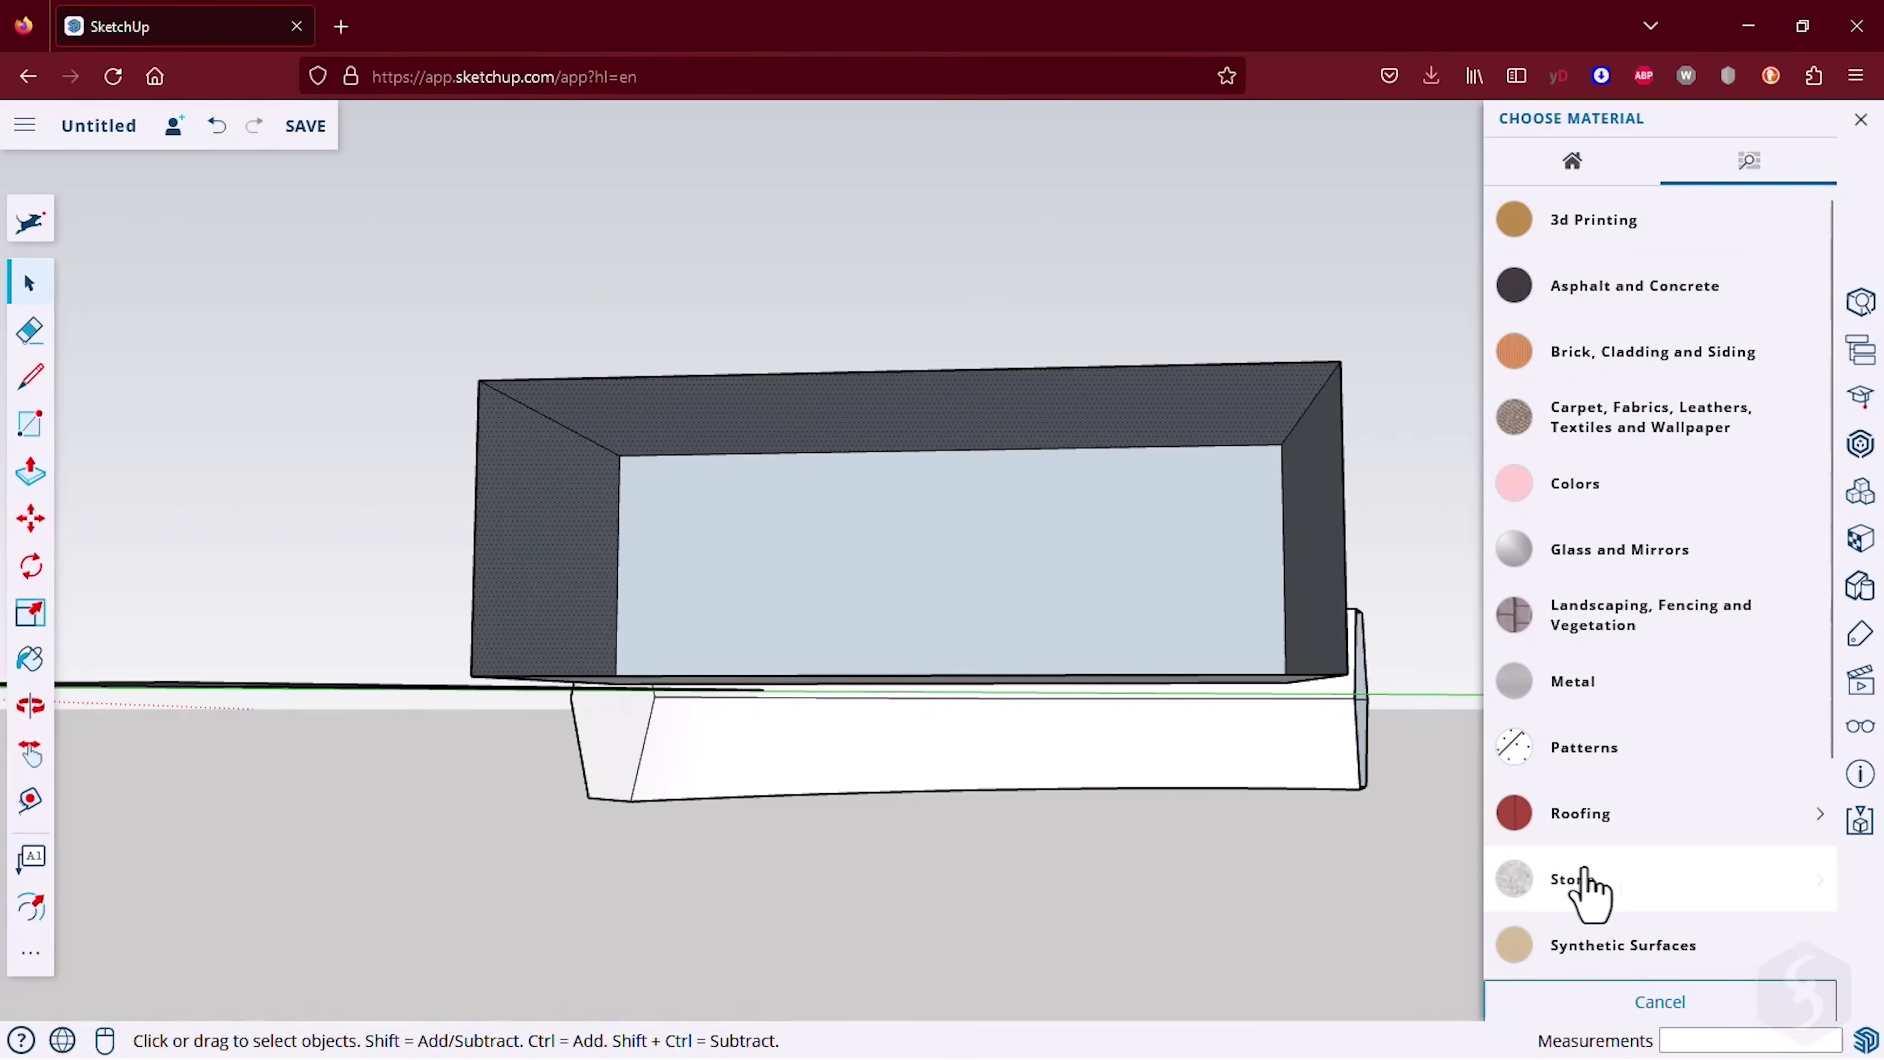
scroll(1631, 853, down, 3)
scroll(1610, 853, down, 1)
click(1565, 957)
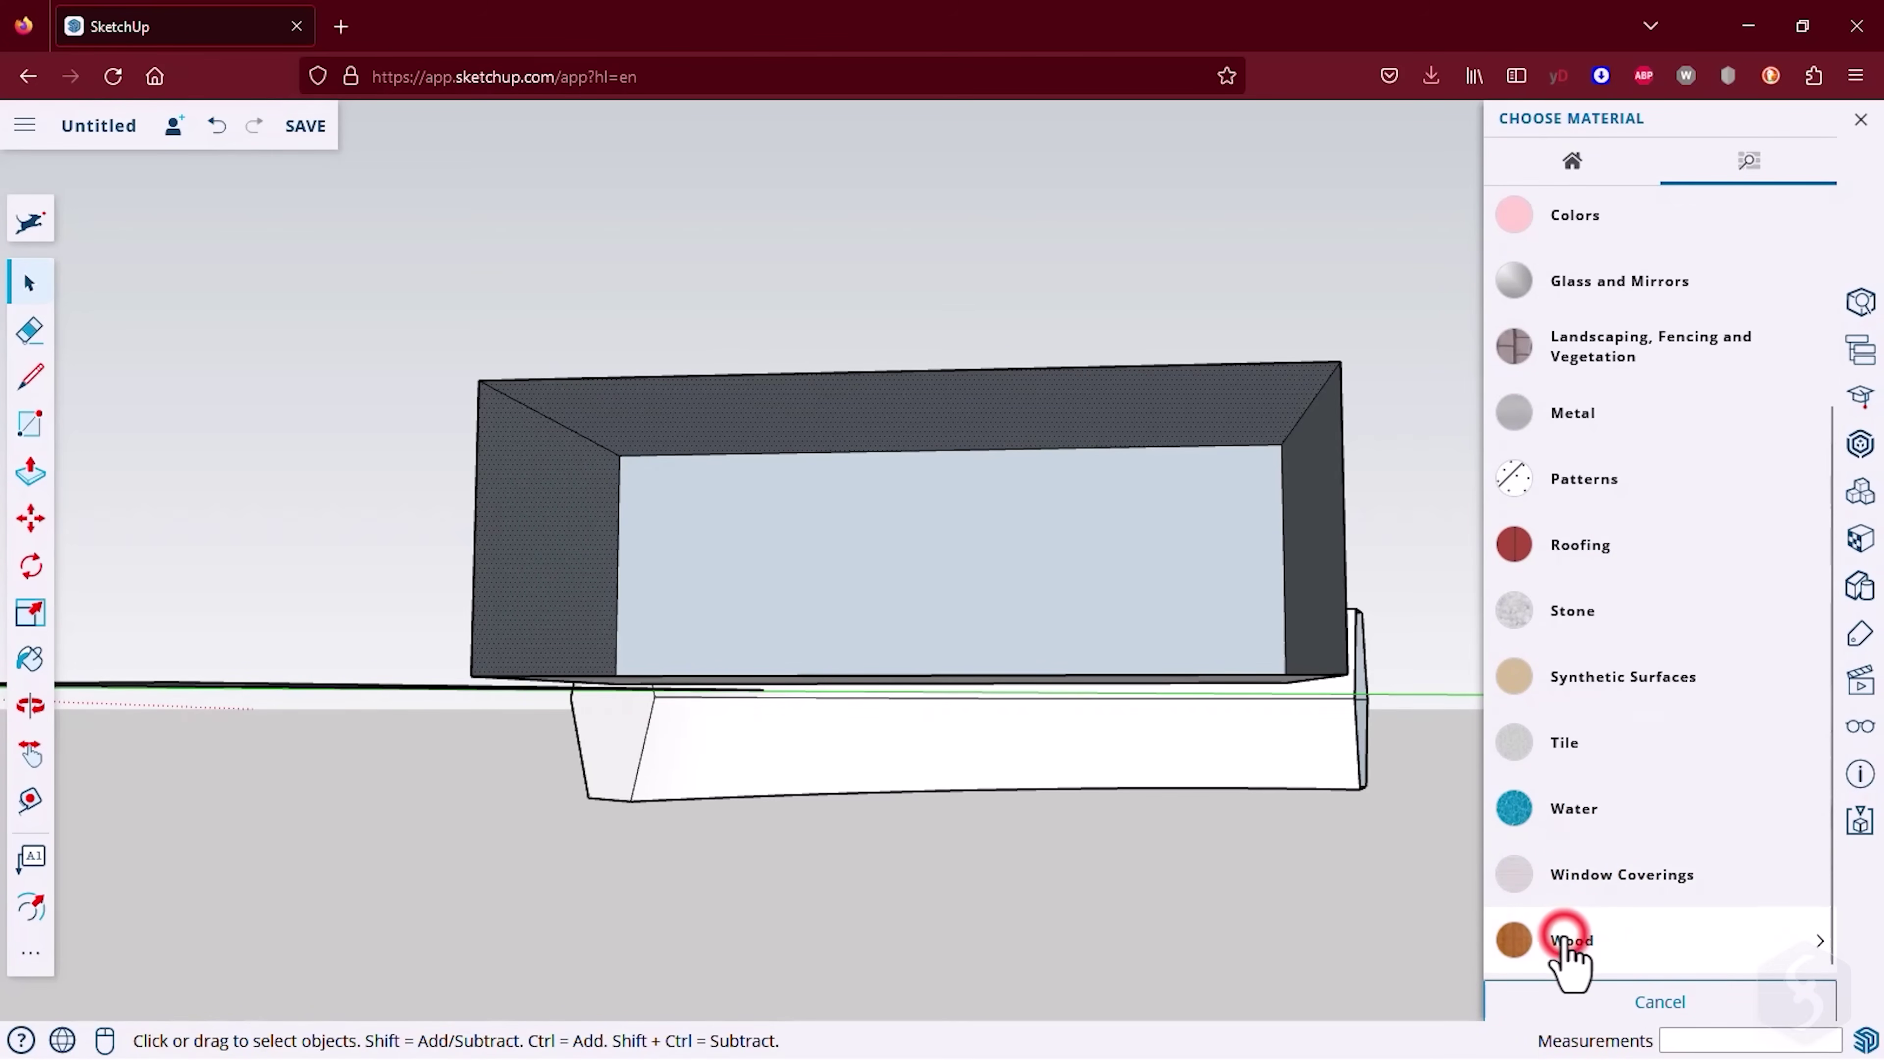
scroll(1556, 905, down, 3)
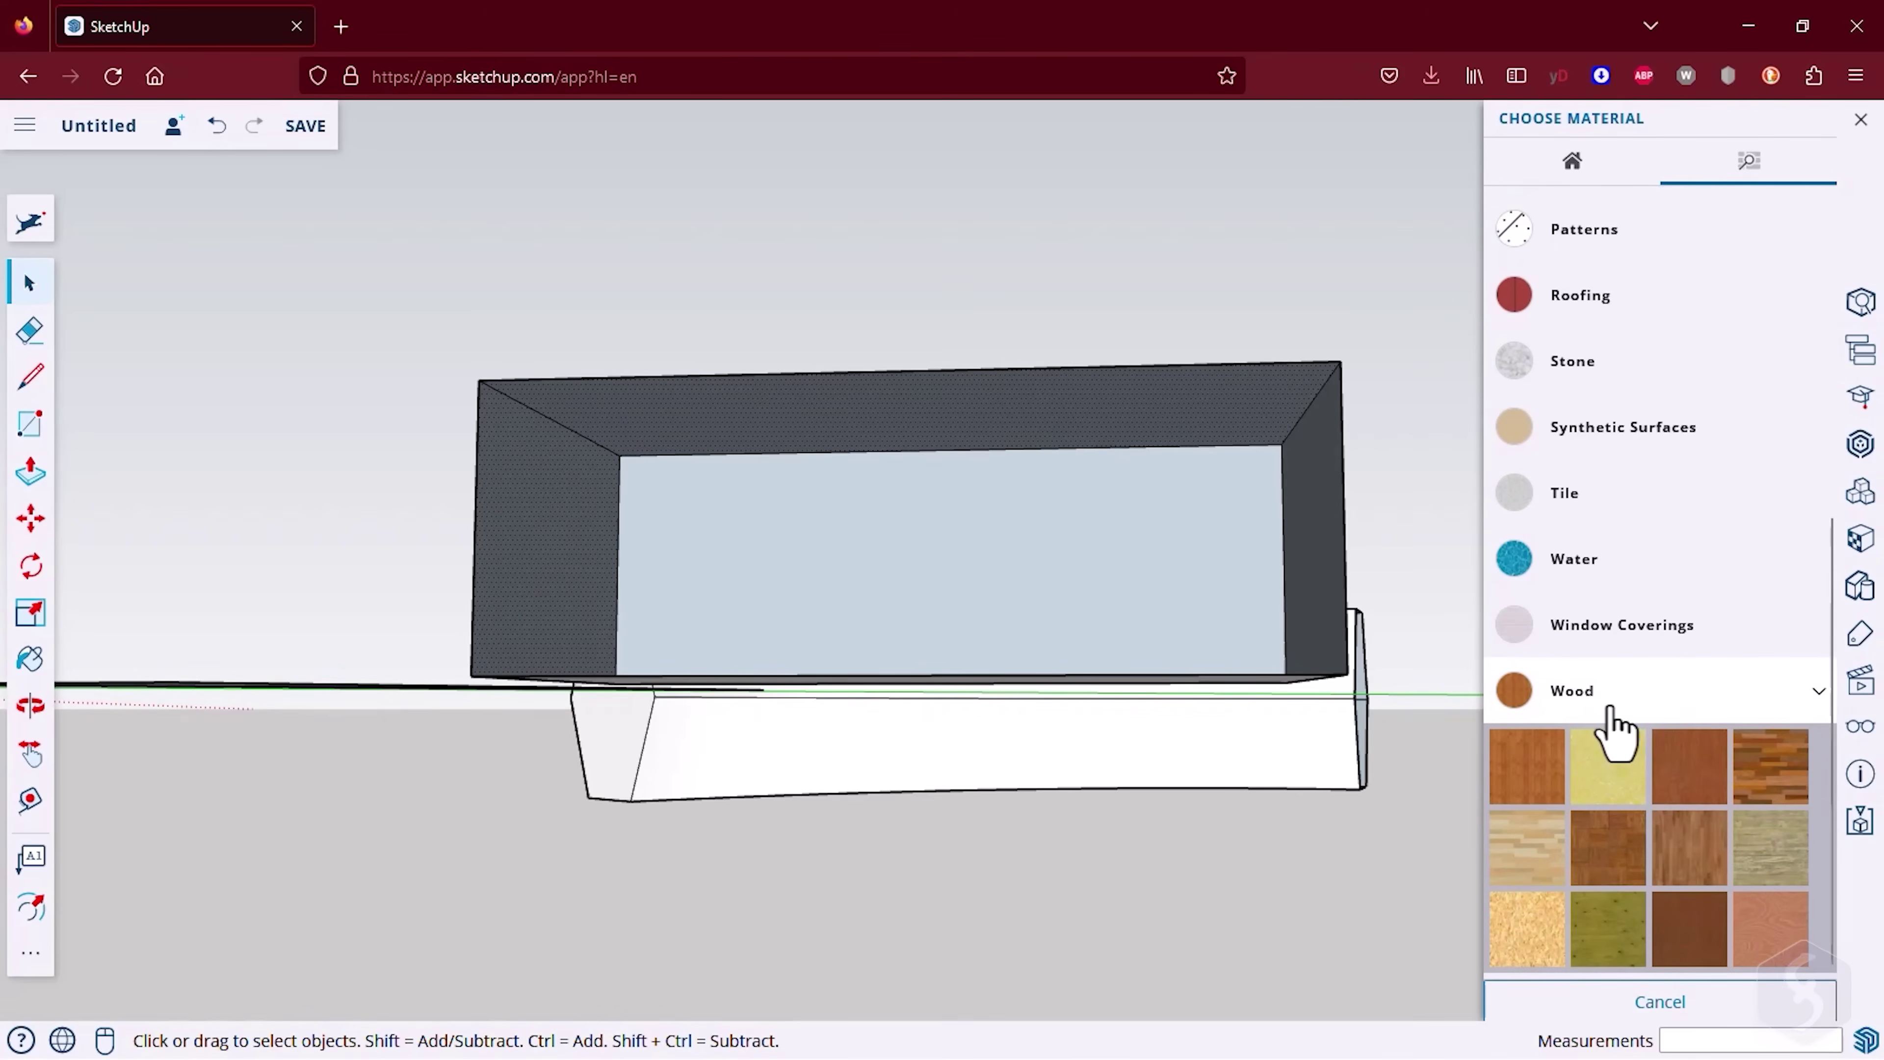
click(1776, 753)
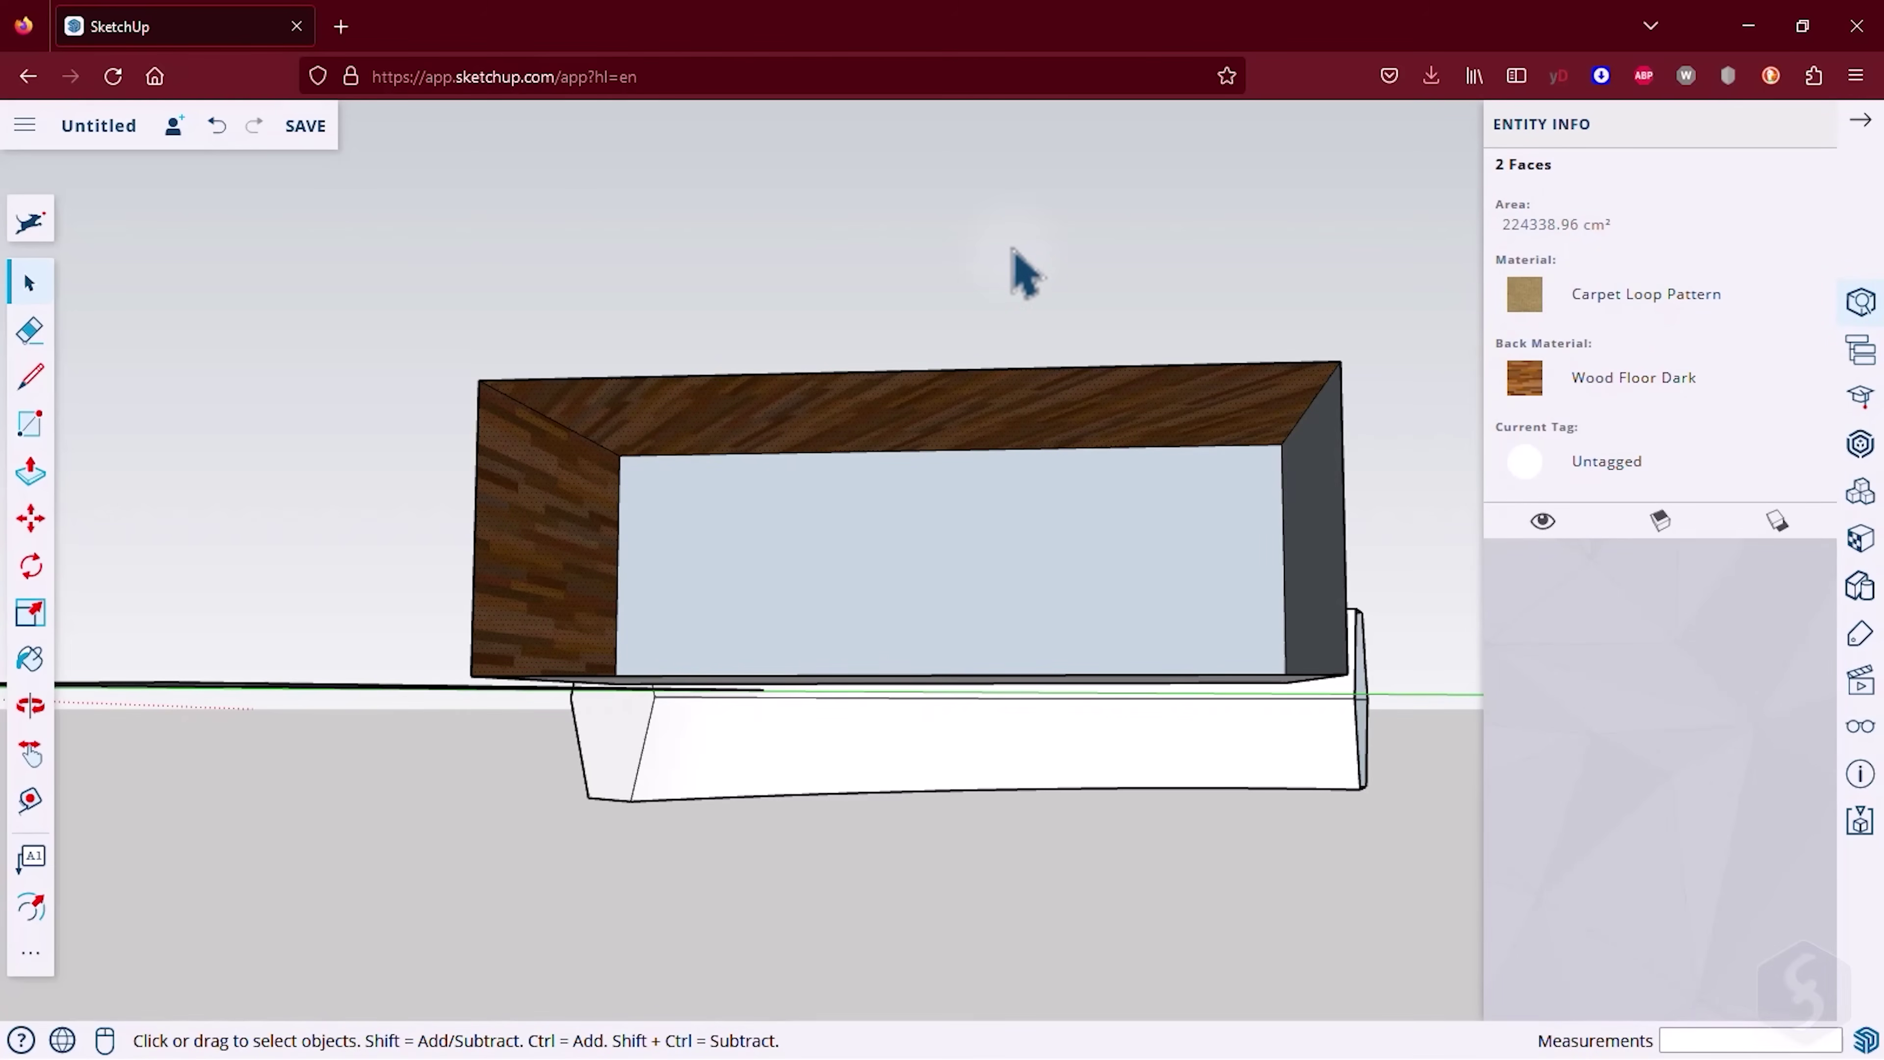
- Apply Asphalt Stamped Brick to the curved hexagonal group
click(1016, 271)
scroll(799, 476, up, 3)
scroll(437, 576, down, 2)
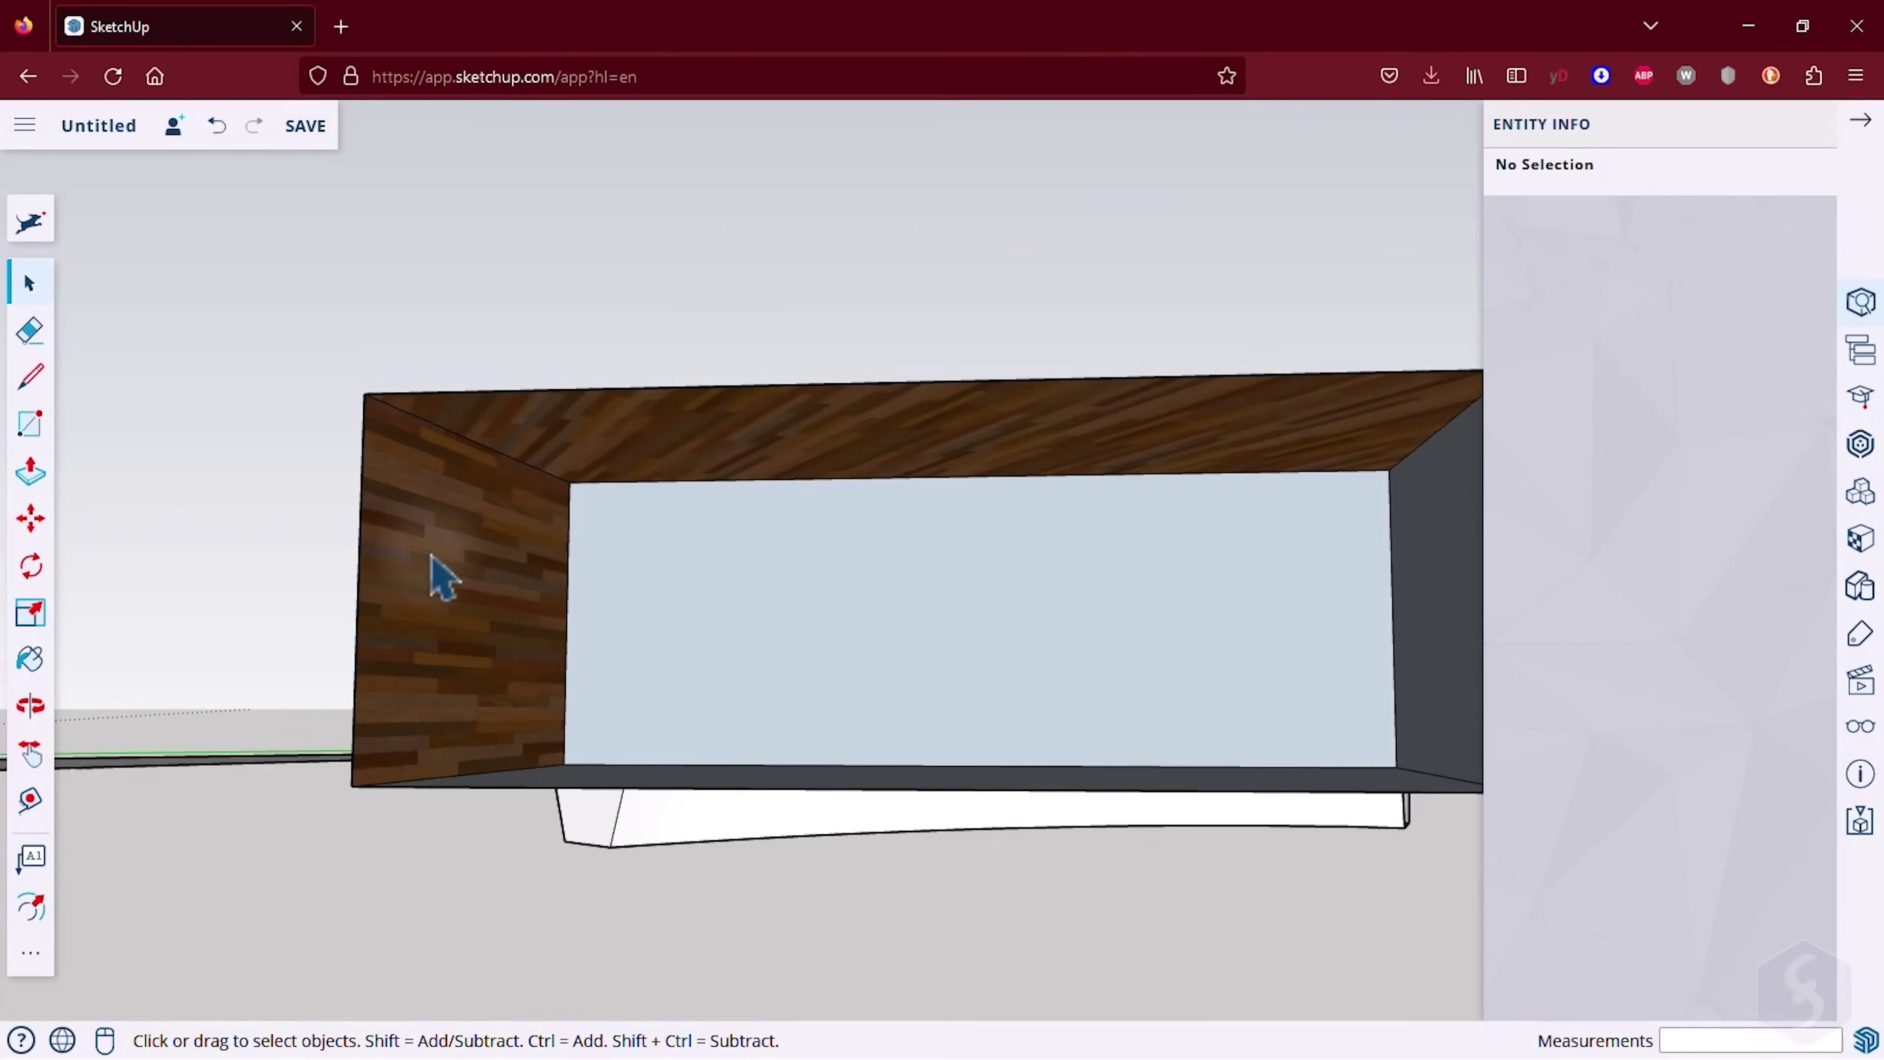
scroll(537, 568, down, 1)
click(374, 528)
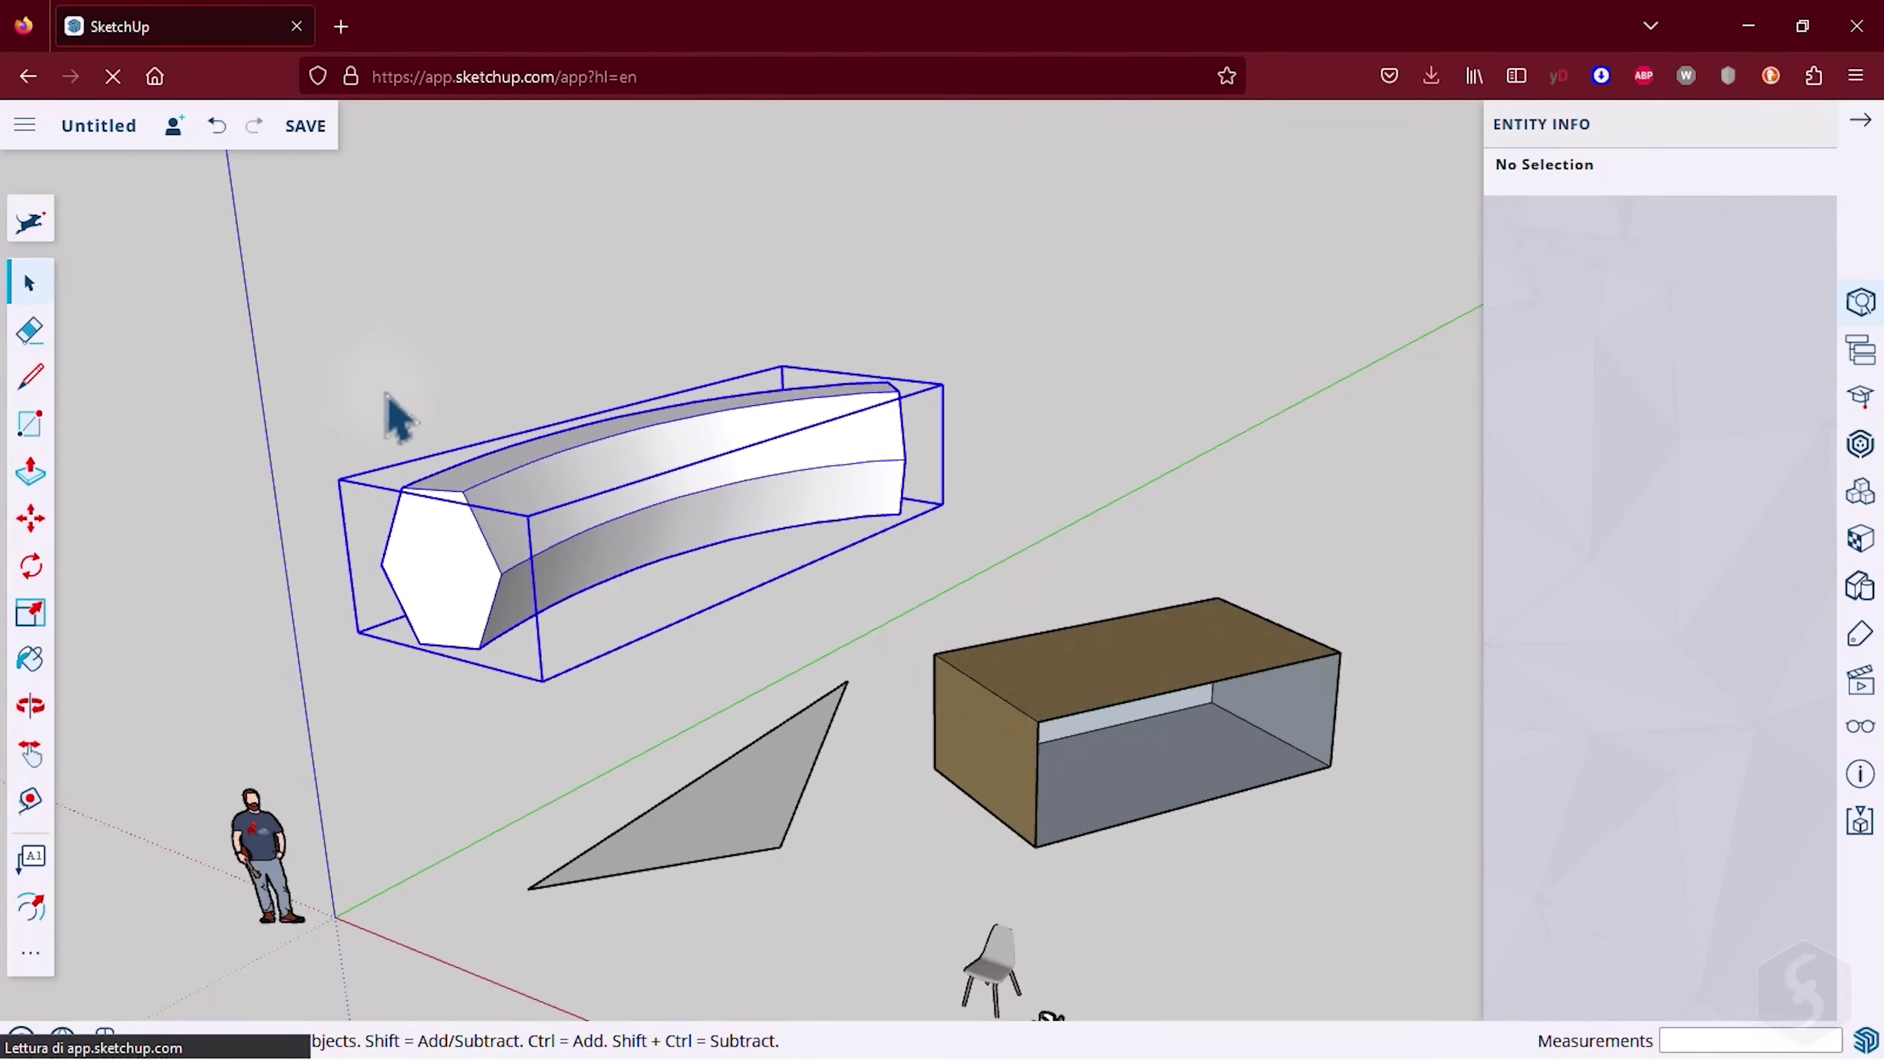
click(1596, 297)
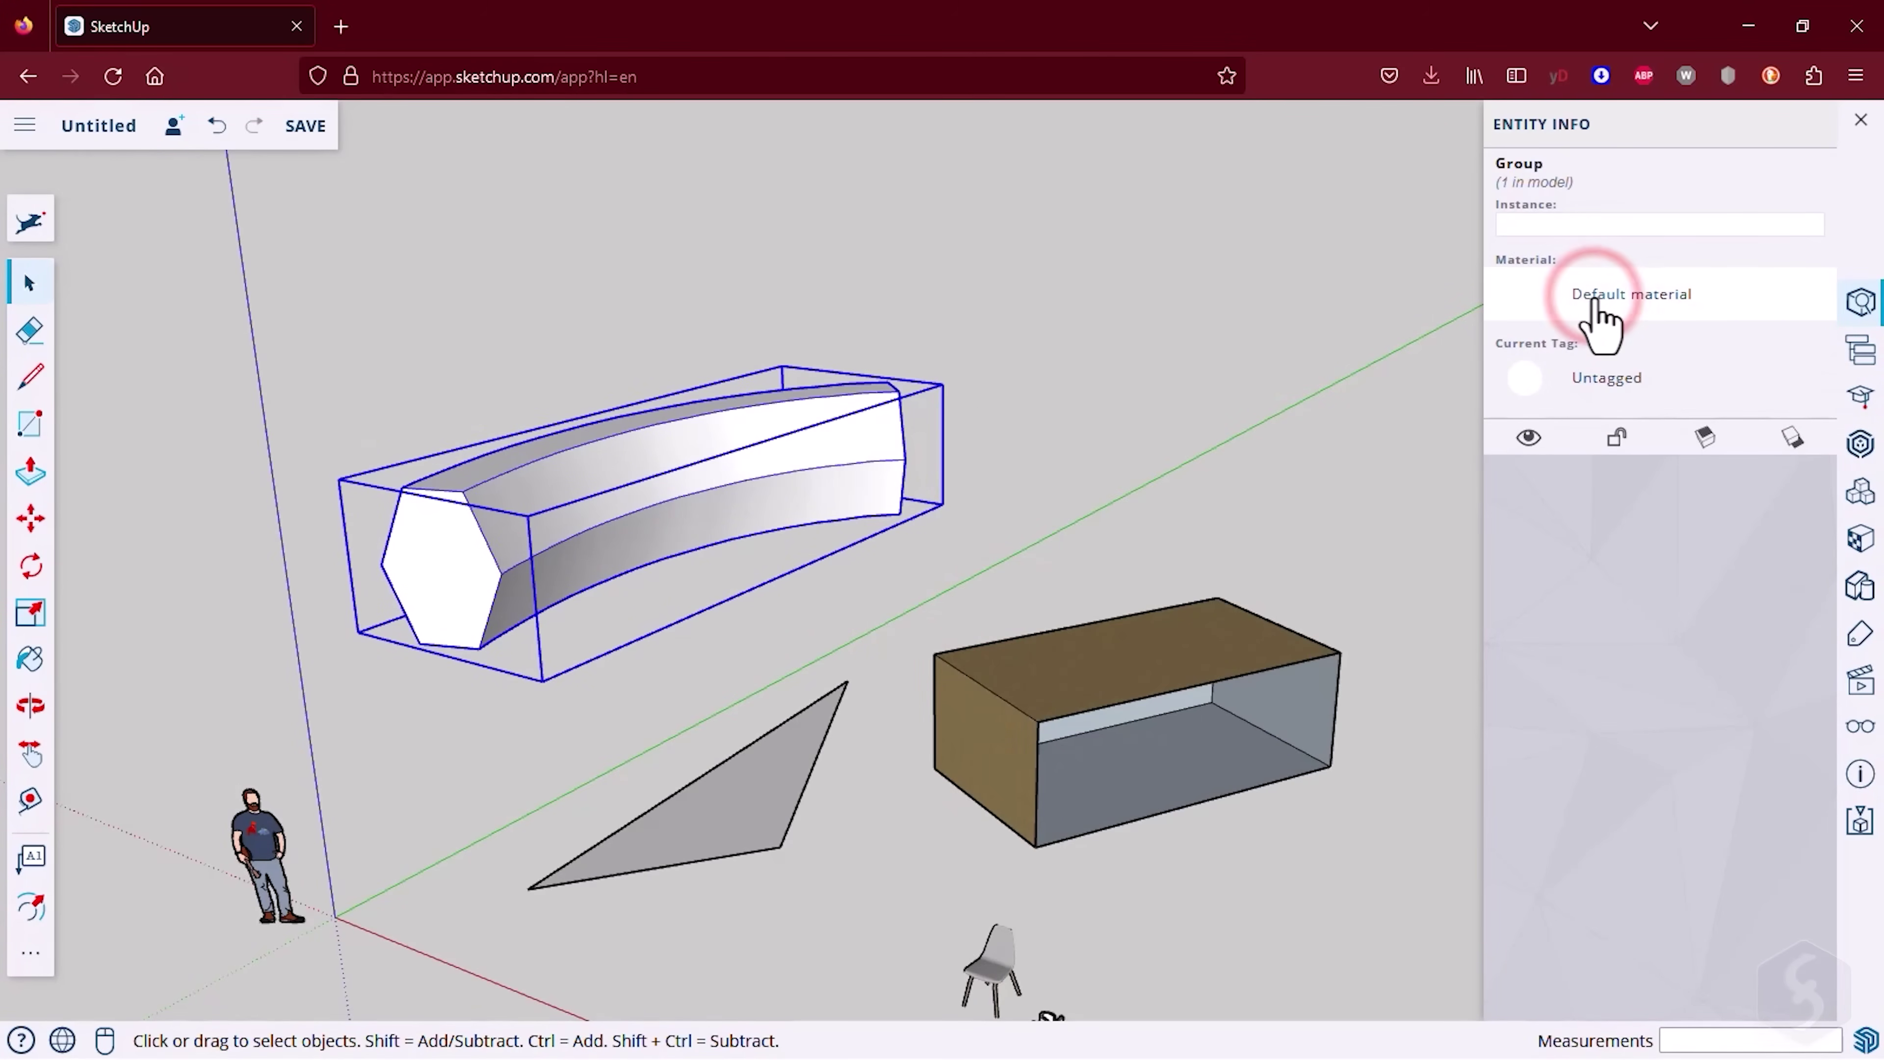
click(1539, 561)
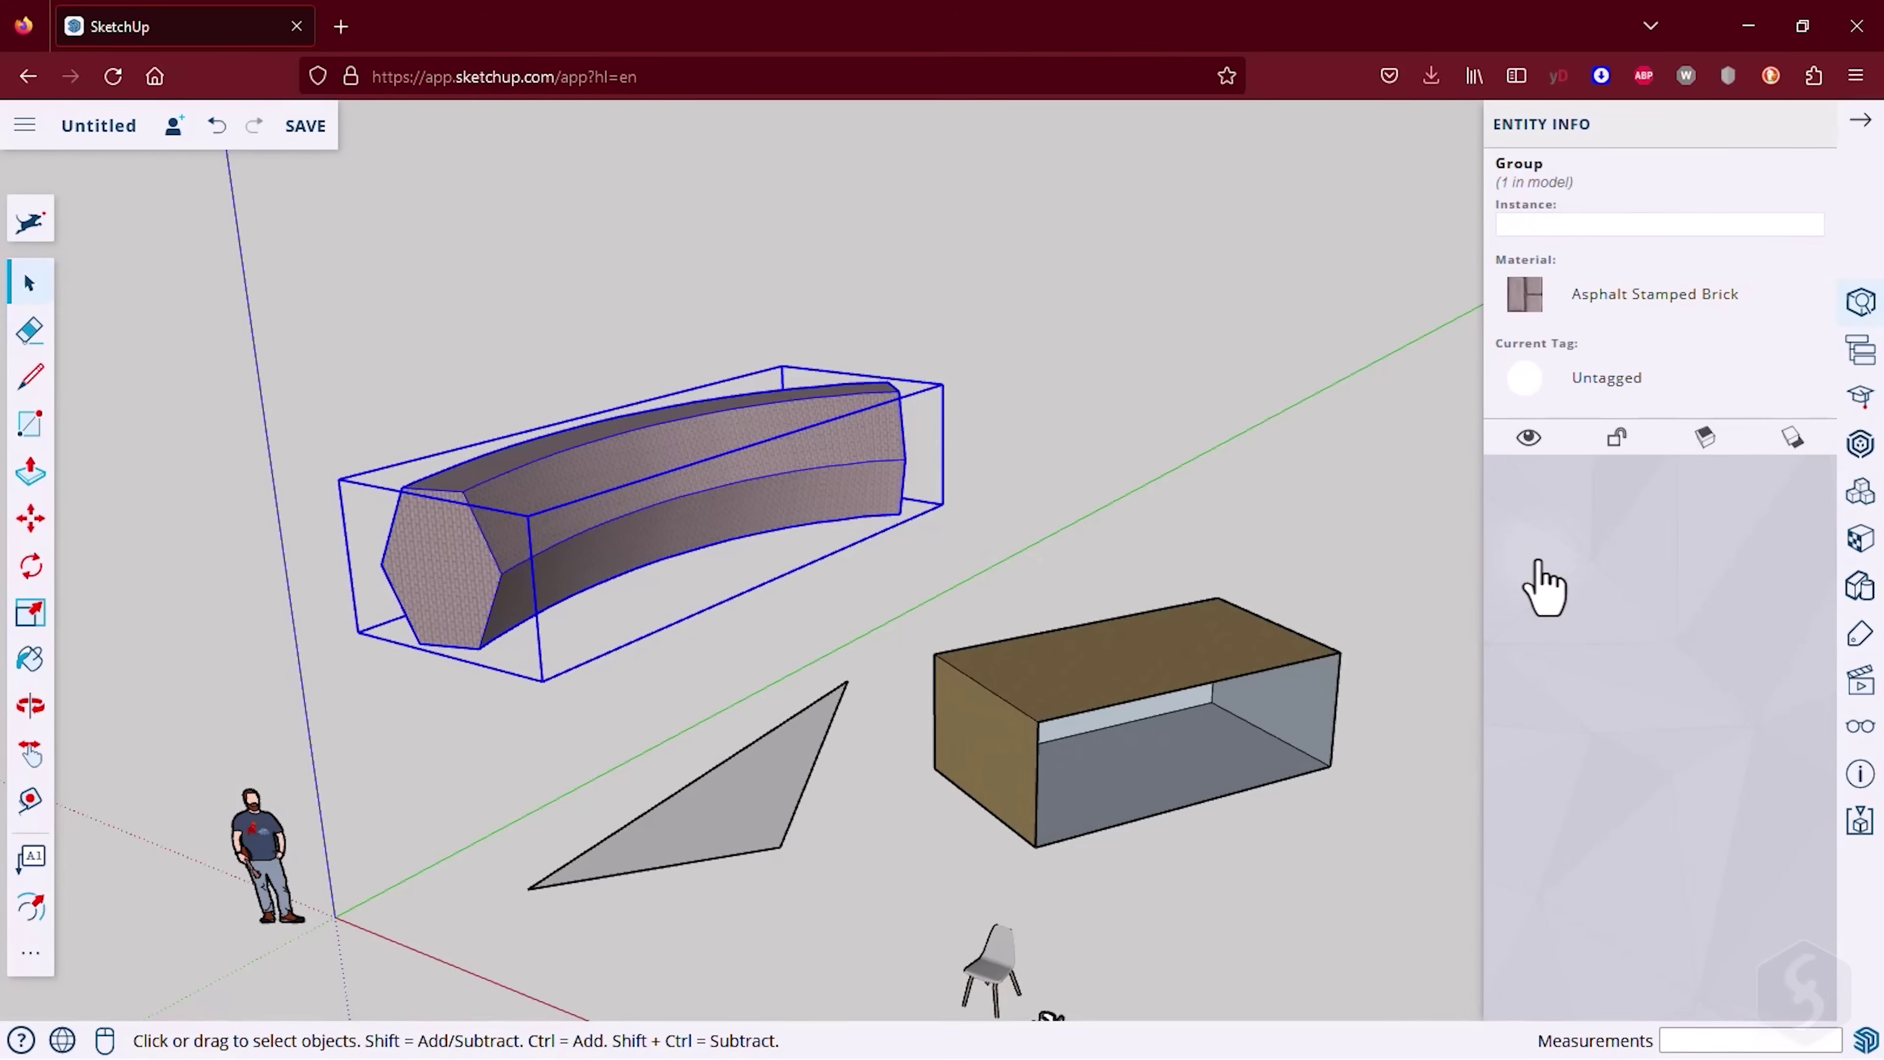
scroll(382, 442, up, 5)
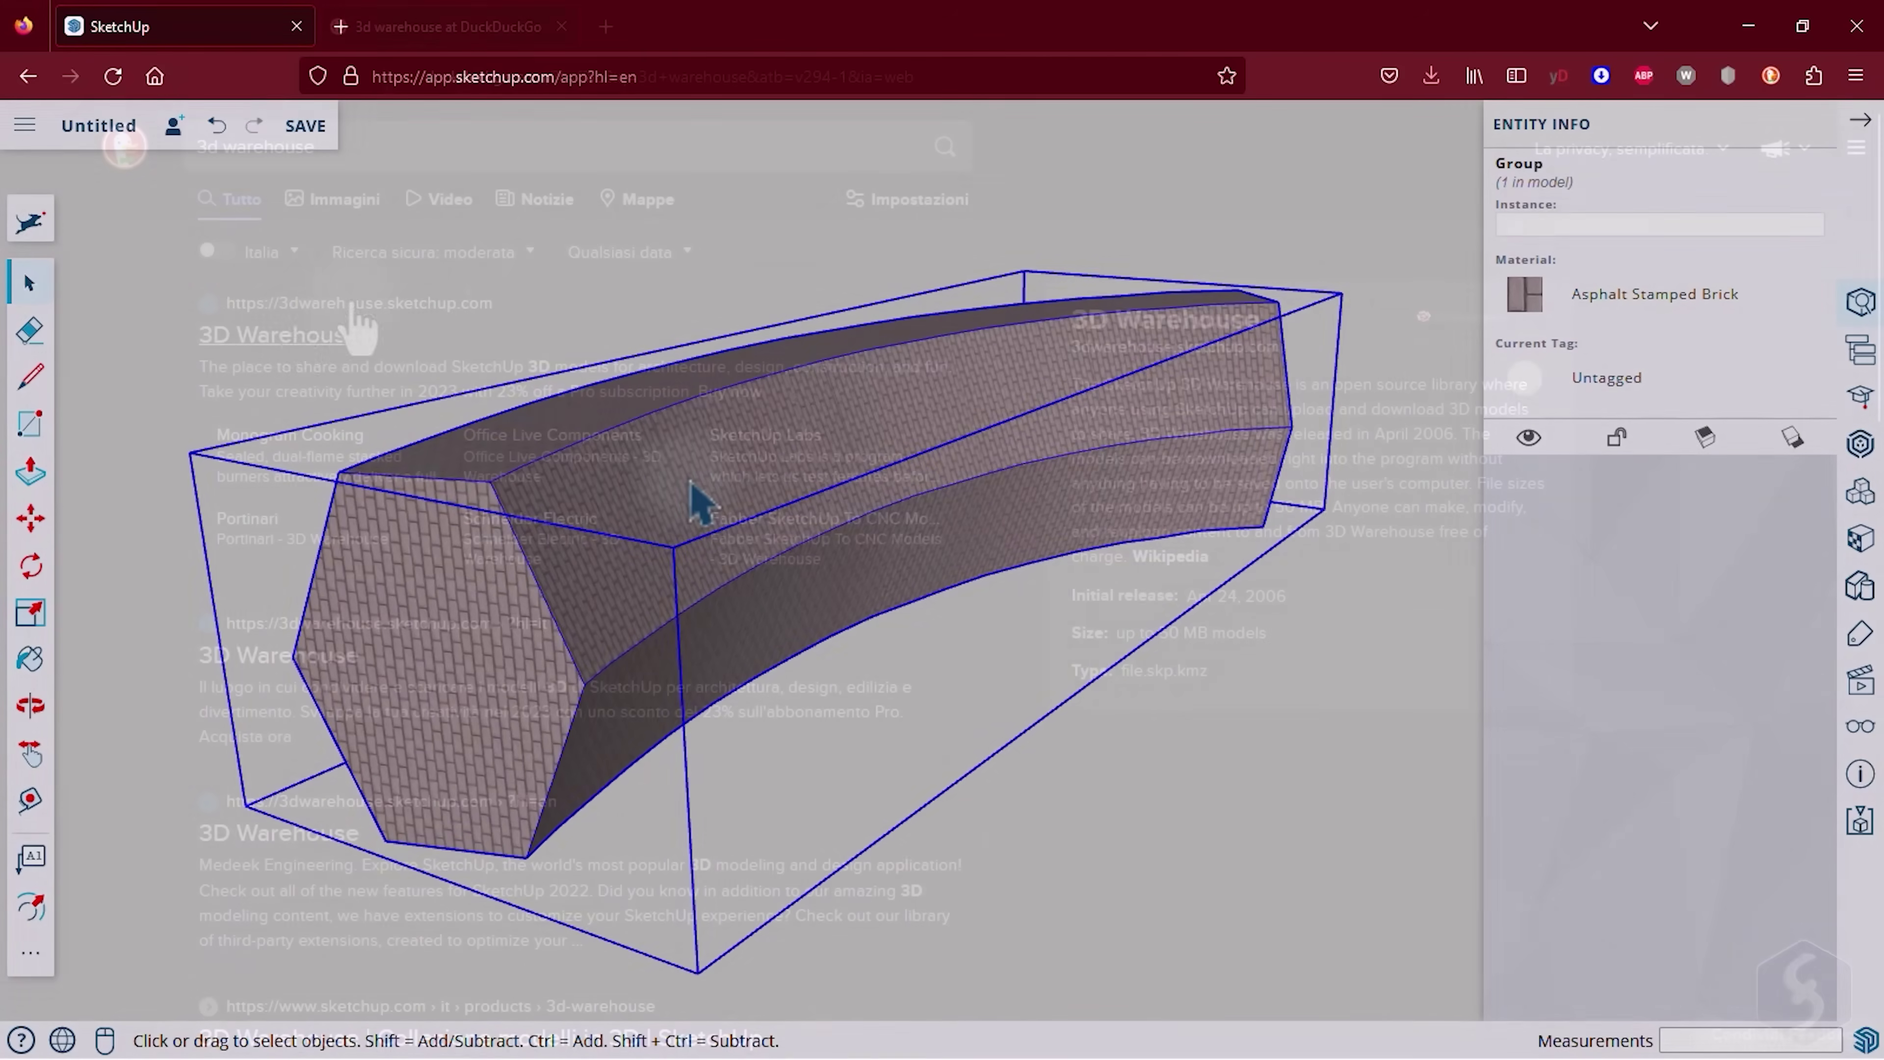
- In 3D Warehouse, go from Office Live Components to Tile Wall and list its three materials
click(286, 336)
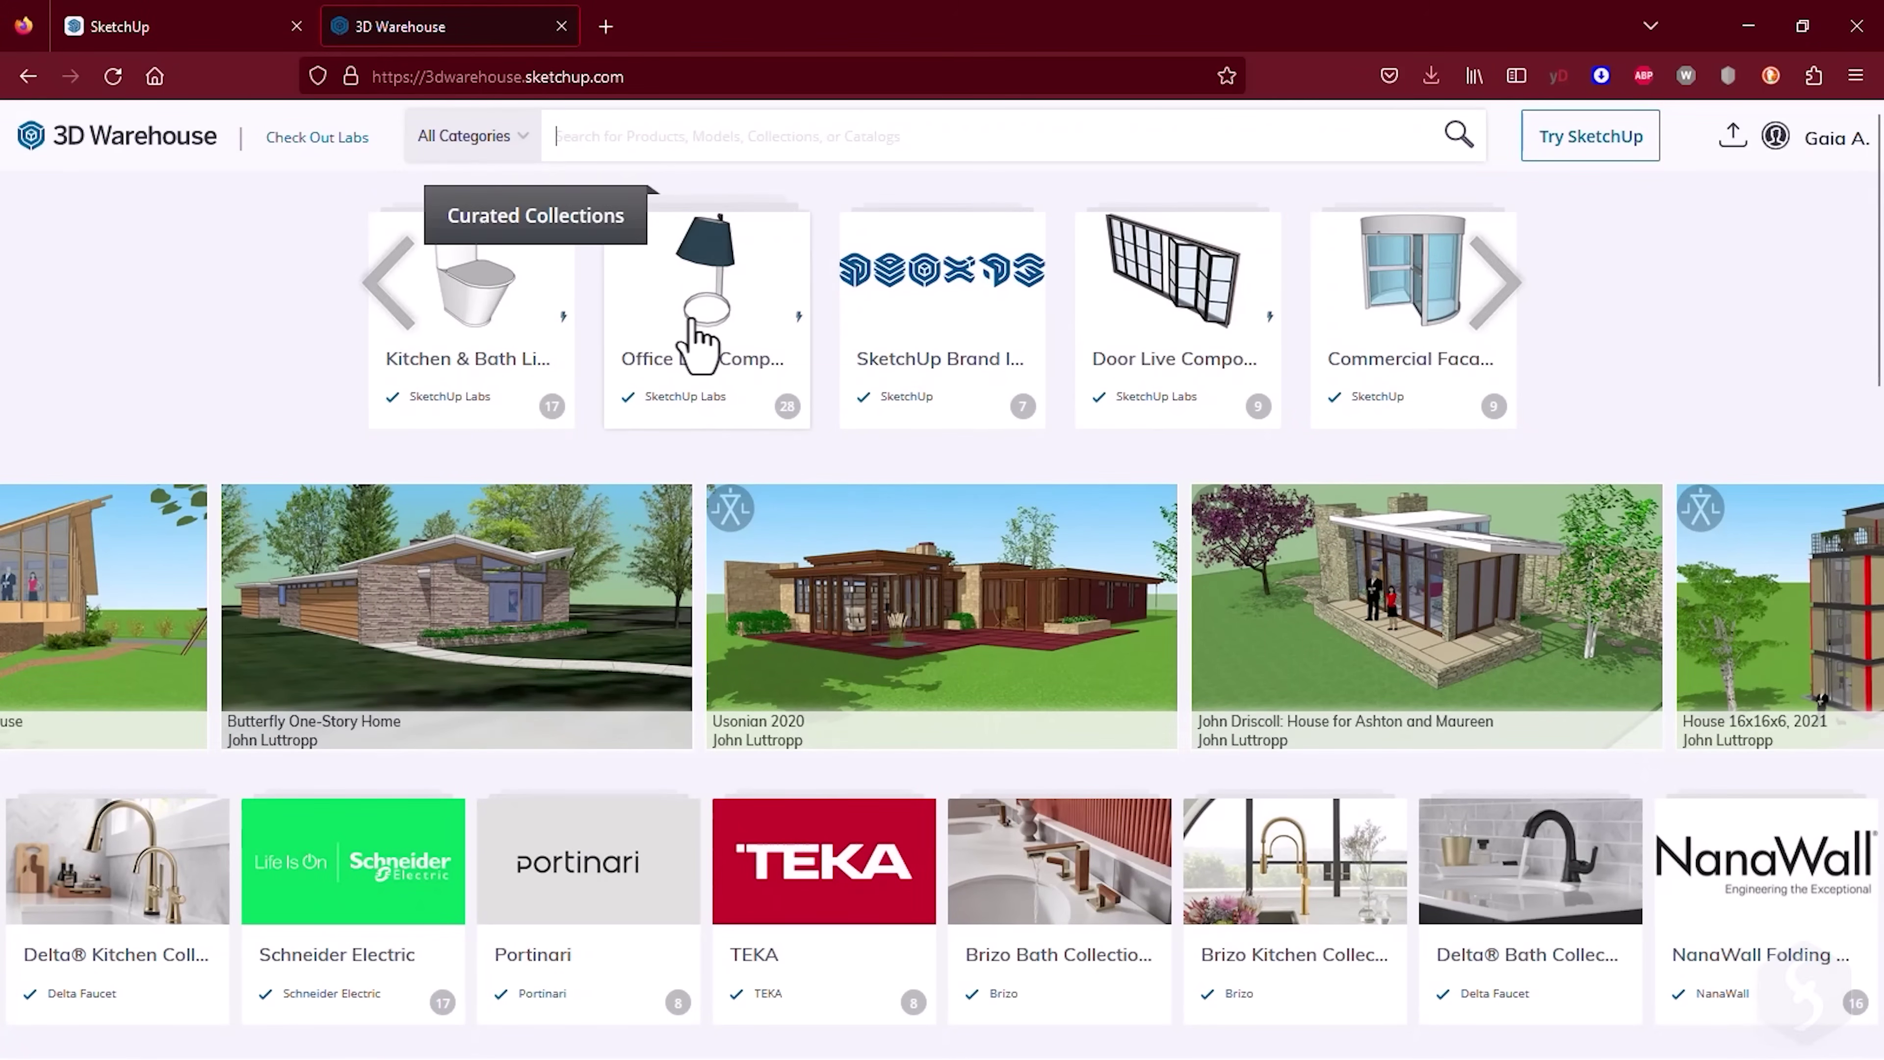
click(706, 309)
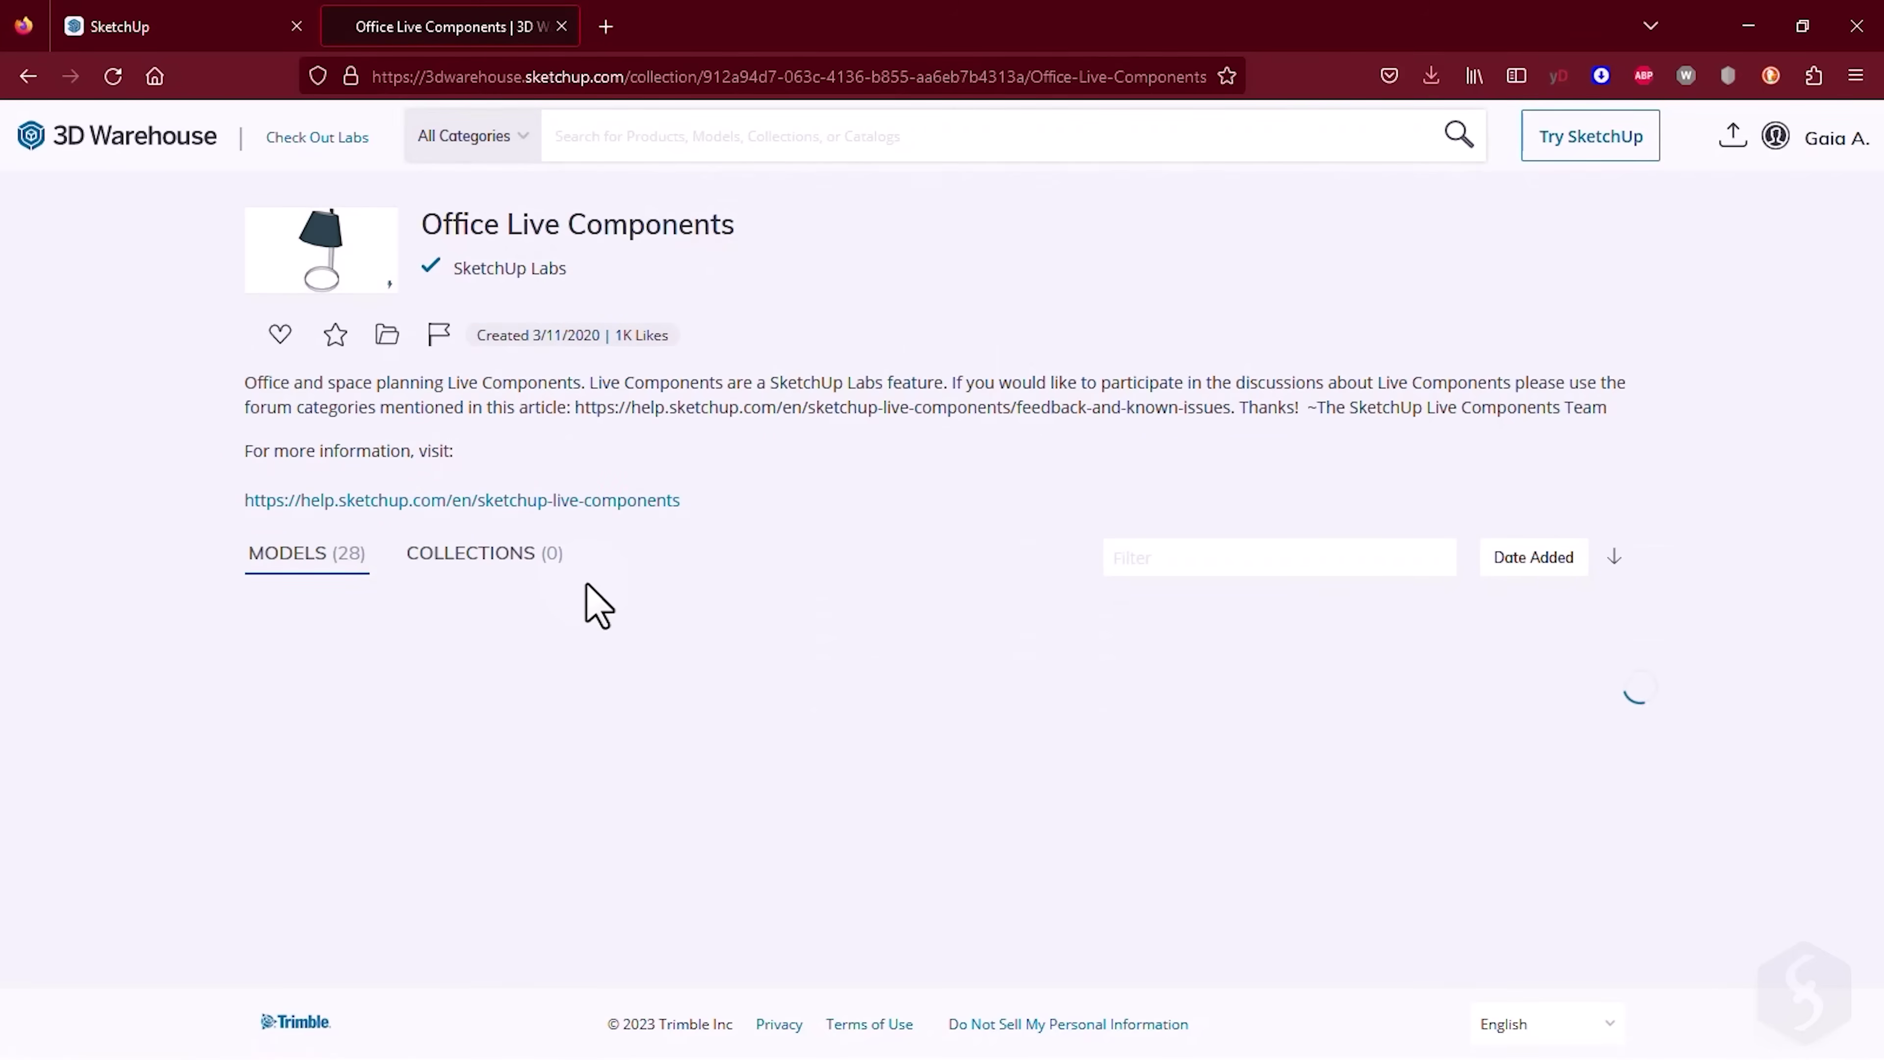
scroll(593, 597, down, 2)
scroll(742, 489, down, 2)
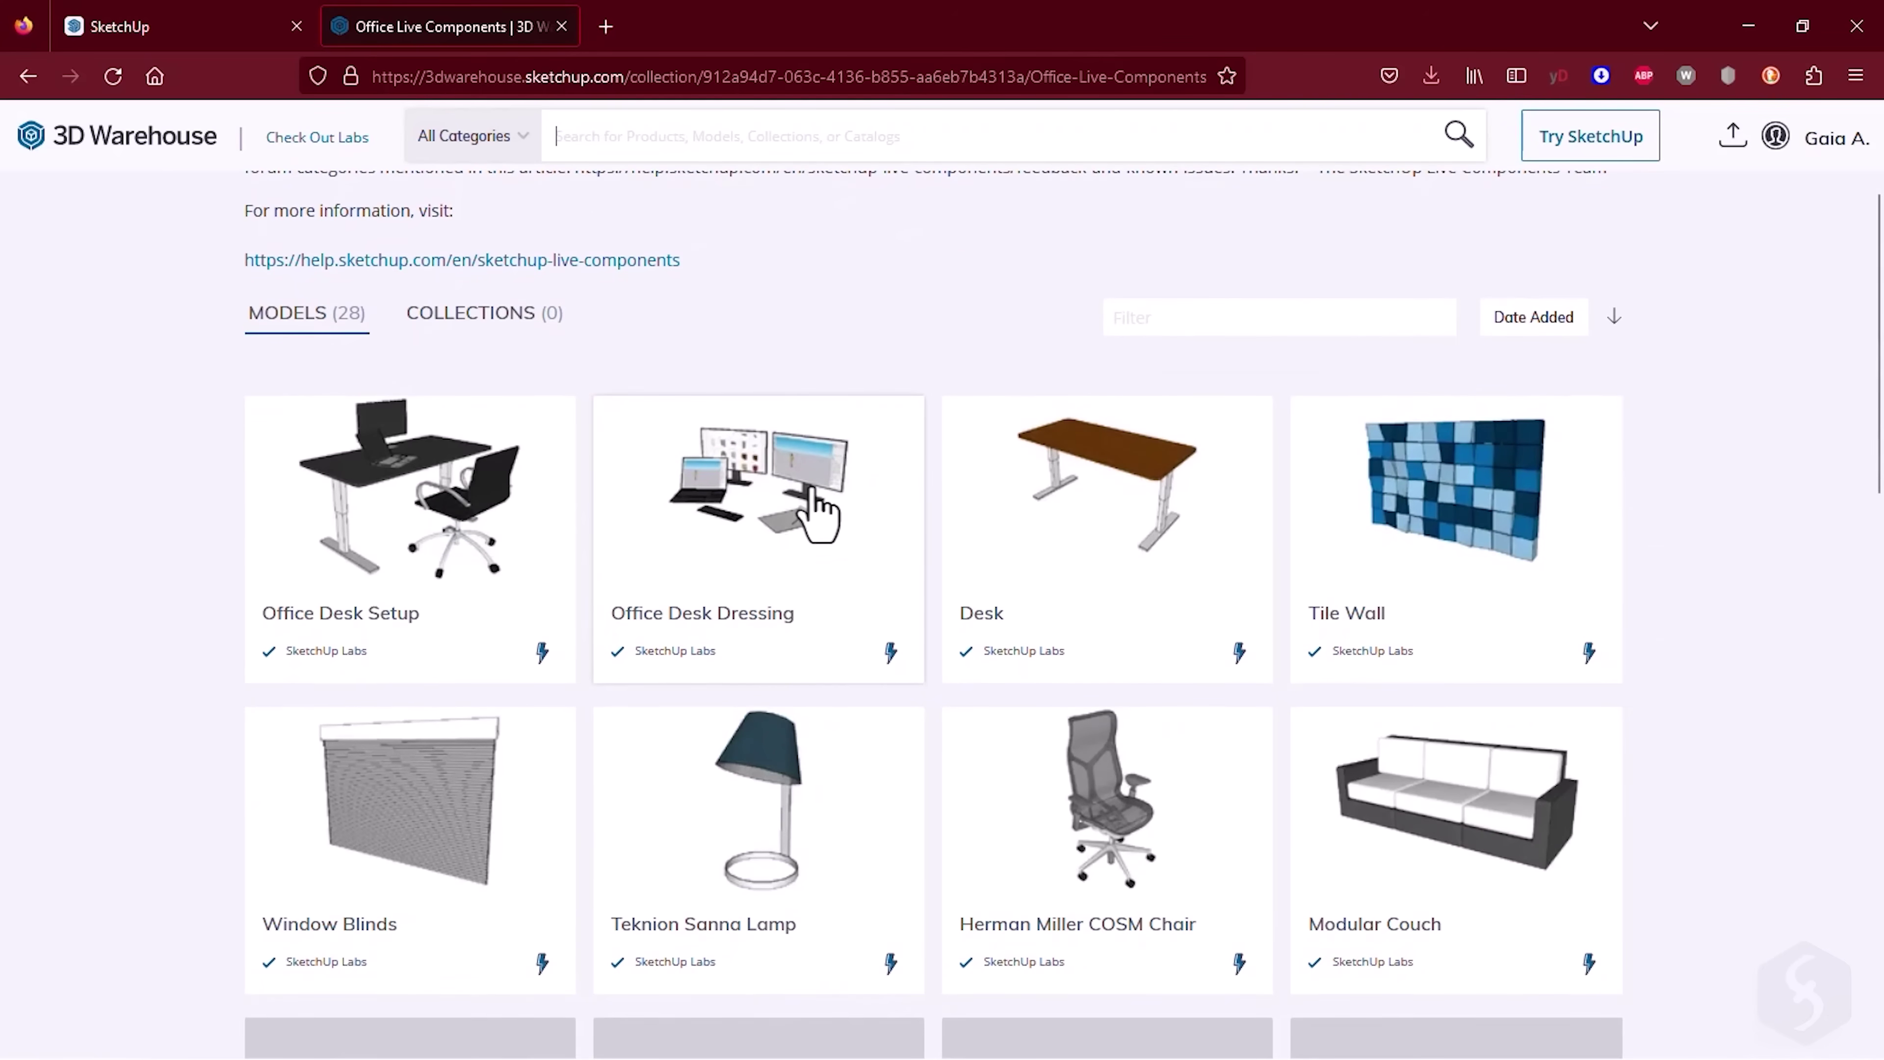
click(1362, 517)
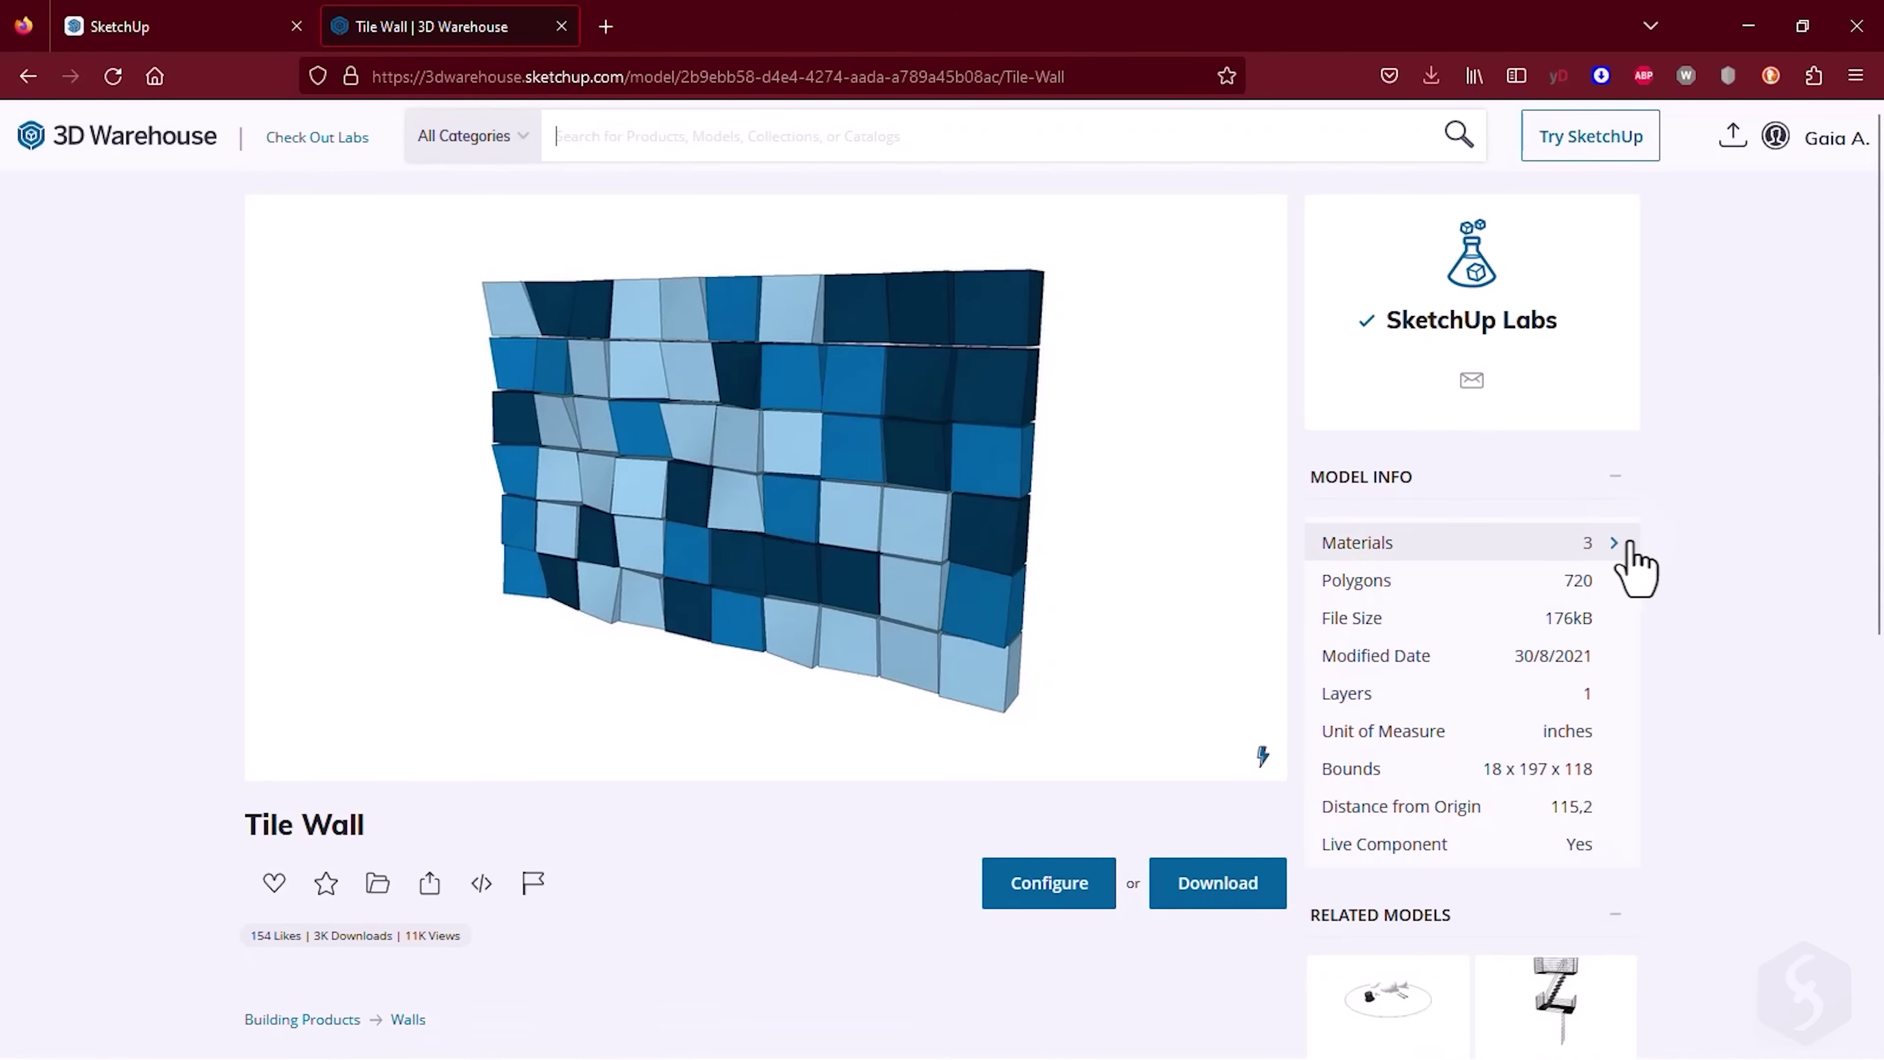
click(1620, 540)
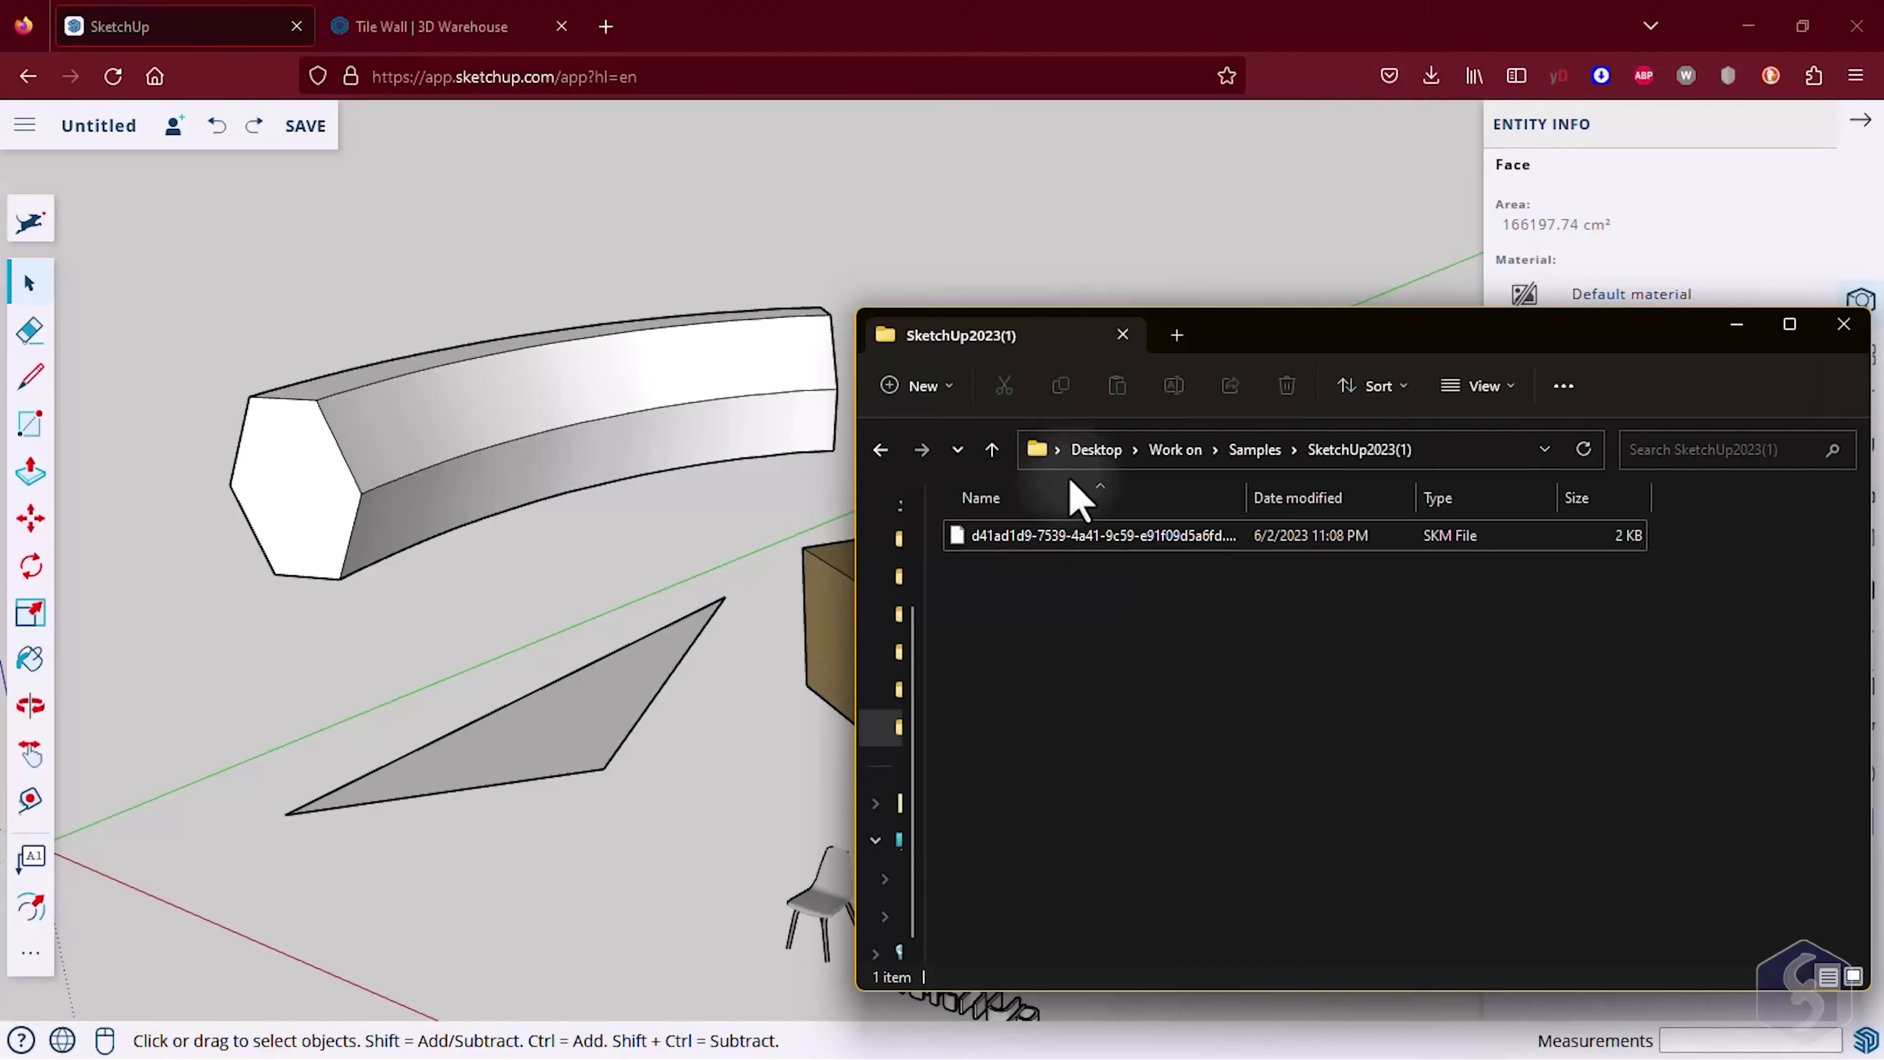
- Drag the downloaded Tile Wall .skm file into the model and import it as a material
click(1068, 534)
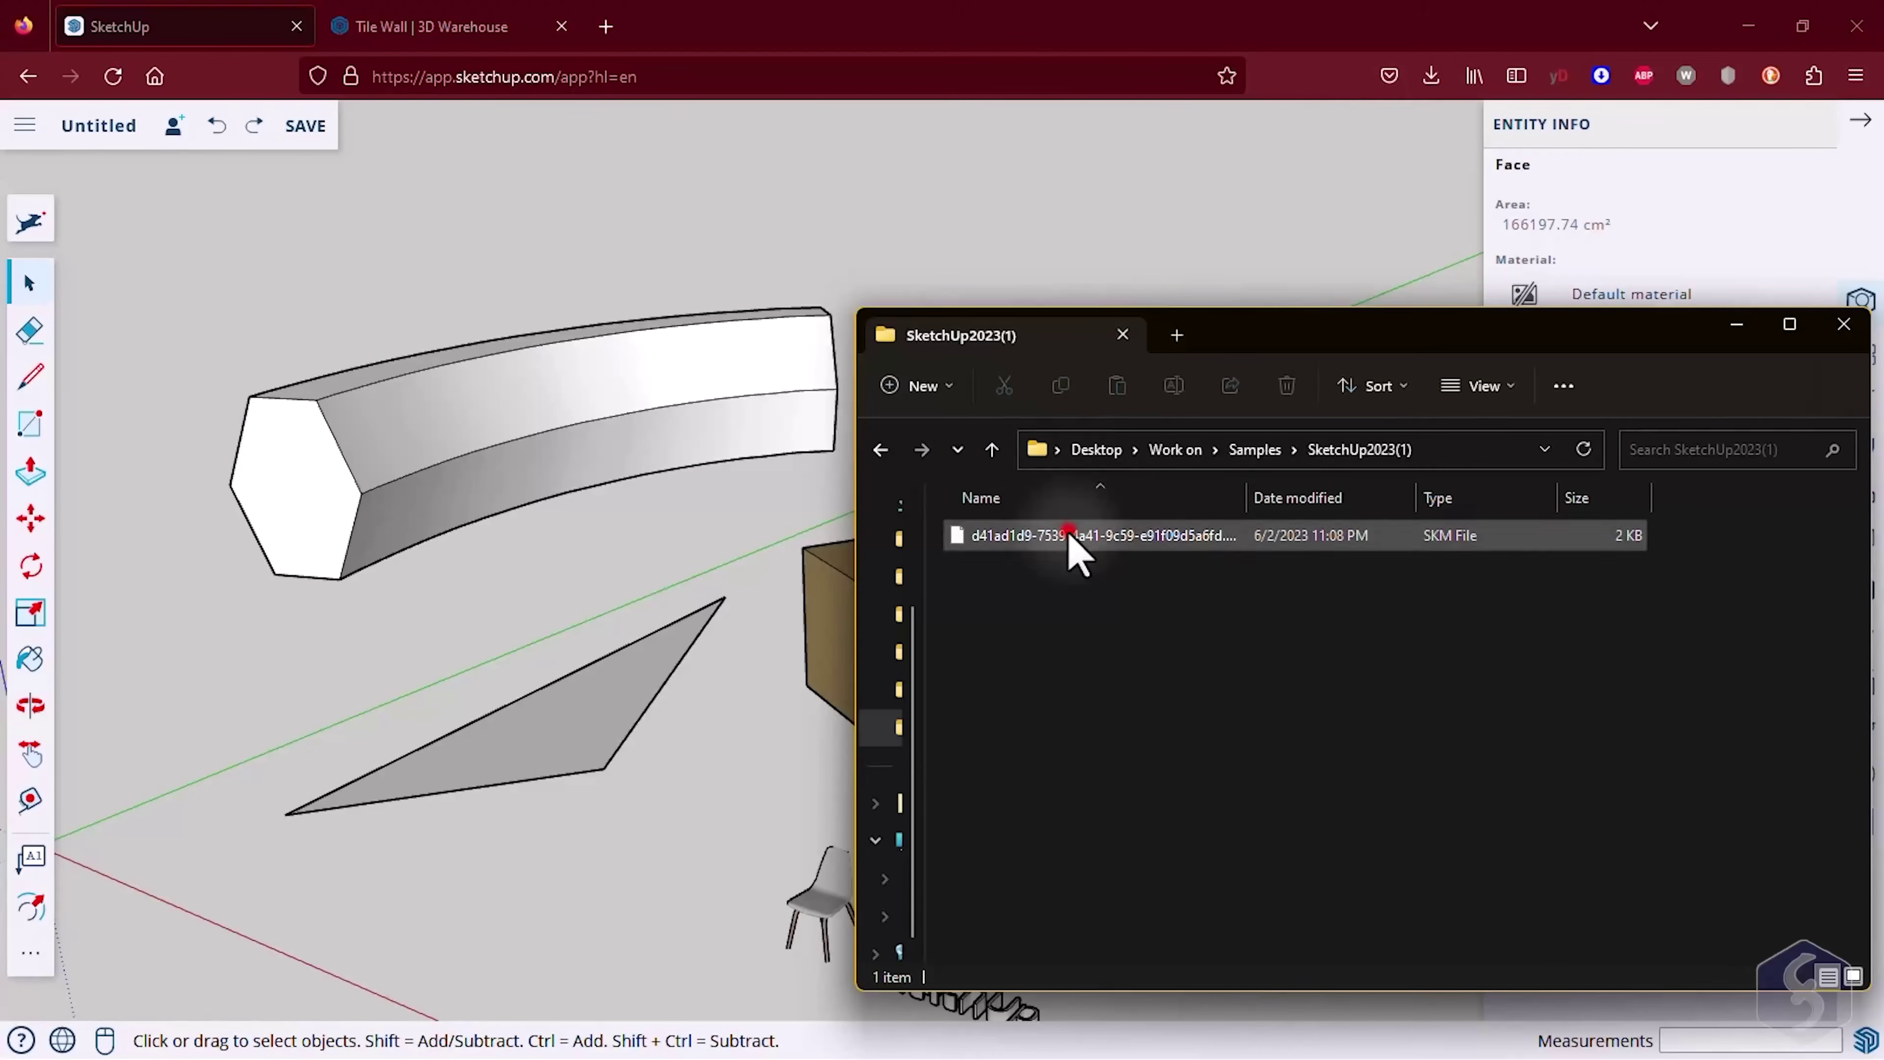
mouse_move(1120, 546)
mouse_down()
mouse_move(672, 505)
mouse_move(649, 486)
mouse_up()
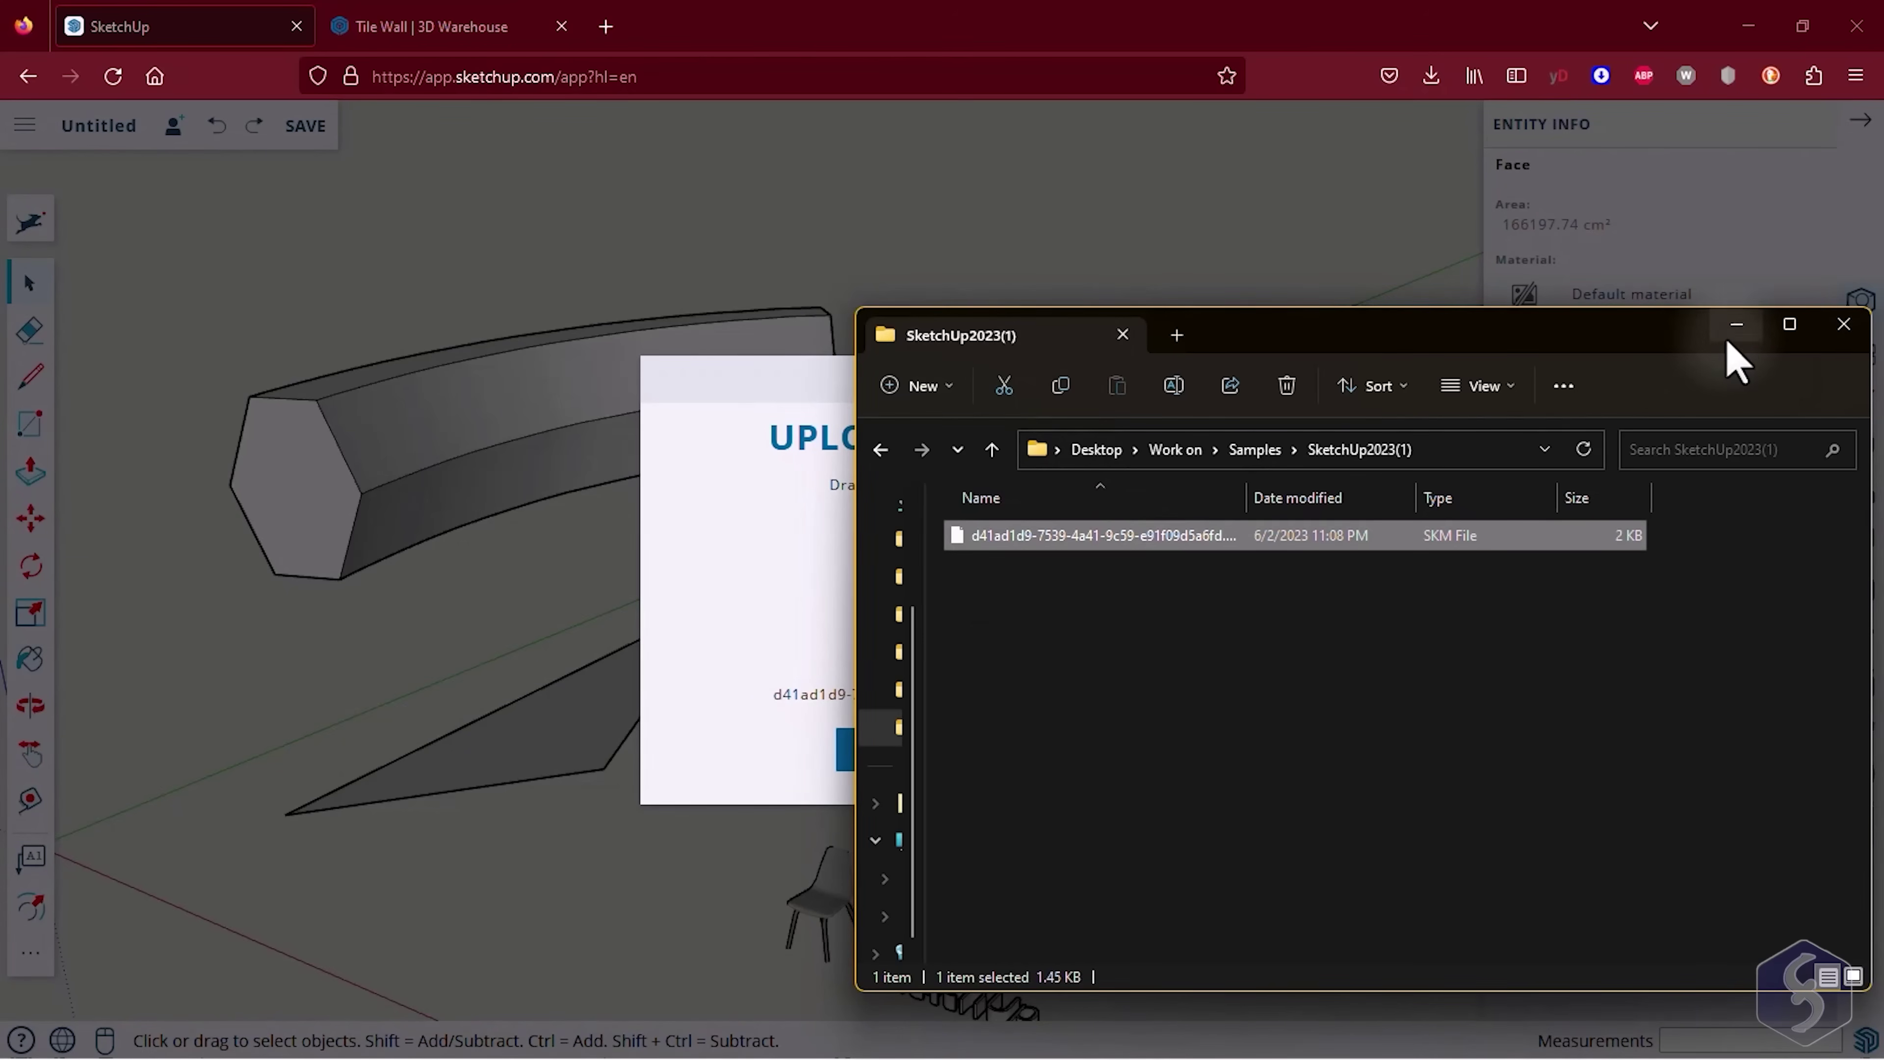
click(1736, 324)
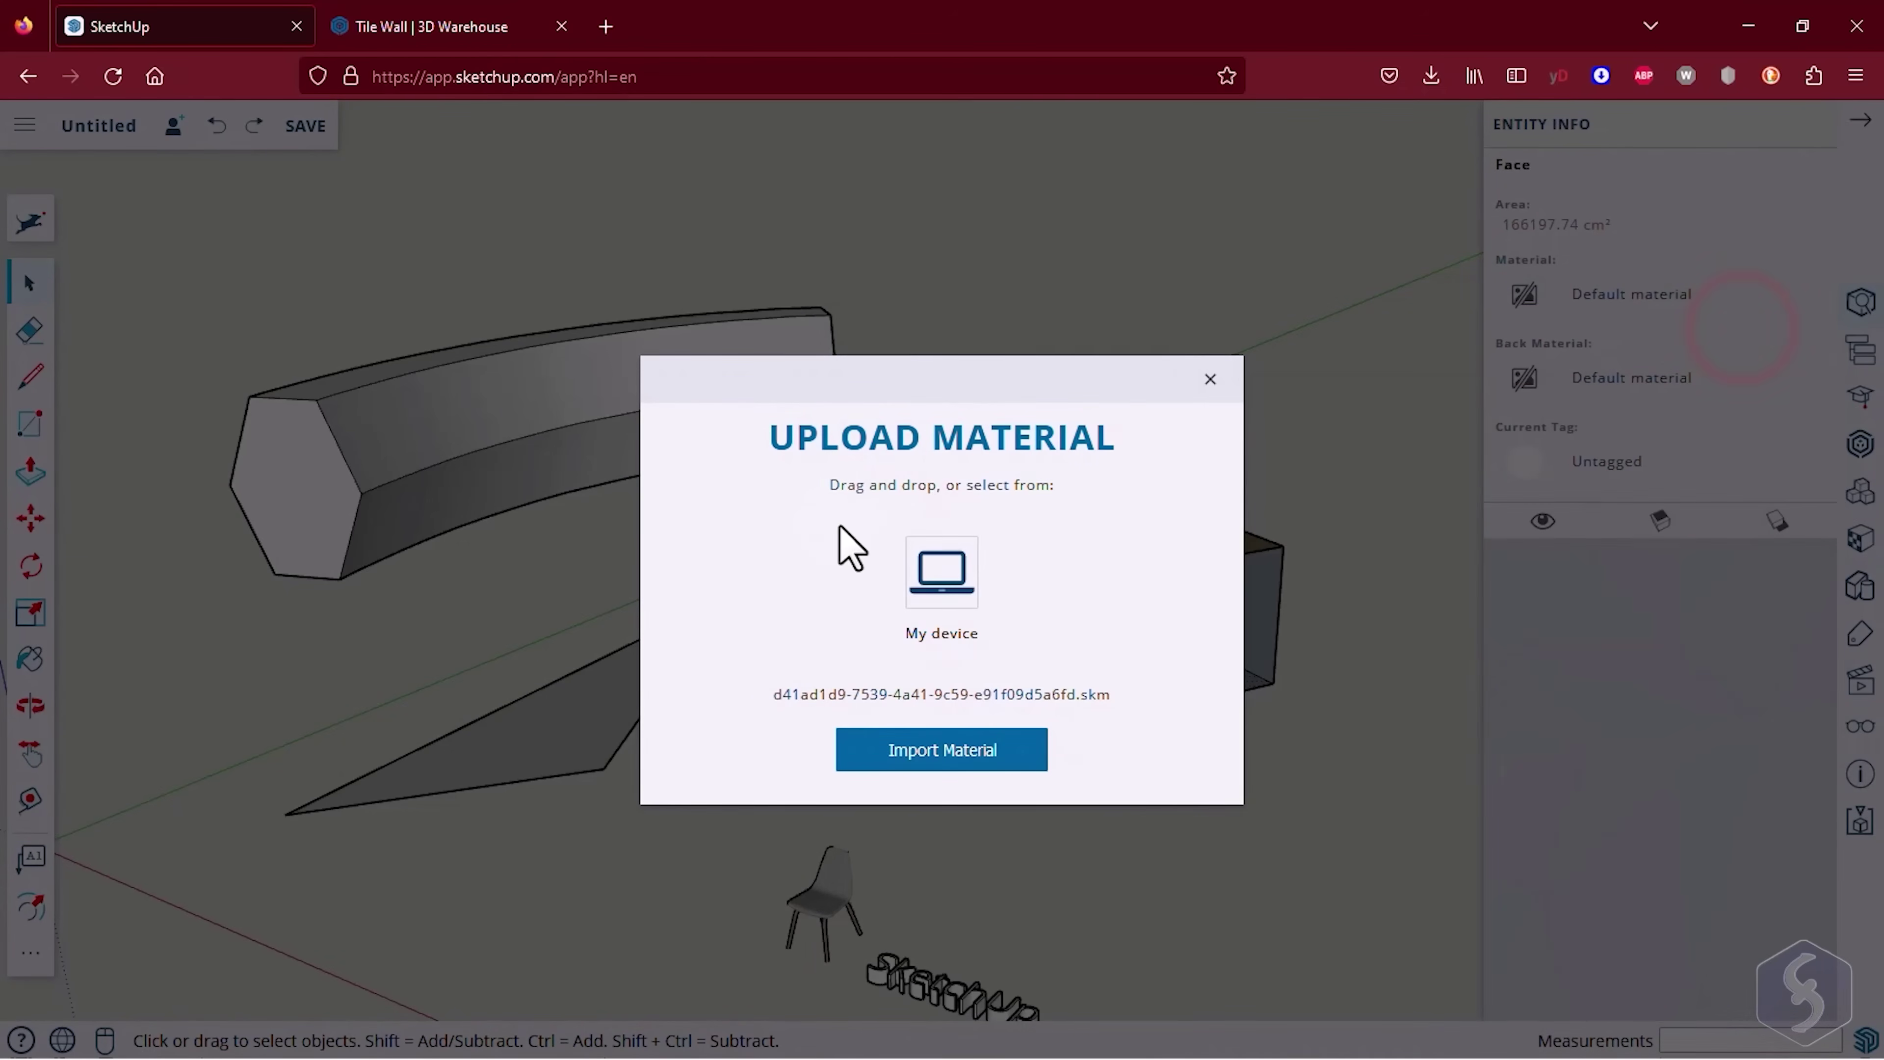
click(936, 751)
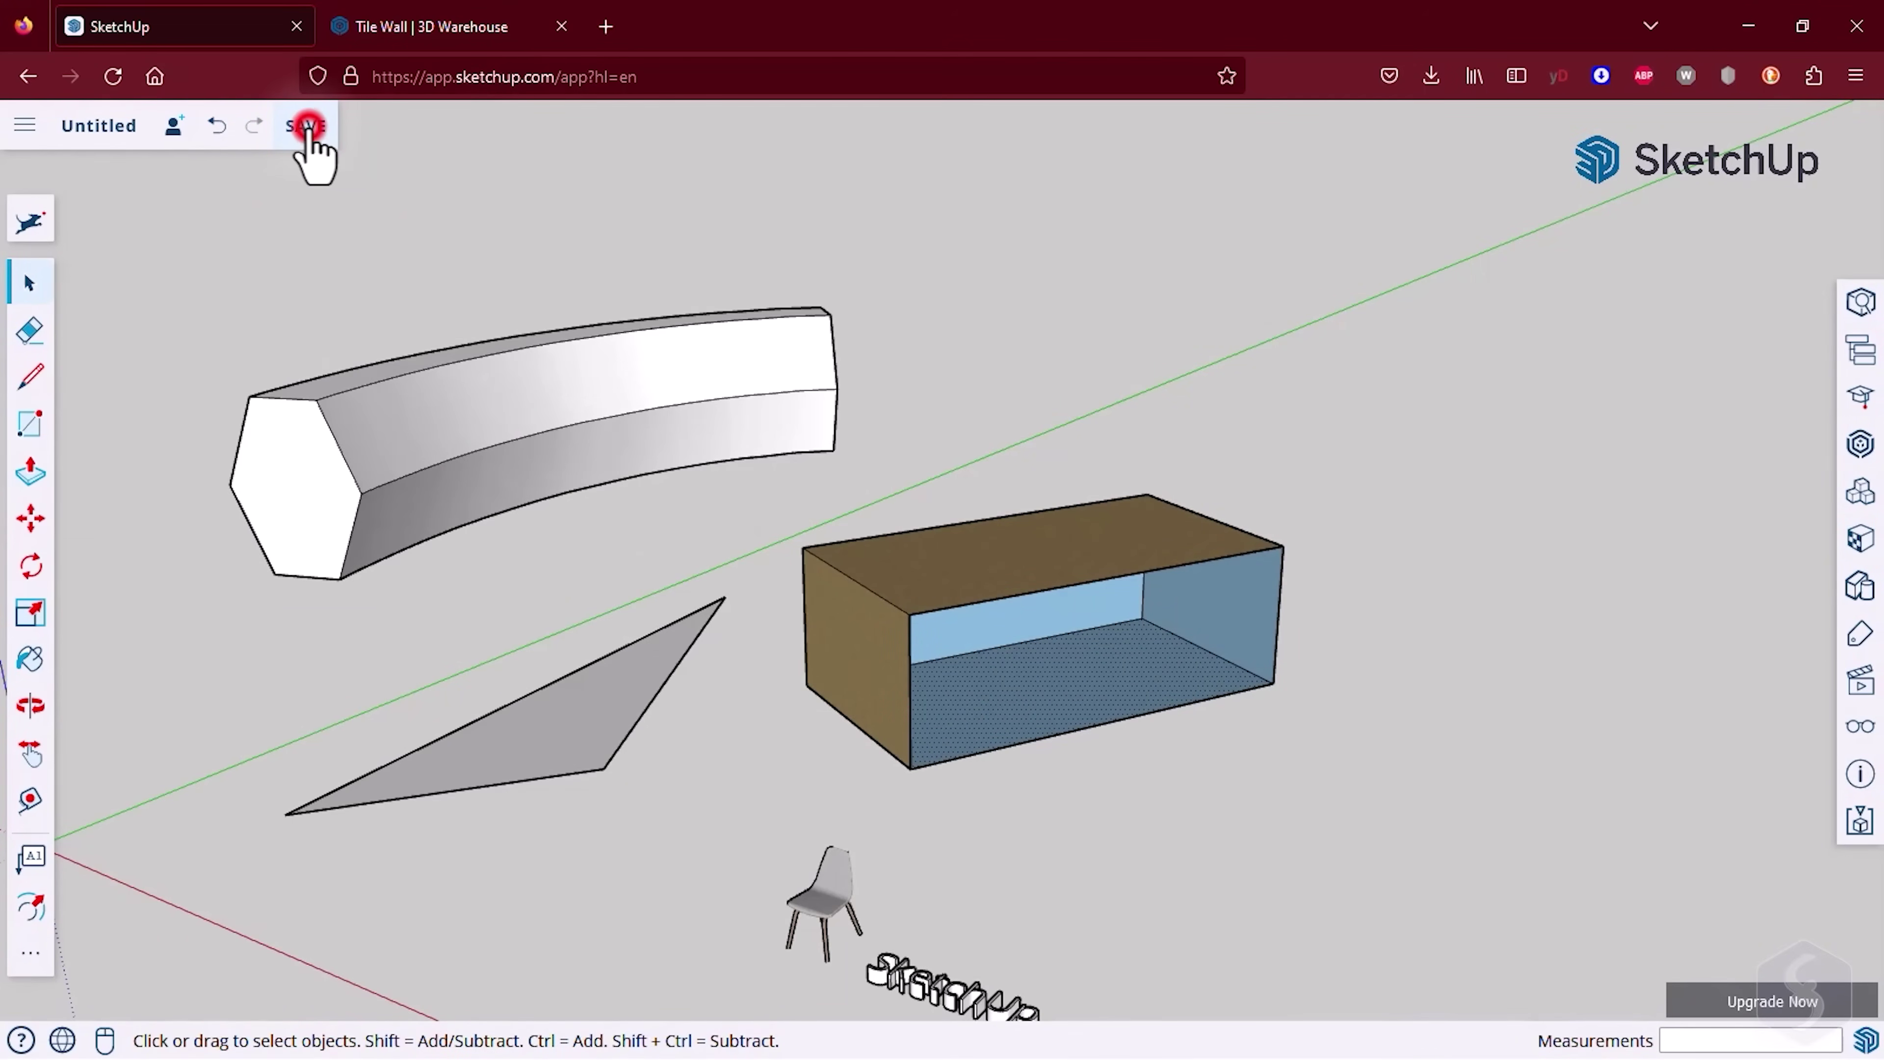
- Purge all unused items, then save the model as SketchUp2023 in the SketchUp project folder
click(308, 127)
click(1133, 694)
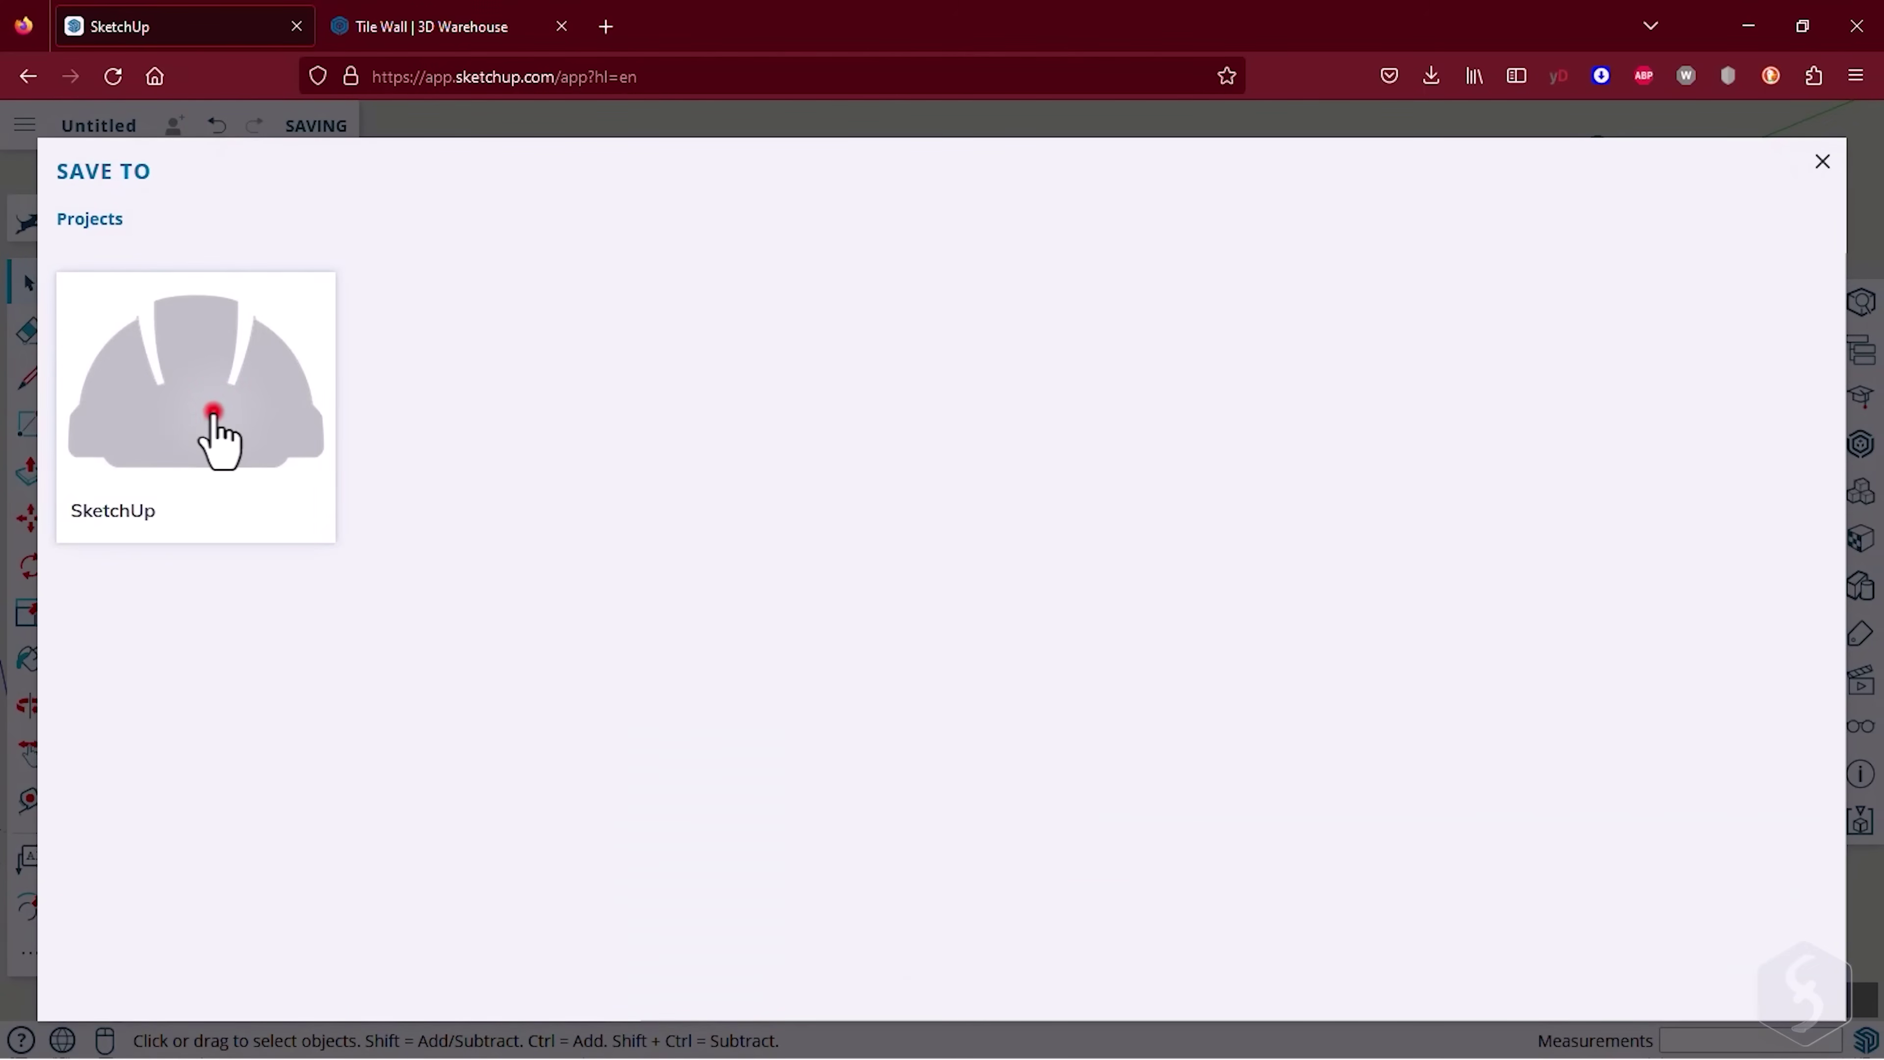
click(213, 412)
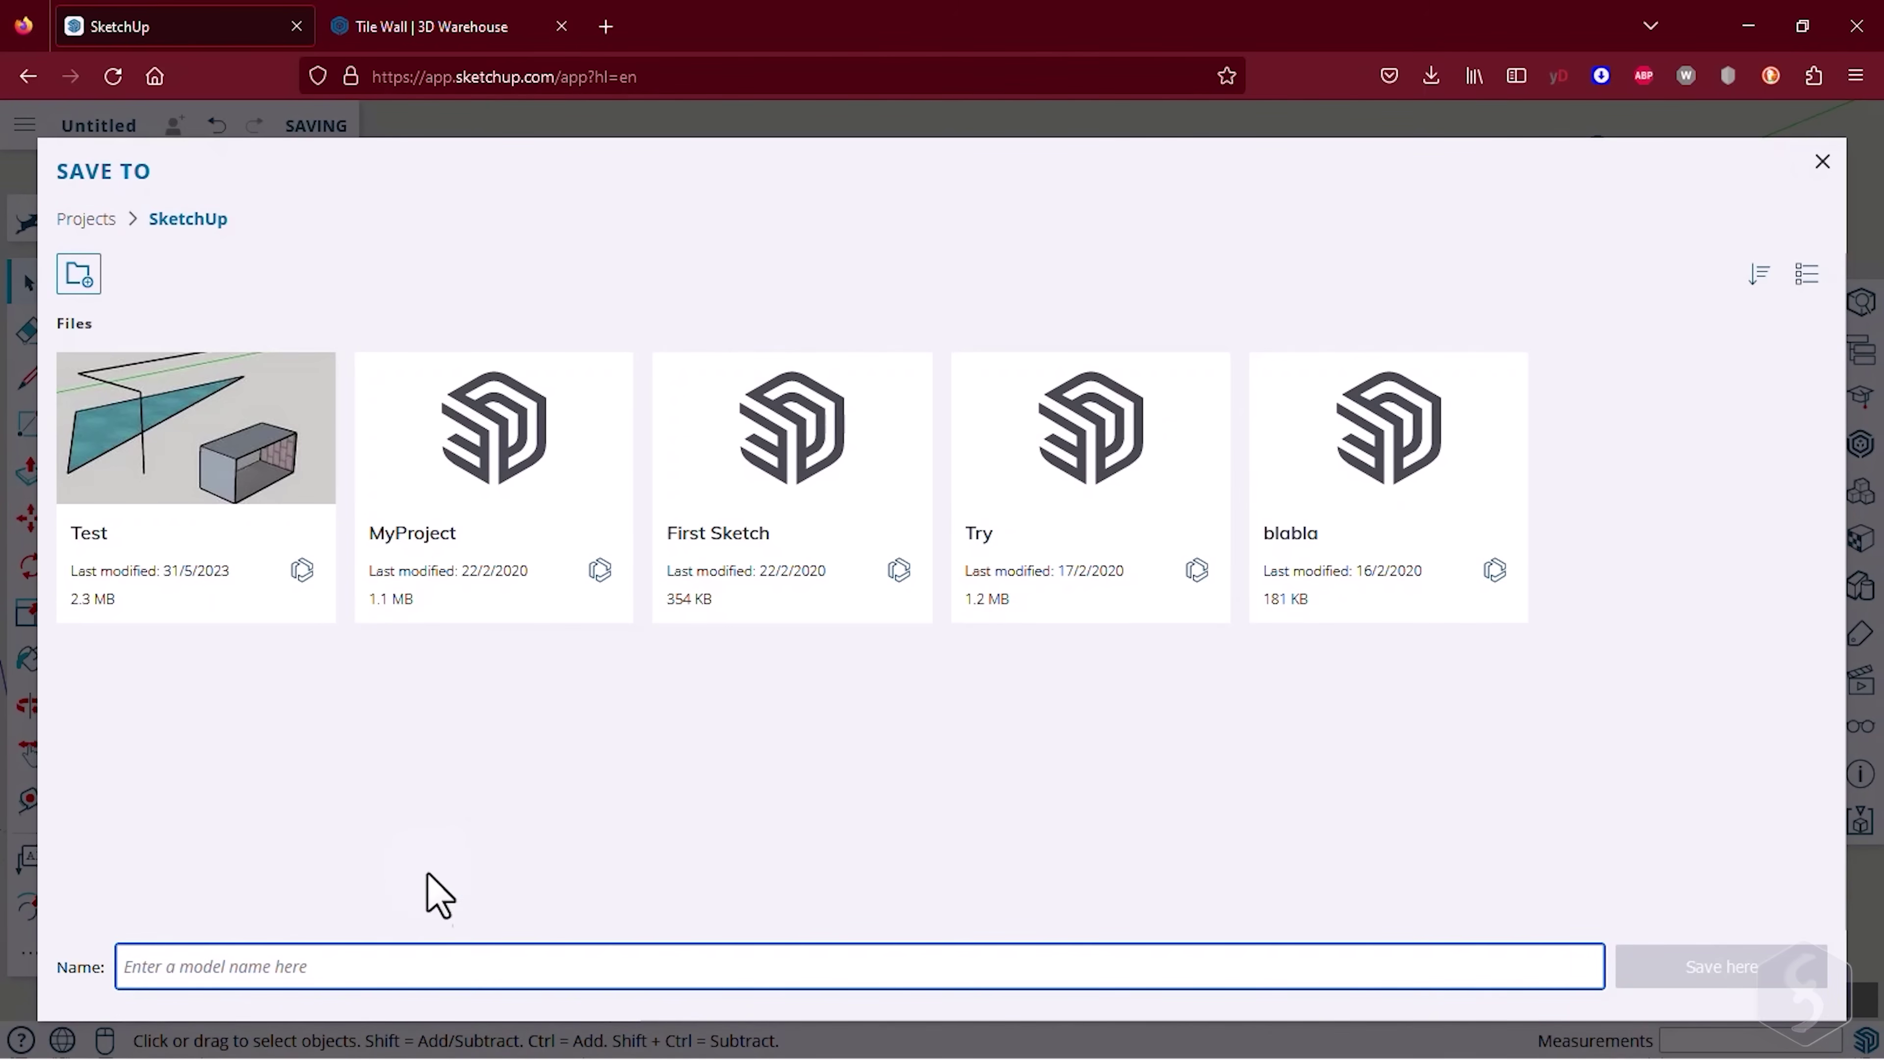
click(326, 959)
text(SketchUp2023)
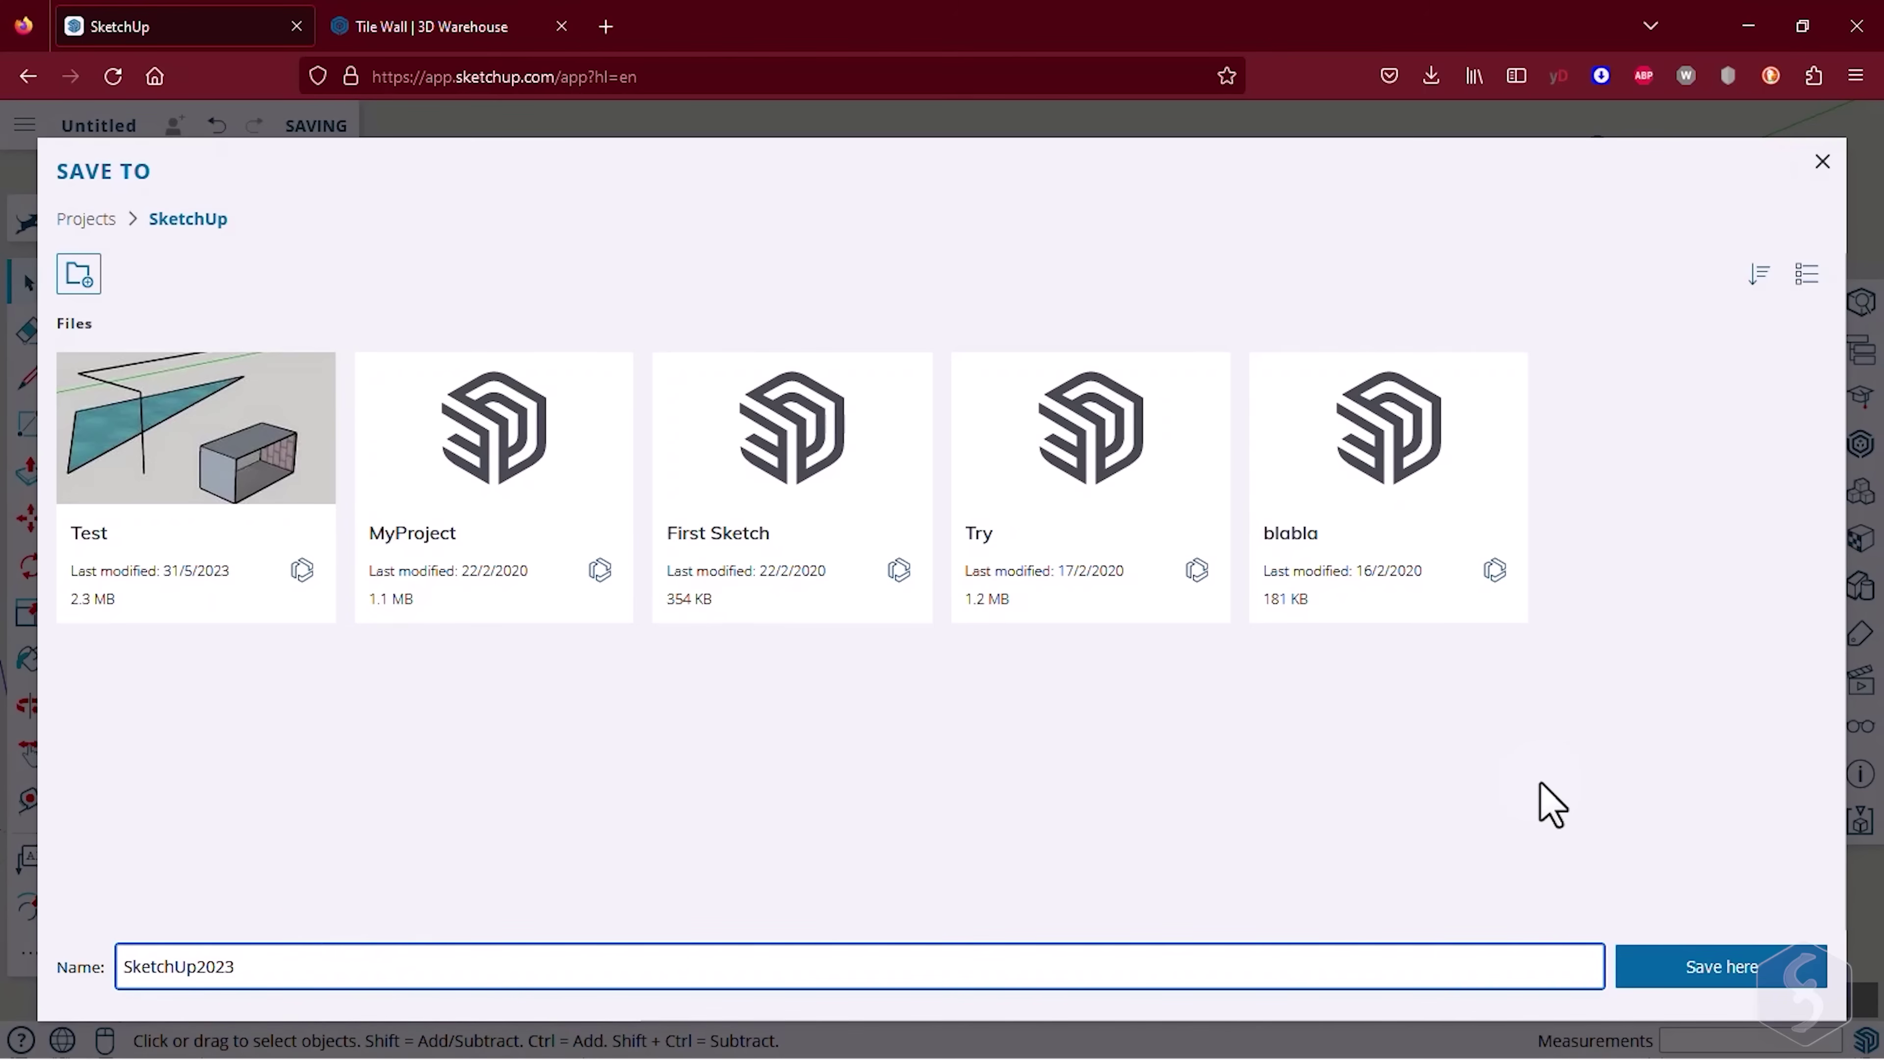
click(1719, 966)
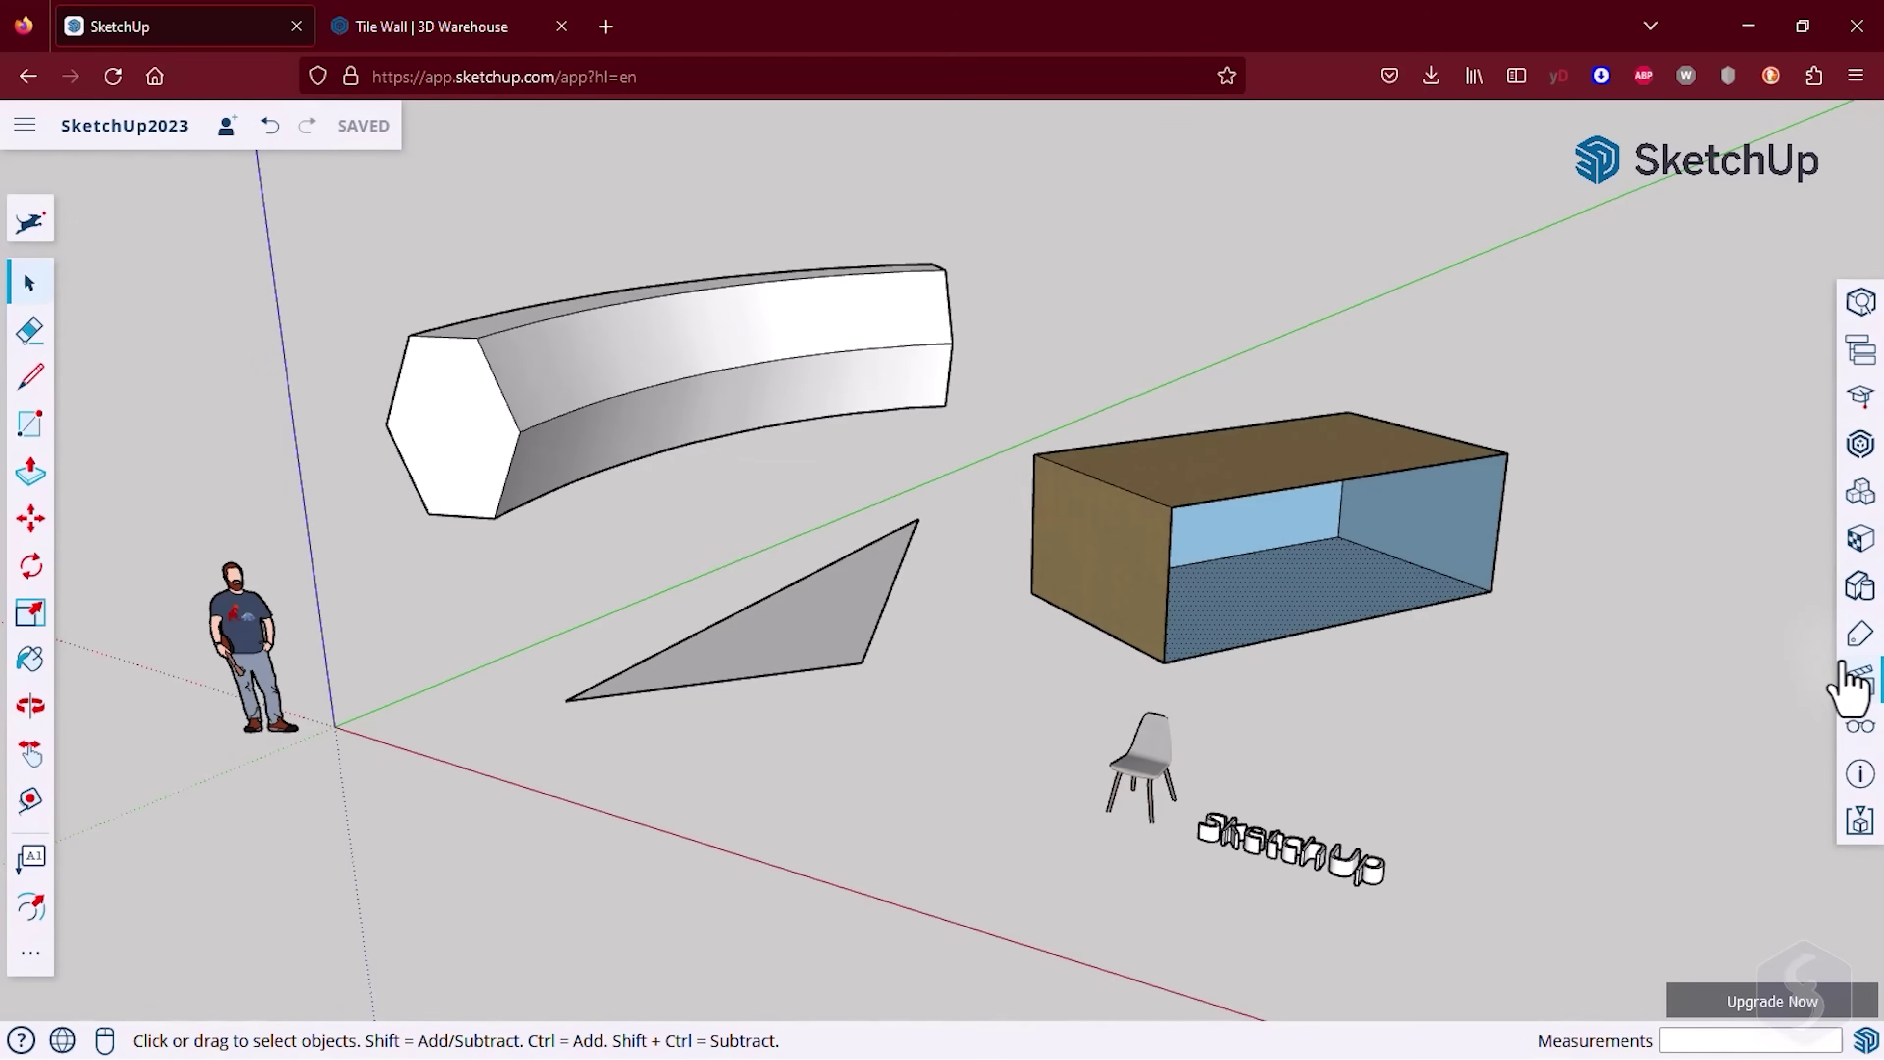
click(1859, 590)
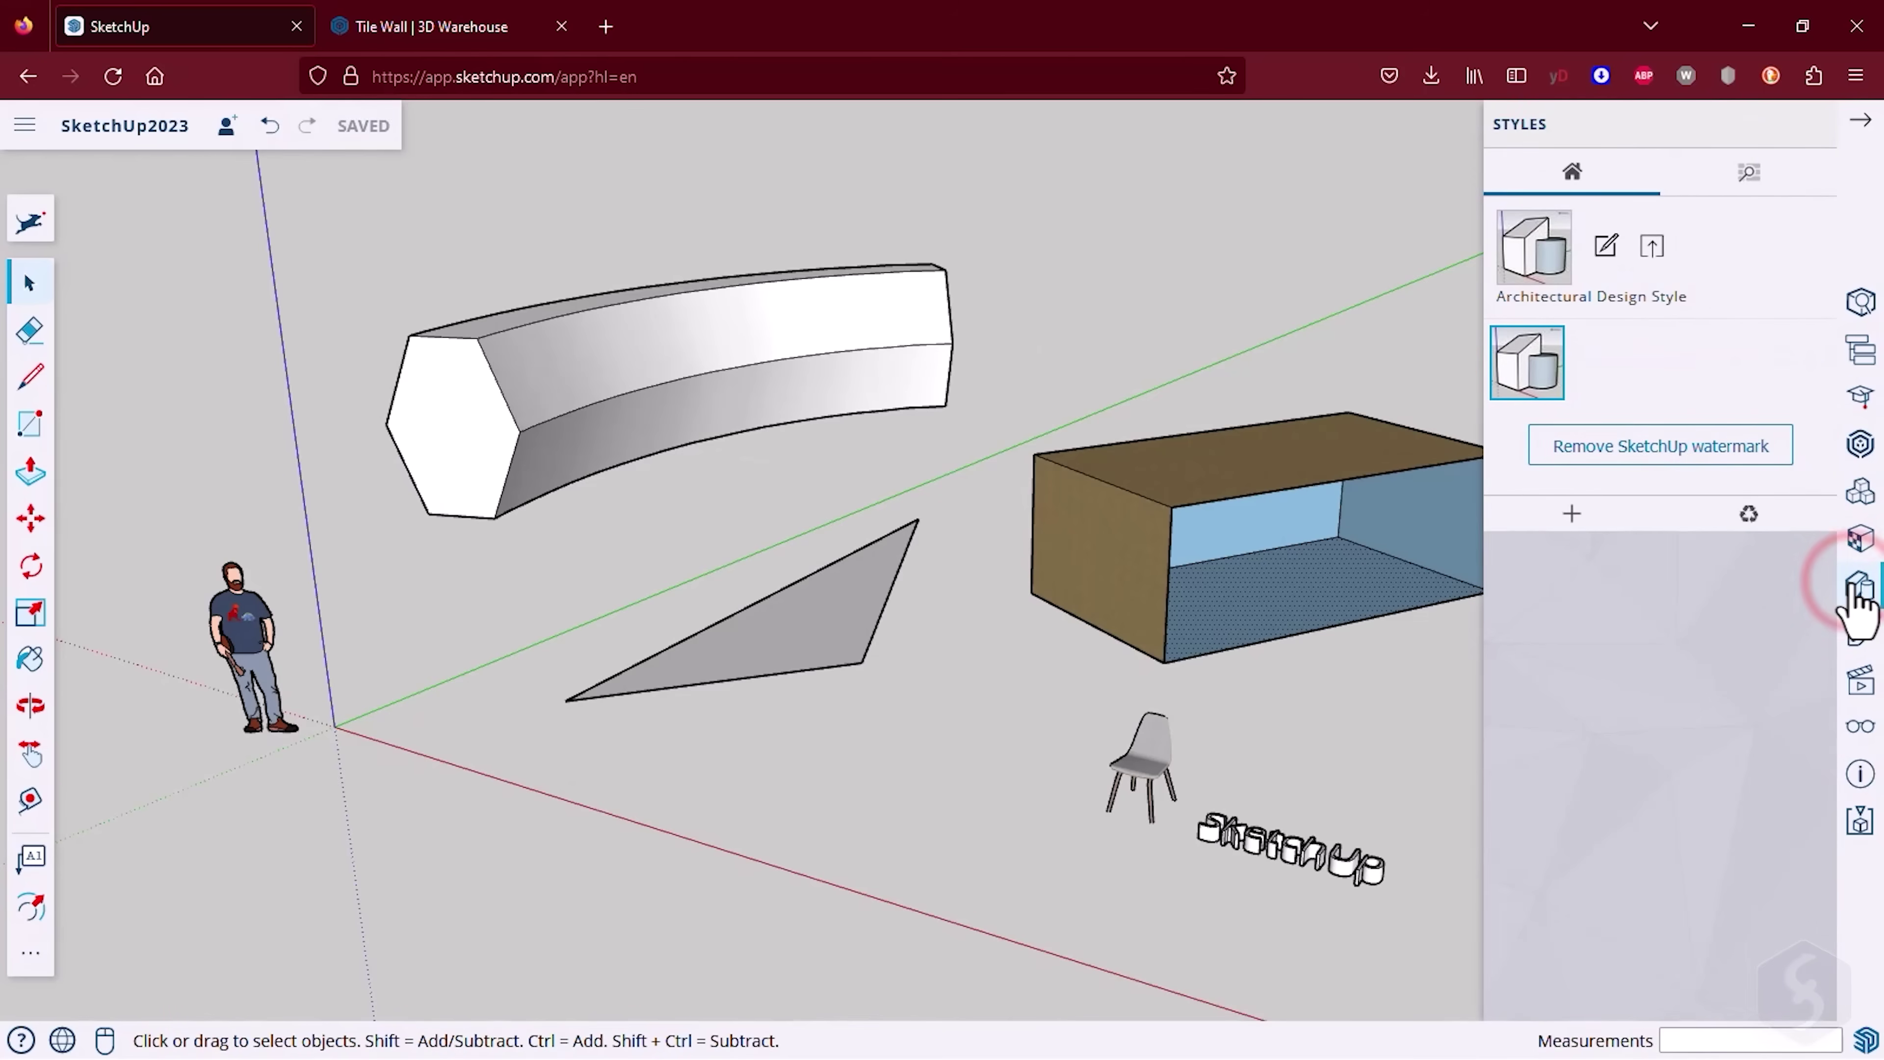
click(1750, 182)
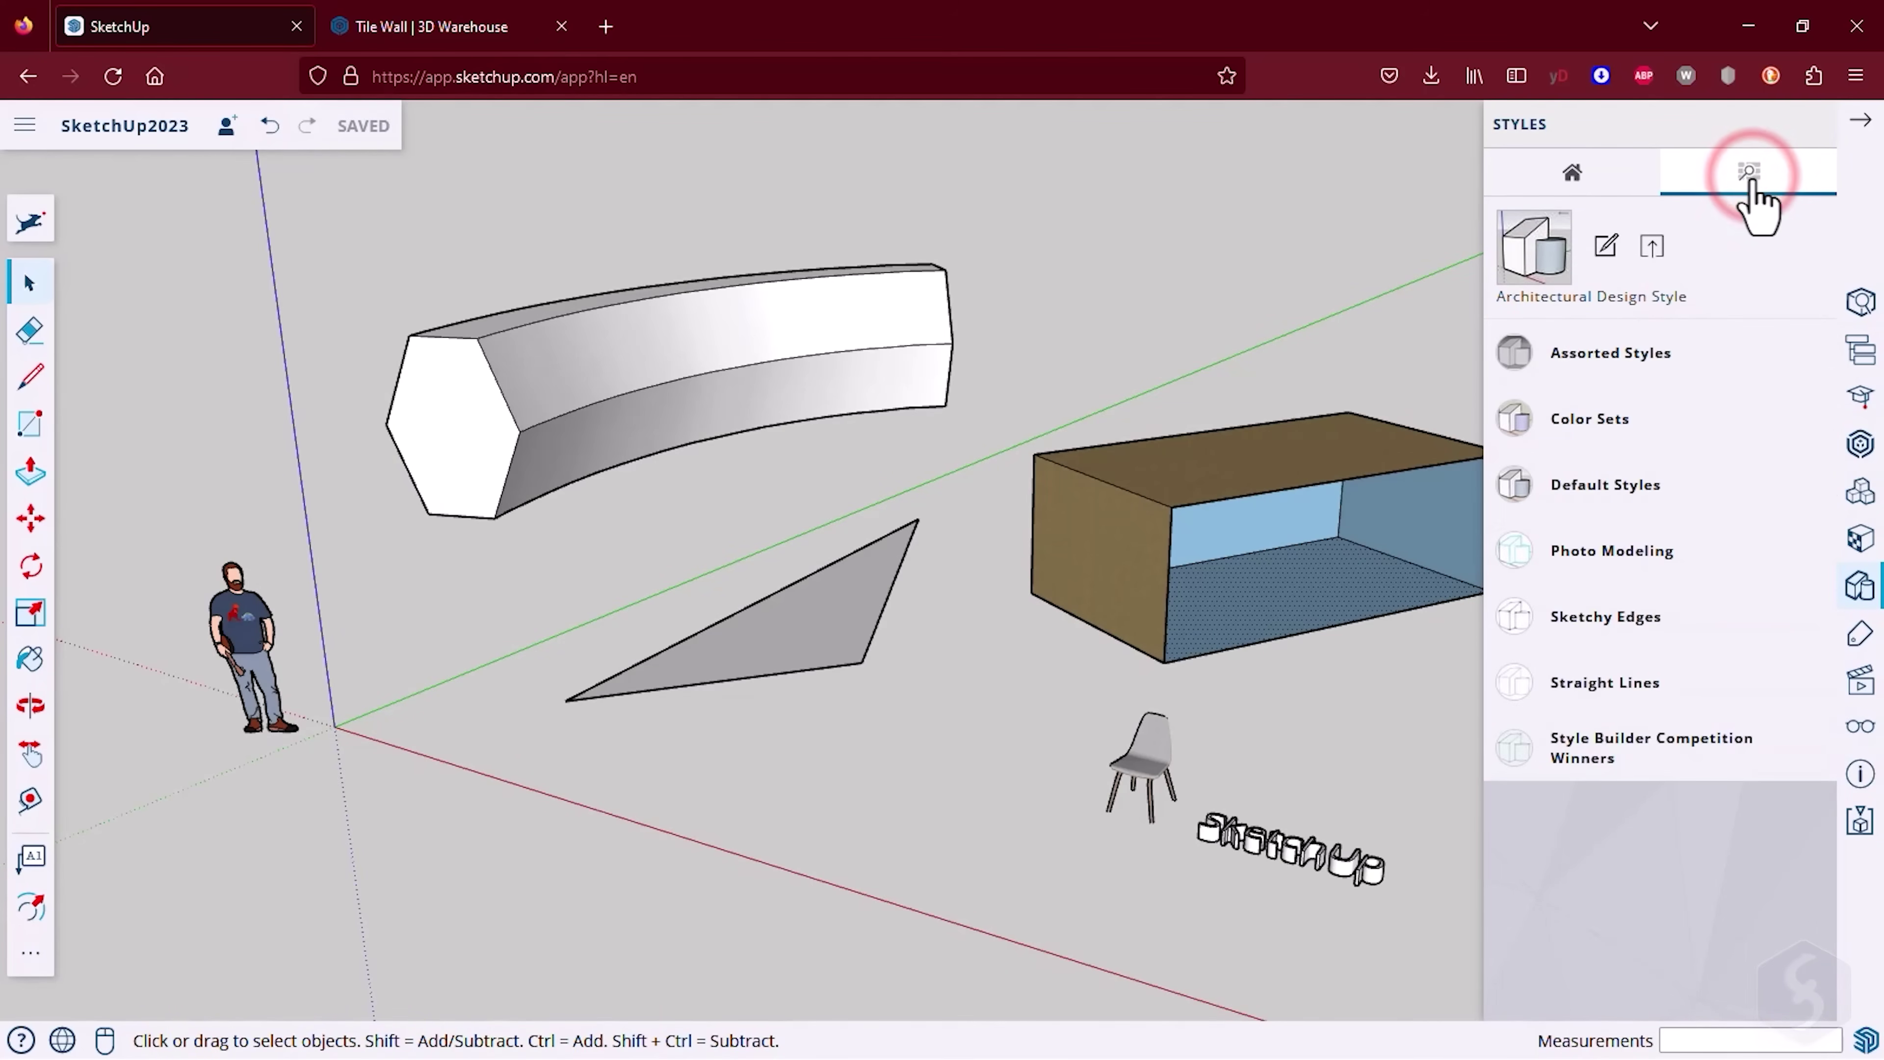
click(1602, 356)
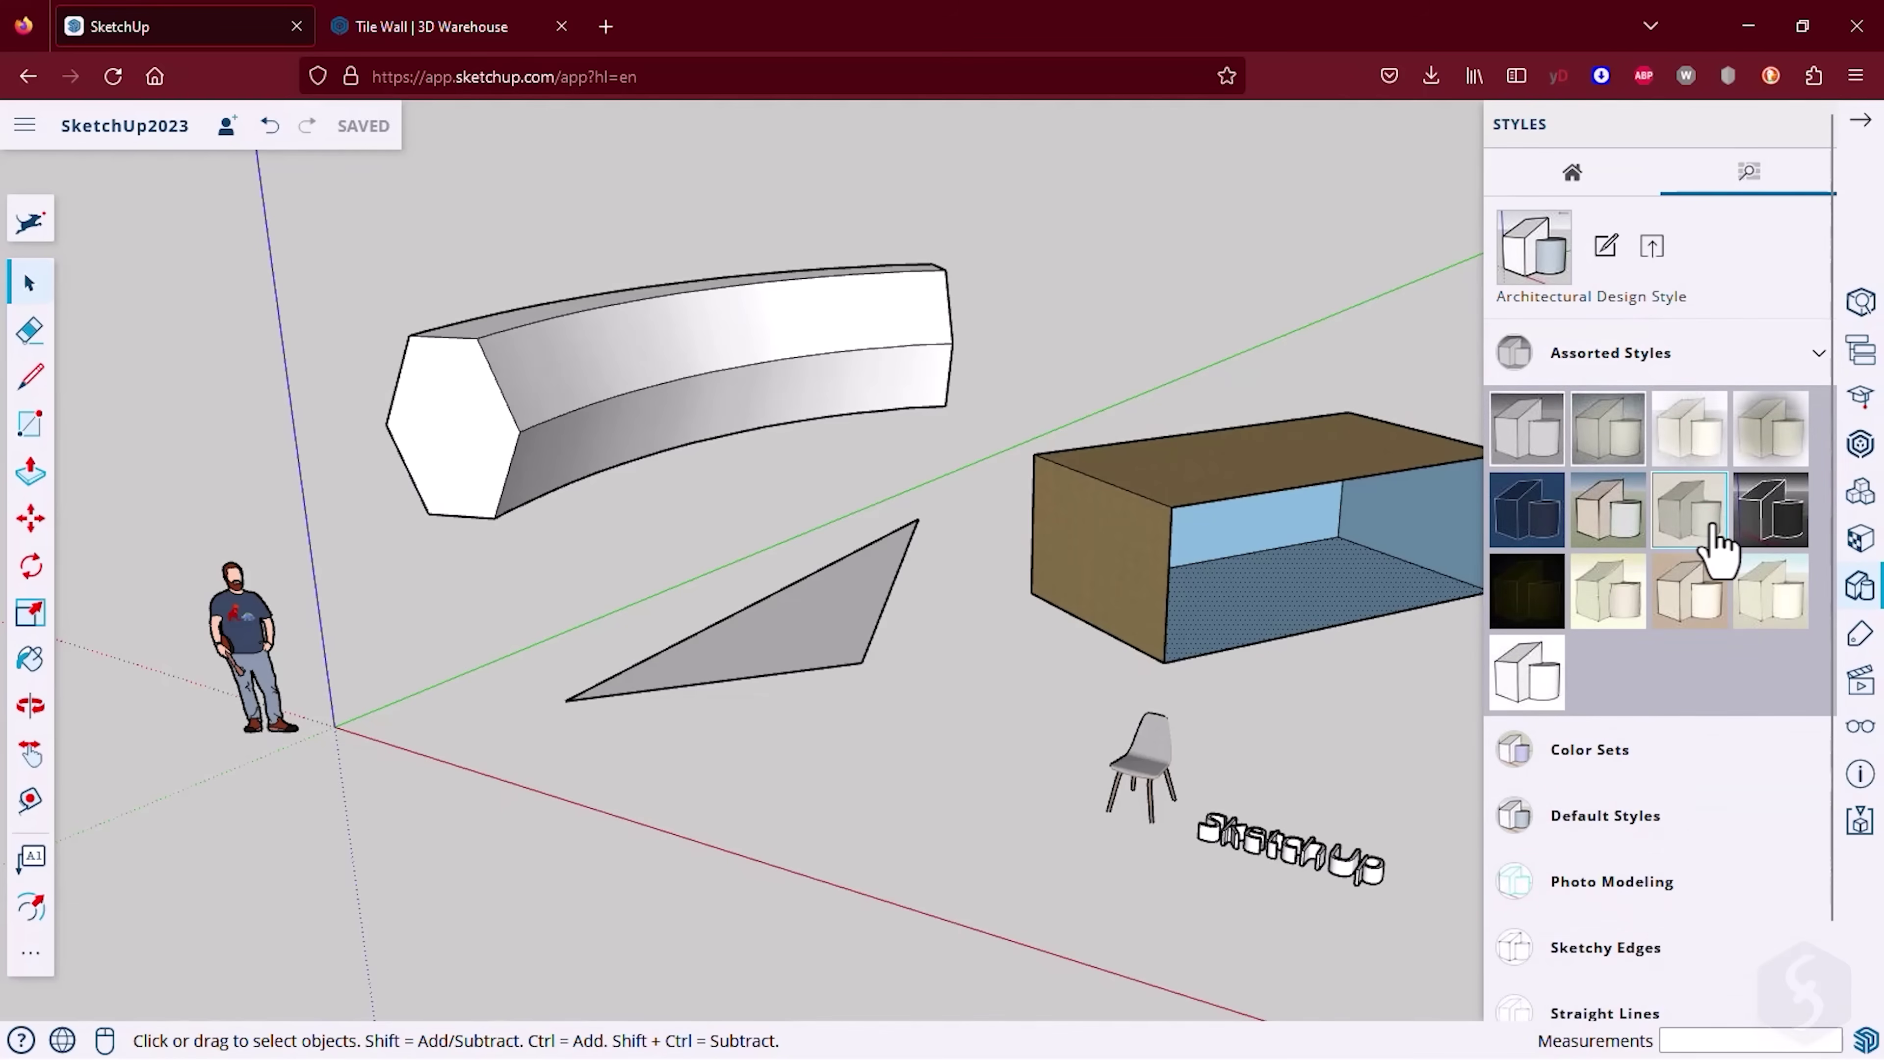
click(1709, 525)
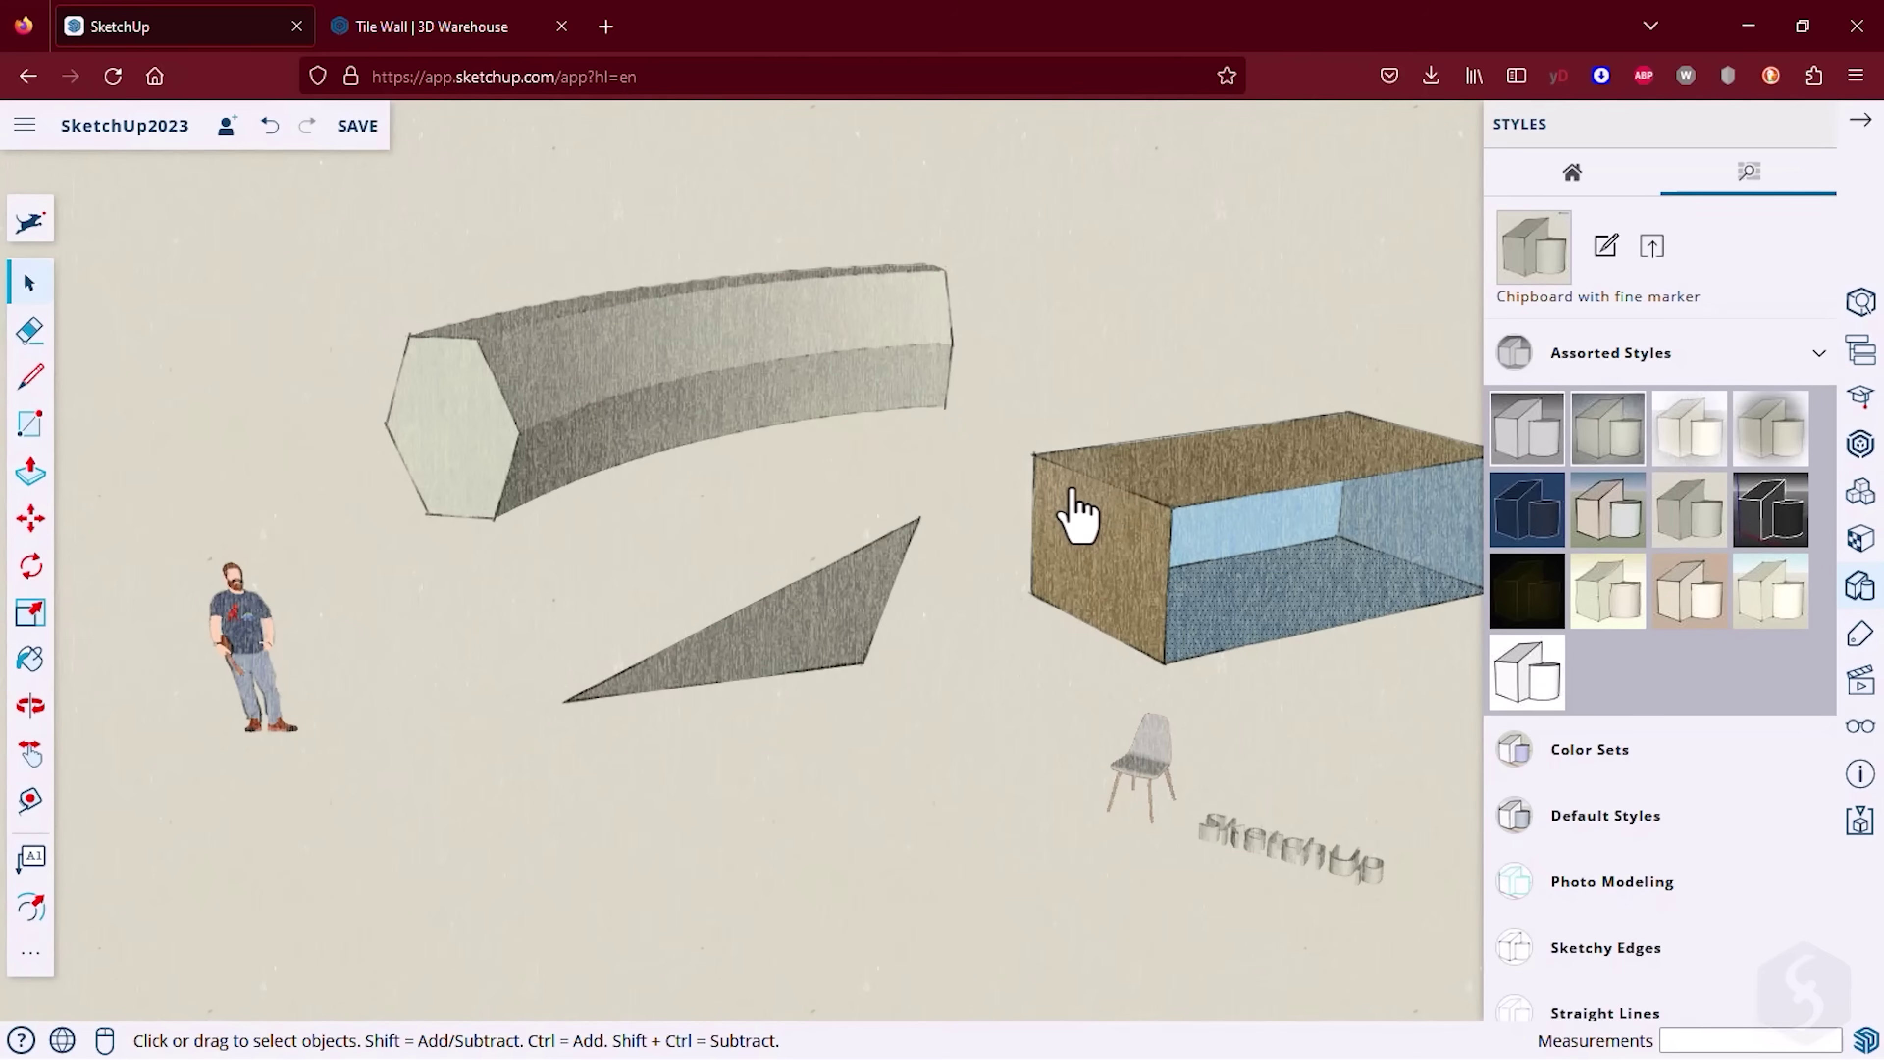
click(1610, 523)
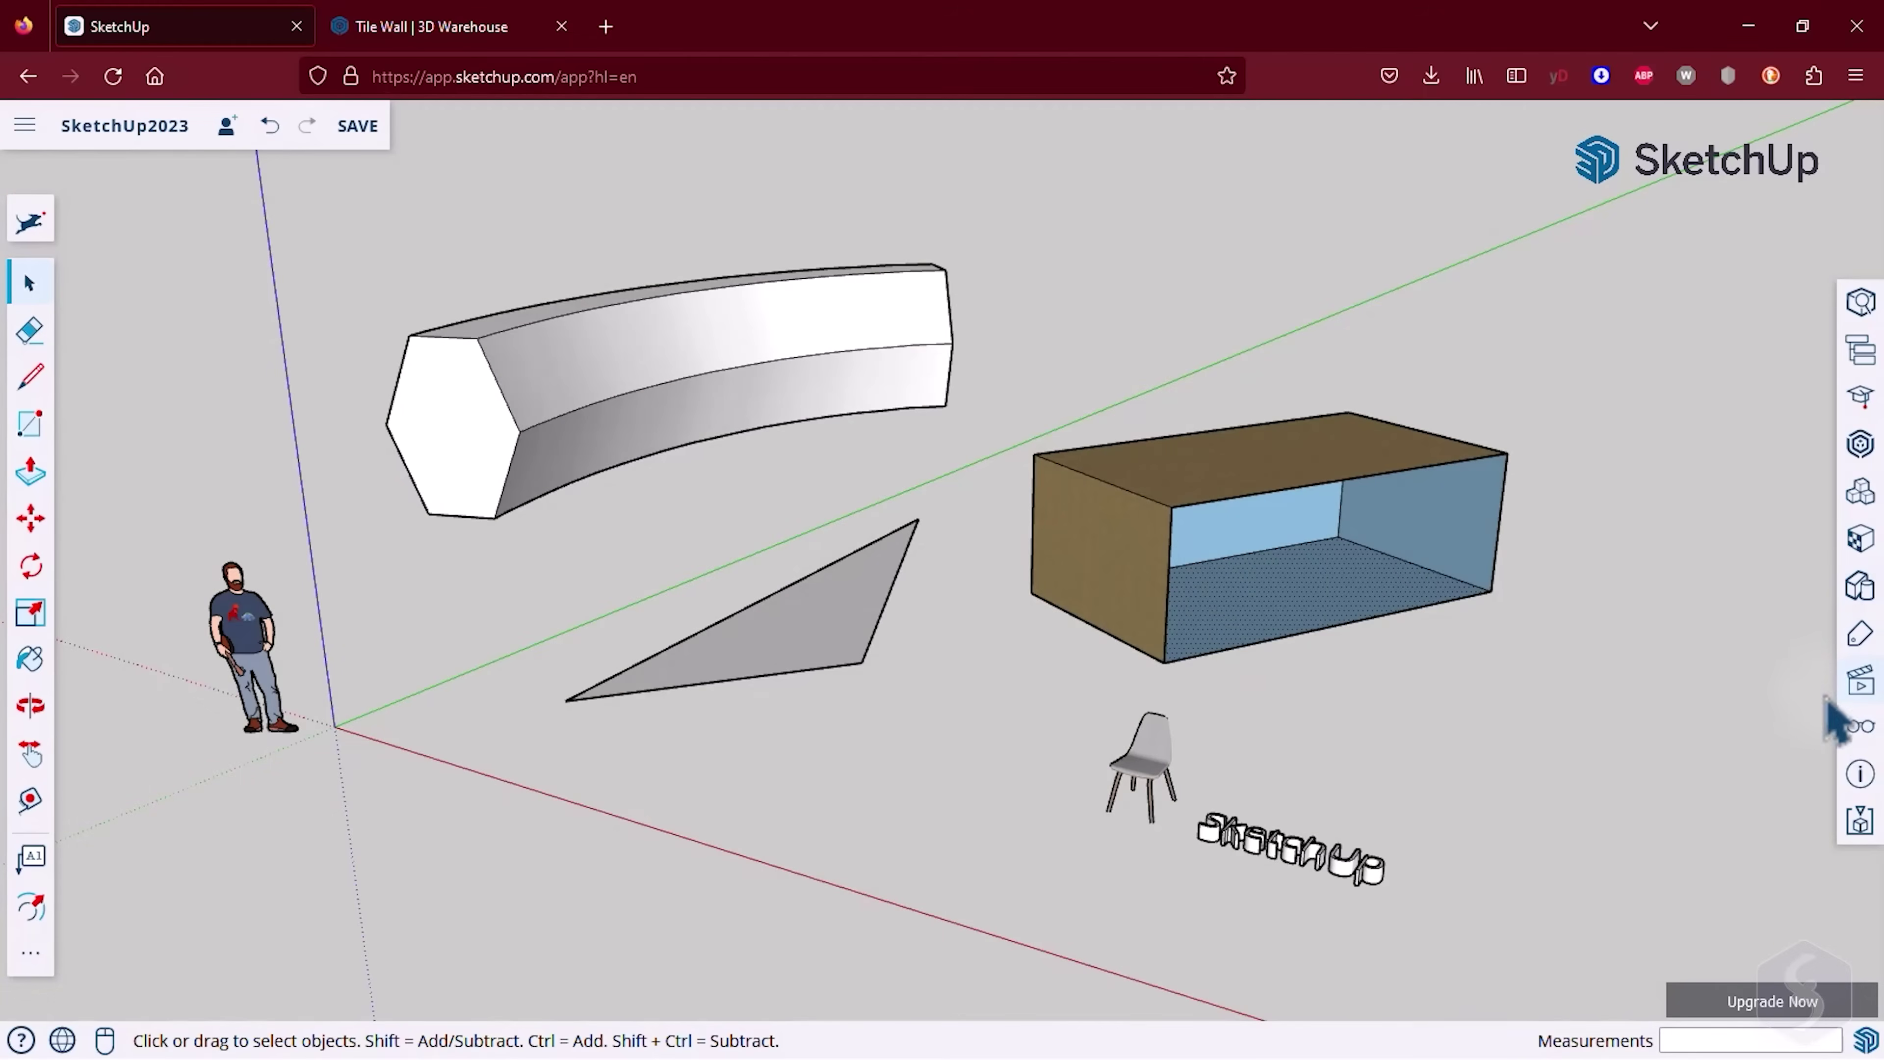
- Orbit to a new angle, save it as Scene 2, and play the scenes
click(1858, 686)
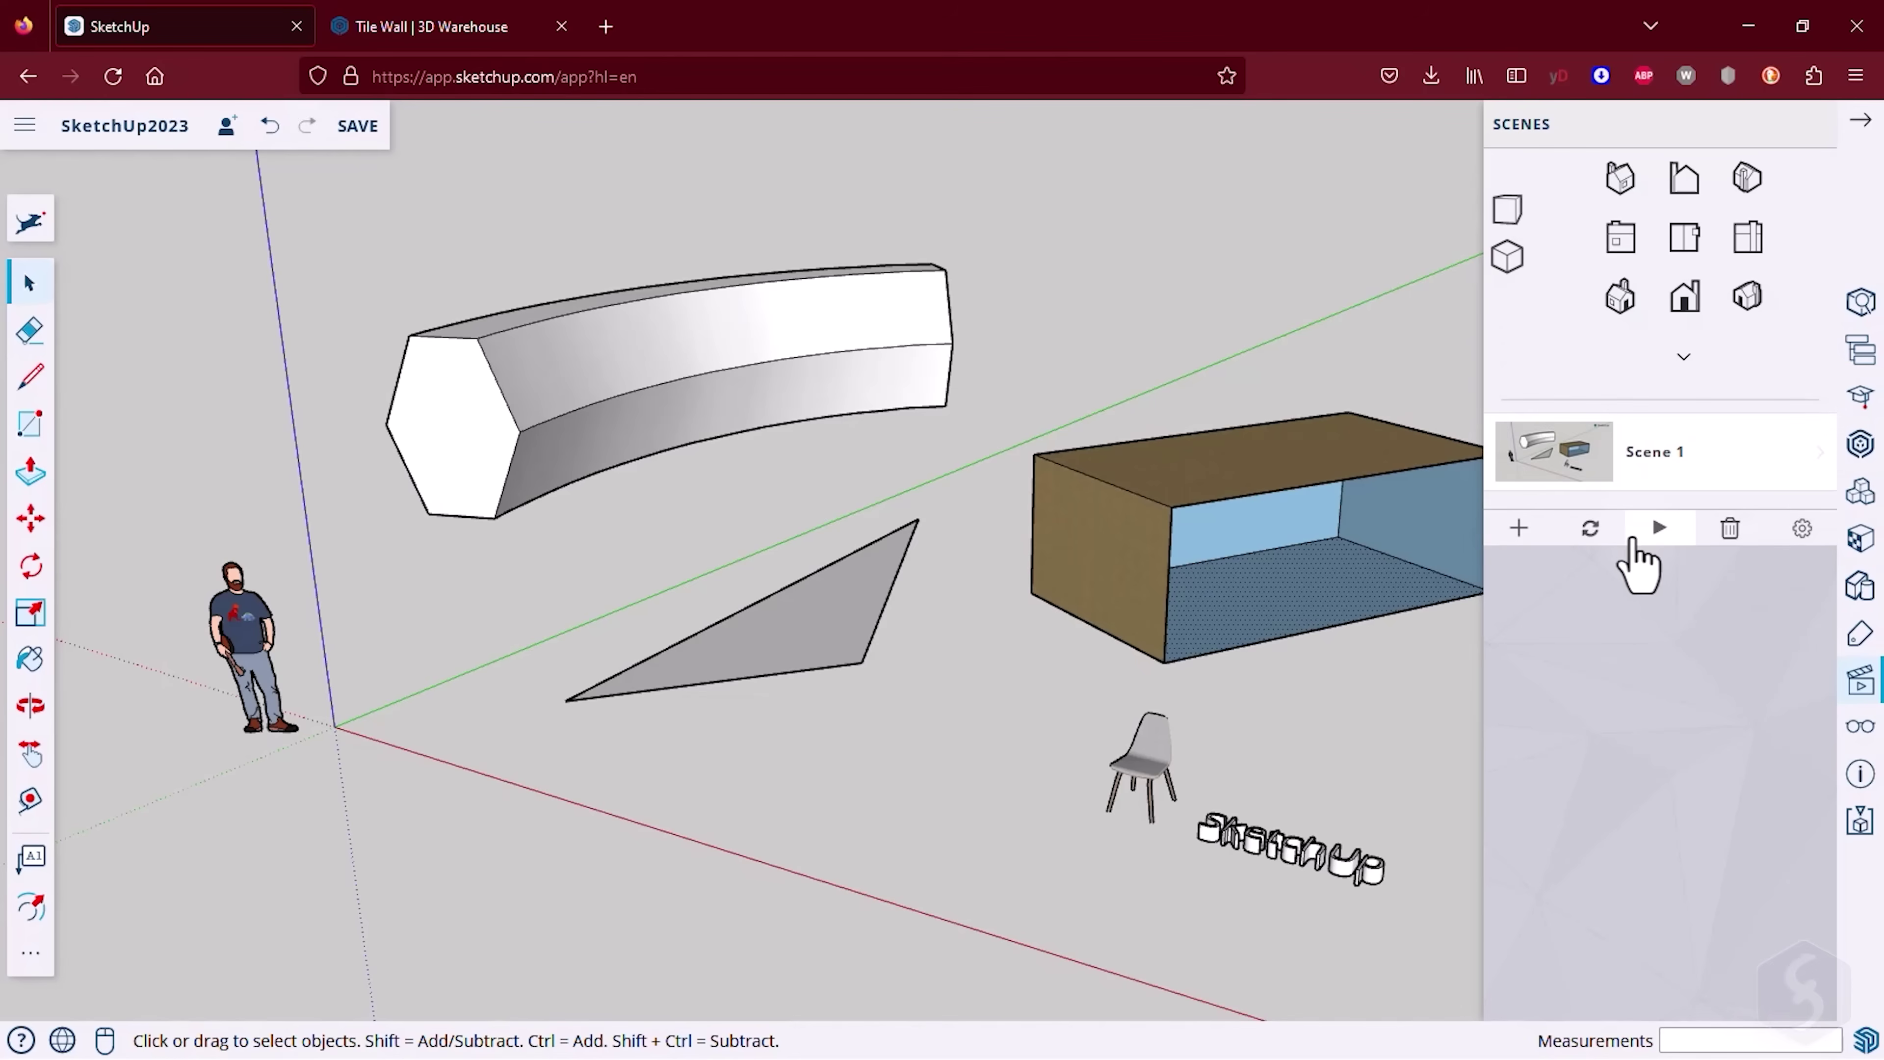
click(29, 705)
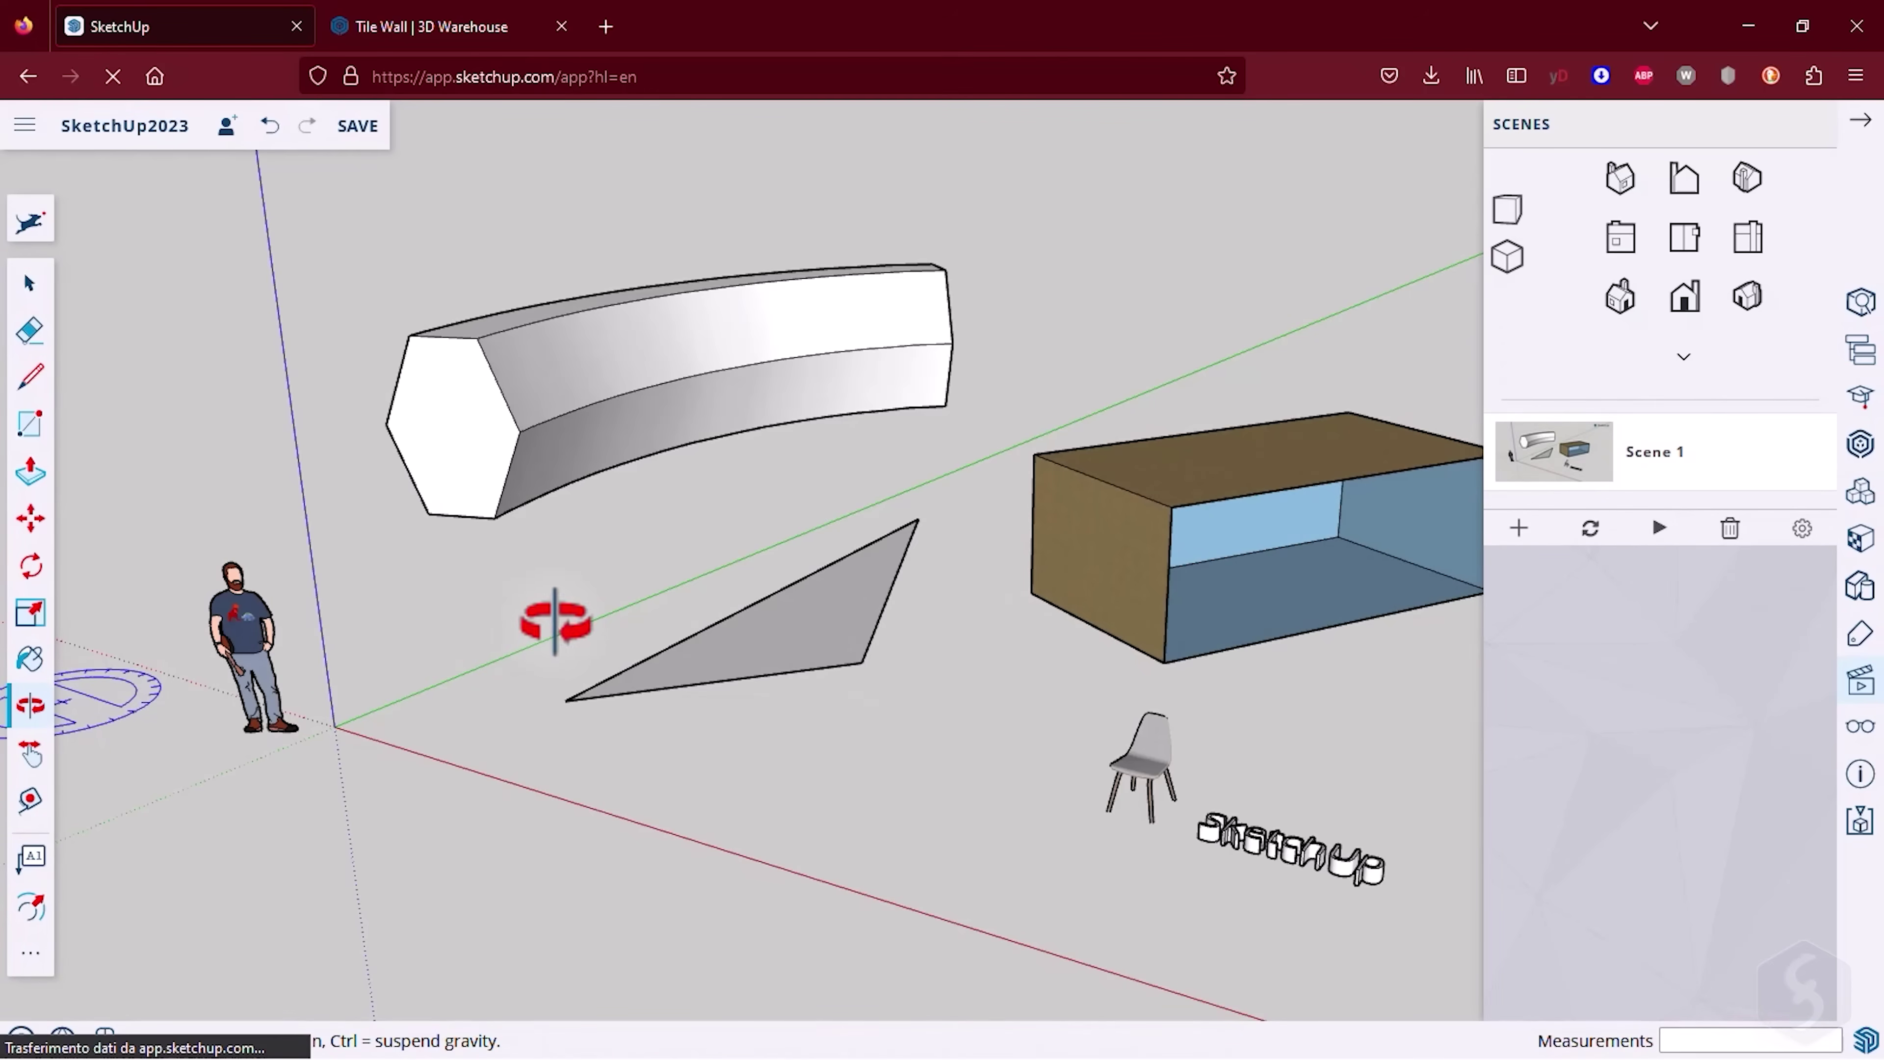
drag(551, 614, 1148, 732)
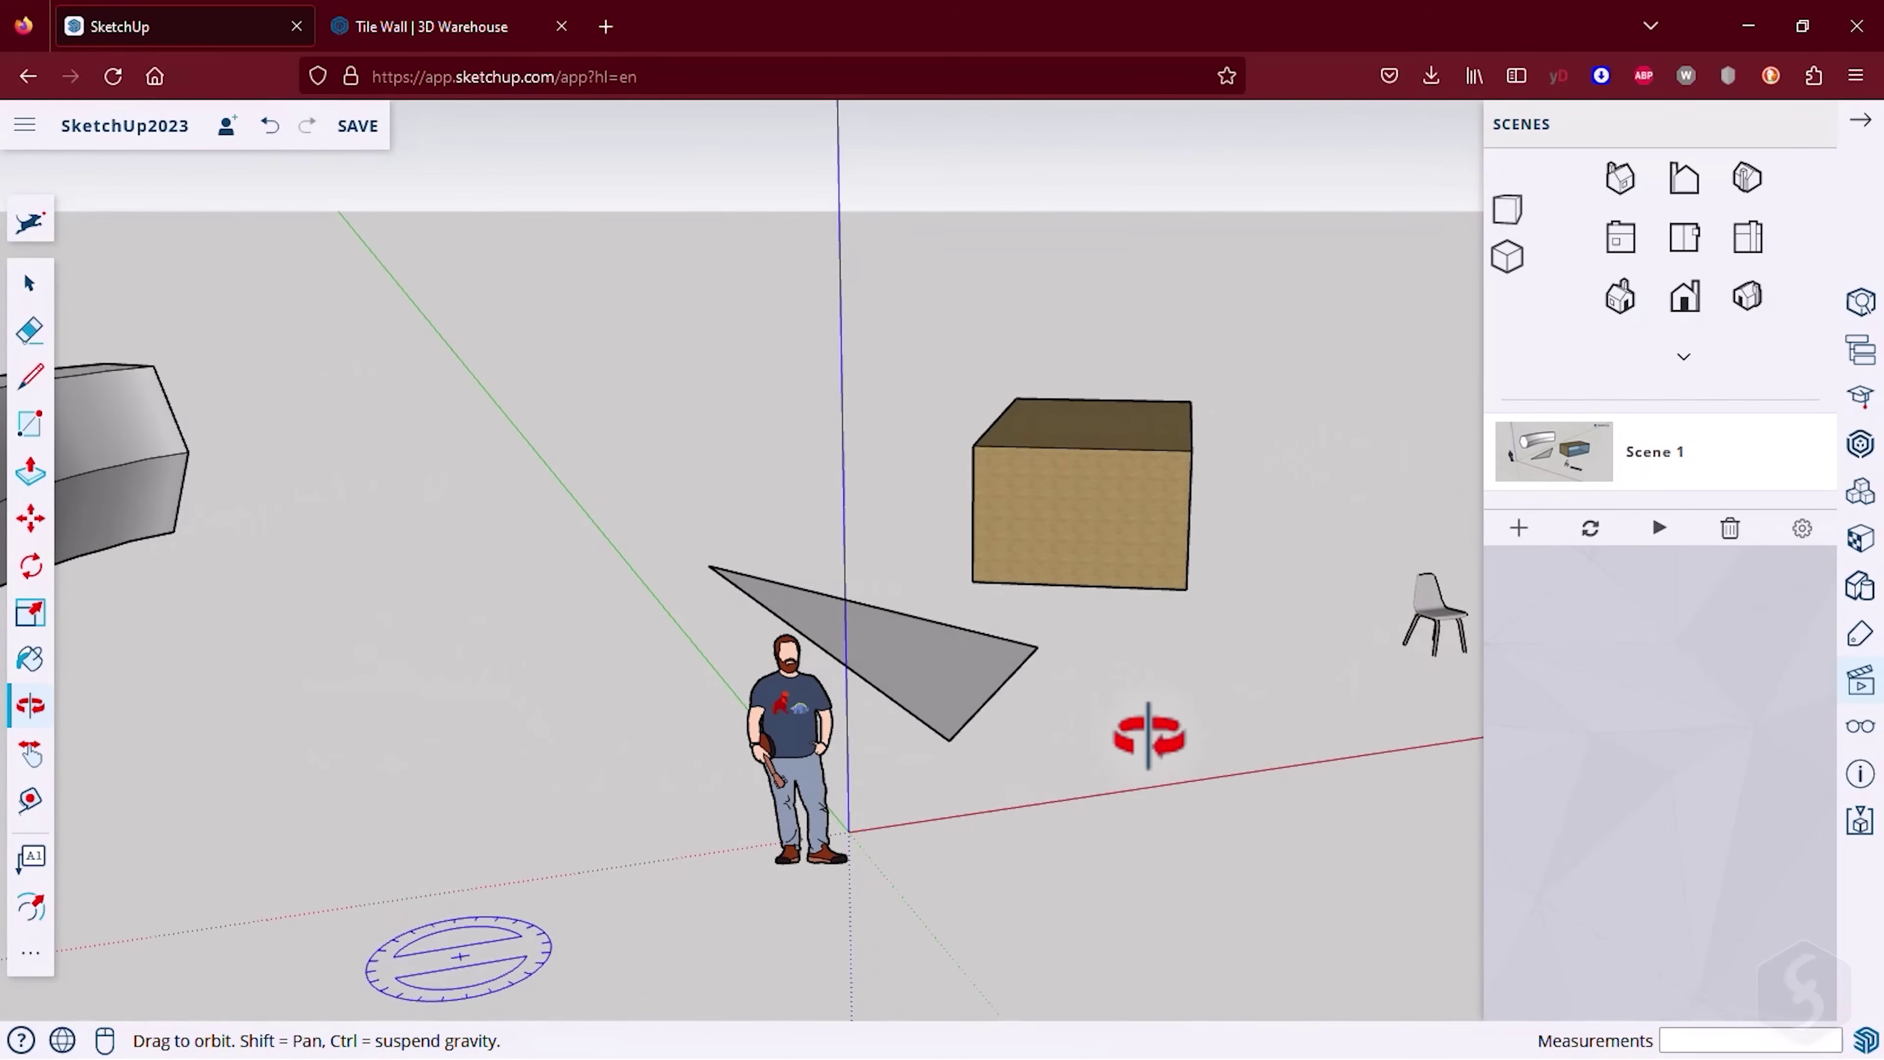
click(1518, 527)
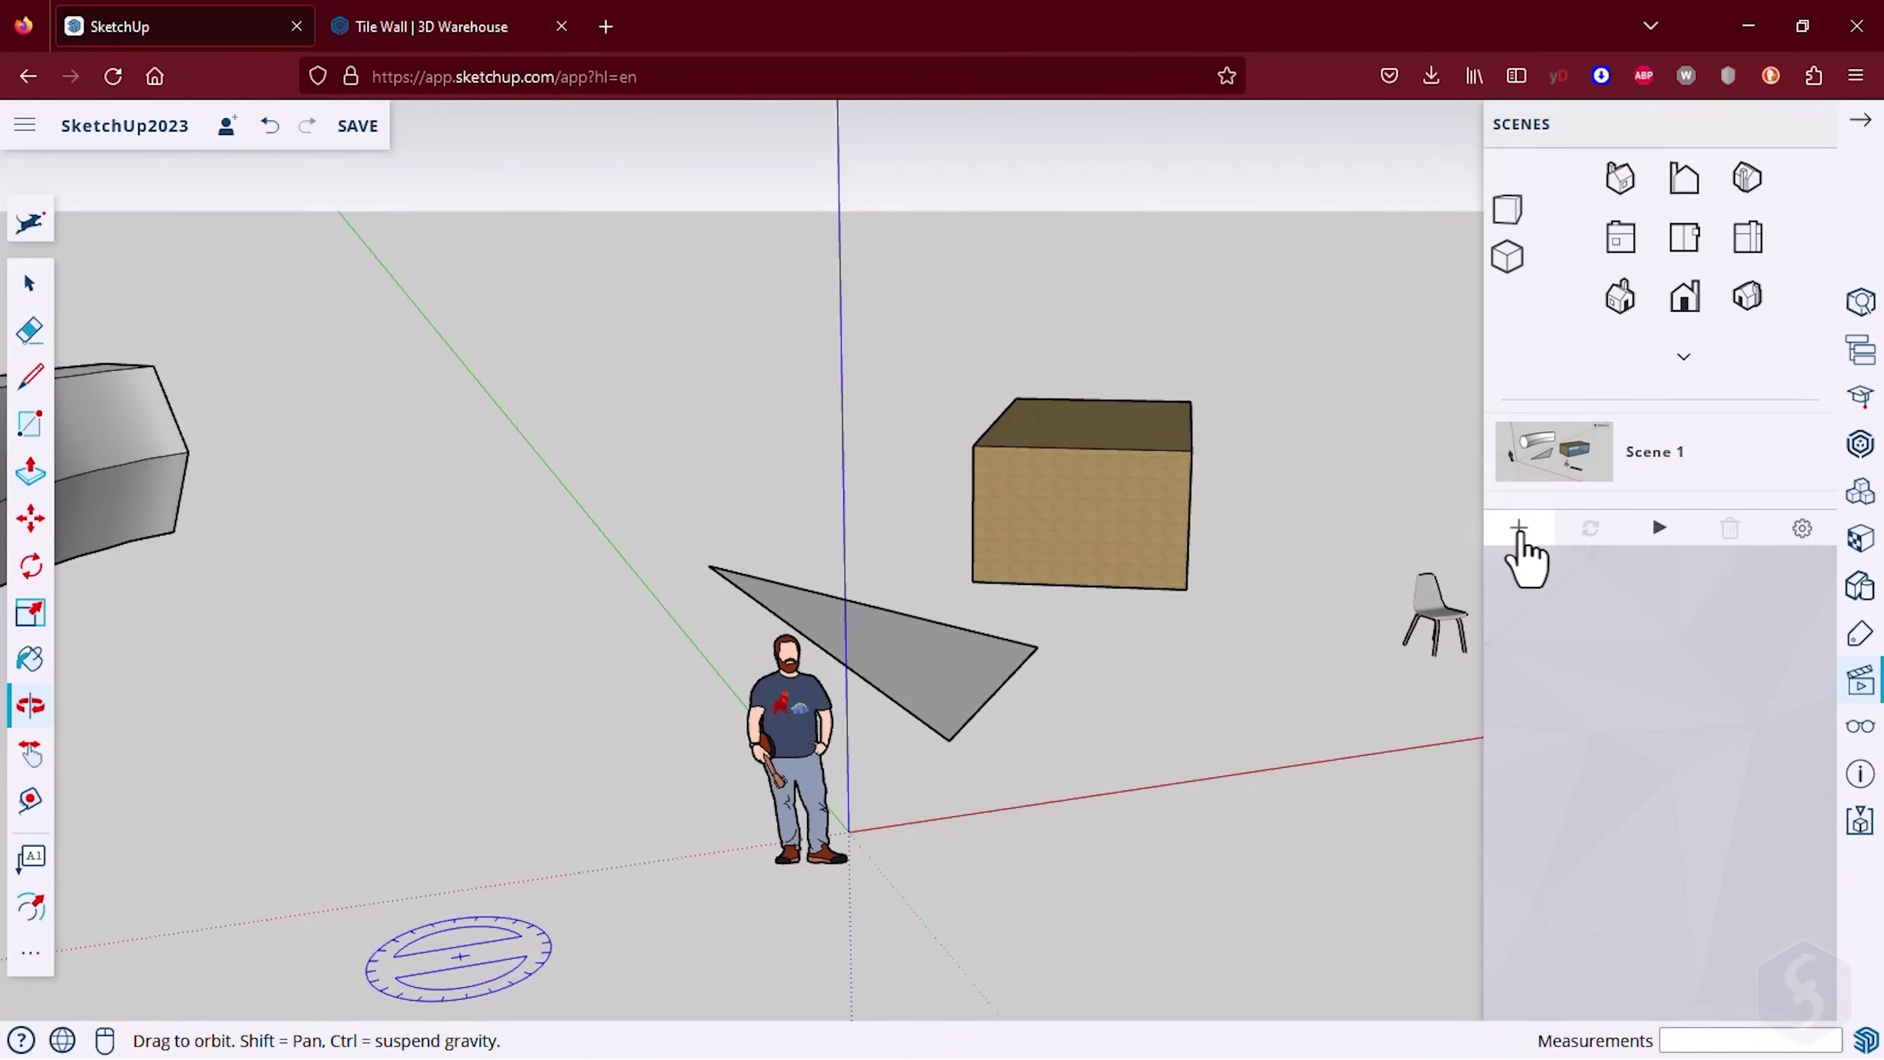
click(1661, 610)
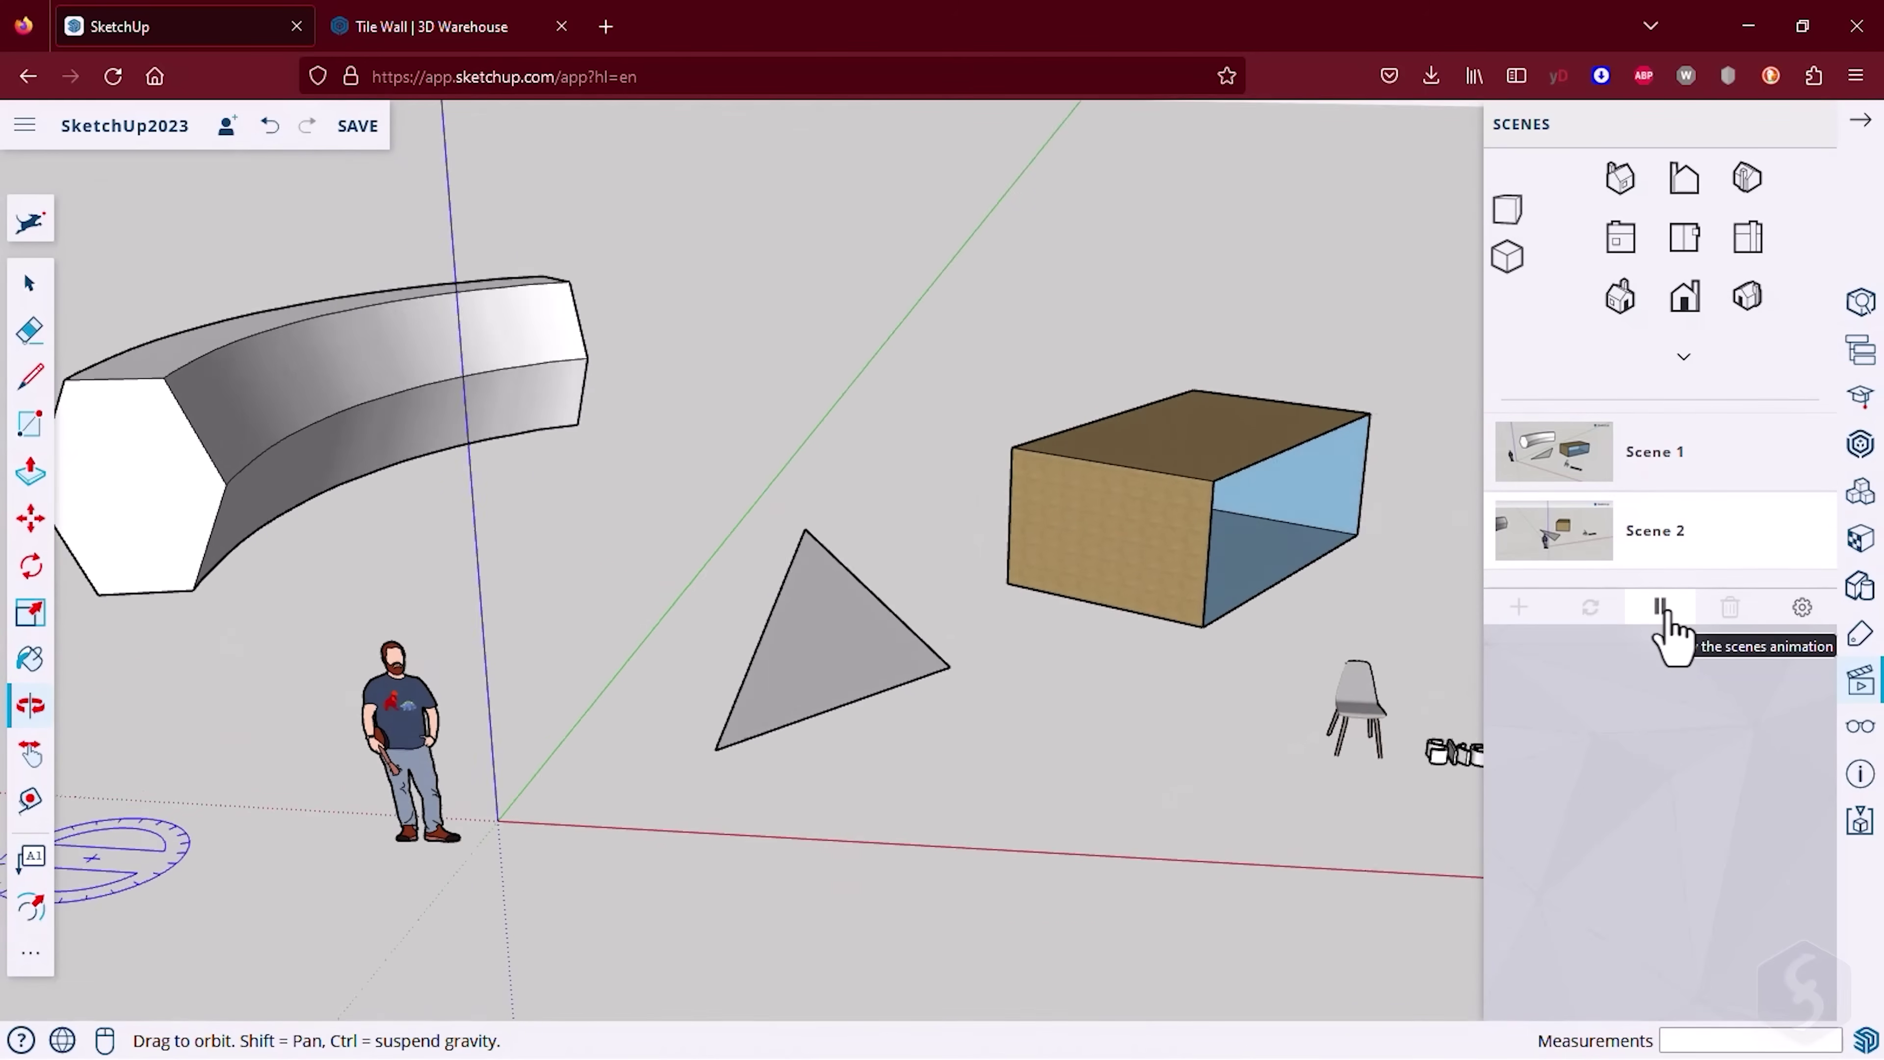
- Pan to reframe the model, save it as Scene 3, and play the three-scene animation
click(31, 753)
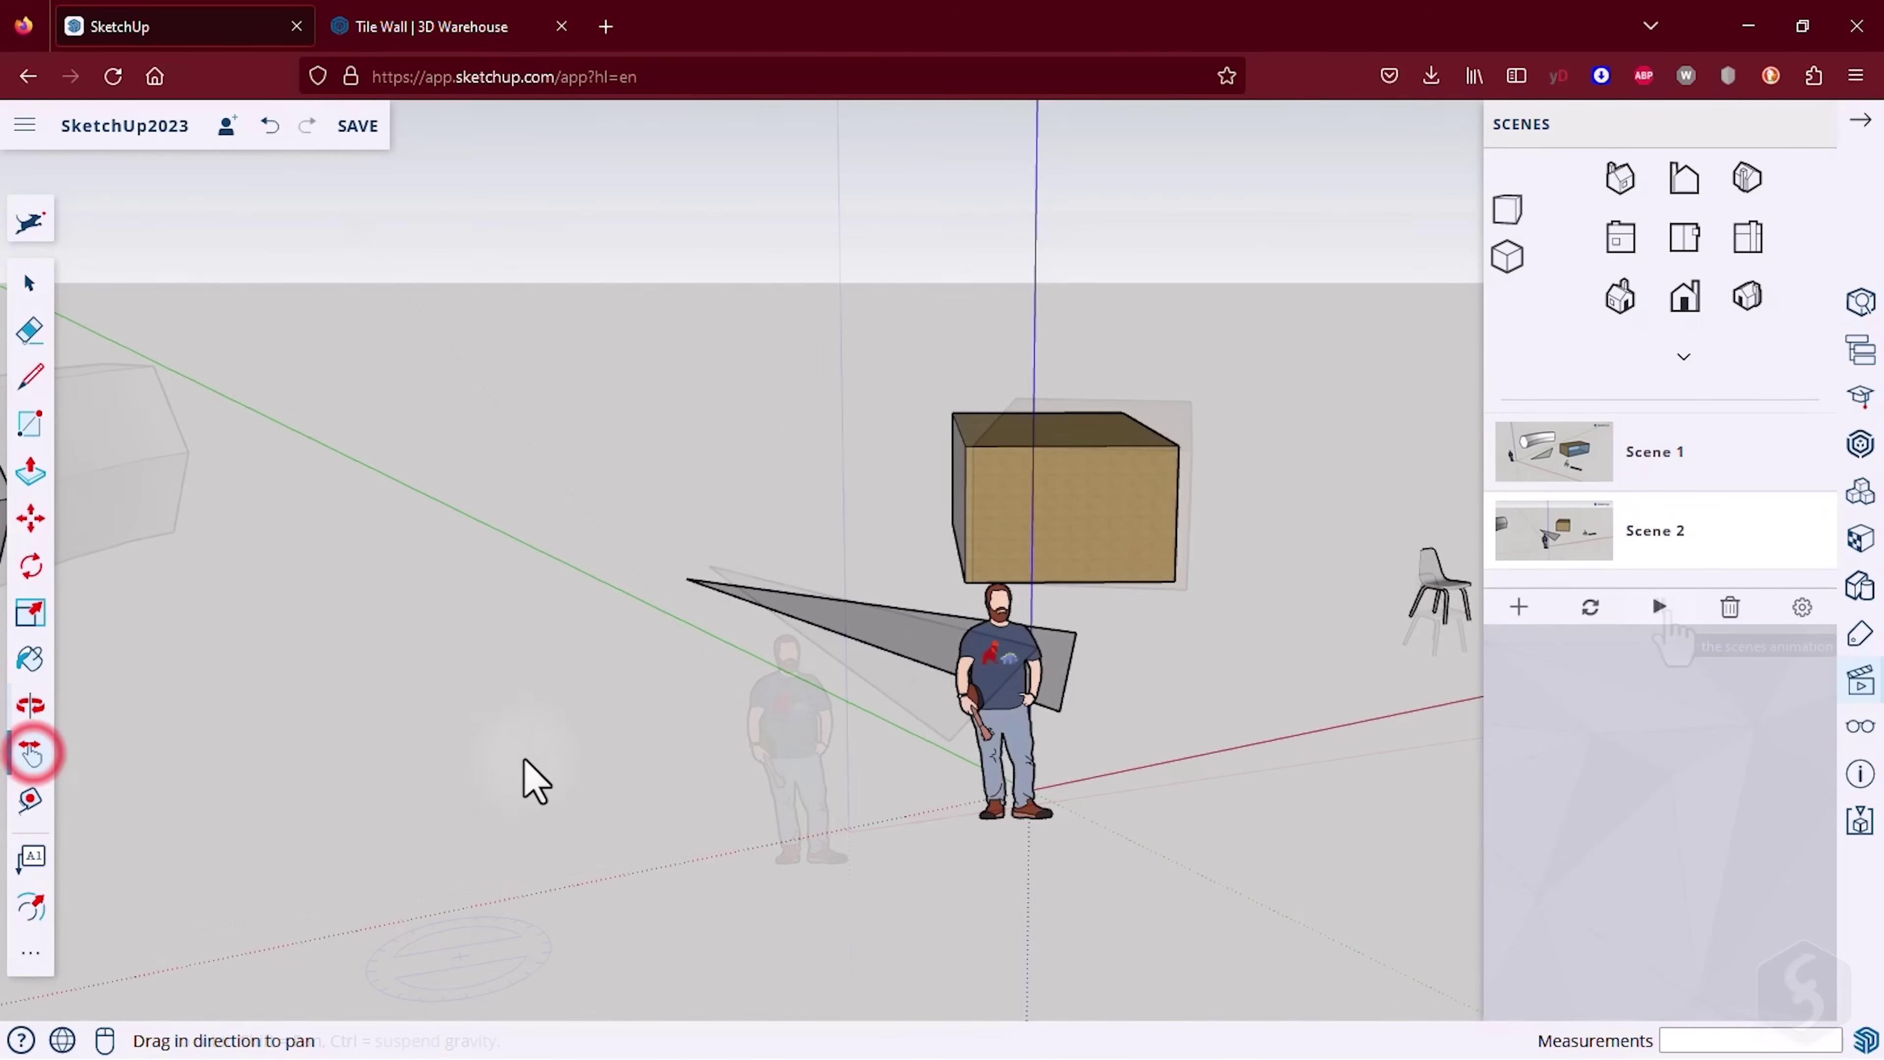
drag(677, 762, 245, 486)
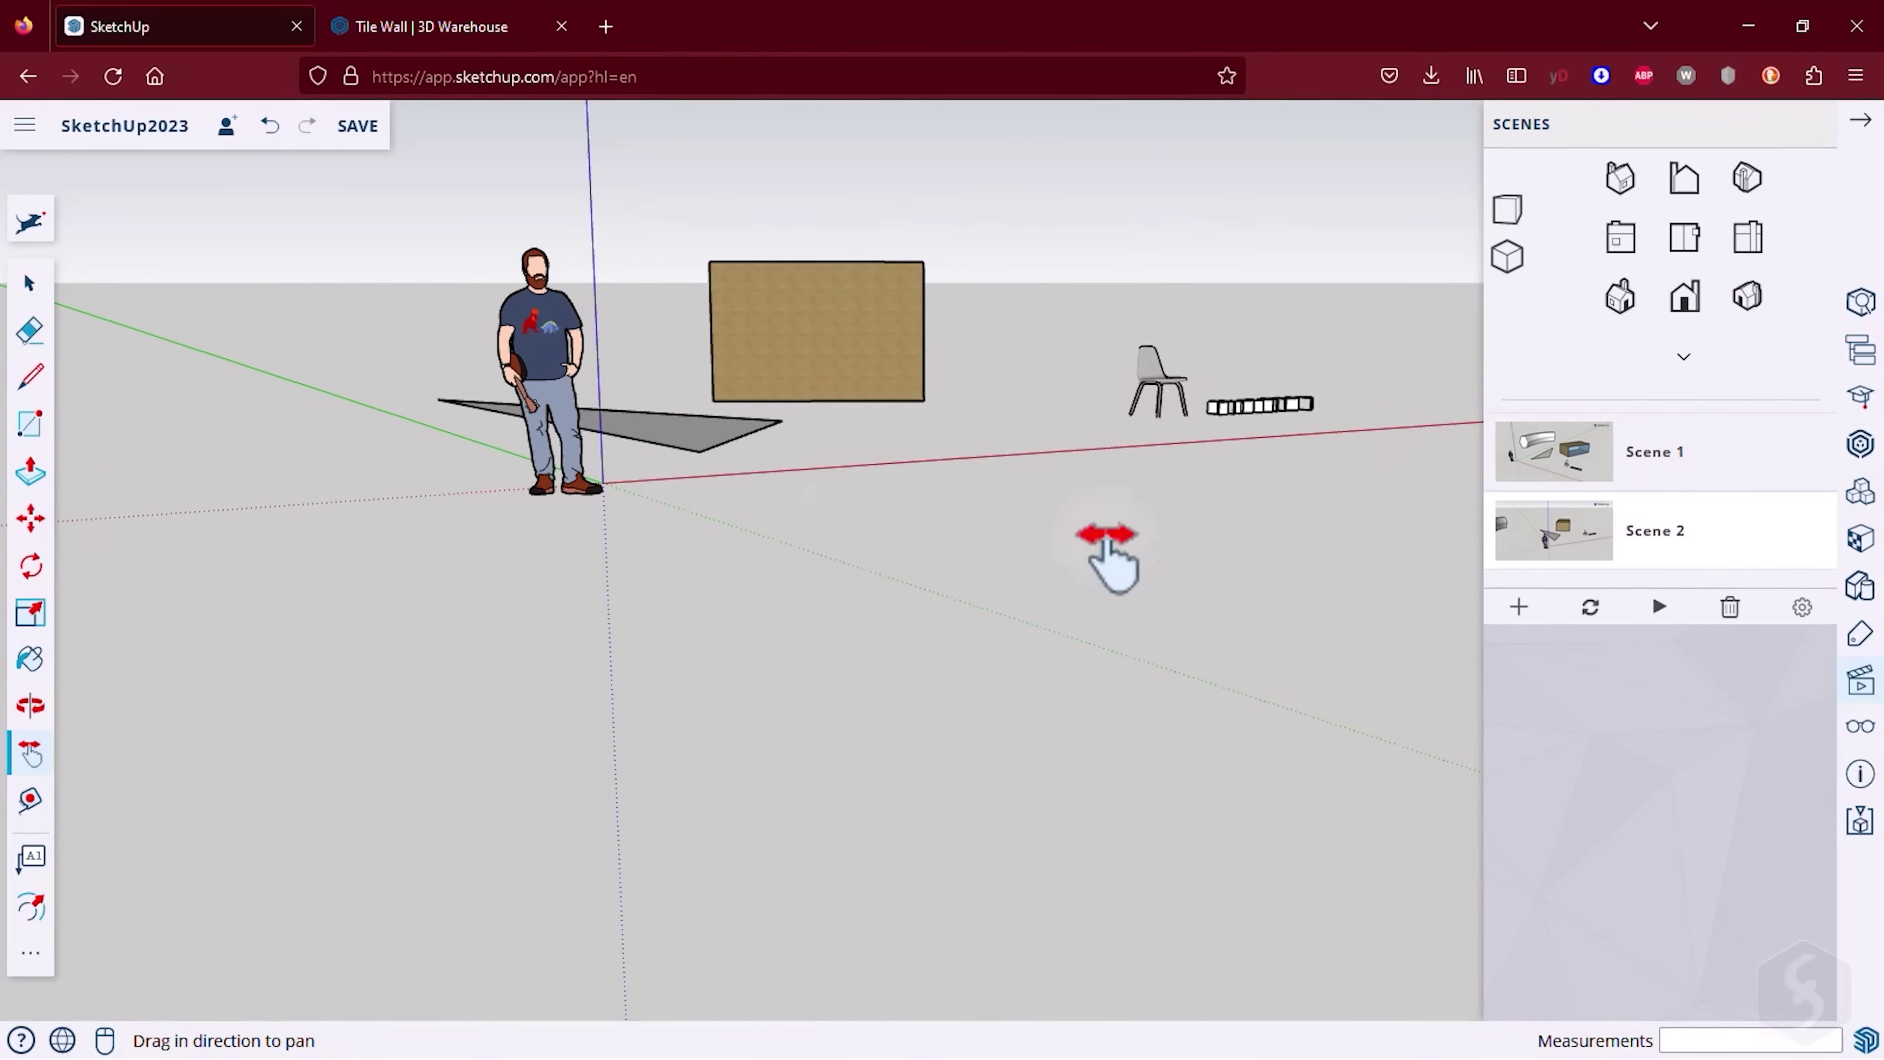
click(1519, 606)
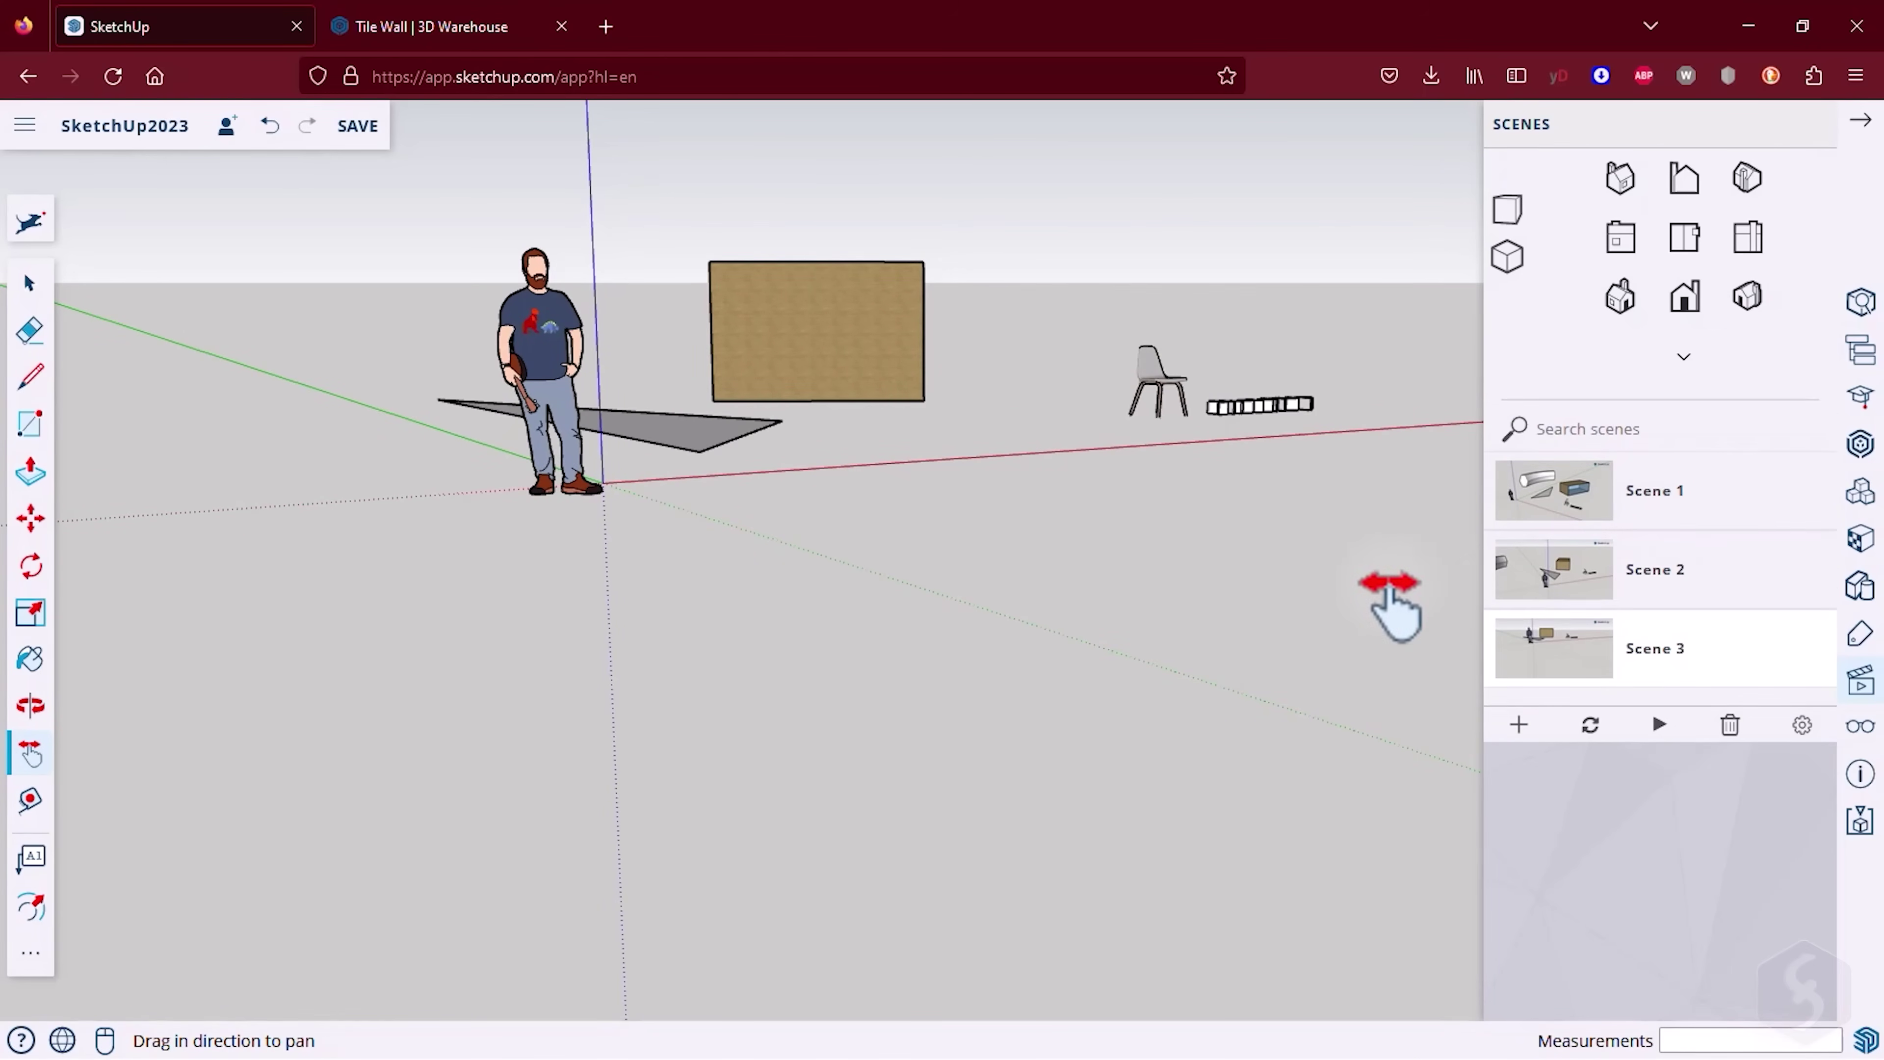
click(1661, 725)
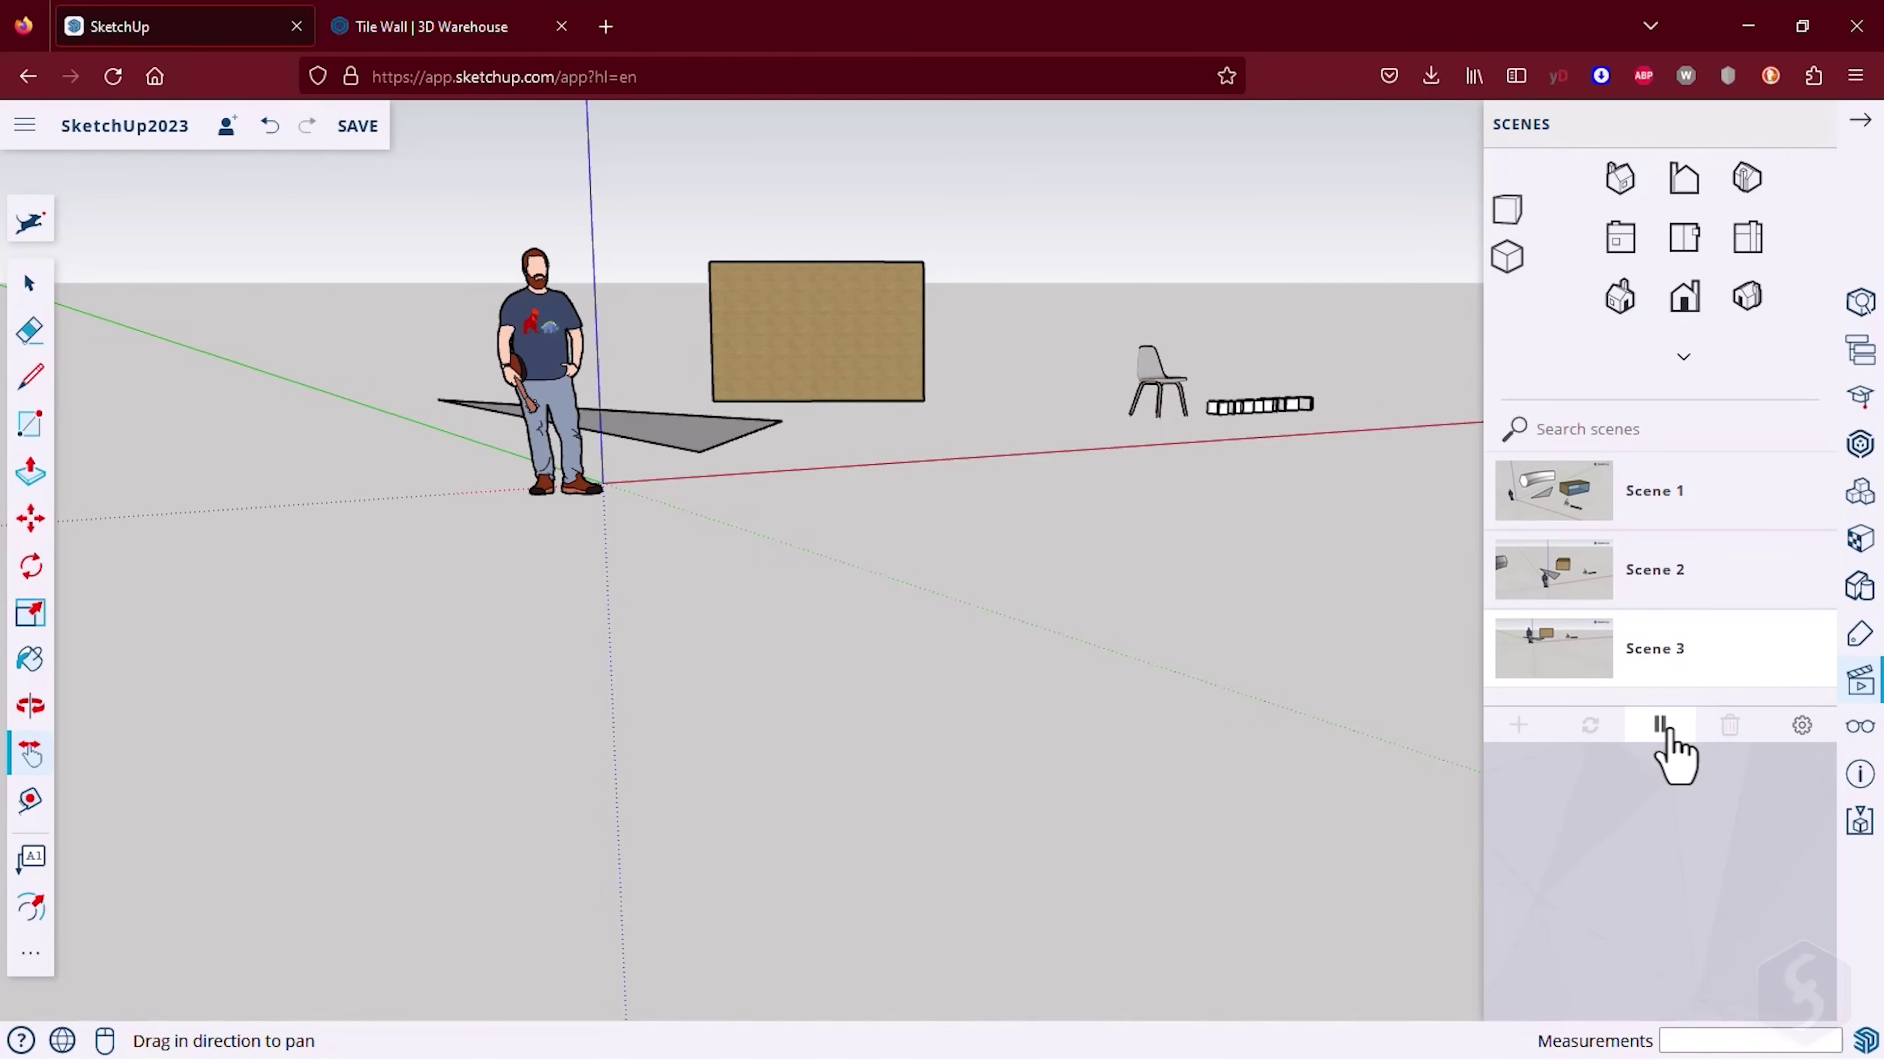